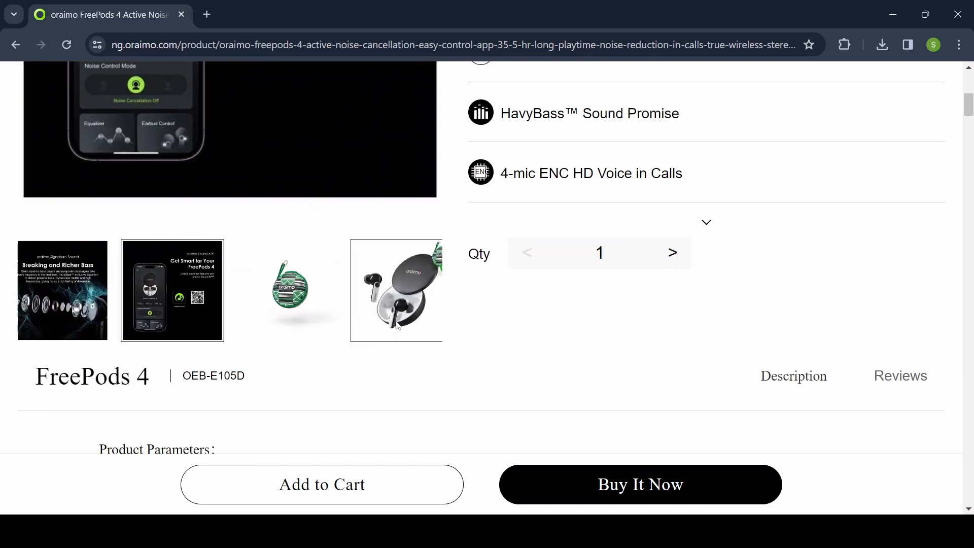
# Step: Examine the oraimo FreePods 4 product page, including the earbud images and the feature list
pyautogui.scroll(3, 303, 307)
pyautogui.scroll(-1, 303, 314)
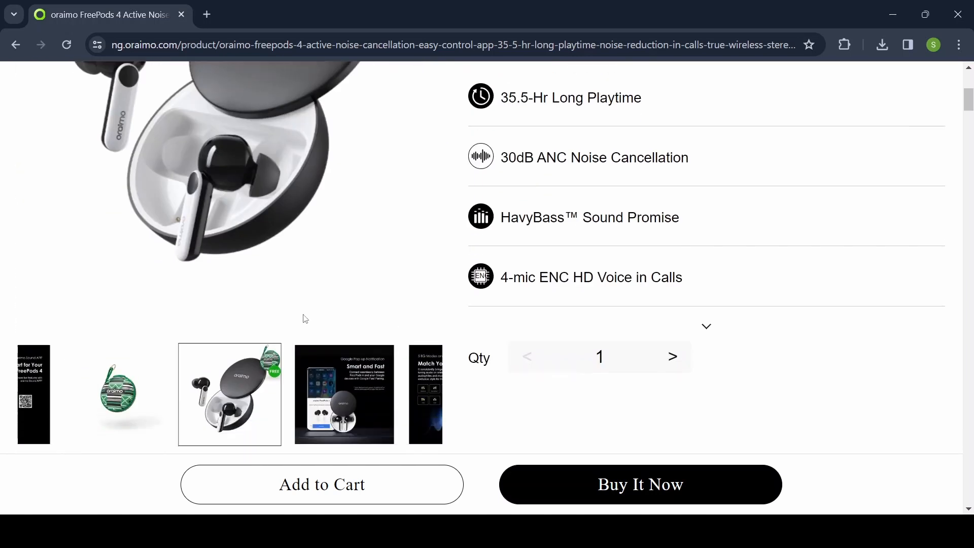
pyautogui.scroll(7, 305, 347)
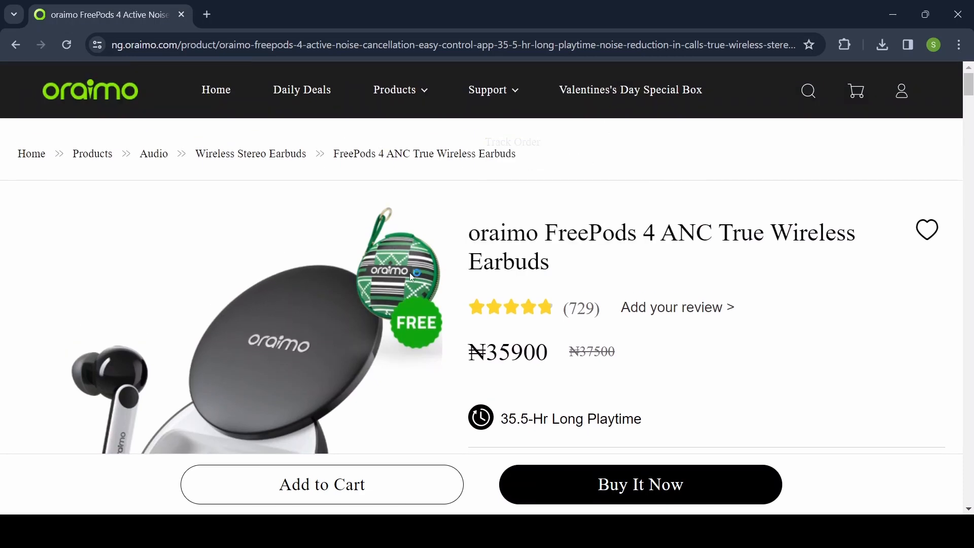
pyautogui.scroll(-5, 311, 310)
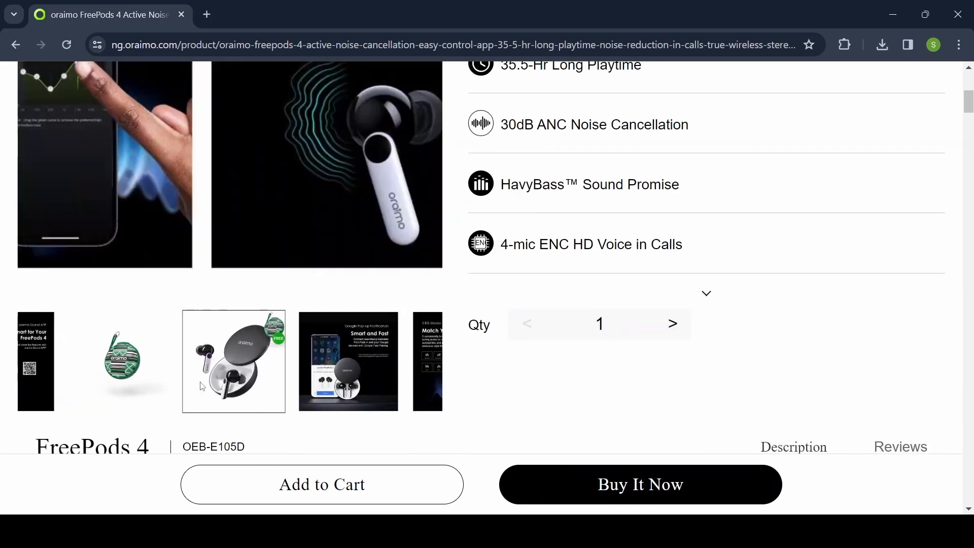
pyautogui.scroll(2, 265, 366)
pyautogui.scroll(5, 265, 366)
pyautogui.scroll(-3, 307, 310)
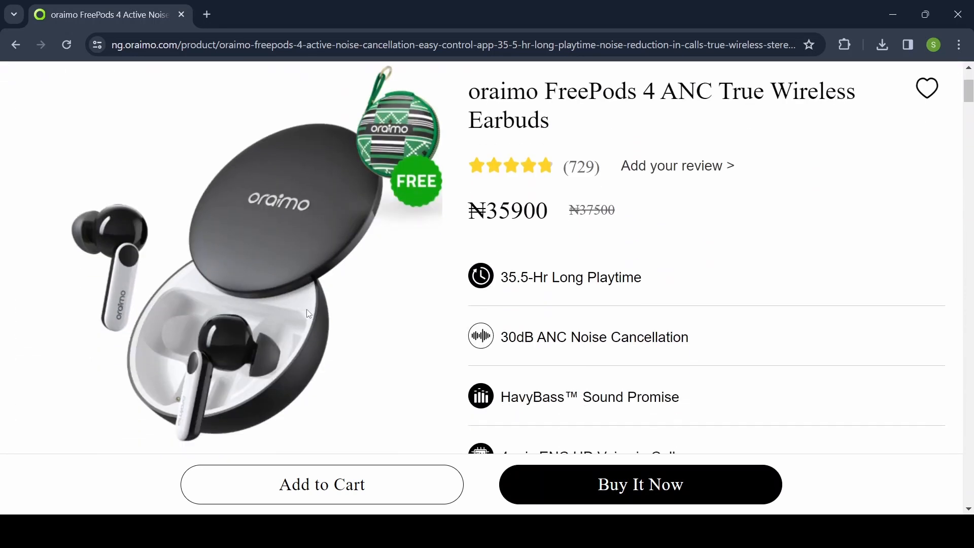
# Step: Switch to Blender and delete the default camera, cube and light from the scene
pyautogui.hotkey('alt', 'Tab')
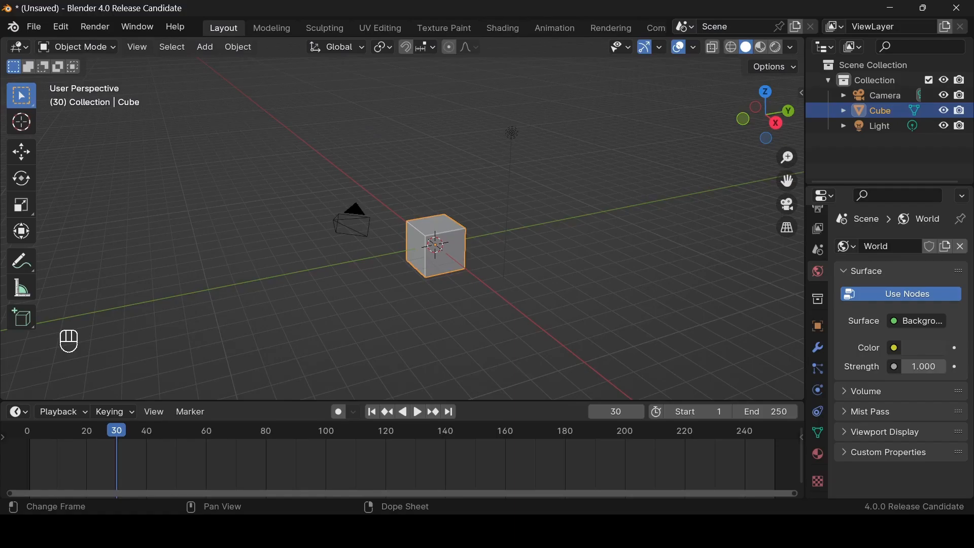
pyautogui.scroll(-1, 529, 297)
pyautogui.scroll(3, 528, 297)
pyautogui.press('a')
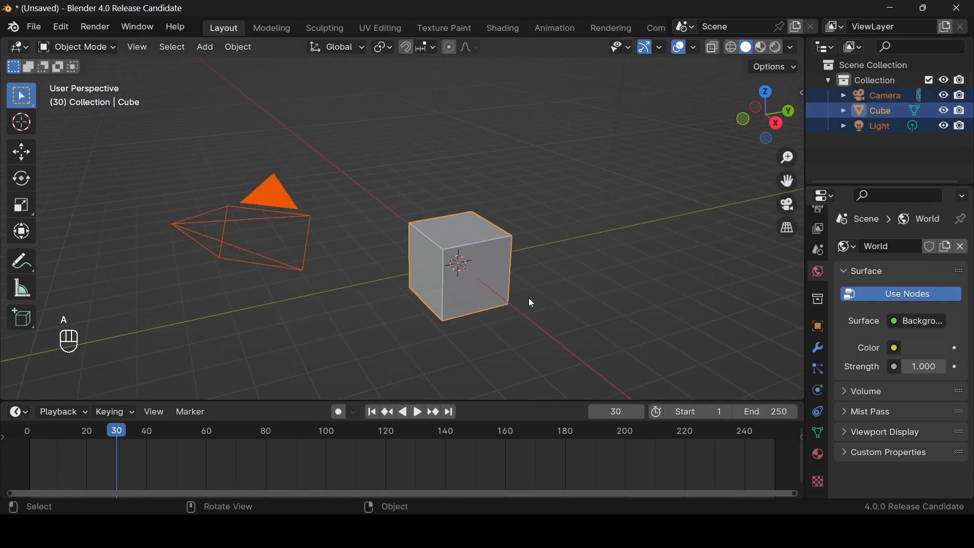
pyautogui.scroll(-3, 529, 297)
pyautogui.scroll(2, 529, 300)
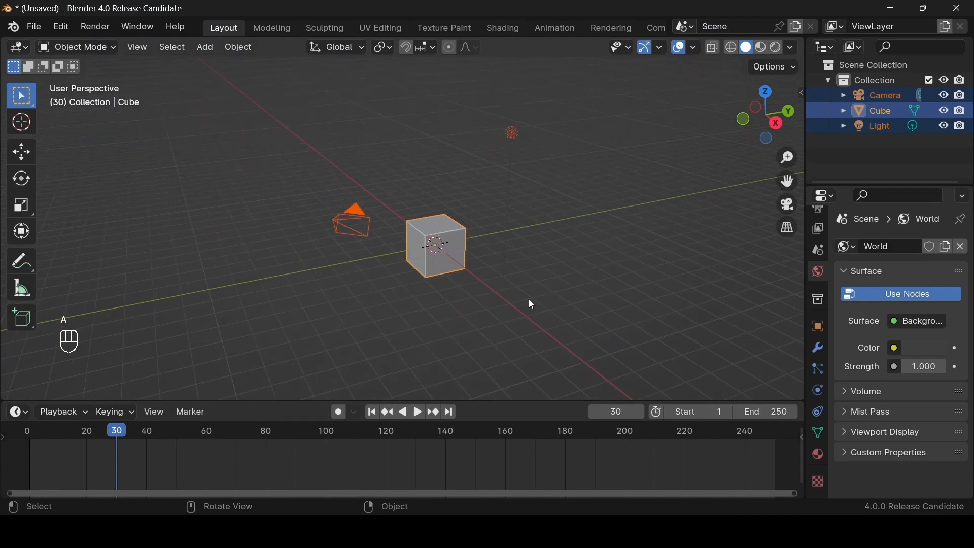
pyautogui.press('Delete')
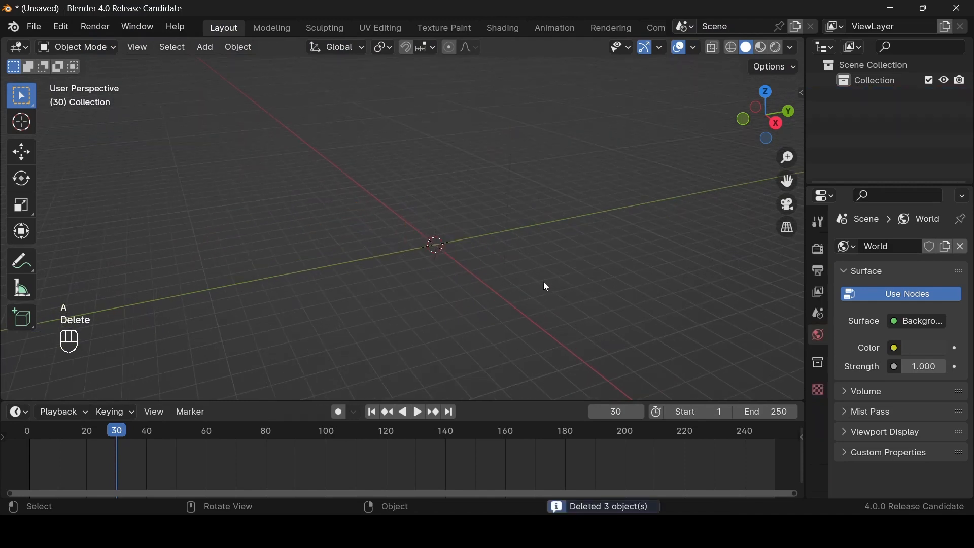
# Step: Set the viewport to the front view and examine the earbud's shape in the collected reference images
pyautogui.click(744, 120)
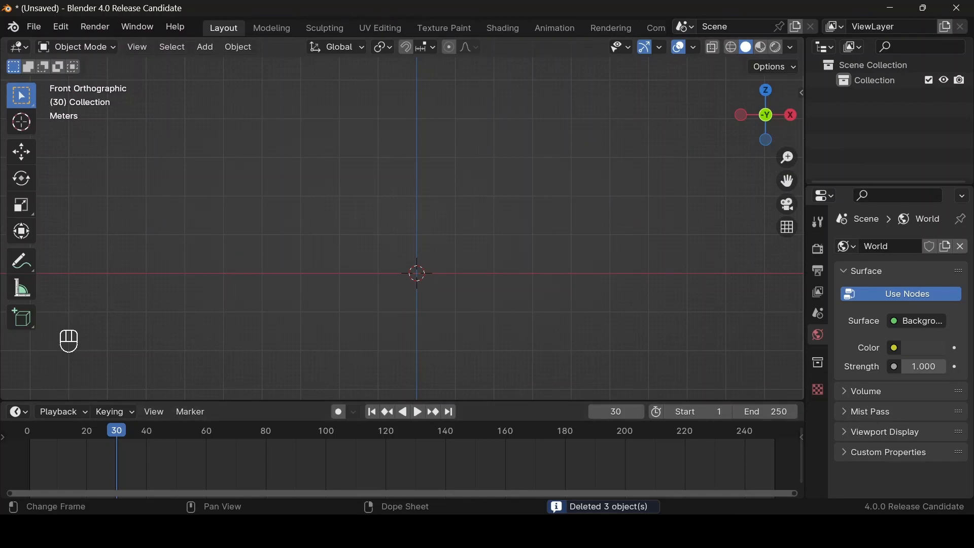
pyautogui.click(553, 531)
pyautogui.scroll(-2, 351, 426)
pyautogui.scroll(2, 351, 426)
pyautogui.scroll(5, 353, 430)
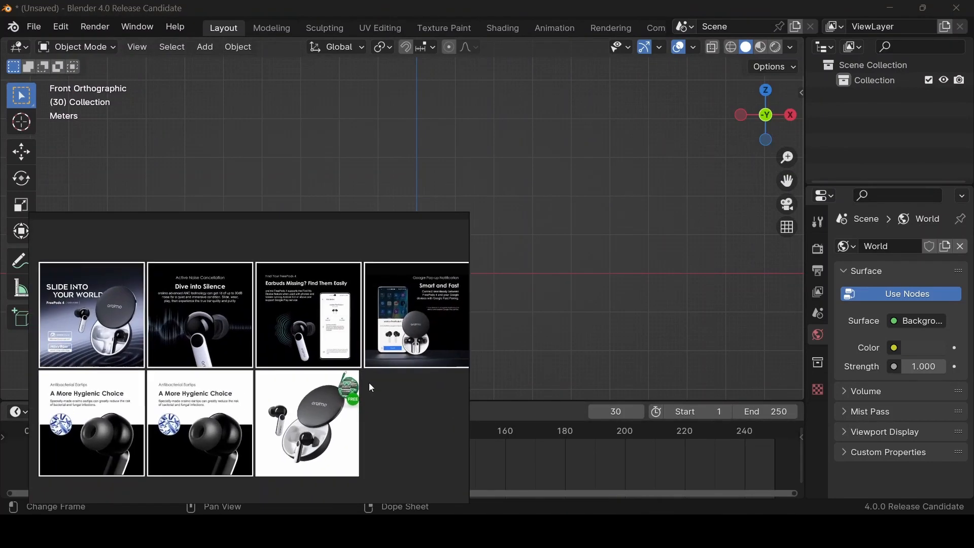
pyautogui.moveTo(339, 369); pyautogui.dragTo(189, 423, button='middle')
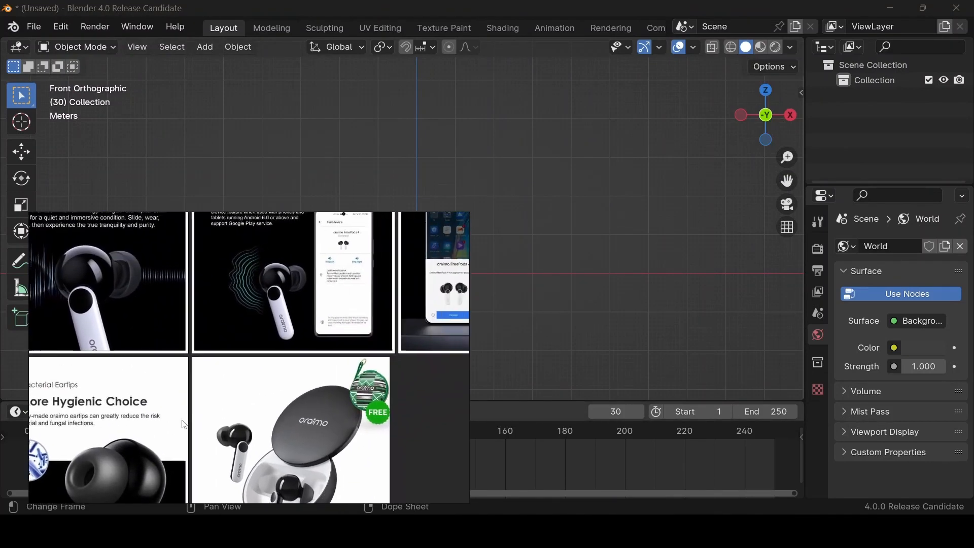
pyautogui.moveTo(354, 338)
pyautogui.mouseDown()
pyautogui.moveTo(336, 343)
pyautogui.moveTo(346, 337)
pyautogui.mouseUp()
pyautogui.moveTo(455, 303); pyautogui.dragTo(303, 358, button='middle')
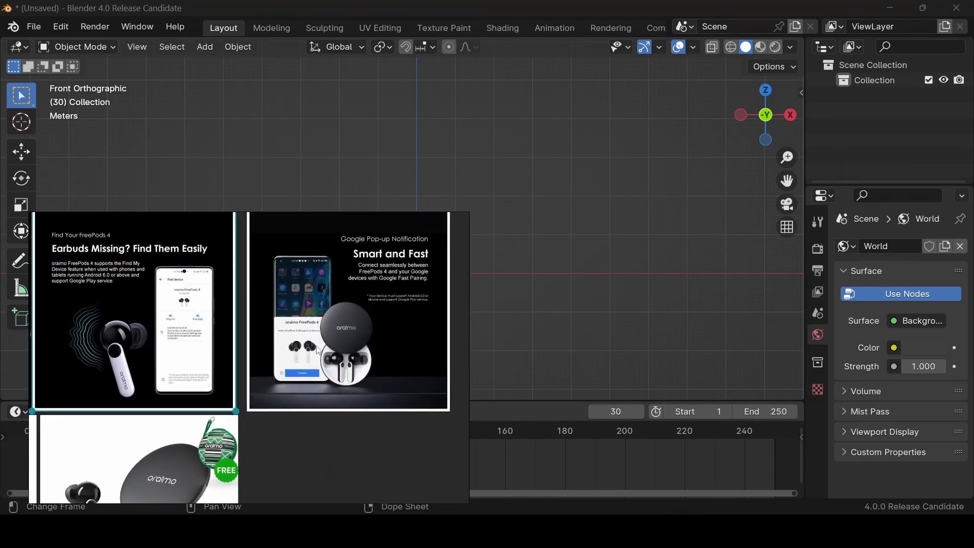
pyautogui.scroll(6, 317, 340)
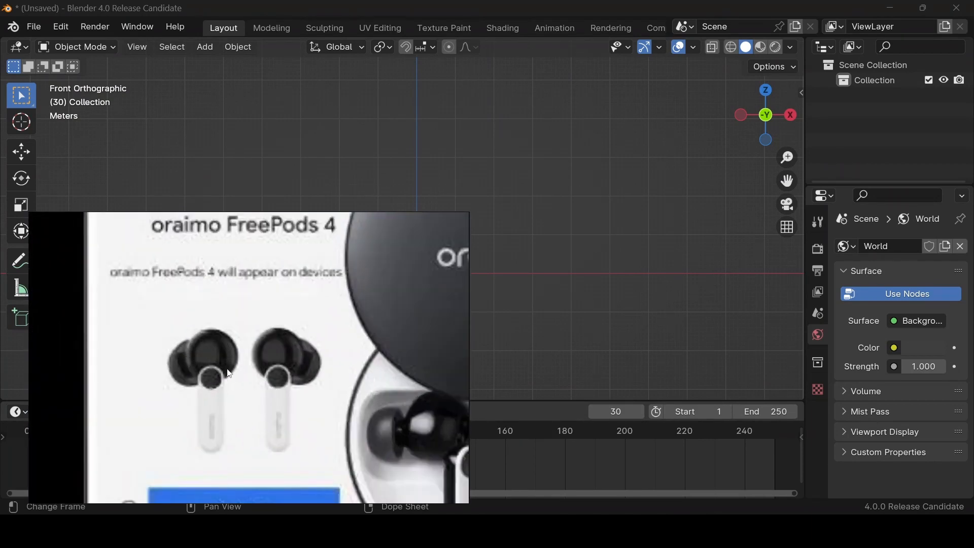
pyautogui.click(528, 202)
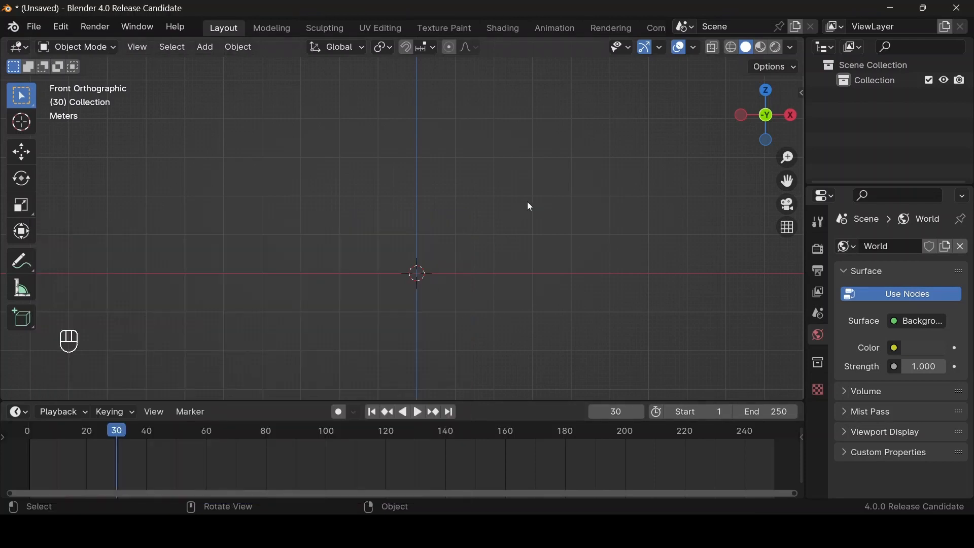
# Step: Add a UV sphere at the origin and rotate it 90° in the front view
pyautogui.hotkey('shift', 'a')
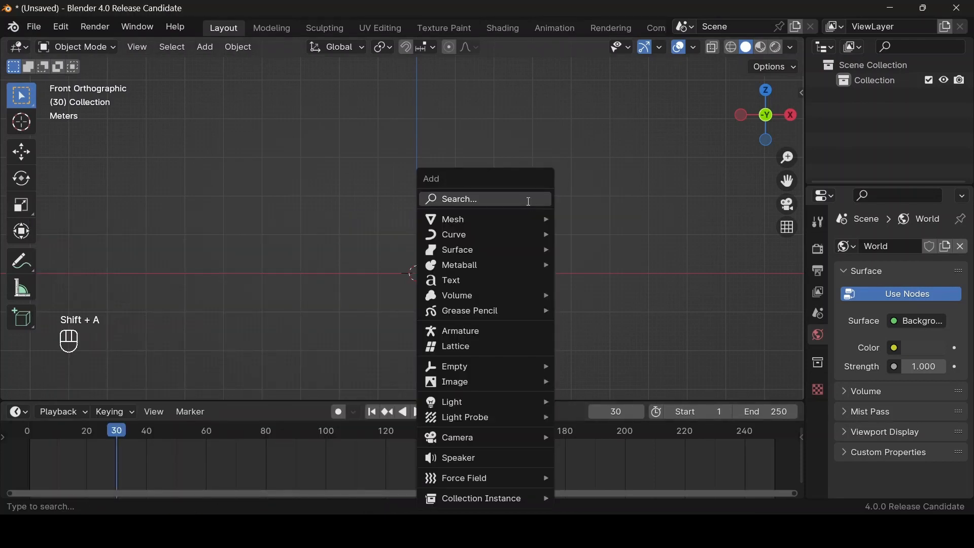
pyautogui.write('uv')
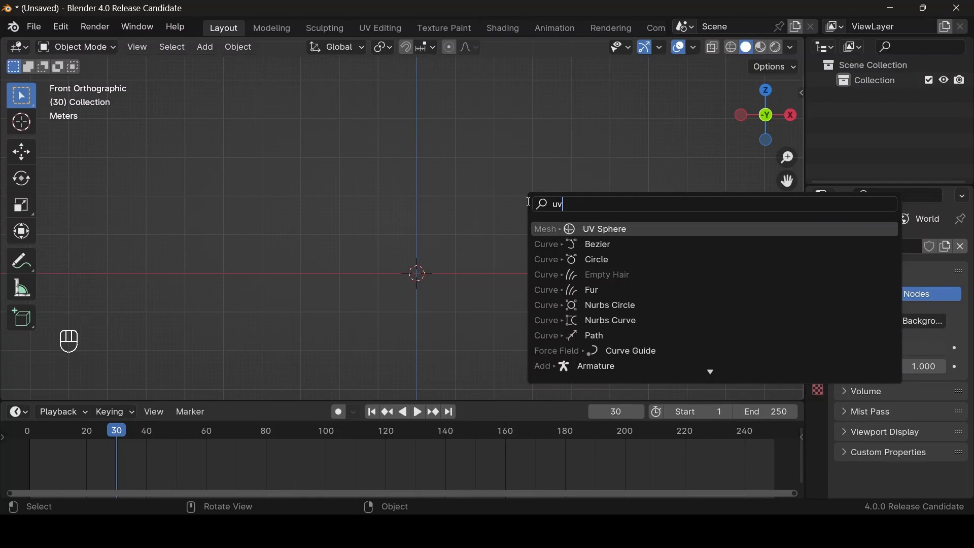
pyautogui.press('Return')
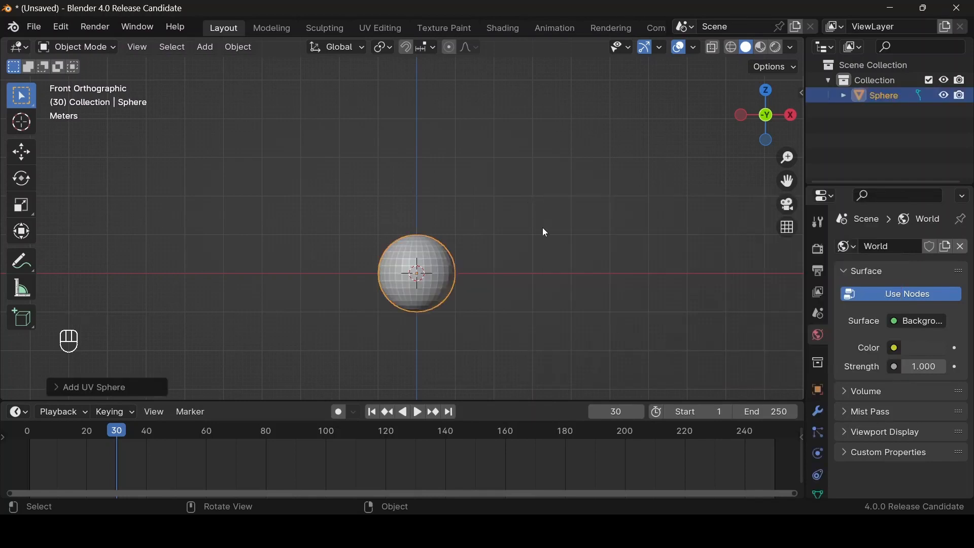
pyautogui.press('r')
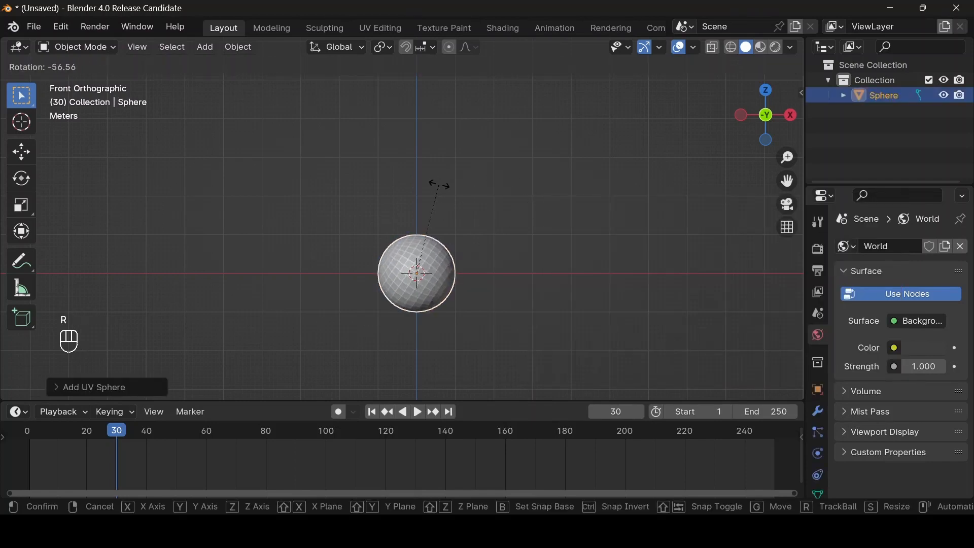
pyautogui.write('r90')
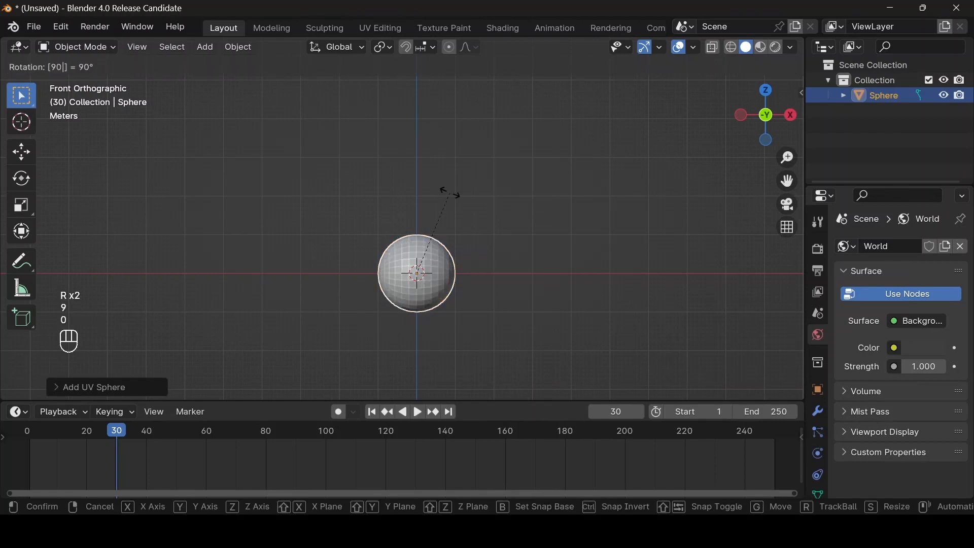
pyautogui.click(450, 193)
pyautogui.scroll(4, 473, 203)
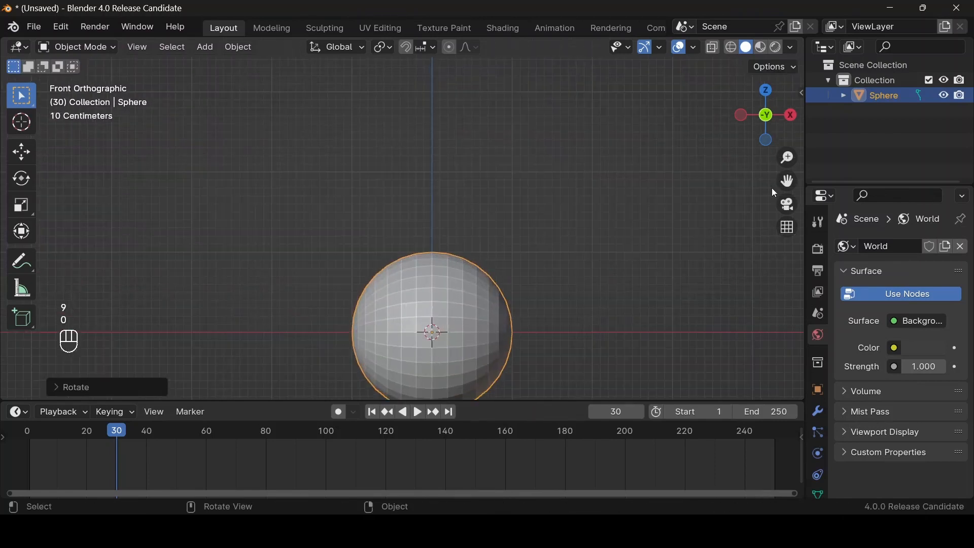
pyautogui.moveTo(787, 181); pyautogui.dragTo(769, 99)
pyautogui.scroll(3, 539, 273)
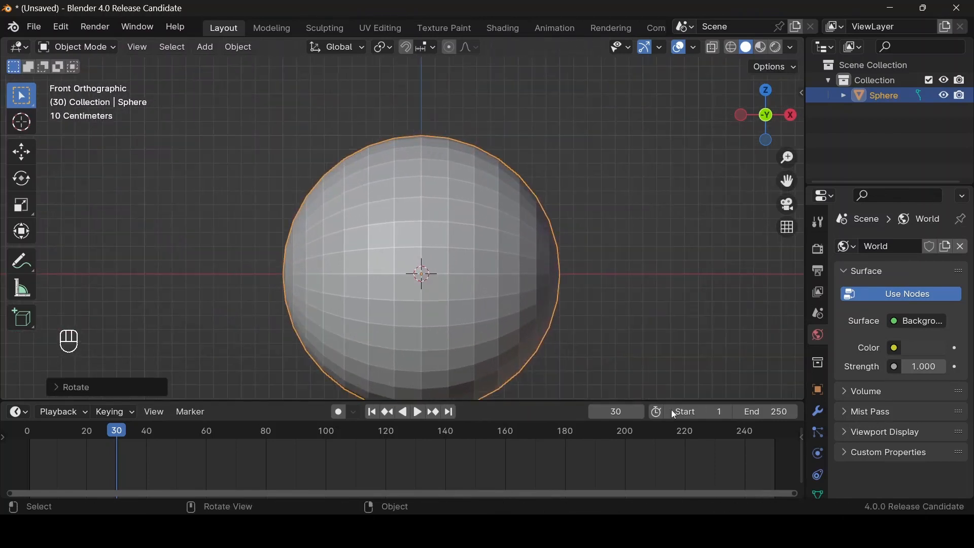
pyautogui.scroll(-1, 535, 314)
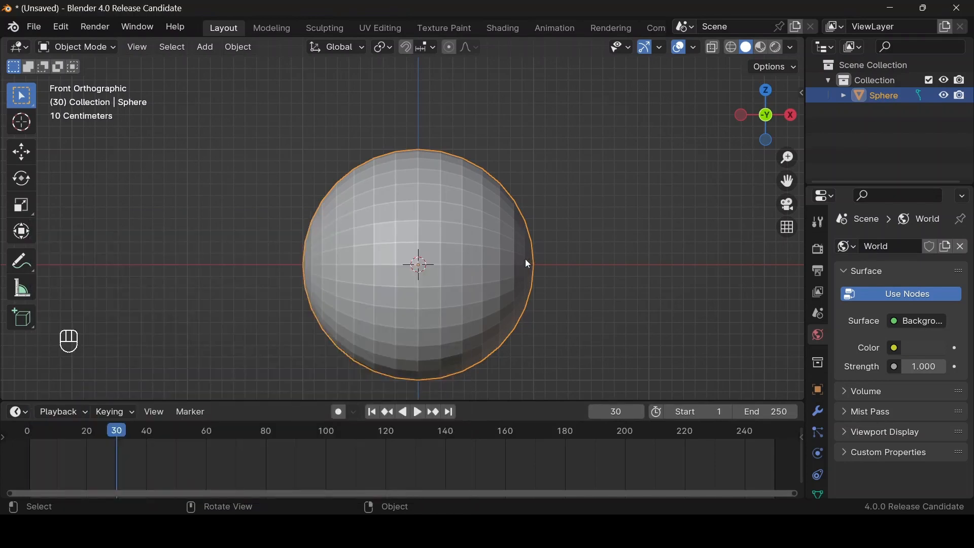
# Step: Flatten the sphere's cap around its +X pole, three rings outward from the pole vertex, by scaling it to about 0.36 along X
pyautogui.press('Tab')
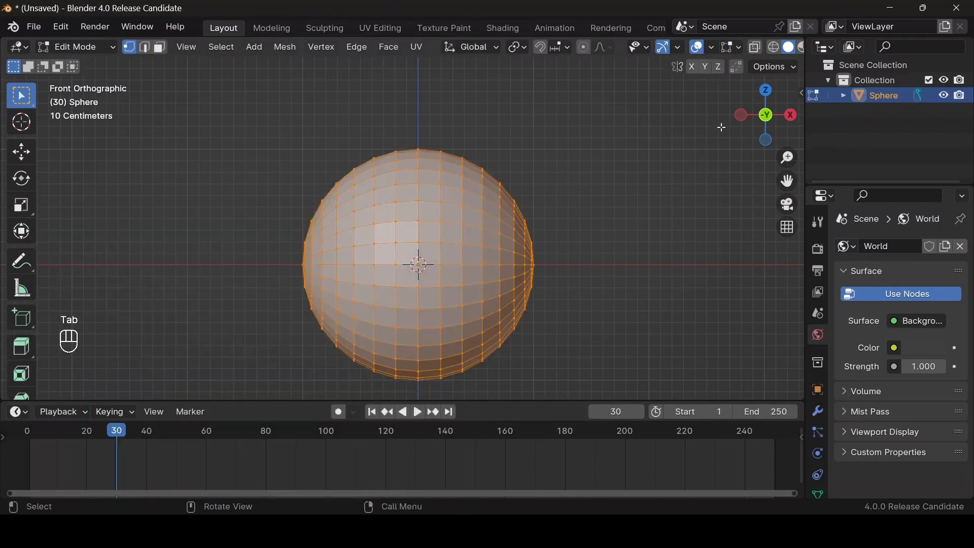
pyautogui.moveTo(771, 119); pyautogui.dragTo(702, 137)
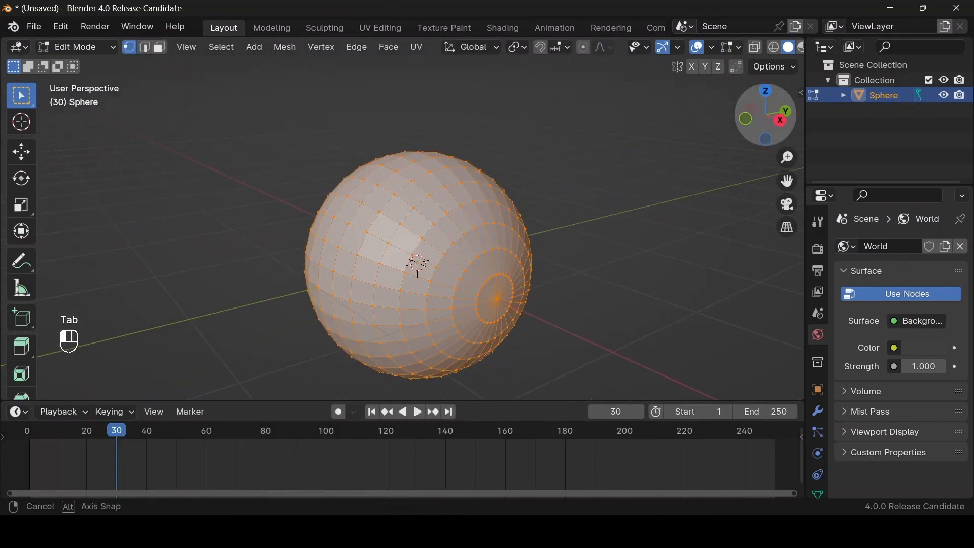
pyautogui.click(495, 300)
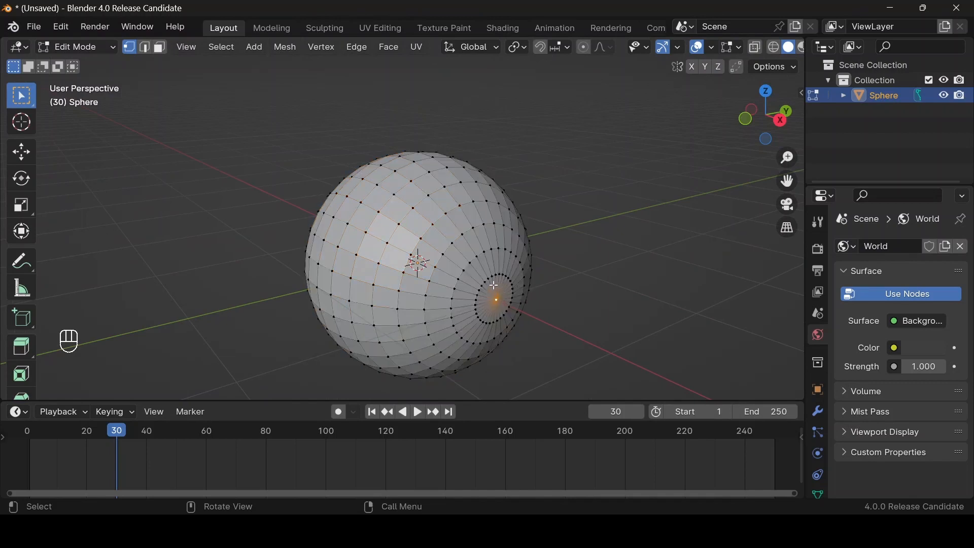
pyautogui.press('ctrl')
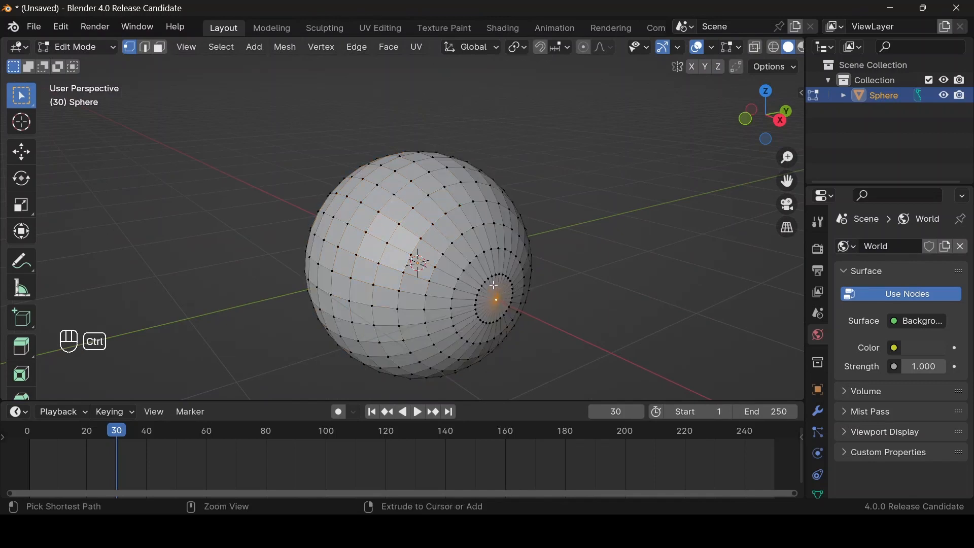
pyautogui.press('ctrl+KP_Add')
pyautogui.press('ctrl+KP_Add')
pyautogui.press('ctrl+KP_Add')
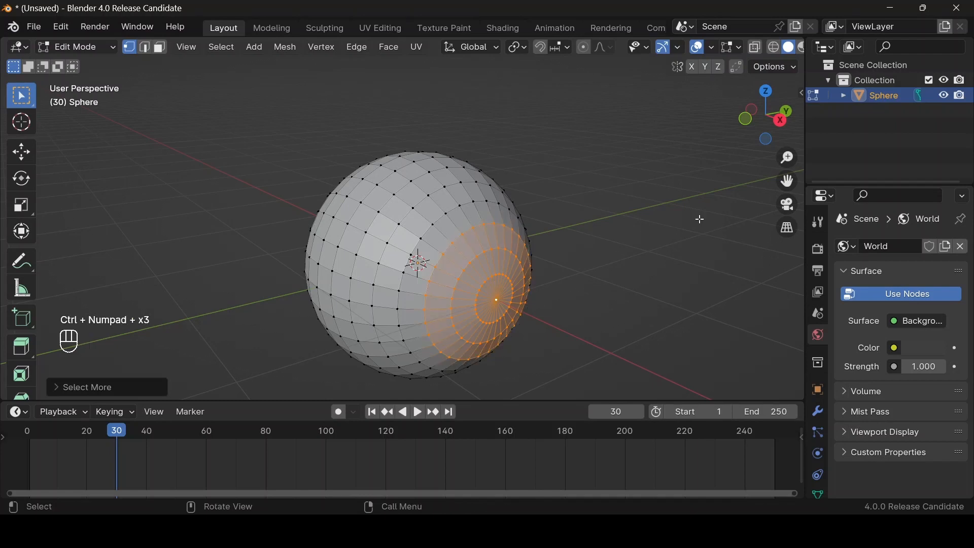
pyautogui.press('Tab')
pyautogui.press('Tab')
pyautogui.moveTo(756, 134); pyautogui.dragTo(690, 195)
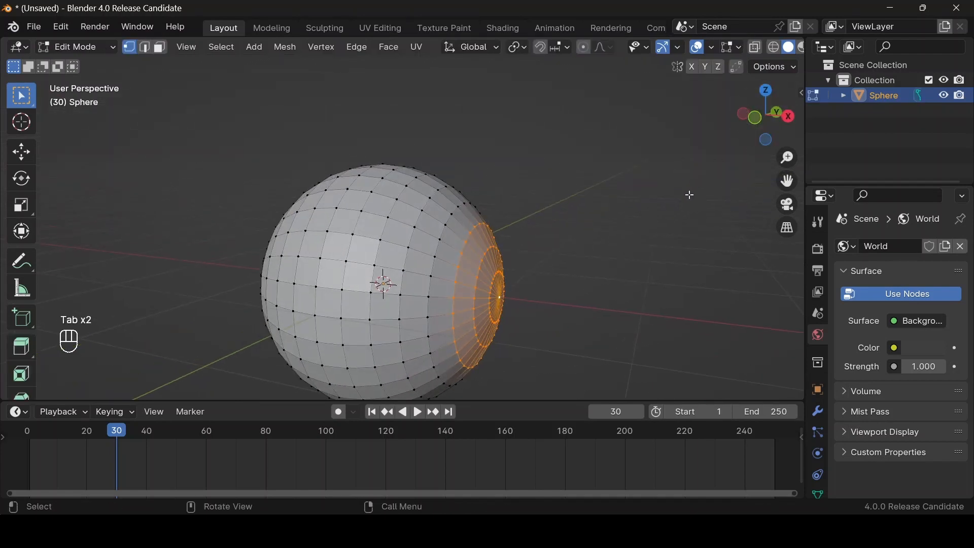
pyautogui.press('s')
pyautogui.press('x')
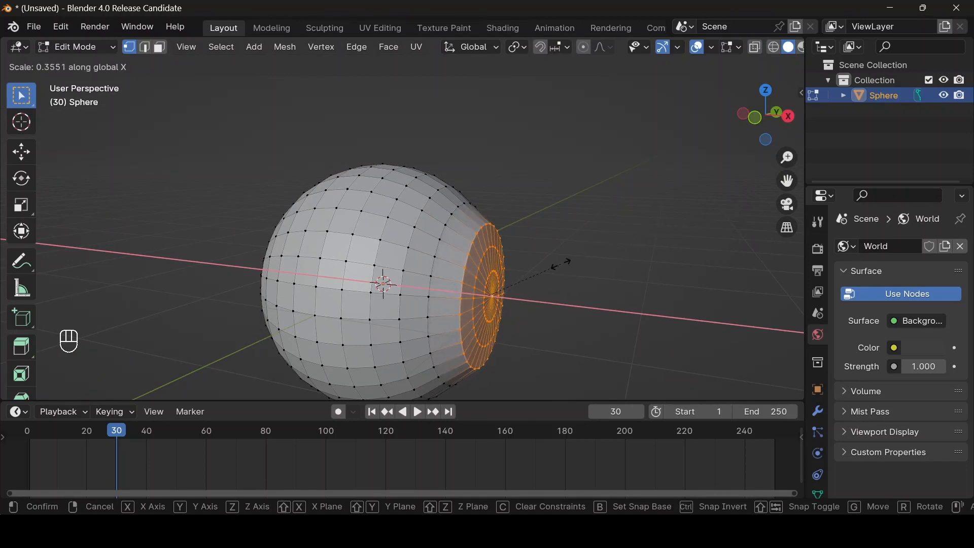
pyautogui.click(570, 278)
pyautogui.press('Tab')
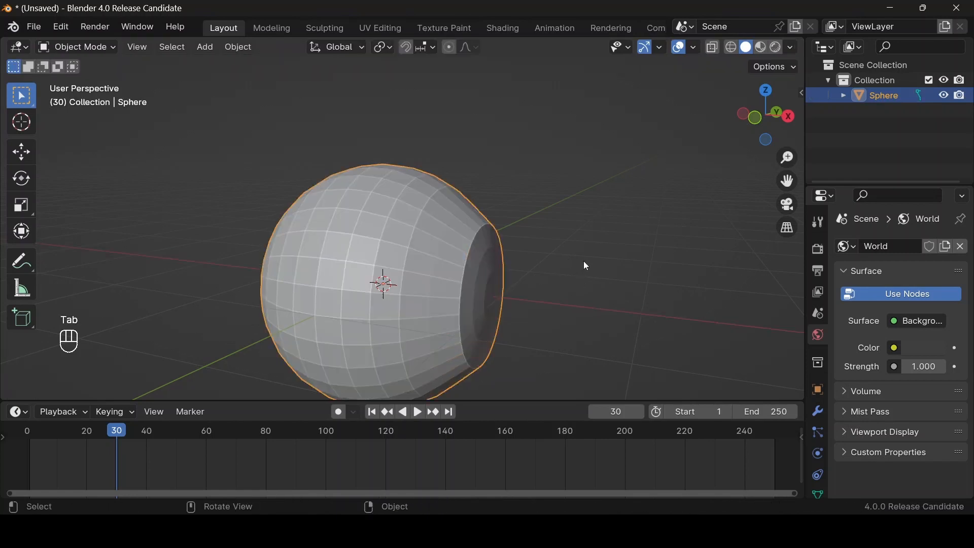
# Step: Apply smooth shading to the flattened sphere
pyautogui.click(750, 117)
pyautogui.rightClick(651, 196)
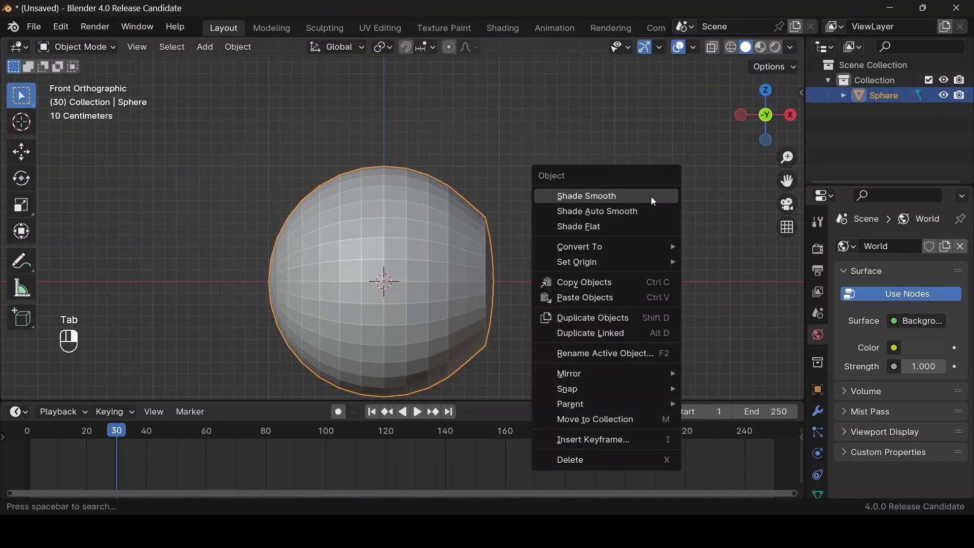
pyautogui.click(650, 196)
# Step: Scale the sphere to 0.8 along Y and compare its front view with the earbud reference image
pyautogui.moveTo(772, 118); pyautogui.dragTo(643, 175)
pyautogui.press('s')
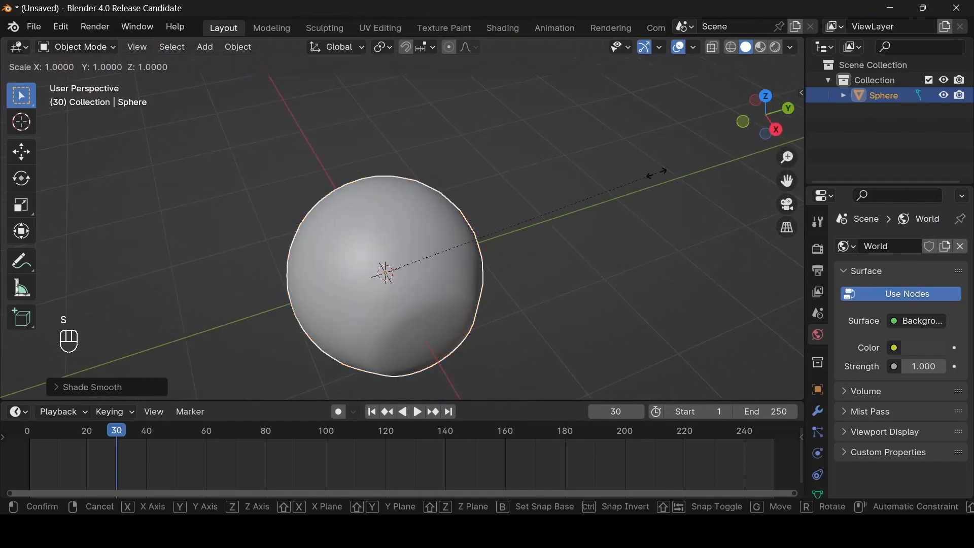
pyautogui.press('y')
pyautogui.press('ctrl')
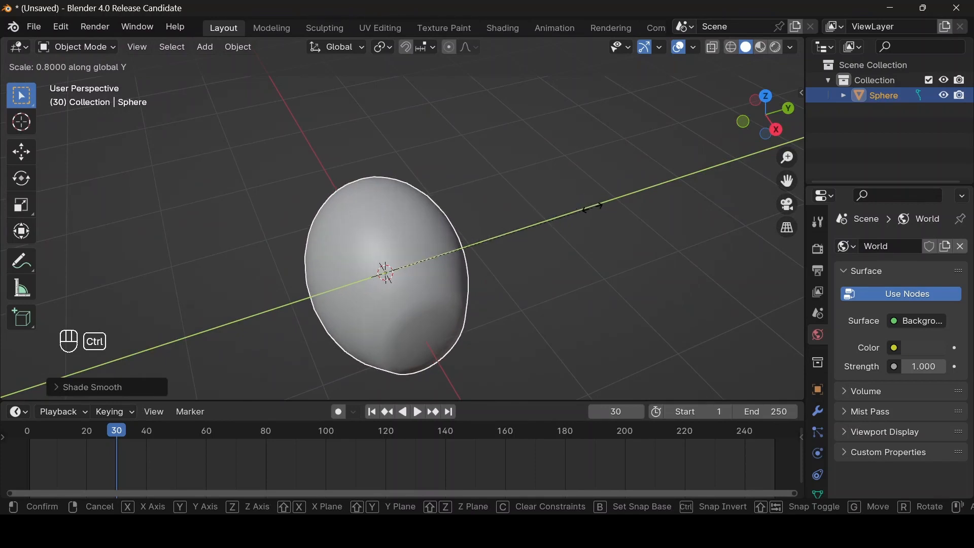
pyautogui.click(592, 208)
pyautogui.moveTo(730, 121); pyautogui.dragTo(755, 113, button='middle')
pyautogui.click(749, 123)
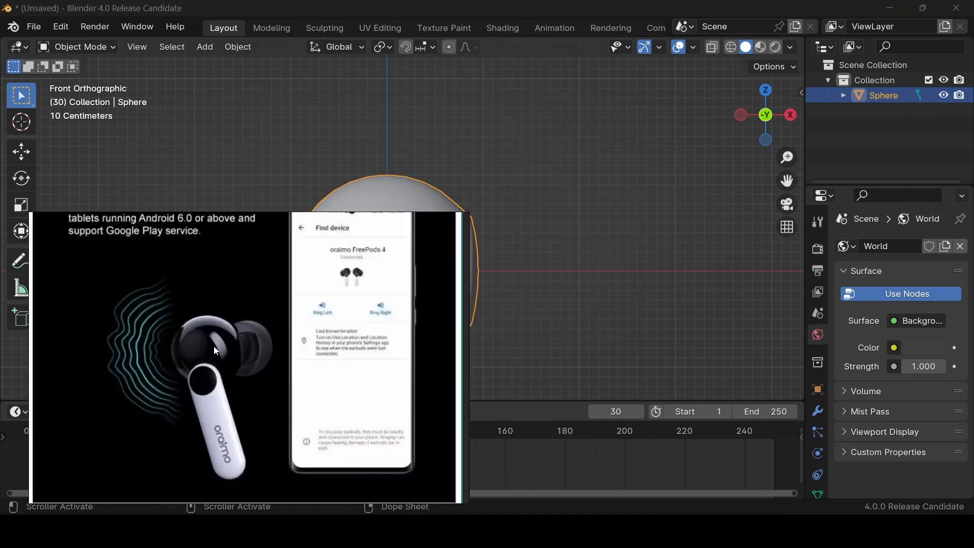
pyautogui.click(601, 247)
pyautogui.click(449, 273)
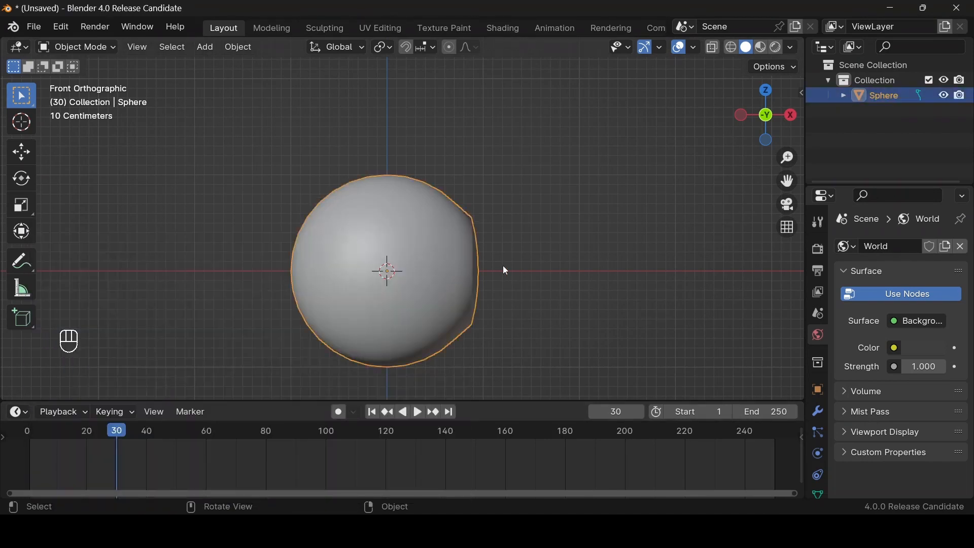
# Step: Add a cylinder mesh and rotate it 90° in the front view so its axis lies along X
pyautogui.hotkey('shift', 'a')
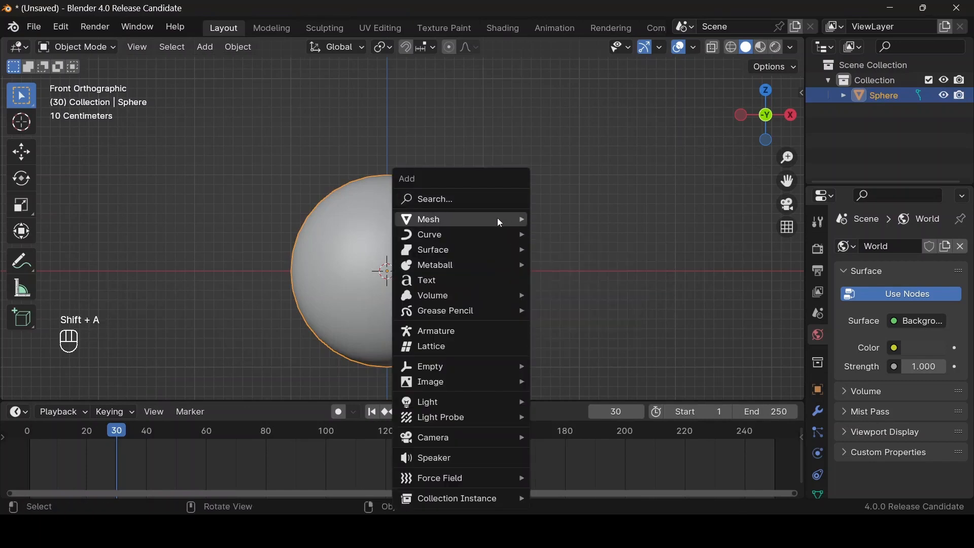
pyautogui.moveTo(498, 220)
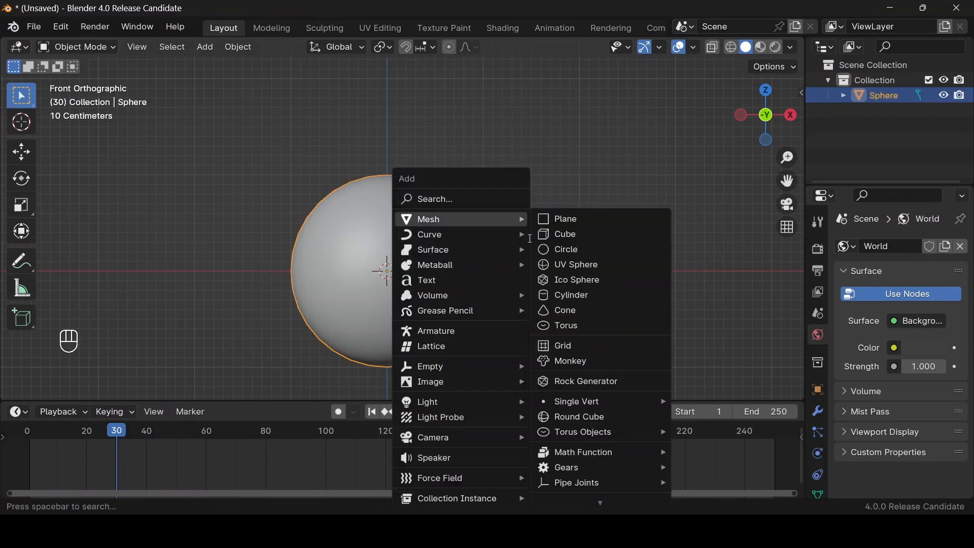
pyautogui.write('cy')
pyautogui.press('Return')
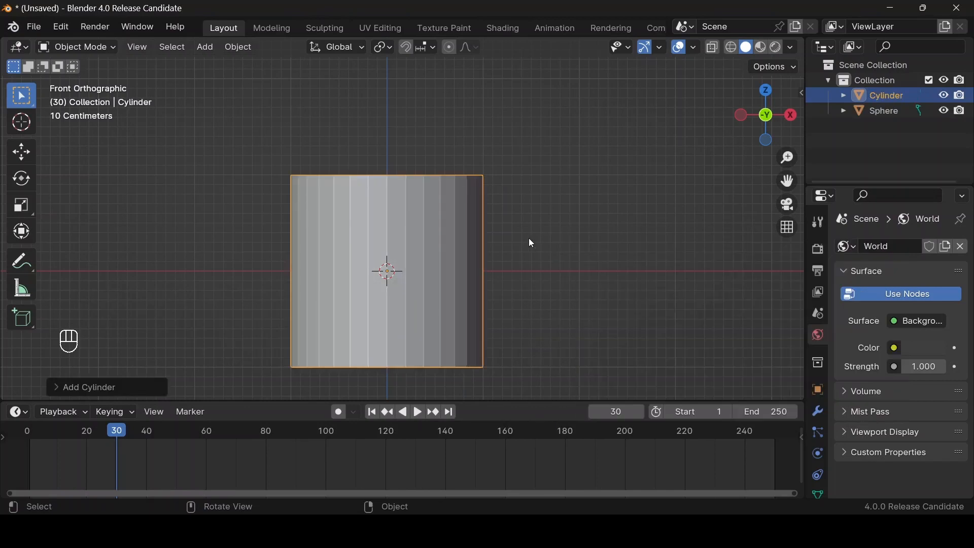
pyautogui.write('r')
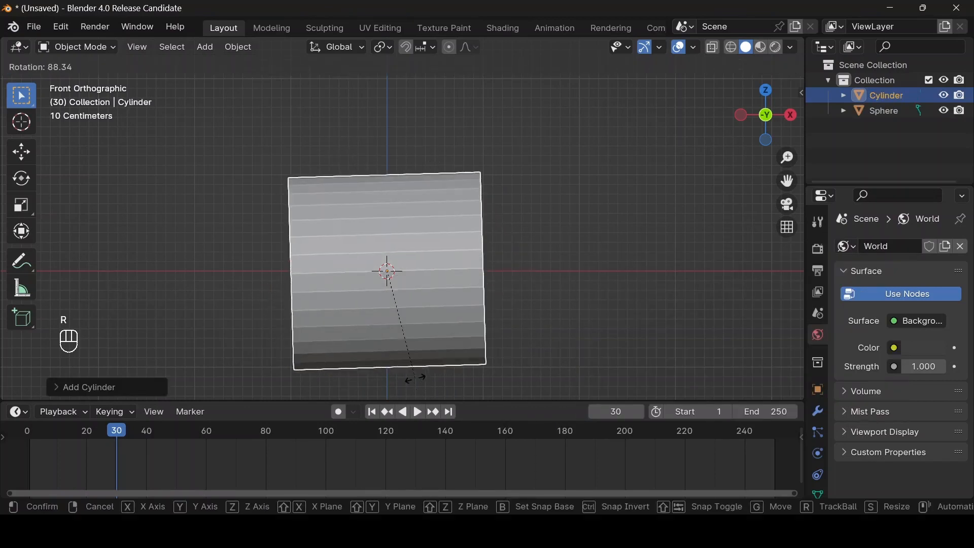
pyautogui.write('90')
pyautogui.click(416, 378)
# Step: Scale the cylinder down to about 0.34 of its size and move it about 1.06 m along X, into the sphere's flattened side
pyautogui.press('s')
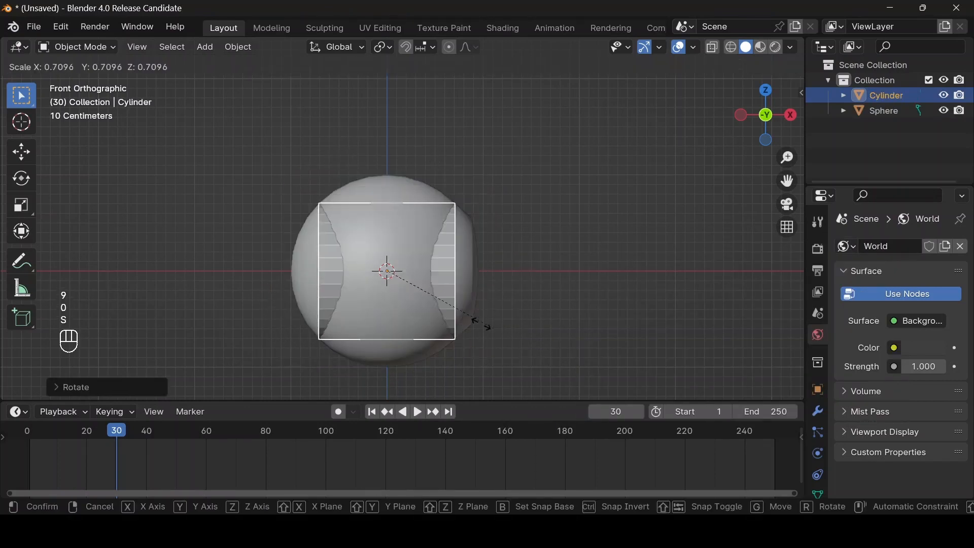
pyautogui.click(461, 307)
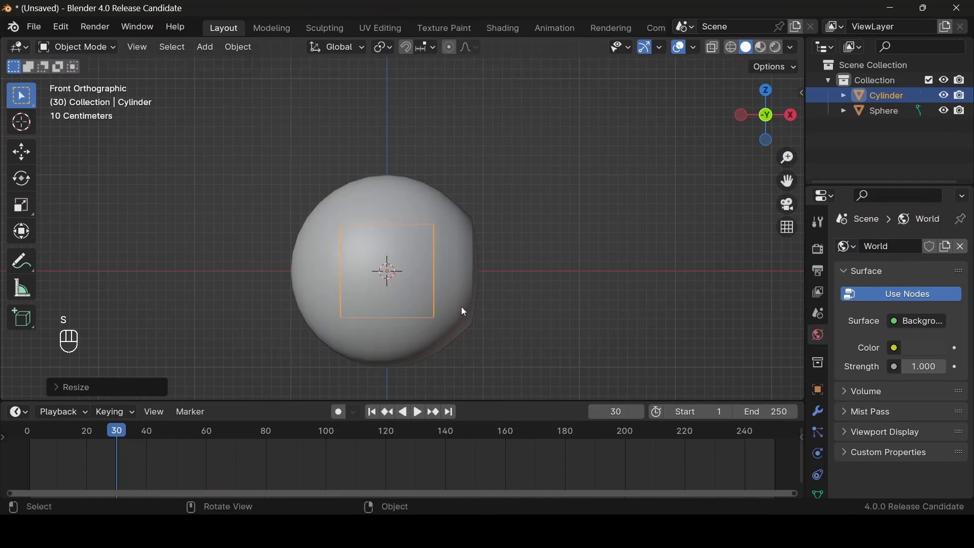
pyautogui.press('g')
pyautogui.press('x')
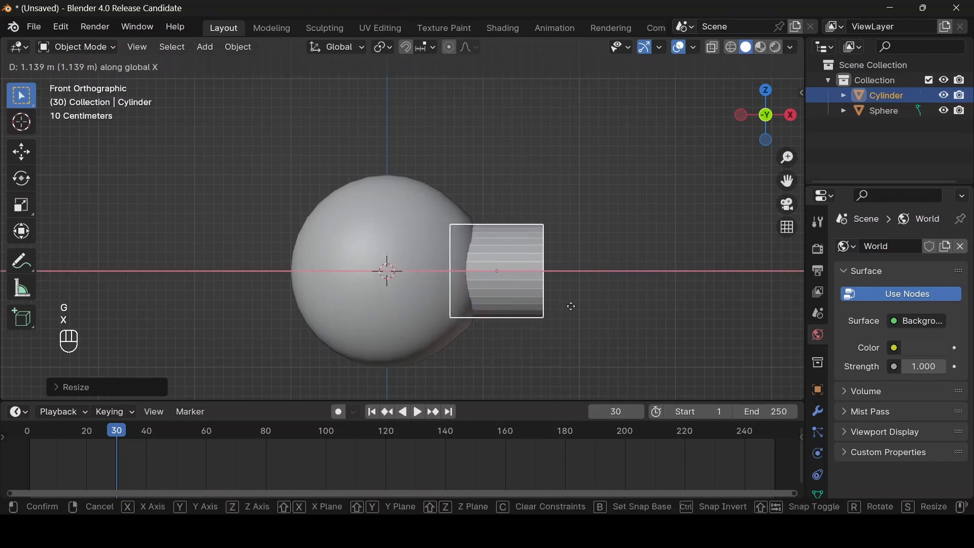
pyautogui.click(561, 304)
pyautogui.press('KP_7')
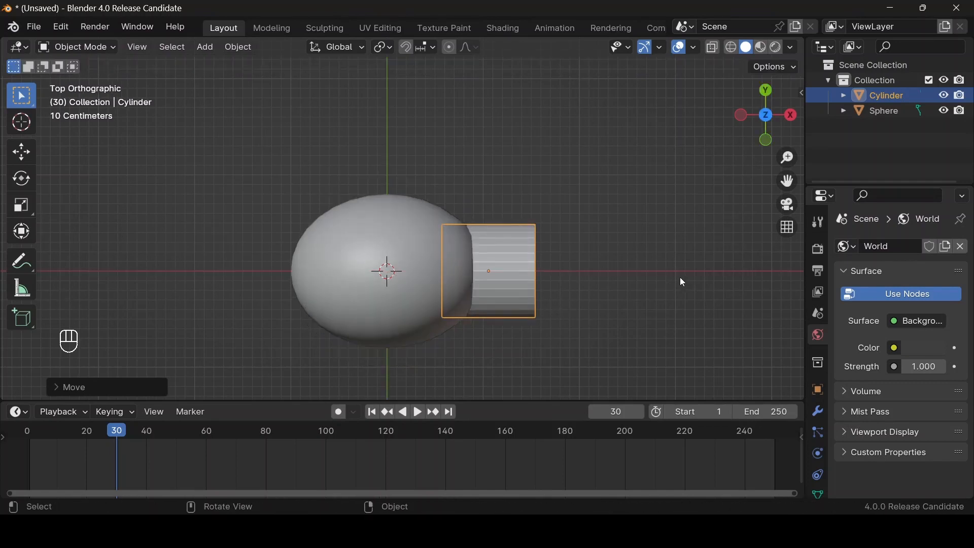
pyautogui.press('s')
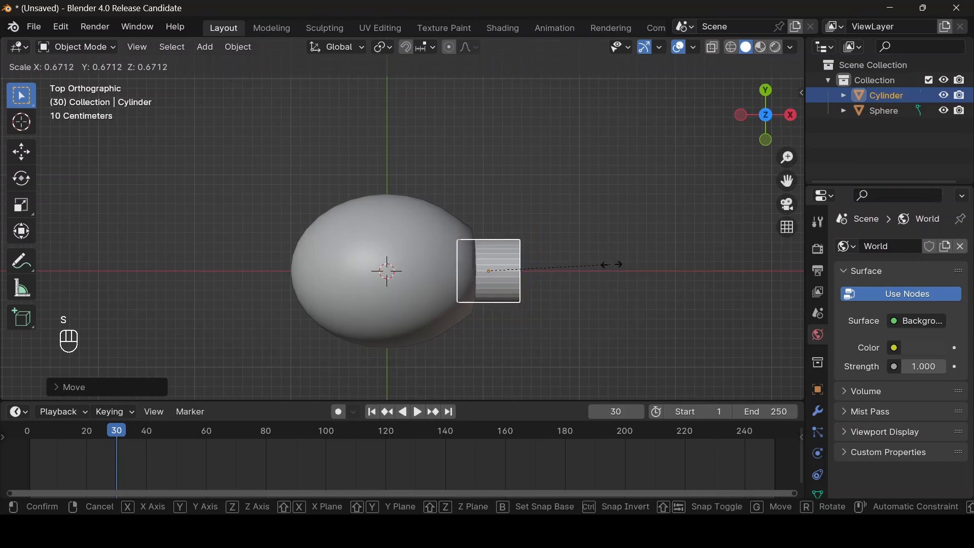
pyautogui.click(616, 267)
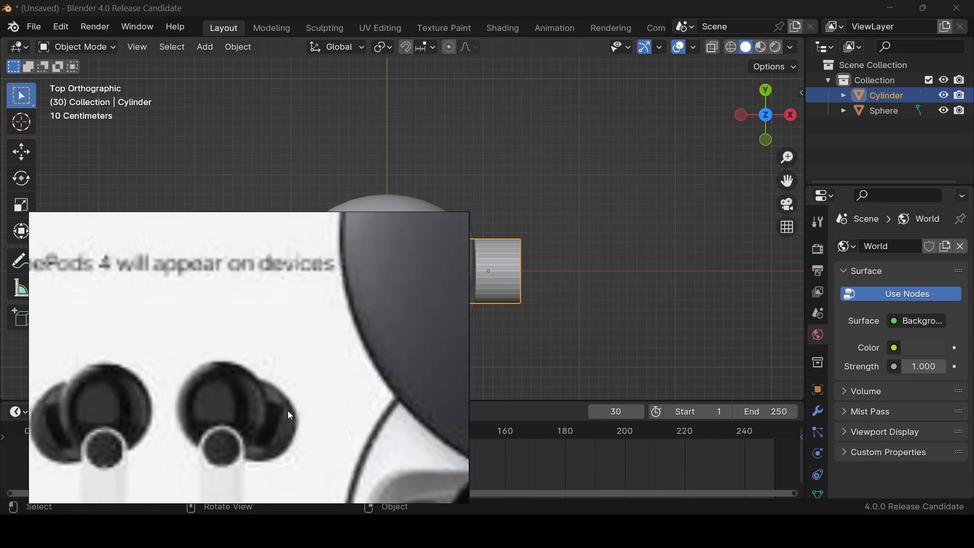
# Step: In the front view, tilt the cylinder's outer end down by about 8° and scale the cylinder up to about 1.15
pyautogui.click(575, 245)
pyautogui.click(489, 296)
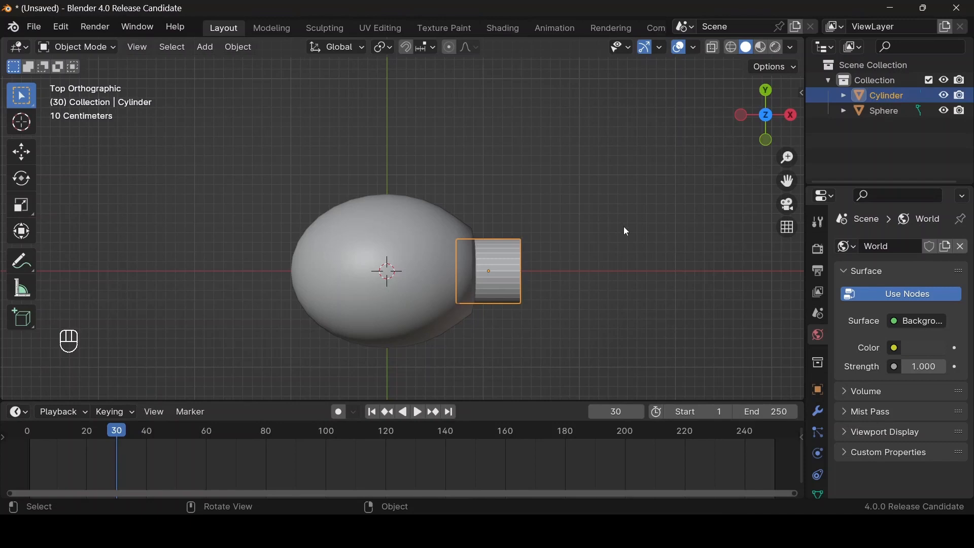
pyautogui.click(766, 139)
pyautogui.press('r')
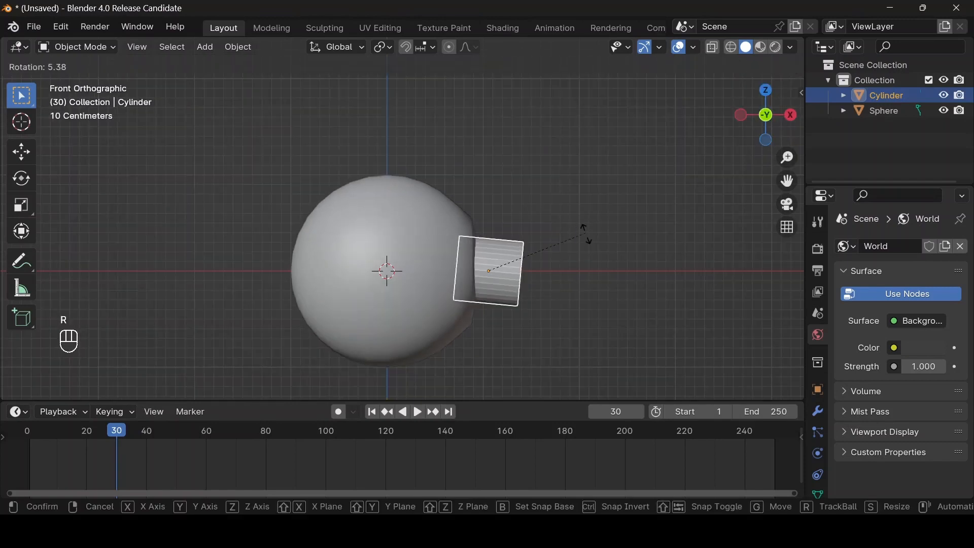
pyautogui.click(582, 240)
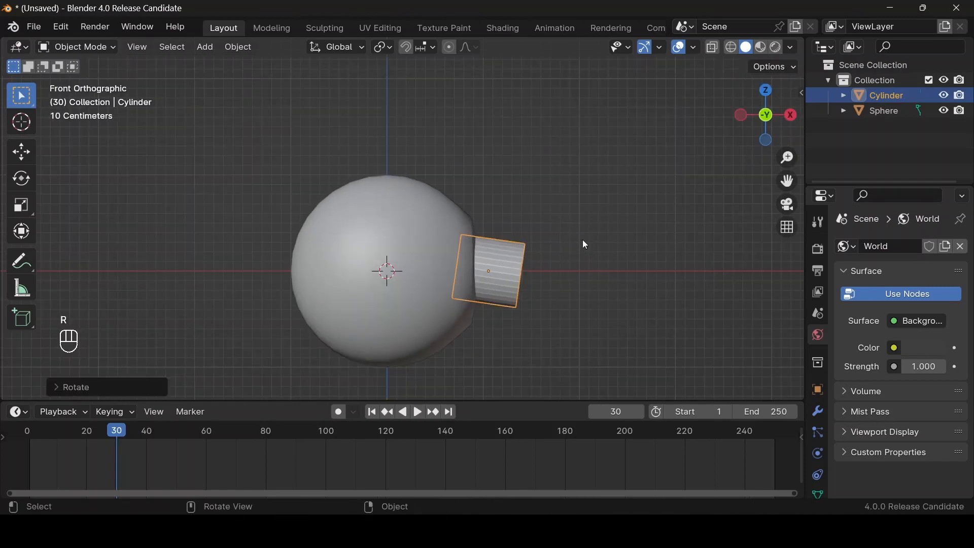
pyautogui.press('s')
pyautogui.click(603, 261)
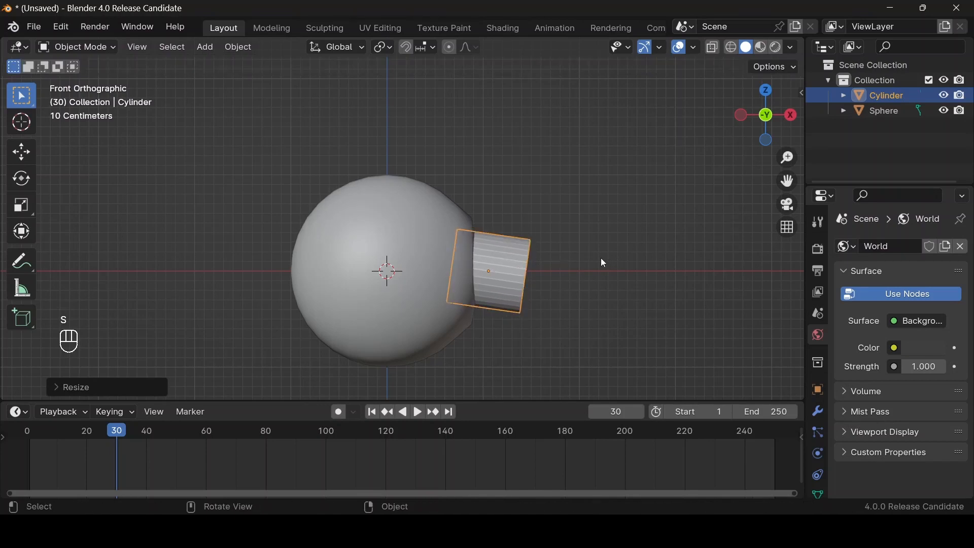
# Step: In the top view, rotate the cylinder by -10° in 5° or finer snapped increments and shift it about 0.04 m toward +Y
pyautogui.click(766, 90)
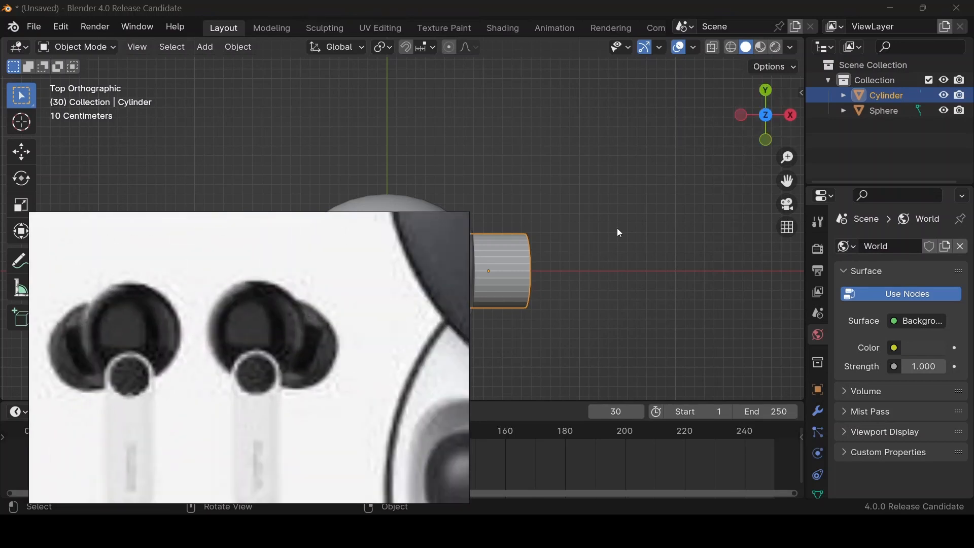
pyautogui.click(544, 273)
pyautogui.click(523, 265)
pyautogui.press('r')
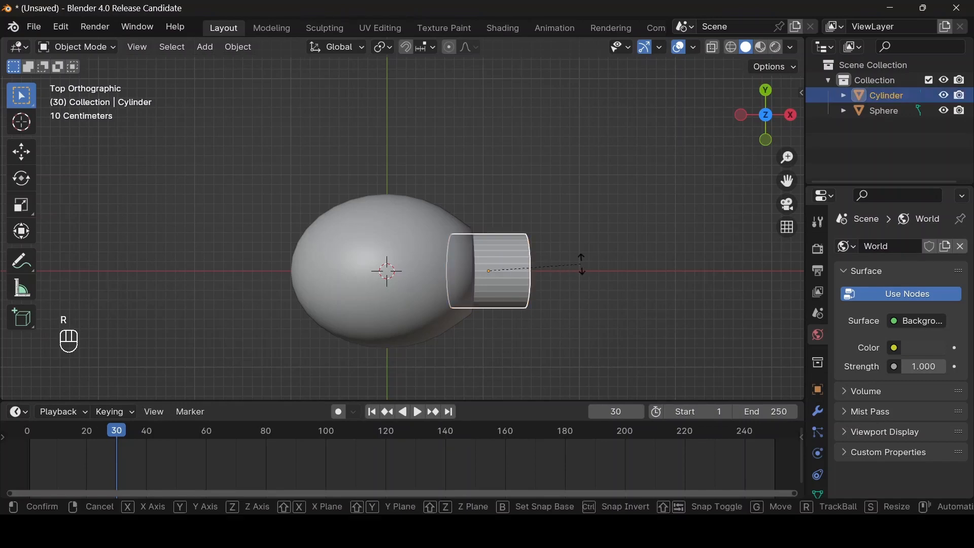
pyautogui.press('ctrl')
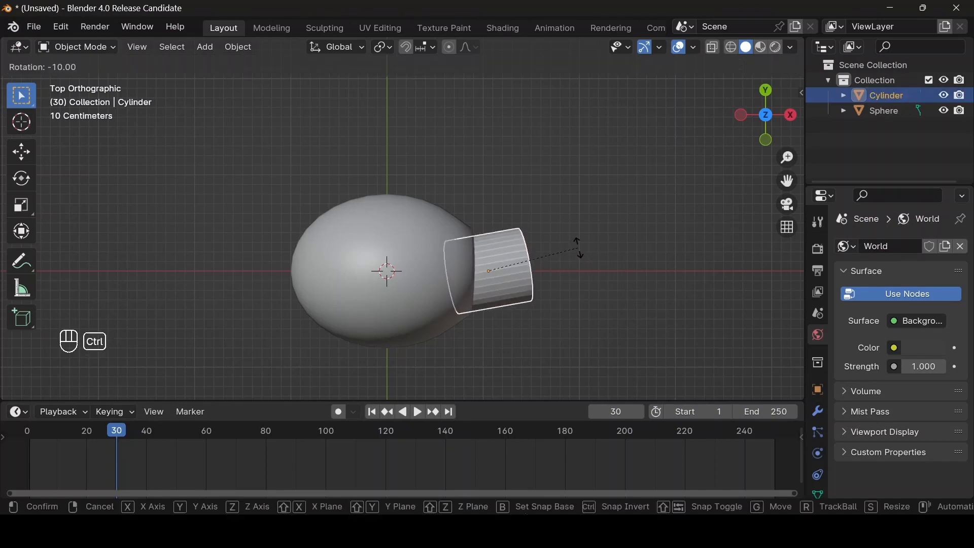
pyautogui.click(573, 250)
pyautogui.press('g')
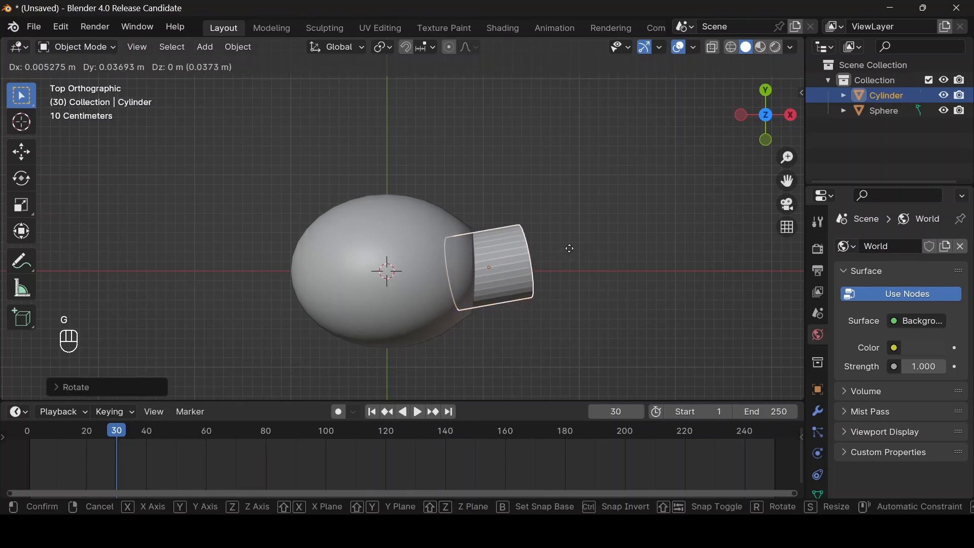
pyautogui.click(568, 249)
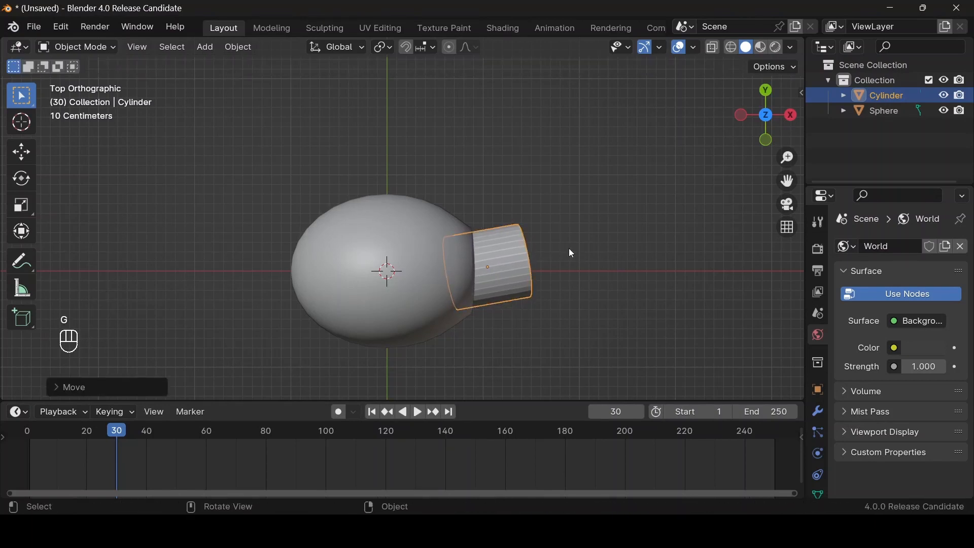
# Step: Shorten the cylinder along its local Z axis to about 0.54 of its length
pyautogui.click(766, 140)
pyautogui.scroll(2, 641, 252)
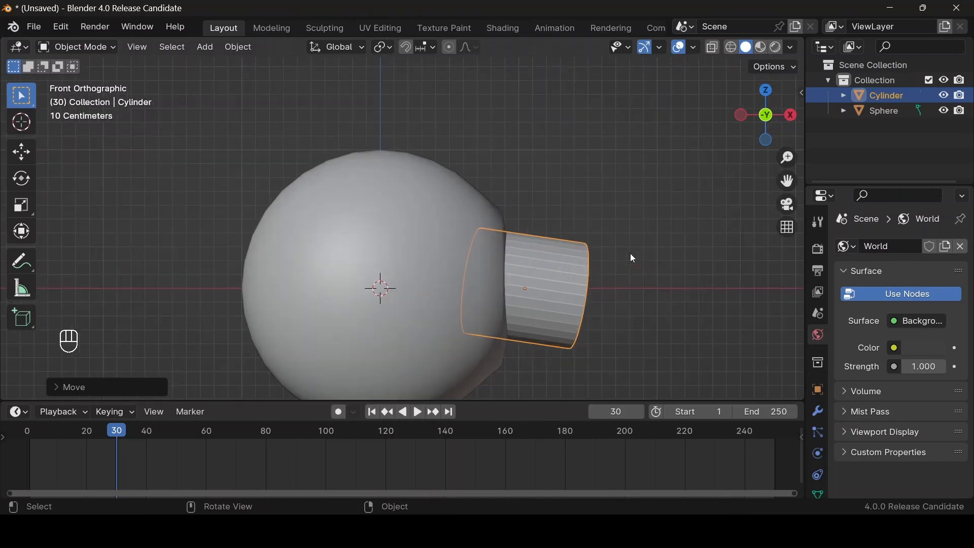
pyautogui.press('s')
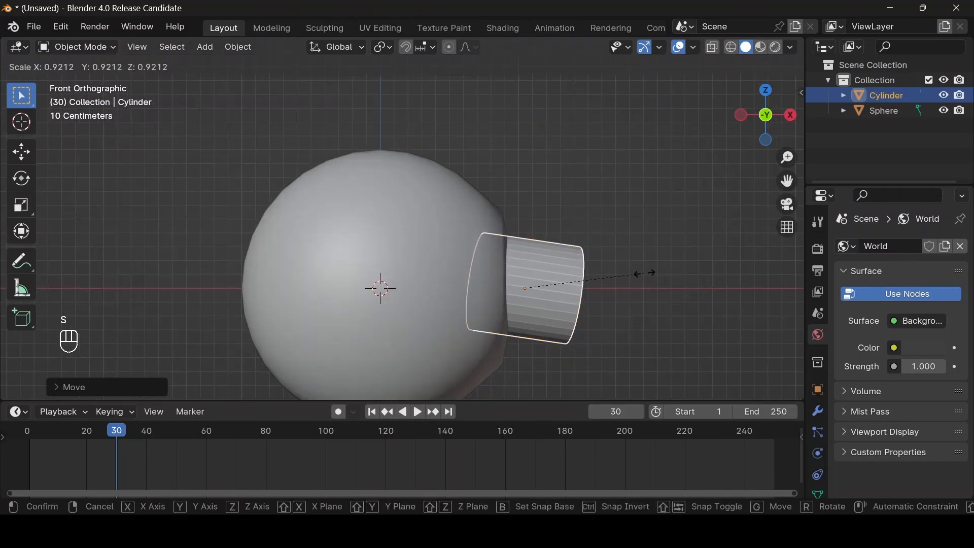
pyautogui.press('z')
pyautogui.press('z')
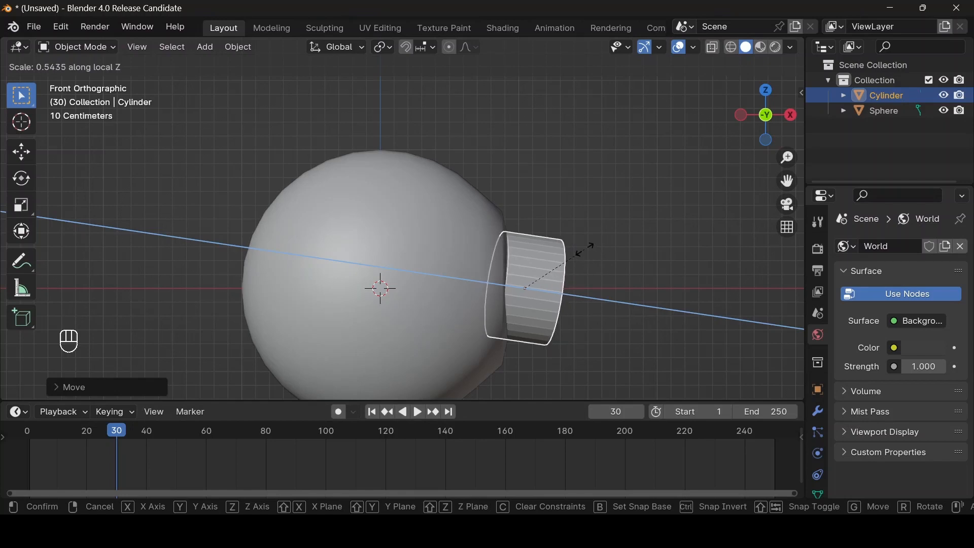
pyautogui.click(590, 259)
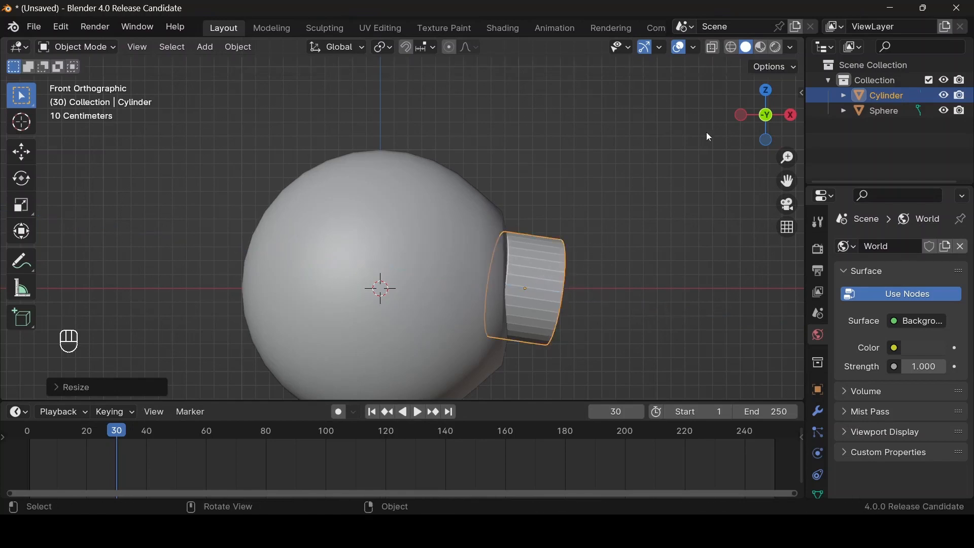
# Step: Move the cylinder about 0.09 m into the sphere along its local Z axis
pyautogui.moveTo(765, 119); pyautogui.dragTo(720, 133)
pyautogui.press('g')
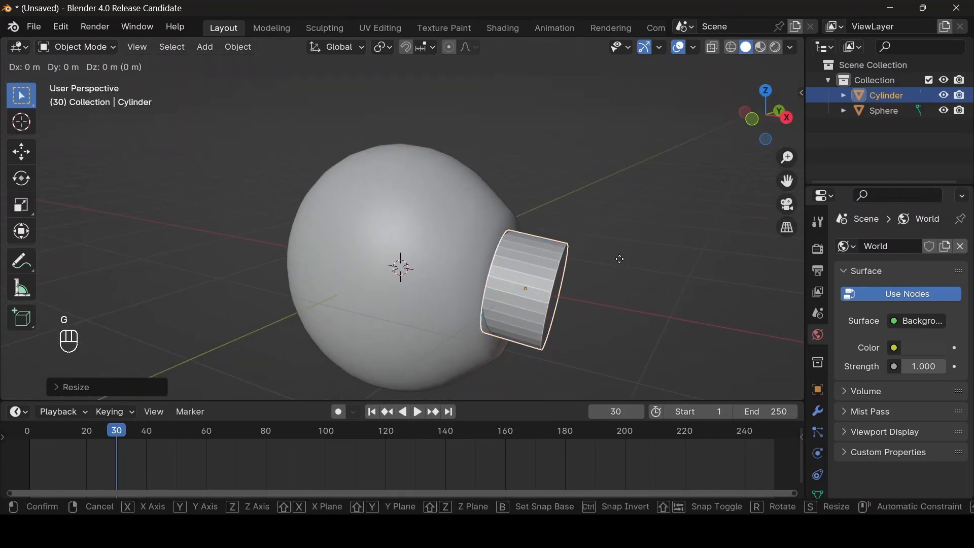
pyautogui.press('z')
pyautogui.press('z')
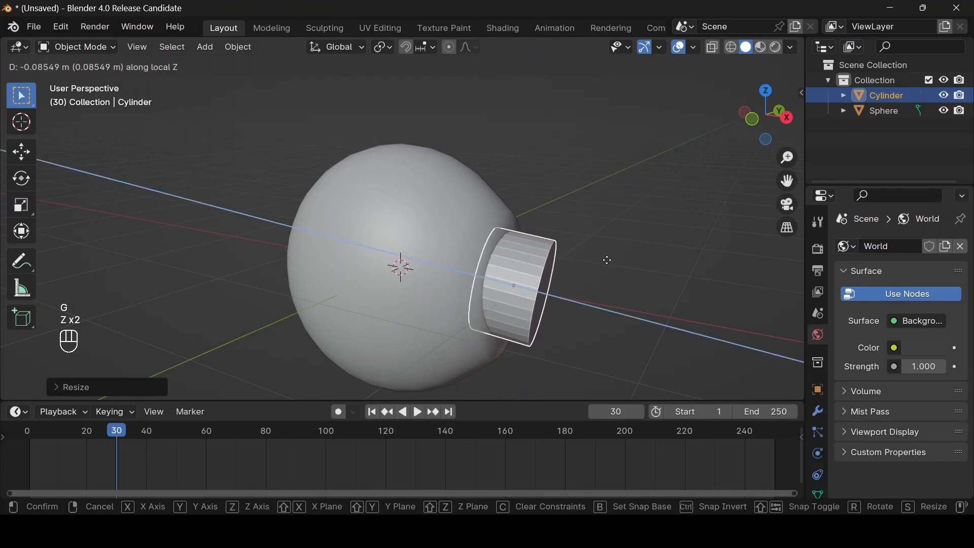
pyautogui.click(605, 259)
# Step: Lengthen the cylinder along its local Z axis by a factor of about 1.32
pyautogui.click(752, 119)
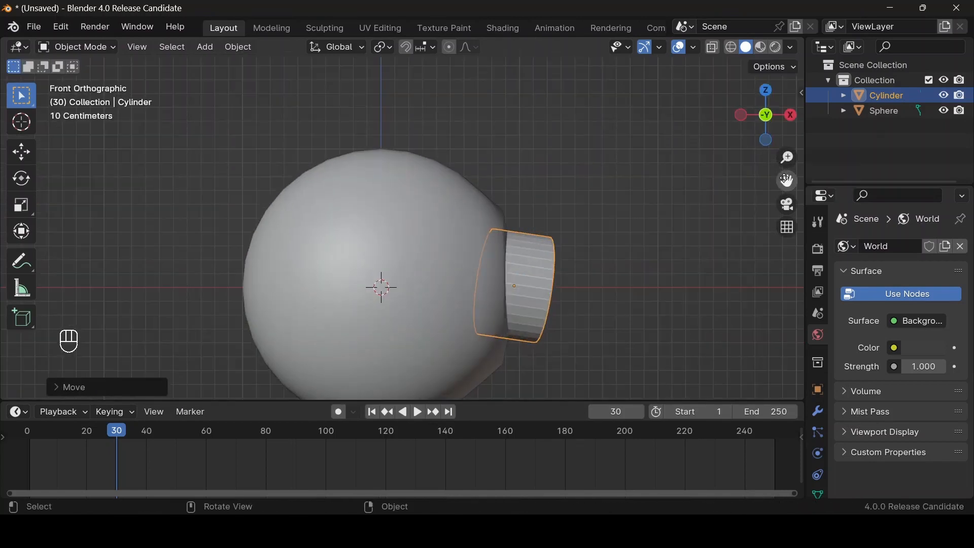
pyautogui.moveTo(787, 180); pyautogui.dragTo(791, 150)
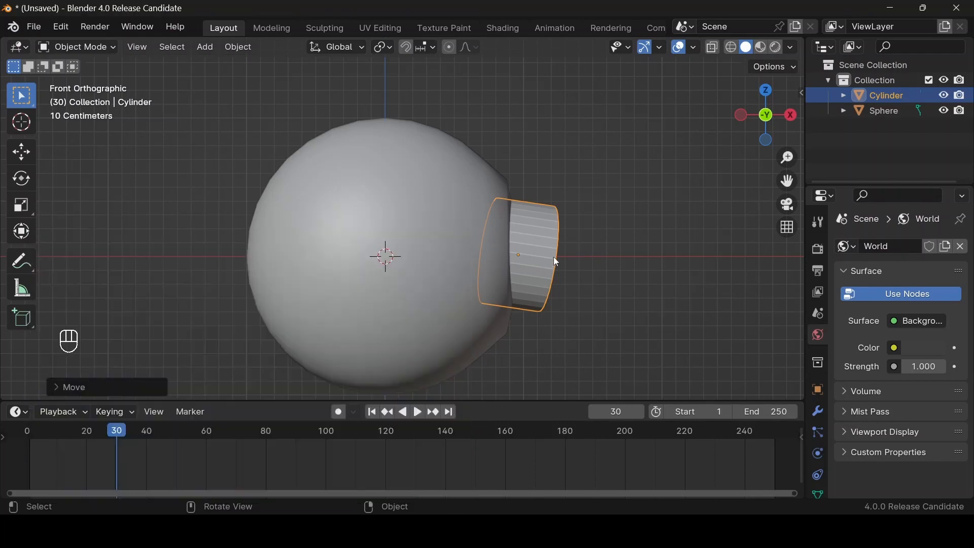
pyautogui.press('s')
pyautogui.press('z')
pyautogui.press('z')
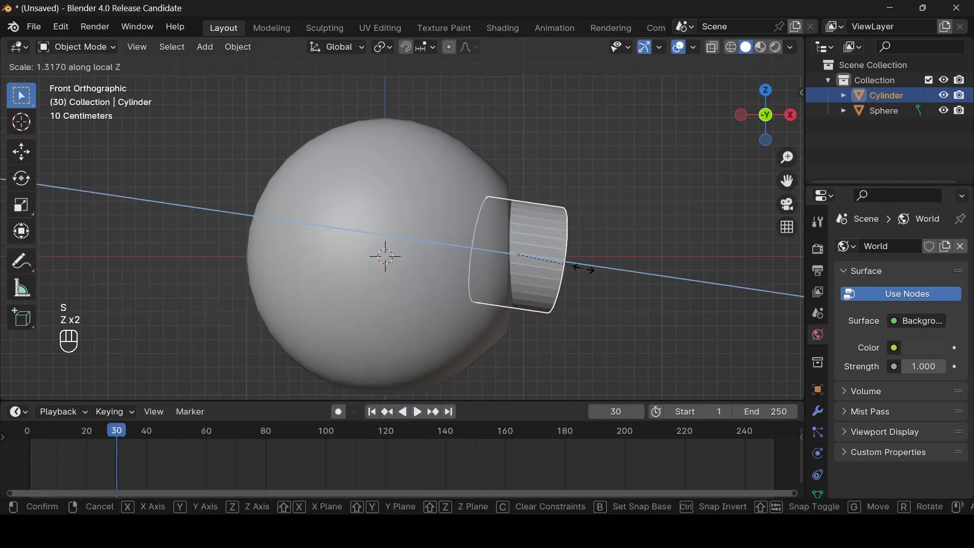
pyautogui.click(584, 270)
# Step: Extrude the edge loop at the cylinder's outer end in place and scale it outward to about 1.3, forming a flat flange
pyautogui.press('Tab')
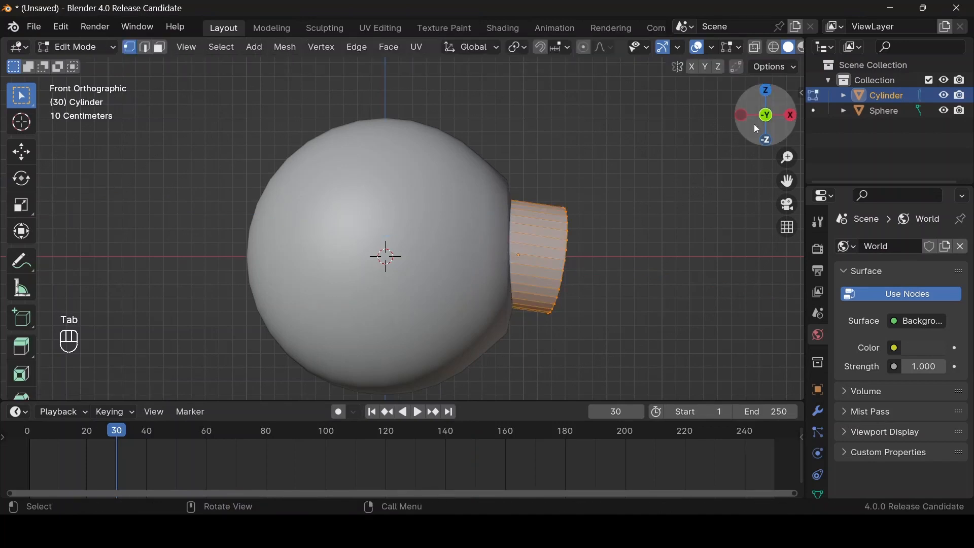
pyautogui.moveTo(755, 125); pyautogui.dragTo(690, 138)
pyautogui.press('1')
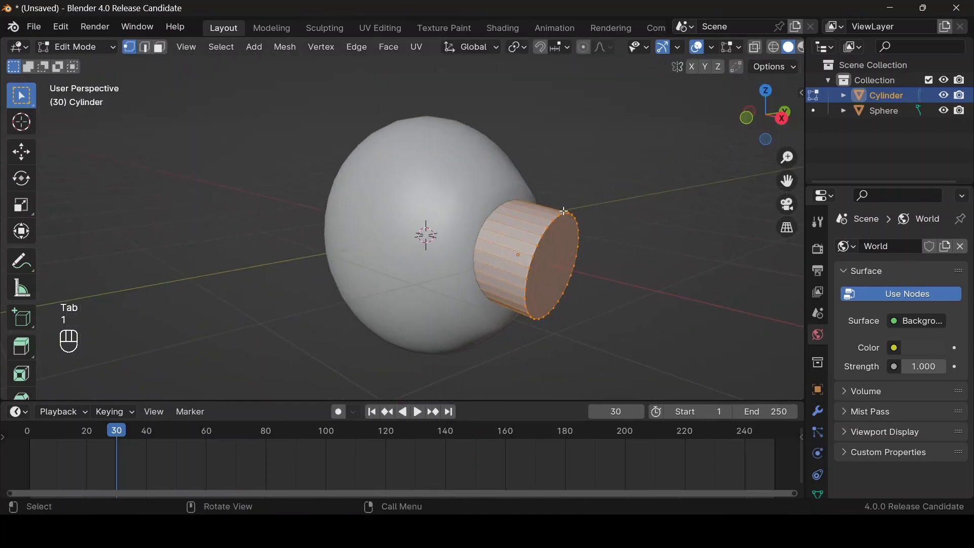
pyautogui.click(565, 213)
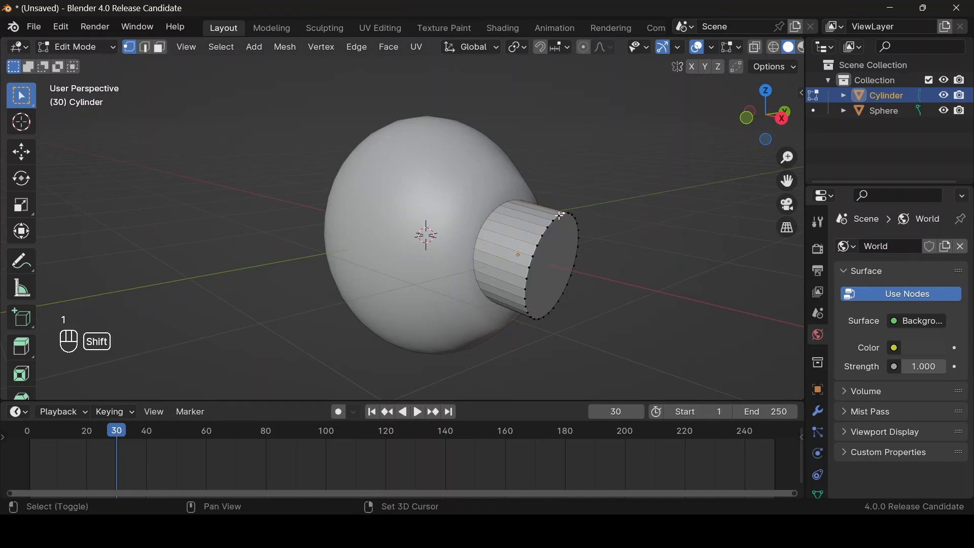
pyautogui.keyDown('ctrl'); pyautogui.keyDown('alt'); pyautogui.click(556, 209); pyautogui.keyUp('alt'); pyautogui.keyUp('ctrl')
pyautogui.press('1')
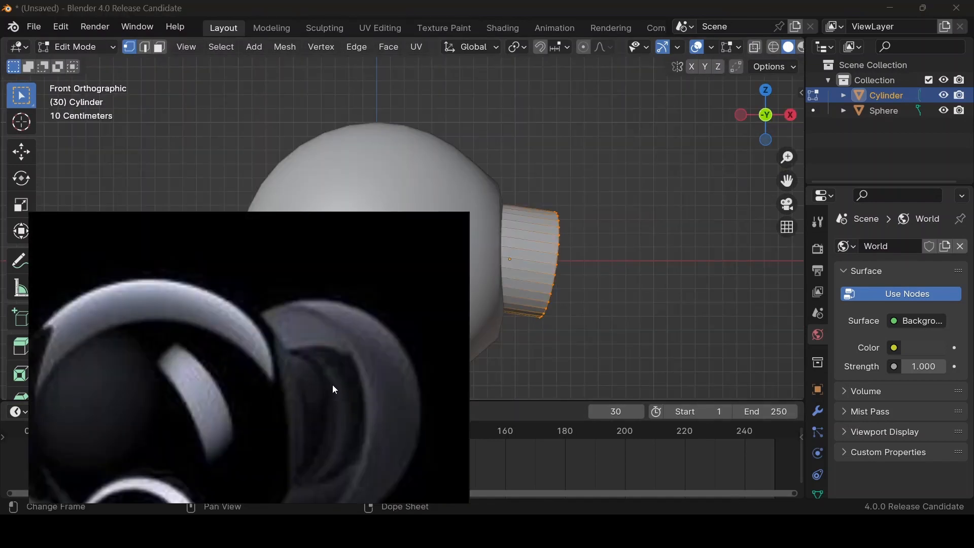
pyautogui.moveTo(736, 138); pyautogui.dragTo(768, 123)
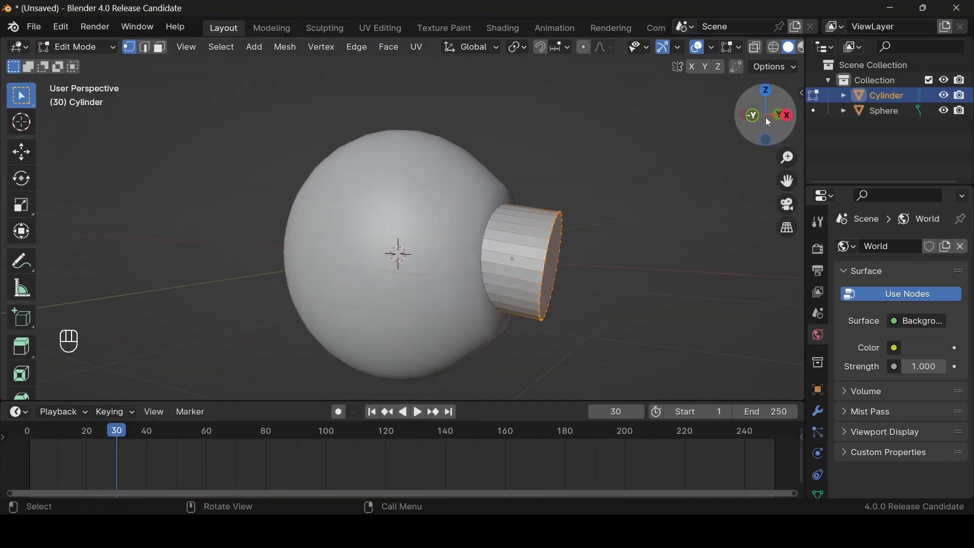
pyautogui.press('e')
pyautogui.rightClick(657, 166)
pyautogui.press('s')
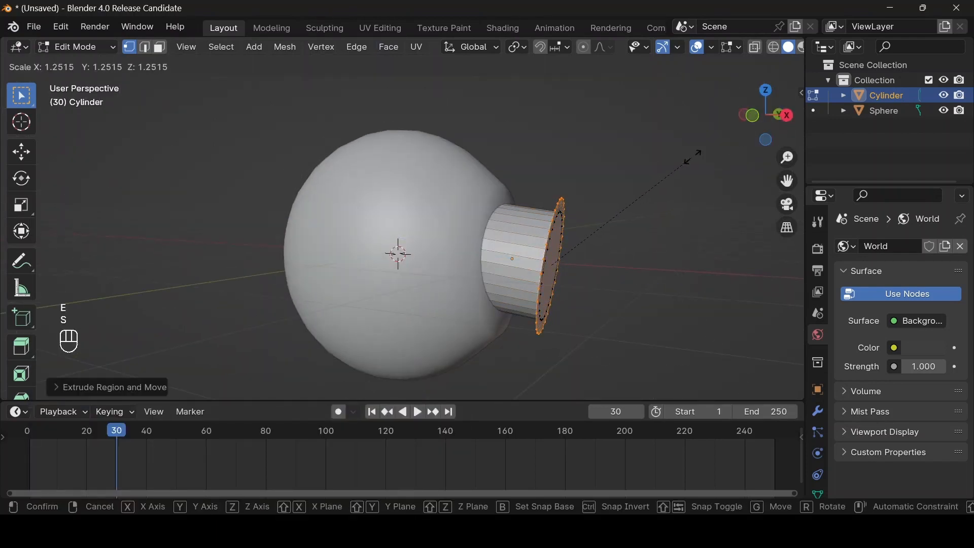
pyautogui.click(705, 153)
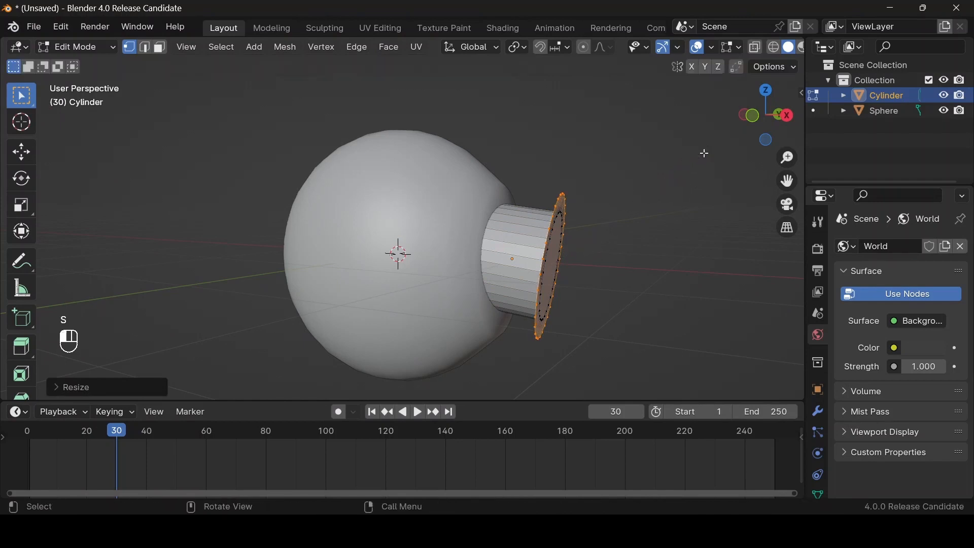
# Step: Extrude the flange at the cylinder's outer end outward along its normal to form a thick collar
pyautogui.click(754, 117)
pyautogui.scroll(1, 655, 183)
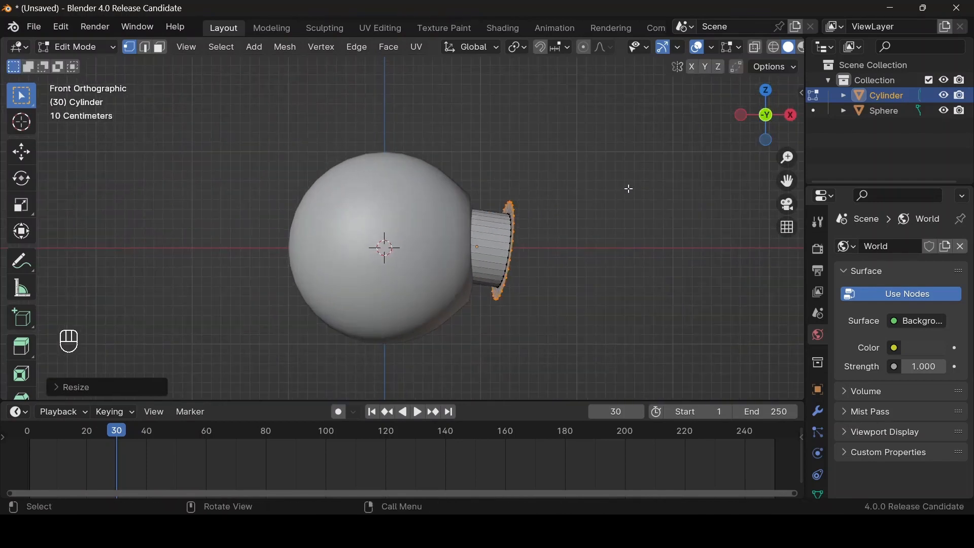
pyautogui.press('e')
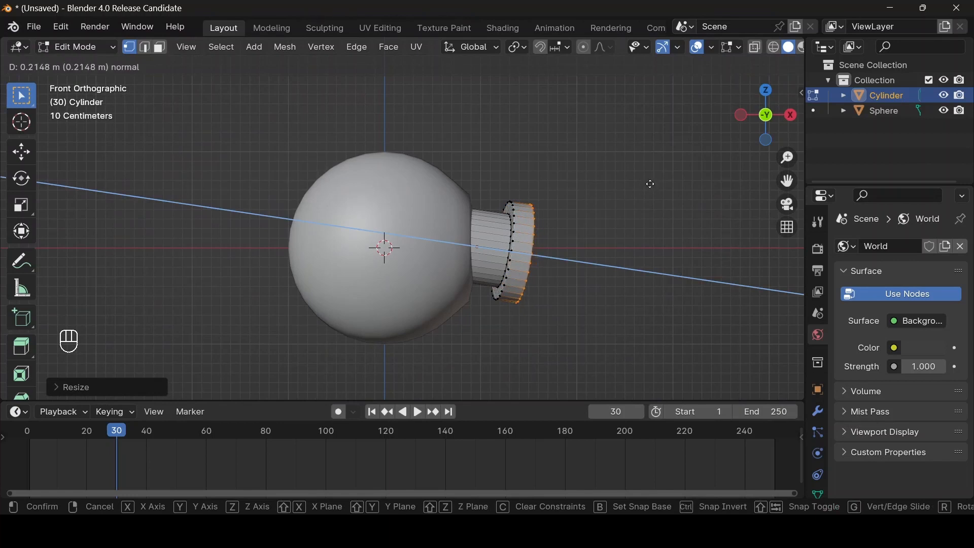
pyautogui.click(639, 194)
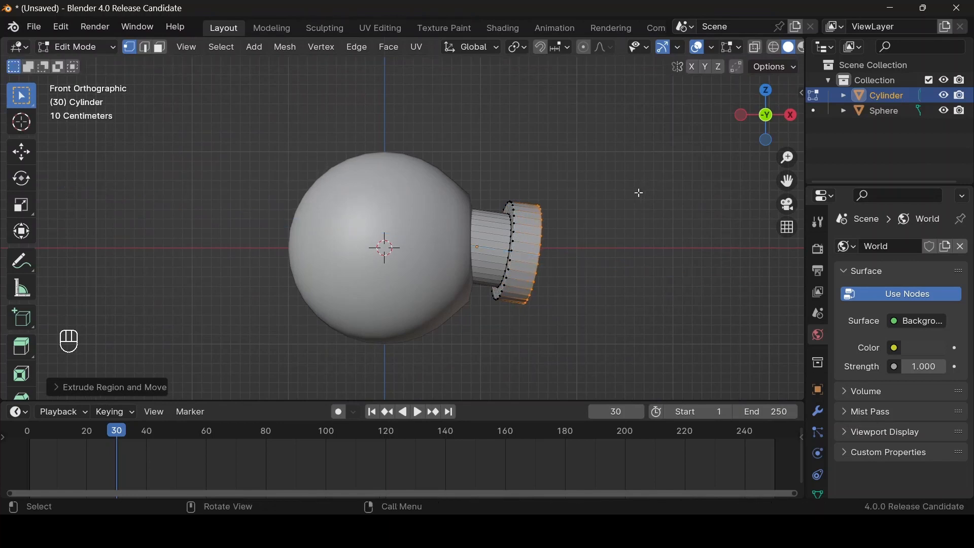
# Step: Expand the selection to the whole collar and scale it uniformly to about 0.87
pyautogui.press('ctrl')
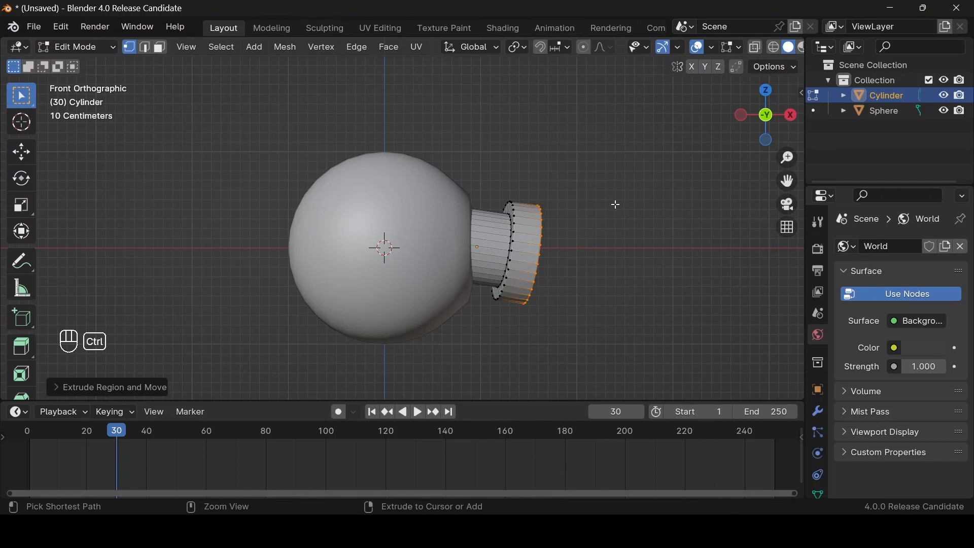
pyautogui.press('ctrl+KP_Add')
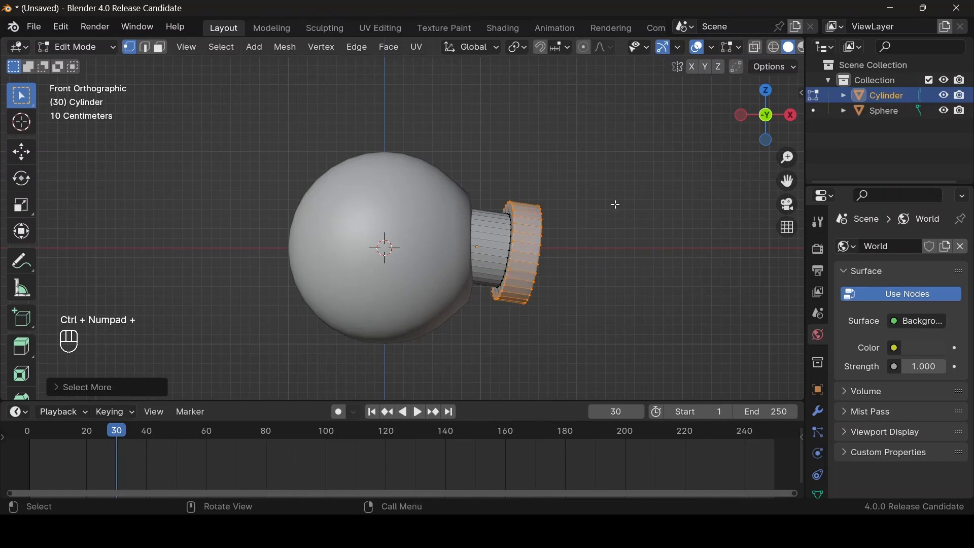
pyautogui.press('s')
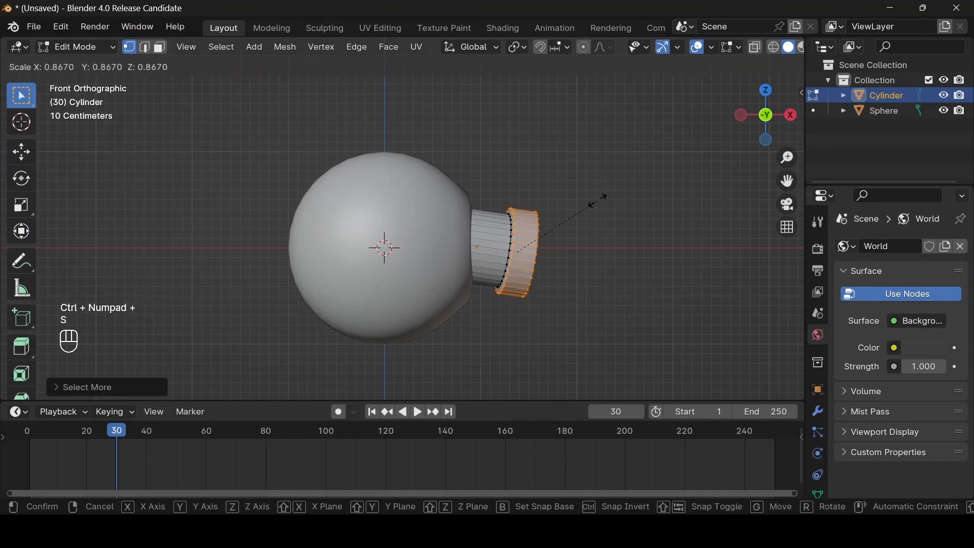
pyautogui.click(595, 205)
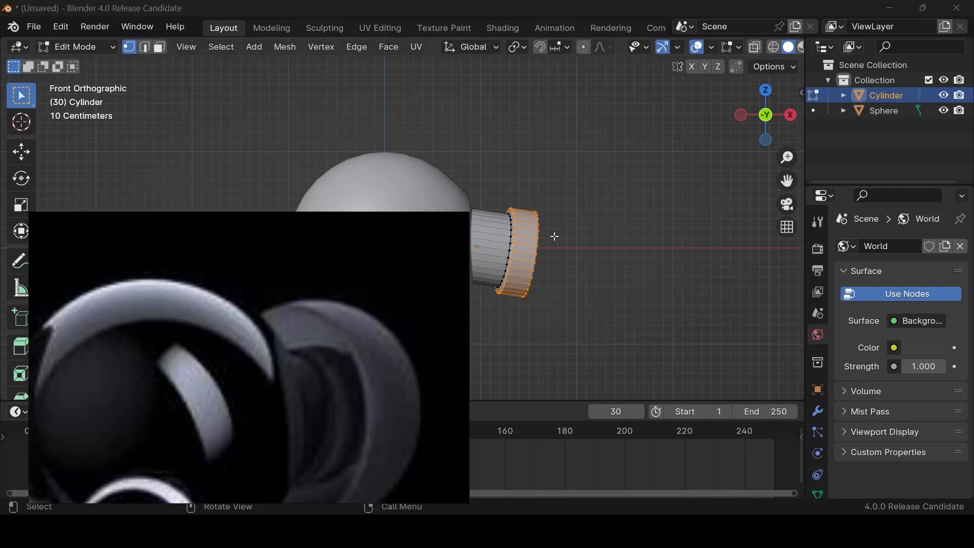
# Step: Inset the collar's end face by about 0.2 m and extrude it outward to form a narrower stepped tip
pyautogui.moveTo(734, 120); pyautogui.dragTo(641, 212, button='middle')
pyautogui.press('3')
pyautogui.click(539, 245)
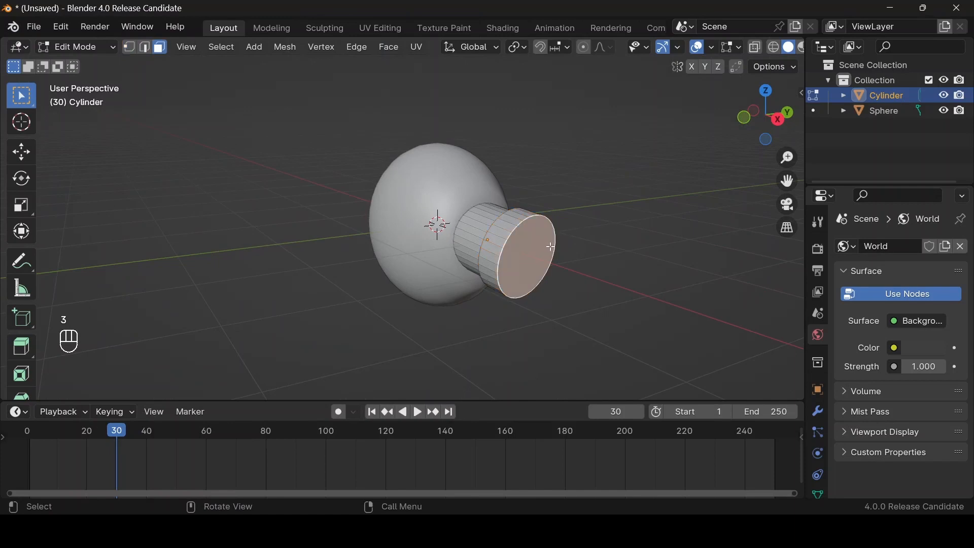
pyautogui.press('i')
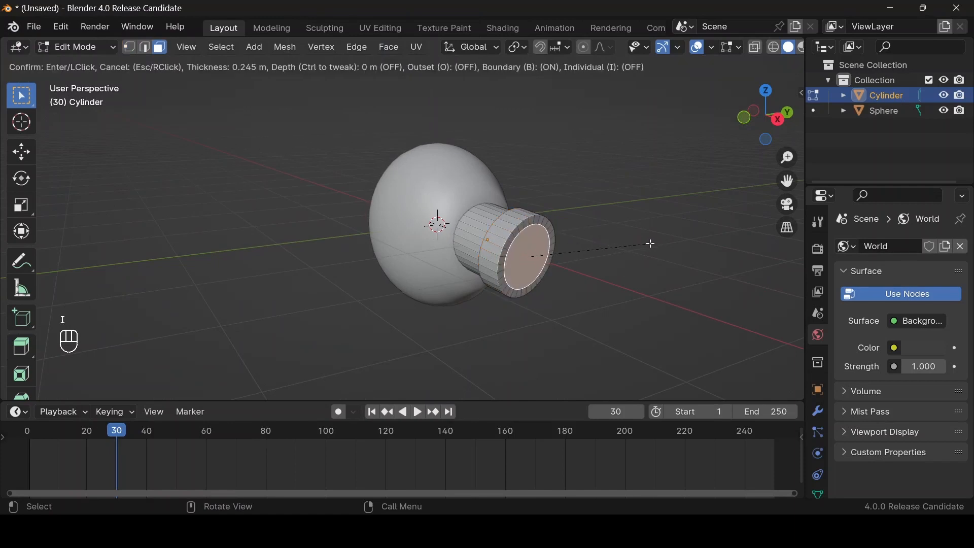
pyautogui.click(653, 247)
pyautogui.press('e')
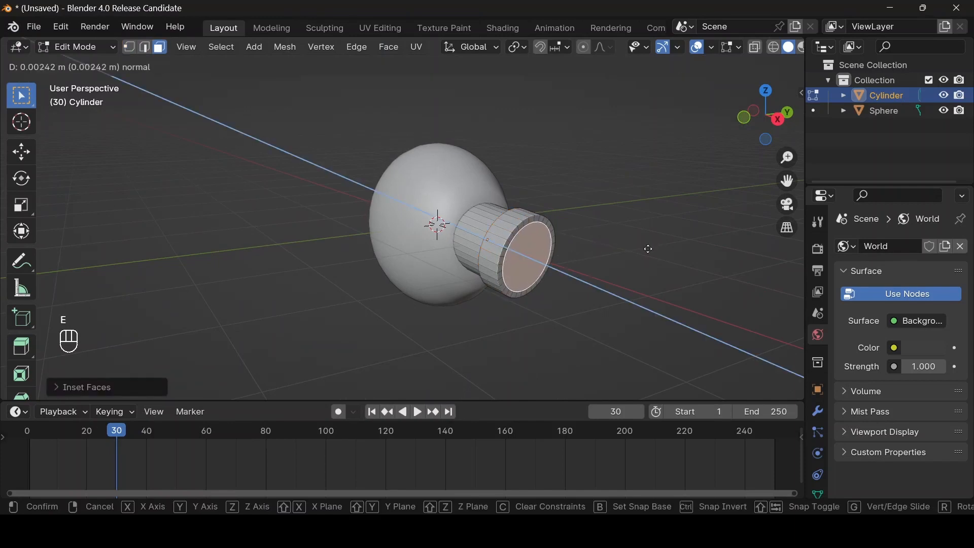
pyautogui.click(660, 258)
pyautogui.press('Tab')
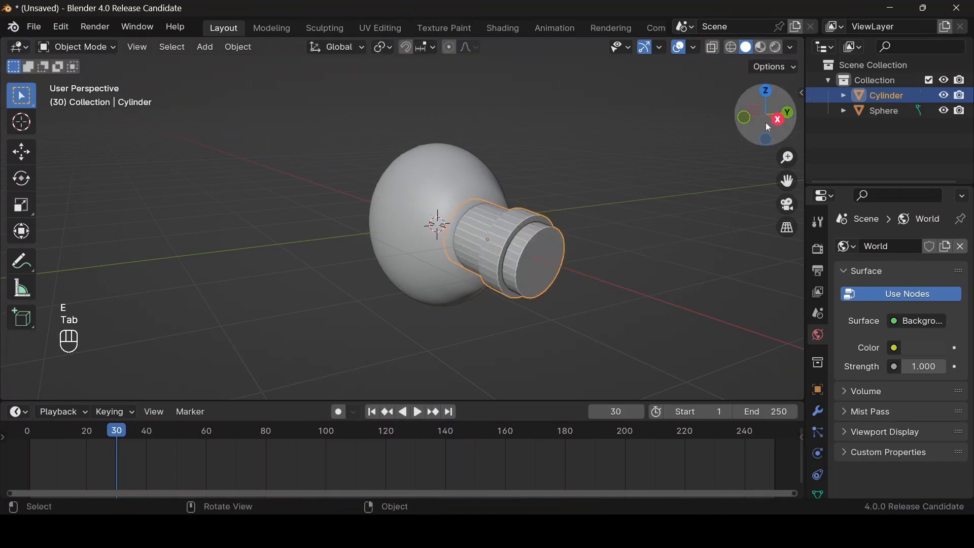
# Step: Shorten the whole nozzle cylinder along its local Z axis to about 0.68 of its length
pyautogui.click(749, 123)
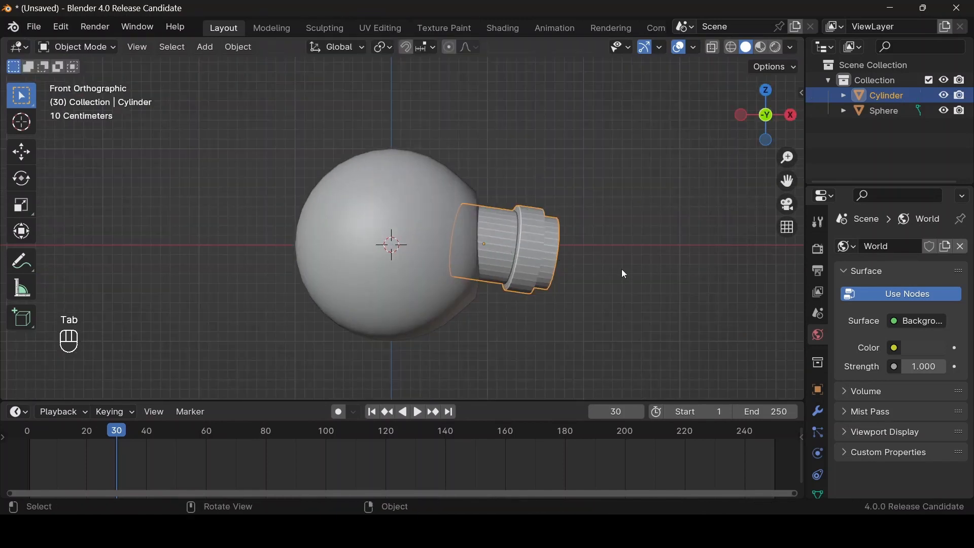
pyautogui.press('s')
pyautogui.press('z')
pyautogui.press('z')
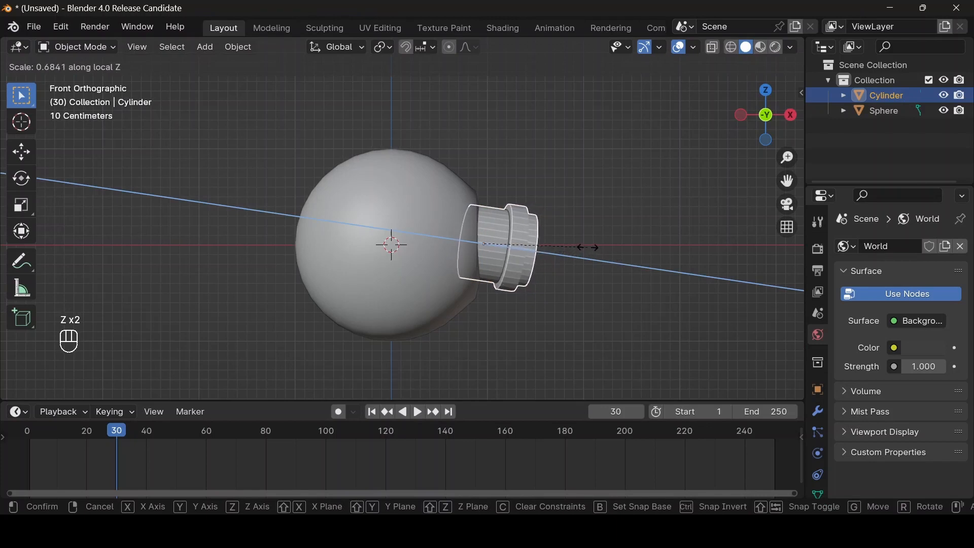
pyautogui.click(588, 247)
# Step: Scale the whole nozzle cylinder uniformly to about 0.92
pyautogui.moveTo(755, 116); pyautogui.dragTo(733, 147)
pyautogui.click(744, 122)
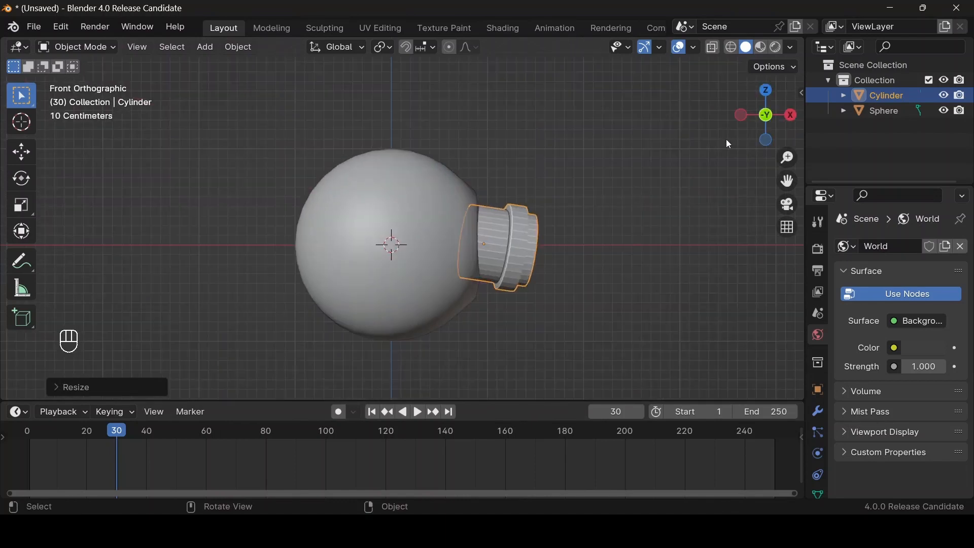
pyautogui.press('s')
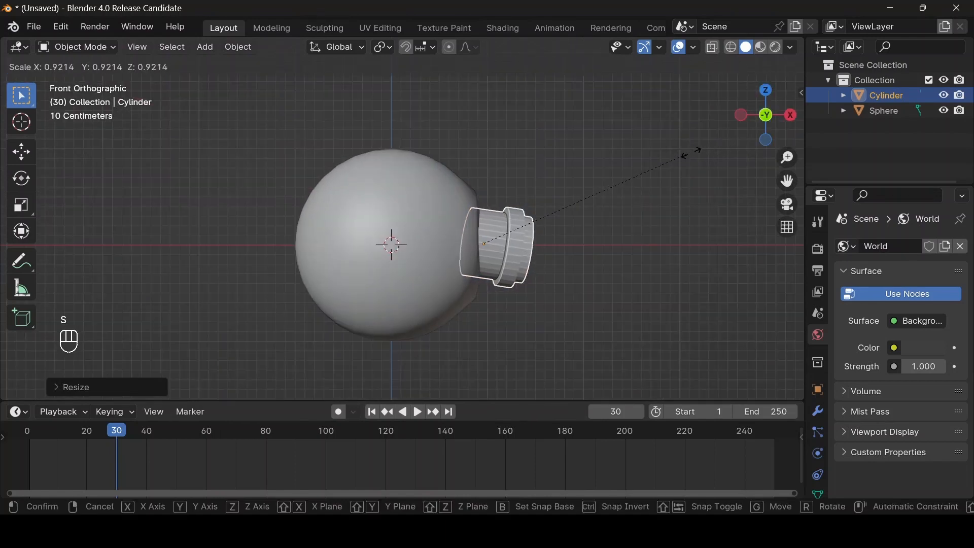
pyautogui.click(692, 149)
# Step: Duplicate the collar's edge loop on the side facing the sphere in place and separate it into its own object
pyautogui.moveTo(789, 90); pyautogui.dragTo(775, 119)
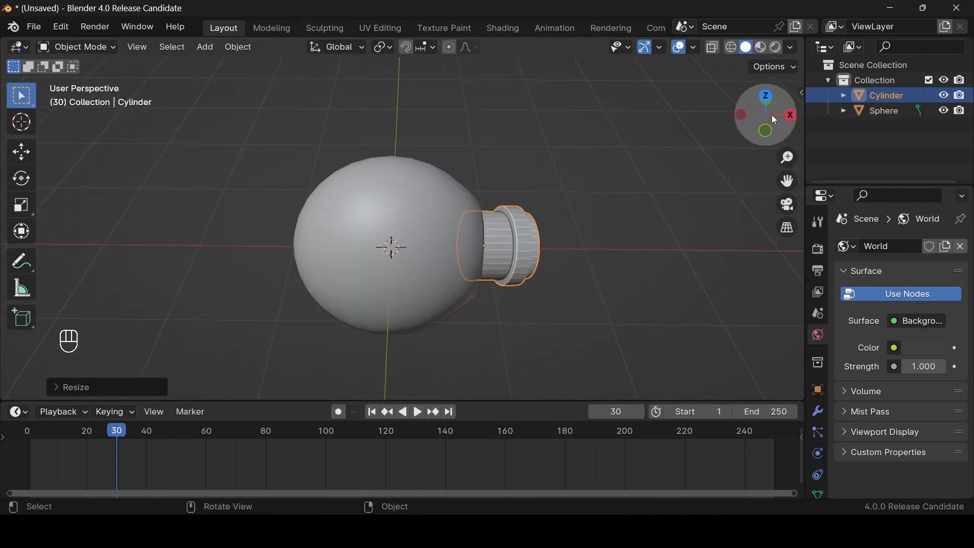
pyautogui.click(766, 132)
pyautogui.scroll(2, 622, 247)
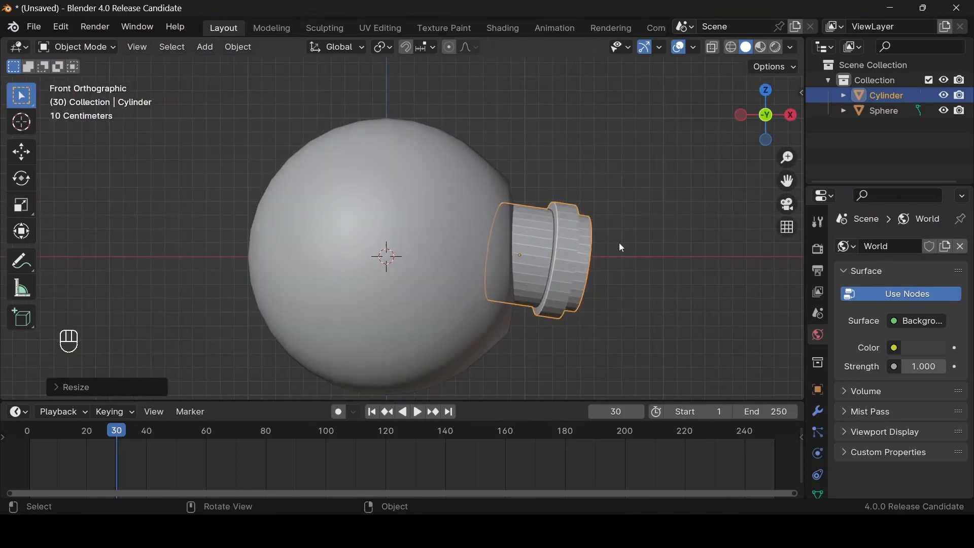
pyautogui.press('Tab')
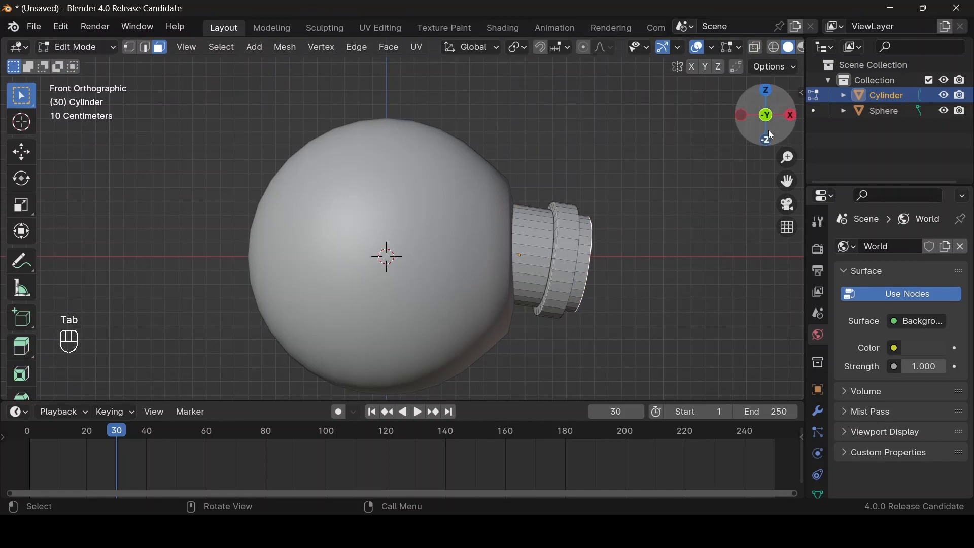
pyautogui.press('1')
pyautogui.moveTo(772, 120); pyautogui.dragTo(784, 113)
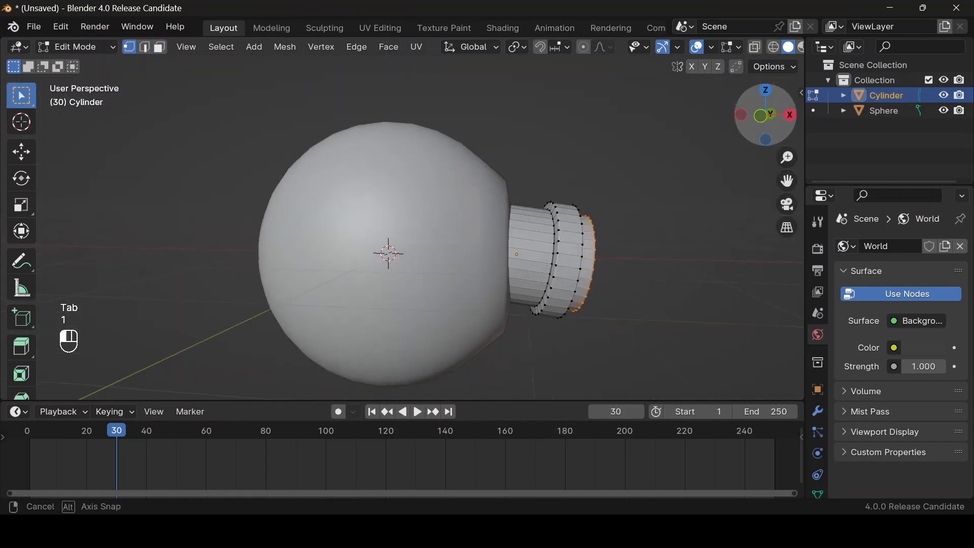
pyautogui.click(557, 256)
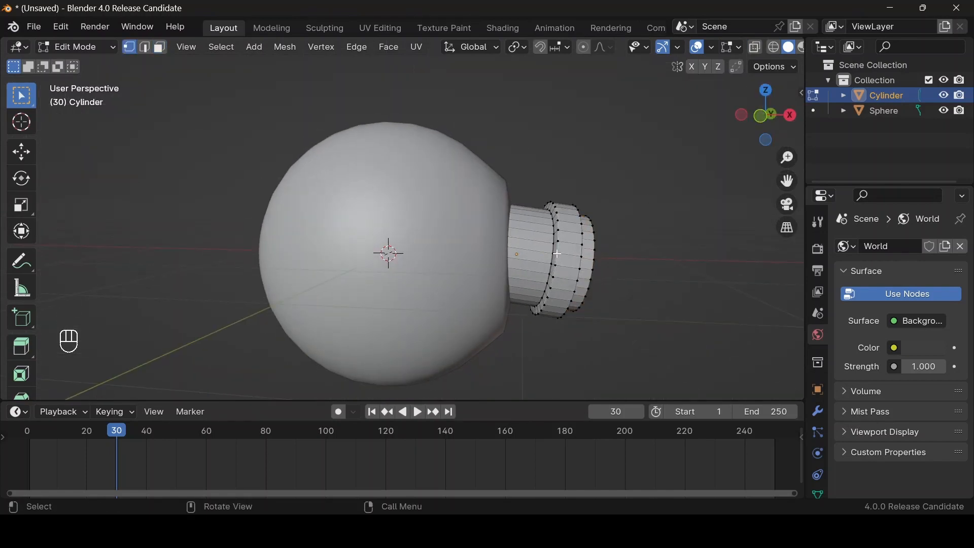
pyautogui.keyDown('shift'); pyautogui.click(557, 254); pyautogui.keyUp('shift')
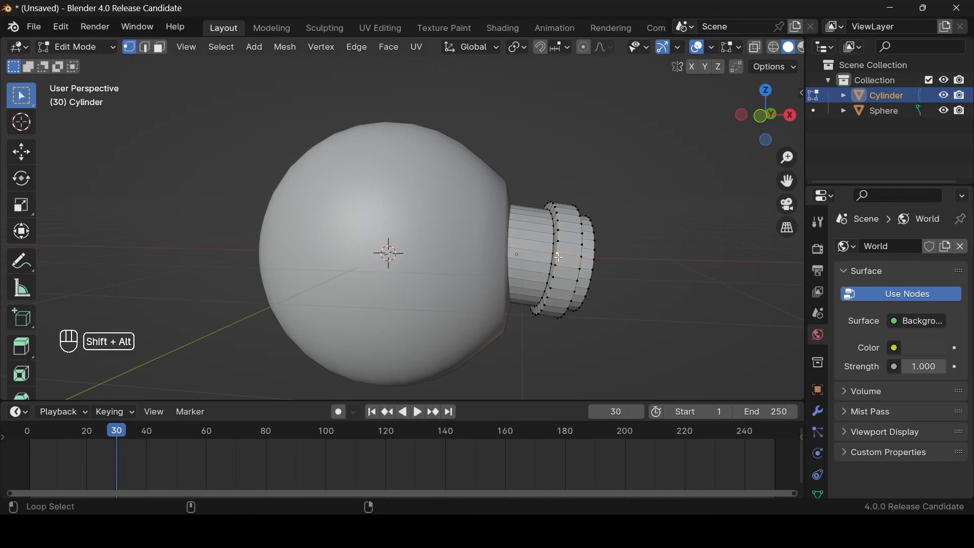
pyautogui.keyDown('alt'); pyautogui.keyDown('shift'); pyautogui.click(559, 257); pyautogui.keyUp('shift'); pyautogui.keyUp('alt')
pyautogui.moveTo(786, 122); pyautogui.dragTo(701, 143)
pyautogui.hotkey('shift', 'd')
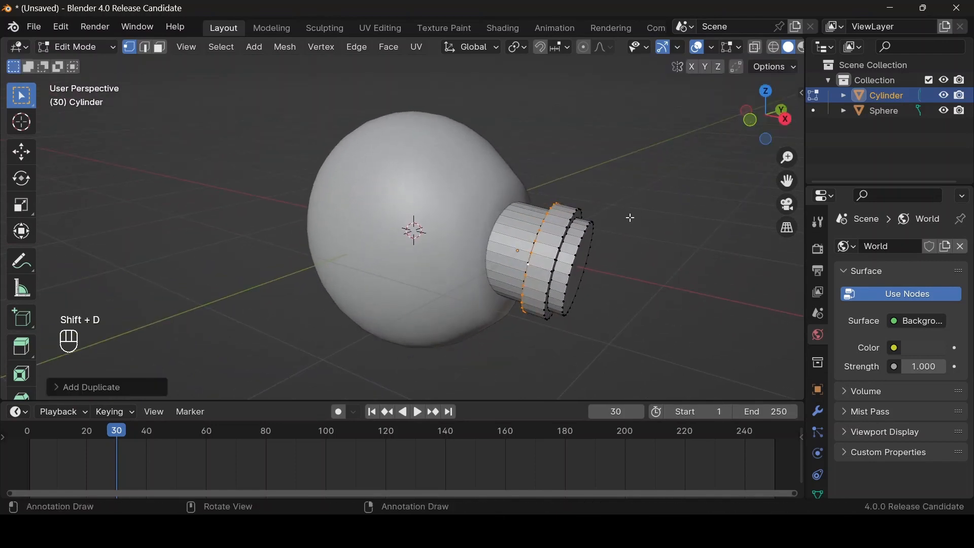
pyautogui.press('p')
pyautogui.click(630, 213)
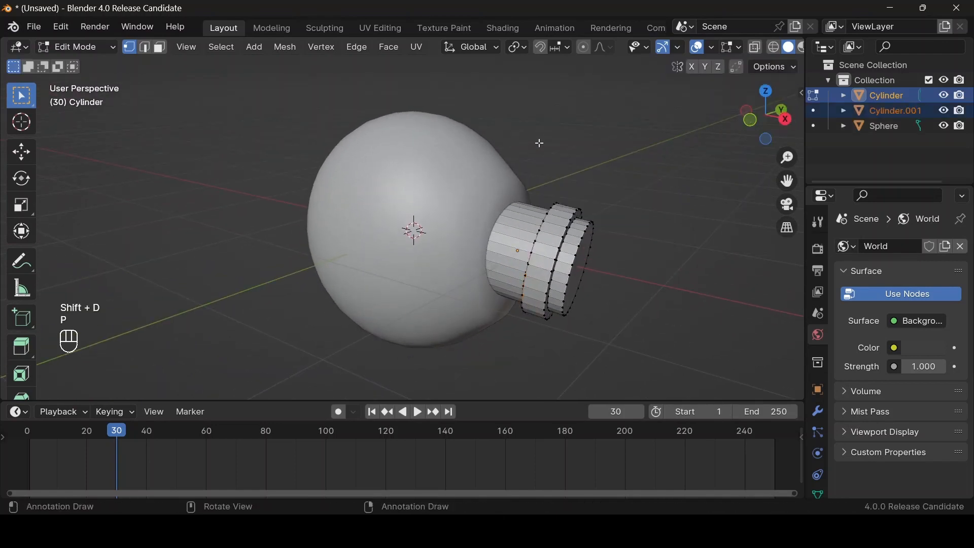
pyautogui.press('Tab')
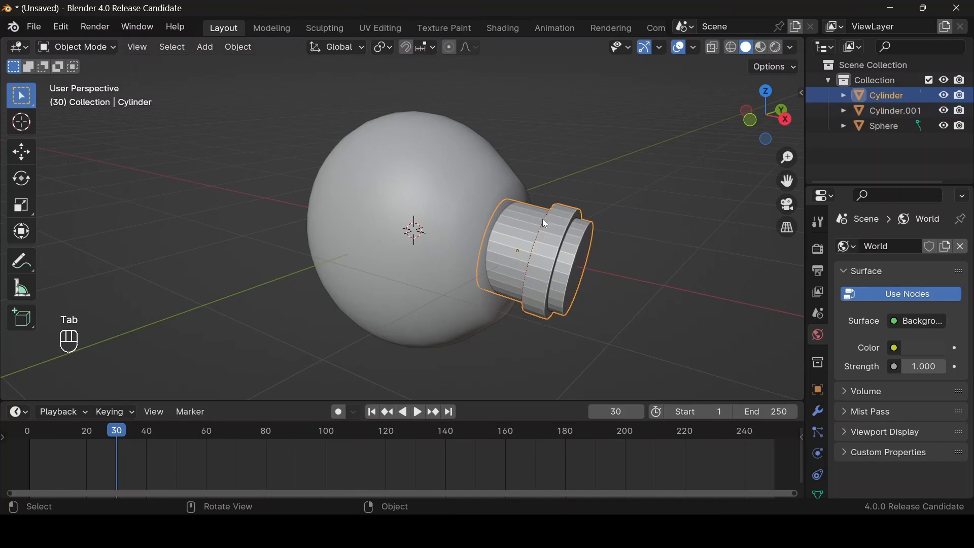
# Step: Scale the separated ring up uniformly to about 1.28 so it surrounds the collar
pyautogui.click(543, 220)
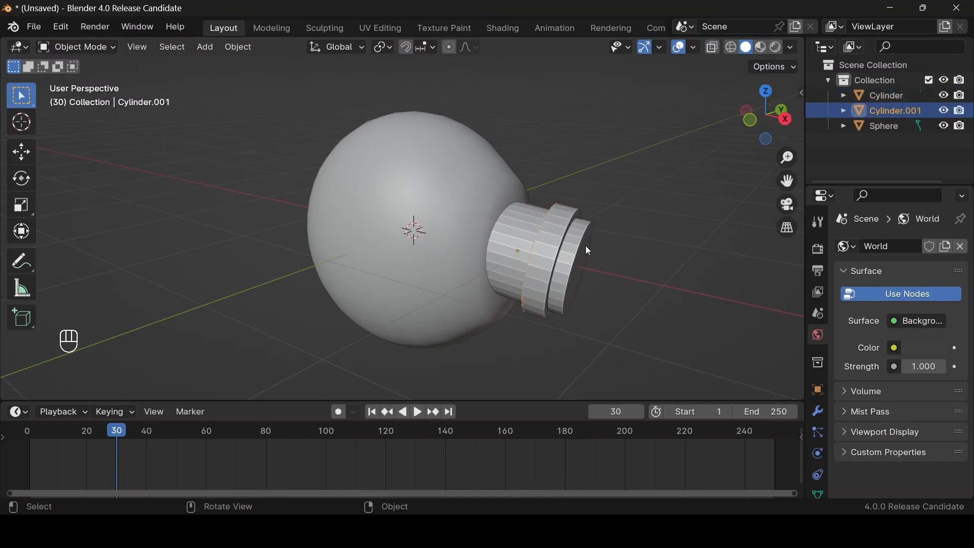
pyautogui.press('s')
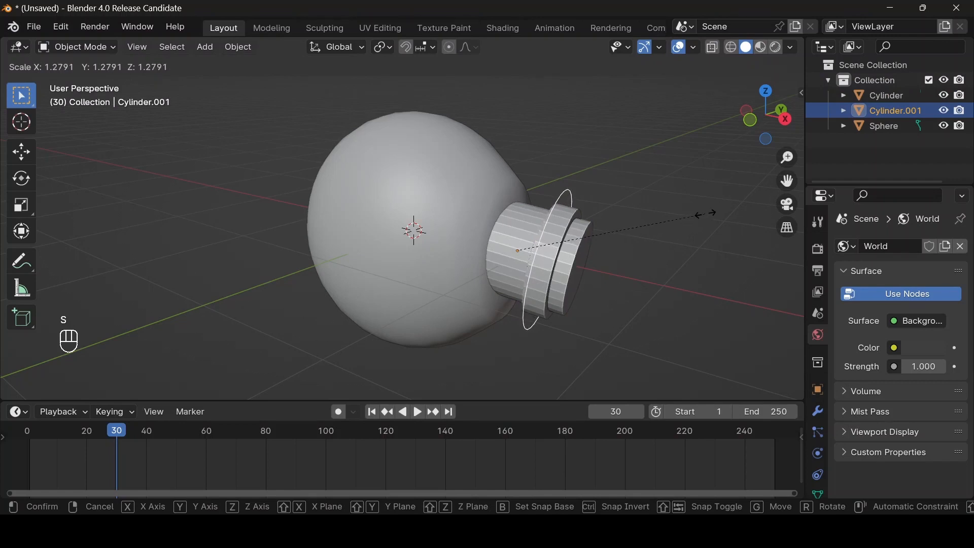
pyautogui.click(689, 218)
# Step: Extrude the entire ring about 0.59 m outward along its local Z axis, forming a sleeve around the nozzle
pyautogui.press('Tab')
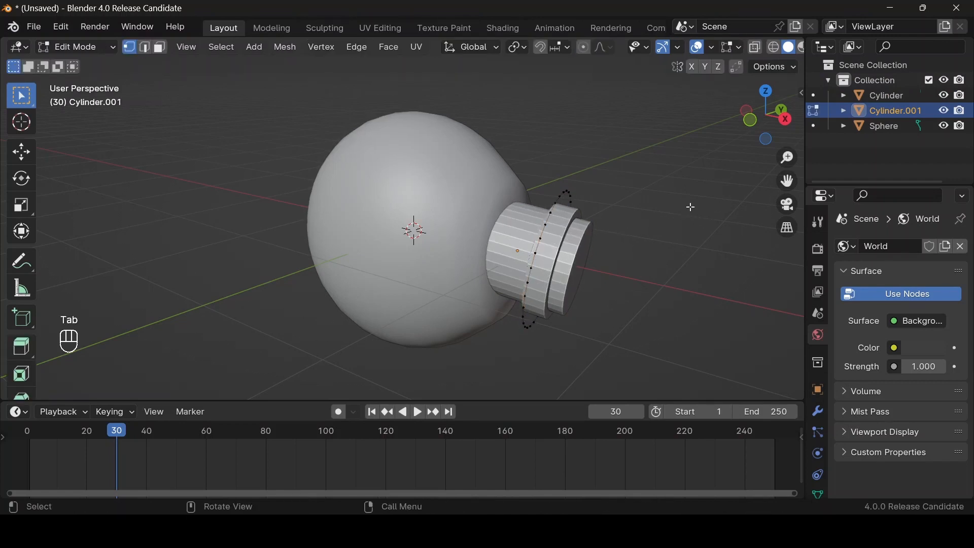
pyautogui.press('a')
pyautogui.press('e')
pyautogui.press('z')
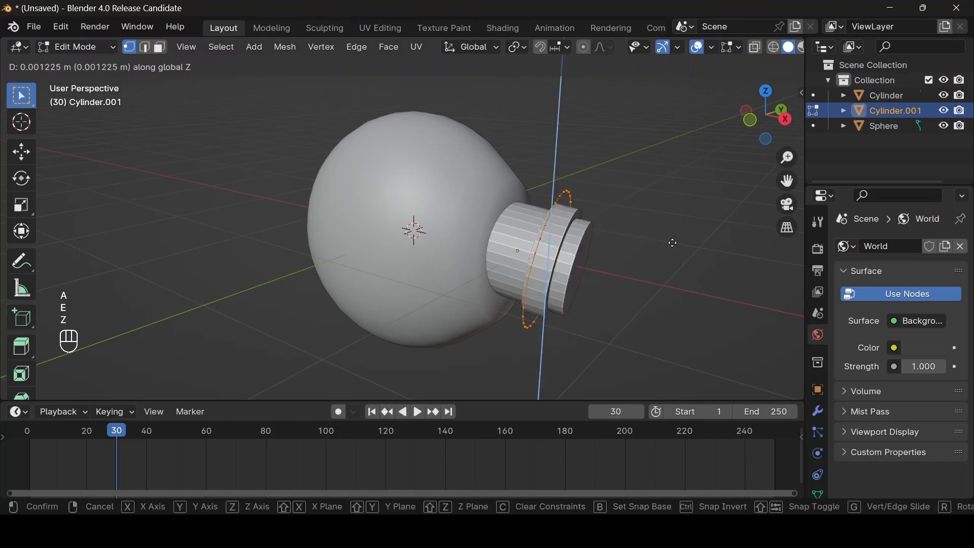
pyautogui.press('z')
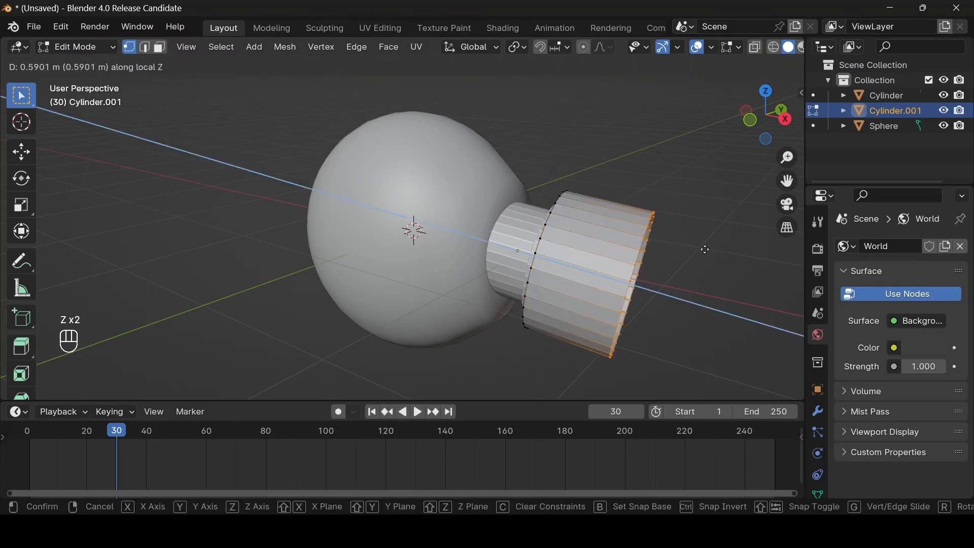
pyautogui.click(707, 250)
# Step: Move the sleeve's outer edge loop about 0.1 m further outward along its local Z axis
pyautogui.click(749, 124)
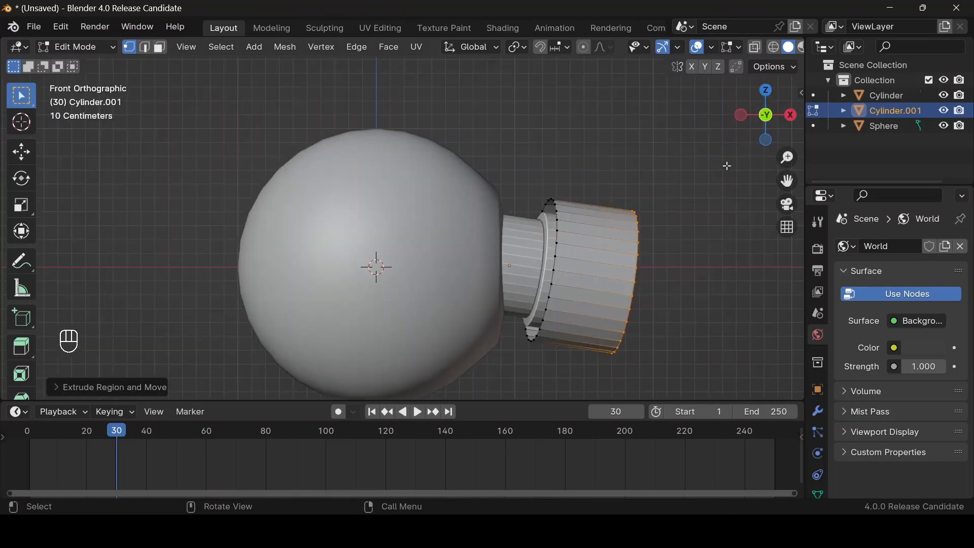
pyautogui.moveTo(795, 176); pyautogui.dragTo(614, 232)
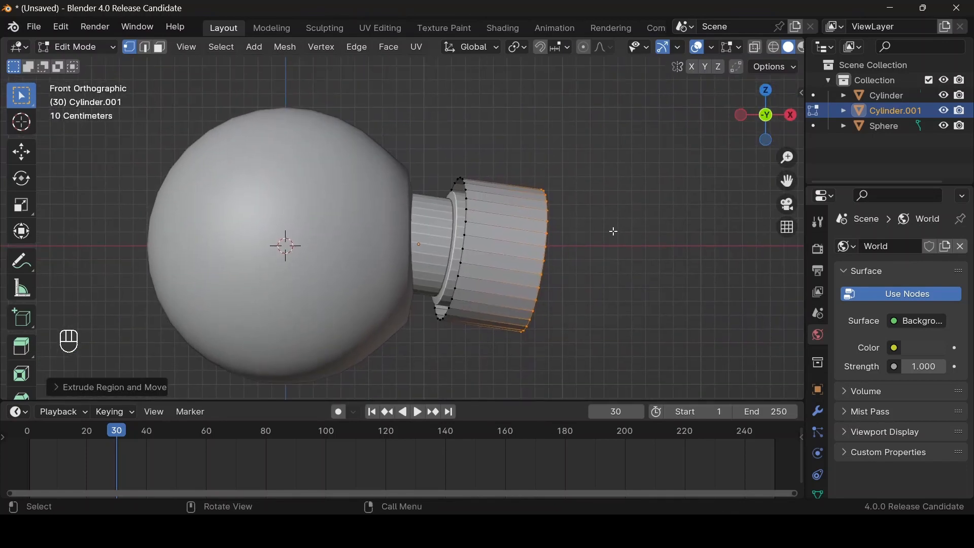
pyautogui.press('g')
pyautogui.press('z')
pyautogui.press('z')
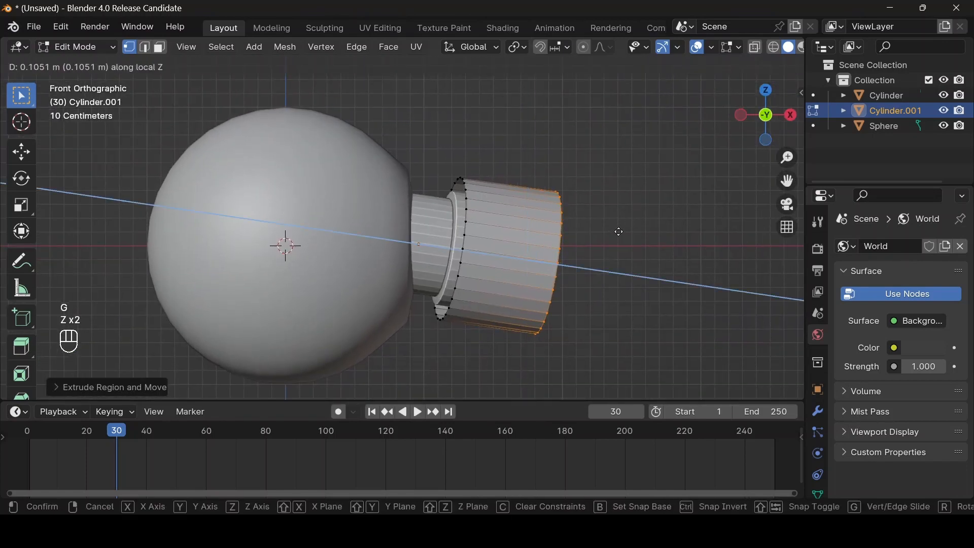
pyautogui.click(615, 232)
# Step: Move the sleeve's edge loop facing the sphere slightly toward the sphere along local Z and scale it up uniformly to about 1.2
pyautogui.click(465, 235)
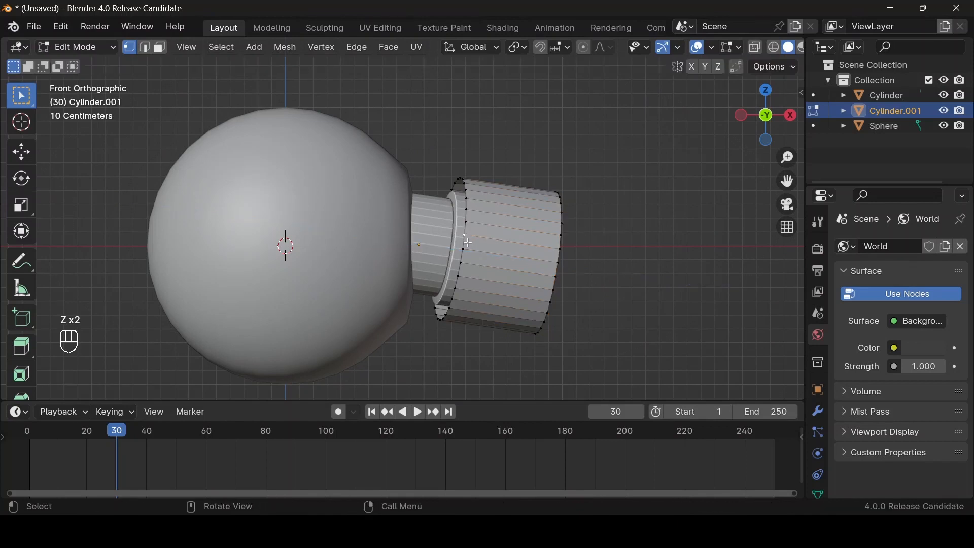
pyautogui.keyDown('alt'); pyautogui.keyDown('shift'); pyautogui.click(467, 242); pyautogui.keyUp('shift'); pyautogui.keyUp('alt')
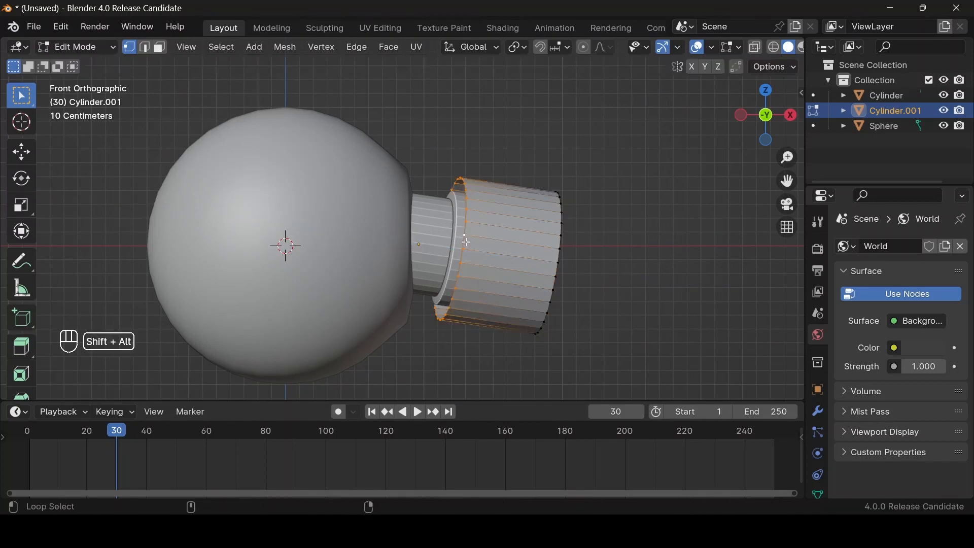
pyautogui.press('g')
pyautogui.press('z')
pyautogui.press('z')
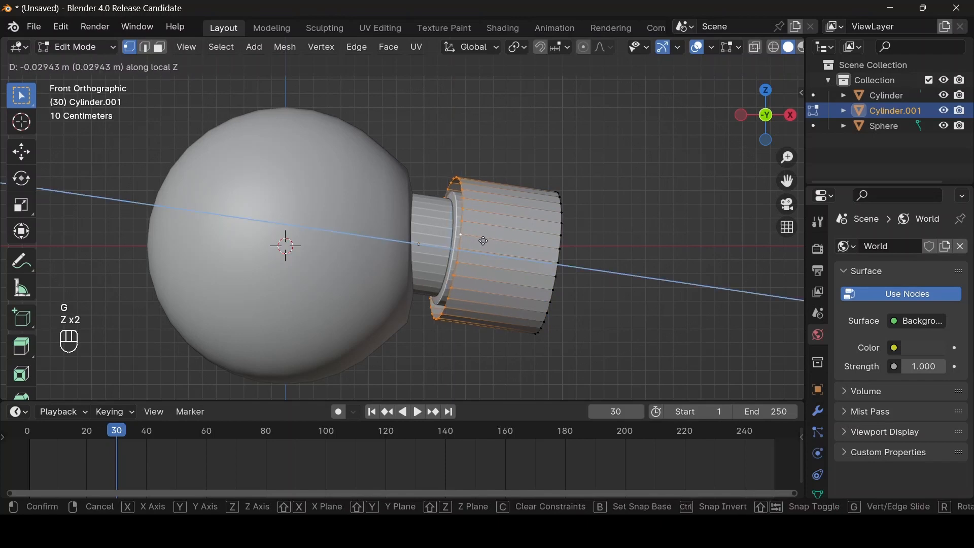
pyautogui.click(489, 218)
pyautogui.press('s')
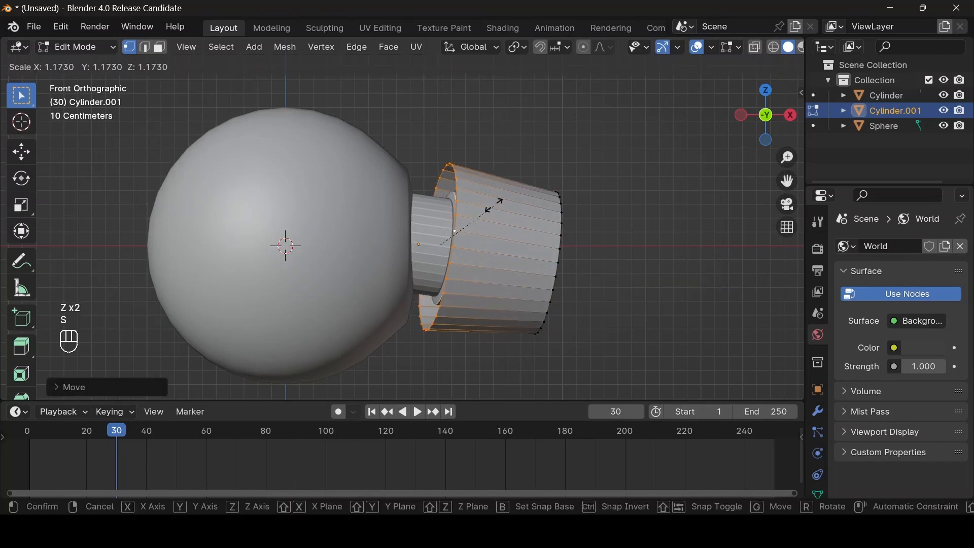
pyautogui.click(494, 202)
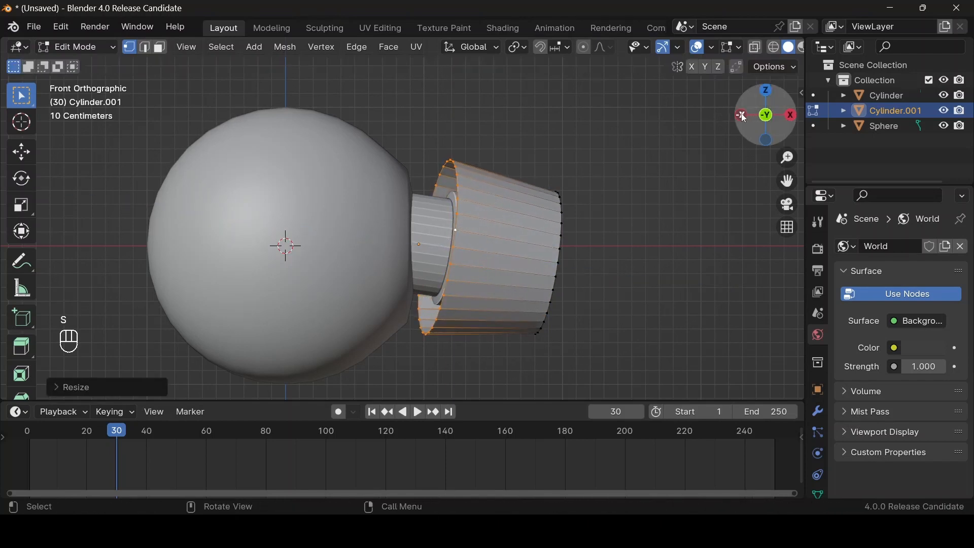
# Step: Extrude the sleeve's outer open edge loop in place and scale it inward, forming a flat front face with a central hole
pyautogui.moveTo(747, 119); pyautogui.dragTo(701, 131)
pyautogui.click(675, 218)
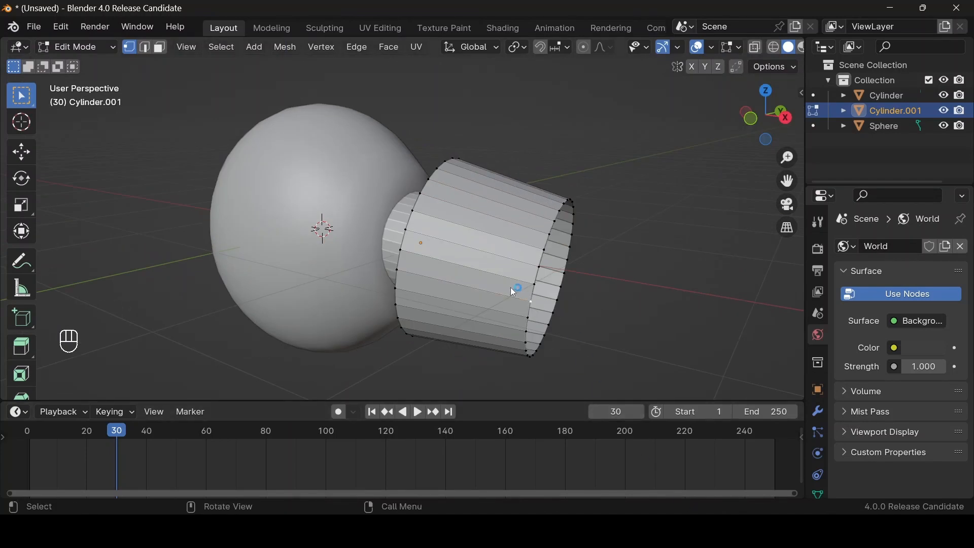
pyautogui.keyDown('alt'); pyautogui.keyDown('shift'); pyautogui.click(537, 266); pyautogui.keyUp('shift'); pyautogui.keyUp('alt')
pyautogui.moveTo(764, 113); pyautogui.dragTo(731, 143)
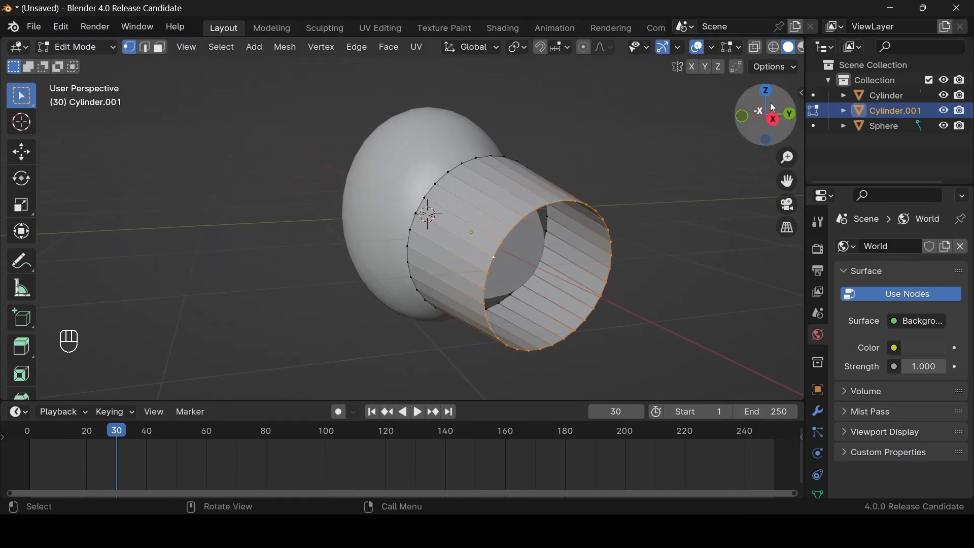
pyautogui.moveTo(770, 104); pyautogui.dragTo(740, 88)
pyautogui.moveTo(740, 88); pyautogui.dragTo(745, 125)
pyautogui.hotkey('ctrl', 'z')
pyautogui.press('e')
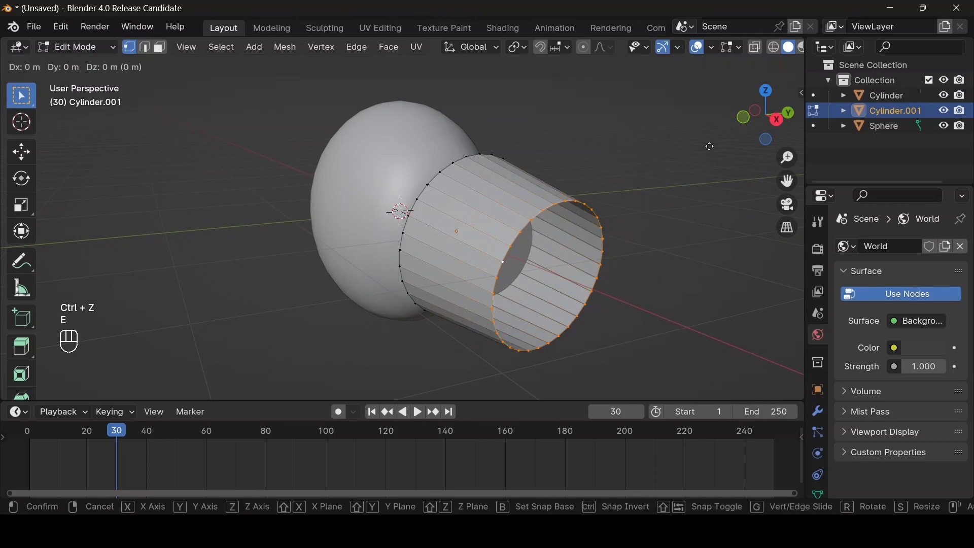
pyautogui.rightClick(710, 146)
pyautogui.press('s')
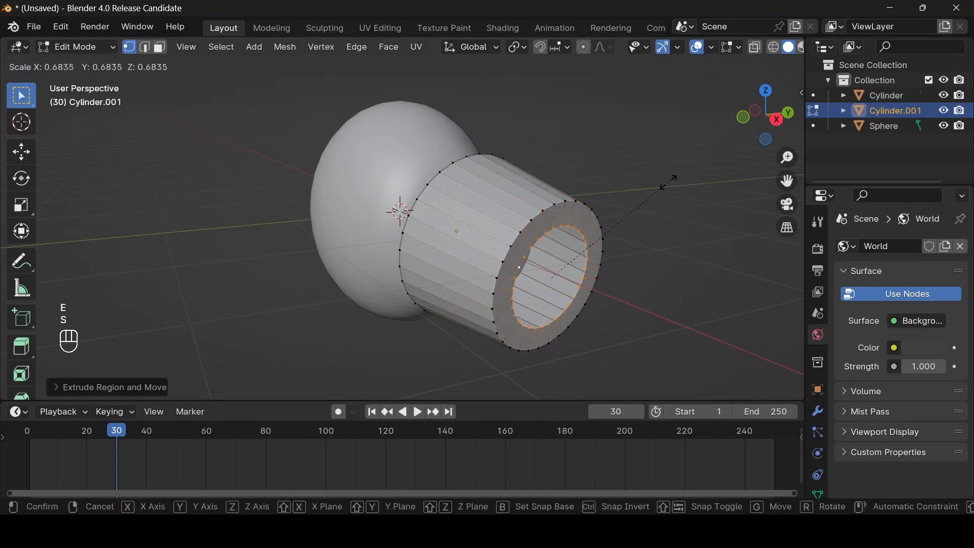
pyautogui.click(637, 211)
# Step: Extrude the central hole's edge loop about 0.22 m inward toward the sphere along local Z
pyautogui.press('e')
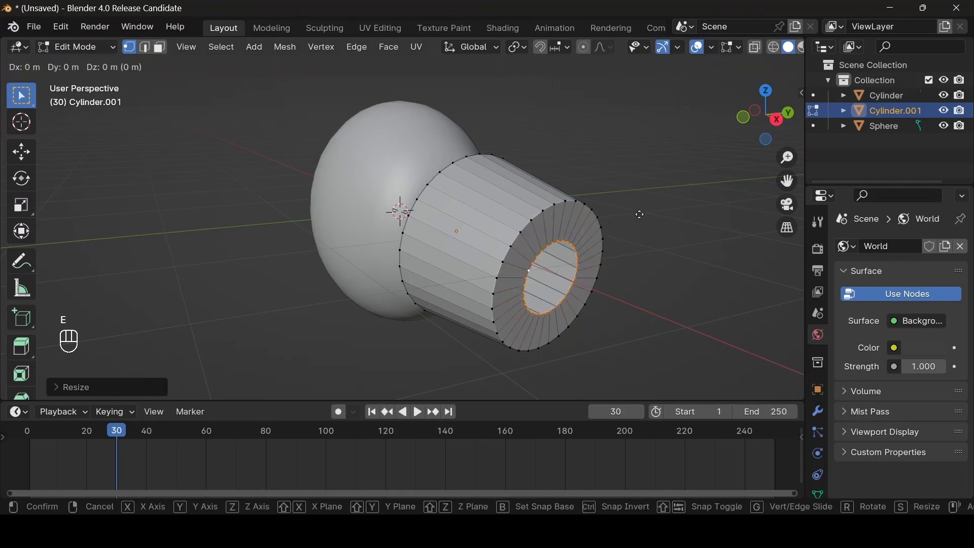
pyautogui.press('z')
pyautogui.press('z')
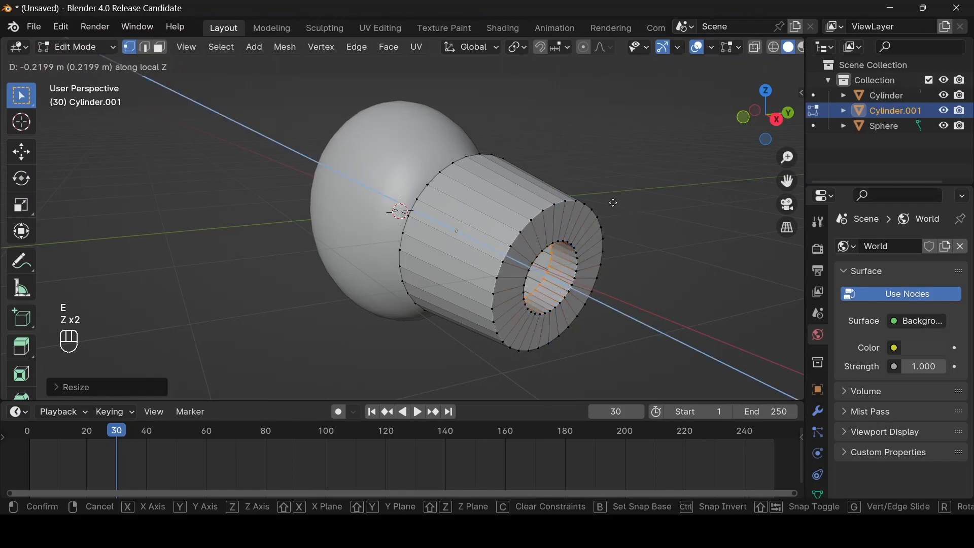
pyautogui.click(607, 198)
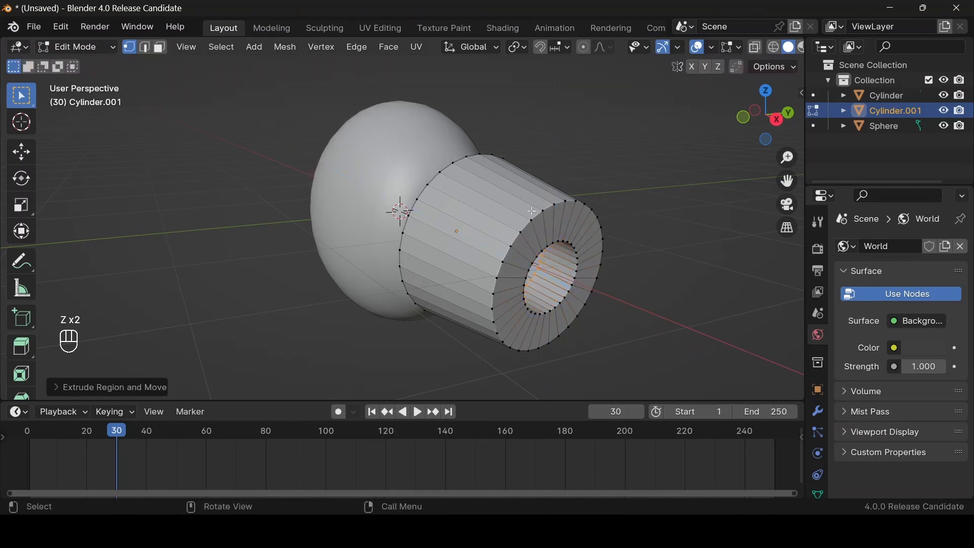
# Step: Select the edge loop around the outer rim of the sleeve's front face
pyautogui.click(552, 200)
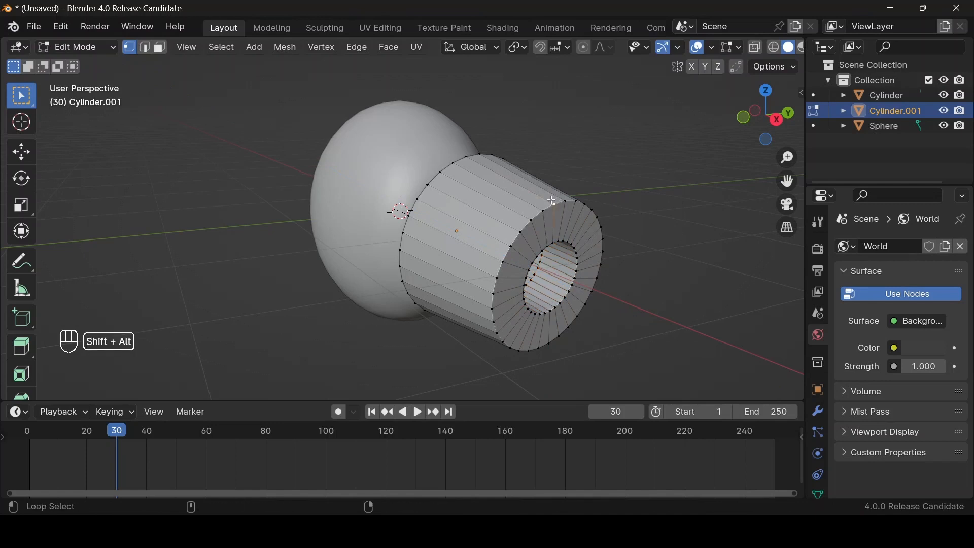
pyautogui.keyDown('alt'); pyautogui.keyDown('shift'); pyautogui.click(550, 203); pyautogui.keyUp('shift'); pyautogui.keyUp('alt')
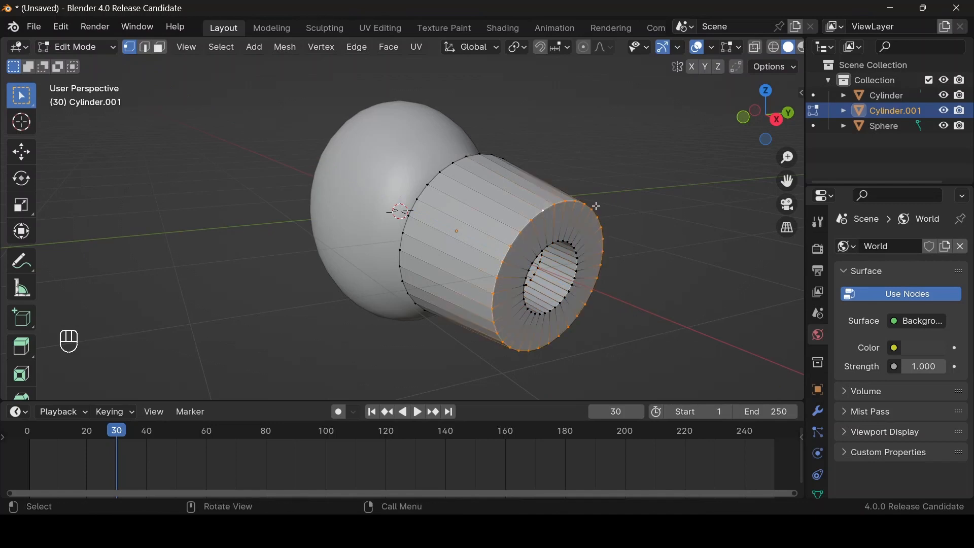
pyautogui.press('g')
pyautogui.press('g')
pyautogui.press('g')
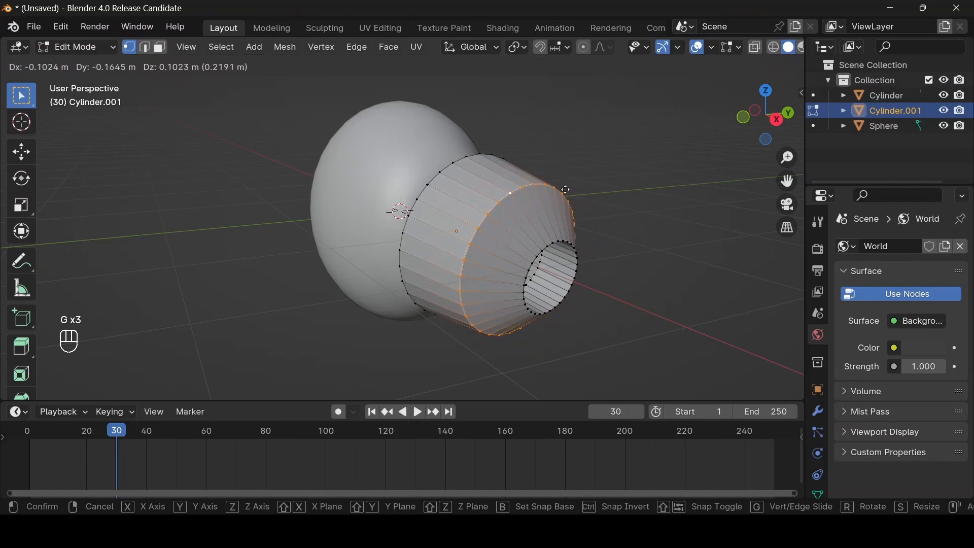
pyautogui.click(563, 188)
pyautogui.press('ctrl')
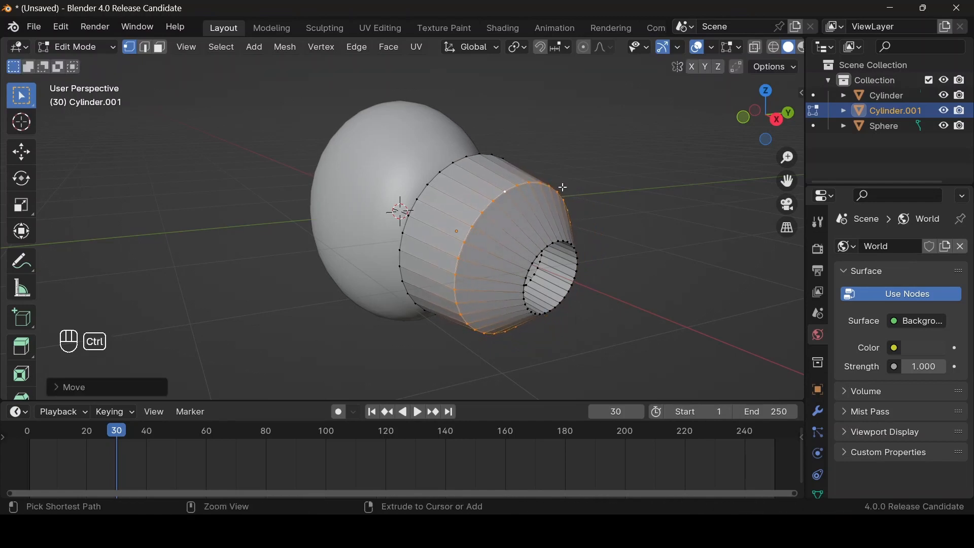
pyautogui.hotkey('ctrl', 'b')
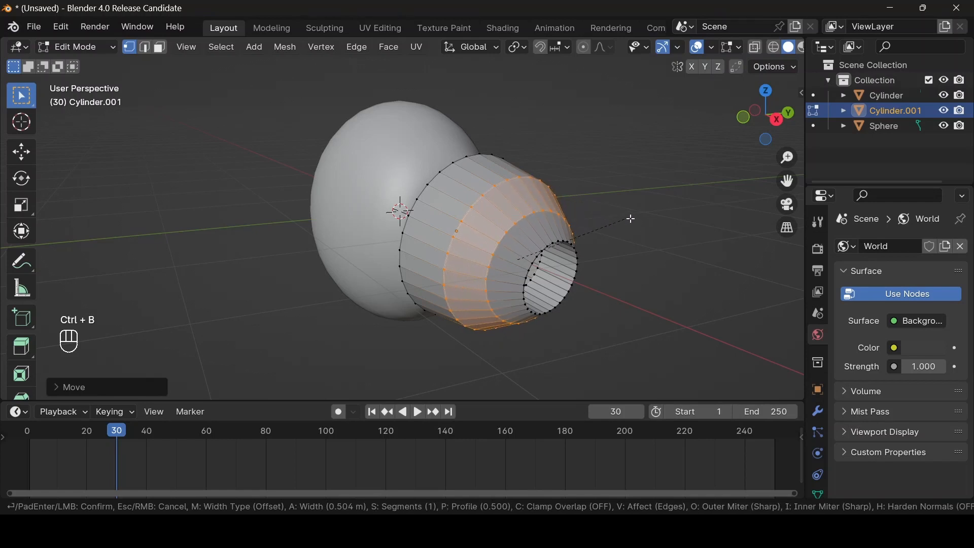
pyautogui.click(631, 219)
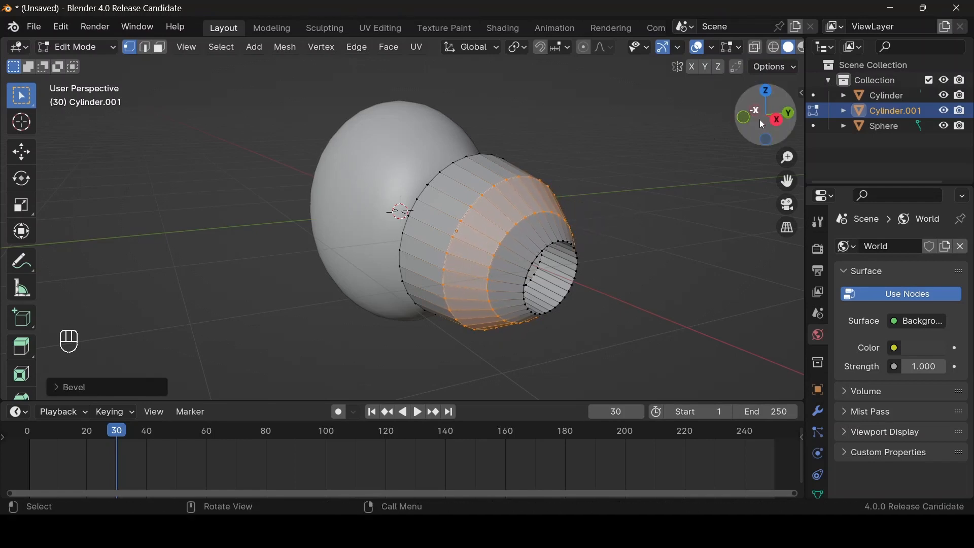
pyautogui.moveTo(759, 120); pyautogui.dragTo(674, 130)
pyautogui.hotkey('ctrl', 'z')
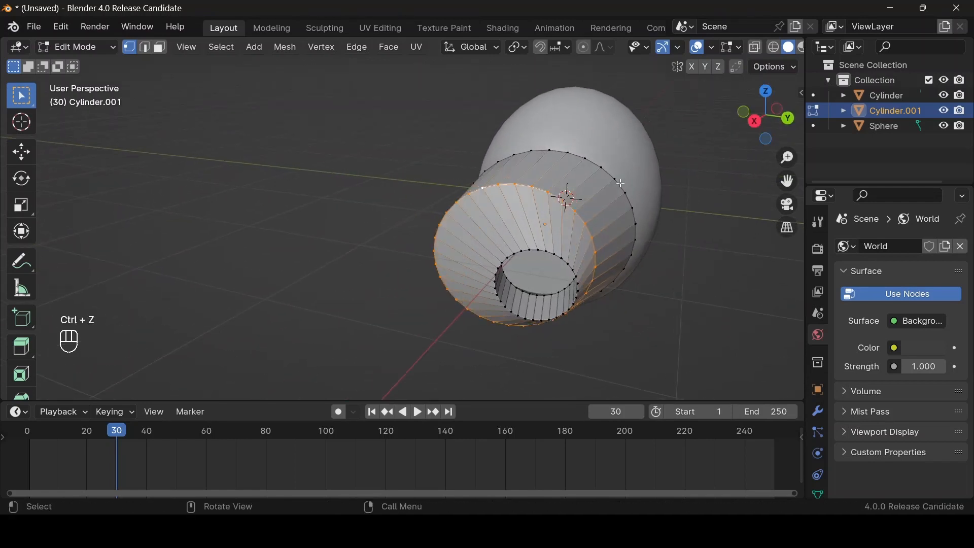
pyautogui.hotkey('ctrl', 'z')
# Step: Edge-slide the front rim loop back along the sleeve wall toward the sphere by a factor of about 0.31
pyautogui.moveTo(752, 124); pyautogui.dragTo(840, 122)
pyautogui.press('g')
pyautogui.press('g')
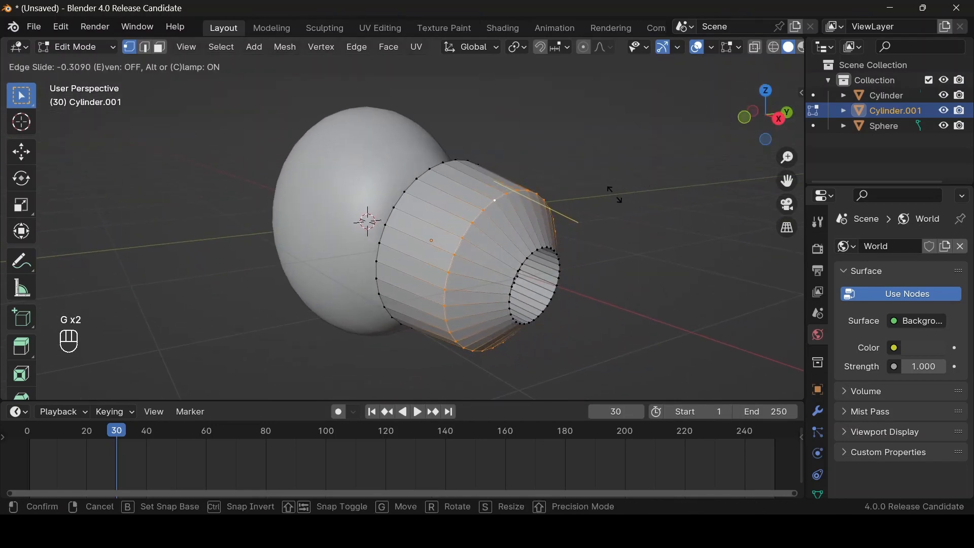
pyautogui.click(610, 193)
# Step: Bevel the front rim loop with 6 segments and a width of about 1.08 m, rounding the ear tip into a dome
pyautogui.hotkey('ctrl', 'b')
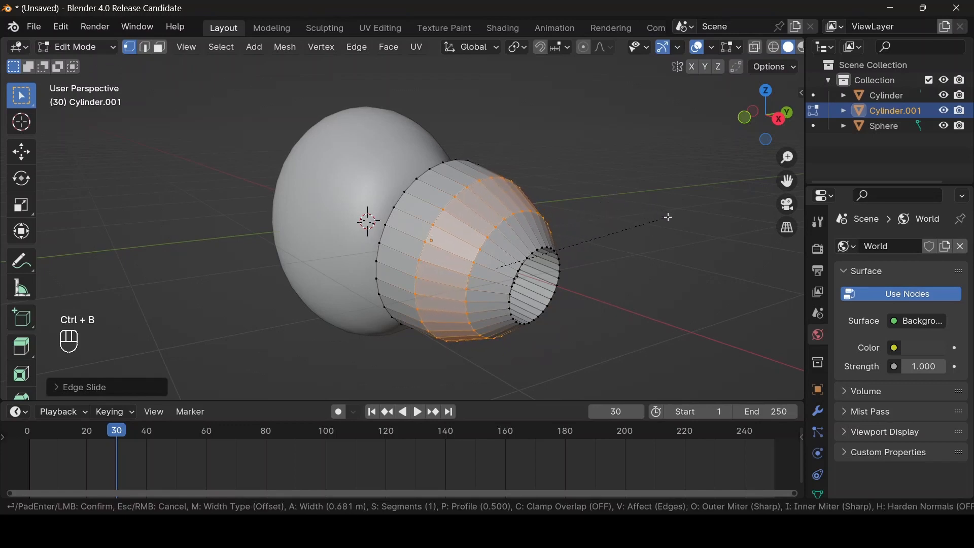
pyautogui.scroll(4, 669, 218)
pyautogui.scroll(1, 669, 218)
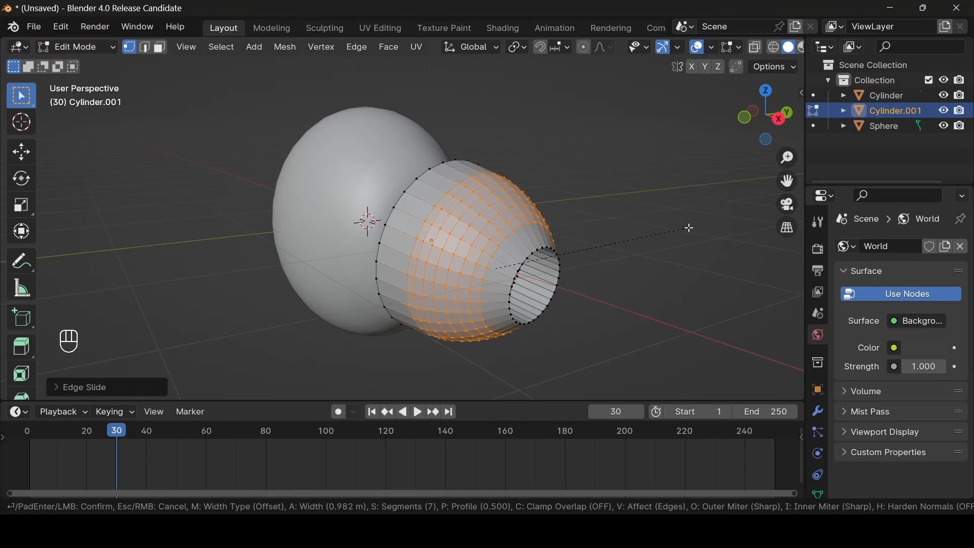
pyautogui.scroll(-1, 690, 229)
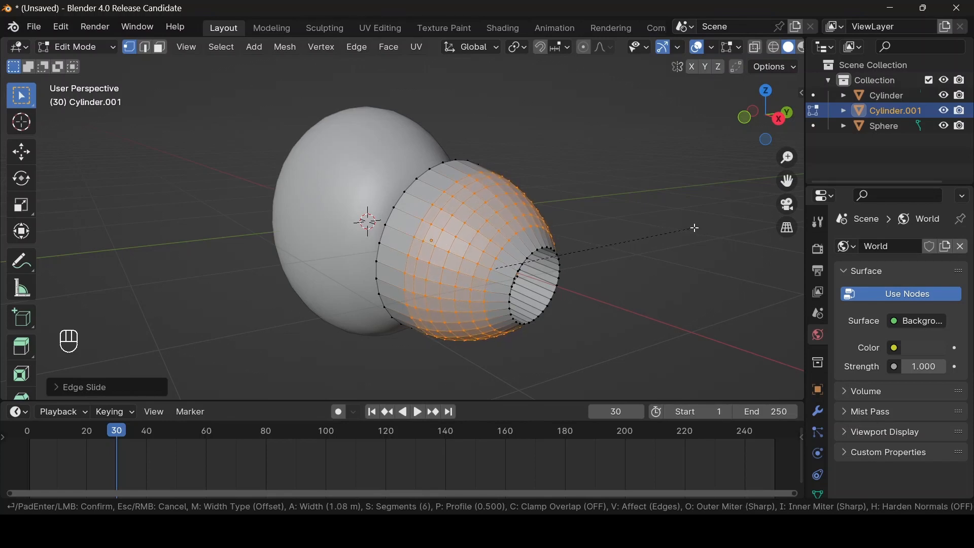
pyautogui.click(695, 229)
# Step: Scale the whole ear tip object along its local Z axis to about 0.81 in Object Mode
pyautogui.press('Tab')
pyautogui.moveTo(691, 224); pyautogui.dragTo(706, 160, button='middle')
pyautogui.press('s')
pyautogui.press('z')
pyautogui.press('z')
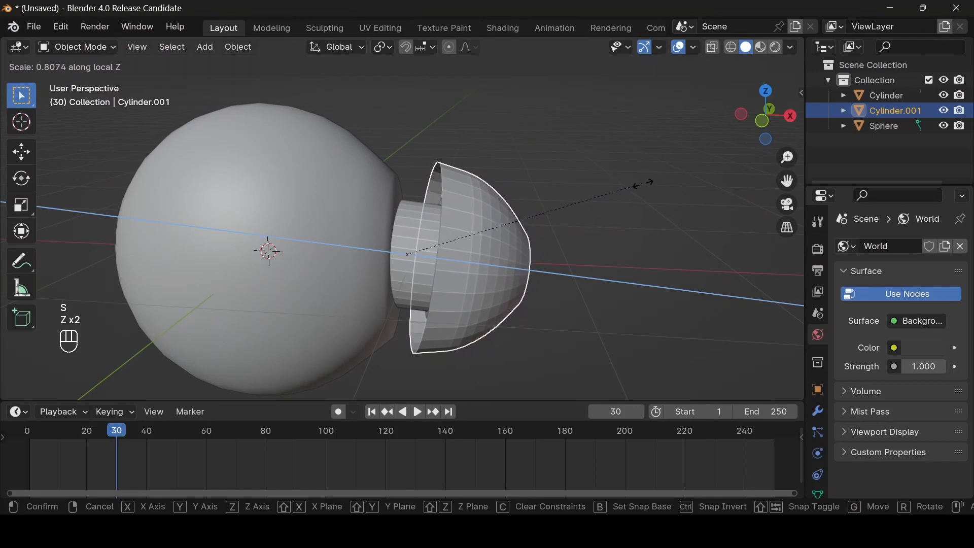
pyautogui.click(642, 182)
# Step: Apply smooth shading to the ear tip and to the nozzle
pyautogui.moveTo(763, 126); pyautogui.dragTo(817, 155)
pyautogui.rightClick(687, 157)
pyautogui.click(687, 158)
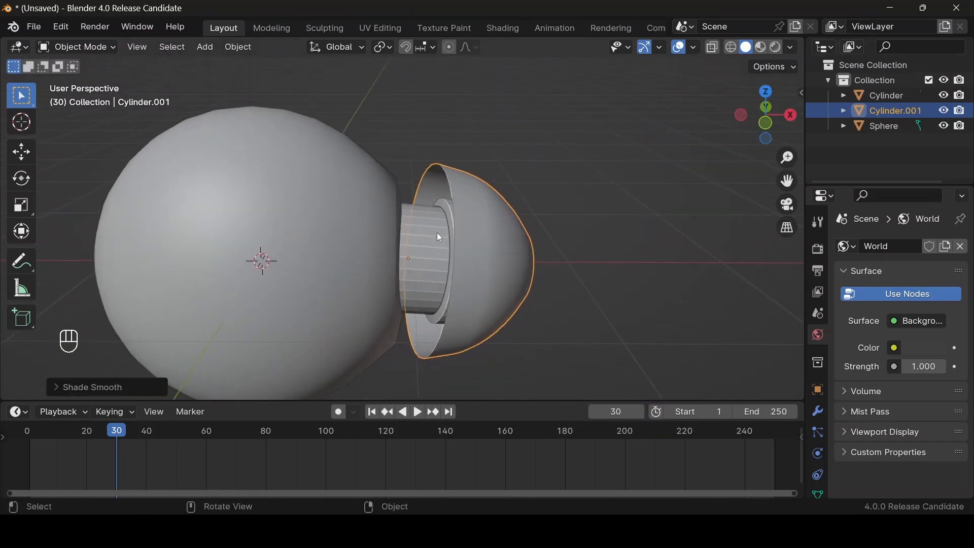
pyautogui.click(436, 234)
pyautogui.rightClick(436, 233)
pyautogui.click(436, 233)
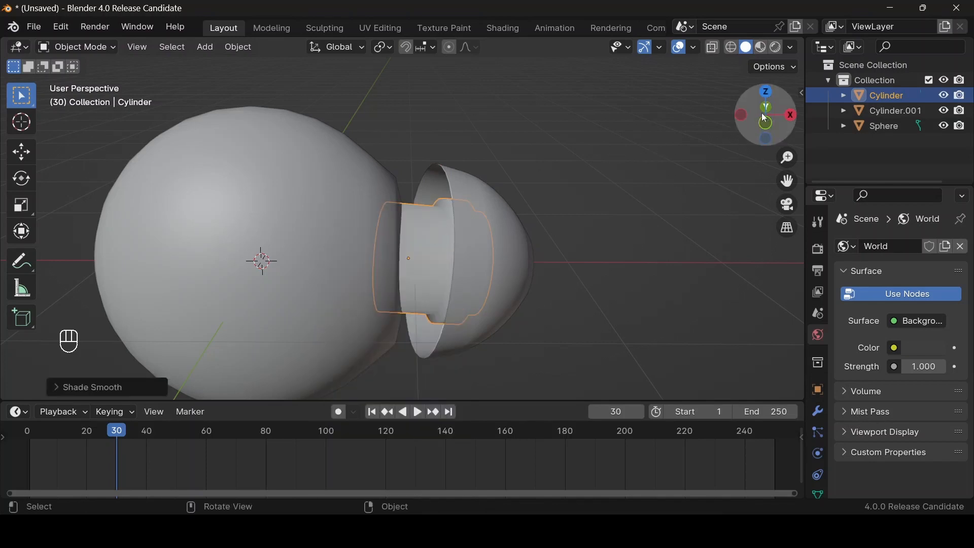
# Step: Add a Solidify modifier to the ear tip and set its thickness to -0.085 m
pyautogui.moveTo(765, 117); pyautogui.dragTo(713, 115)
pyautogui.moveTo(305, 271); pyautogui.dragTo(518, 236)
pyautogui.click(497, 236)
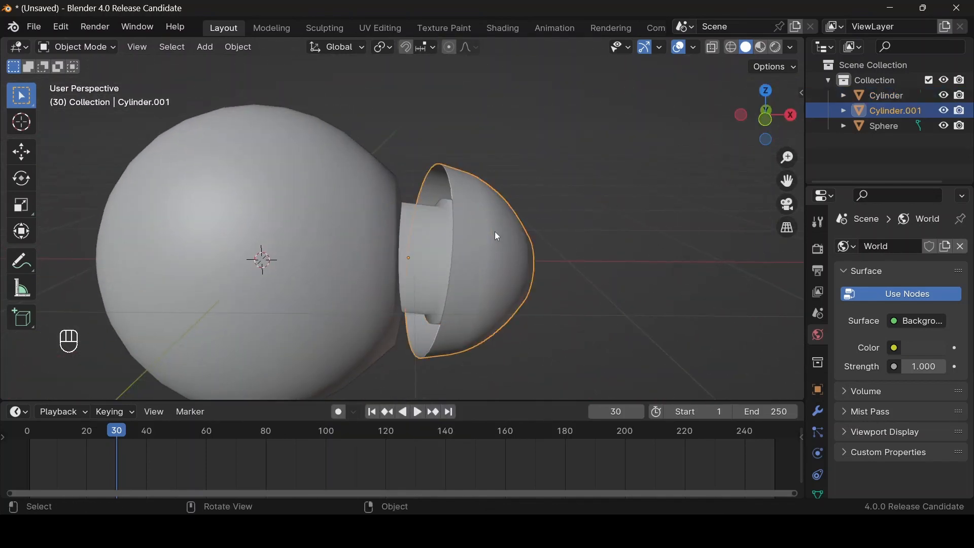
pyautogui.click(819, 411)
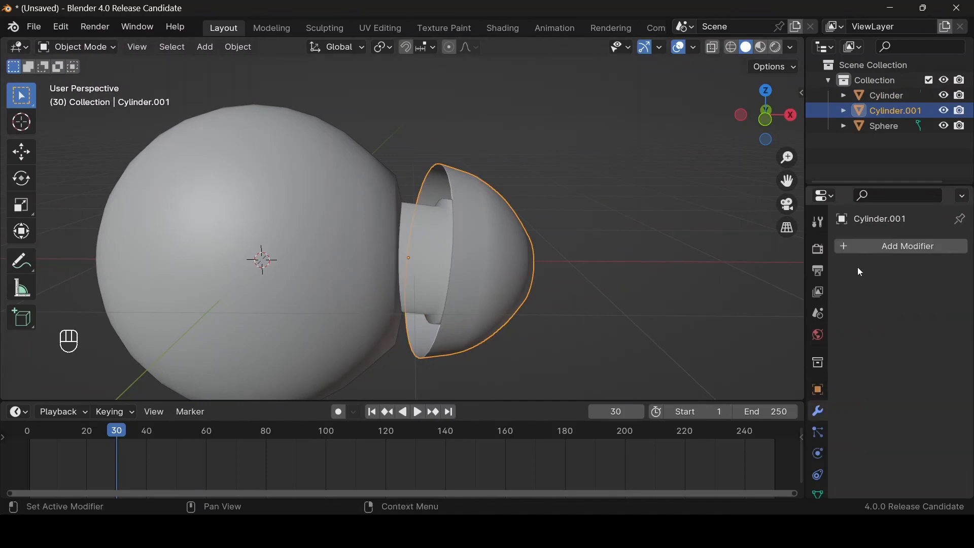
pyautogui.click(862, 249)
pyautogui.click(863, 252)
pyautogui.write('so')
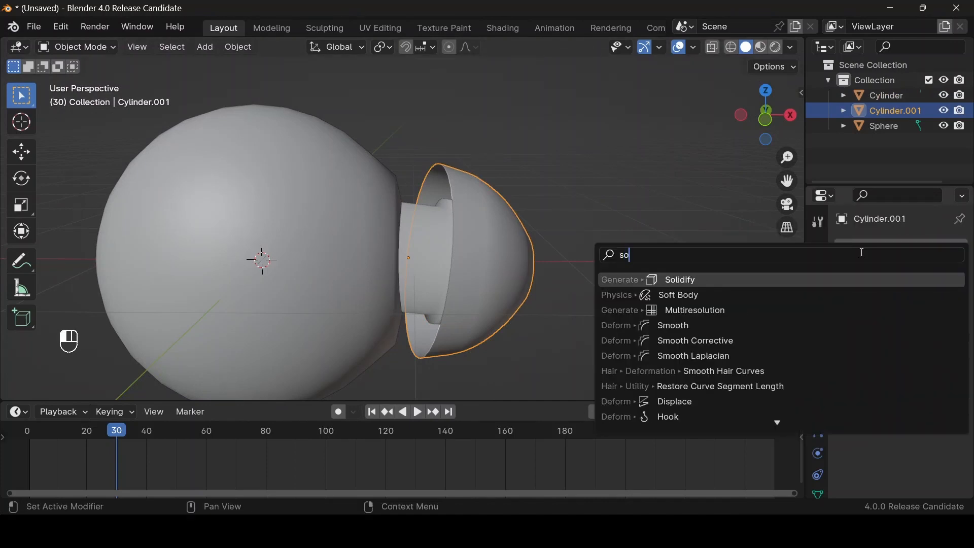
pyautogui.press('Return')
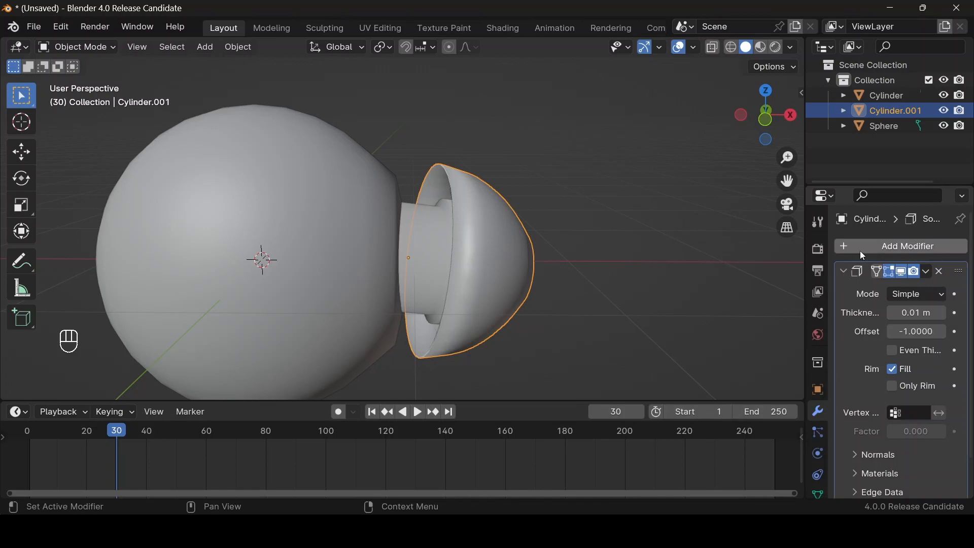
pyautogui.keyDown('shift'); pyautogui.moveTo(918, 313); pyautogui.dragTo(898, 312); pyautogui.keyUp('shift')
# Step: Isolate the ear tip in local view and examine its base mesh with the Solidify viewport display temporarily off
pyautogui.moveTo(776, 125); pyautogui.dragTo(659, 188)
pyautogui.press('Tab')
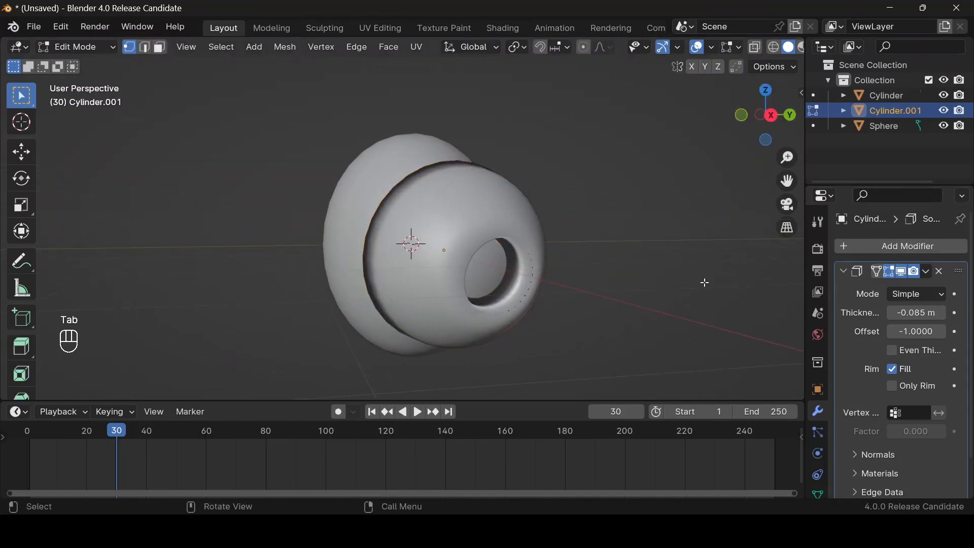
pyautogui.click(901, 272)
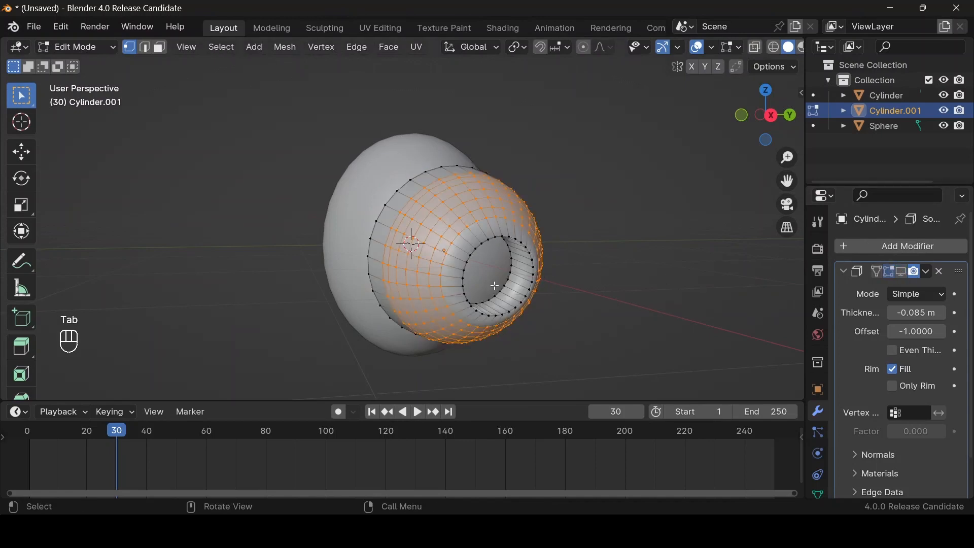
pyautogui.press('3')
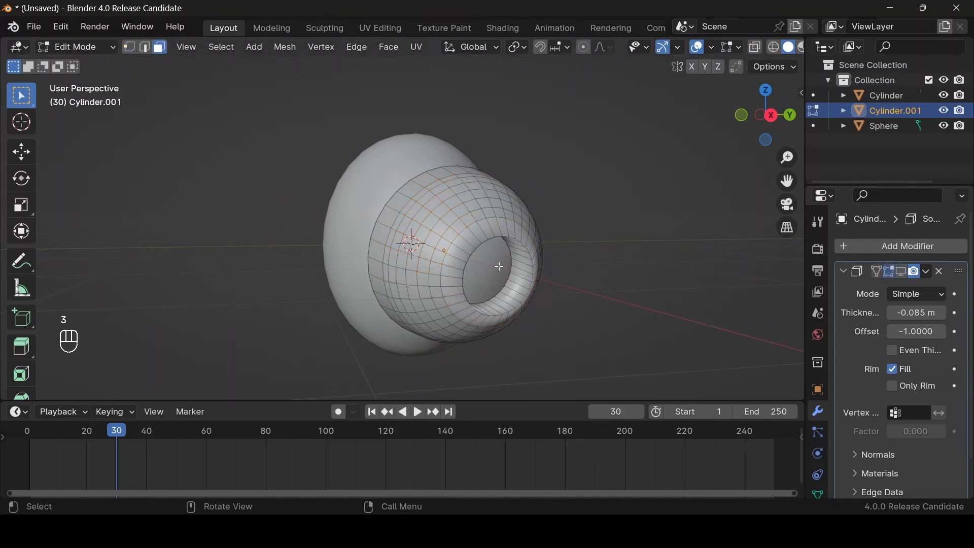
pyautogui.moveTo(765, 109); pyautogui.dragTo(620, 245)
pyautogui.press('/')
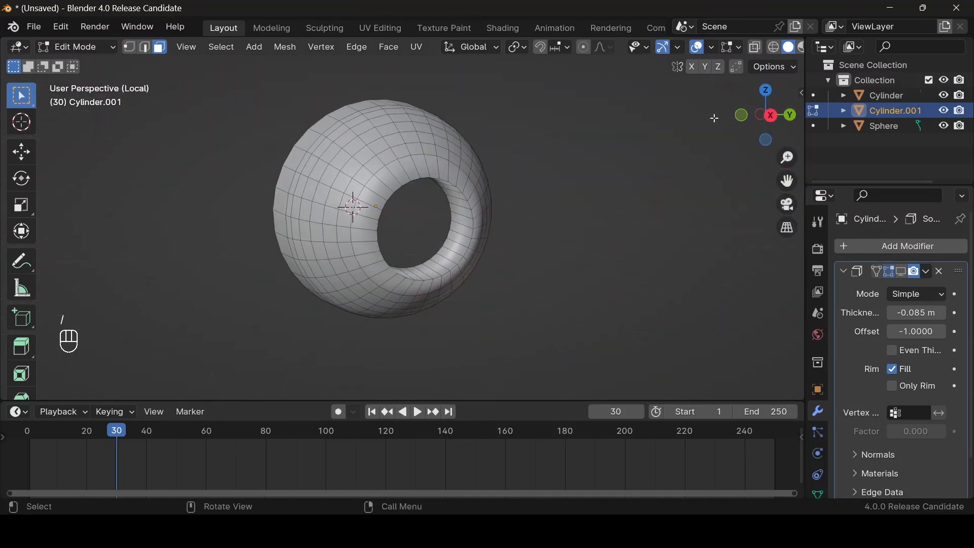
pyautogui.moveTo(754, 112)
pyautogui.mouseDown()
pyautogui.moveTo(802, 123)
pyautogui.moveTo(746, 121)
pyautogui.mouseUp()
pyautogui.press('Tab')
pyautogui.click(901, 271)
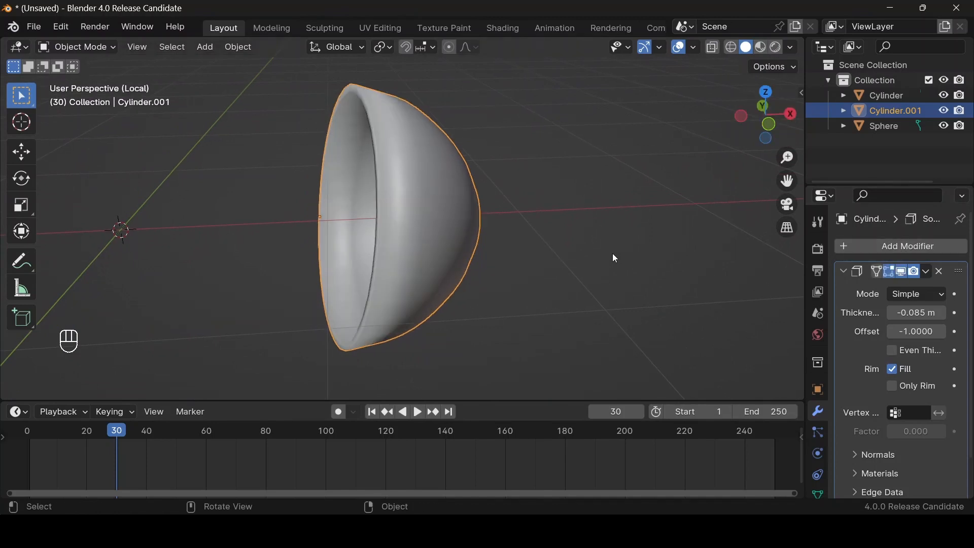
# Step: Leave local view and examine the ear tip's base mesh beside the earbud body with the Solidify viewport display temporarily off
pyautogui.press('/')
pyautogui.moveTo(767, 115); pyautogui.dragTo(813, 92)
pyautogui.press('Tab')
pyautogui.press('Tab')
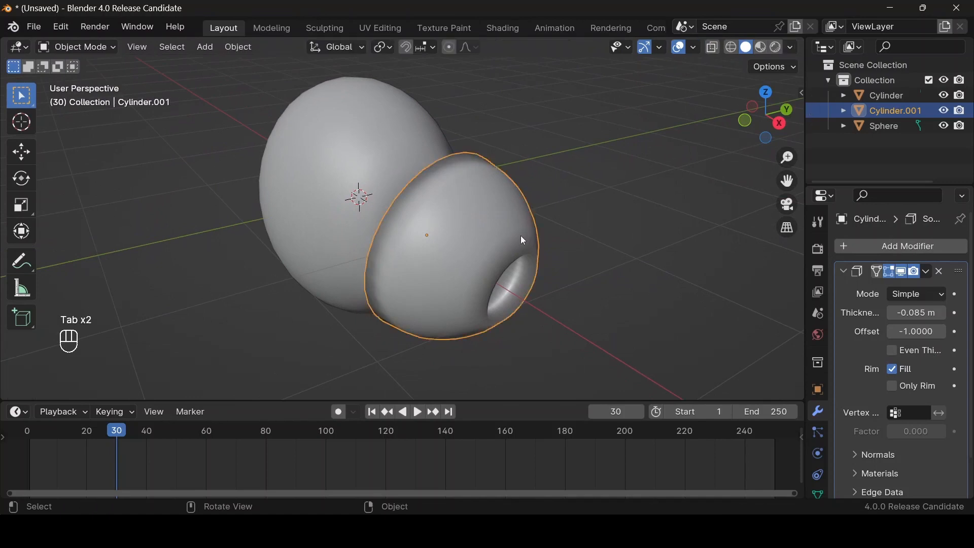
pyautogui.press('Tab')
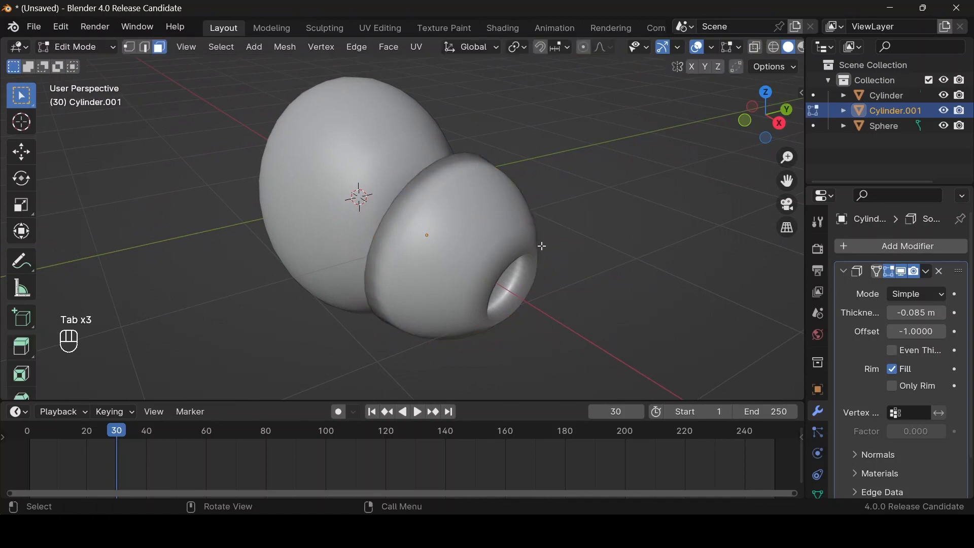
pyautogui.click(903, 272)
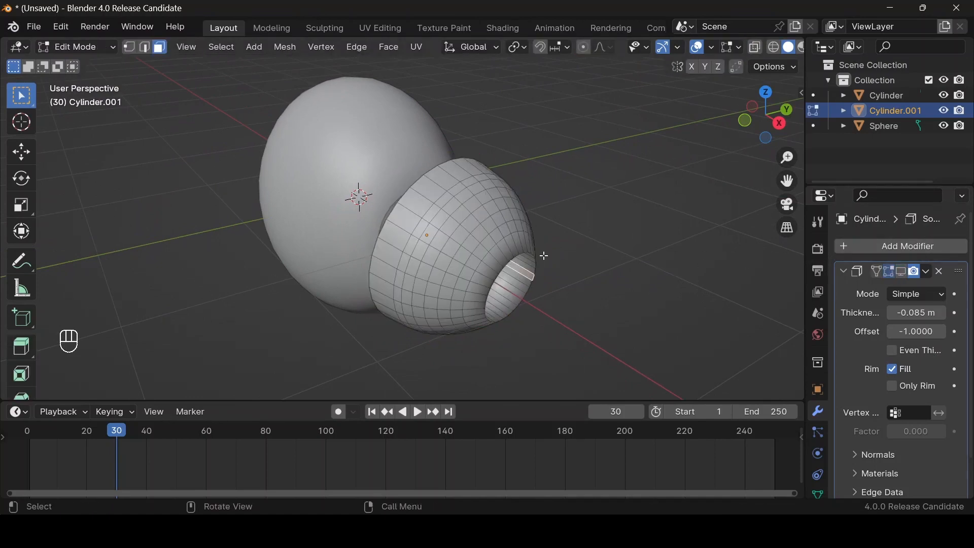
pyautogui.press('Tab')
# Step: Try a Bevel modifier of 0.103 m with 2 segments on the ear tip and remove it
pyautogui.click(907, 244)
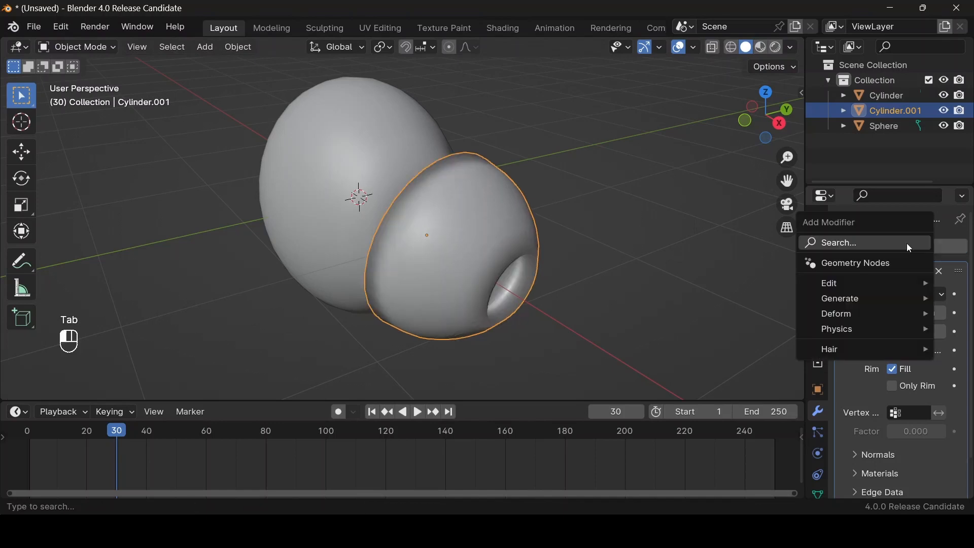
pyautogui.click(906, 243)
pyautogui.write('be')
pyautogui.press('Return')
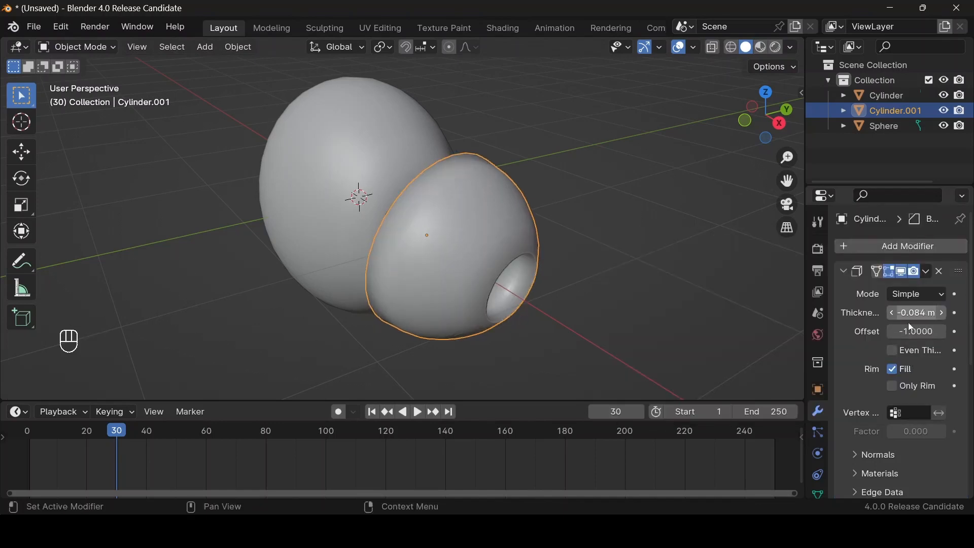
pyautogui.scroll(-8, 921, 391)
pyautogui.keyDown('shift'); pyautogui.moveTo(917, 363); pyautogui.dragTo(919, 363); pyautogui.keyUp('shift')
pyautogui.click(942, 382)
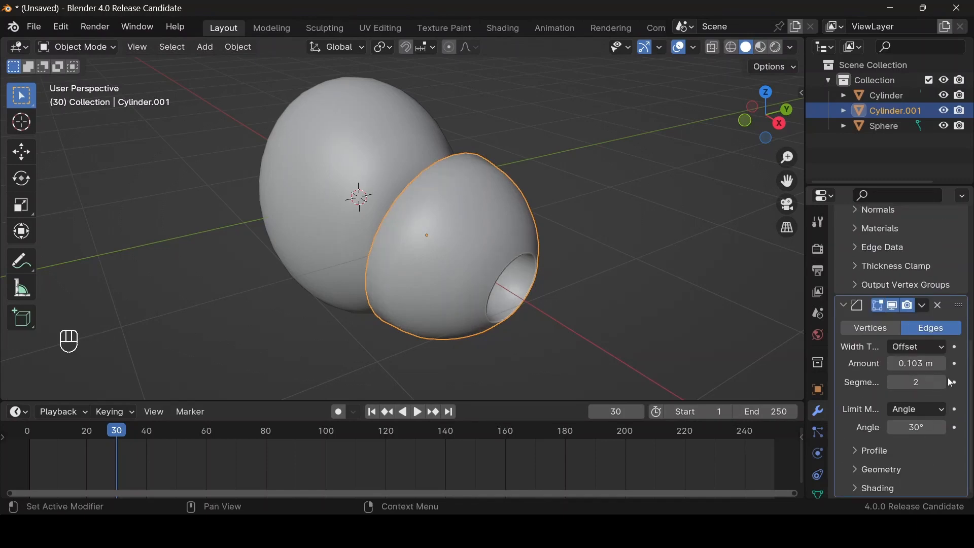
pyautogui.moveTo(765, 116)
pyautogui.mouseDown()
pyautogui.moveTo(741, 121)
pyautogui.moveTo(773, 117)
pyautogui.mouseUp()
pyautogui.click(939, 305)
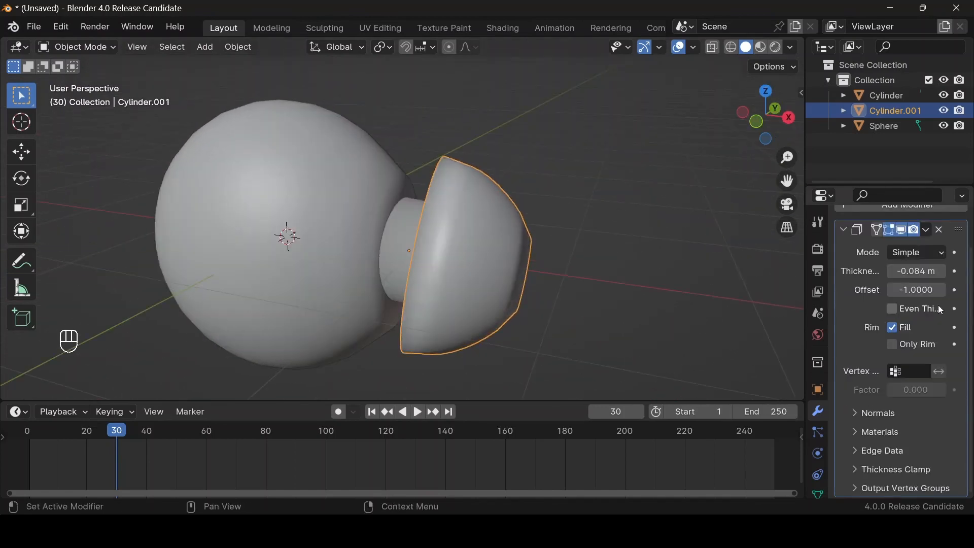
# Step: Add a Subdivision Surface modifier to the ear tip after its Solidify modifier
pyautogui.scroll(2, 900, 244)
pyautogui.click(903, 249)
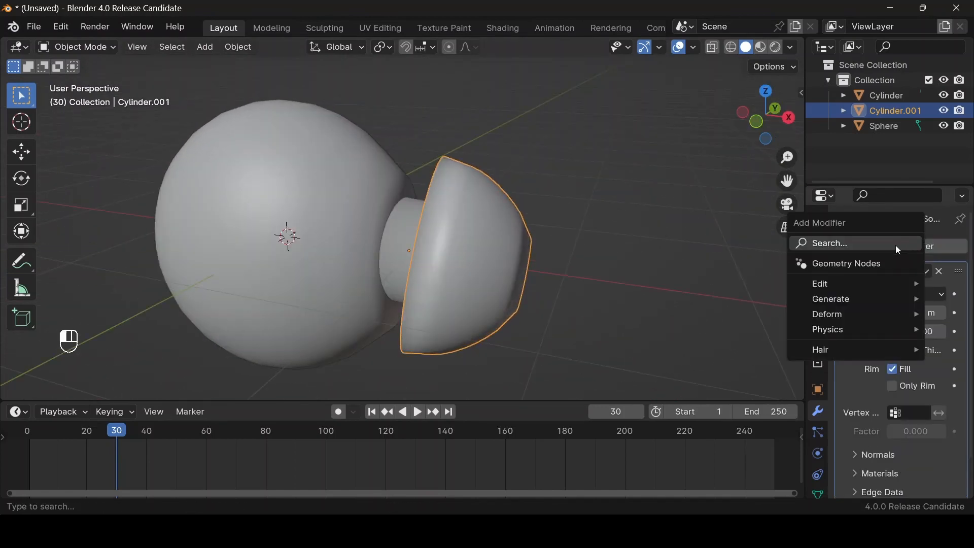
pyautogui.write('s')
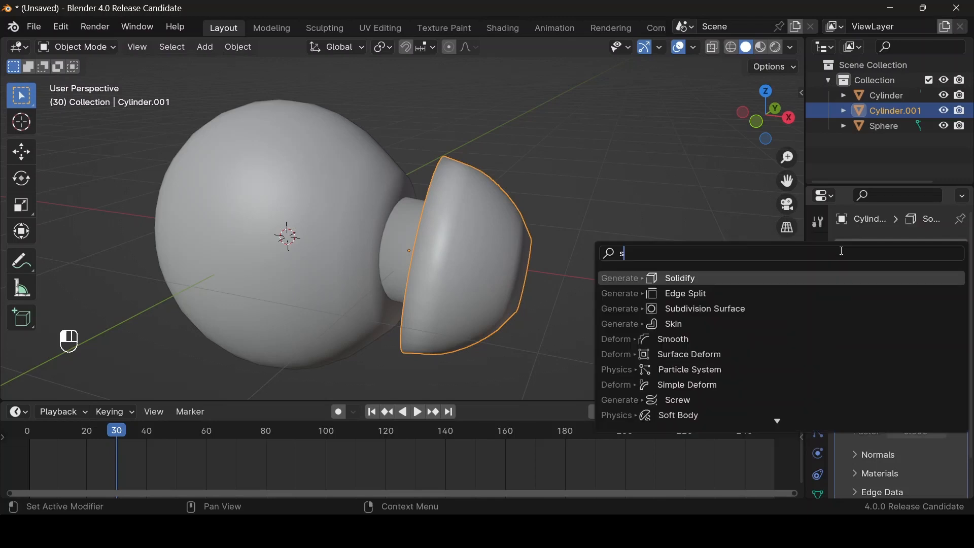
pyautogui.click(835, 309)
# Step: Scale the ear tip up slightly and uniformly in the front orthographic view
pyautogui.moveTo(779, 122); pyautogui.dragTo(832, 133)
pyautogui.click(759, 124)
pyautogui.scroll(-4, 730, 152)
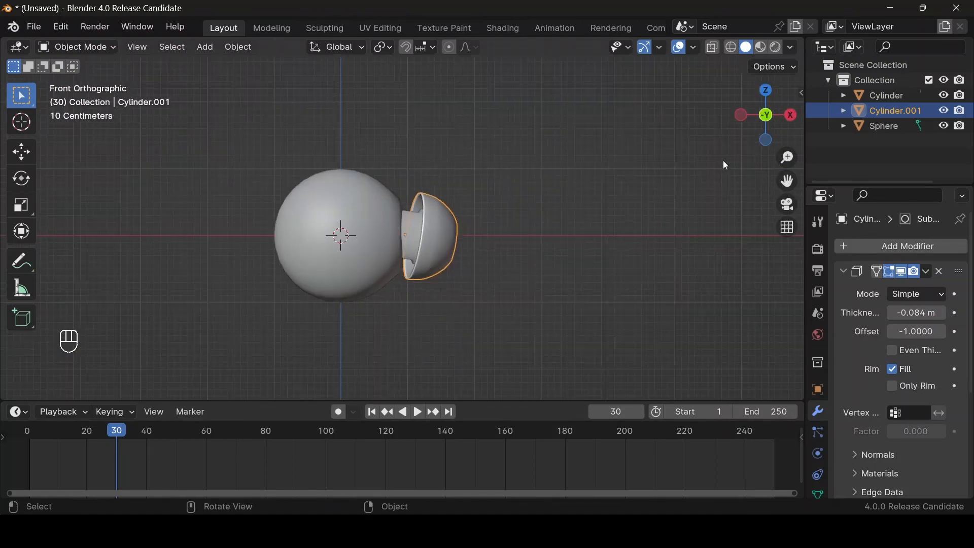
pyautogui.scroll(3, 659, 182)
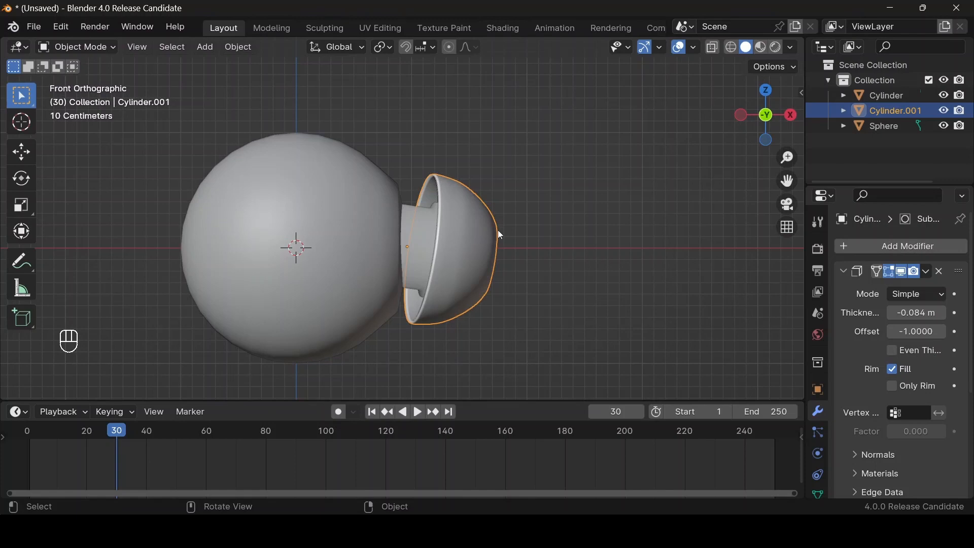
pyautogui.press('s')
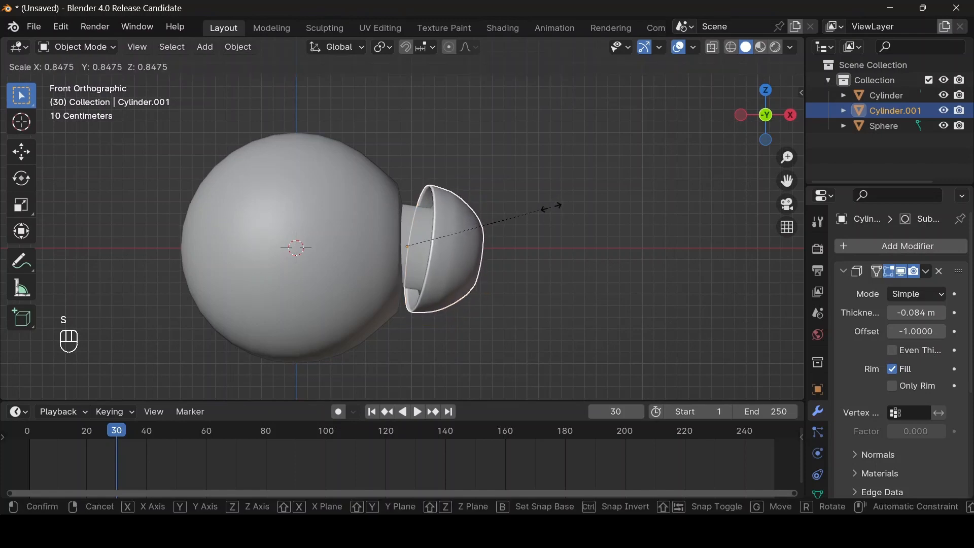
pyautogui.press('Escape')
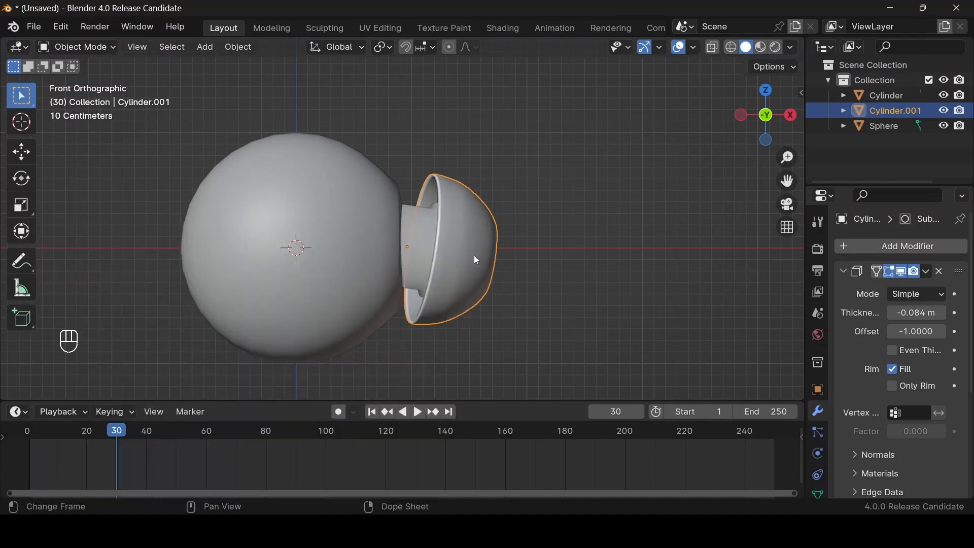
pyautogui.press('s')
pyautogui.click(509, 248)
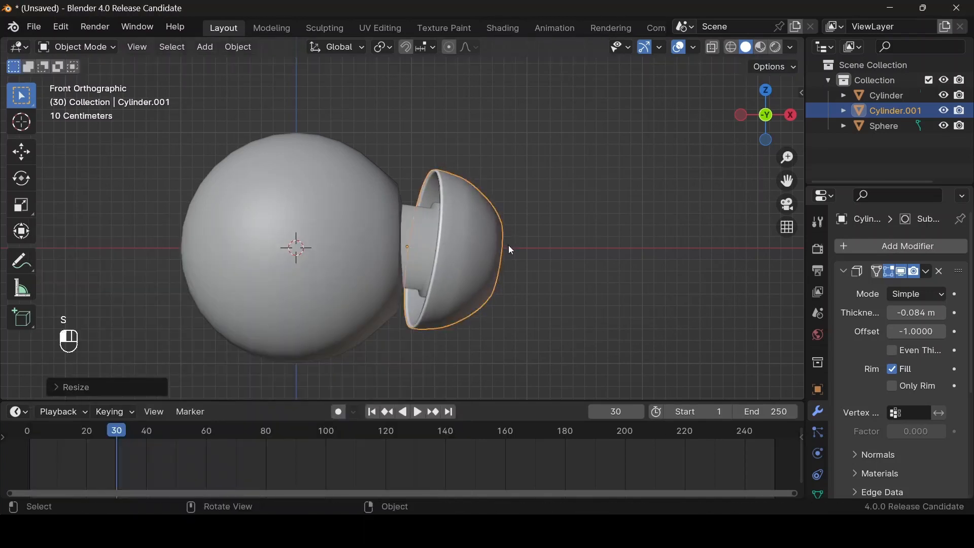
pyautogui.click(429, 225)
pyautogui.press('s')
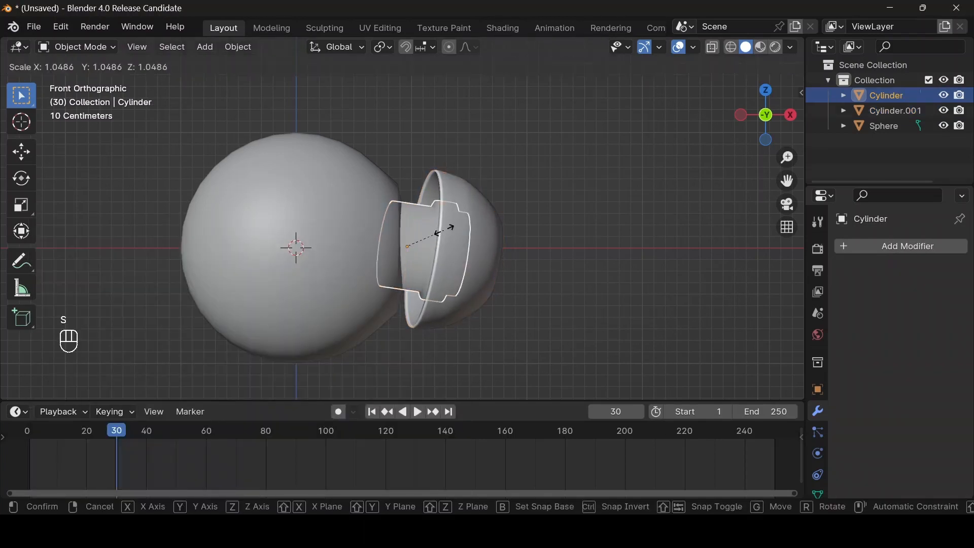
pyautogui.rightClick(444, 229)
pyautogui.scroll(-3, 525, 195)
pyautogui.scroll(2, 527, 193)
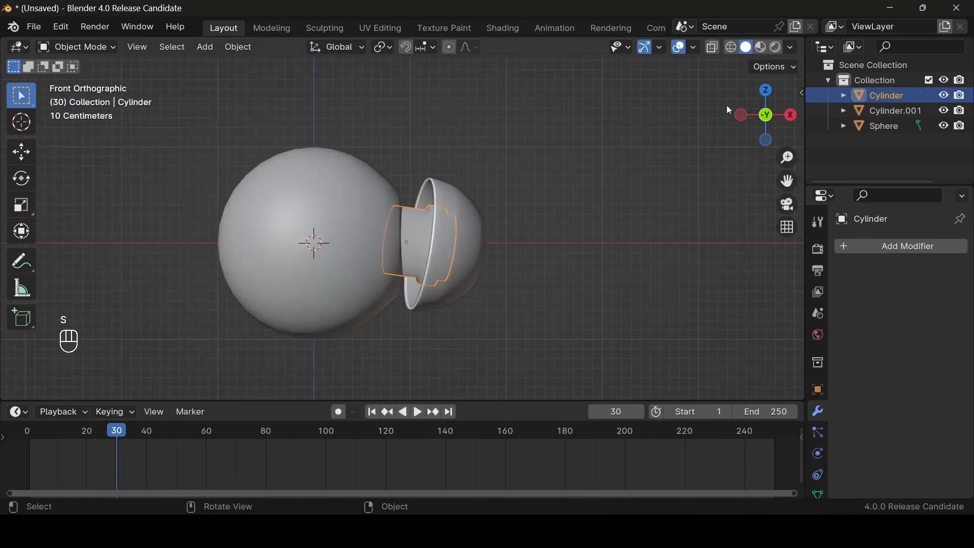
pyautogui.moveTo(753, 118); pyautogui.dragTo(730, 120)
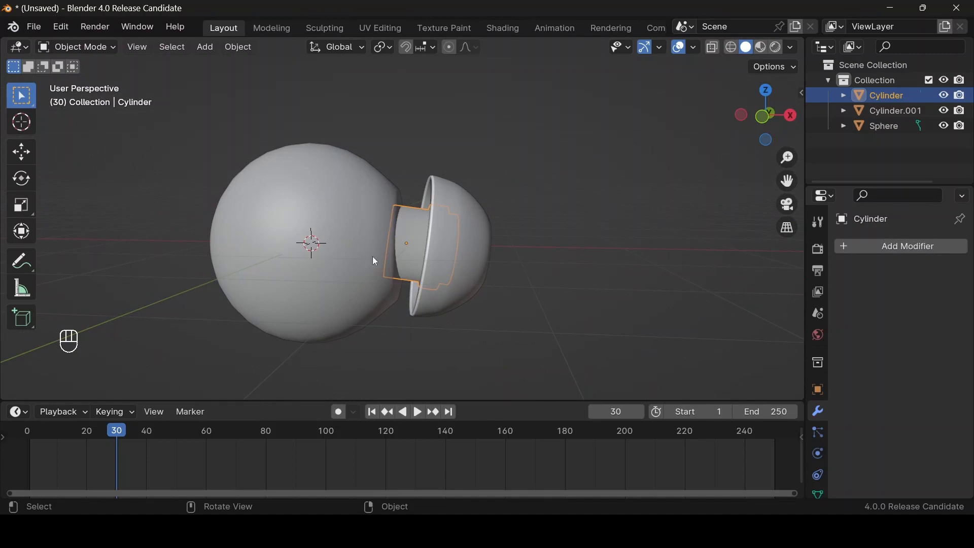
pyautogui.scroll(-1, 373, 257)
pyautogui.click(762, 119)
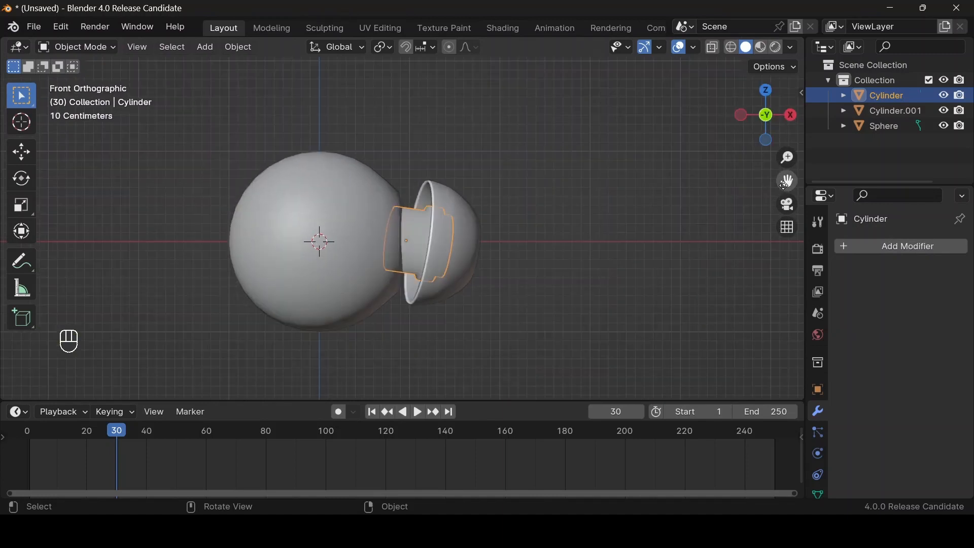
pyautogui.moveTo(786, 184); pyautogui.dragTo(864, 148)
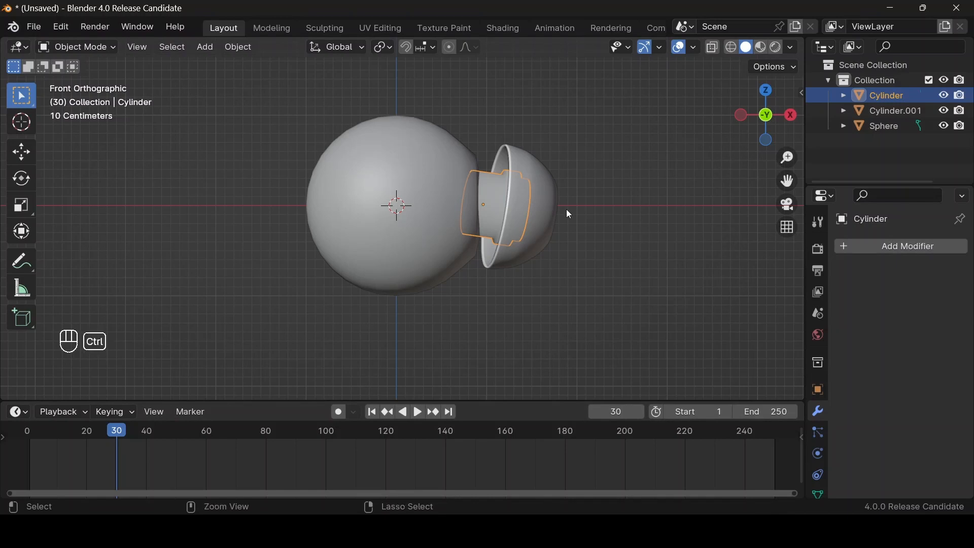
# Step: Save the scene as "headphone 11 .blend" in the headphone 1 folder
pyautogui.hotkey('ctrl', 's')
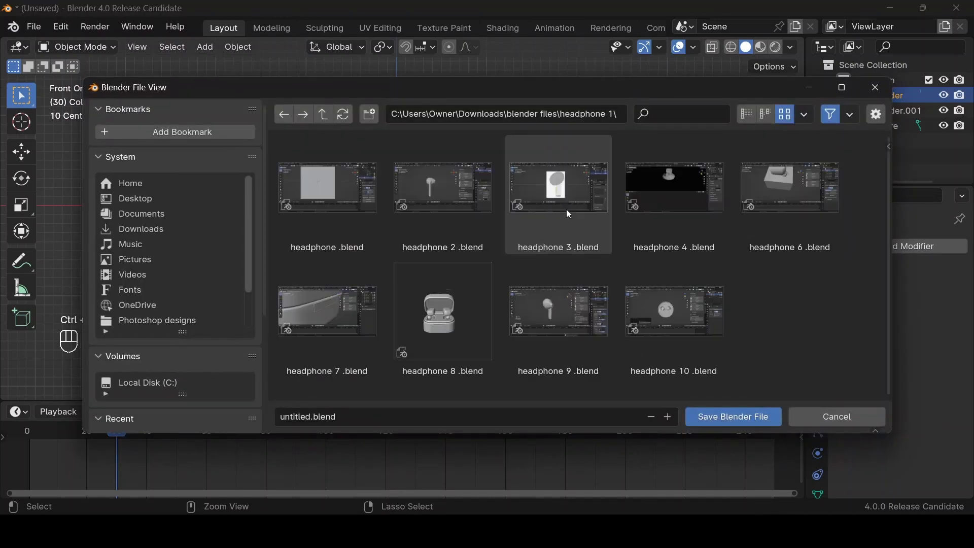
pyautogui.click(668, 349)
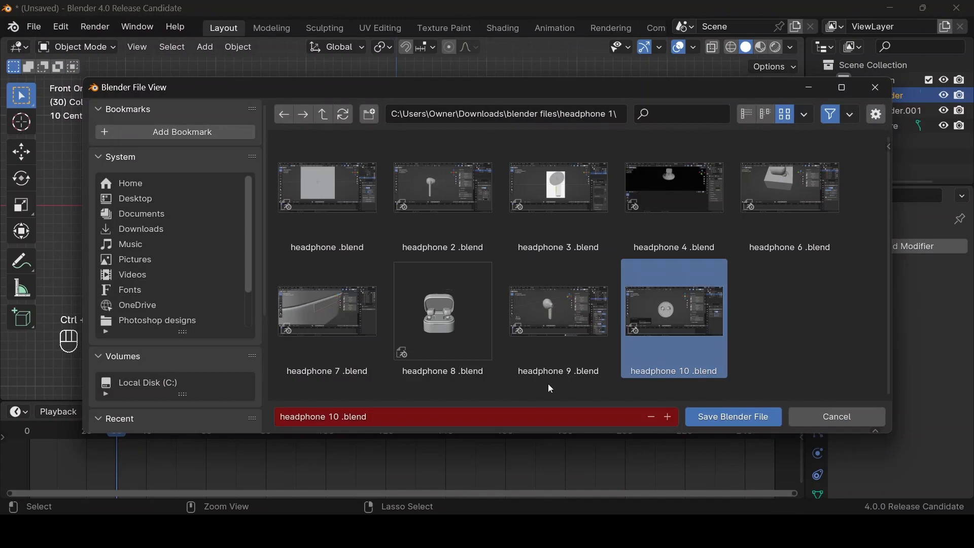
pyautogui.click(339, 418)
pyautogui.click(339, 418)
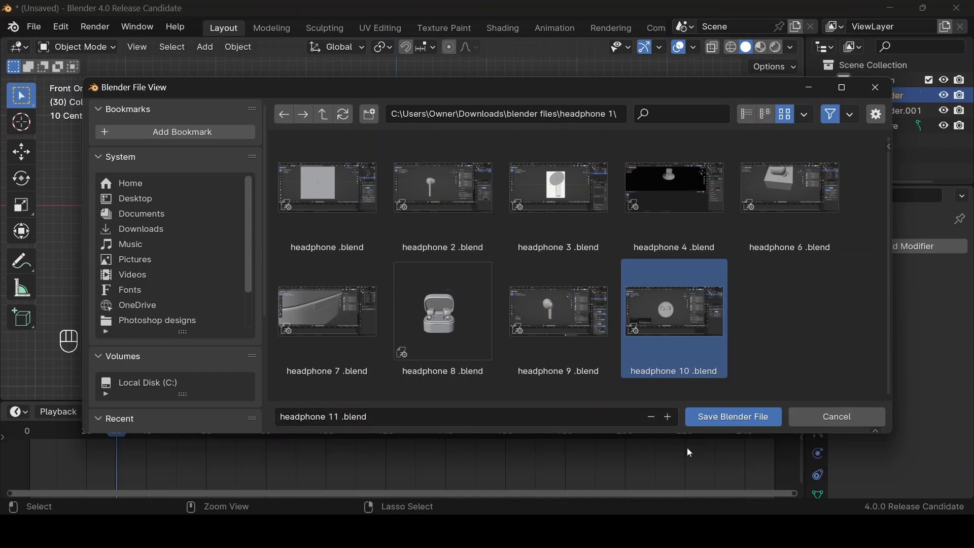
pyautogui.click(725, 417)
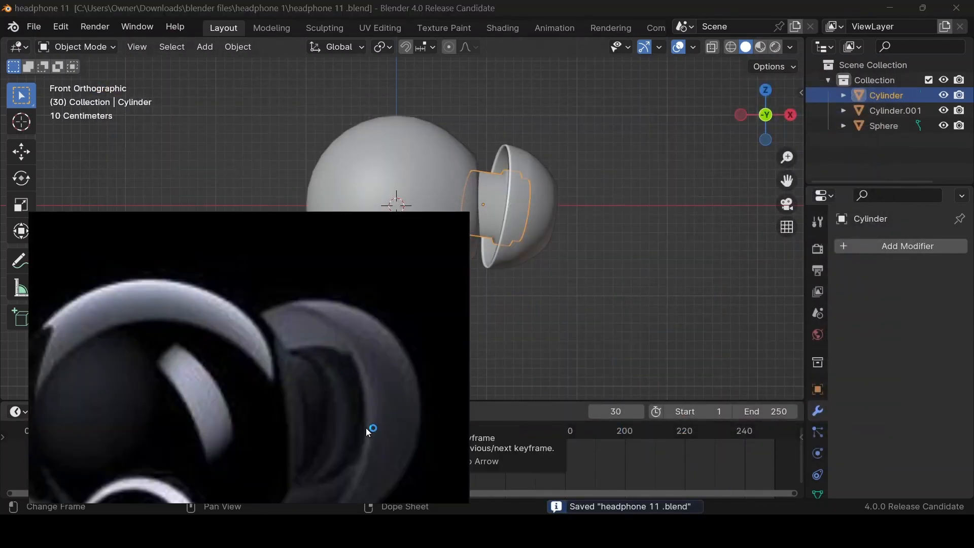
# Step: Add a Bevel modifier to the nozzle cylinder with an amount of 0.113 m and 2 segments
pyautogui.click(501, 193)
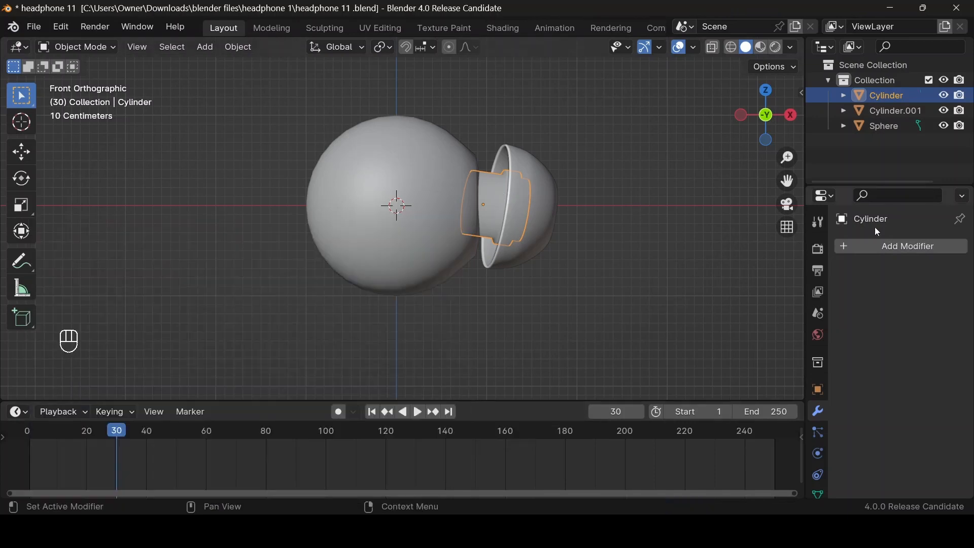
pyautogui.click(871, 247)
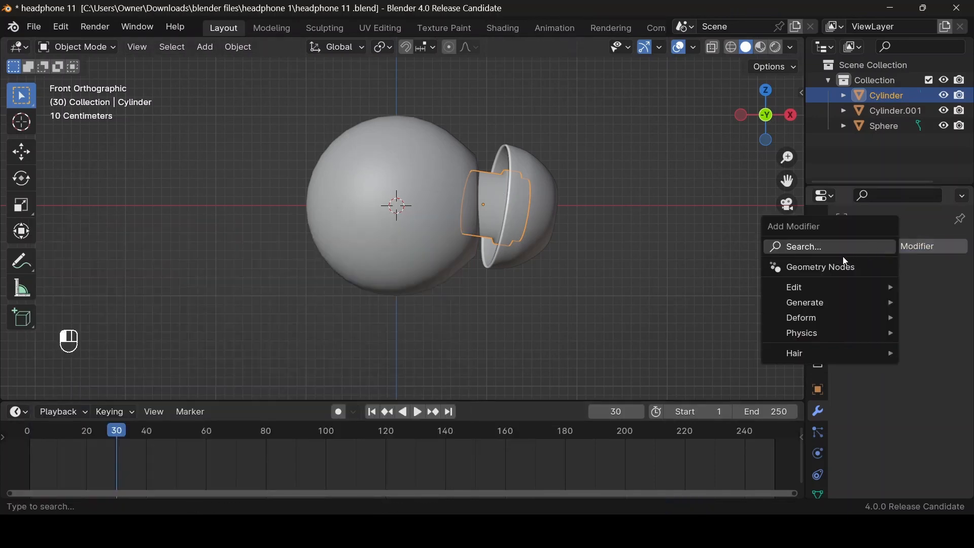
pyautogui.click(794, 246)
pyautogui.write('be')
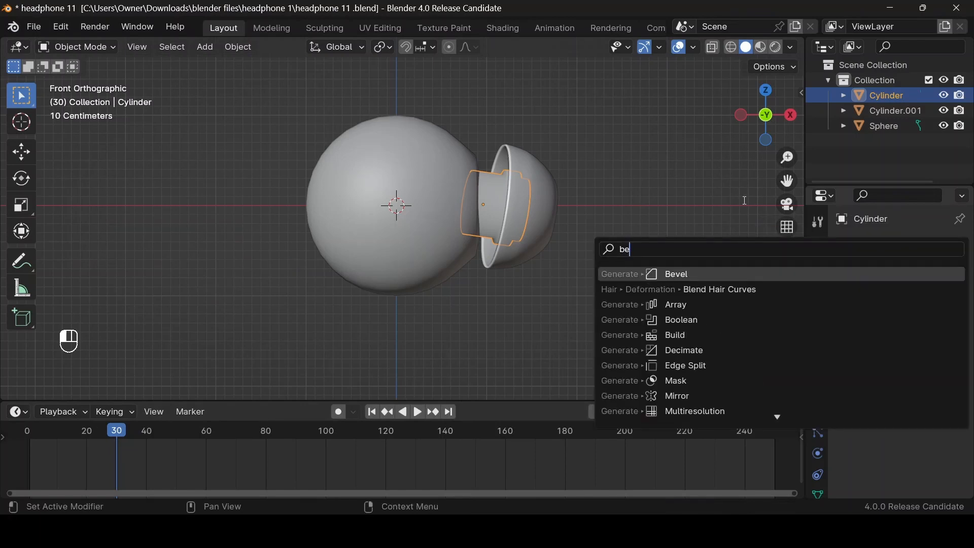
pyautogui.press('Return')
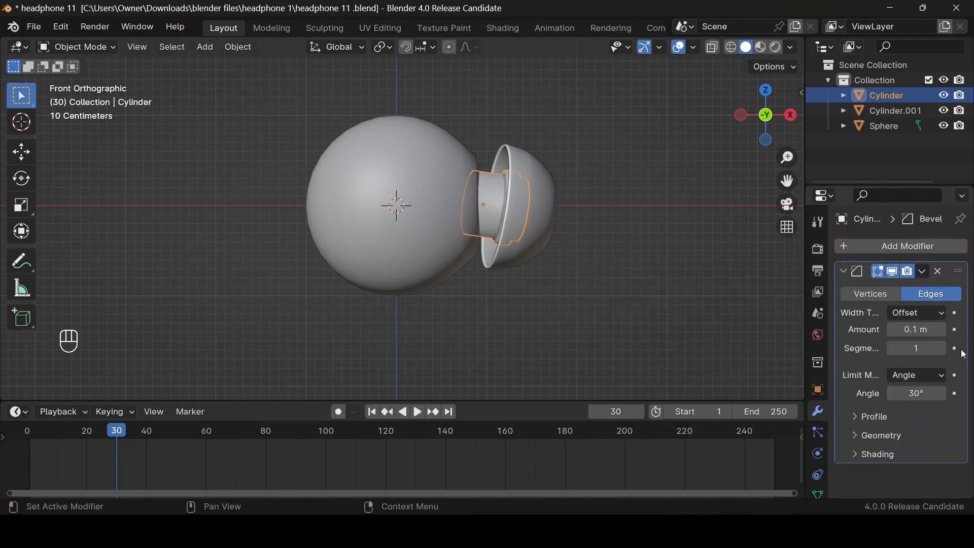
pyautogui.keyDown('shift'); pyautogui.moveTo(913, 330); pyautogui.dragTo(920, 329); pyautogui.keyUp('shift')
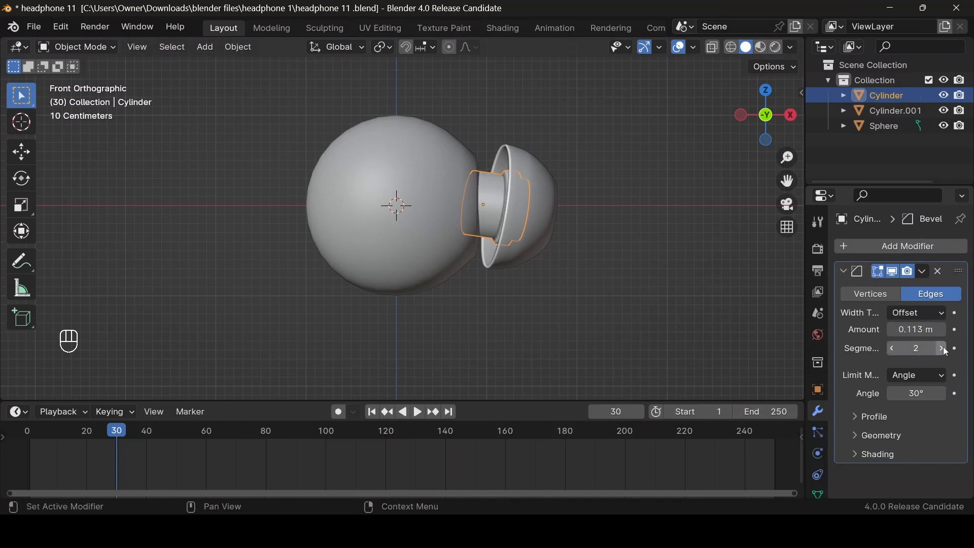
pyautogui.click(627, 255)
# Step: Compare the nozzle and ear tip with the reference image and add a mesh cube at the earbud body's centre
pyautogui.scroll(1, 624, 250)
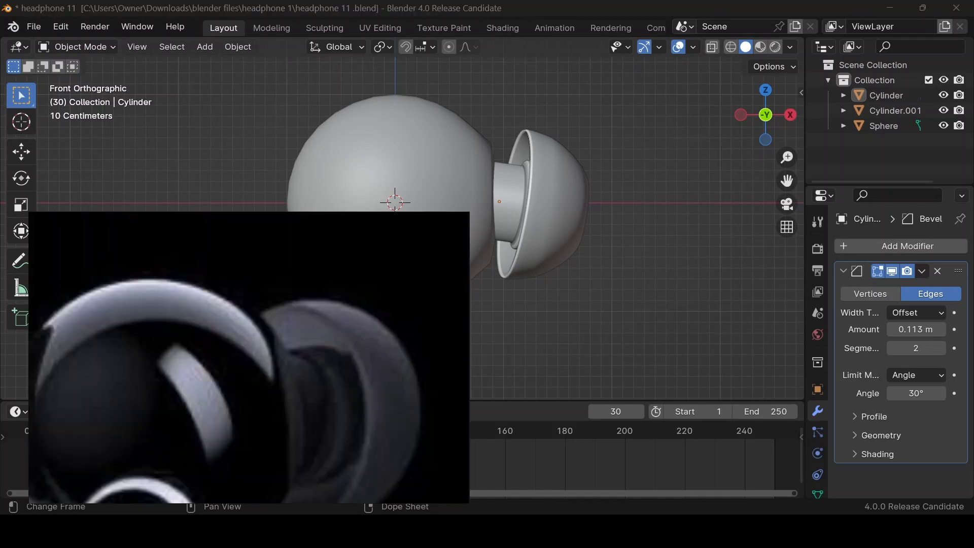
pyautogui.scroll(-3, 628, 309)
pyautogui.scroll(2, 628, 310)
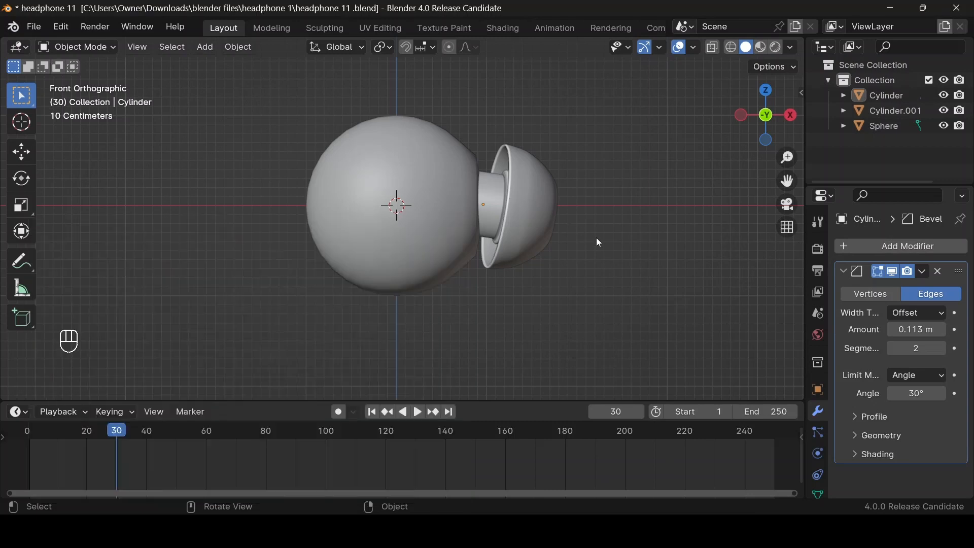
pyautogui.hotkey('shift', 'a')
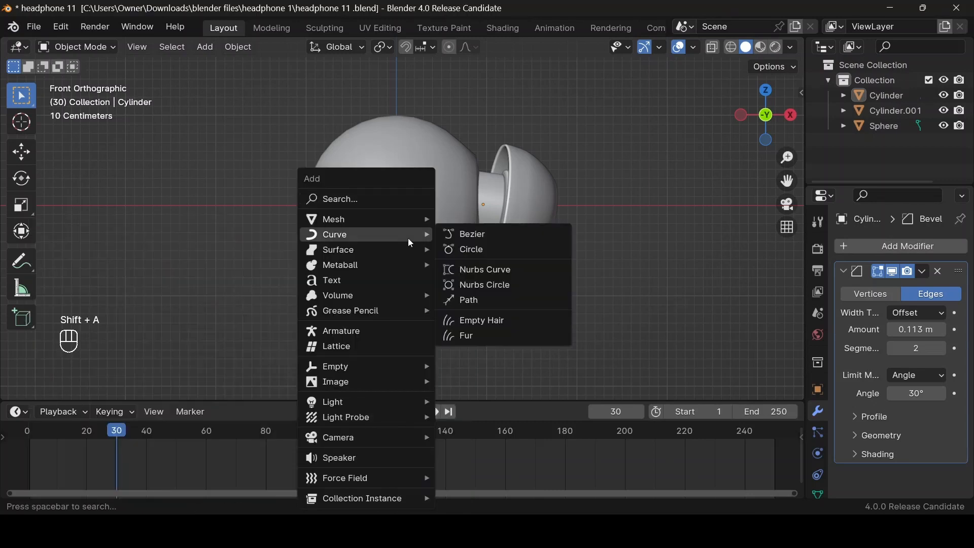
pyautogui.write('cube')
pyautogui.press('Return')
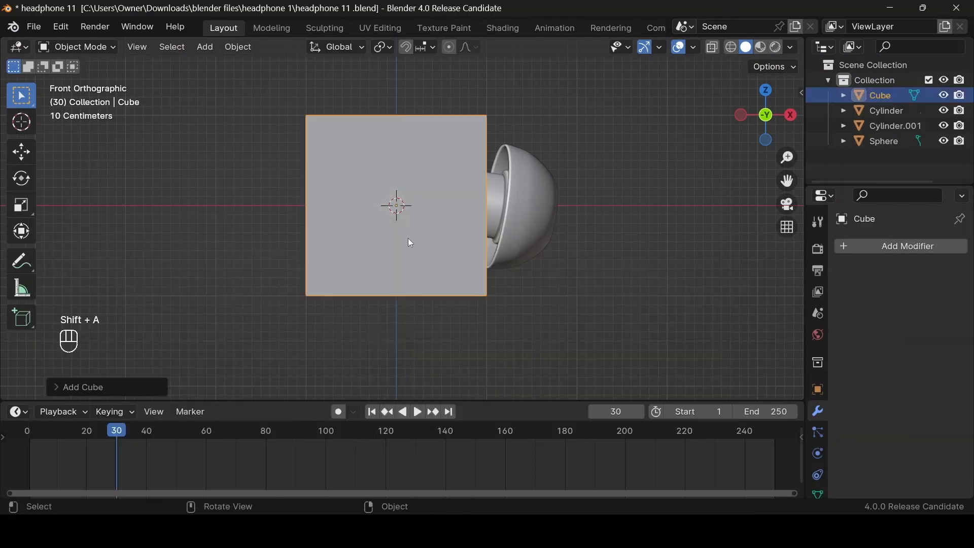
# Step: Scale the cube to about a third of its width along X and about twice its height along Z
pyautogui.press('s')
pyautogui.press('x')
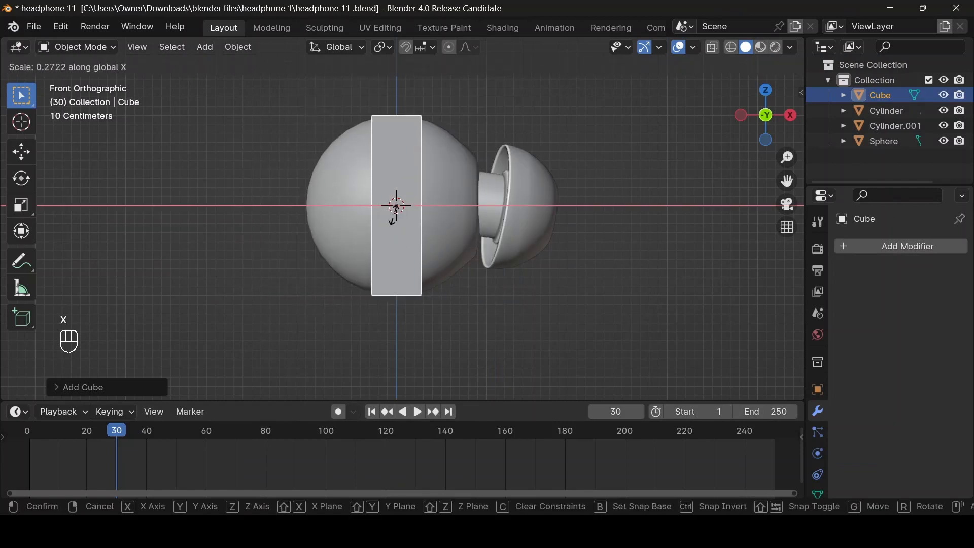
pyautogui.click(400, 222)
pyautogui.press('s')
pyautogui.press('z')
pyautogui.click(450, 132)
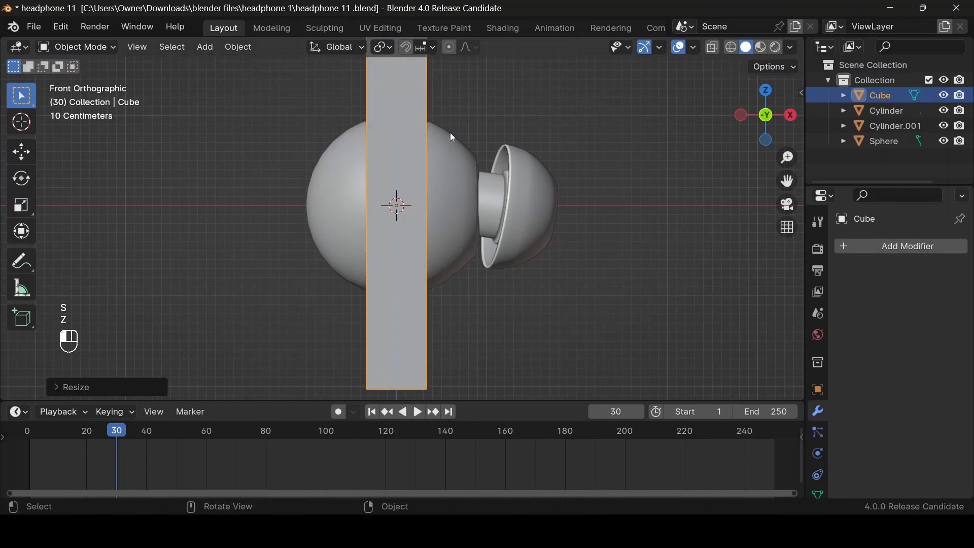
# Step: Move the stem cube down along Z until its top edge sits just above the earbud body's centre
pyautogui.scroll(-4, 455, 165)
pyautogui.scroll(2, 455, 165)
pyautogui.press('g')
pyautogui.press('z')
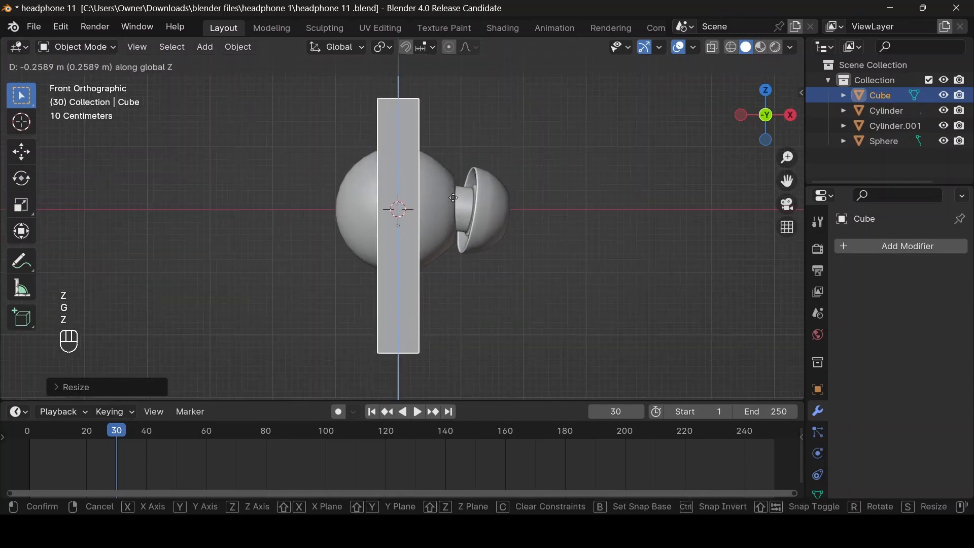
pyautogui.click(448, 278)
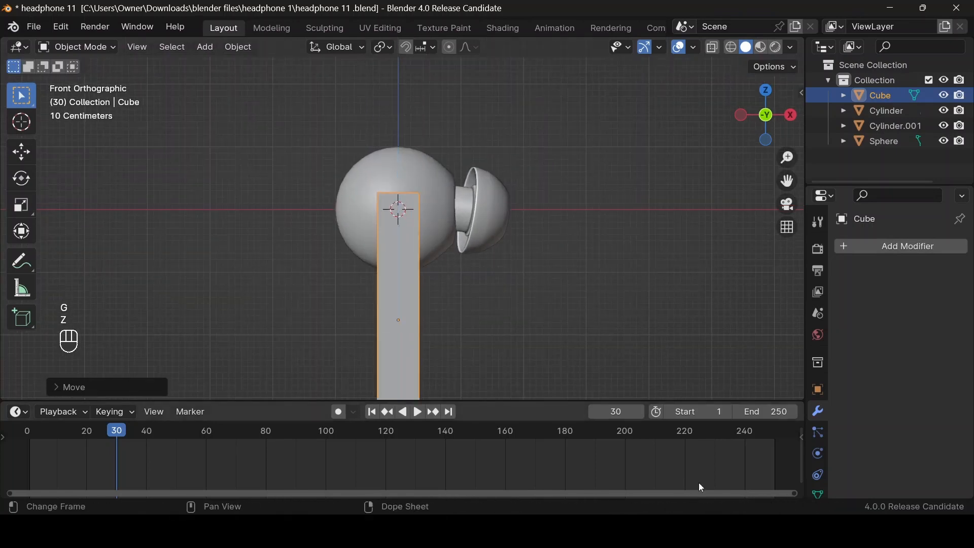
# Step: Check the stem proportions in the reference image and shorten the cube to about 0.8 of its height along Z
pyautogui.click(718, 530)
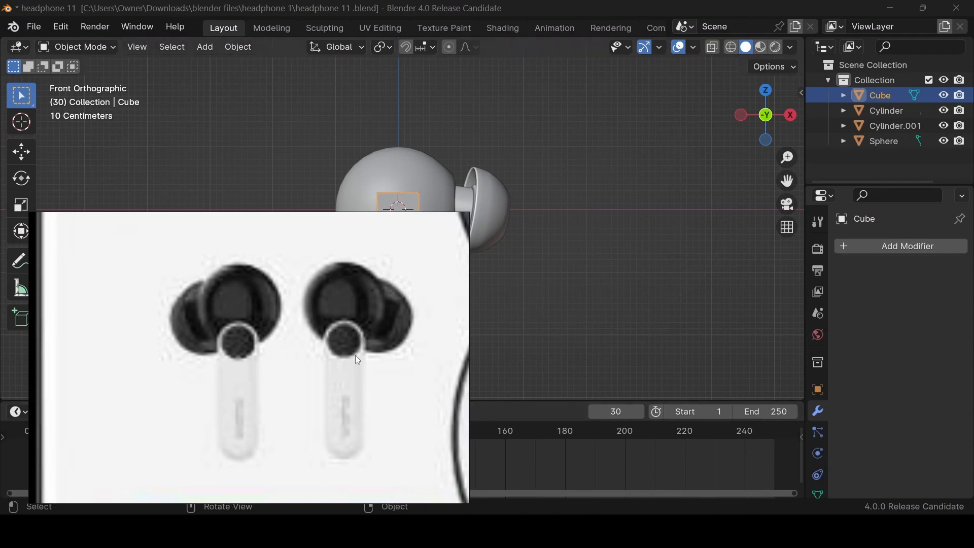
pyautogui.scroll(-4, 628, 229)
pyautogui.click(462, 242)
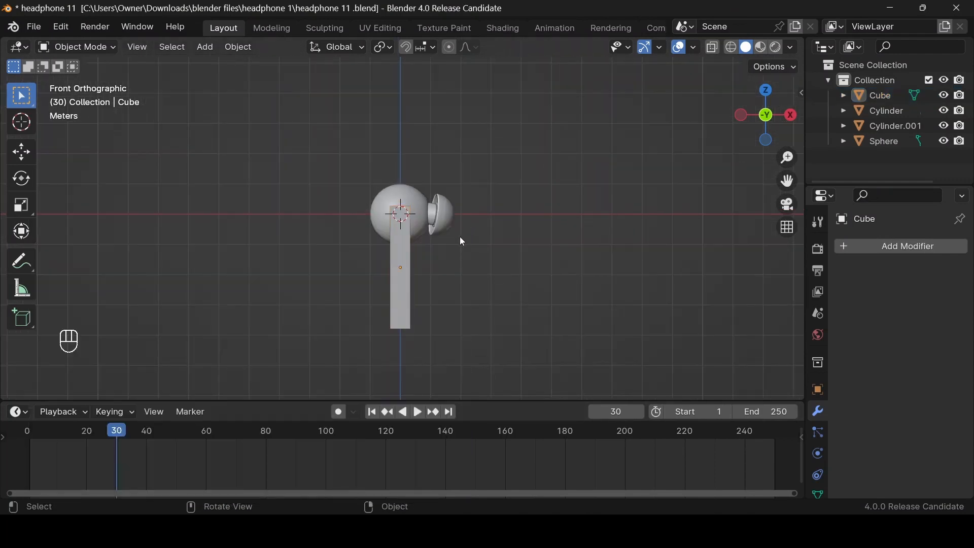
pyautogui.click(413, 280)
pyautogui.press('s')
pyautogui.press('z')
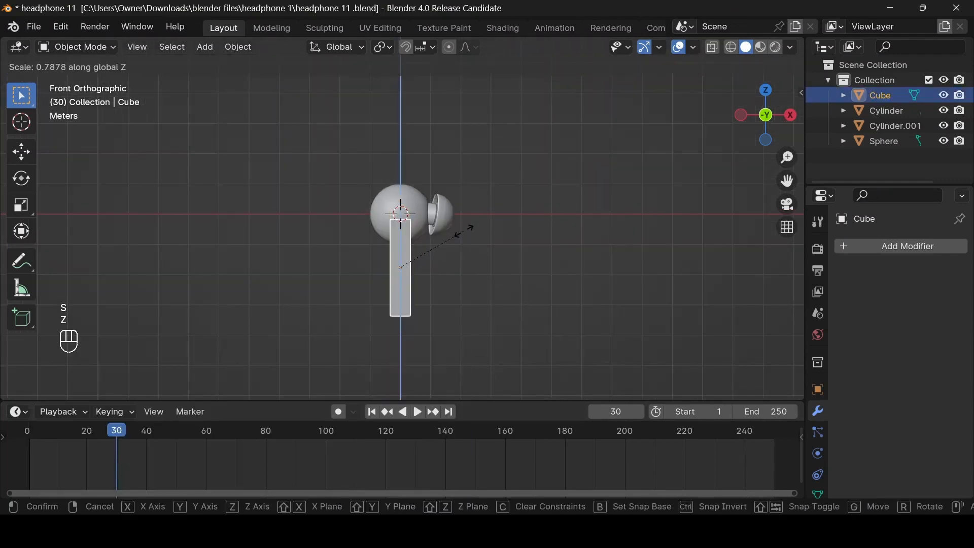
pyautogui.click(464, 249)
# Step: Lower the stem cube along Z so its top sits just below the body's centre, and compare it with the reference
pyautogui.scroll(2, 468, 249)
pyautogui.press('g')
pyautogui.press('z')
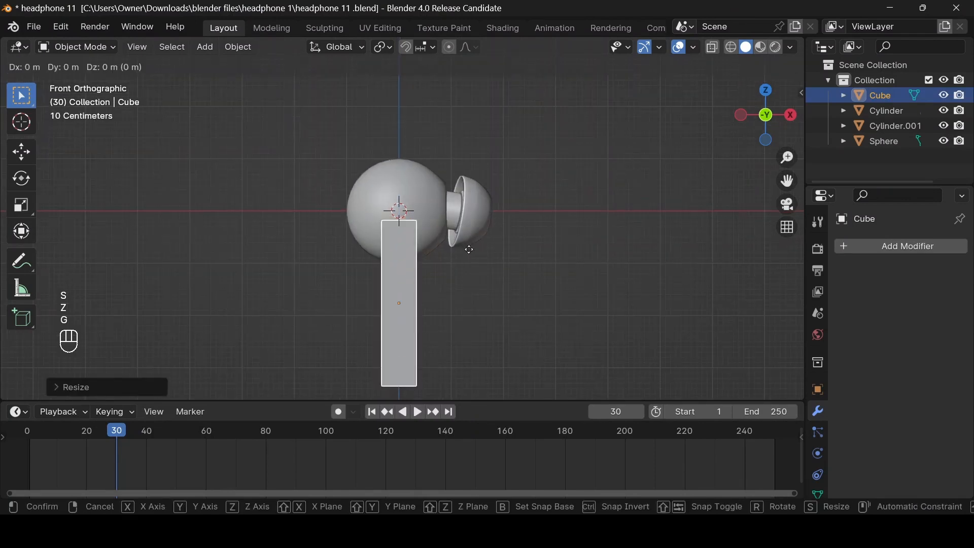
pyautogui.click(470, 258)
pyautogui.hotkey('alt', 'Tab')
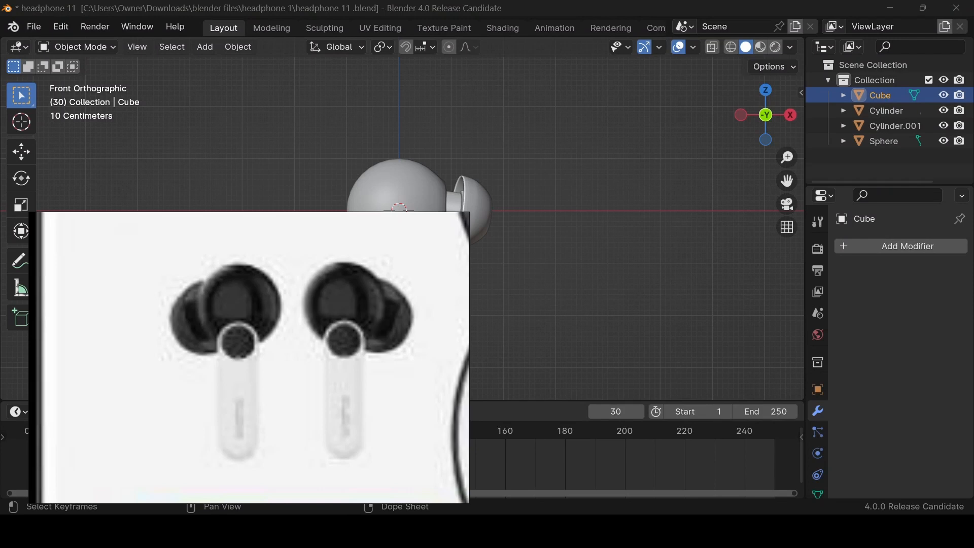
pyautogui.hotkey('alt', 'Tab')
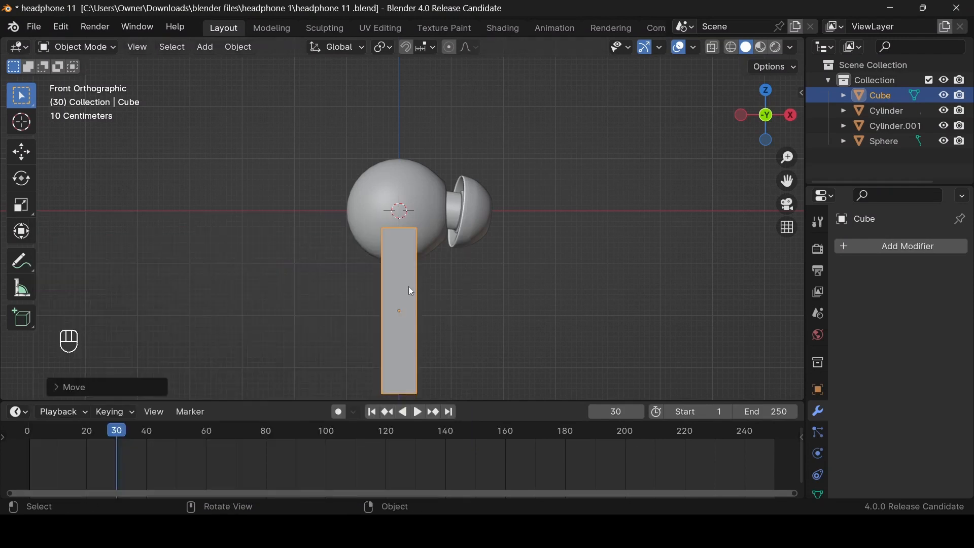
# Step: Shift the stem cube slightly further down and widen it to about 1.1 times along X
pyautogui.press('g')
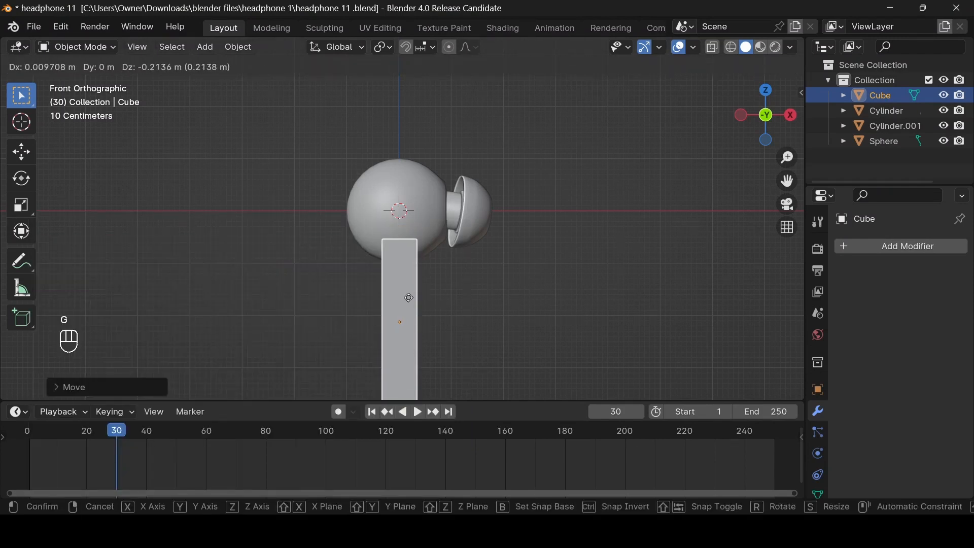
pyautogui.click(412, 295)
pyautogui.press('s')
pyautogui.press('x')
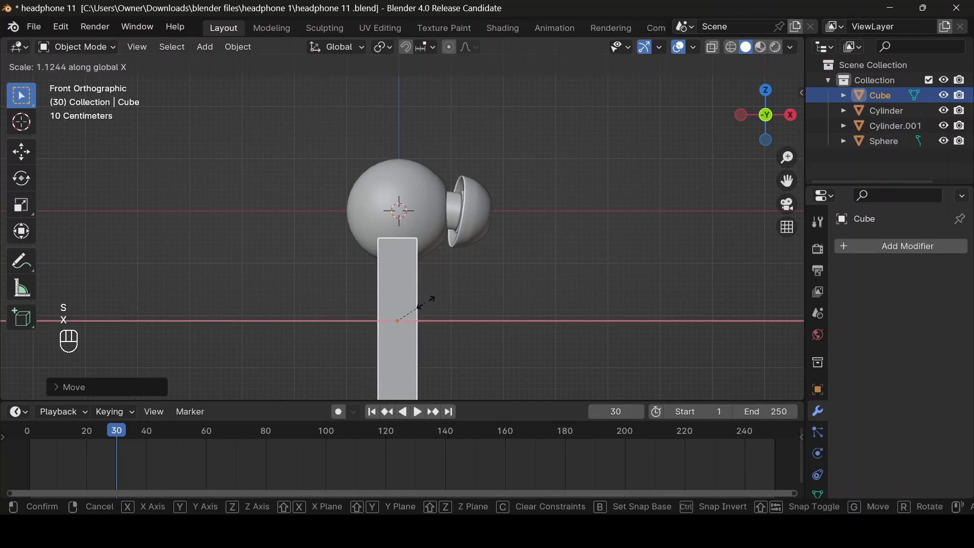
pyautogui.click(435, 296)
pyautogui.scroll(-4, 445, 284)
pyautogui.scroll(4, 445, 284)
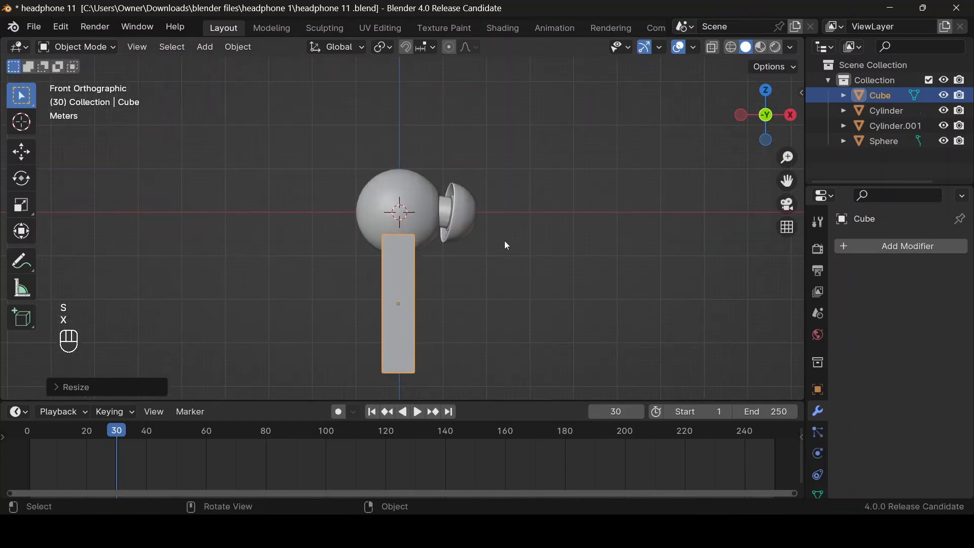
# Step: Raise the stem cube slightly along Z and check its placement against the reference image
pyautogui.press('g')
pyautogui.press('z')
pyautogui.click(480, 251)
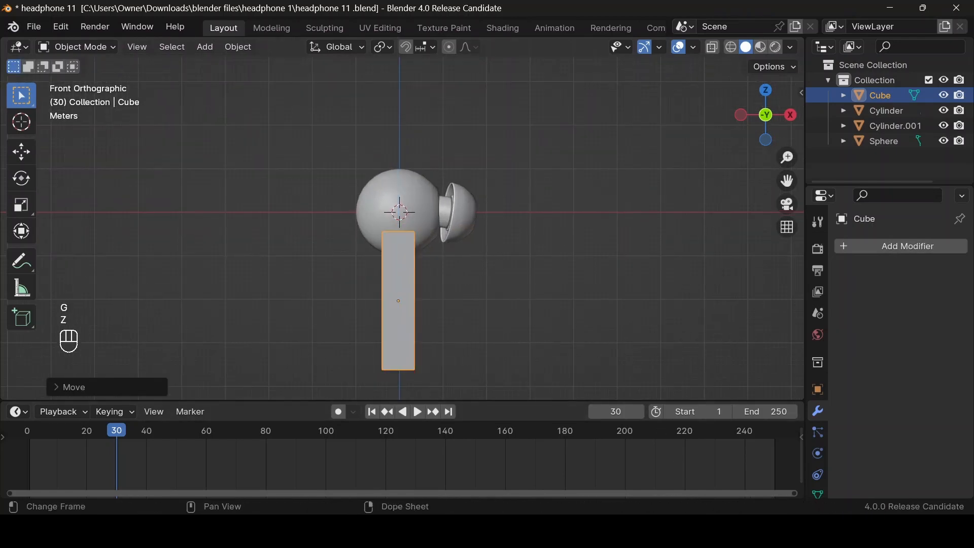
pyautogui.hotkey('alt', 'Tab')
pyautogui.hotkey('alt', 'Tab')
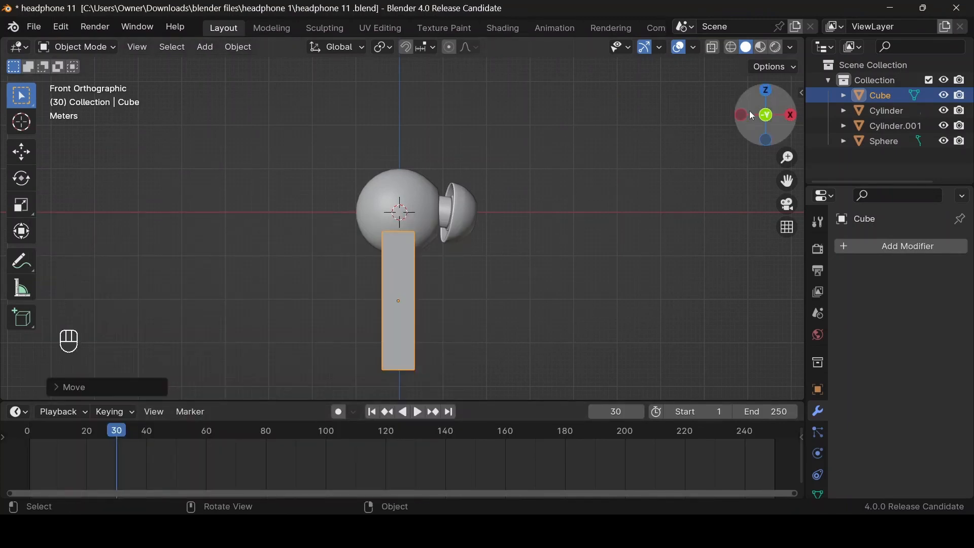
# Step: Thin the stem cube to about a fifth of its depth along Y and move it about 0.6 m along negative Y
pyautogui.moveTo(764, 114); pyautogui.dragTo(844, 122)
pyautogui.press('s')
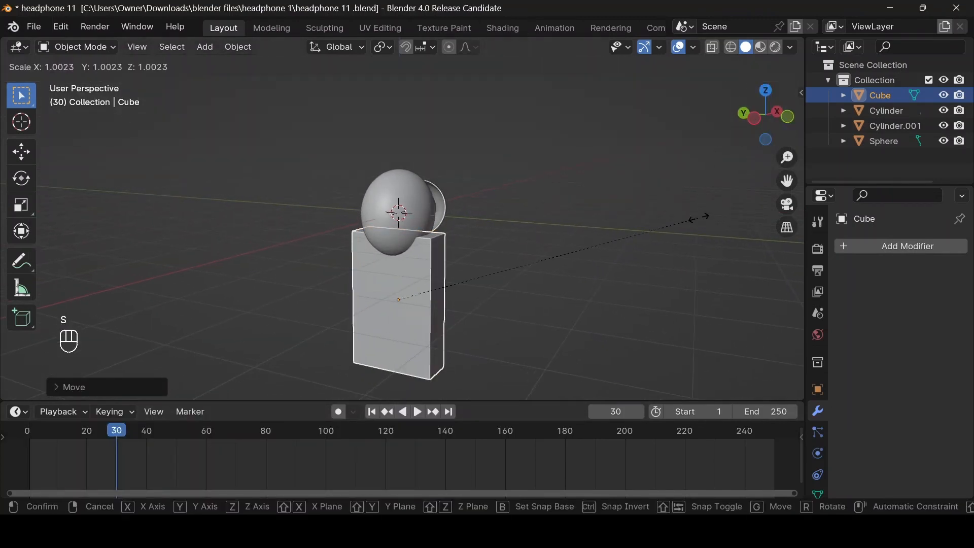
pyautogui.press('y')
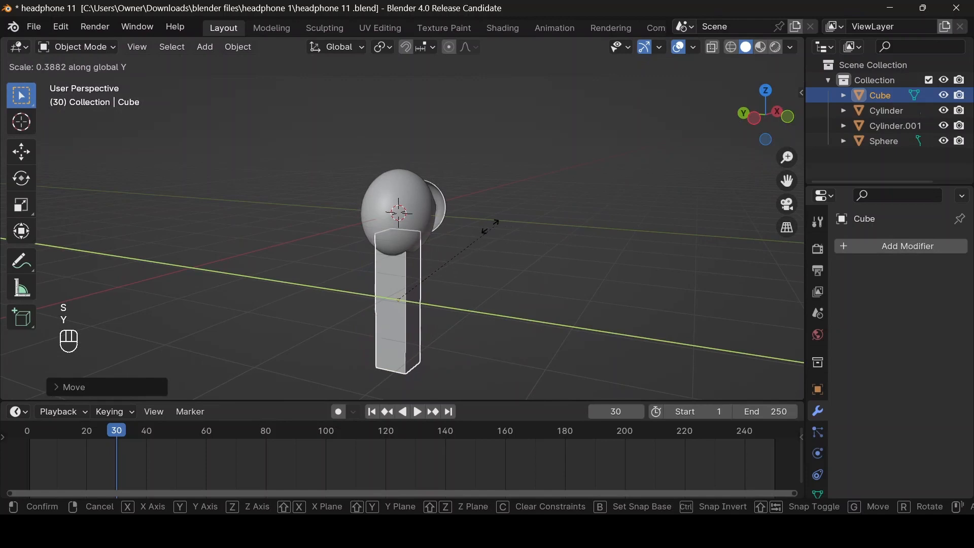
pyautogui.click(432, 244)
pyautogui.press('g')
pyautogui.press('y')
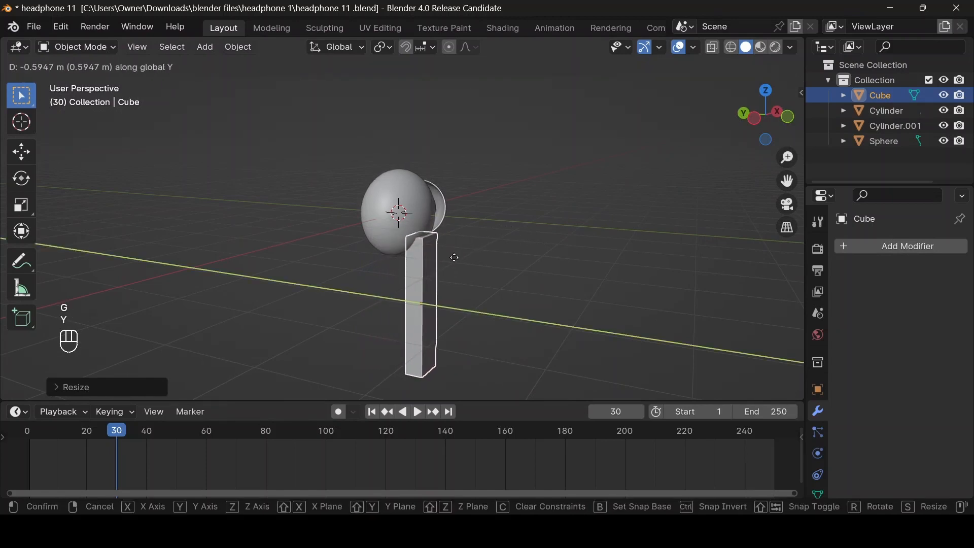
pyautogui.click(479, 281)
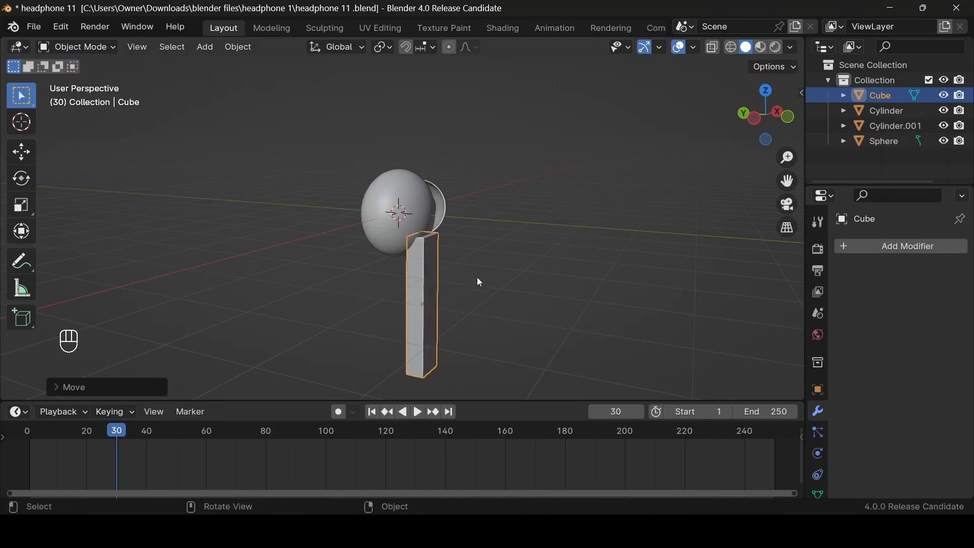
# Step: Examine the reference images for the stem's thickness and how it joins the earbud body
pyautogui.scroll(-5, 354, 299)
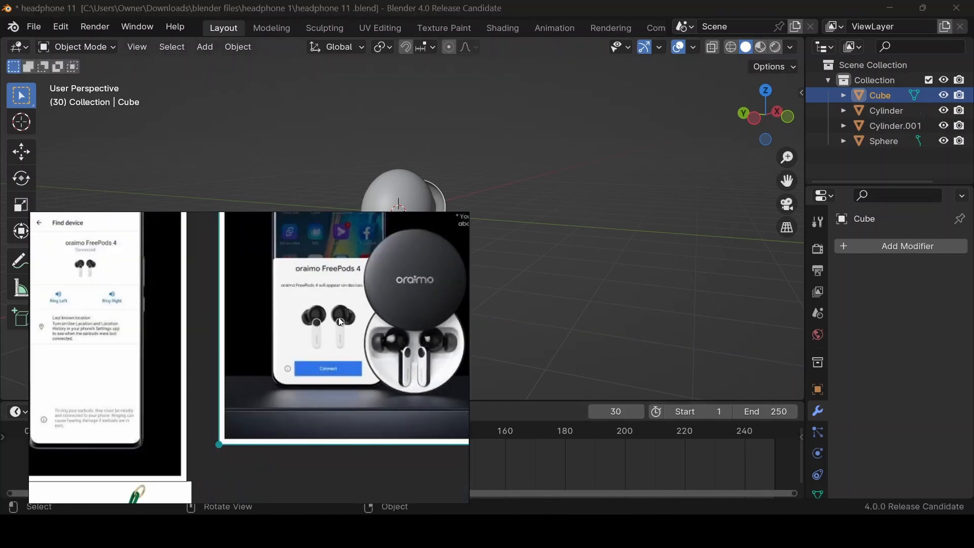
pyautogui.scroll(8, 428, 354)
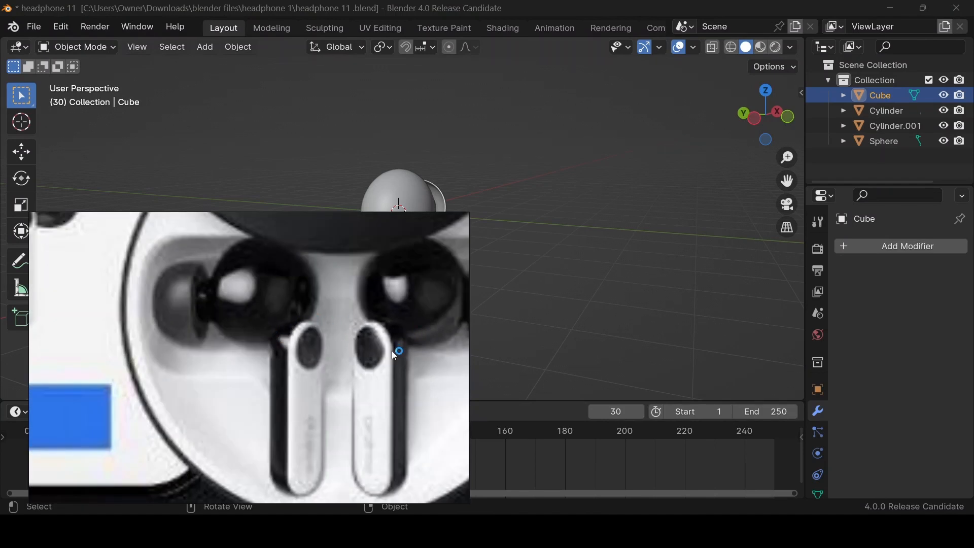
pyautogui.scroll(-6, 396, 352)
pyautogui.scroll(8, 306, 359)
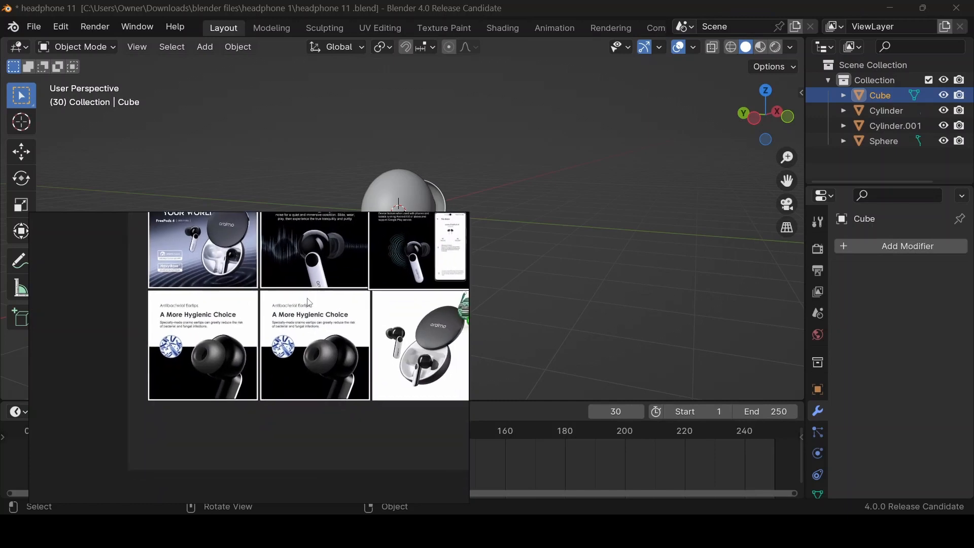
pyautogui.scroll(6, 318, 294)
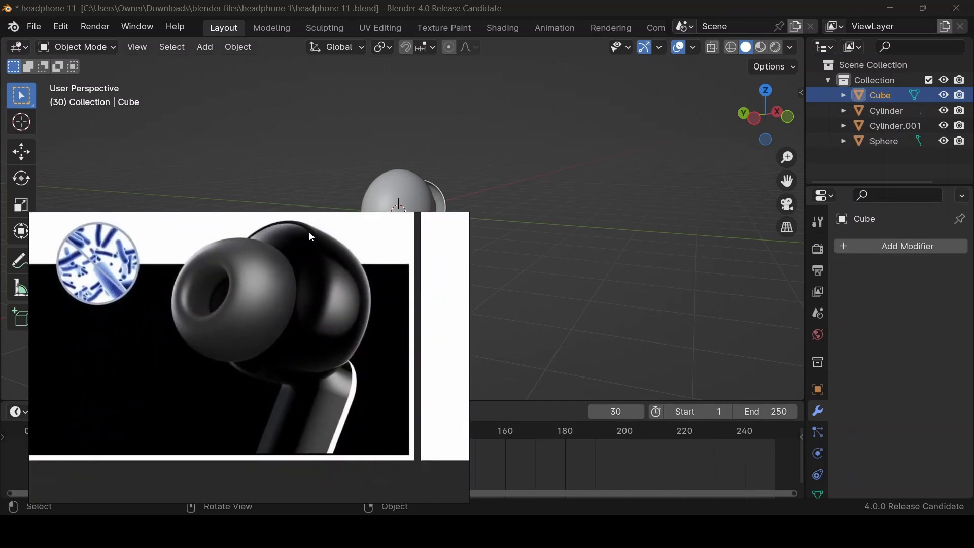
pyautogui.moveTo(321, 308); pyautogui.dragTo(338, 165, button='middle')
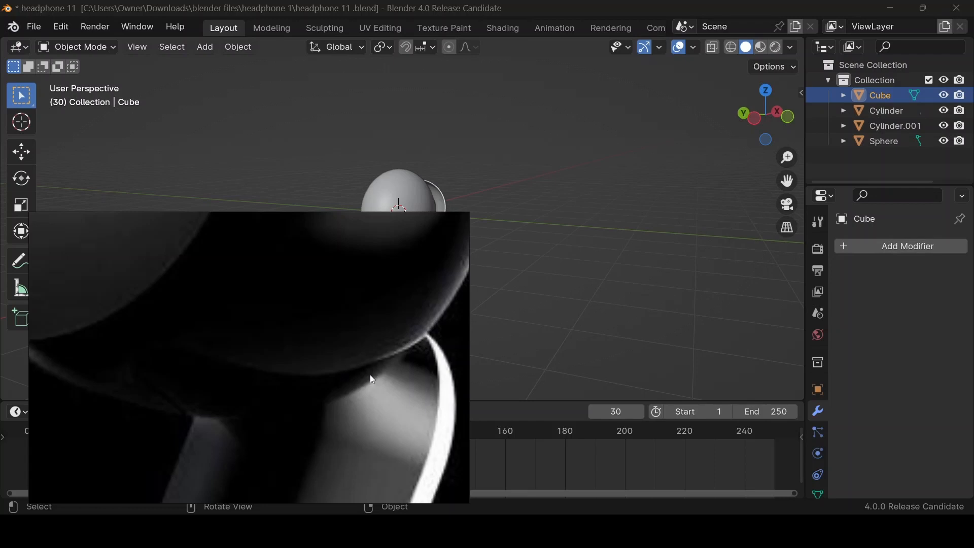
pyautogui.scroll(-1, 371, 373)
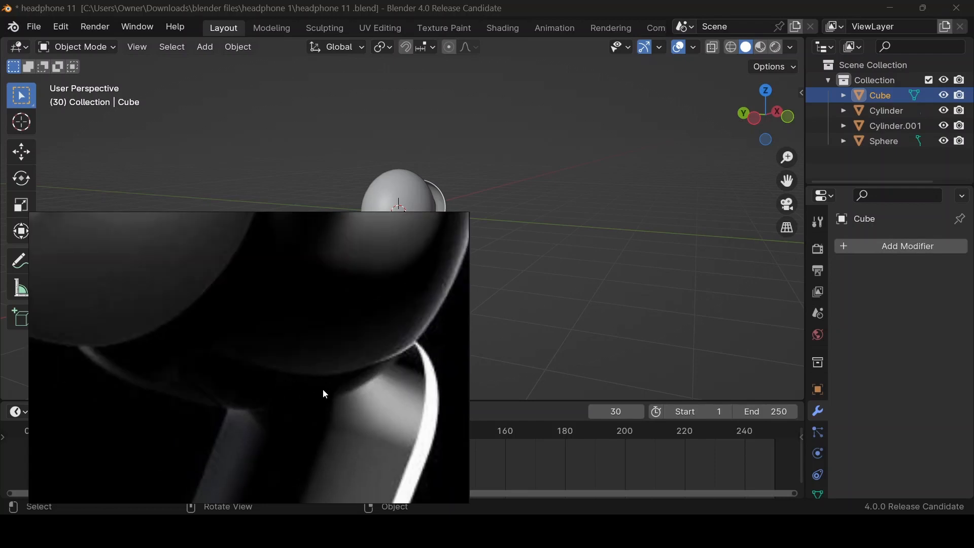
pyautogui.scroll(-1, 363, 363)
pyautogui.scroll(-5, 654, 202)
pyautogui.scroll(-5, 308, 327)
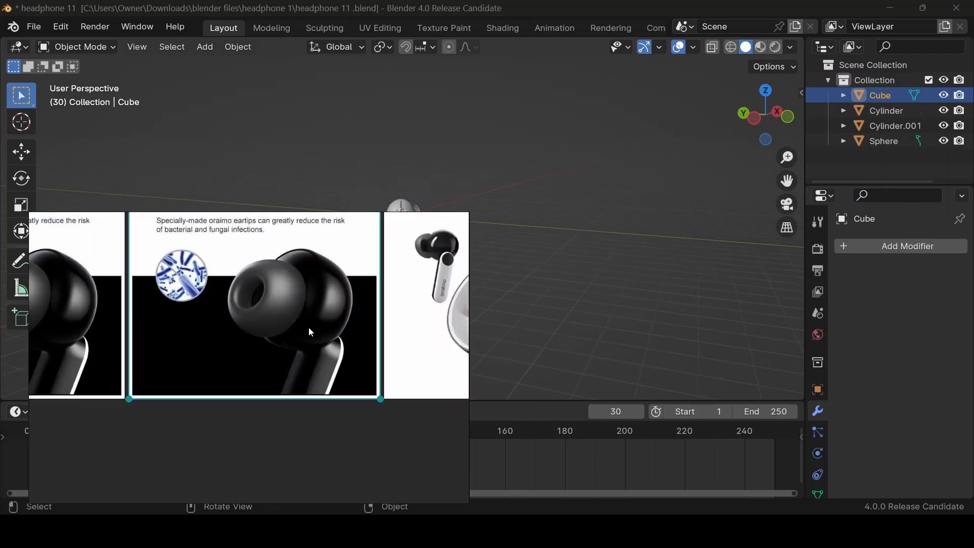
pyautogui.click(676, 191)
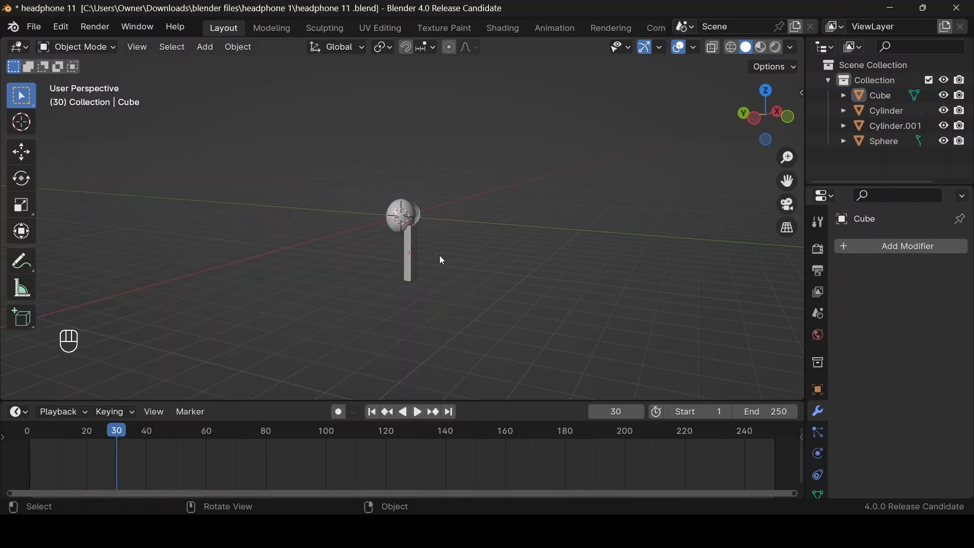
# Step: Nudge the stem cube about 0.04 m along negative Y and thin it slightly along Y
pyautogui.click(412, 247)
pyautogui.scroll(5, 411, 248)
pyautogui.press('g')
pyautogui.press('y')
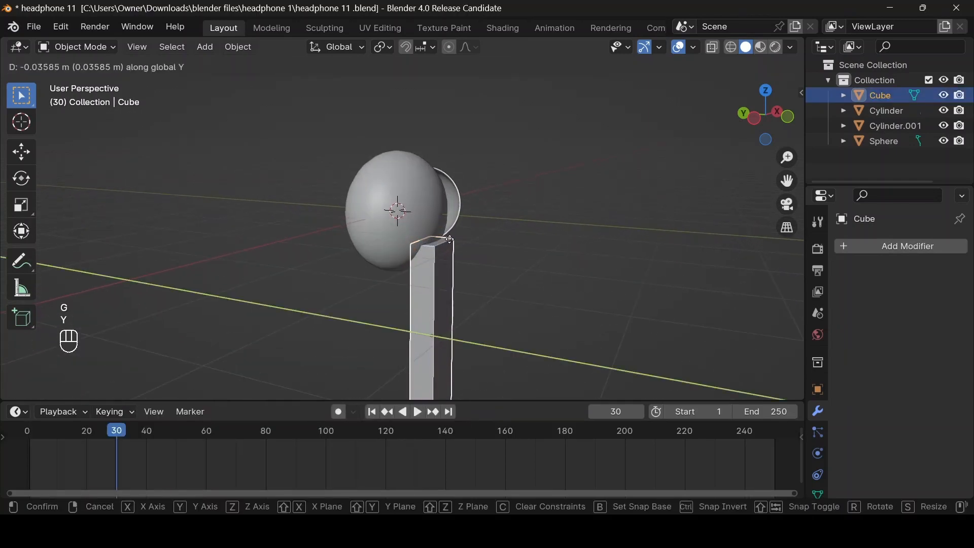
pyautogui.click(450, 240)
pyautogui.press('s')
pyautogui.press('y')
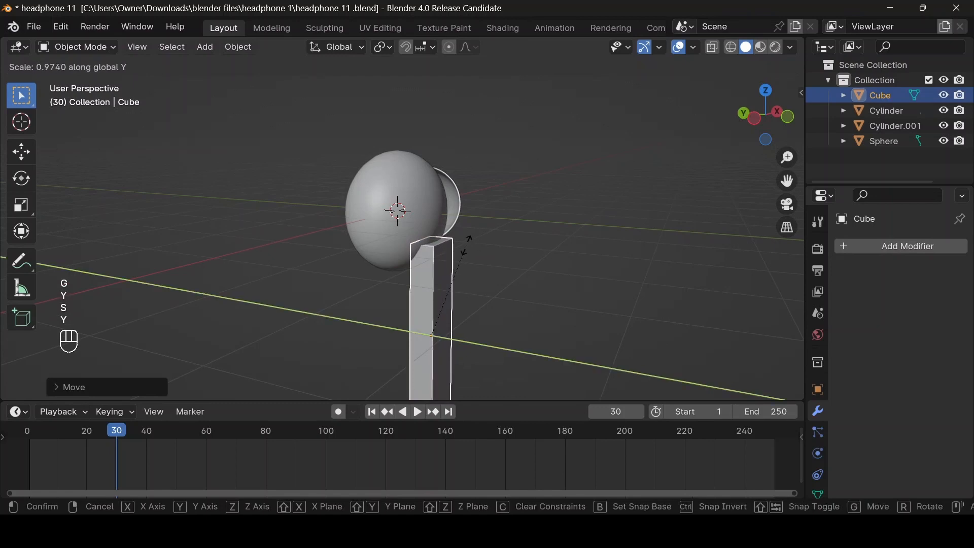
pyautogui.click(464, 252)
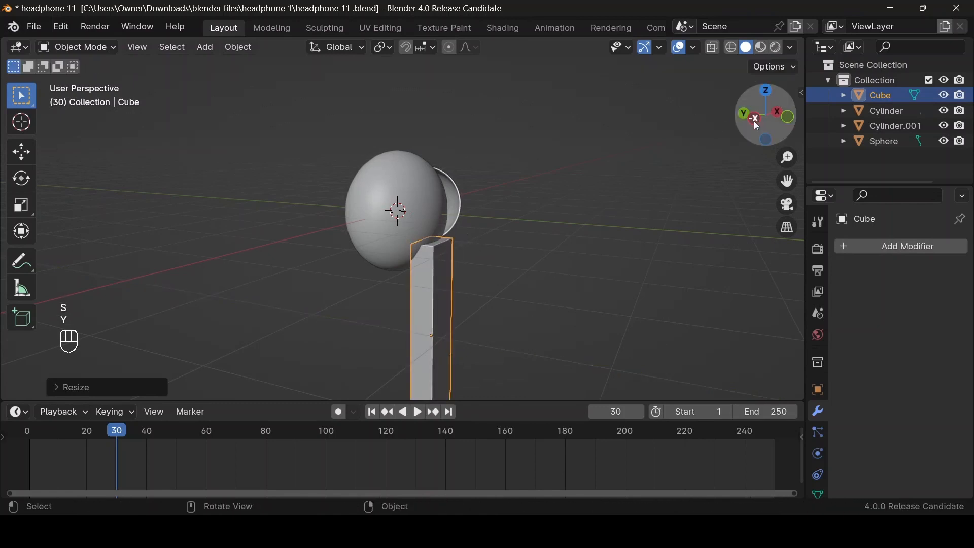
# Step: Narrow the stem cube slightly along X and check its width from the front
pyautogui.moveTo(753, 121); pyautogui.dragTo(673, 182)
pyautogui.press('s')
pyautogui.press('x')
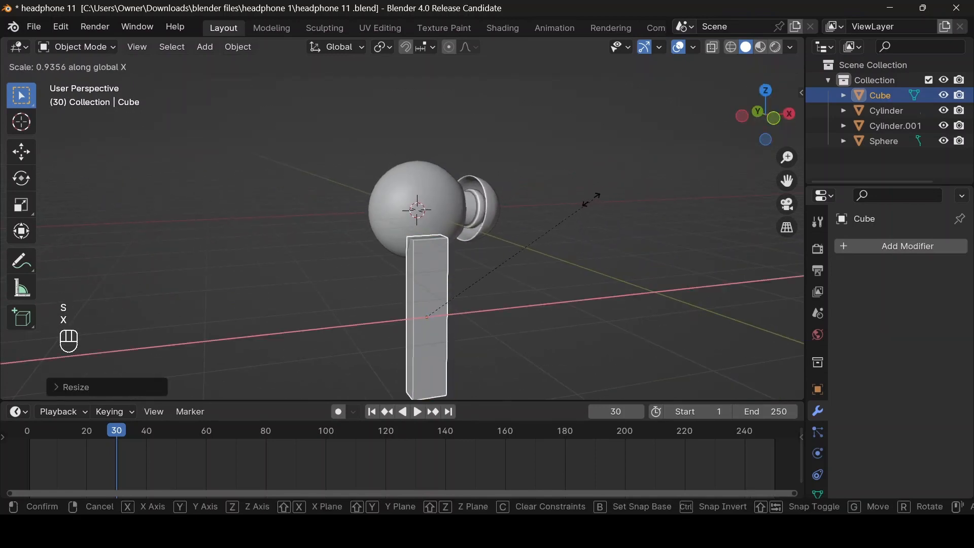
pyautogui.click(613, 189)
pyautogui.click(771, 118)
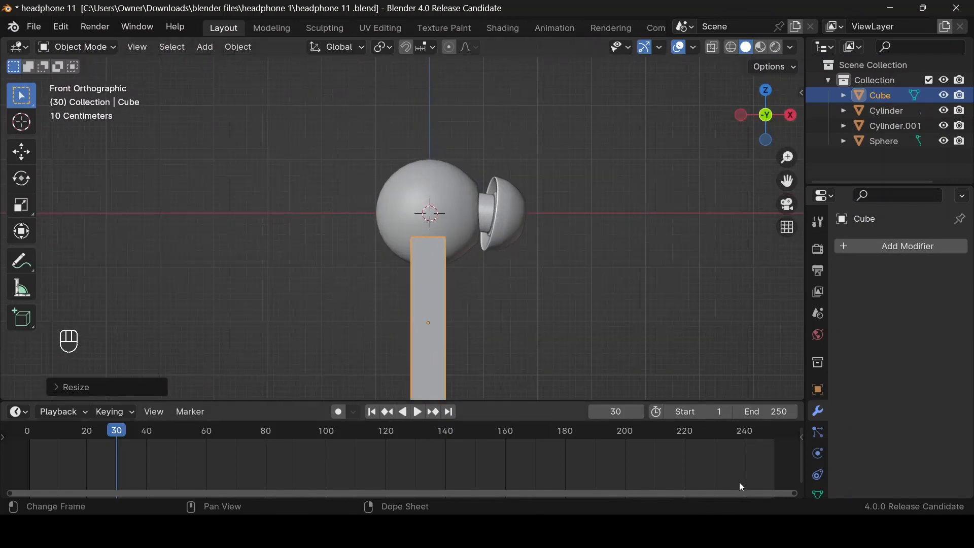
# Step: Examine the stem's outline and rounded ends in the reference image of the earbuds beside their charging case
pyautogui.hotkey('alt', 'Tab')
pyautogui.scroll(4, 385, 304)
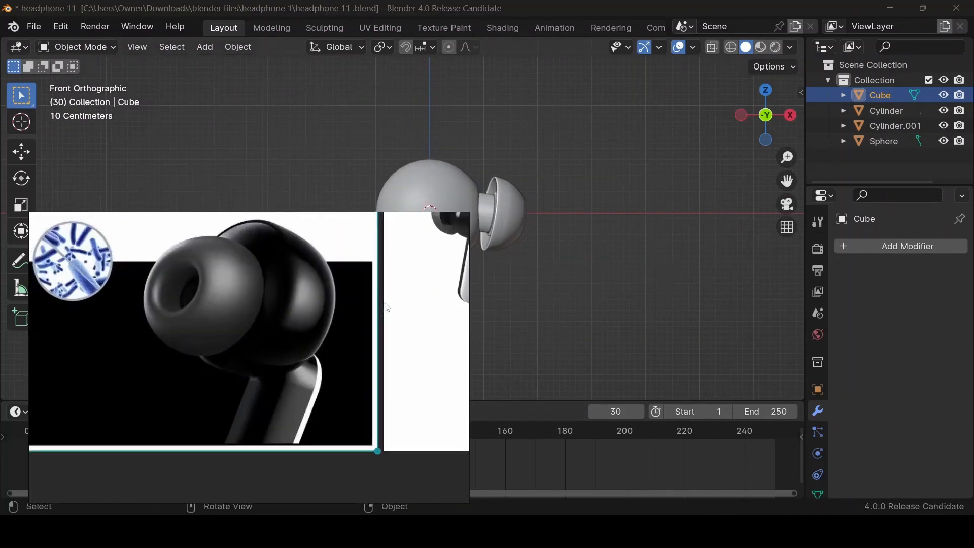
pyautogui.moveTo(395, 315); pyautogui.dragTo(185, 368, button='middle')
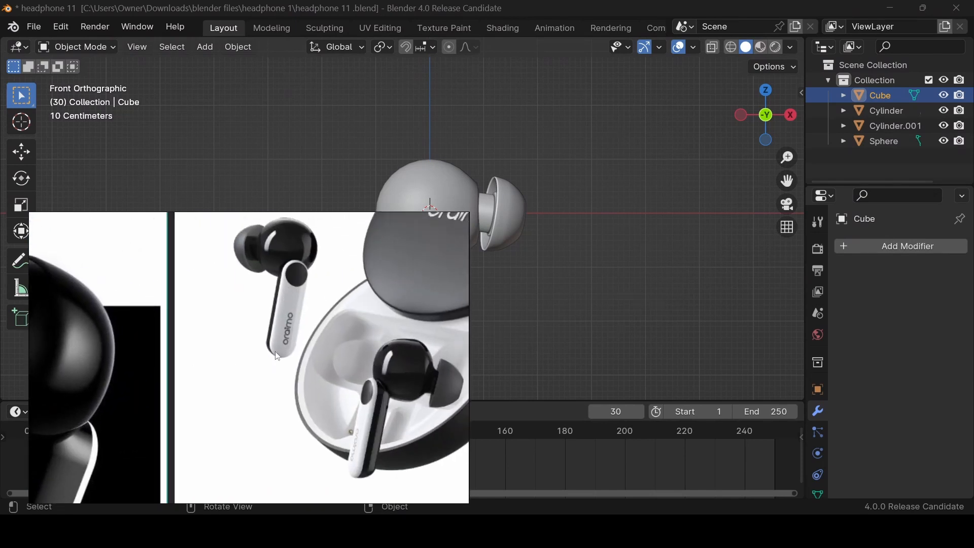
pyautogui.scroll(2, 290, 340)
pyautogui.scroll(-2, 290, 339)
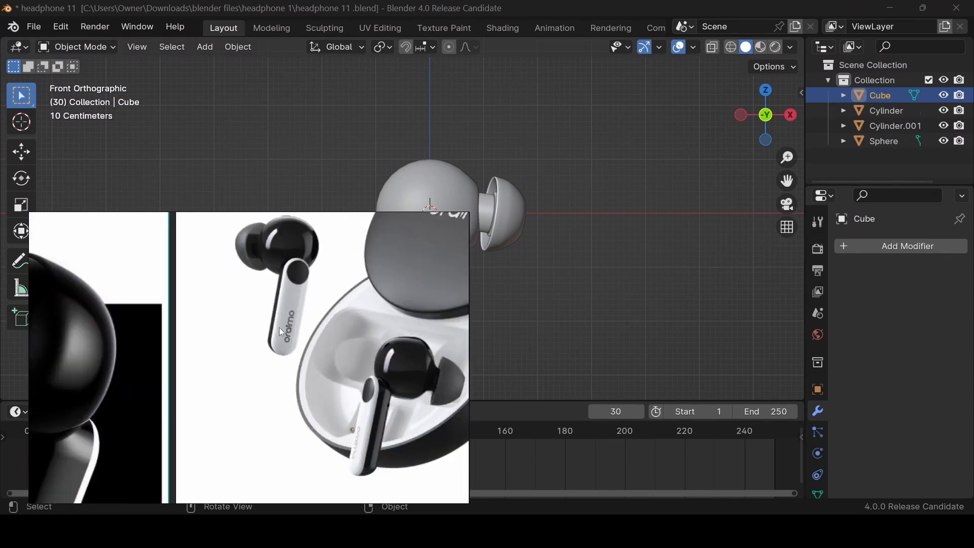
pyautogui.click(475, 286)
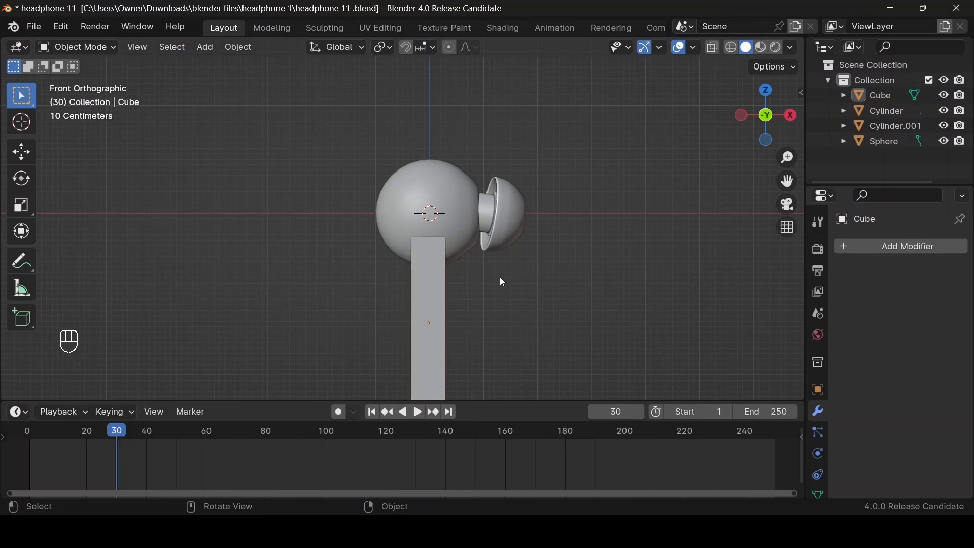
pyautogui.click(440, 288)
pyautogui.hotkey('alt', 'Tab')
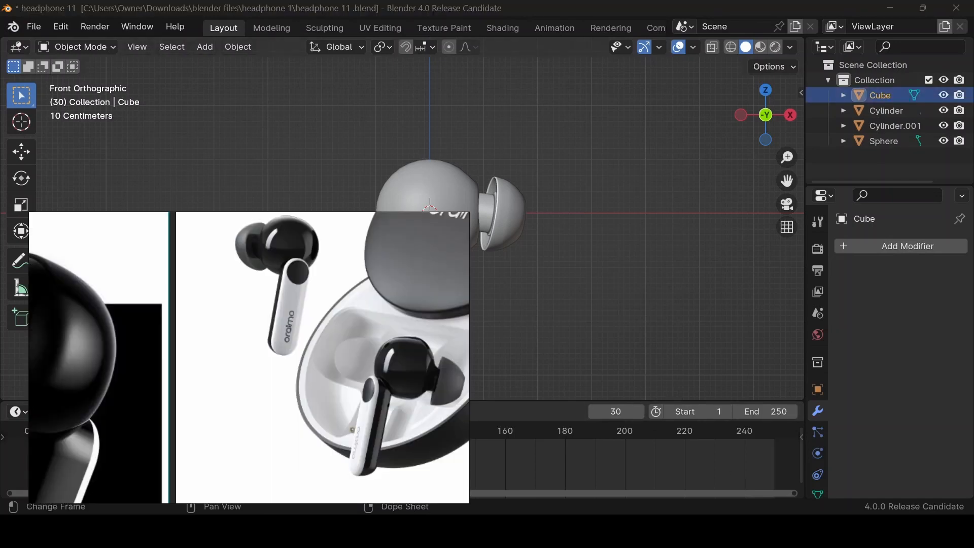
# Step: Widen the stem cube slightly along X and apply its scale
pyautogui.hotkey('alt', 'Tab')
pyautogui.press('s')
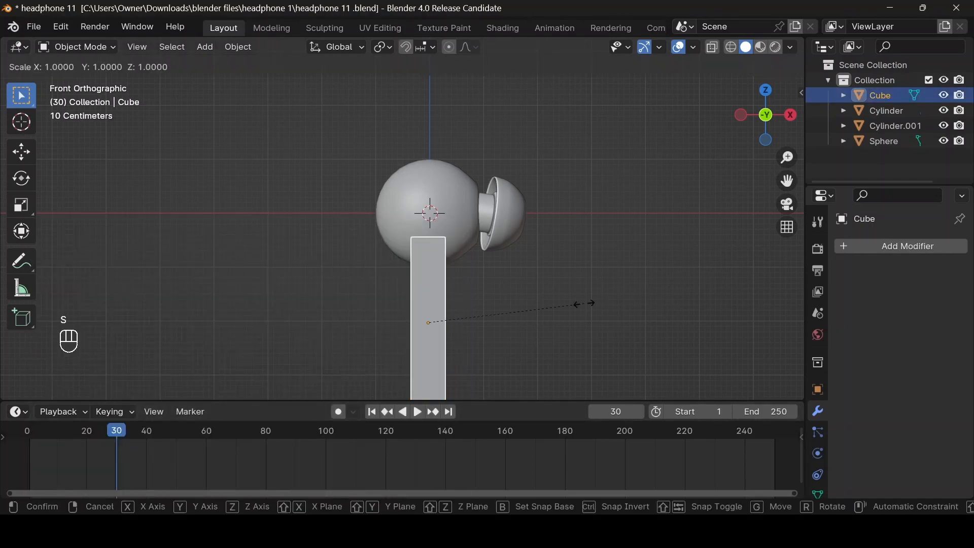
pyautogui.press('x')
pyautogui.click(590, 305)
pyautogui.scroll(-3, 583, 299)
pyautogui.hotkey('ctrl', 'a')
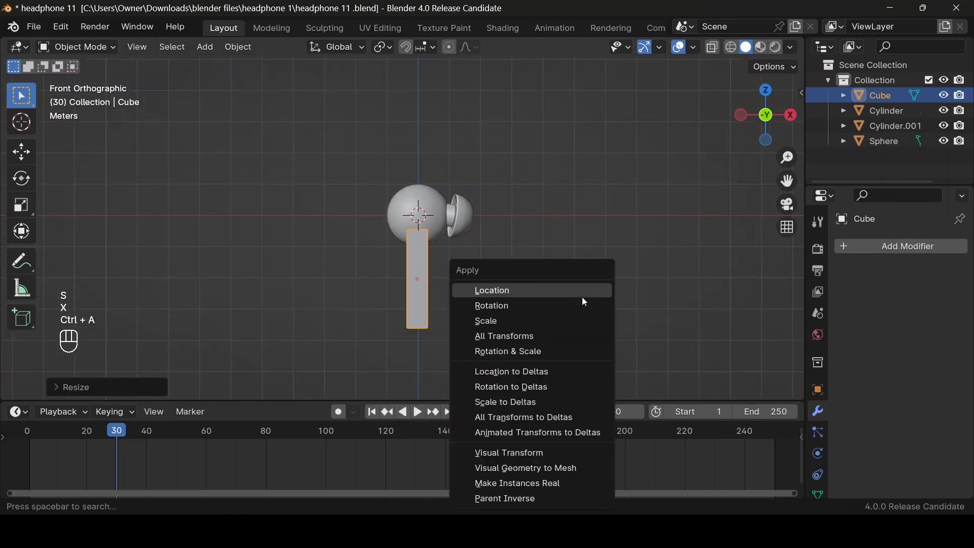
pyautogui.click(564, 324)
# Step: Bevel the four short corner edges at the stem's upper and lower ends with 6 segments and a width of about 0.237 m
pyautogui.scroll(6, 497, 269)
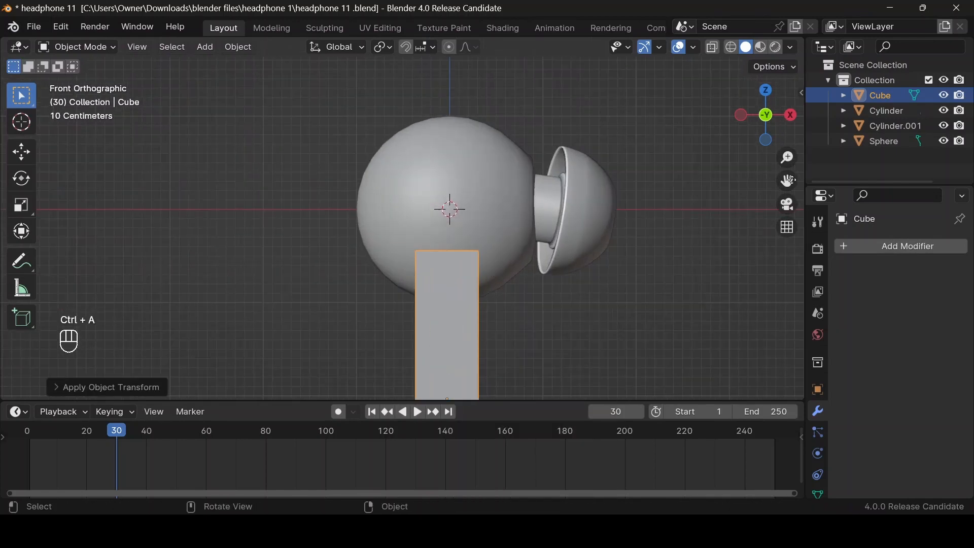
pyautogui.moveTo(787, 181); pyautogui.dragTo(766, 87)
pyautogui.moveTo(765, 123); pyautogui.dragTo(803, 136)
pyautogui.press('Tab')
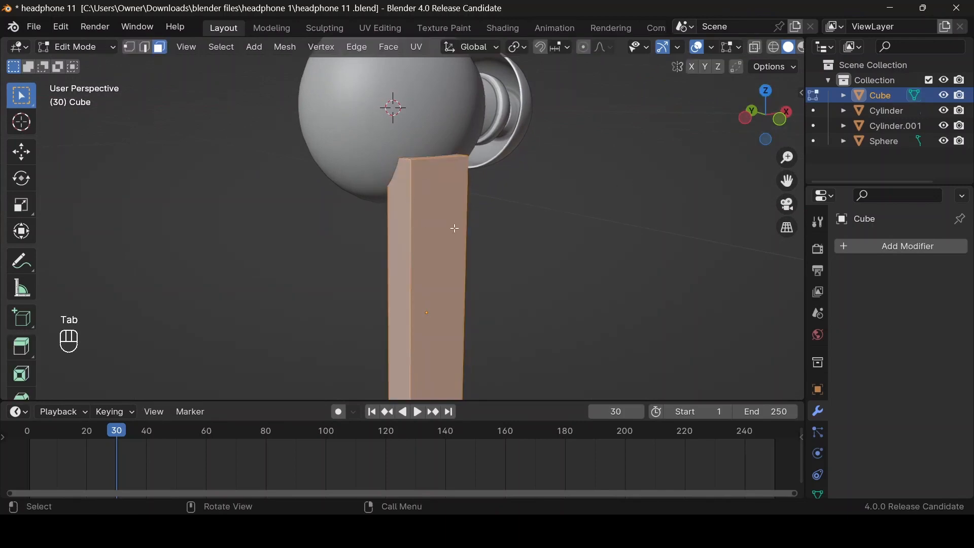
pyautogui.hotkey('alt', 'z')
pyautogui.moveTo(385, 170); pyautogui.dragTo(389, 160, button='middle')
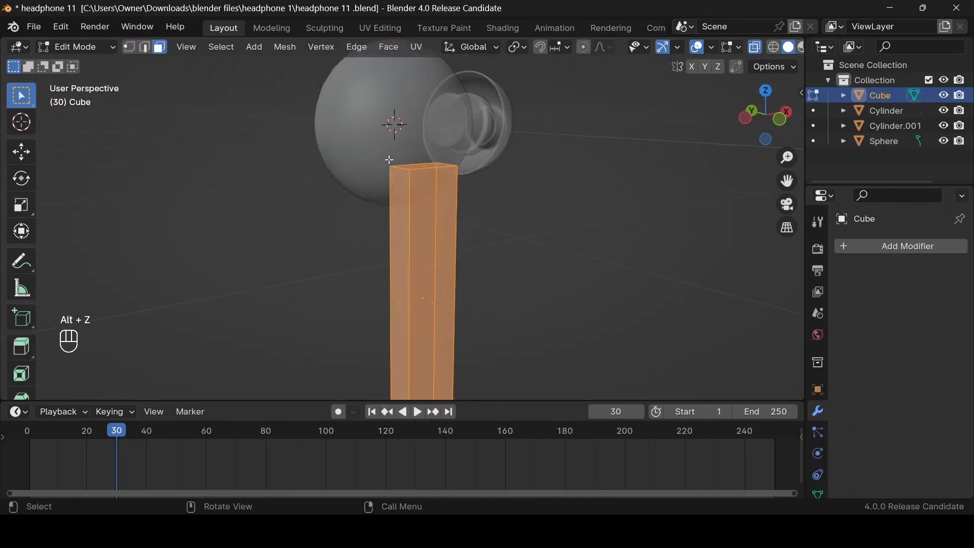
pyautogui.press('2')
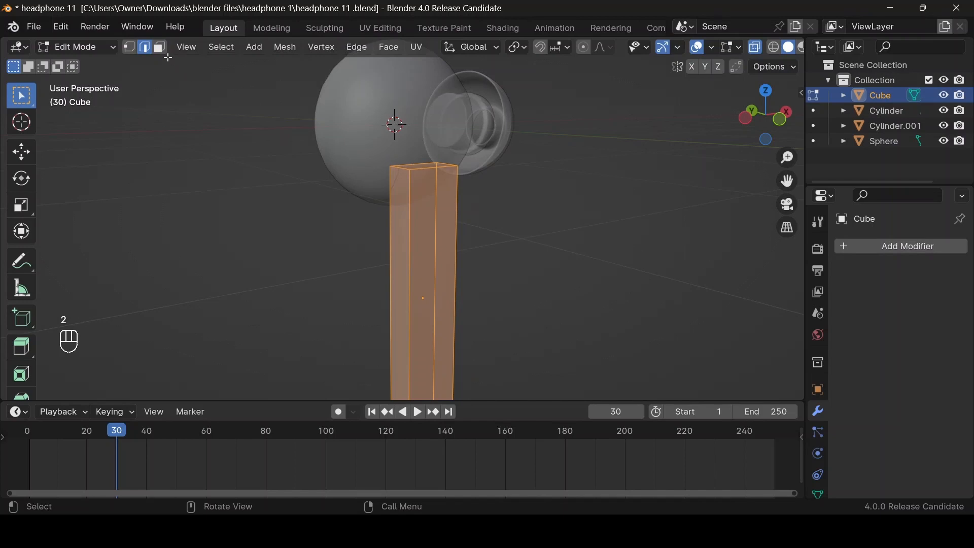
pyautogui.click(401, 172)
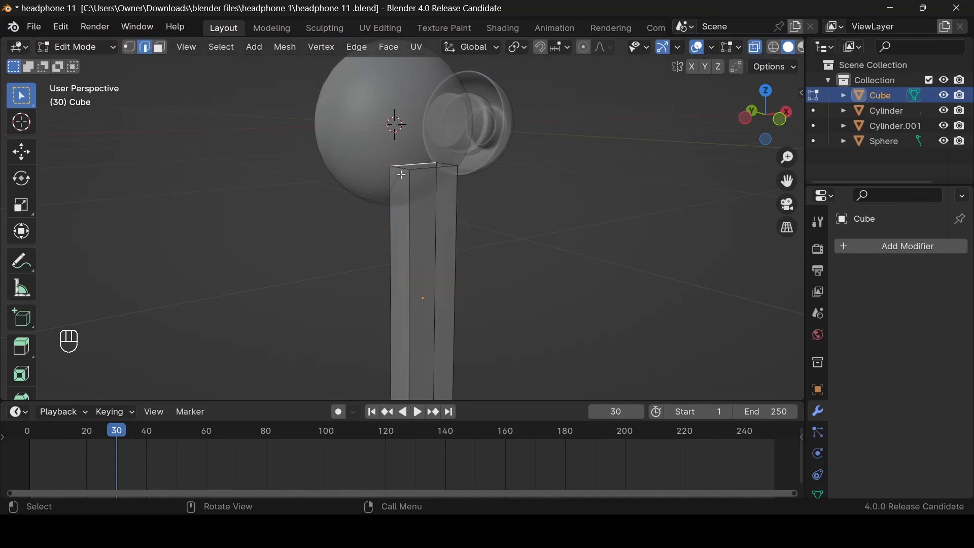
pyautogui.keyDown('shift'); pyautogui.click(440, 164); pyautogui.keyUp('shift')
pyautogui.moveTo(788, 181); pyautogui.dragTo(765, 32)
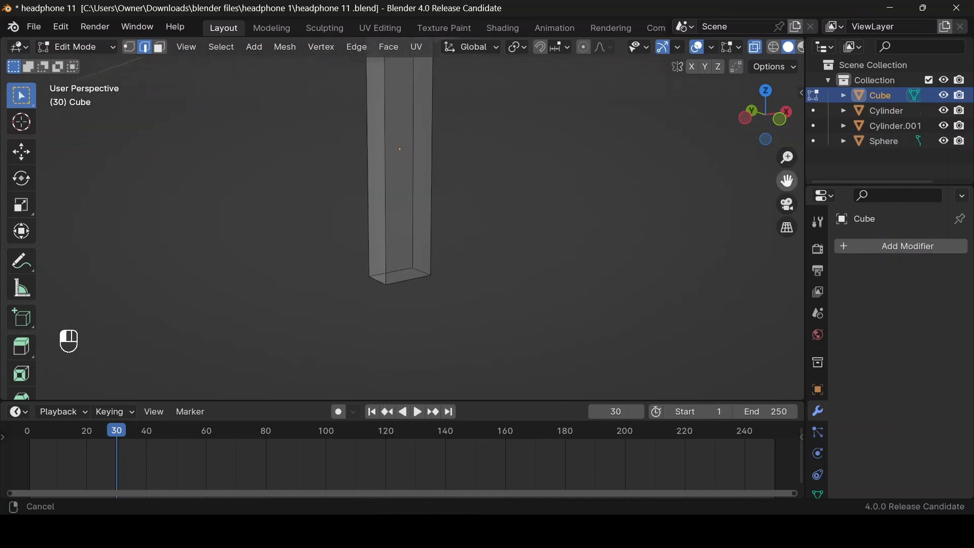
pyautogui.keyDown('shift'); pyautogui.click(373, 282); pyautogui.keyUp('shift')
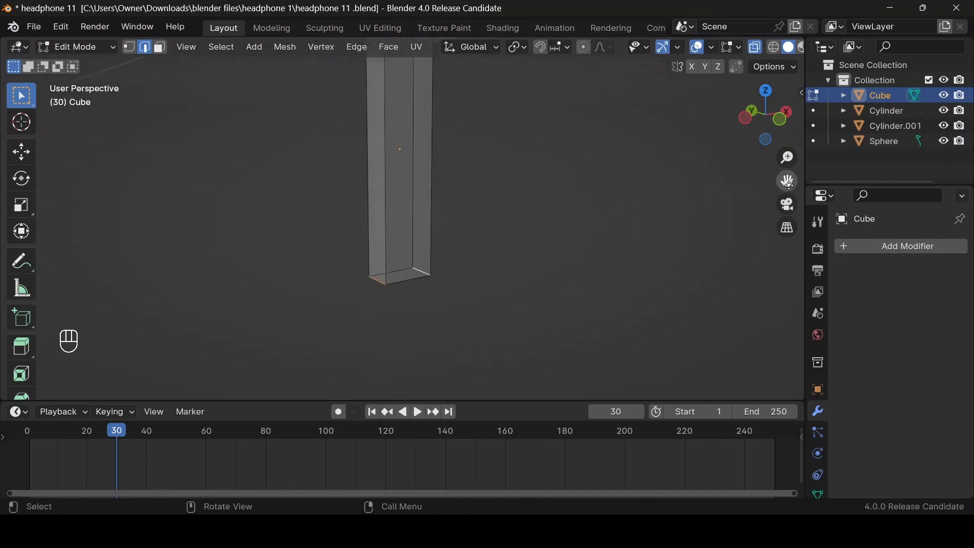
pyautogui.moveTo(788, 181); pyautogui.dragTo(786, 267)
pyautogui.hotkey('alt', 'z')
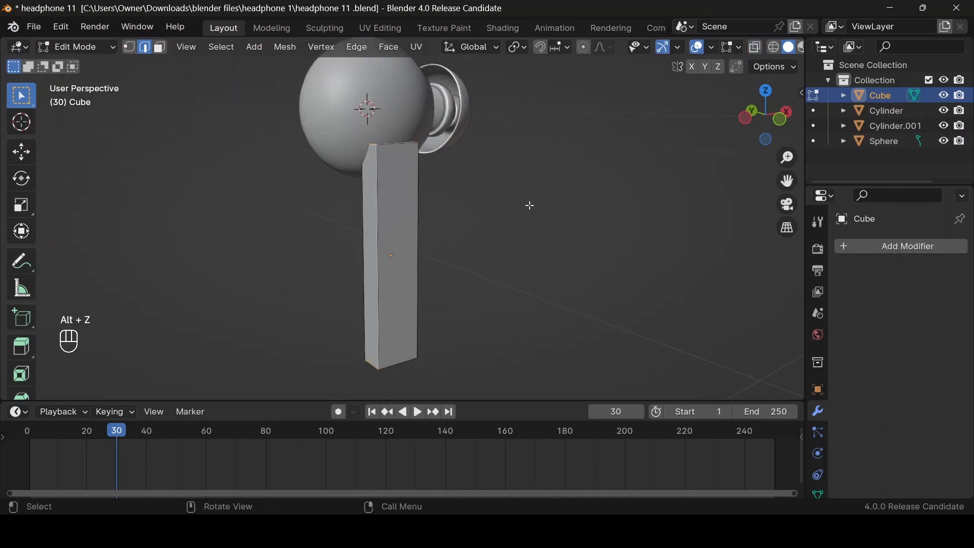
pyautogui.moveTo(530, 206); pyautogui.dragTo(531, 209, button='middle')
pyautogui.hotkey('ctrl', 'b')
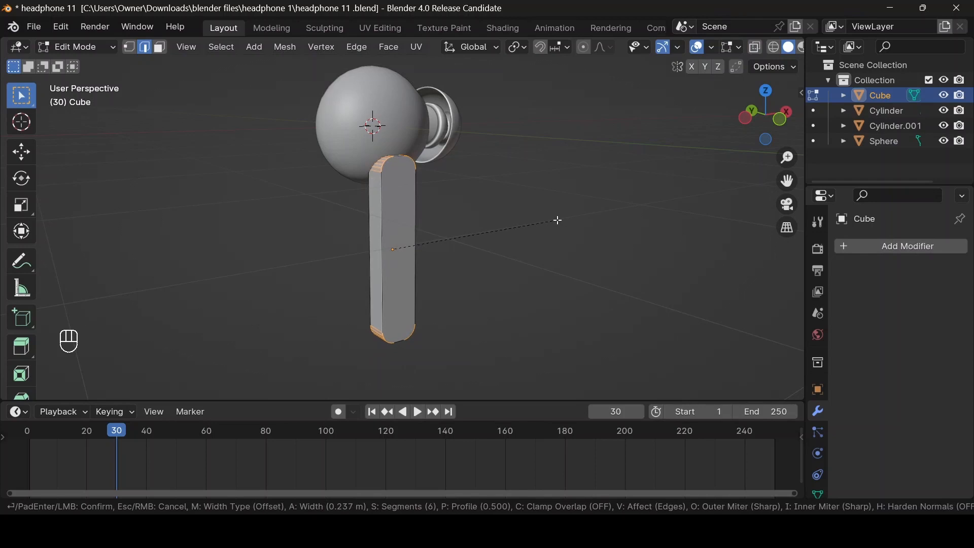
pyautogui.click(557, 221)
pyautogui.moveTo(777, 114); pyautogui.dragTo(392, 155)
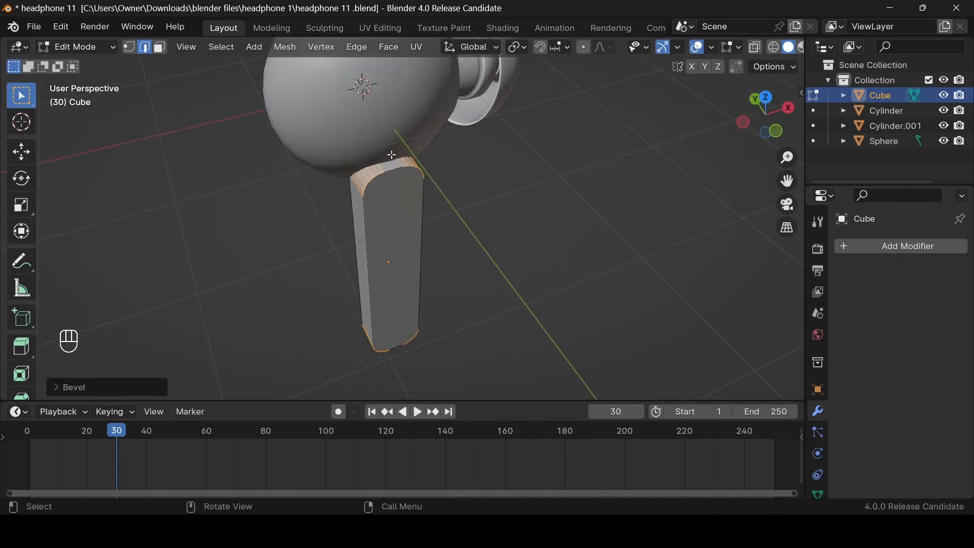
pyautogui.scroll(3, 404, 196)
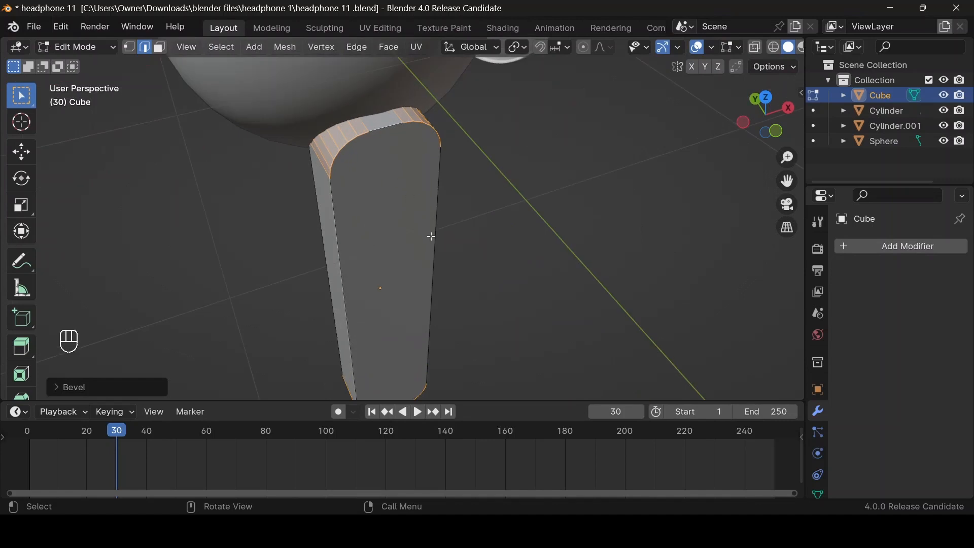
pyautogui.click(76, 387)
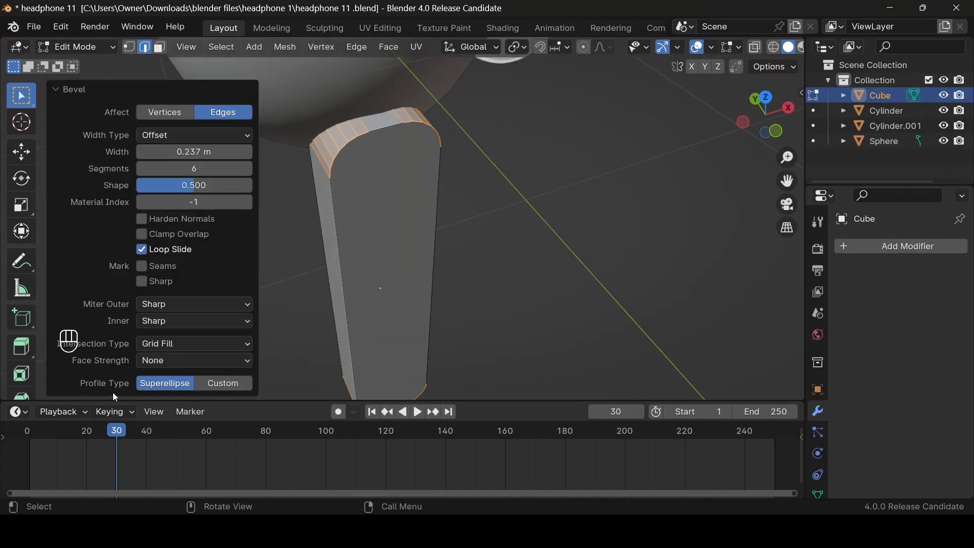
pyautogui.press('Tab')
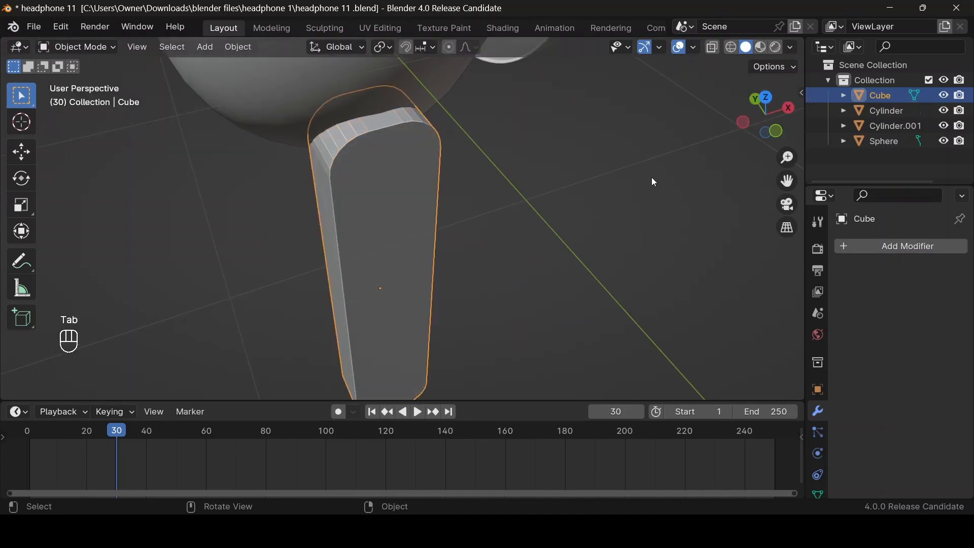
# Step: Add a Bevel modifier to the stem with an amount of about 0.073 m and 2 segments
pyautogui.scroll(-4, 652, 179)
pyautogui.moveTo(756, 121); pyautogui.dragTo(786, 89)
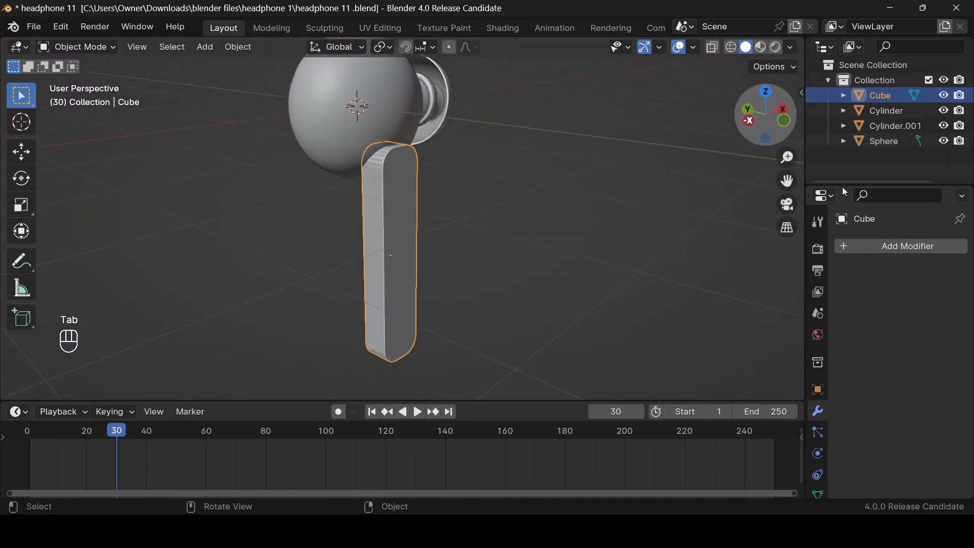
pyautogui.click(926, 252)
pyautogui.click(922, 248)
pyautogui.write('be')
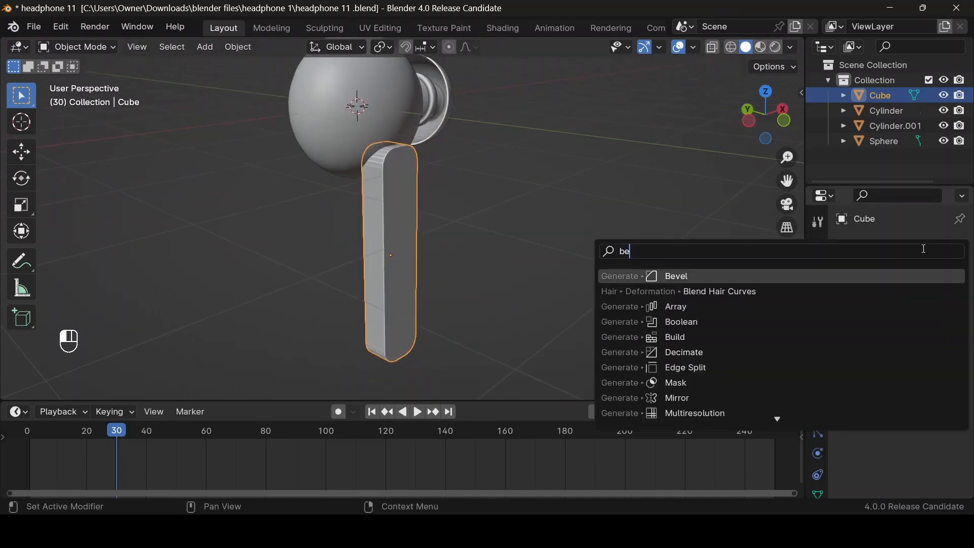
pyautogui.press('Return')
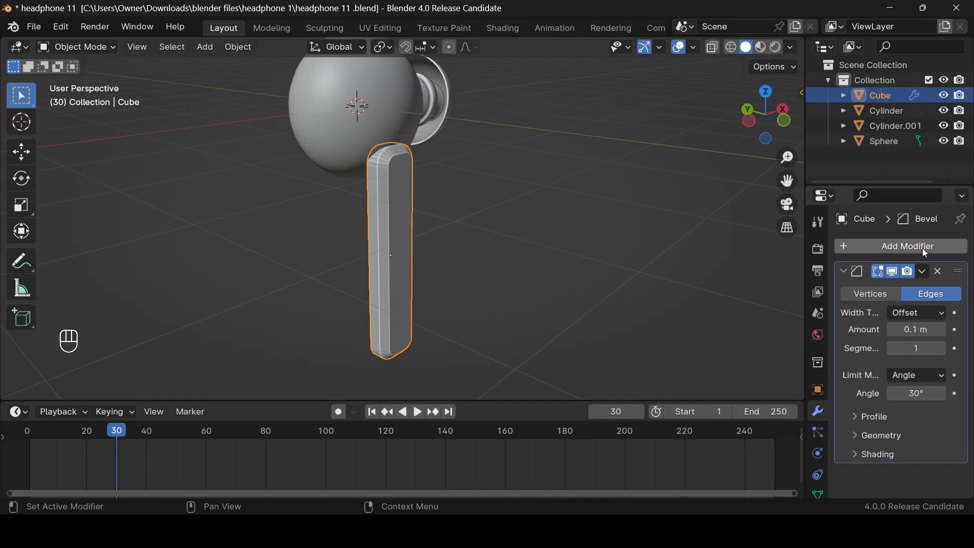
pyautogui.moveTo(916, 330)
pyautogui.keyDown('shift'); pyautogui.mouseDown()
pyautogui.moveTo(895, 330)
pyautogui.moveTo(904, 330)
pyautogui.mouseUp(); pyautogui.keyUp('shift')
pyautogui.click(945, 349)
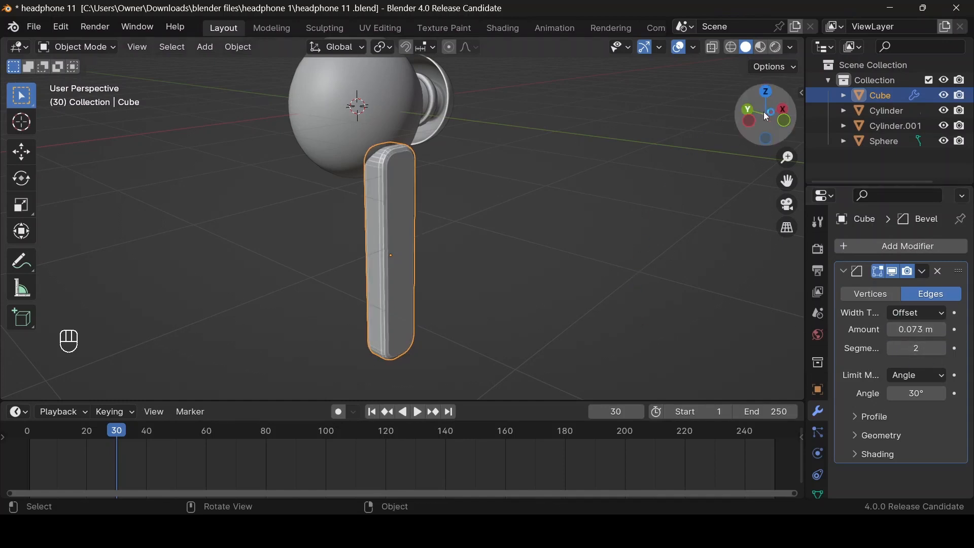
# Step: Shade the stem smooth and compare its front outline with the stem in the earbud reference image
pyautogui.moveTo(766, 116); pyautogui.dragTo(745, 118)
pyautogui.rightClick(443, 226)
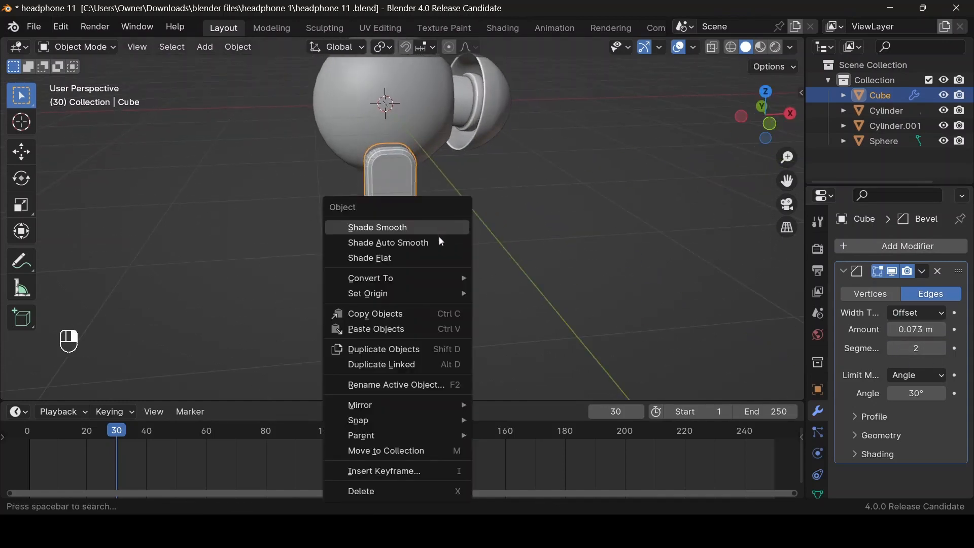
pyautogui.click(432, 229)
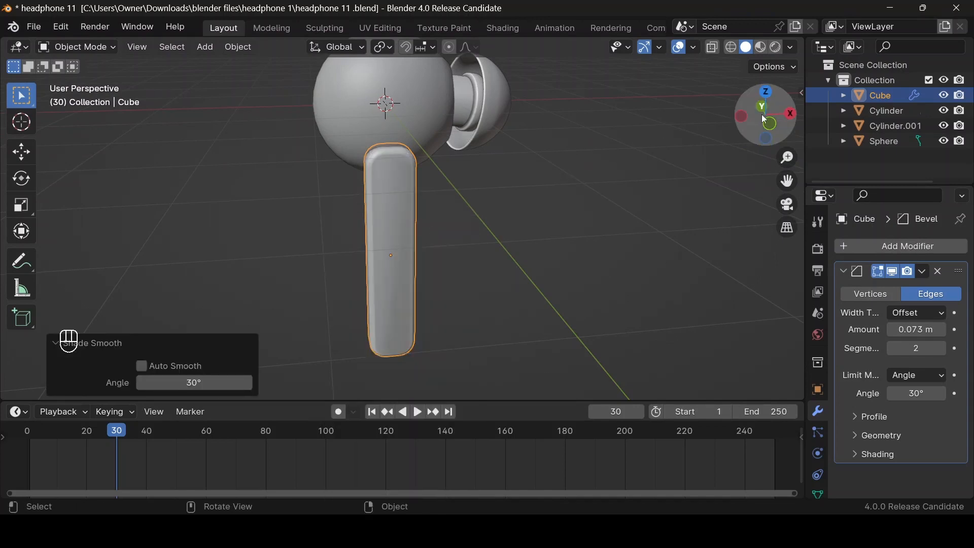
pyautogui.moveTo(762, 115)
pyautogui.mouseDown()
pyautogui.moveTo(737, 117)
pyautogui.moveTo(758, 117)
pyautogui.mouseUp()
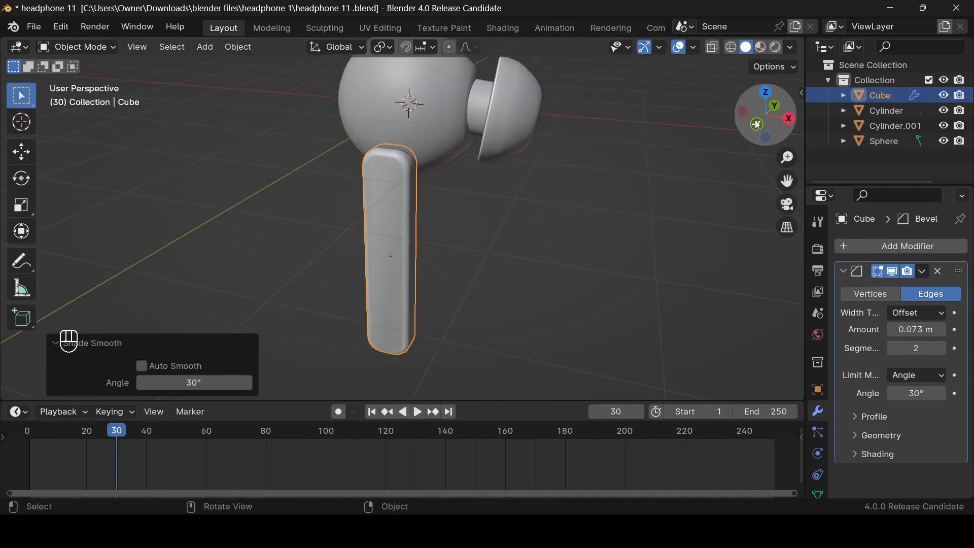
pyautogui.click(756, 123)
pyautogui.hotkey('alt', 'Tab')
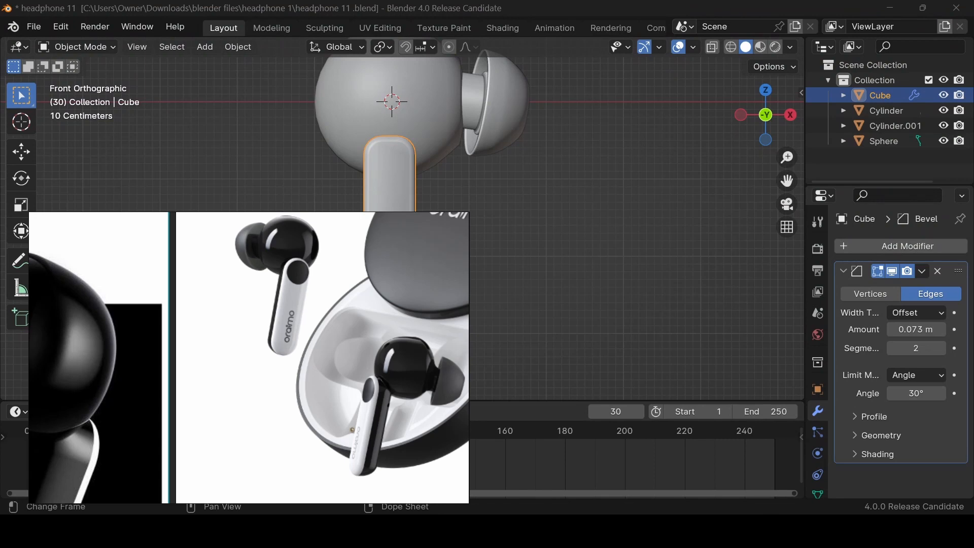
pyautogui.scroll(6, 246, 343)
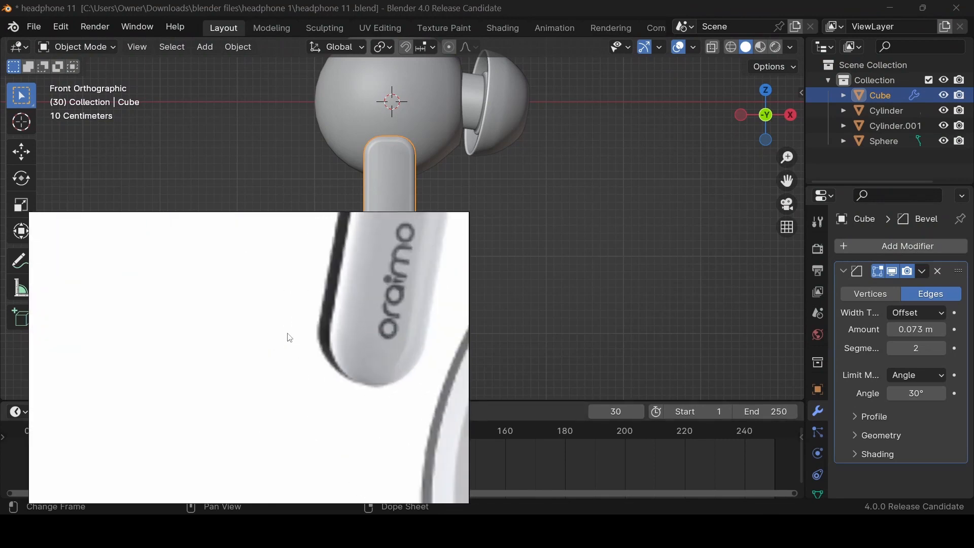
pyautogui.click(548, 163)
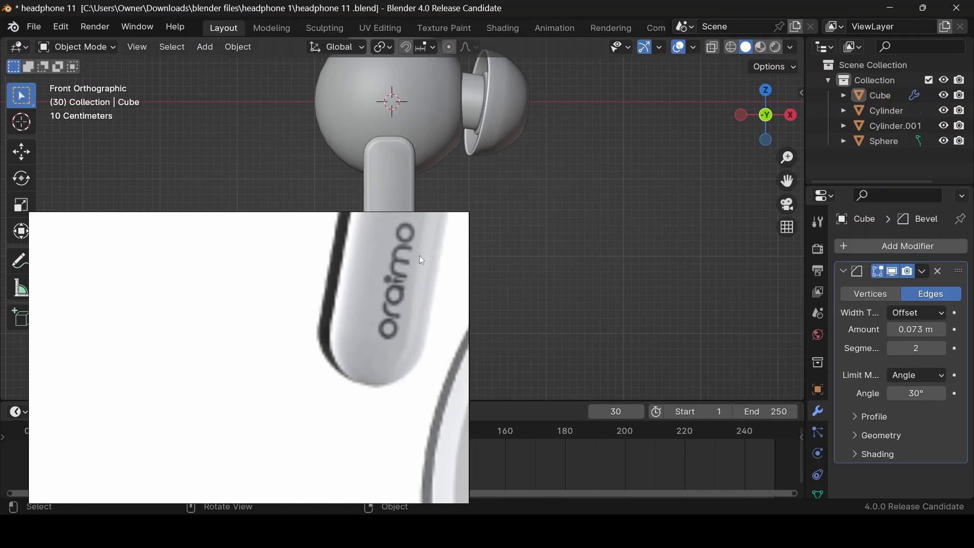
# Step: Try to inset the stem's front face about 0.044 m and extrude it outward about 0.028 m
pyautogui.click(397, 177)
pyautogui.press('Tab')
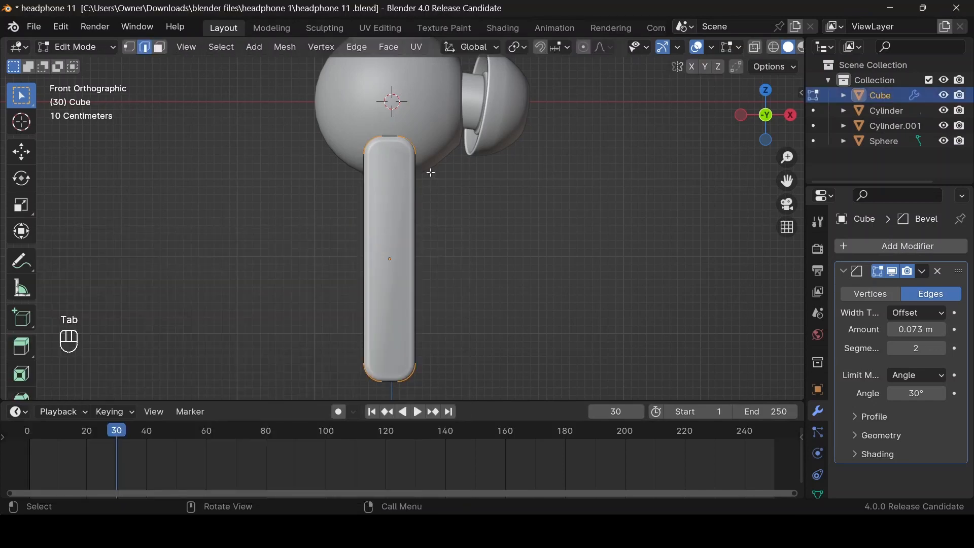
pyautogui.moveTo(767, 115); pyautogui.dragTo(753, 116)
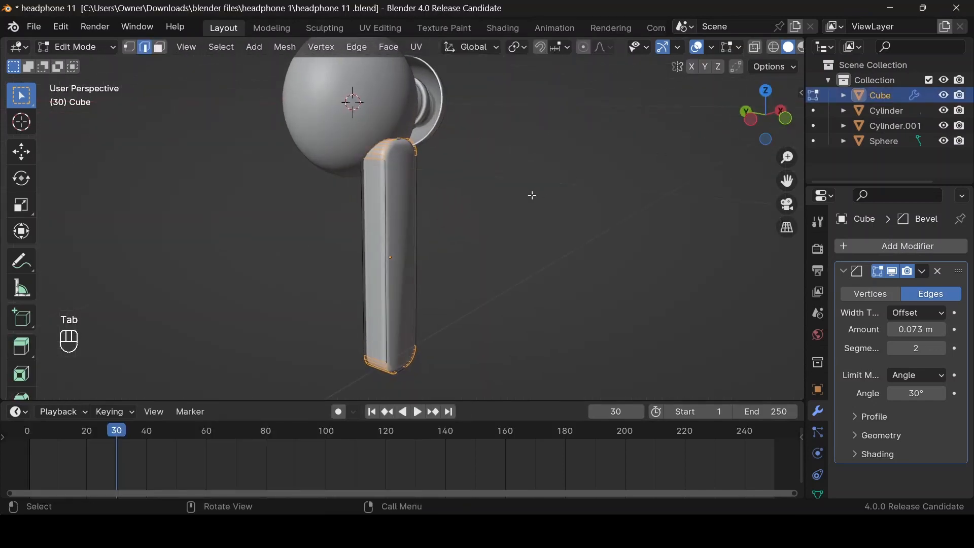
pyautogui.press('3')
pyautogui.click(412, 214)
pyautogui.press('i')
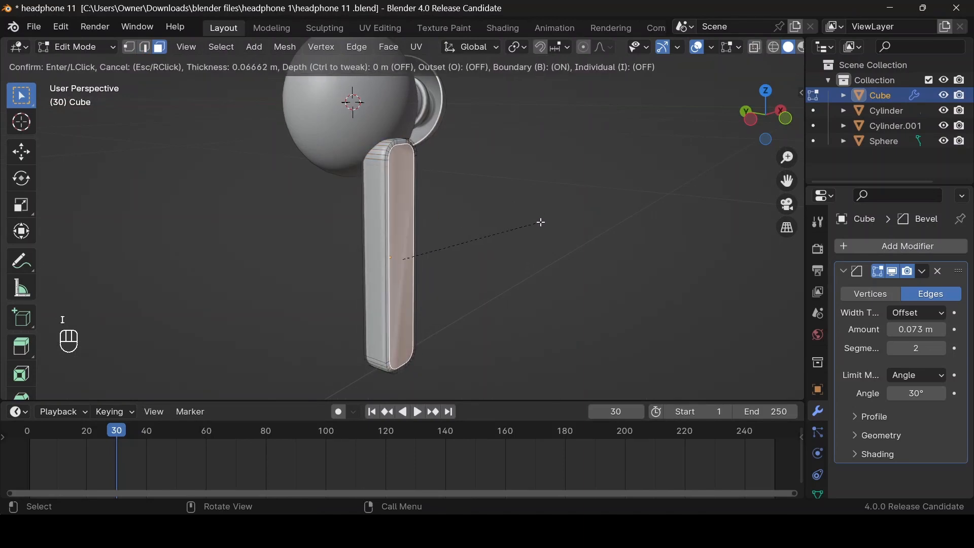
pyautogui.click(542, 223)
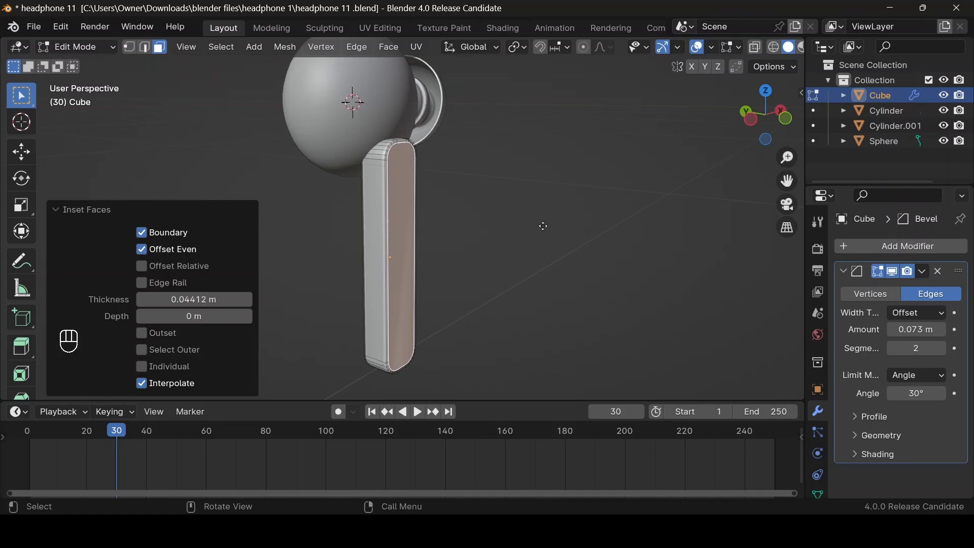
pyautogui.press('e')
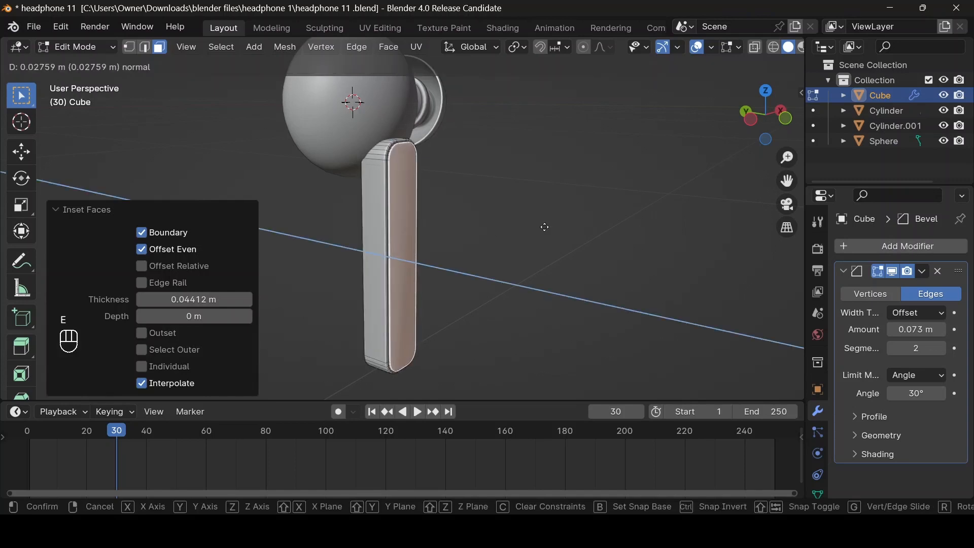
pyautogui.click(545, 226)
pyautogui.press('`')
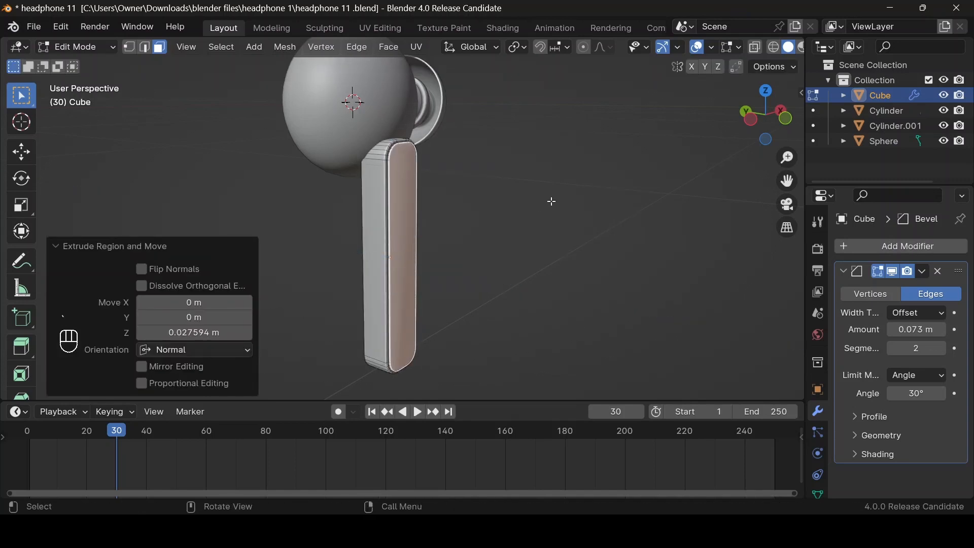
pyautogui.press('Tab')
pyautogui.moveTo(769, 115)
pyautogui.mouseDown()
pyautogui.moveTo(741, 120)
pyautogui.moveTo(752, 117)
pyautogui.mouseUp()
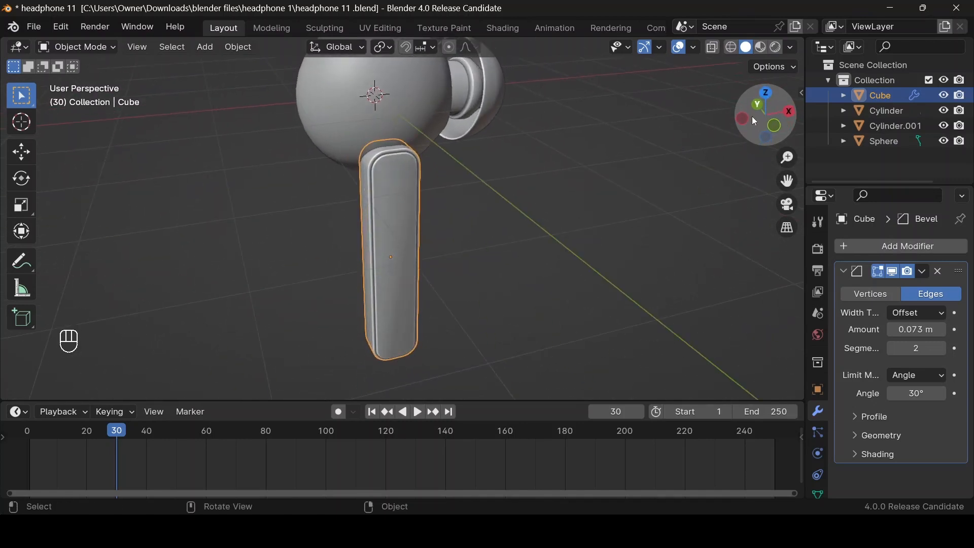
pyautogui.click(778, 124)
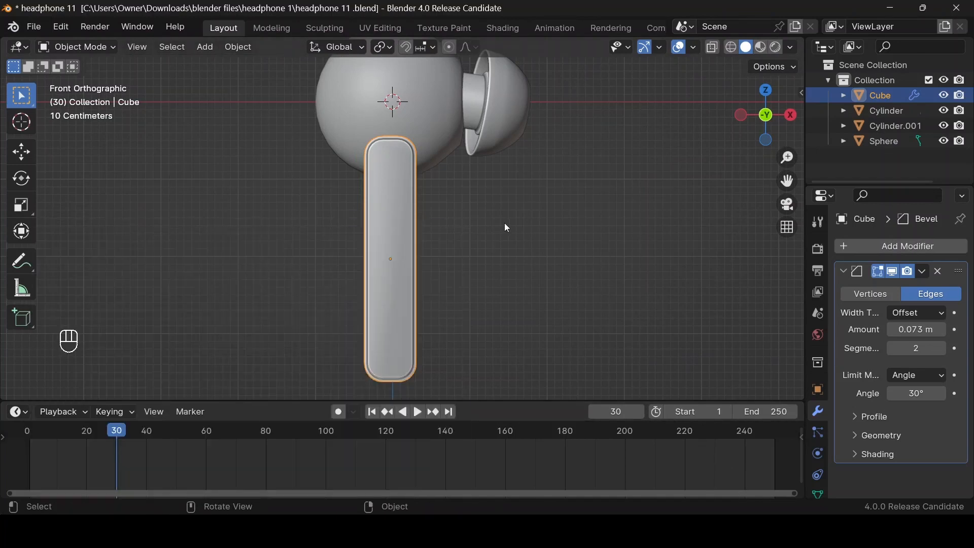
# Step: Undo the extrusion and inset of the stem's front face and leave mesh editing
pyautogui.hotkey('ctrl', 'z')
pyautogui.hotkey('ctrl', 'z')
pyautogui.hotkey('ctrl', 'z')
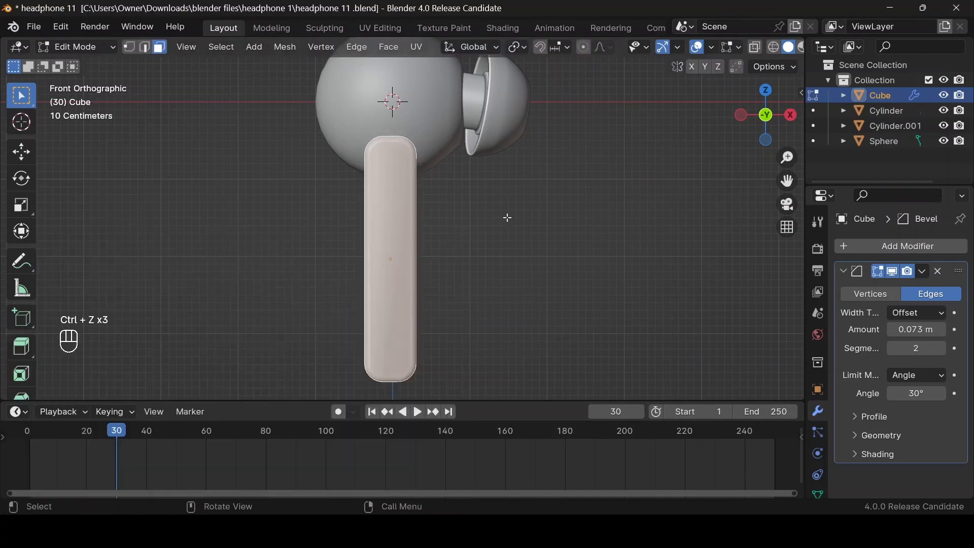
pyautogui.press('Tab')
pyautogui.click(762, 113)
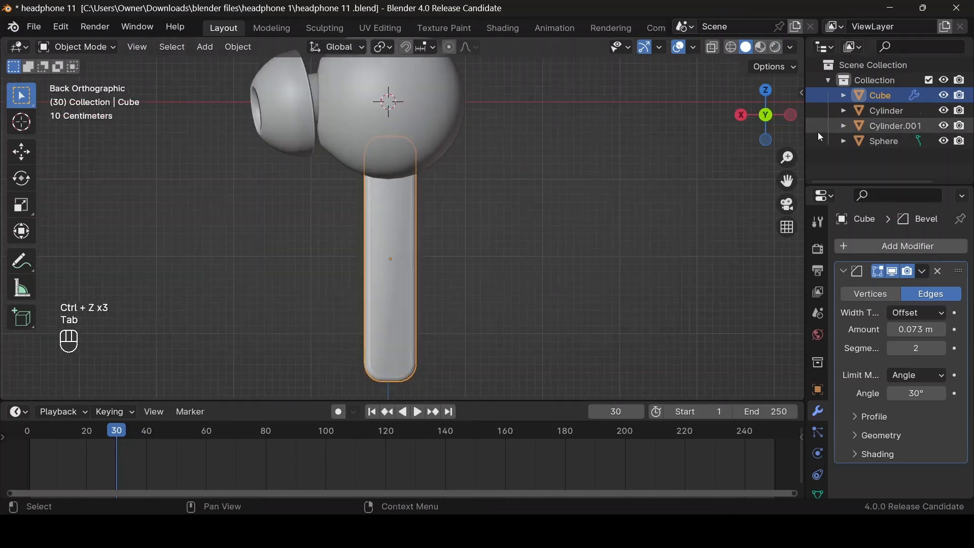
# Step: Scale the stem from the front view by about 1.04 along Z and 1.07 along X
pyautogui.scroll(-2, 660, 142)
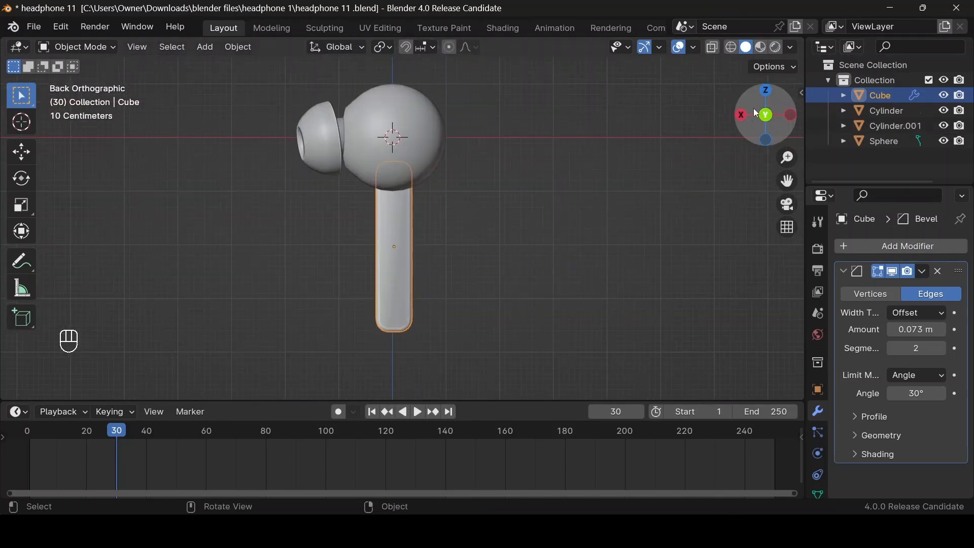
pyautogui.moveTo(754, 108); pyautogui.dragTo(796, 127)
pyautogui.click(762, 126)
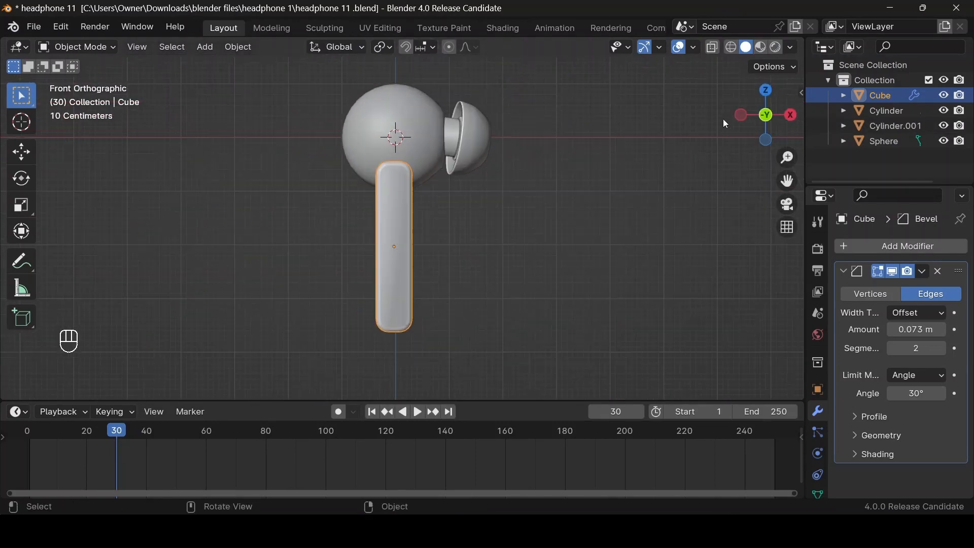
pyautogui.press('s')
pyautogui.press('z')
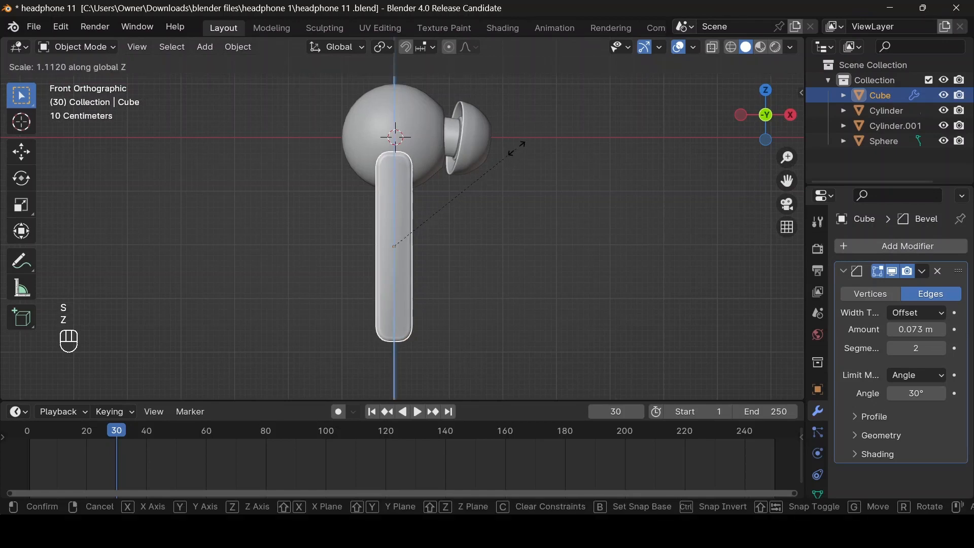
pyautogui.click(511, 158)
pyautogui.press('s')
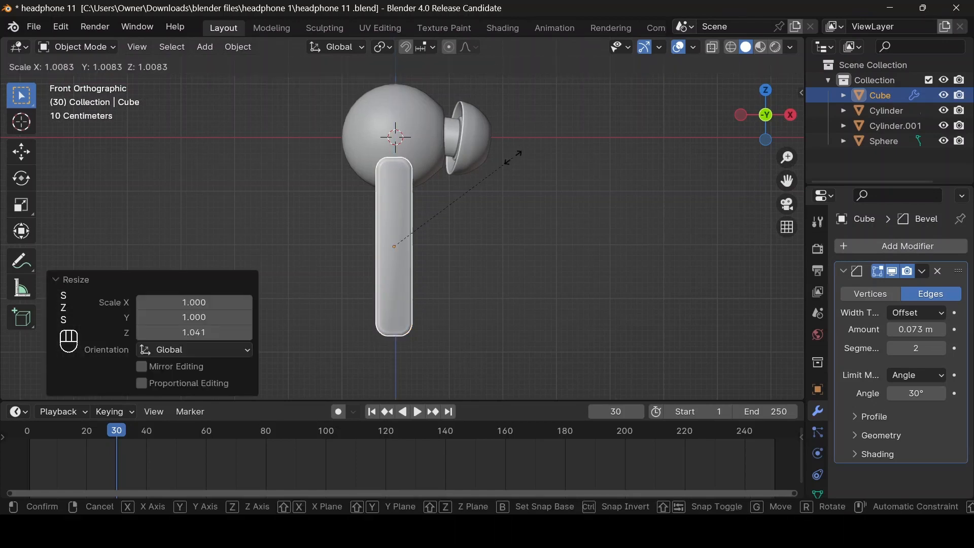
pyautogui.press('x')
pyautogui.click(531, 168)
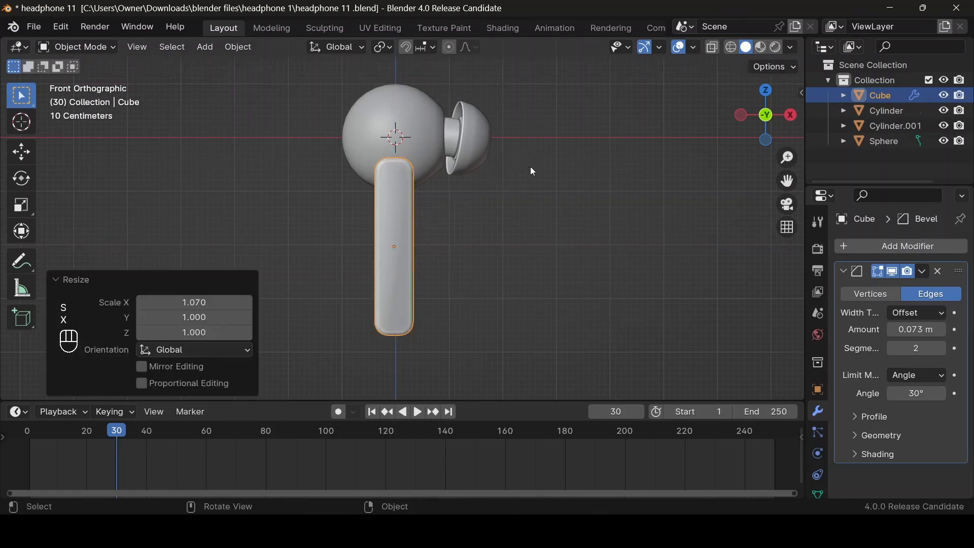
# Step: Check the stem's round button in the earbud reference image and snap the 3D cursor to the selected stem
pyautogui.hotkey('alt', 'Tab')
pyautogui.scroll(-6, 395, 321)
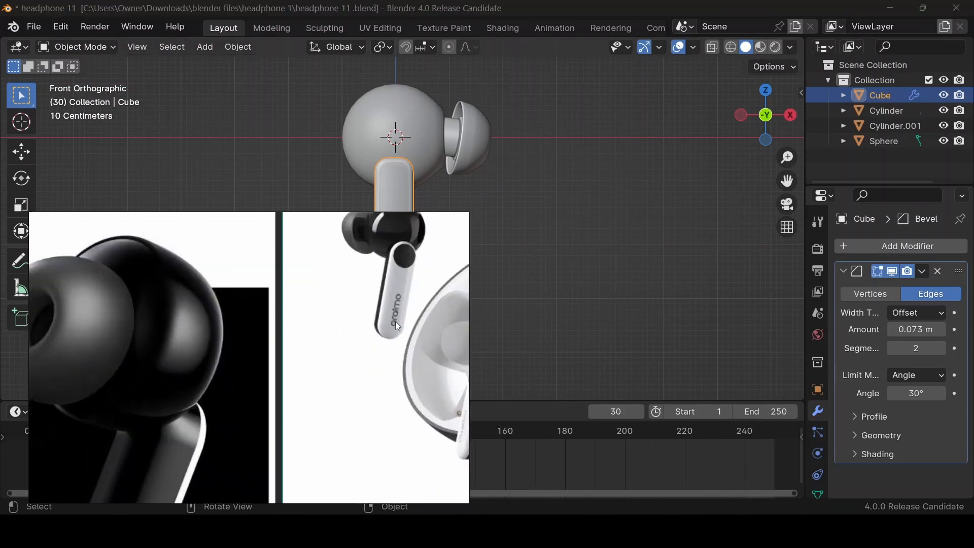
pyautogui.scroll(2, 397, 301)
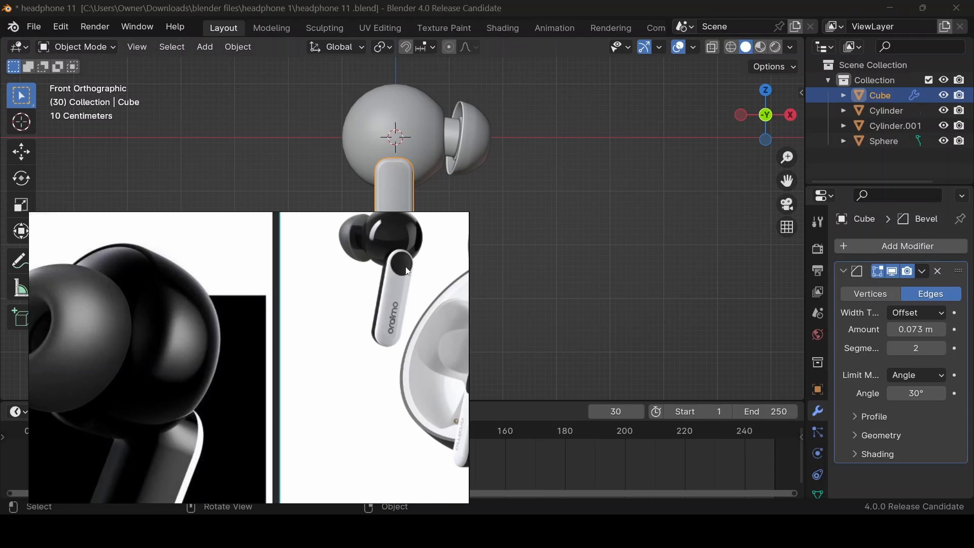
pyautogui.click(478, 171)
pyautogui.click(387, 192)
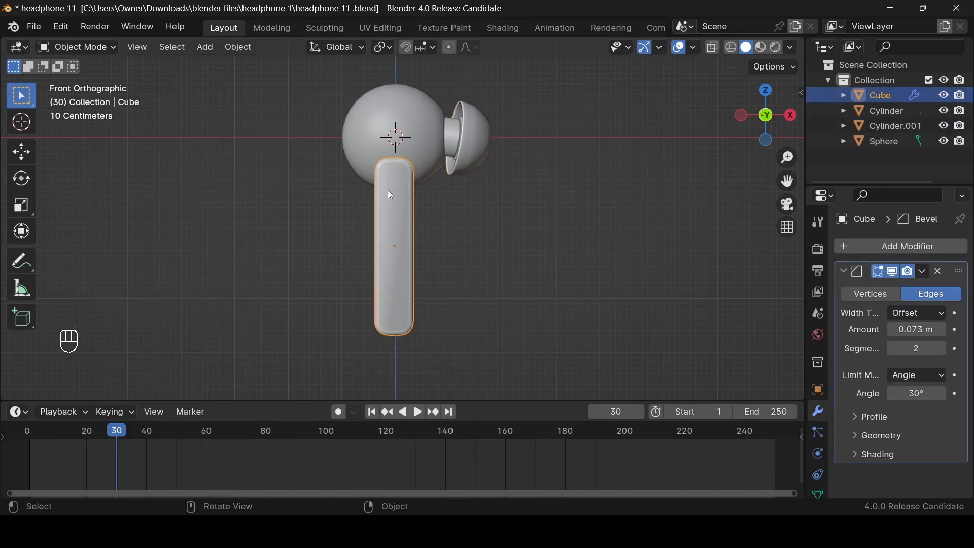
pyautogui.press('Tab')
pyautogui.press('Tab')
pyautogui.hotkey('shift', 's')
pyautogui.hotkey('shift', 's')
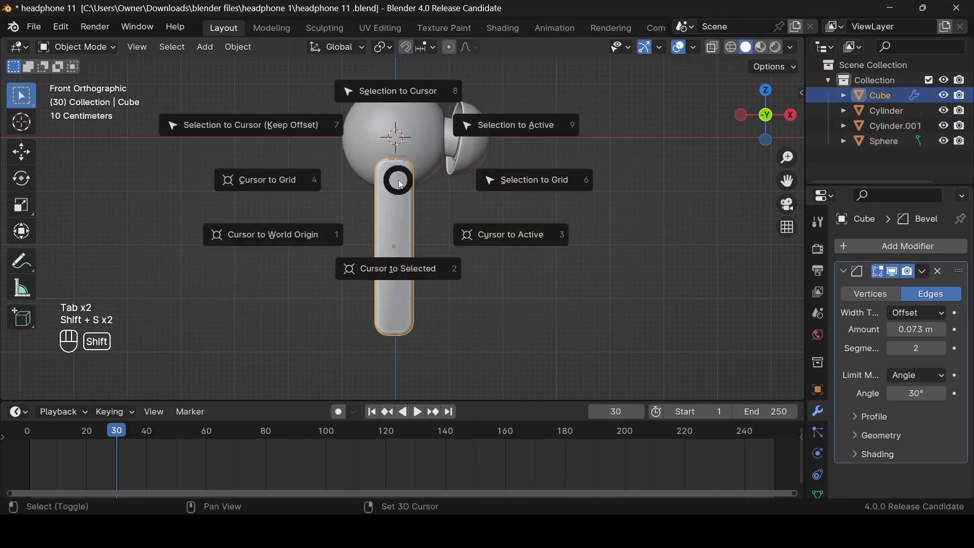
pyautogui.press('2')
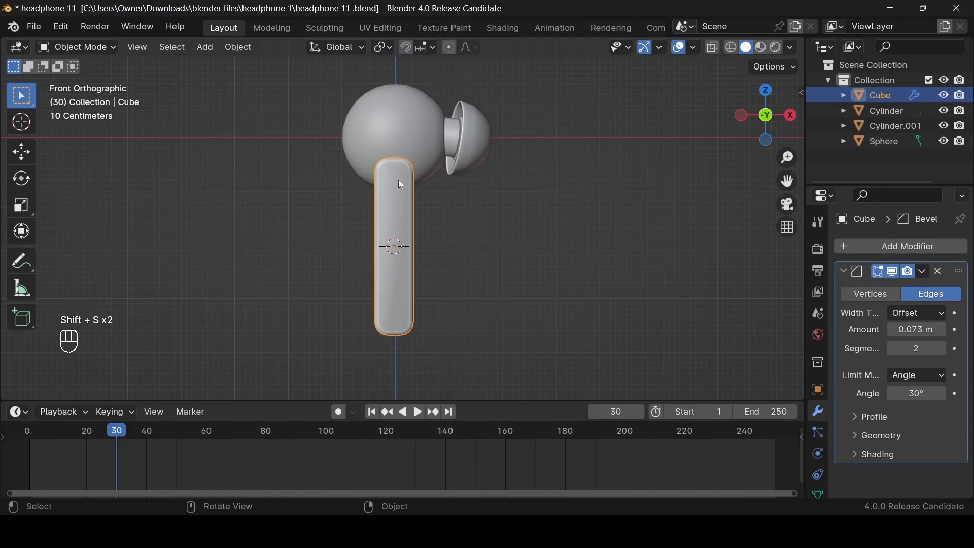
# Step: Save the file and save an incremental copy as headphone 12
pyautogui.hotkey('ctrl', 's')
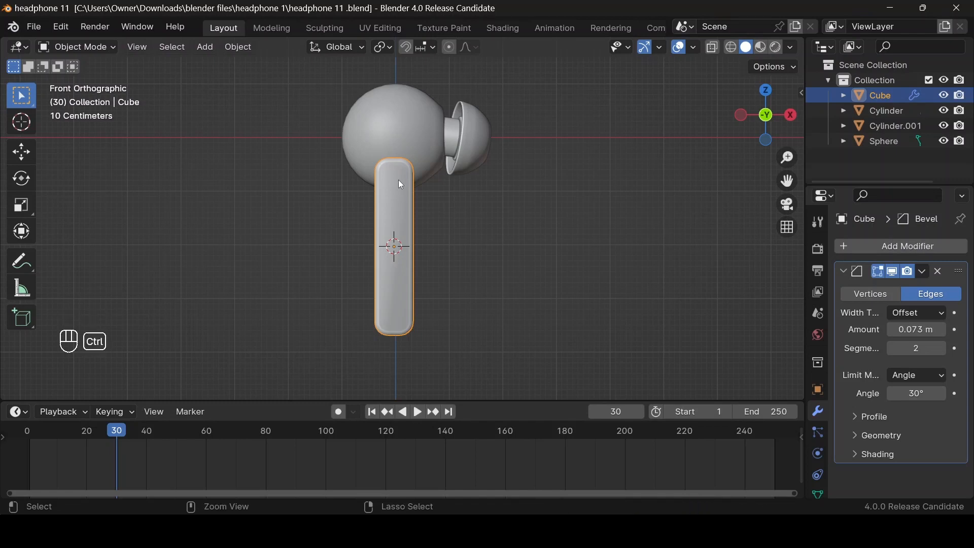
pyautogui.hotkey('ctrl', 'alt', 's')
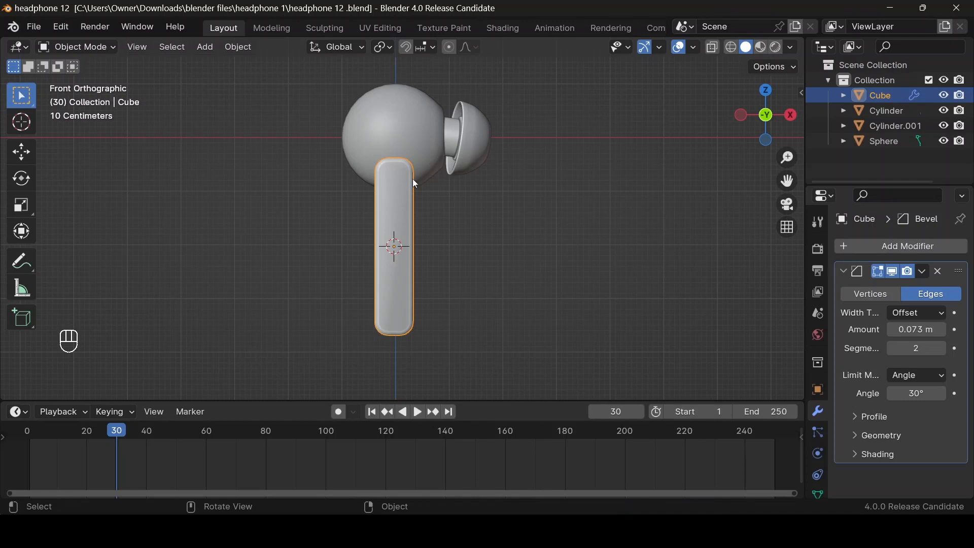
pyautogui.press('Tab')
pyautogui.press('Tab')
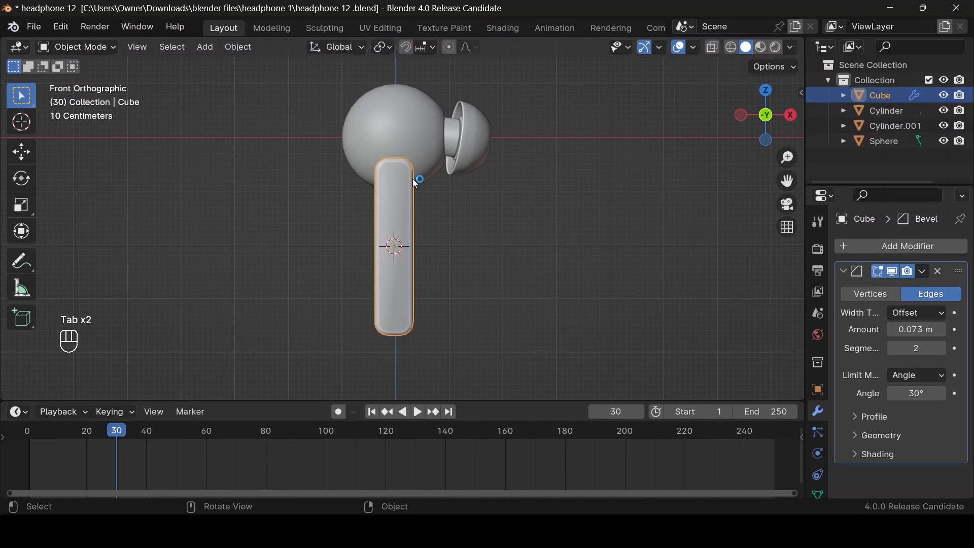
# Step: Add a UV sphere at the 3D cursor on the stem and scale it to about 0.346
pyautogui.hotkey('shift', 'a')
pyautogui.moveTo(415, 198)
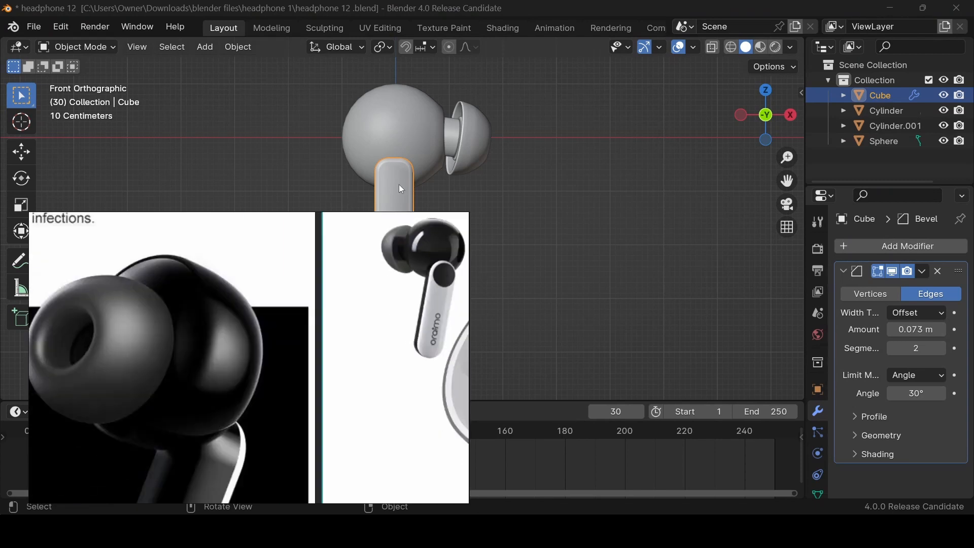
pyautogui.hotkey('shift', 'a')
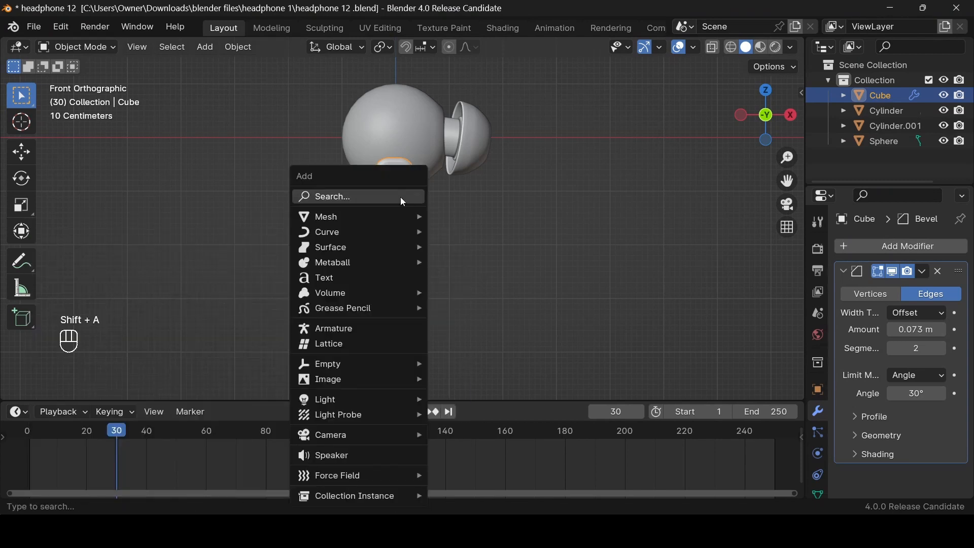
pyautogui.write('uv')
pyautogui.press('Return')
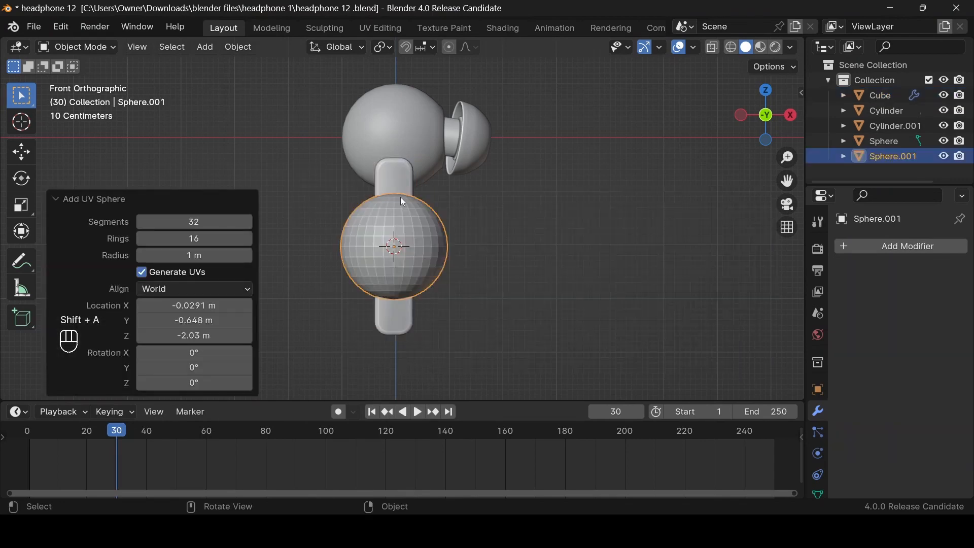
pyautogui.press('s')
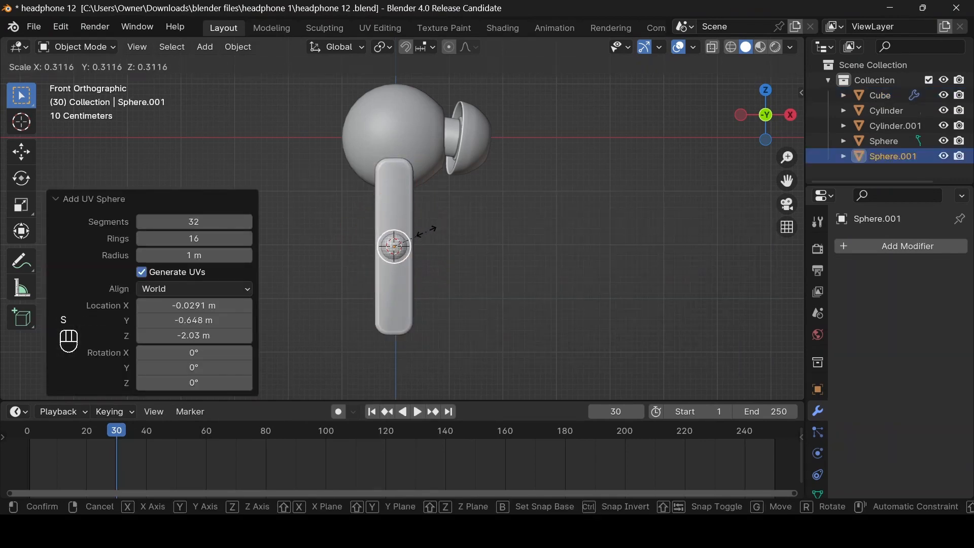
pyautogui.click(434, 249)
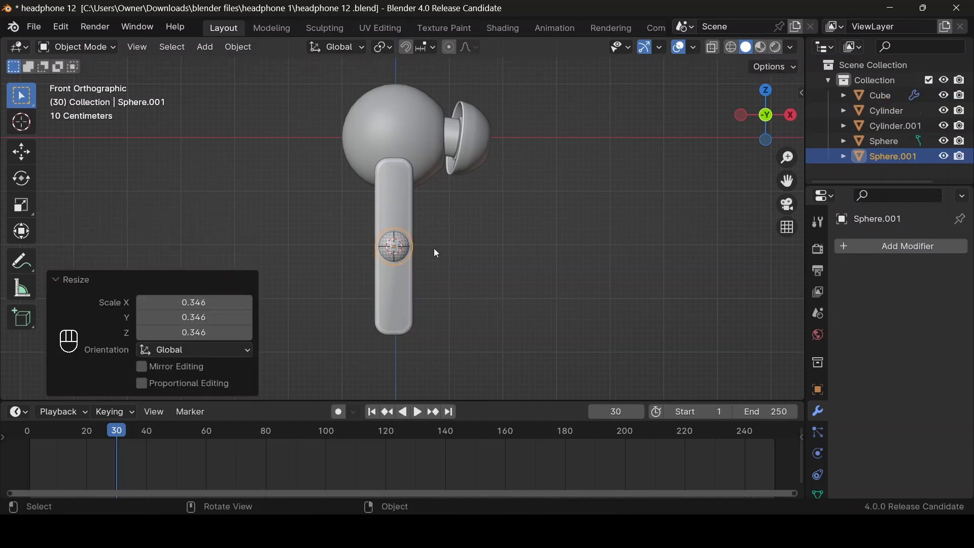
# Step: Raise the sphere about 1.03 m toward the stem's upper end and scale it about 0.79 along X and 0.83 along Z
pyautogui.press('g')
pyautogui.press('z')
pyautogui.click(429, 194)
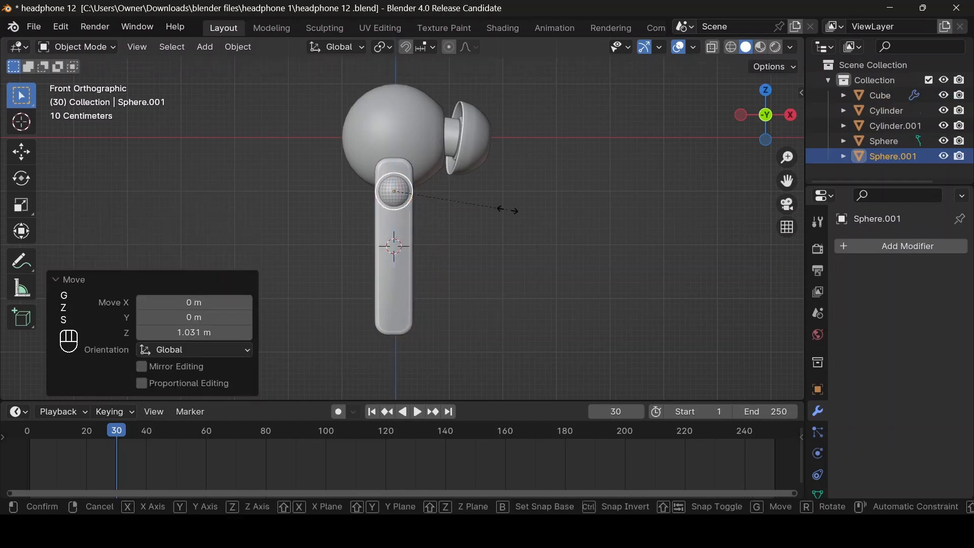
pyautogui.press('s')
pyautogui.press('x')
pyautogui.click(492, 193)
pyautogui.press('s')
pyautogui.press('z')
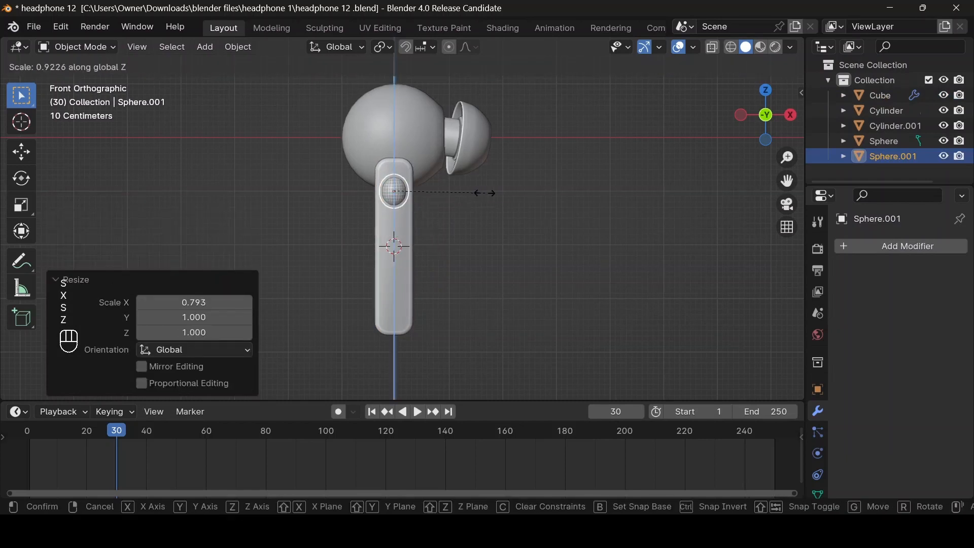
pyautogui.click(477, 195)
# Step: Flatten the sphere to about 0.236 along Y, move it about -0.178 m along Y, and thicken it by about 1.116 along Y
pyautogui.moveTo(742, 116); pyautogui.dragTo(811, 129)
pyautogui.scroll(3, 502, 160)
pyautogui.press('s')
pyautogui.press('y')
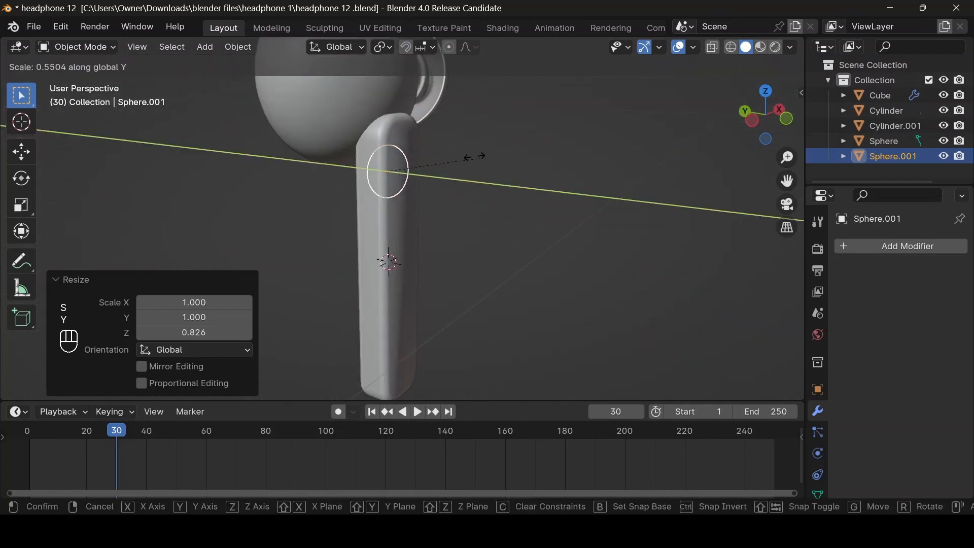
pyautogui.click(426, 153)
pyautogui.press('g')
pyautogui.press('y')
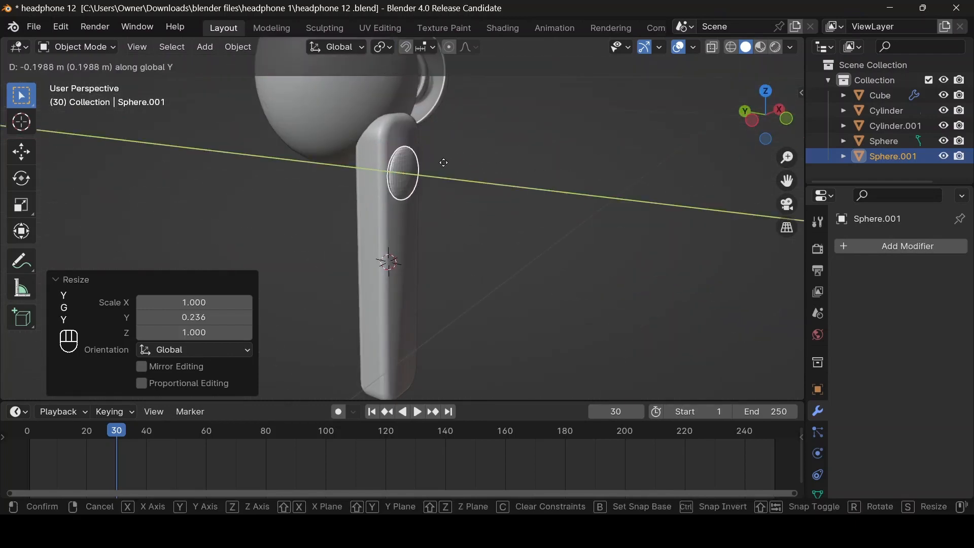
pyautogui.click(444, 165)
pyautogui.press('s')
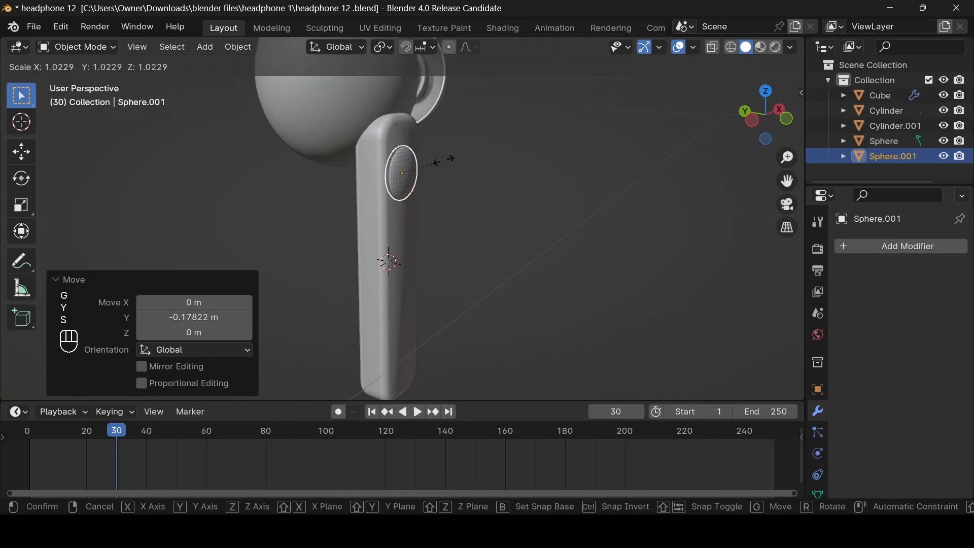
pyautogui.press('y')
pyautogui.click(485, 162)
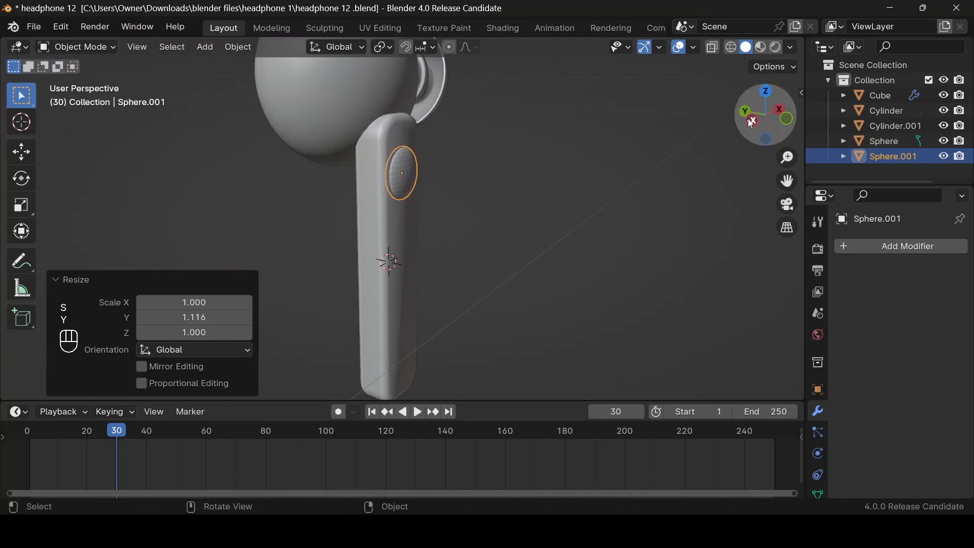
# Step: Shade the flattened button sphere smooth
pyautogui.moveTo(748, 119); pyautogui.dragTo(507, 181)
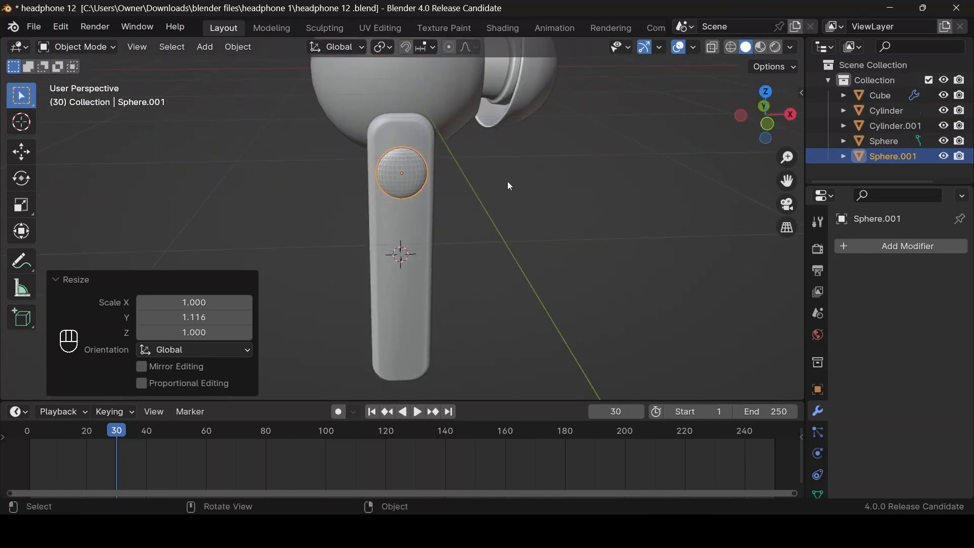
pyautogui.rightClick(507, 181)
pyautogui.click(509, 181)
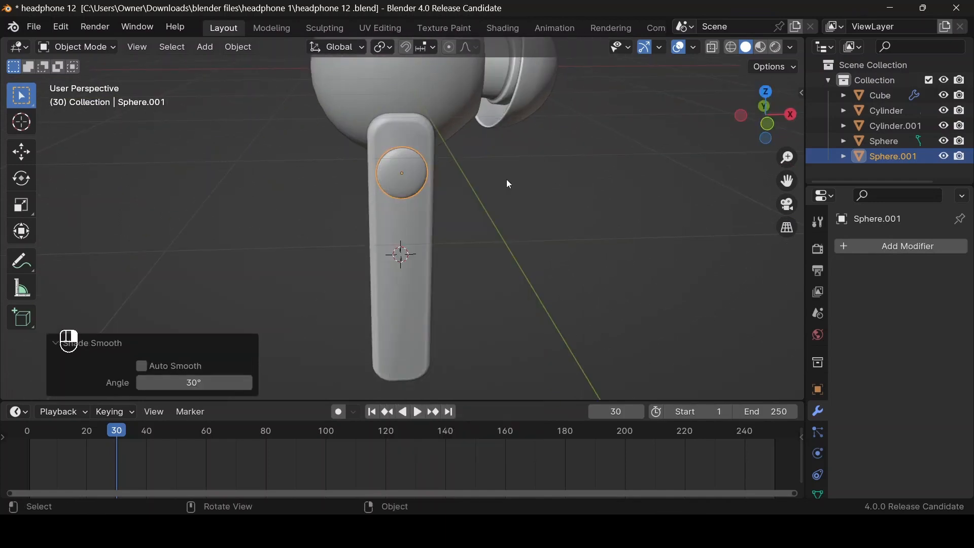
# Step: Try to join the button sphere to the beveled stem, and undo the join
pyautogui.keyDown('shift'); pyautogui.click(406, 234); pyautogui.keyUp('shift')
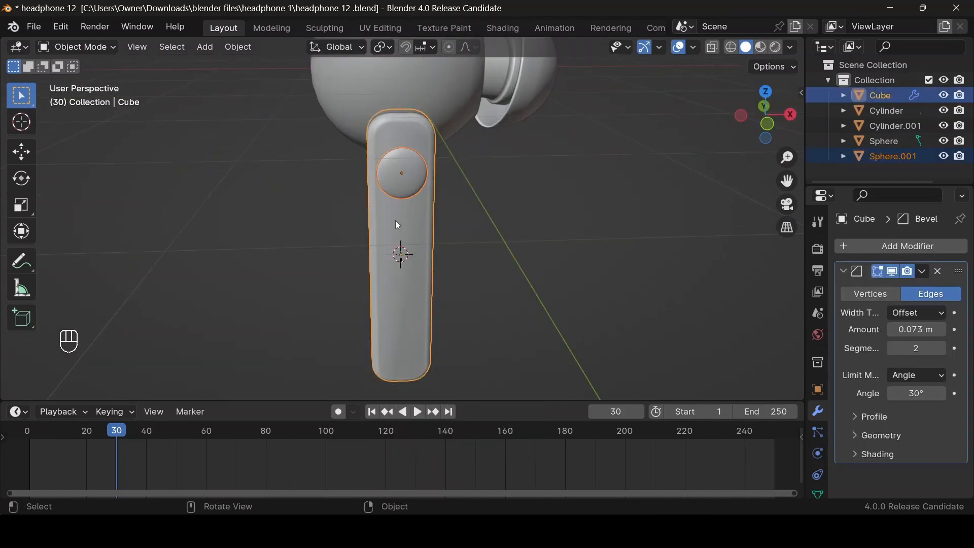
pyautogui.hotkey('ctrl', 'j')
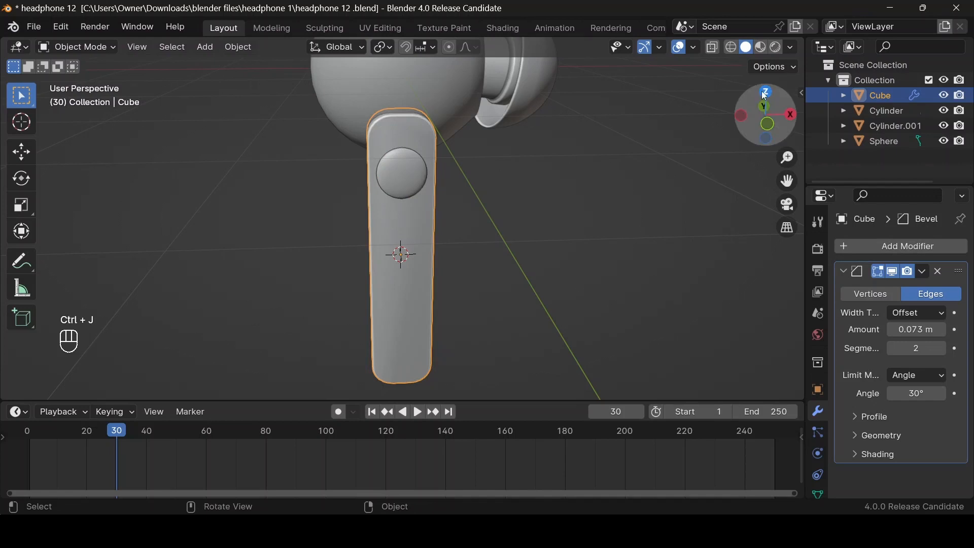
pyautogui.moveTo(781, 112); pyautogui.dragTo(764, 109)
pyautogui.hotkey('ctrl', 'z')
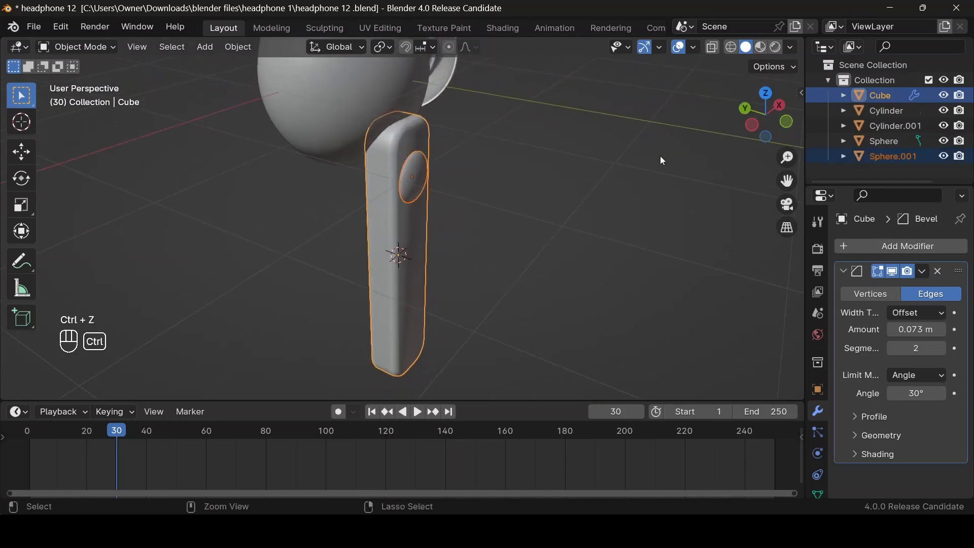
# Step: Apply the stem's Bevel modifier and join the button sphere into the stem
pyautogui.click(412, 258)
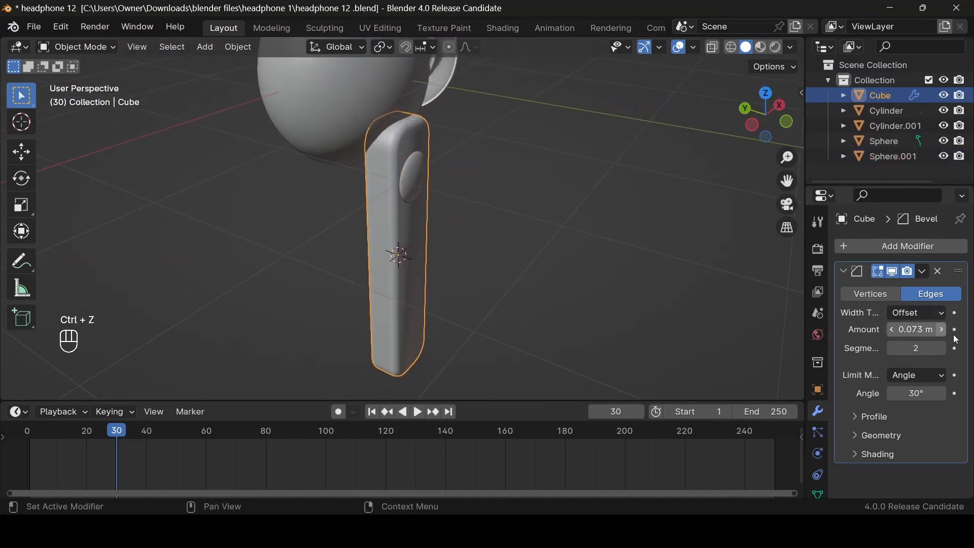
pyautogui.hotkey('ctrl', 'a')
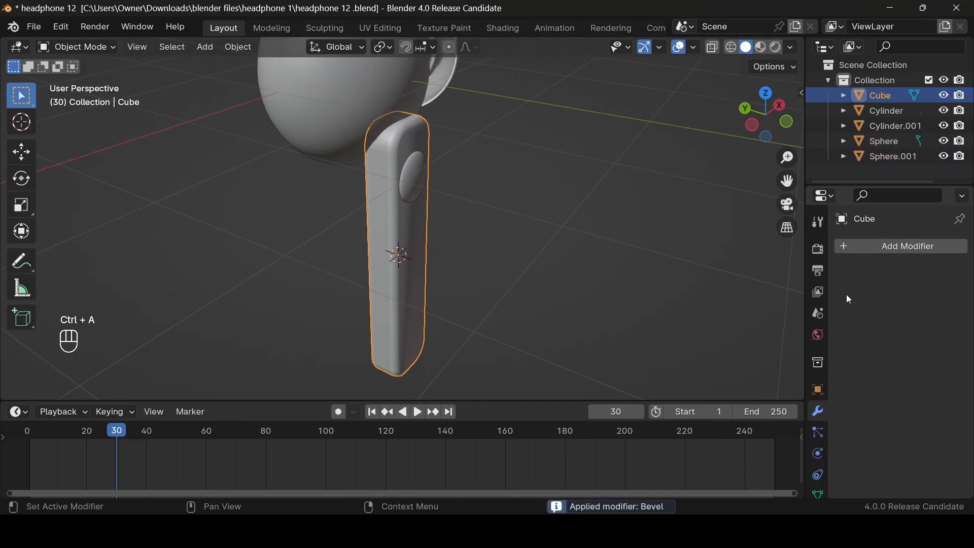
pyautogui.keyDown('shift'); pyautogui.click(415, 180); pyautogui.keyUp('shift')
pyautogui.keyDown('shift'); pyautogui.click(402, 244); pyautogui.keyUp('shift')
pyautogui.hotkey('ctrl', 'j')
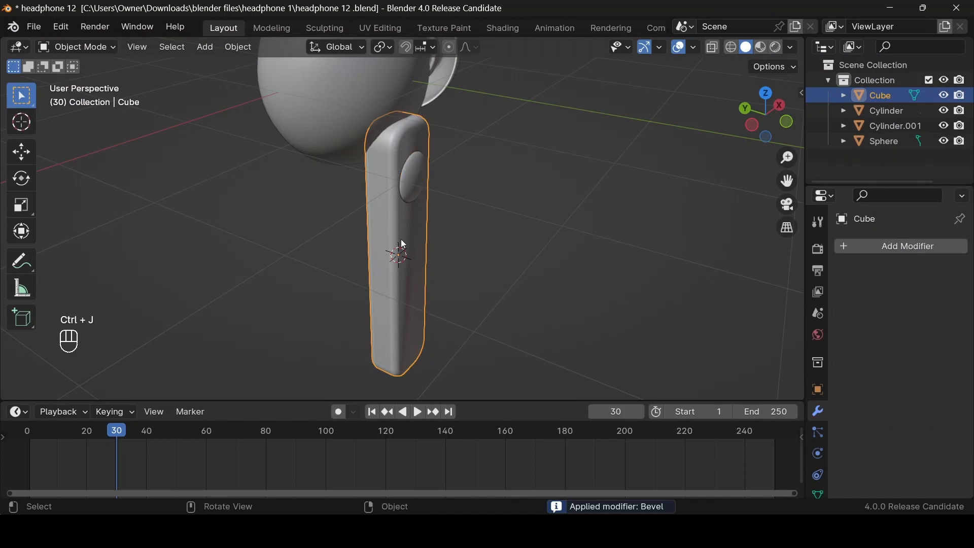
# Step: Inspect the joined stem and button from the front and compare them with a close-up of the earbud reference
pyautogui.moveTo(402, 240); pyautogui.dragTo(495, 179, button='middle')
pyautogui.moveTo(761, 115); pyautogui.dragTo(792, 121)
pyautogui.scroll(3, 435, 207)
pyautogui.scroll(2, 436, 208)
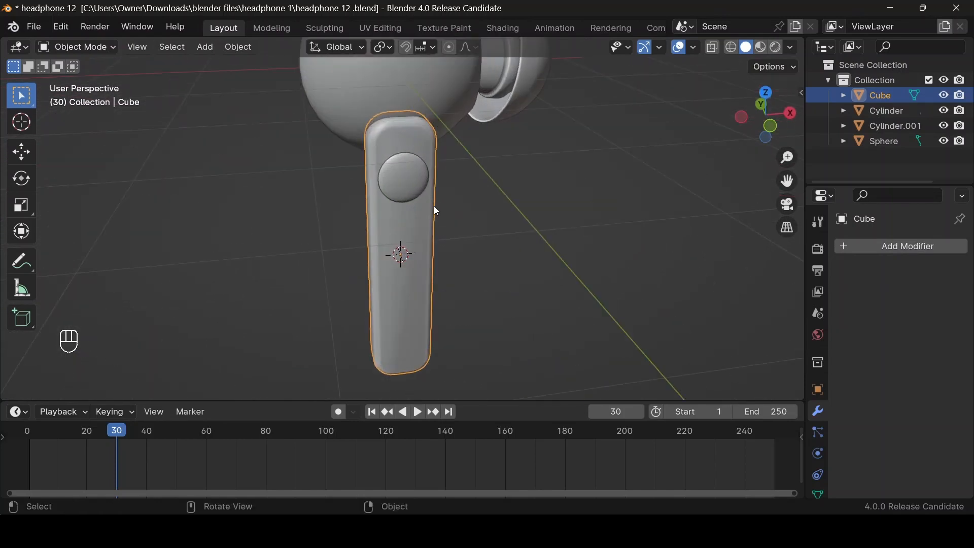
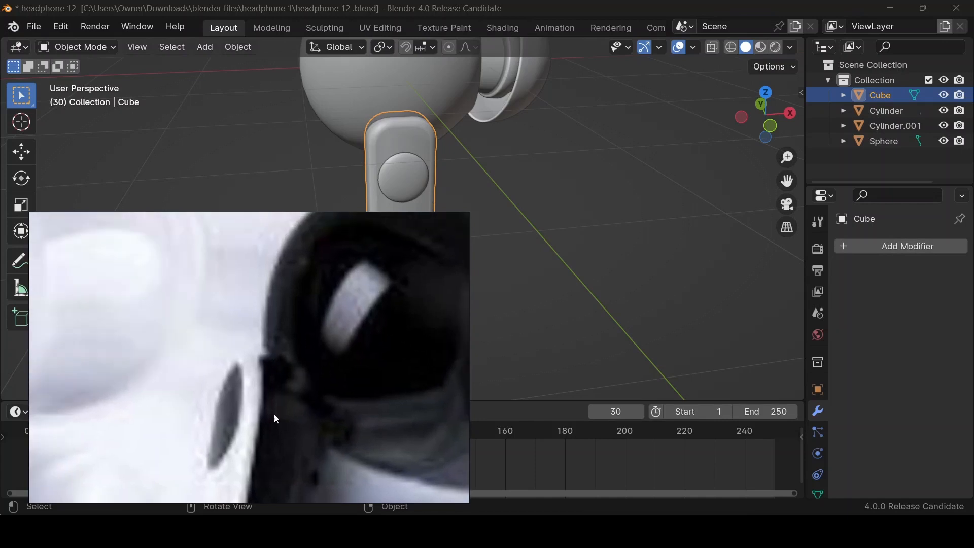
pyautogui.scroll(-3, 567, 188)
pyautogui.click(610, 181)
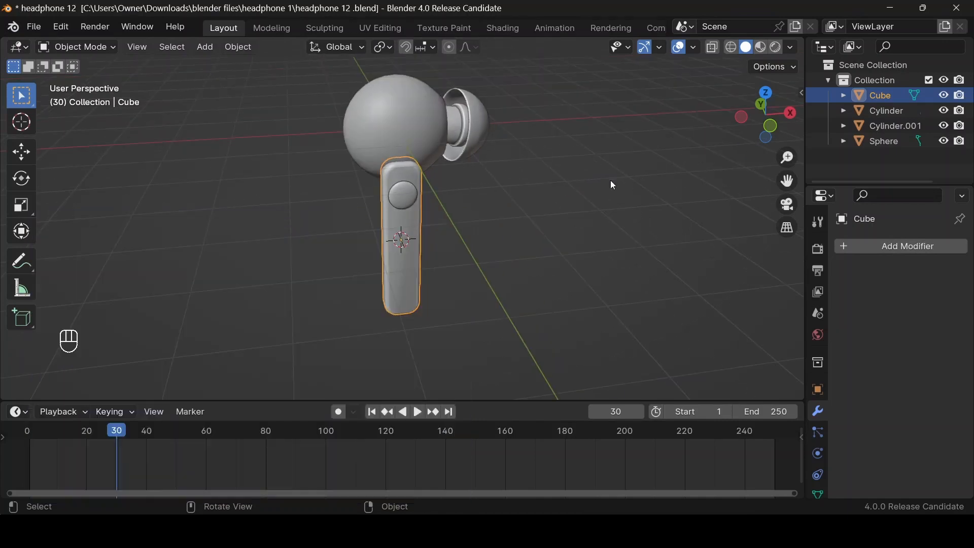
# Step: Rotate the stem 5° about the vertical axis from the top view and move it about -0.104 m along Y
pyautogui.click(395, 209)
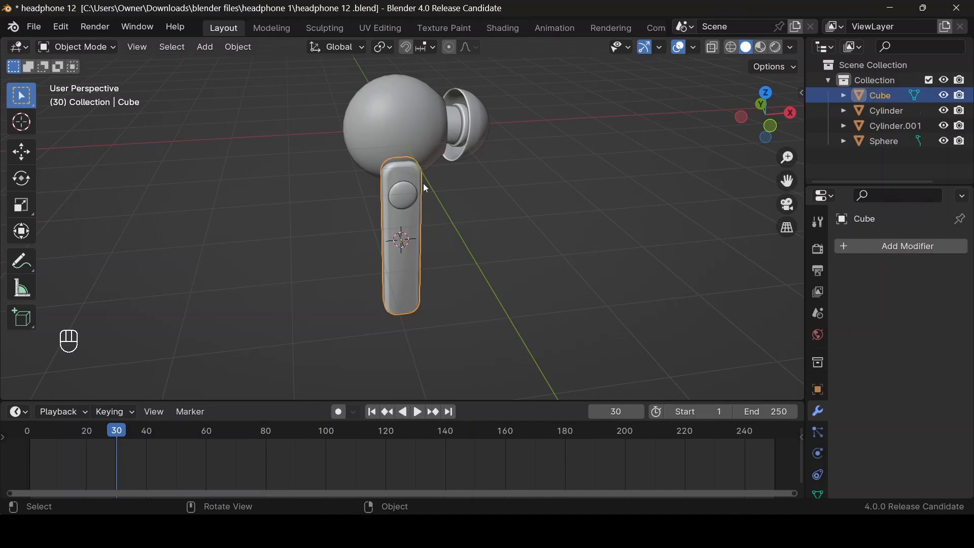
pyautogui.click(766, 91)
pyautogui.press('r')
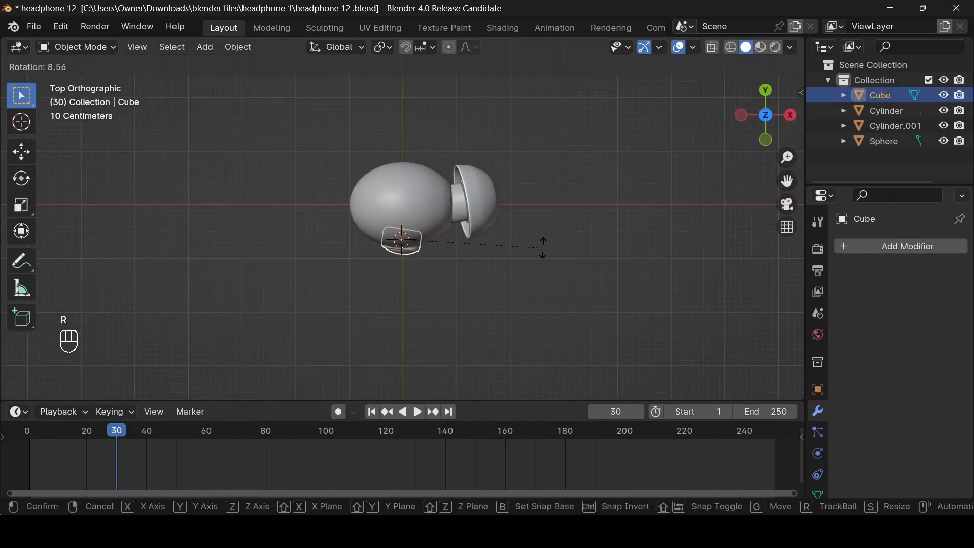
pyautogui.press('ctrl')
pyautogui.click(552, 236)
pyautogui.press('g')
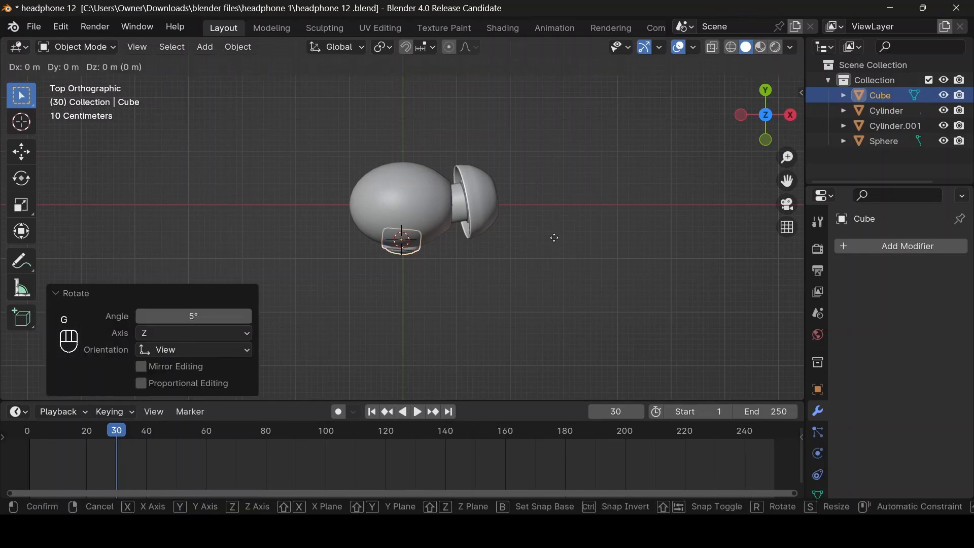
pyautogui.press('y')
pyautogui.click(553, 243)
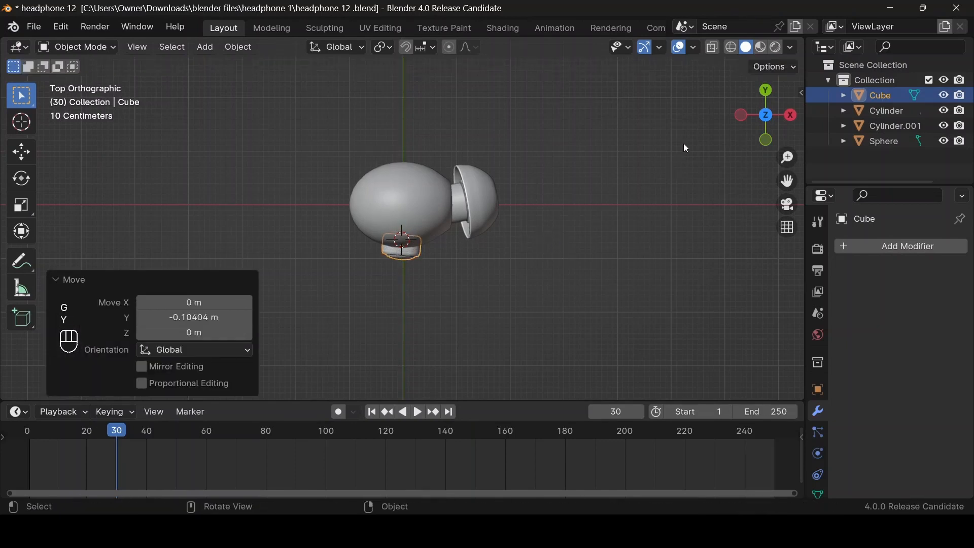
# Step: Add a UV sphere, scale it to about 0.328, and raise it about 1.39 m along Z to the stem's upper end
pyautogui.click(766, 140)
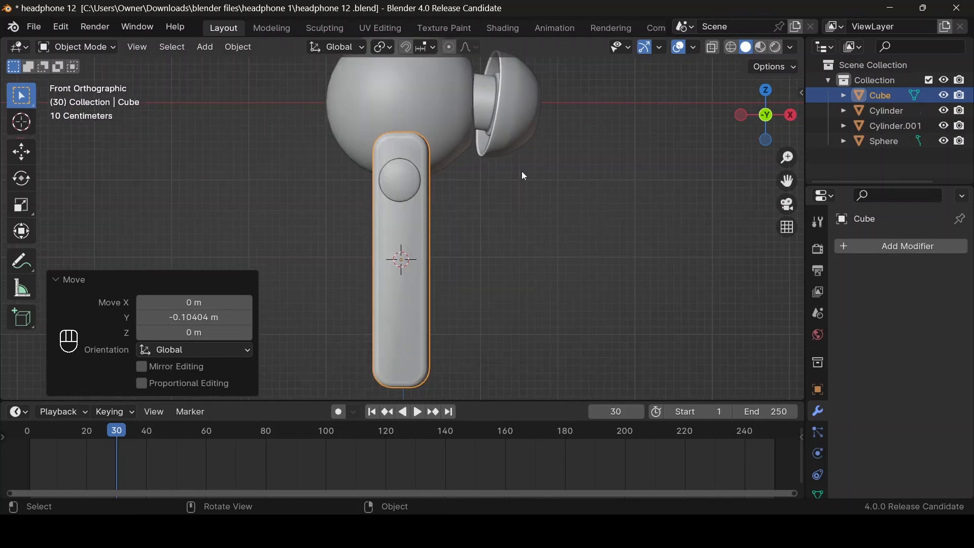
pyautogui.hotkey('shift', 'a')
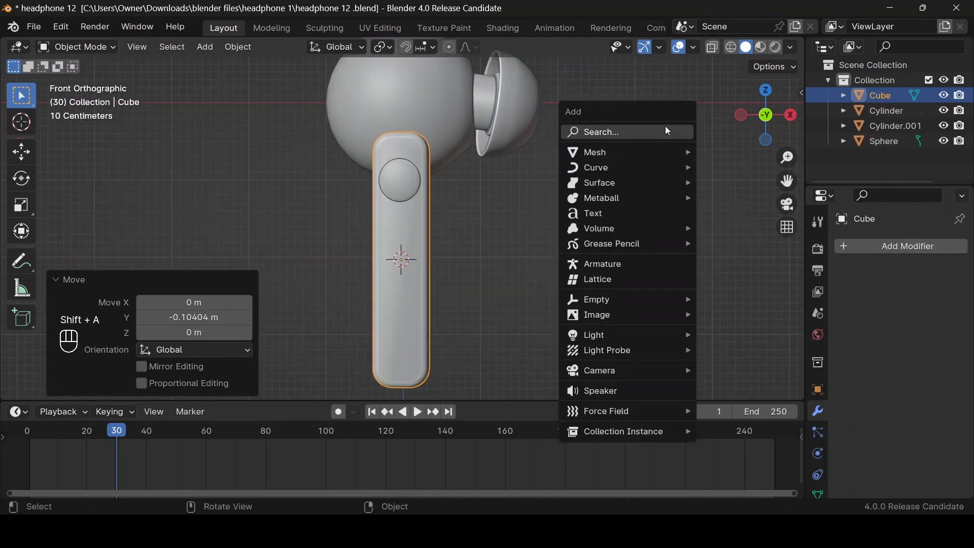
pyautogui.write('uv')
pyautogui.press('Return')
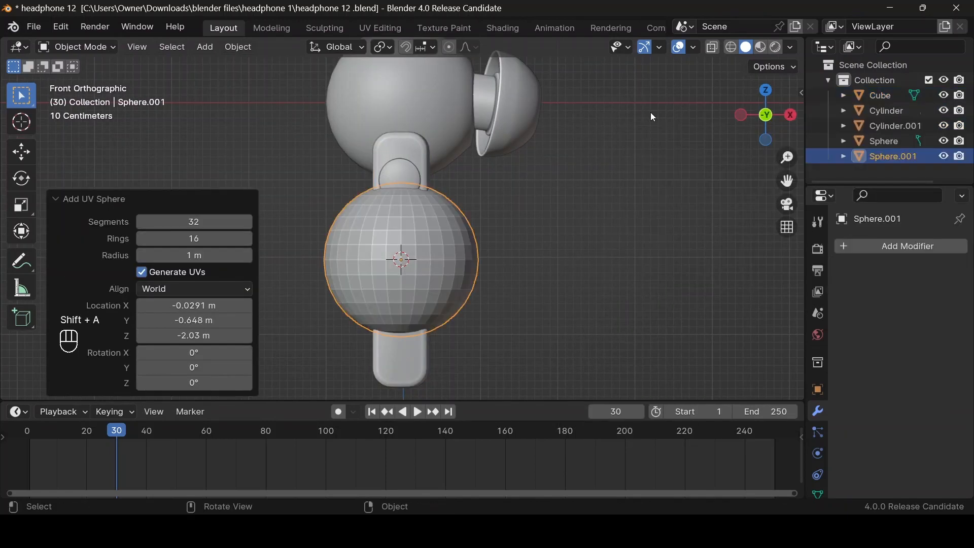
pyautogui.press('s')
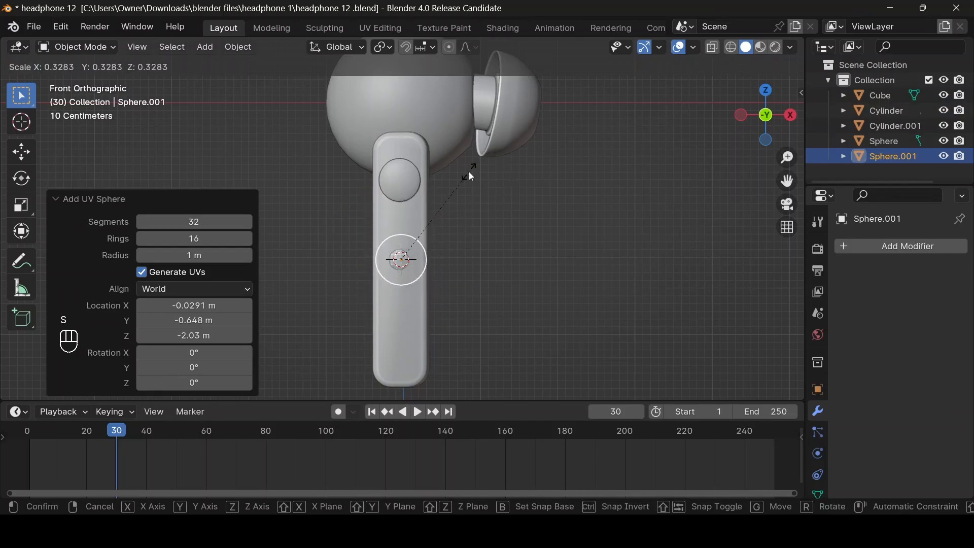
pyautogui.click(469, 172)
pyautogui.press('g')
pyautogui.press('z')
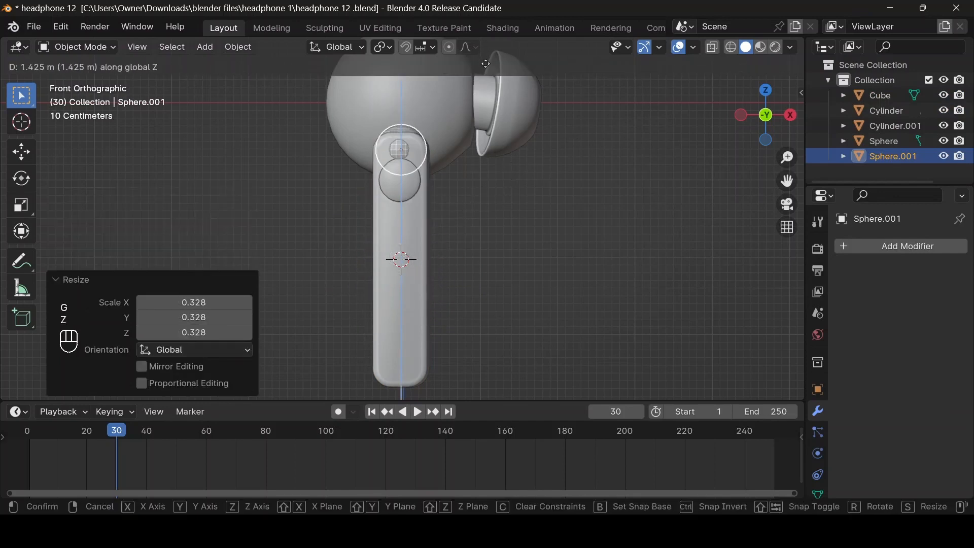
pyautogui.click(485, 65)
# Step: Rotate the small sphere in the side view and position it to bridge the gap between the earbud body and the stem's upper end
pyautogui.moveTo(740, 119); pyautogui.dragTo(833, 130)
pyautogui.click(768, 117)
pyautogui.scroll(2, 431, 142)
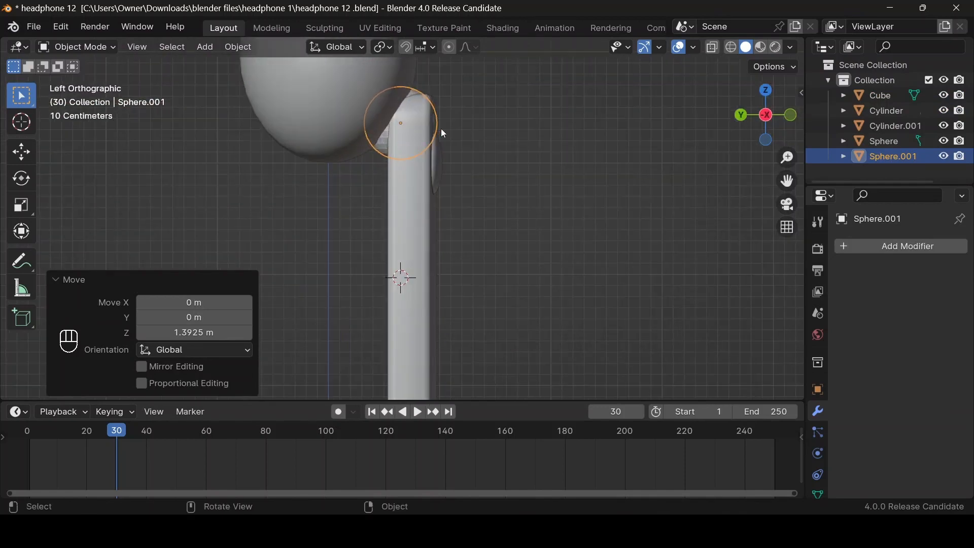
pyautogui.press('g')
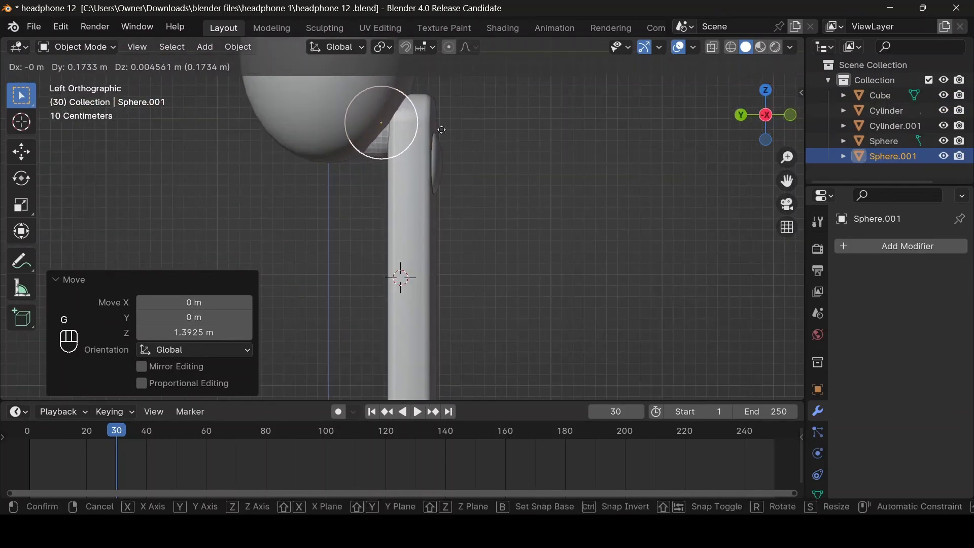
pyautogui.click(443, 129)
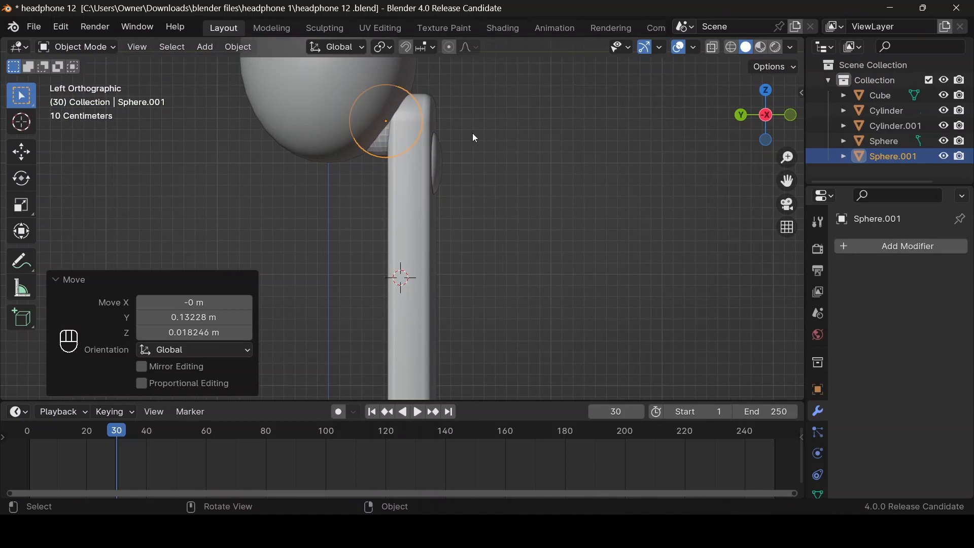
pyautogui.press('r')
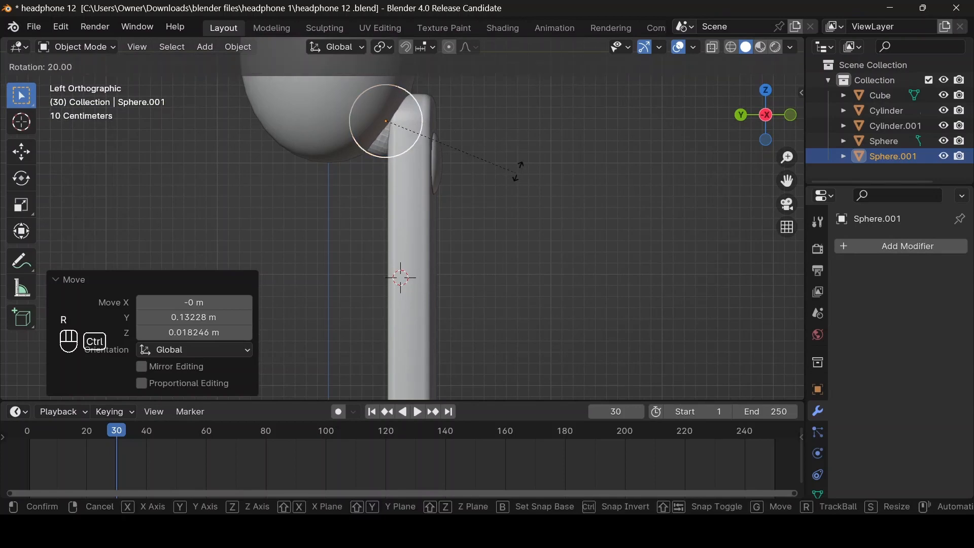
pyautogui.click(522, 165)
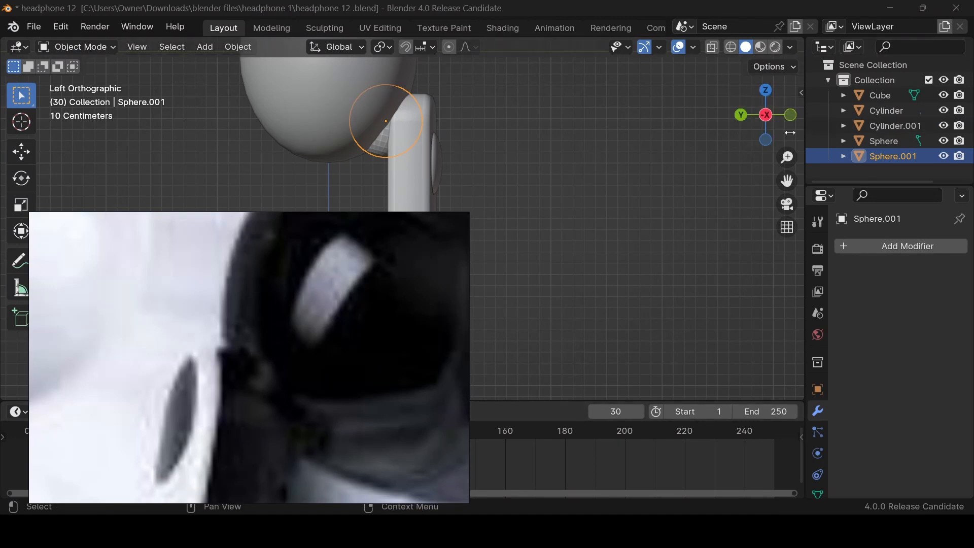
pyautogui.press('g')
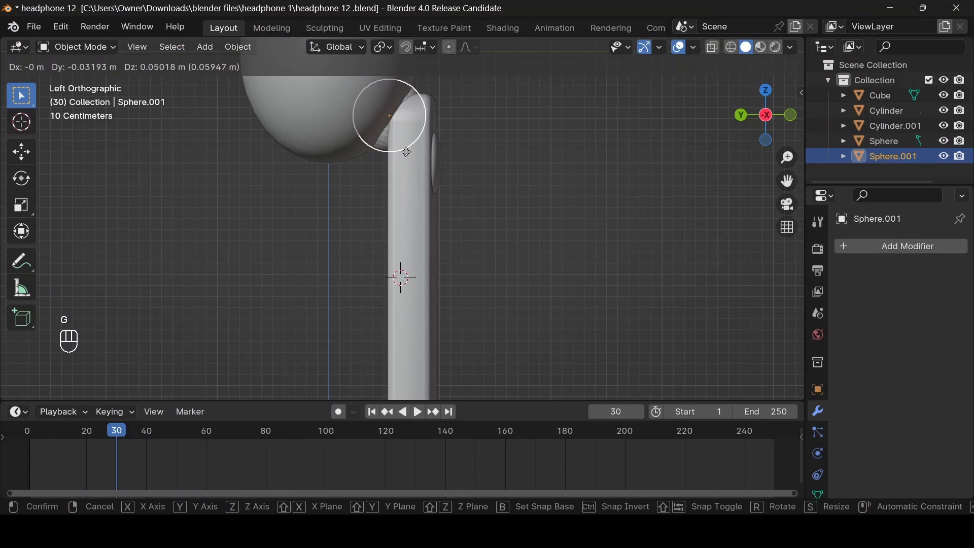
pyautogui.click(407, 151)
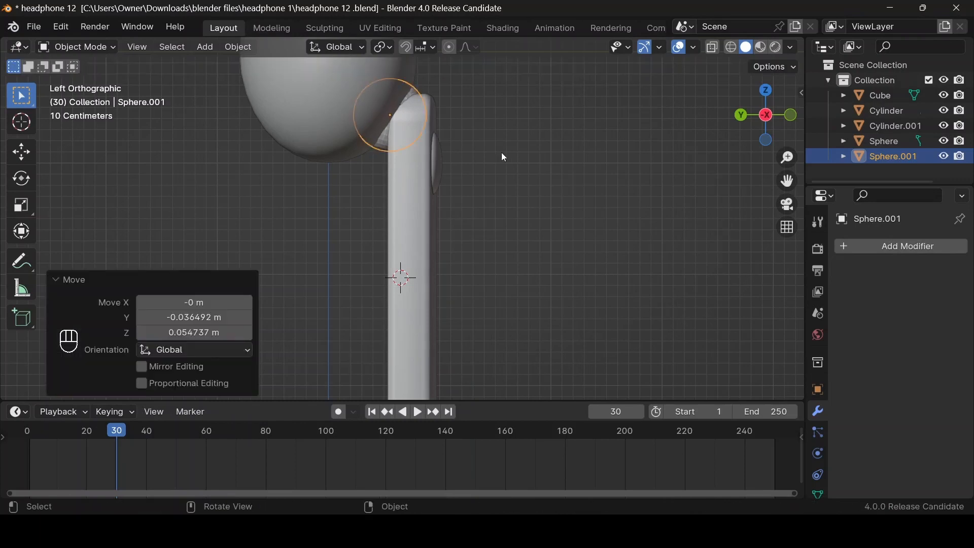
# Step: Shade the small connecting sphere smooth
pyautogui.moveTo(747, 134); pyautogui.dragTo(465, 156)
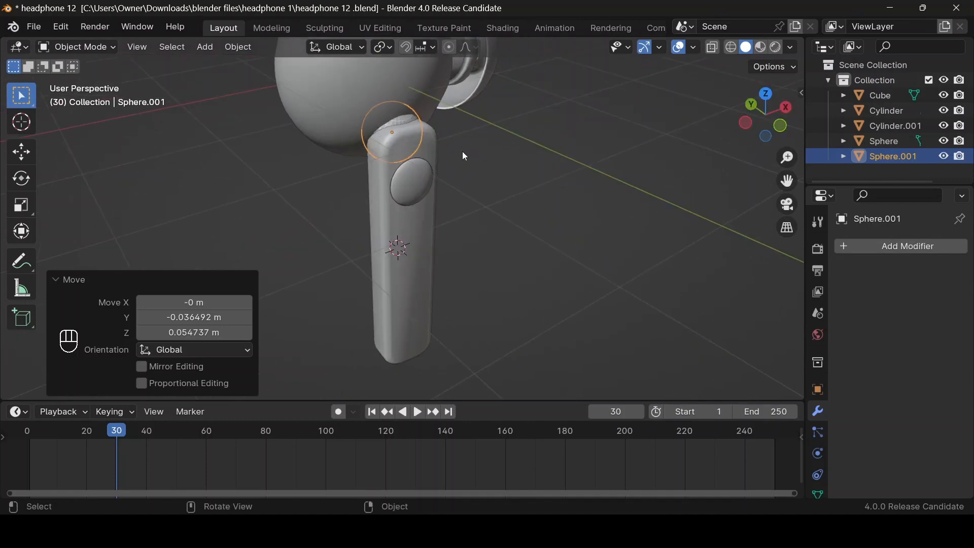
pyautogui.click(404, 114)
pyautogui.click(406, 121)
pyautogui.click(405, 117)
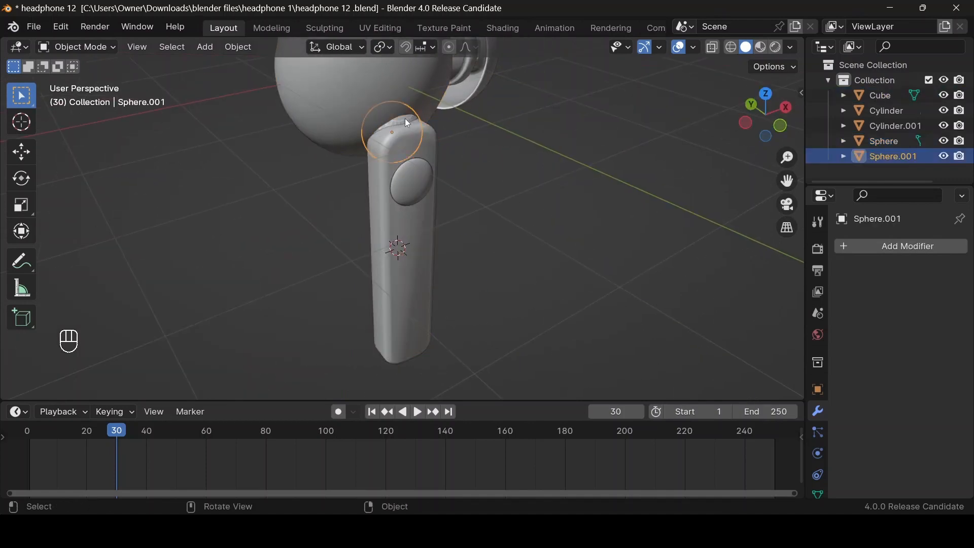
pyautogui.rightClick(405, 117)
pyautogui.click(404, 117)
# Step: Join the small connecting sphere into the earbud's large round body
pyautogui.click(404, 109)
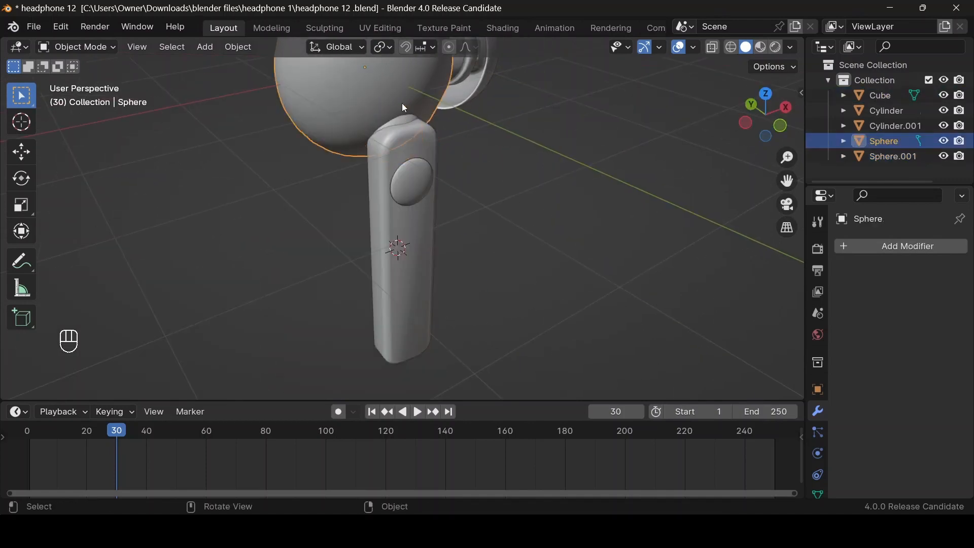
pyautogui.click(404, 118)
pyautogui.click(380, 101)
pyautogui.click(394, 121)
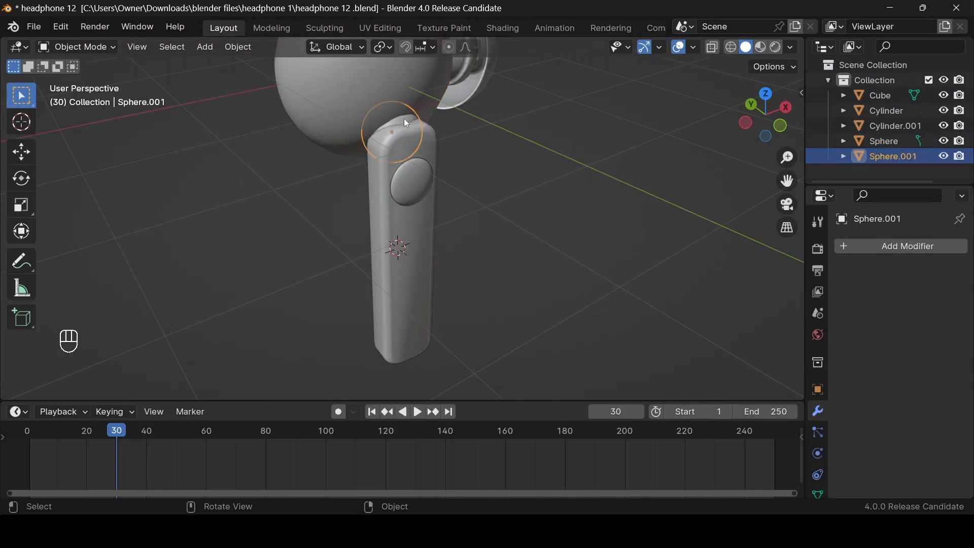
pyautogui.keyDown('shift'); pyautogui.click(370, 81); pyautogui.keyUp('shift')
pyautogui.scroll(-3, 382, 93)
pyautogui.hotkey('ctrl', 'j')
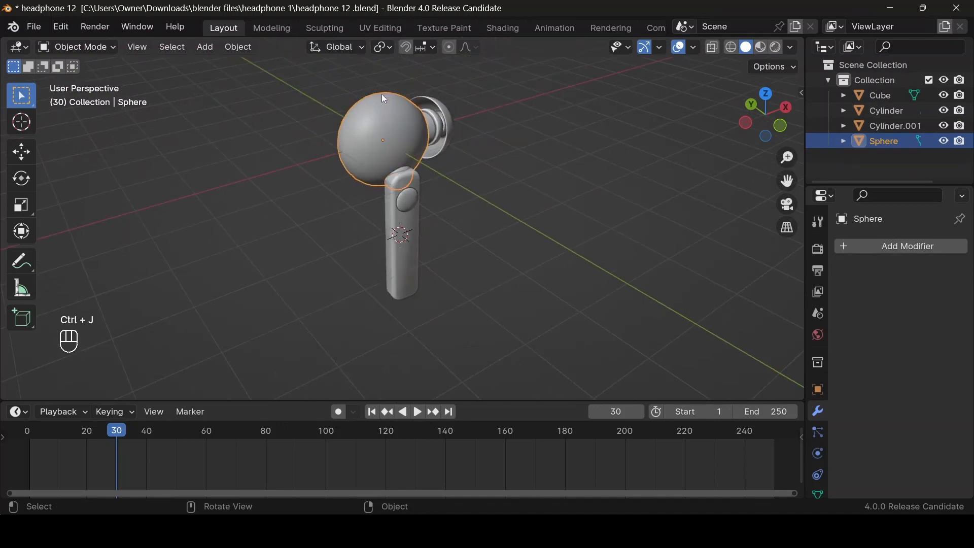
pyautogui.click(549, 192)
pyautogui.scroll(4, 527, 162)
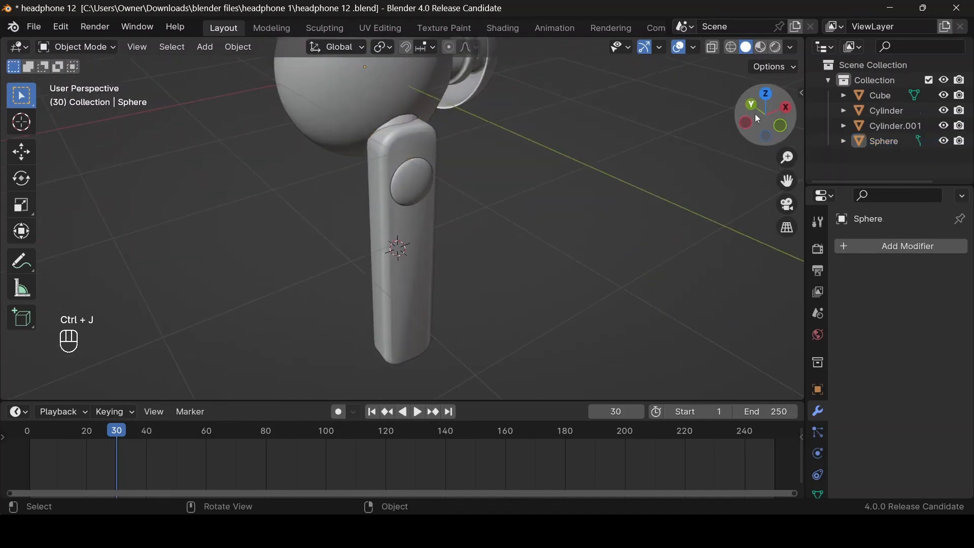
# Step: Parent the ear tip, its neck cylinder and the stem to the round body using Object (Keep Transform)
pyautogui.moveTo(758, 119); pyautogui.dragTo(816, 131)
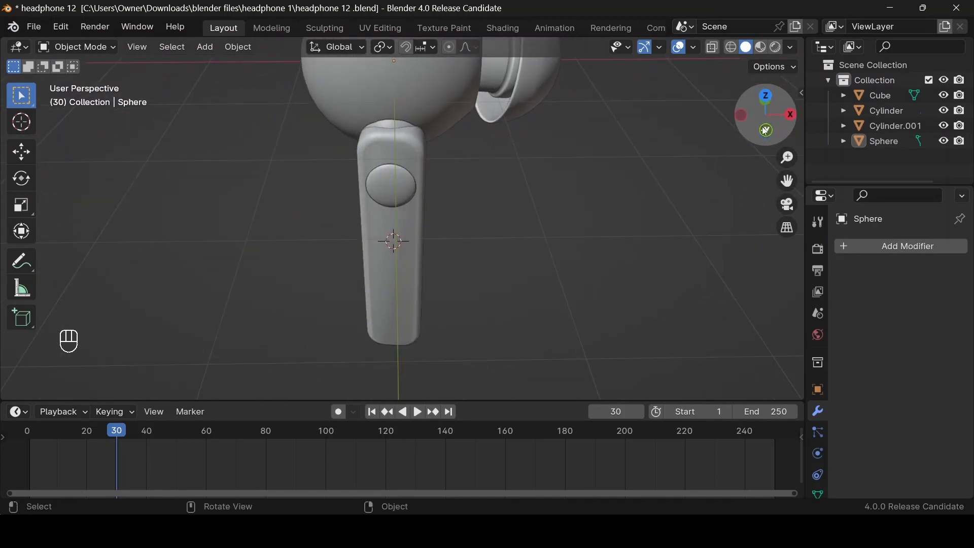
pyautogui.scroll(-4, 766, 130)
pyautogui.click(762, 130)
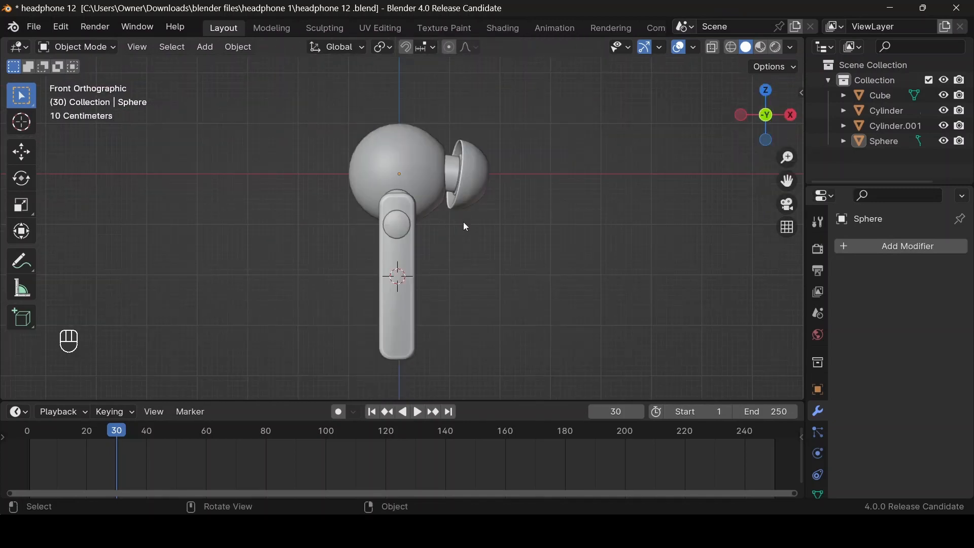
pyautogui.click(434, 178)
pyautogui.click(486, 177)
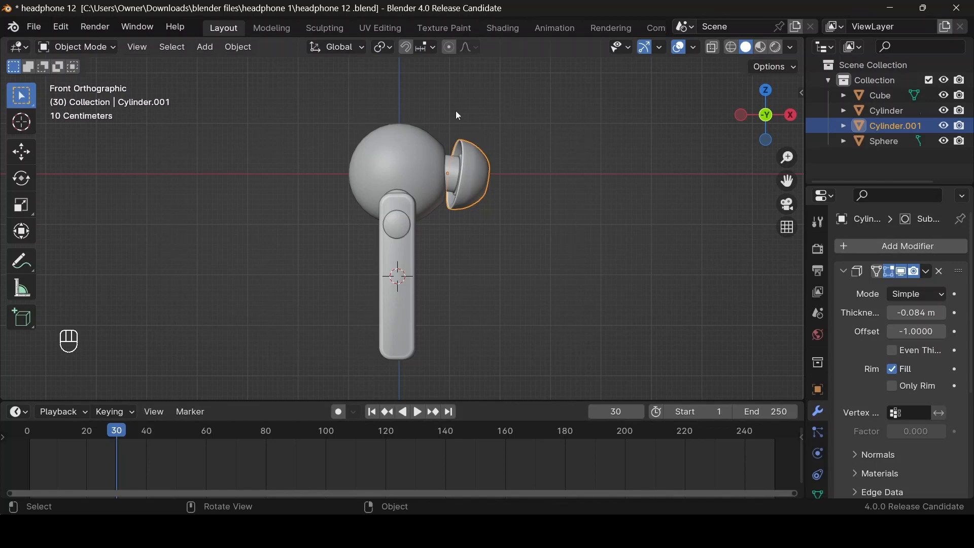
pyautogui.click(394, 170)
pyautogui.click(476, 180)
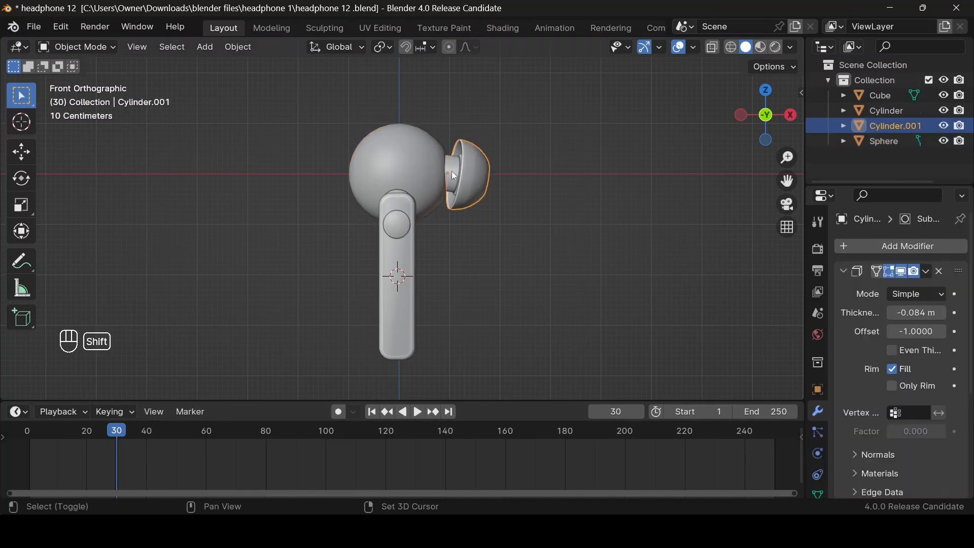
pyautogui.keyDown('shift'); pyautogui.click(451, 170); pyautogui.keyUp('shift')
pyautogui.keyDown('shift'); pyautogui.click(398, 277); pyautogui.keyUp('shift')
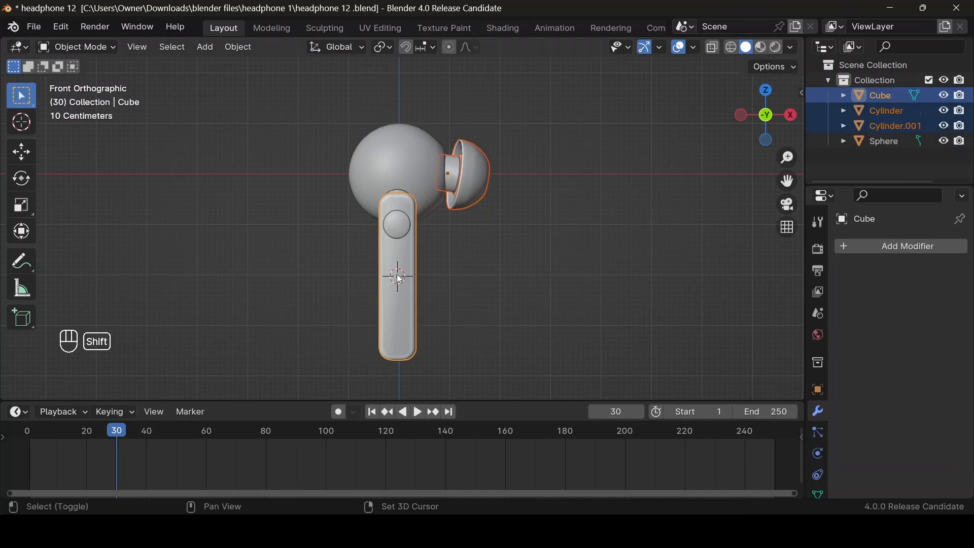
pyautogui.keyDown('shift'); pyautogui.click(410, 142); pyautogui.keyUp('shift')
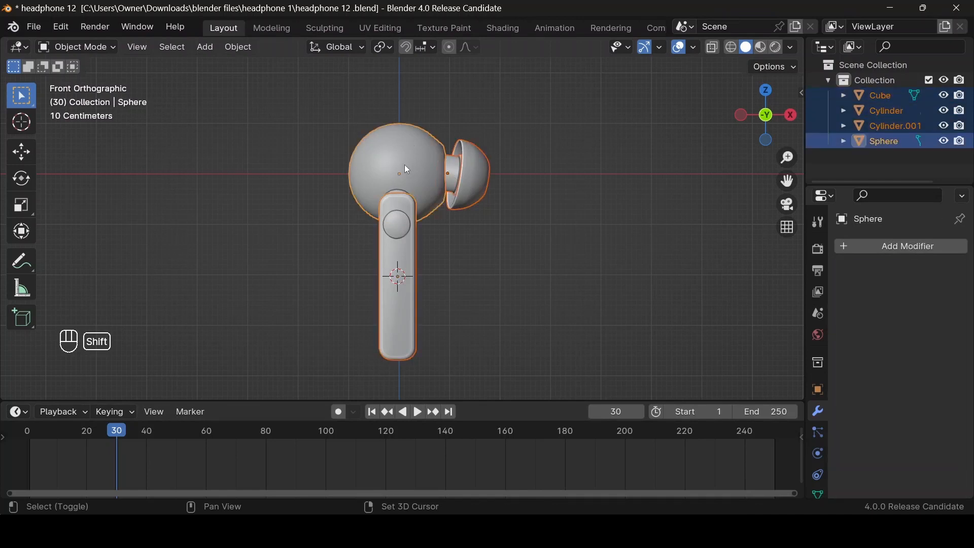
pyautogui.hotkey('ctrl', 'p')
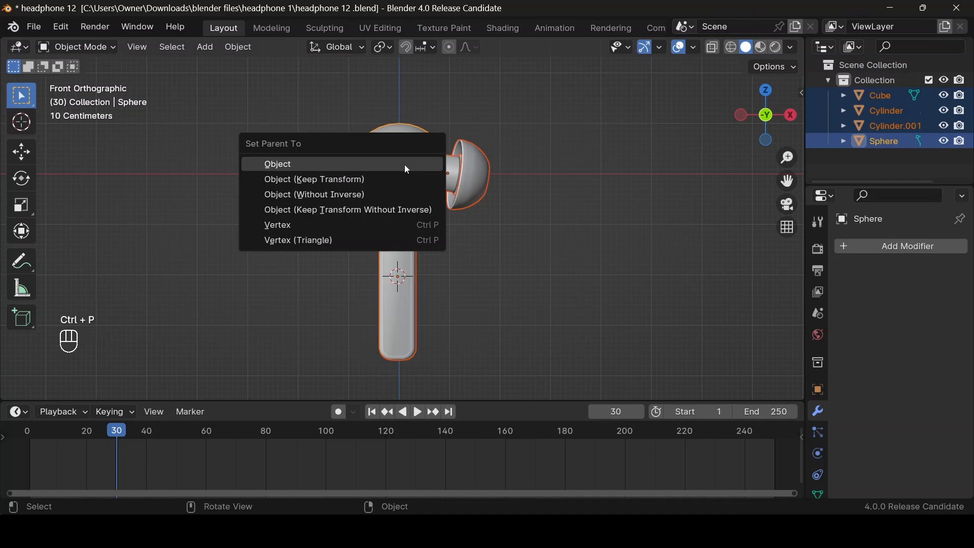
pyautogui.click(409, 182)
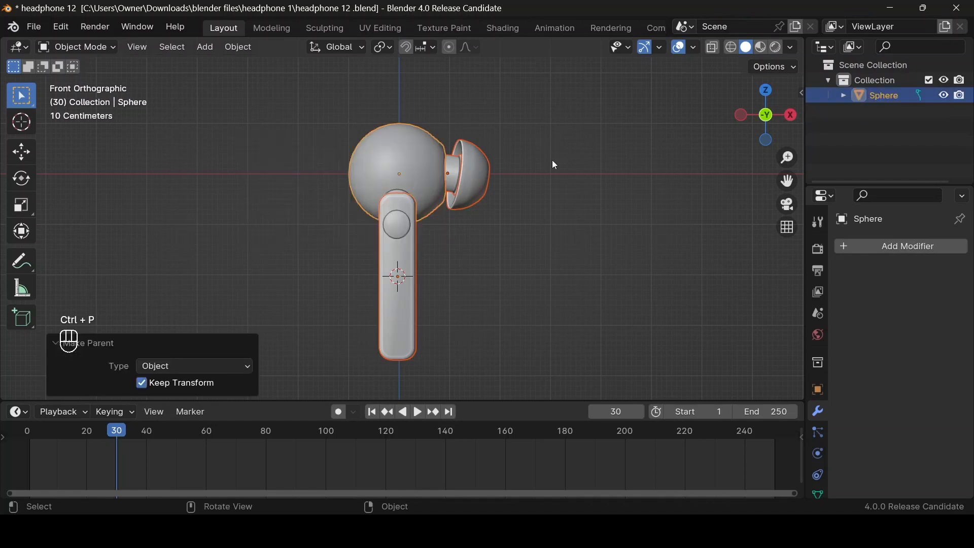
# Step: Select all parts of the earbud with the stem as the active object
pyautogui.click(562, 162)
pyautogui.click(406, 198)
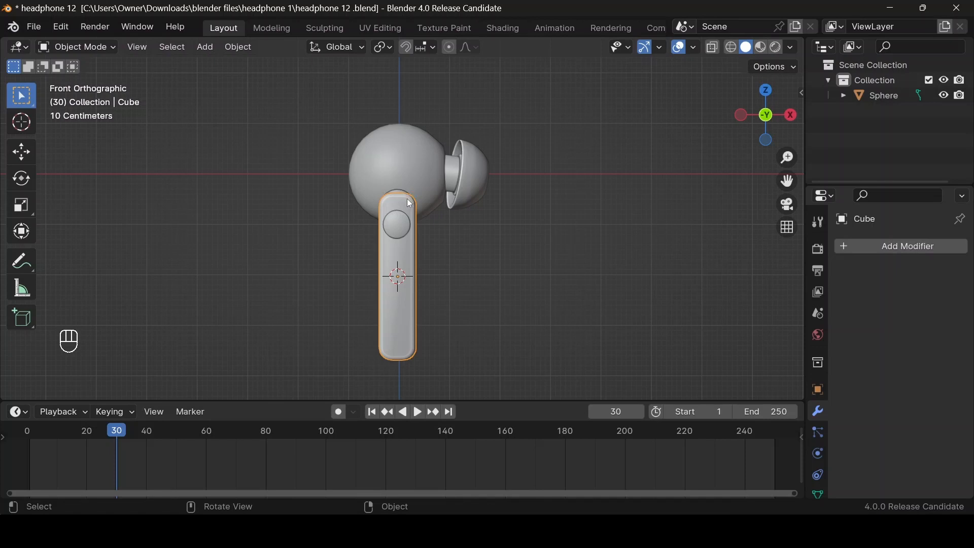
pyautogui.press('a')
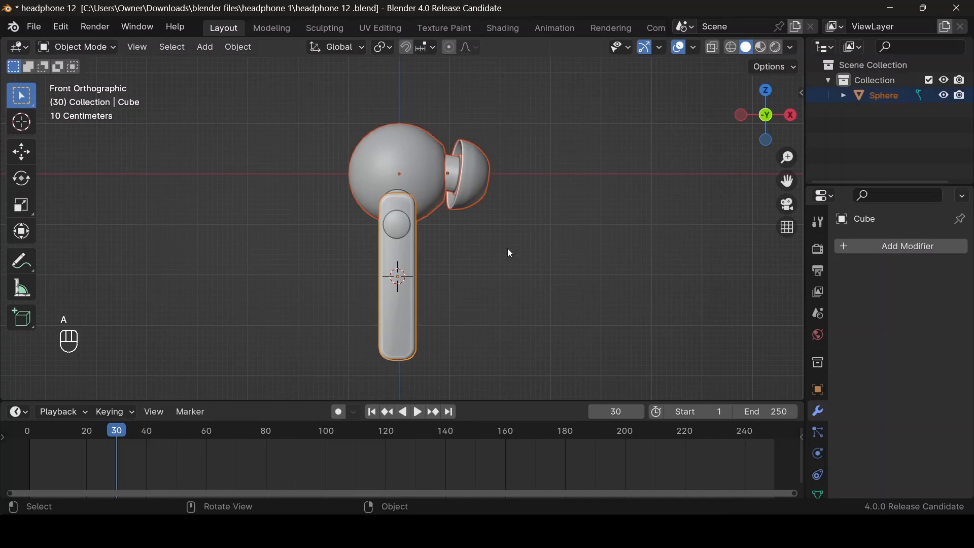
# Step: Duplicate all the selected earbud parts and leave the copies in their original position
pyautogui.hotkey('shift', 'd')
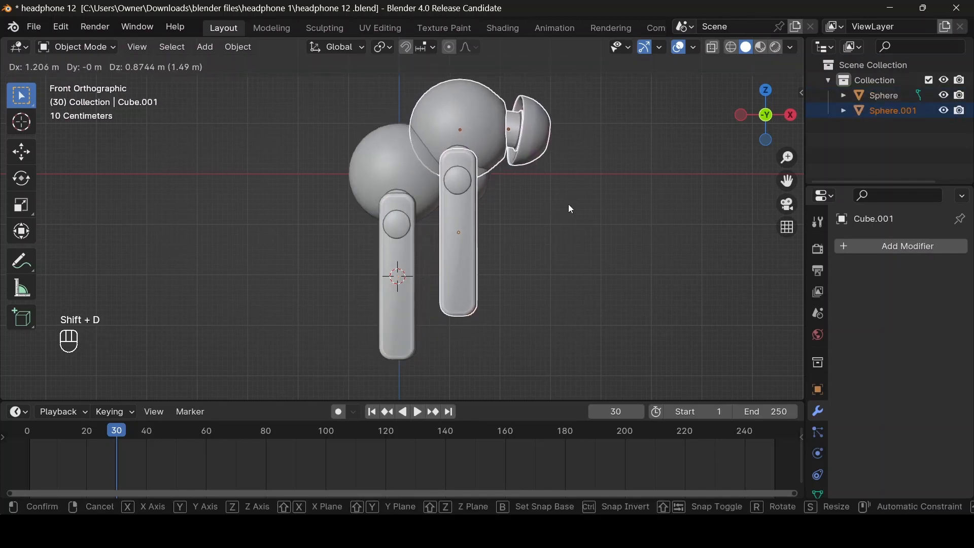
pyautogui.rightClick(568, 209)
# Step: Move the duplicated earbud parts to a new collection named "duplicates" and exclude that collection from the view layer
pyautogui.press('m')
pyautogui.click(568, 204)
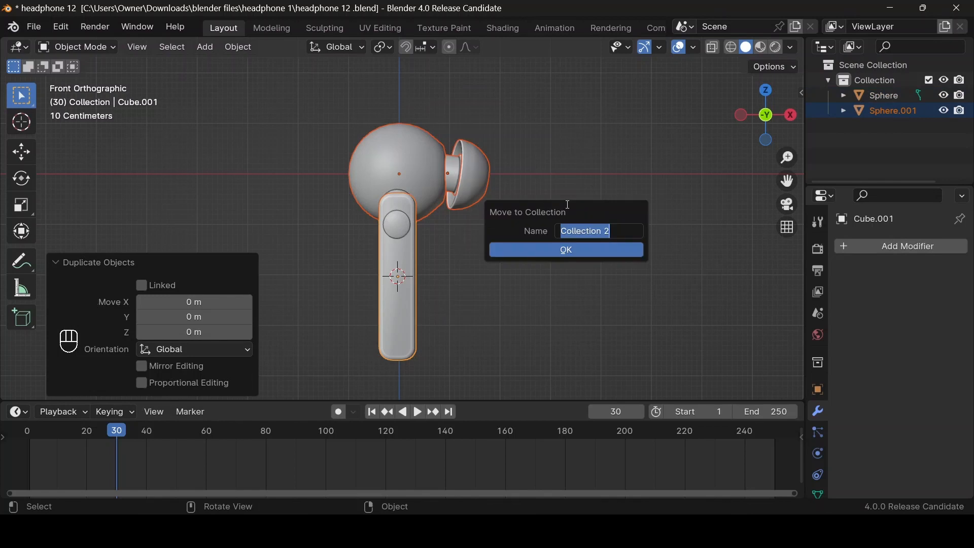
pyautogui.write('dupl')
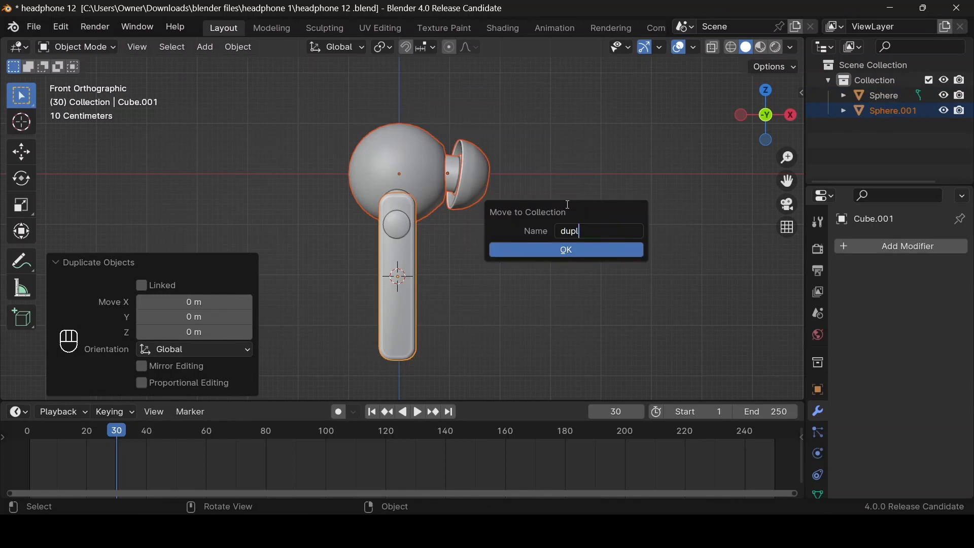
pyautogui.write('icates')
pyautogui.press('Return')
pyautogui.click(588, 250)
pyautogui.click(930, 111)
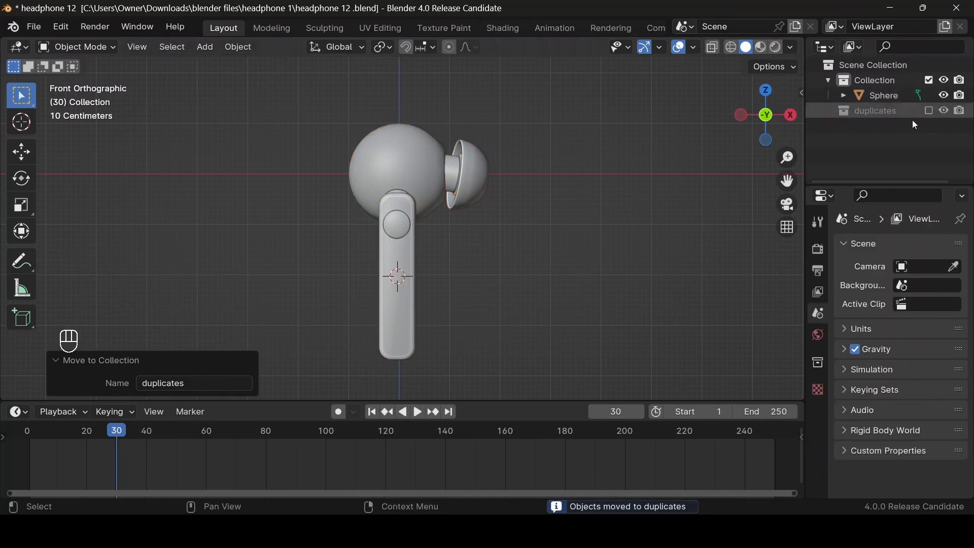
pyautogui.click(403, 174)
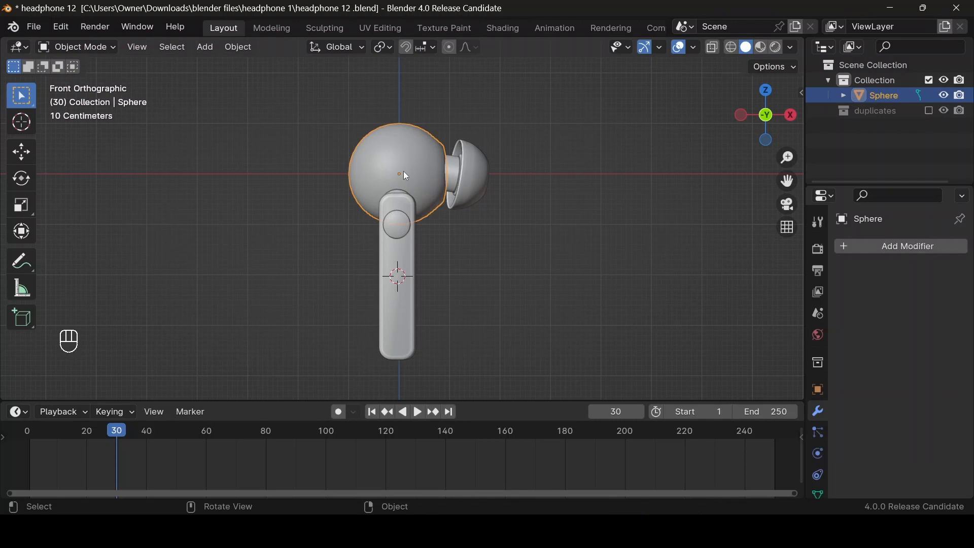
pyautogui.click(465, 190)
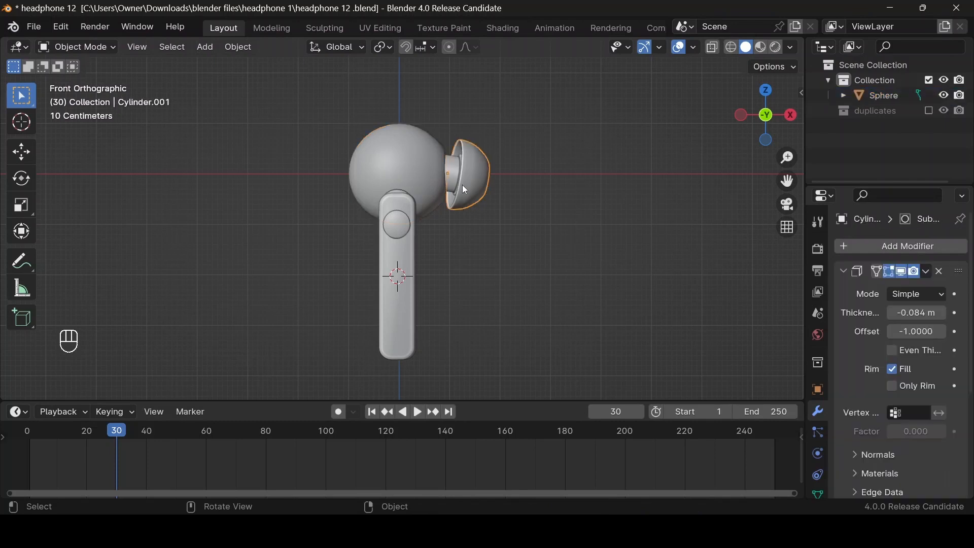
pyautogui.click(408, 242)
pyautogui.press('g')
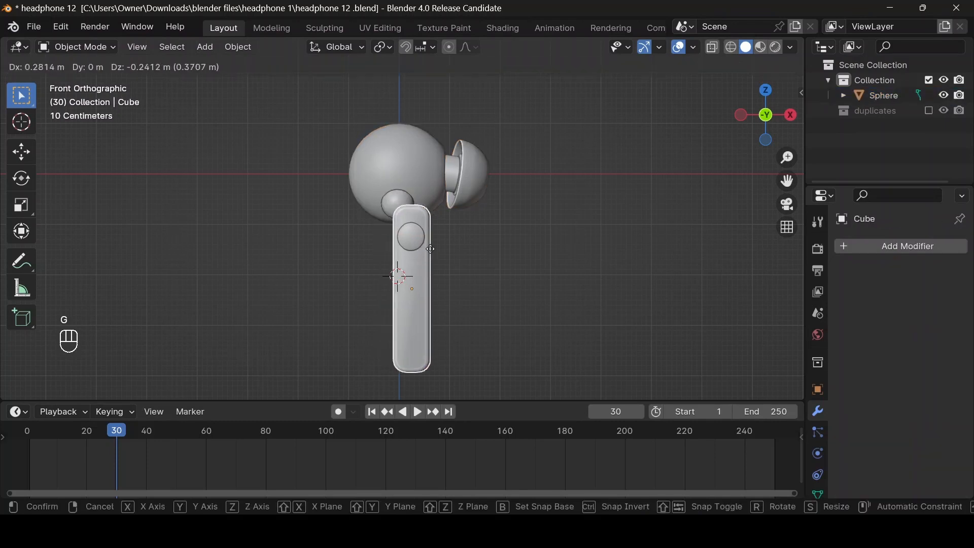
pyautogui.click(401, 234)
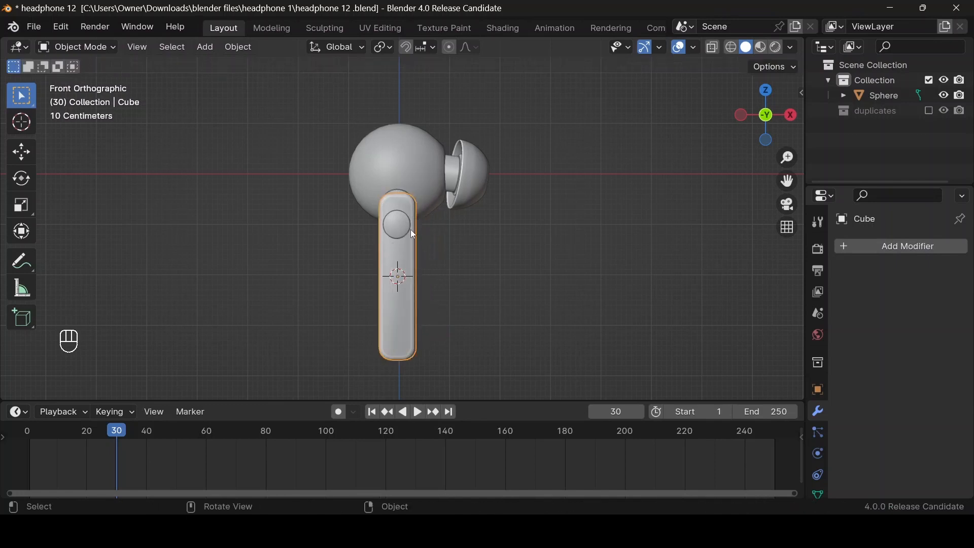
# Step: Apply the Solidify and Subdivision modifiers on the earbud's silicone ear tip
pyautogui.click(465, 167)
pyautogui.scroll(-8, 889, 326)
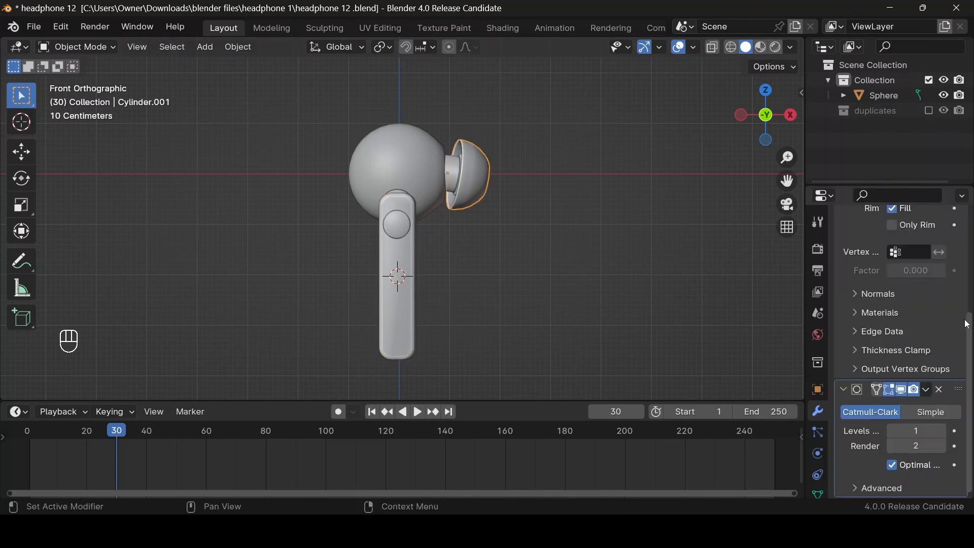
pyautogui.scroll(8, 939, 333)
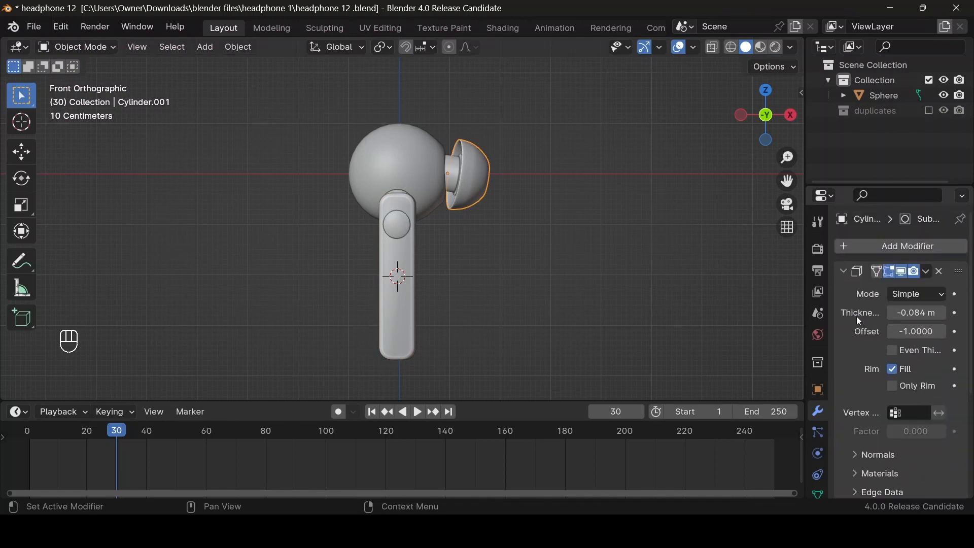
pyautogui.press('ctrl')
pyautogui.hotkey('ctrl', 'a')
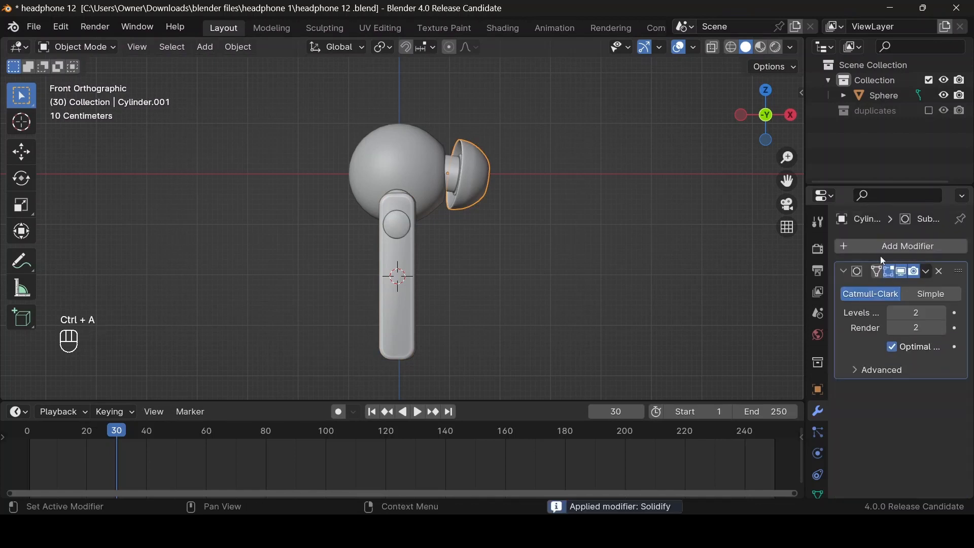
pyautogui.hotkey('ctrl', 'a')
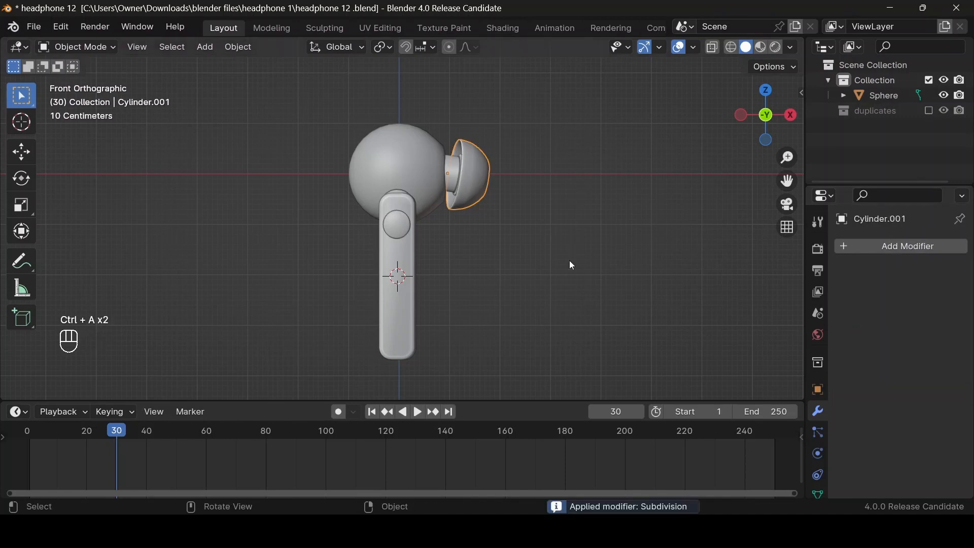
# Step: Apply the Bevel modifier on the small cylinder connecting the ear tip to the sphere
pyautogui.click(403, 219)
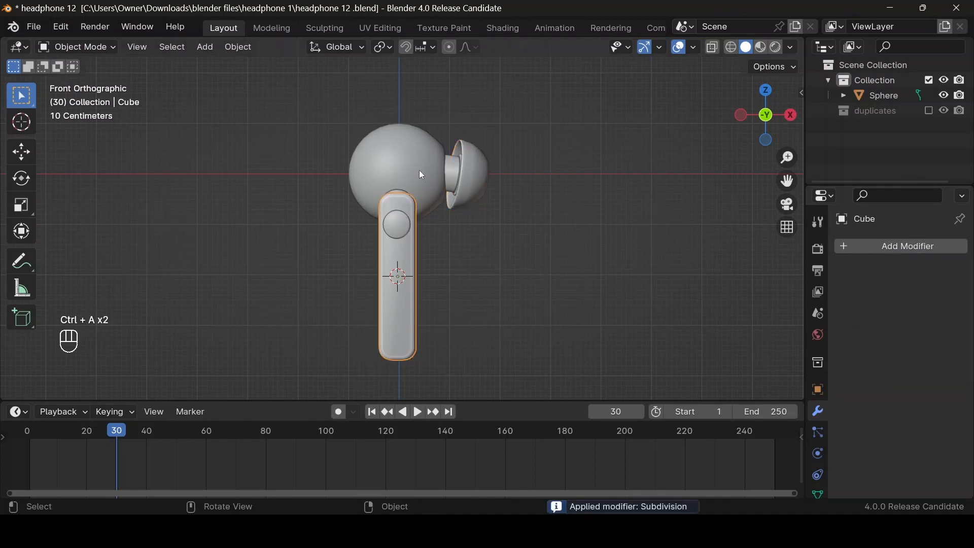
pyautogui.click(455, 177)
pyautogui.press('ctrl')
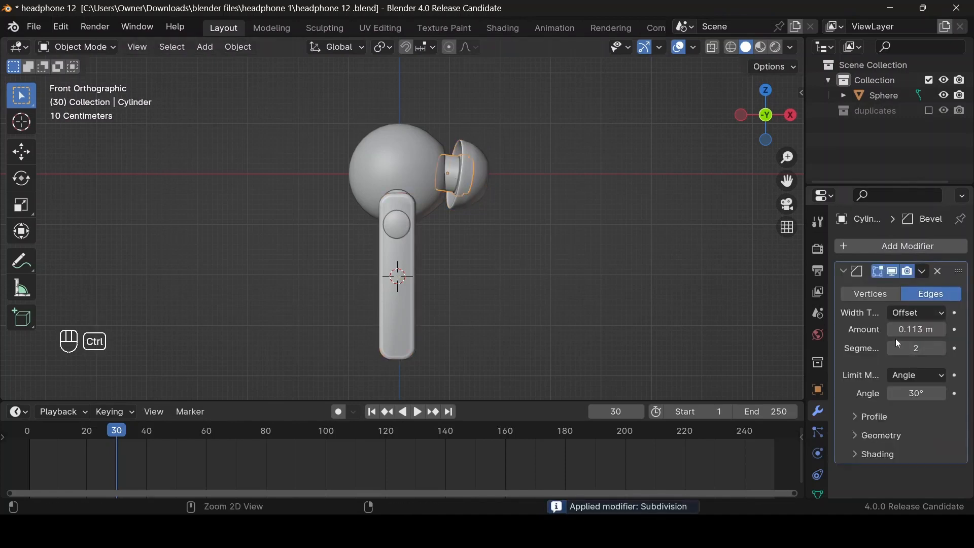
pyautogui.hotkey('ctrl', 'a')
# Step: Join the stem, ear tip and connecting cylinder into the sphere as a single earbud object
pyautogui.click(403, 187)
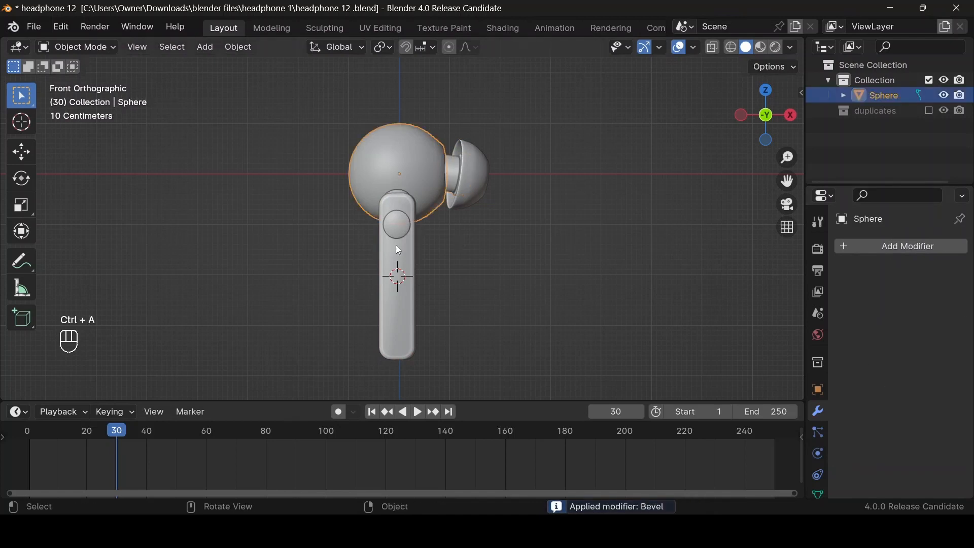
pyautogui.click(400, 223)
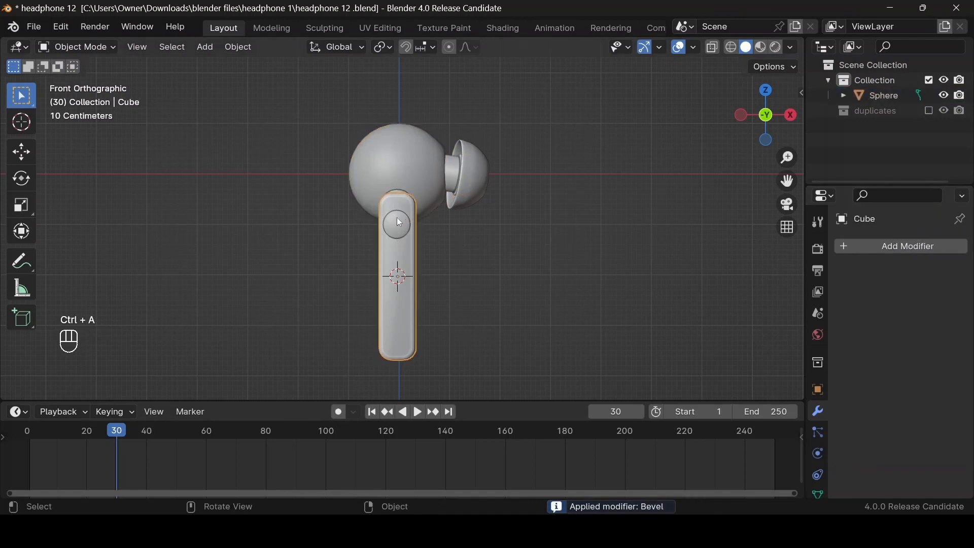
pyautogui.keyDown('shift'); pyautogui.click(470, 188); pyautogui.keyUp('shift')
pyautogui.keyDown('shift'); pyautogui.click(455, 179); pyautogui.keyUp('shift')
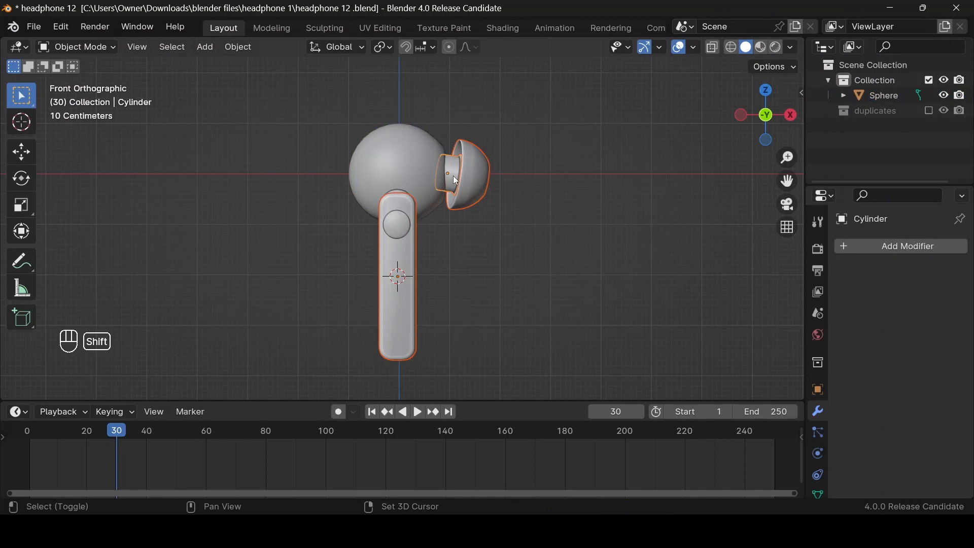
pyautogui.keyDown('shift'); pyautogui.click(386, 171); pyautogui.keyUp('shift')
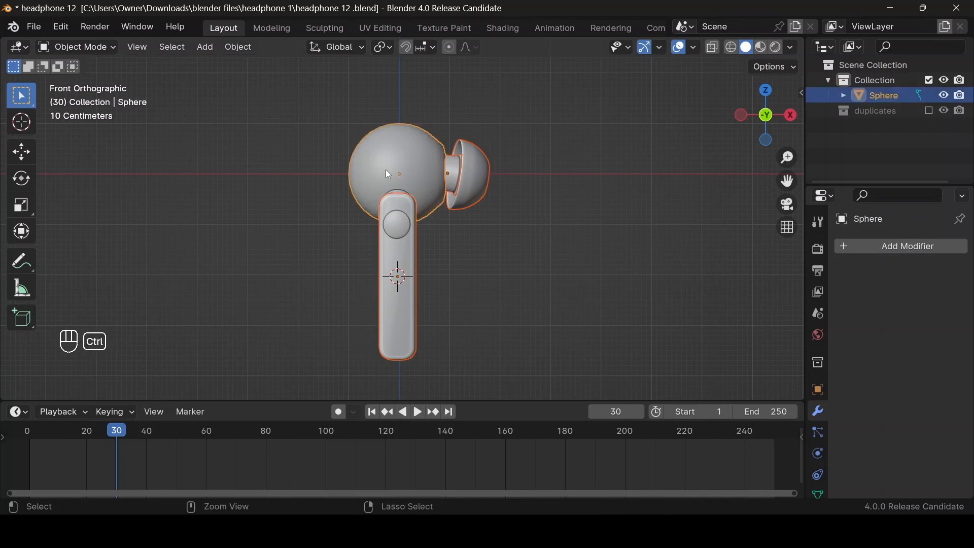
pyautogui.hotkey('ctrl', 'j')
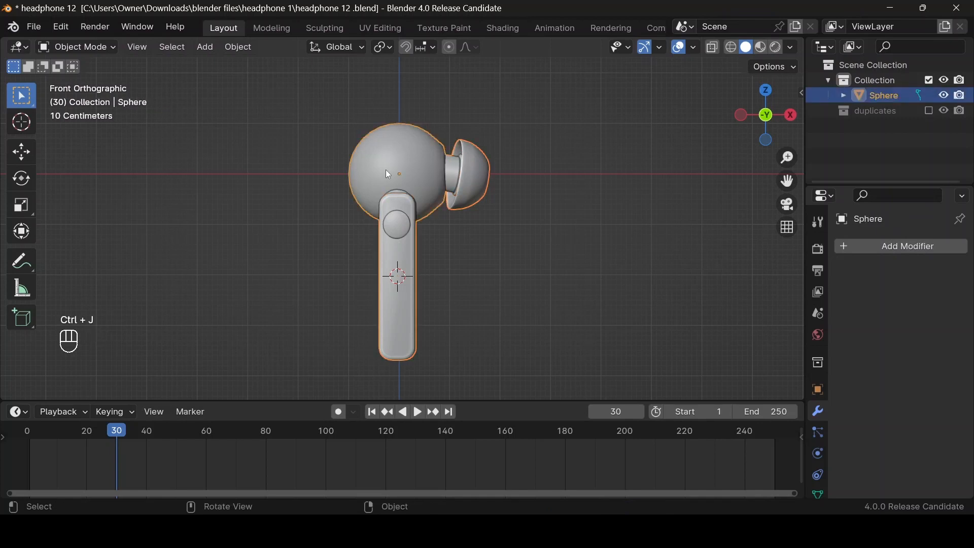
pyautogui.click(570, 263)
pyautogui.moveTo(759, 122)
pyautogui.mouseDown()
pyautogui.moveTo(682, 128)
pyautogui.moveTo(681, 165)
pyautogui.moveTo(761, 150)
pyautogui.moveTo(733, 143)
pyautogui.moveTo(764, 124)
pyautogui.mouseUp()
pyautogui.click(765, 126)
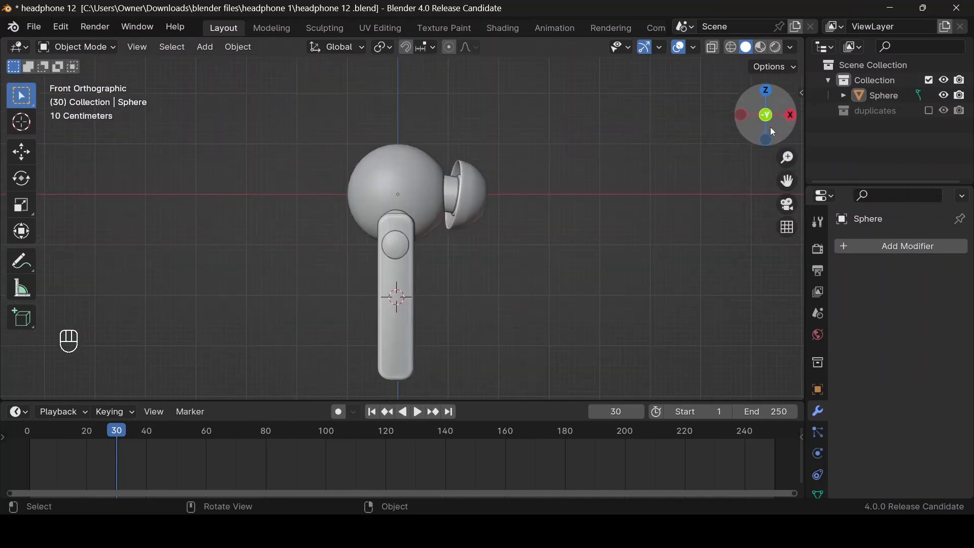
pyautogui.click(411, 227)
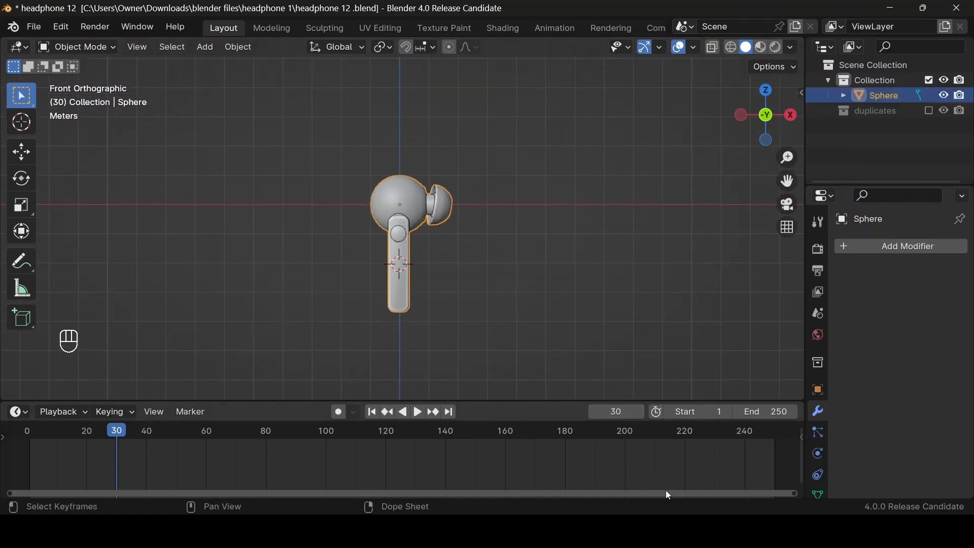
# Step: Switch to the reference image board and examine the shape of the round charging case and how the earbuds sit in it
pyautogui.hotkey('alt', 'Tab')
pyautogui.scroll(-12, 236, 282)
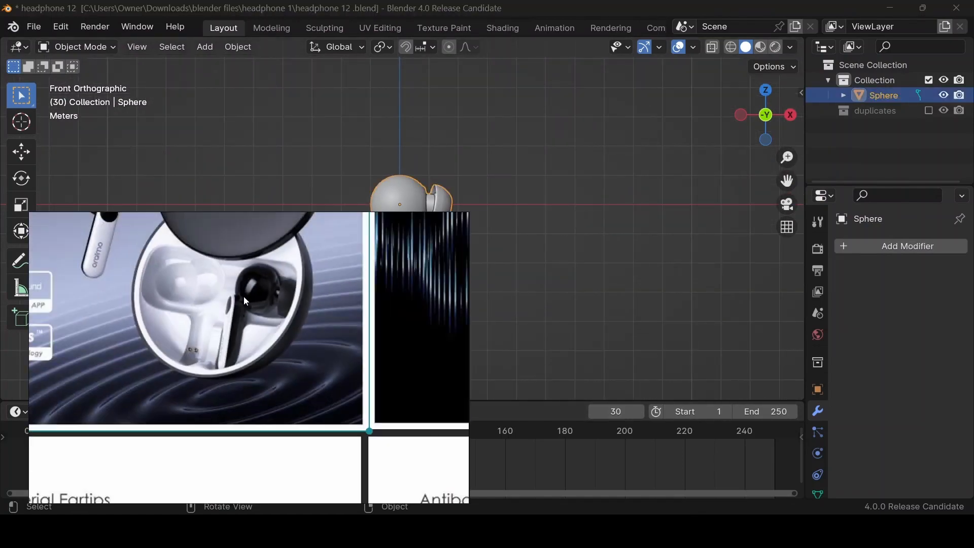
pyautogui.scroll(3, 245, 302)
pyautogui.scroll(-5, 258, 309)
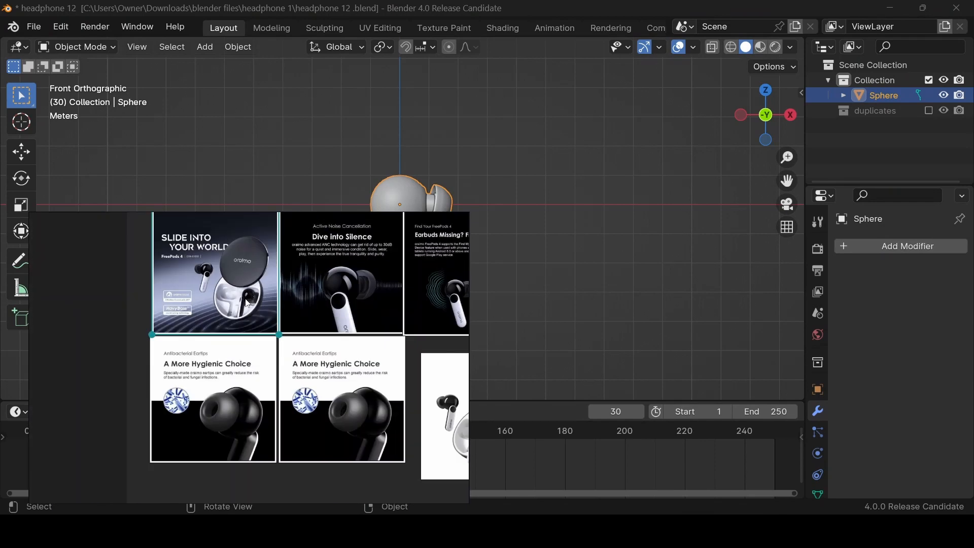
pyautogui.scroll(4, 304, 324)
pyautogui.scroll(-5, 355, 355)
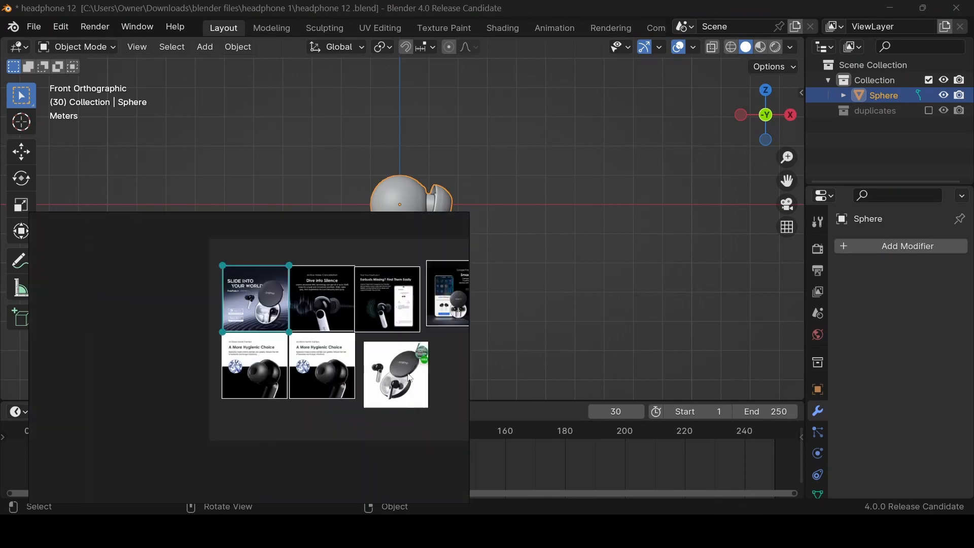
pyautogui.scroll(4, 420, 385)
pyautogui.scroll(5, 420, 386)
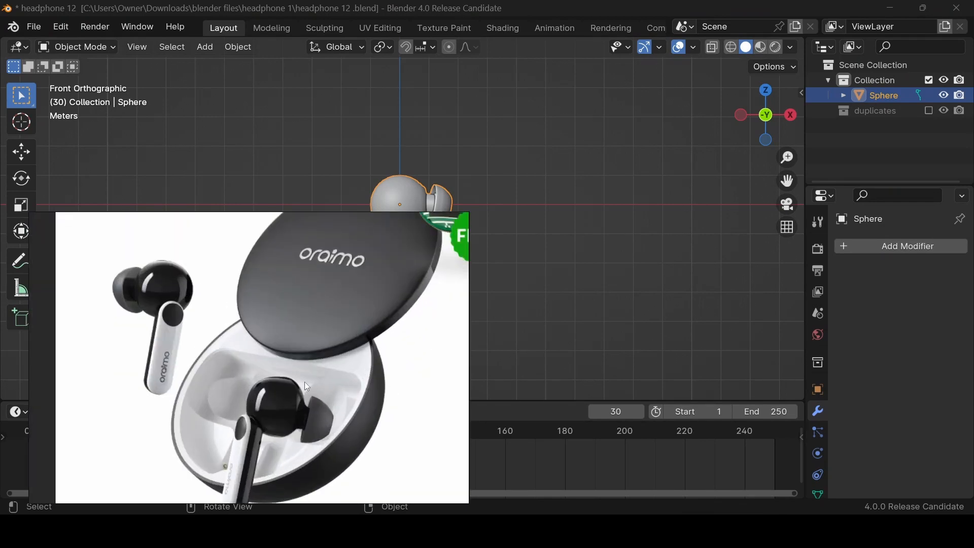
pyautogui.scroll(-1, 304, 383)
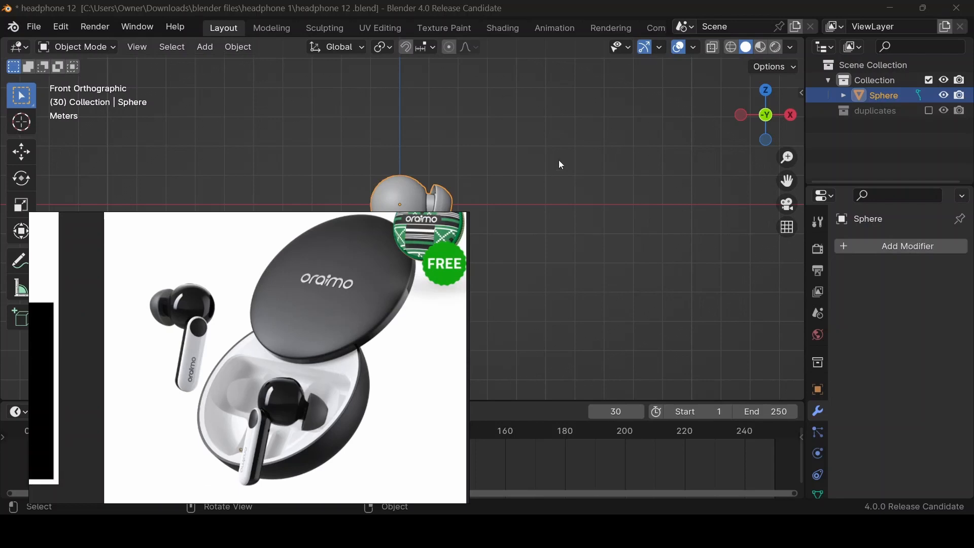
pyautogui.scroll(-8, 283, 364)
pyautogui.scroll(4, 283, 364)
pyautogui.scroll(-1, 283, 364)
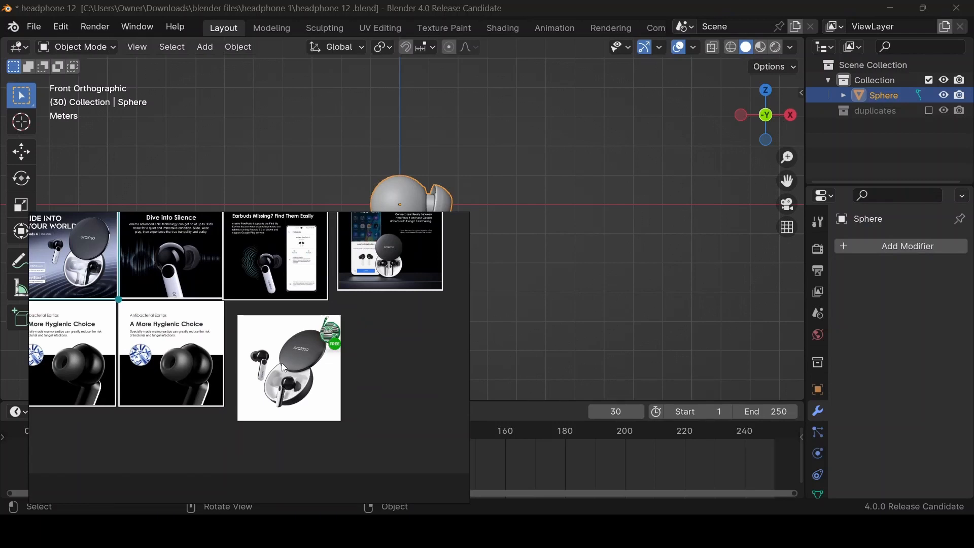
# Step: Return to Blender and add a mesh circle at the 3D cursor on the earbud's stem
pyautogui.click(534, 321)
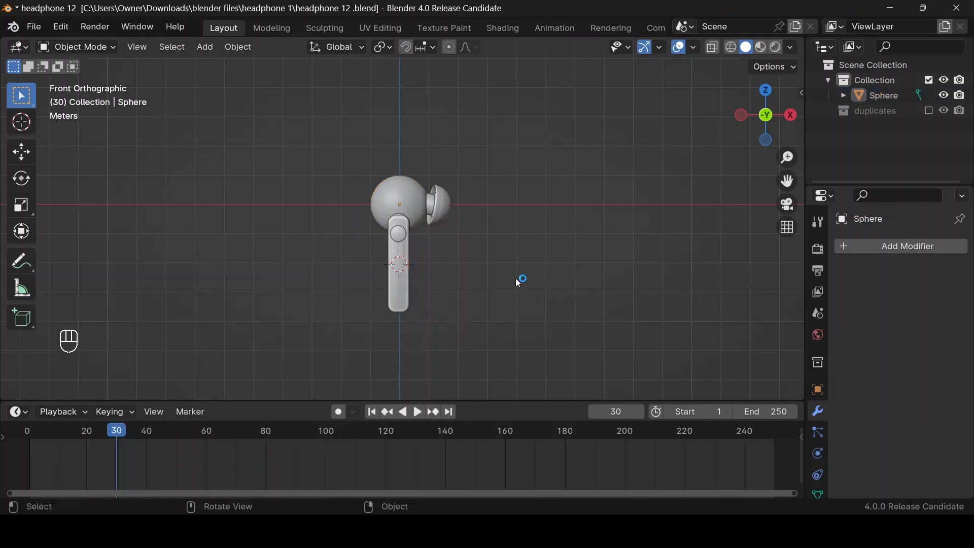
pyautogui.hotkey('shift', 'a')
pyautogui.write('ci')
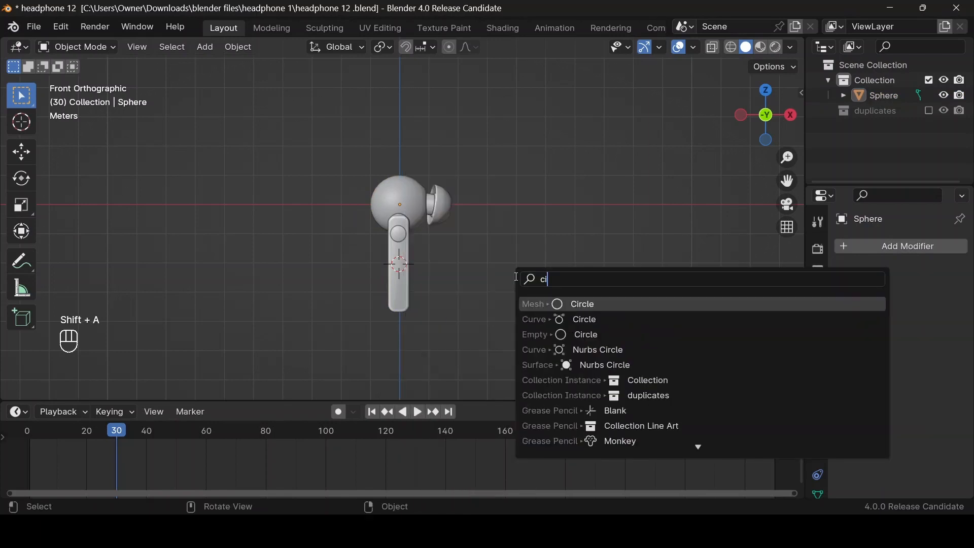
pyautogui.press('Return')
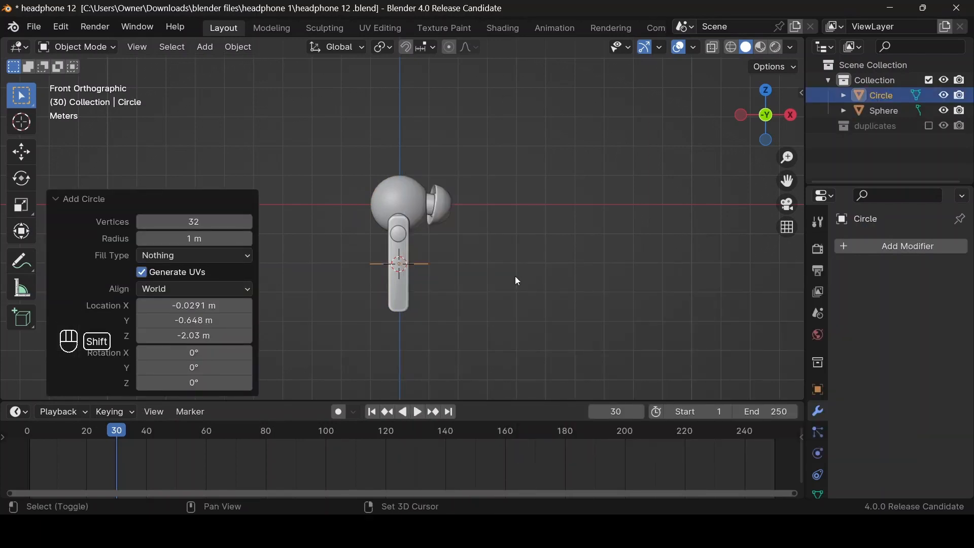
# Step: Snap the 3D cursor to the world origin and delete the circle on the earbud's stem
pyautogui.hotkey('shift', 's')
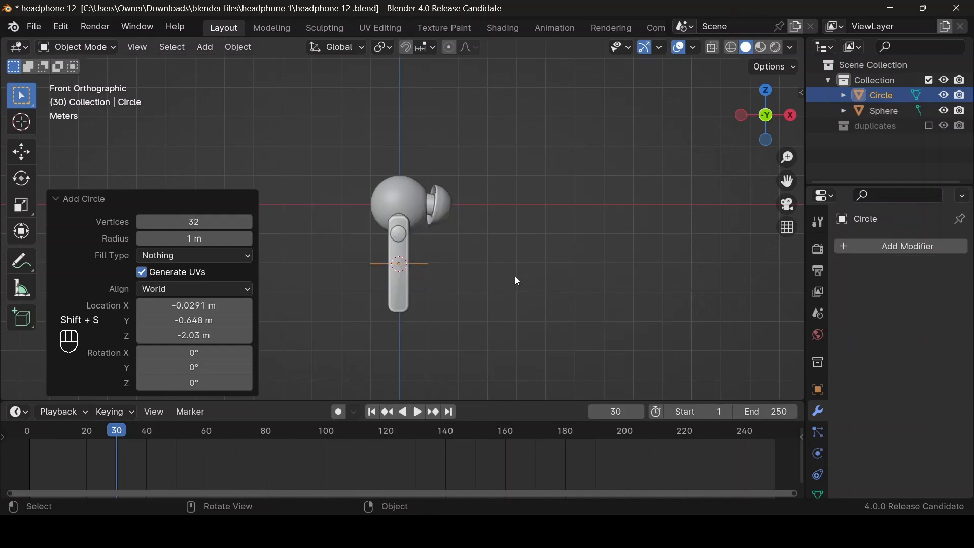
pyautogui.hotkey('shift', 's')
pyautogui.press('1')
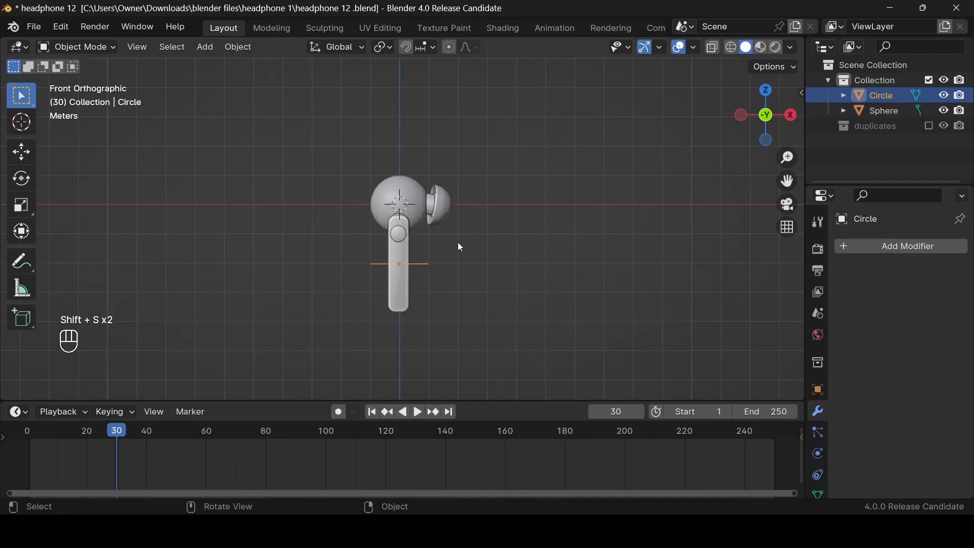
pyautogui.scroll(2, 457, 226)
pyautogui.press('Delete')
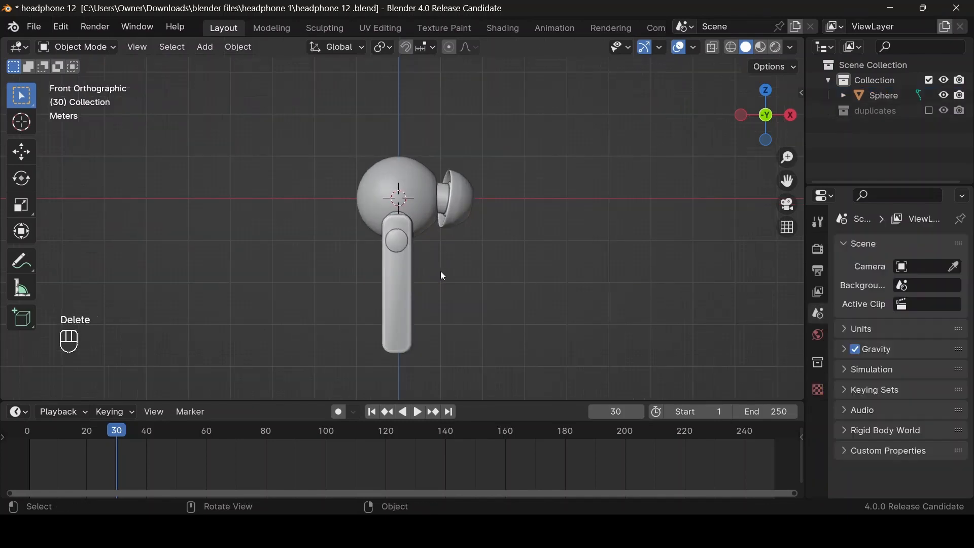
# Step: Add a mesh circle at the world origin and scale it up uniformly by about 4.64
pyautogui.hotkey('shift', 'a')
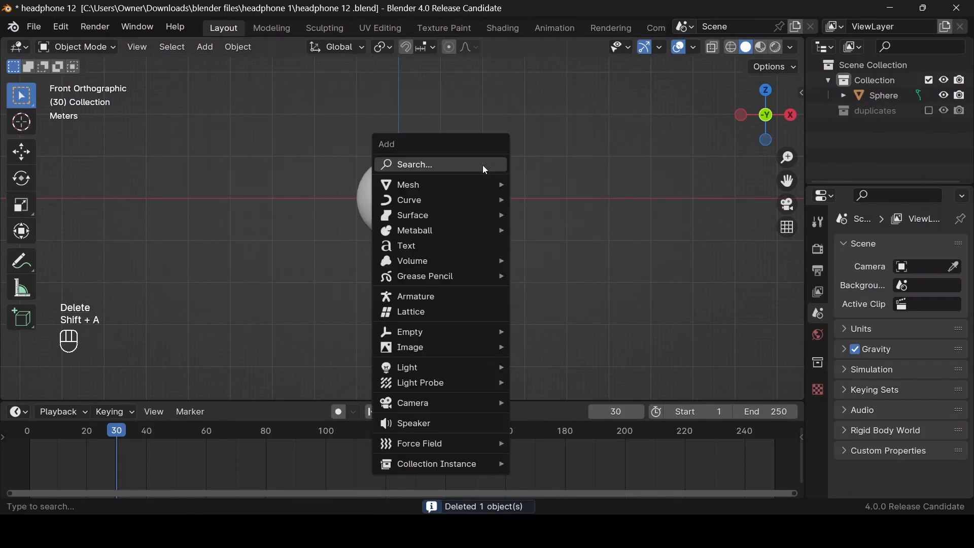
pyautogui.write('ci')
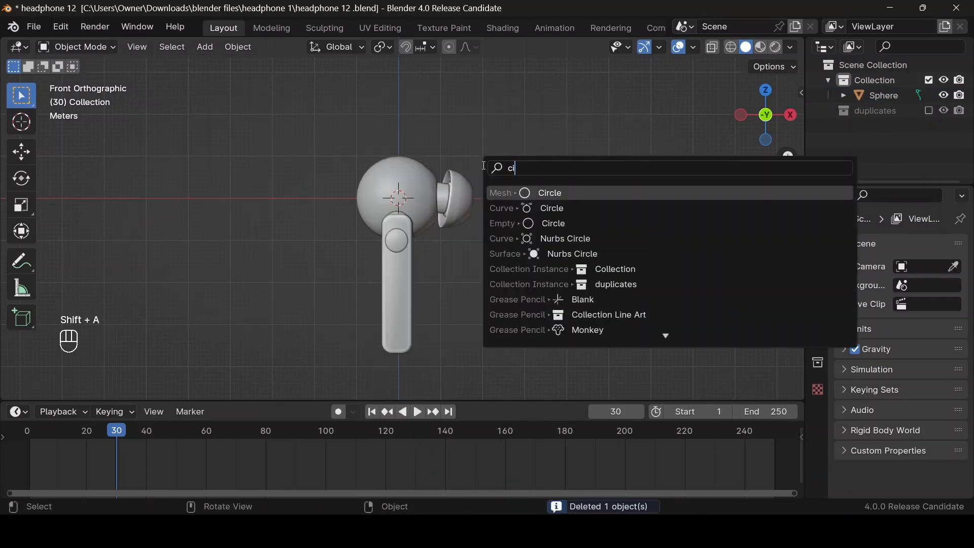
pyautogui.press('Return')
pyautogui.press('s')
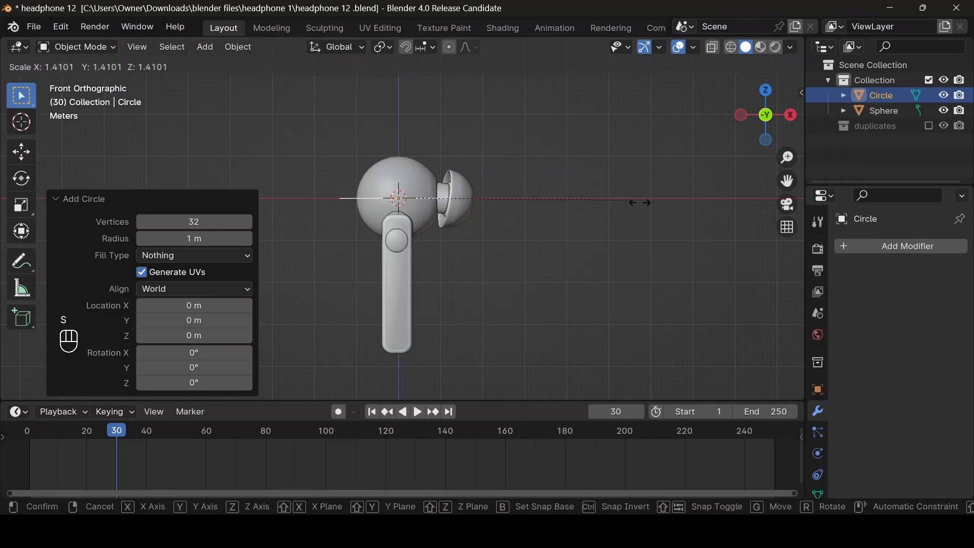
pyautogui.click(287, 181)
pyautogui.scroll(-4, 373, 223)
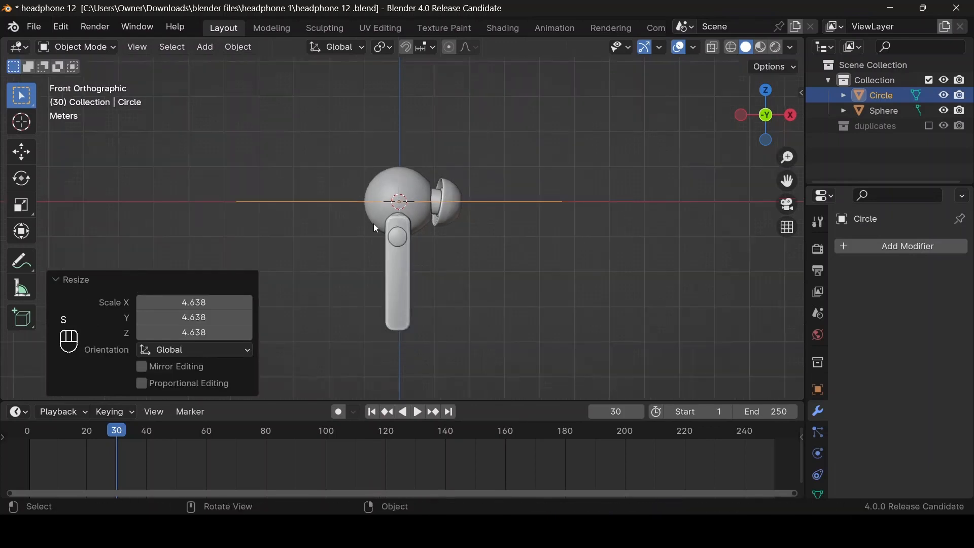
# Step: Rotate the circle 90° about the X axis so it stands upright around the earbud
pyautogui.write('rx')
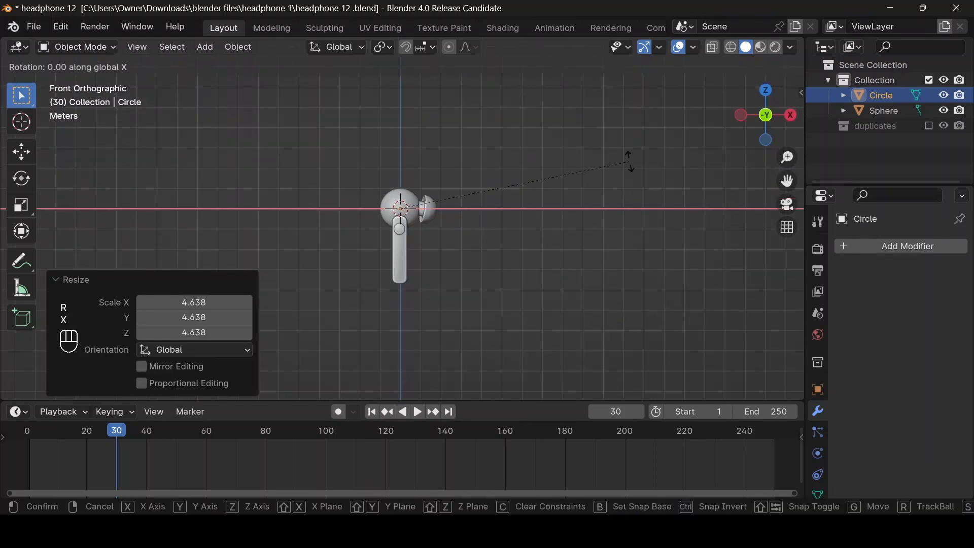
pyautogui.write('90')
pyautogui.press('Return')
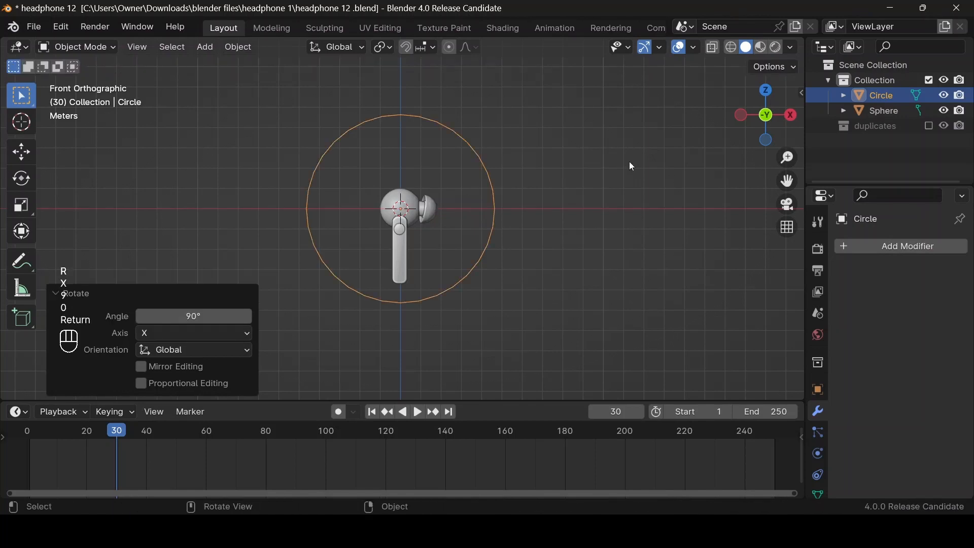
# Step: Check the charging case in the reference image and enlarge the circle around the earbud by about 1.22
pyautogui.click(713, 530)
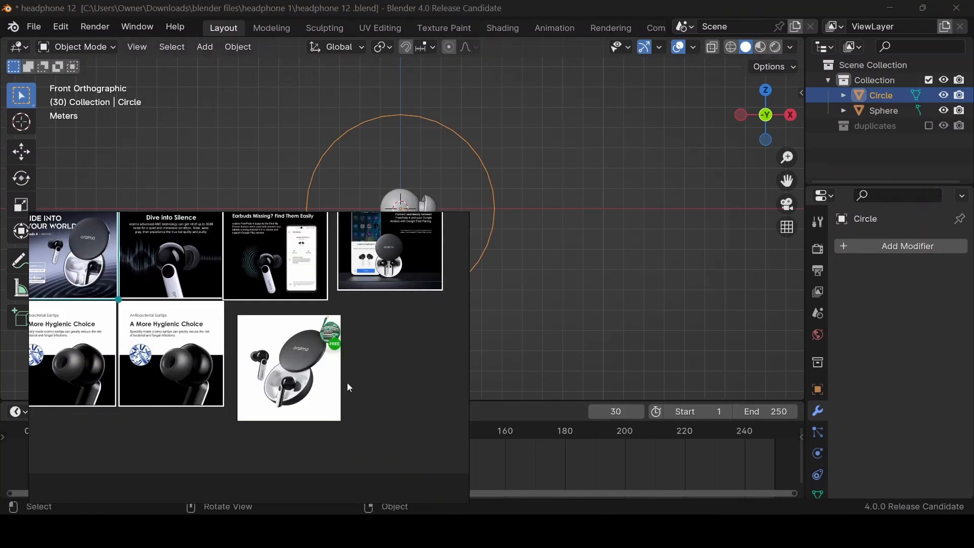
pyautogui.scroll(6, 347, 387)
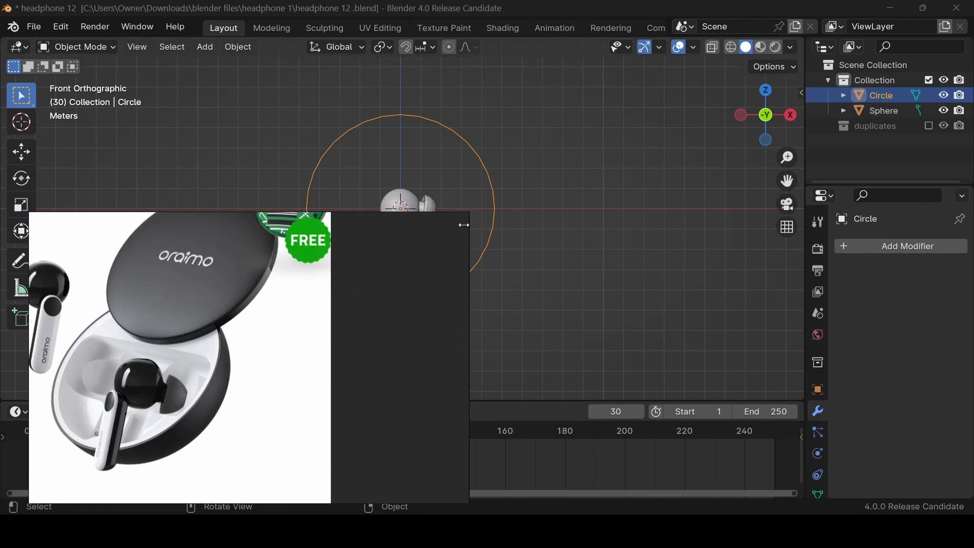
pyautogui.click(596, 203)
pyautogui.click(501, 253)
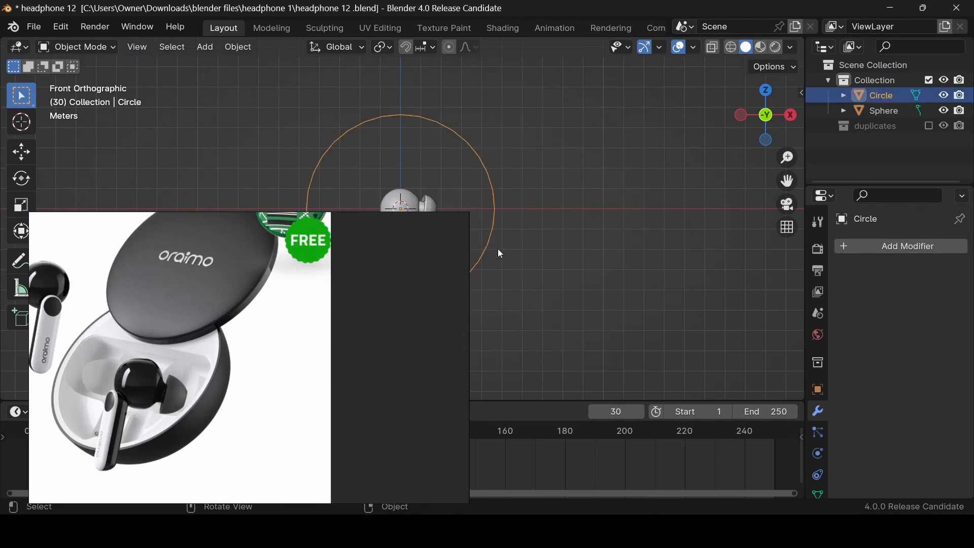
pyautogui.click(523, 302)
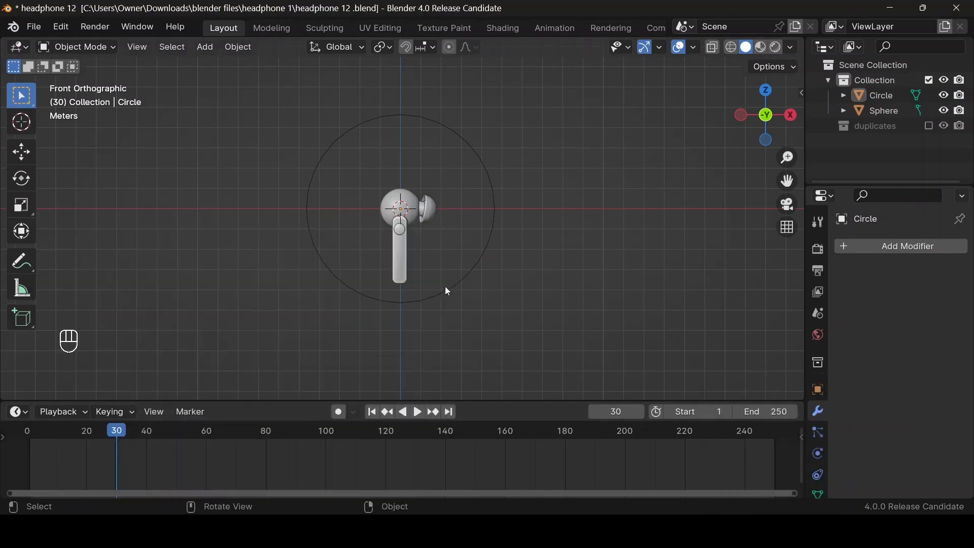
pyautogui.click(446, 288)
pyautogui.press('s')
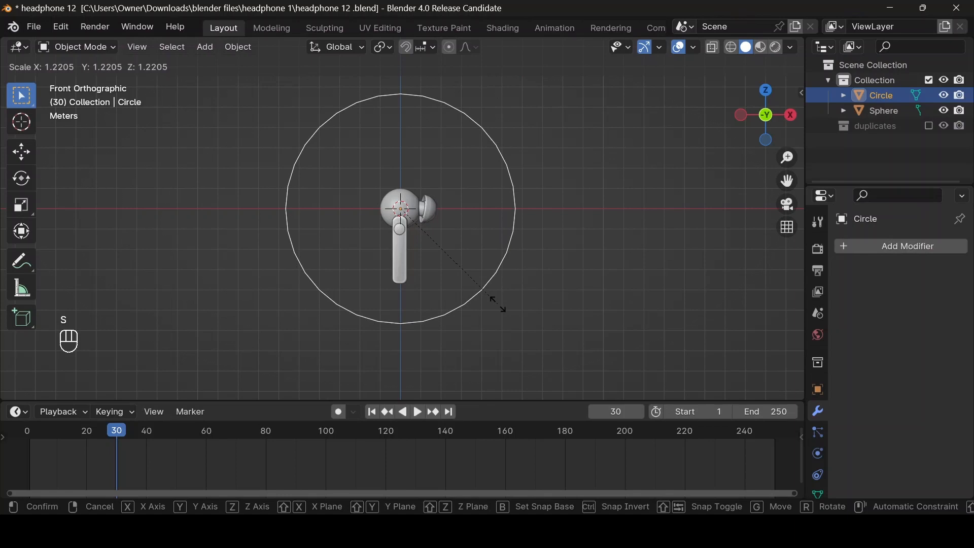
pyautogui.click(498, 307)
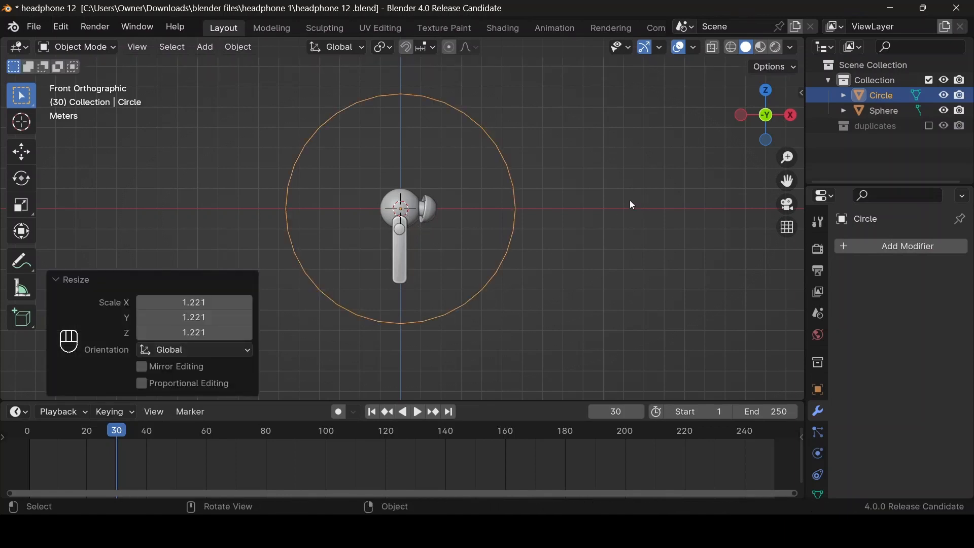
# Step: Extrude the whole circle about 3.49 m along the Y axis and fill the extruded end with a face
pyautogui.press('Tab')
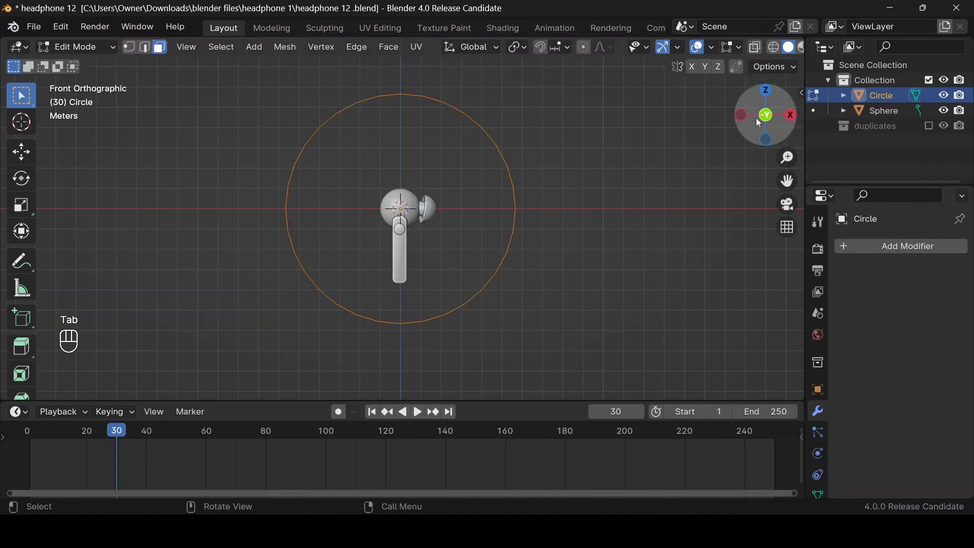
pyautogui.moveTo(756, 117); pyautogui.dragTo(740, 127)
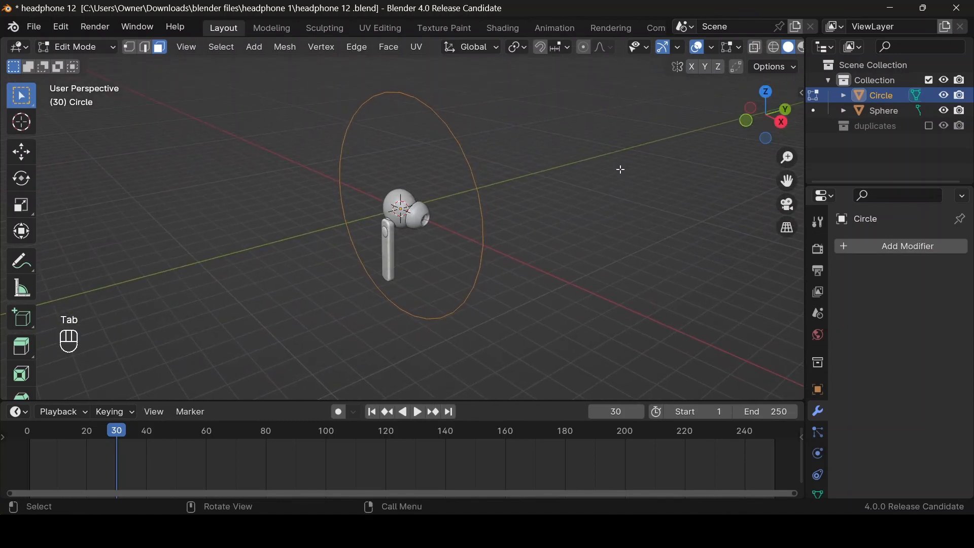
pyautogui.press('1')
pyautogui.press('e')
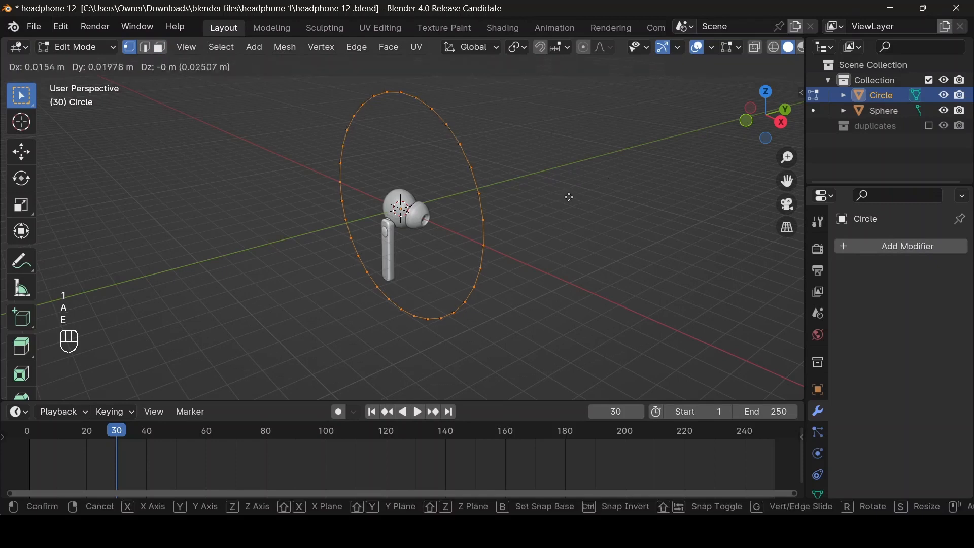
pyautogui.press('y')
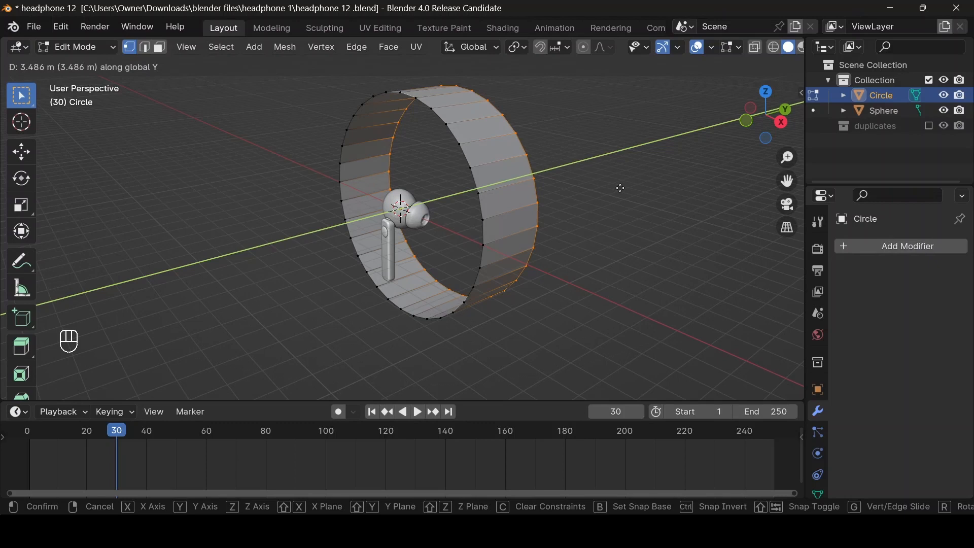
pyautogui.click(622, 189)
pyautogui.press('f')
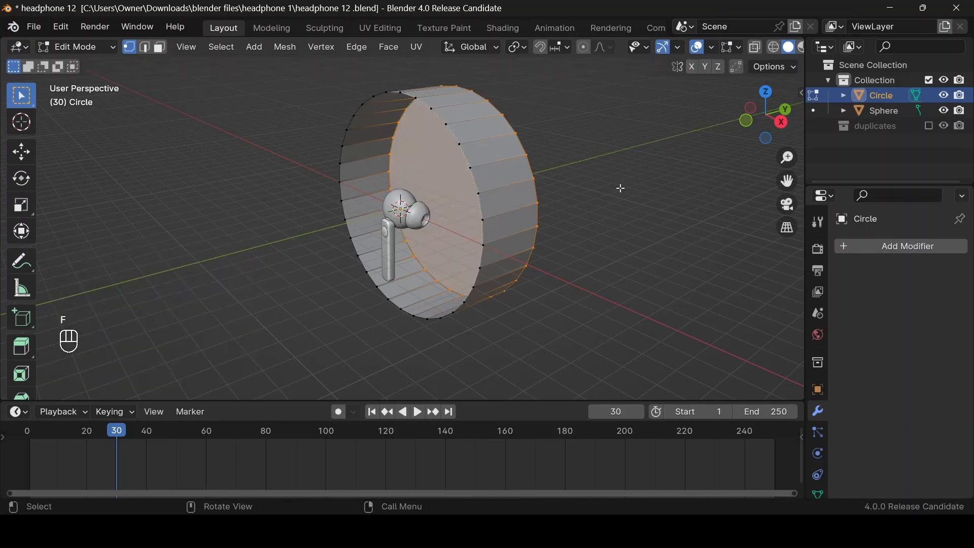
pyautogui.press('Tab')
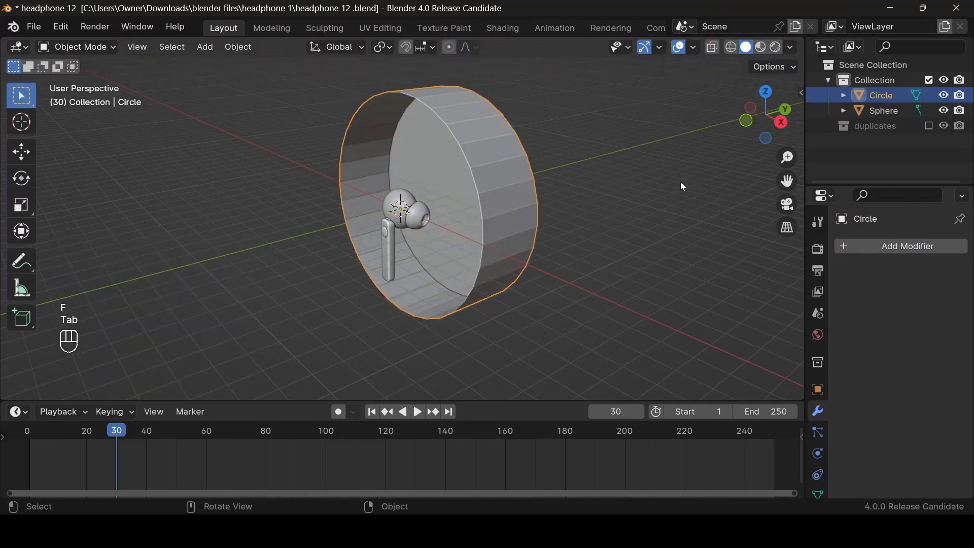
# Step: Reduce the case shell's depth by scaling it to about 0.669 along the Y axis
pyautogui.press('s')
pyautogui.press('y')
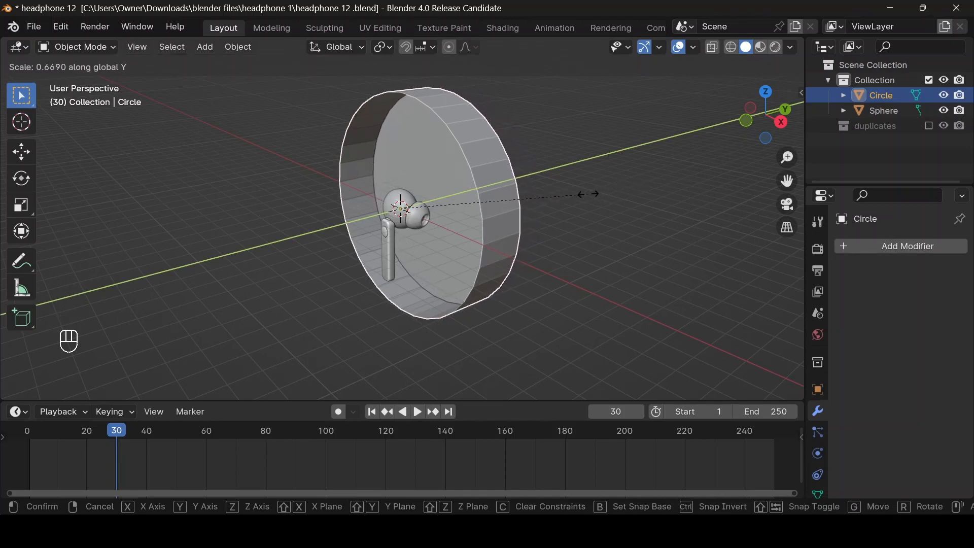
pyautogui.click(589, 194)
# Step: Add a Solidify modifier to the case shell with a thickness of about 0.072 m
pyautogui.click(863, 248)
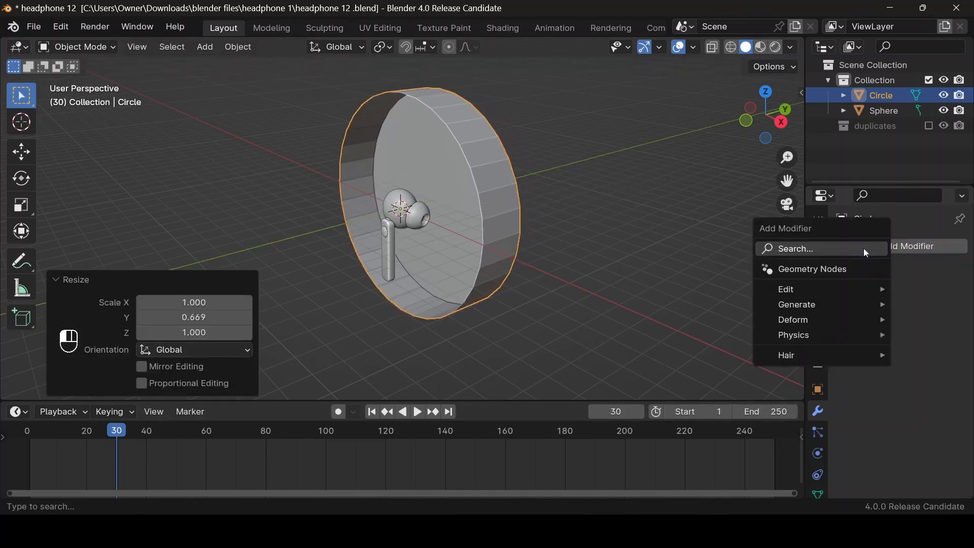
pyautogui.click(864, 249)
pyautogui.write('sol')
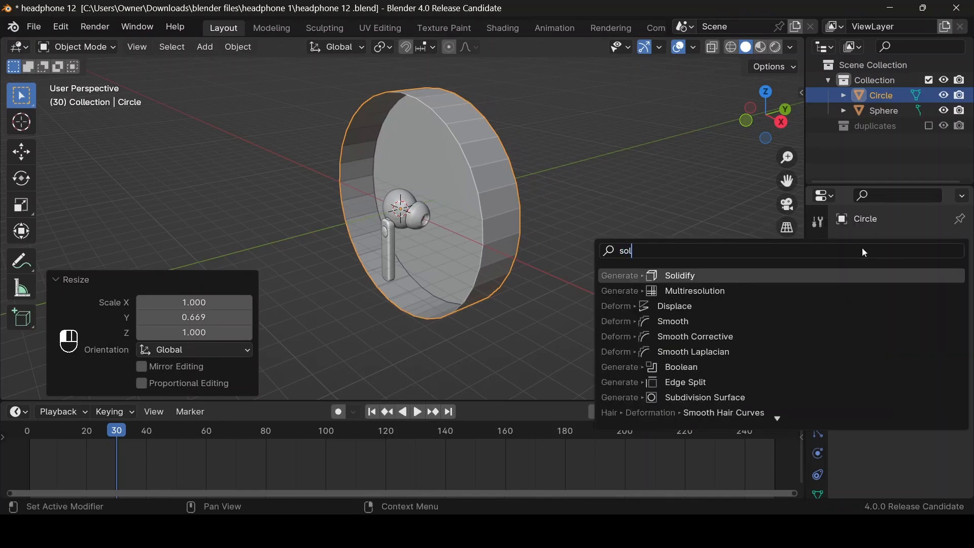
pyautogui.press('Return')
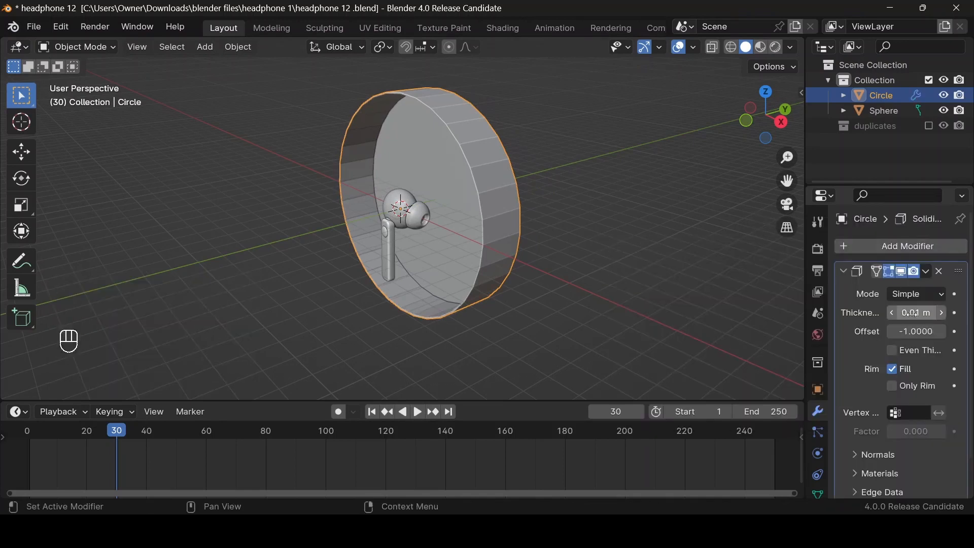
pyautogui.moveTo(915, 312)
pyautogui.mouseDown()
pyautogui.moveTo(943, 312)
pyautogui.moveTo(899, 314)
pyautogui.mouseUp()
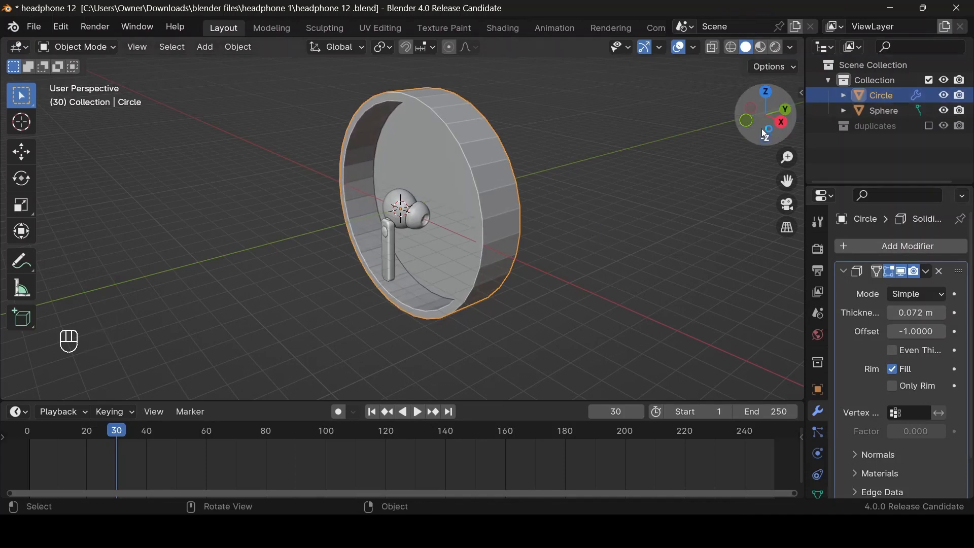
# Step: Scale the solidified case shell down slightly in the front view
pyautogui.click(751, 121)
pyautogui.press('s')
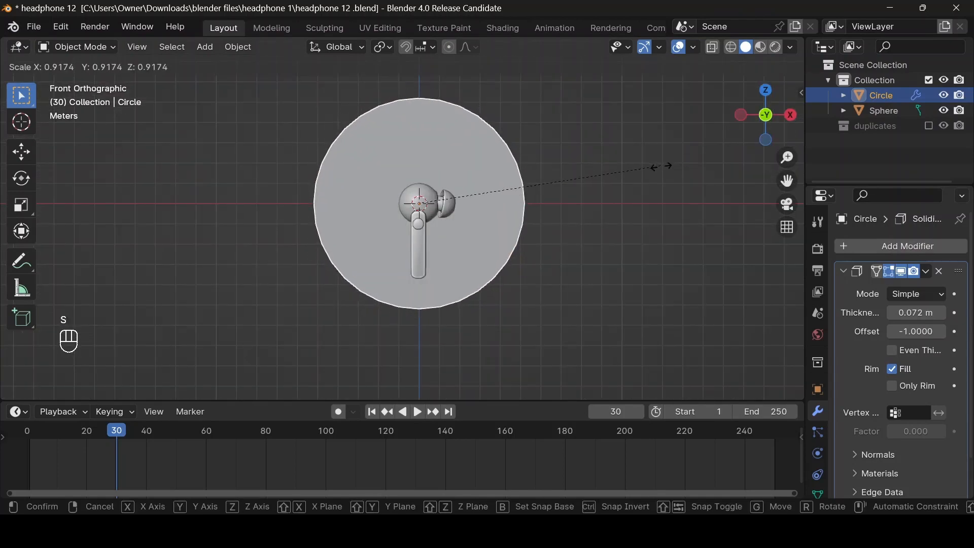
pyautogui.click(674, 176)
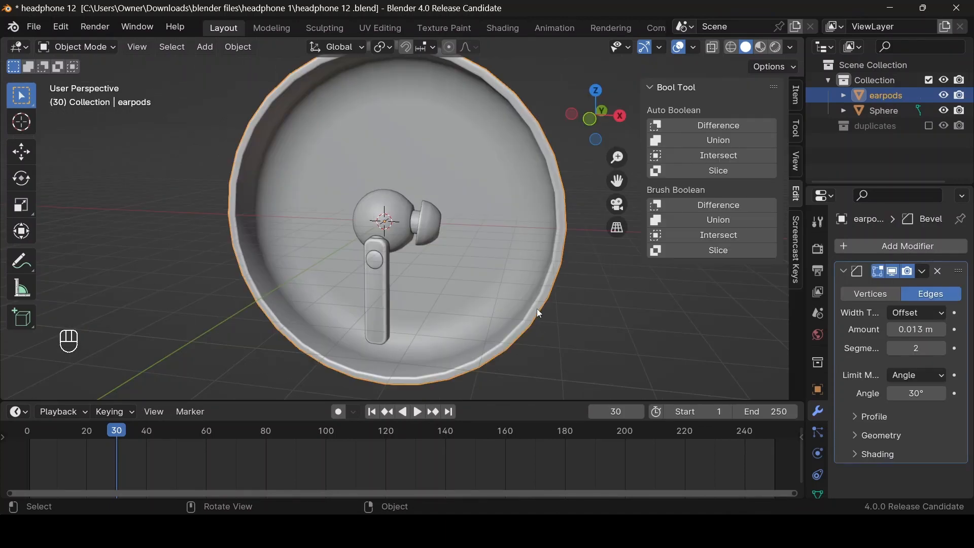
# Step: Scale the beveled case shell uniformly to about 0.858 and compare it with the case in the reference image
pyautogui.moveTo(602, 136); pyautogui.dragTo(585, 164)
pyautogui.press('s')
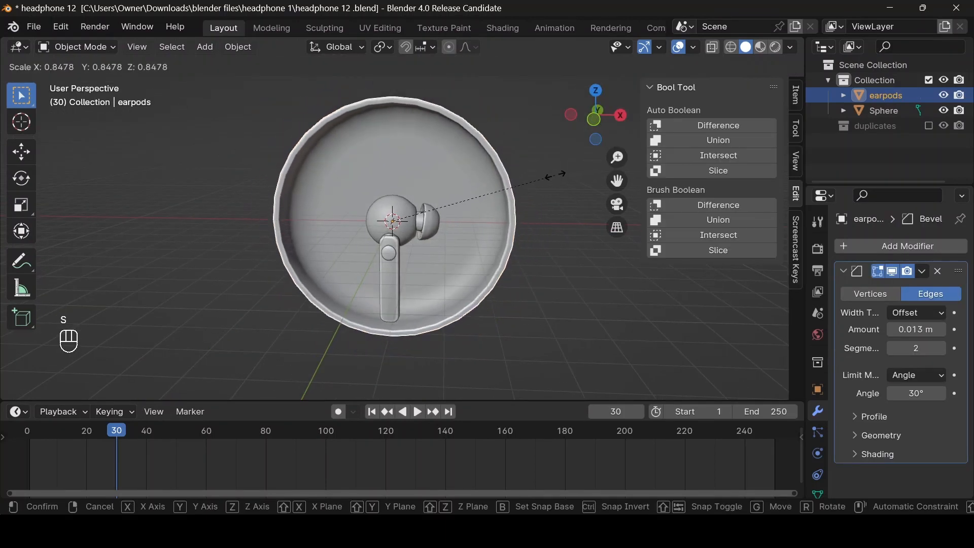
pyautogui.click(558, 184)
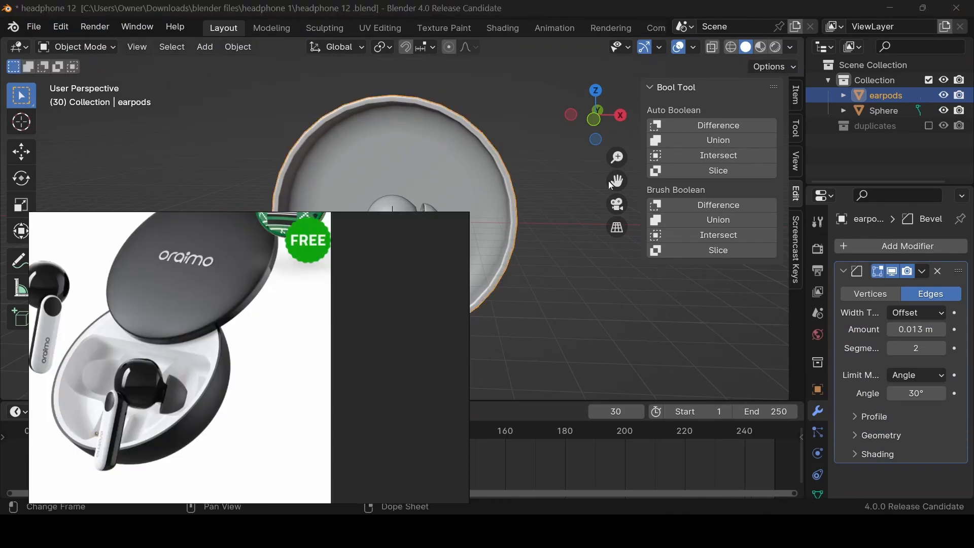
pyautogui.click(594, 120)
pyautogui.moveTo(595, 117); pyautogui.dragTo(607, 138)
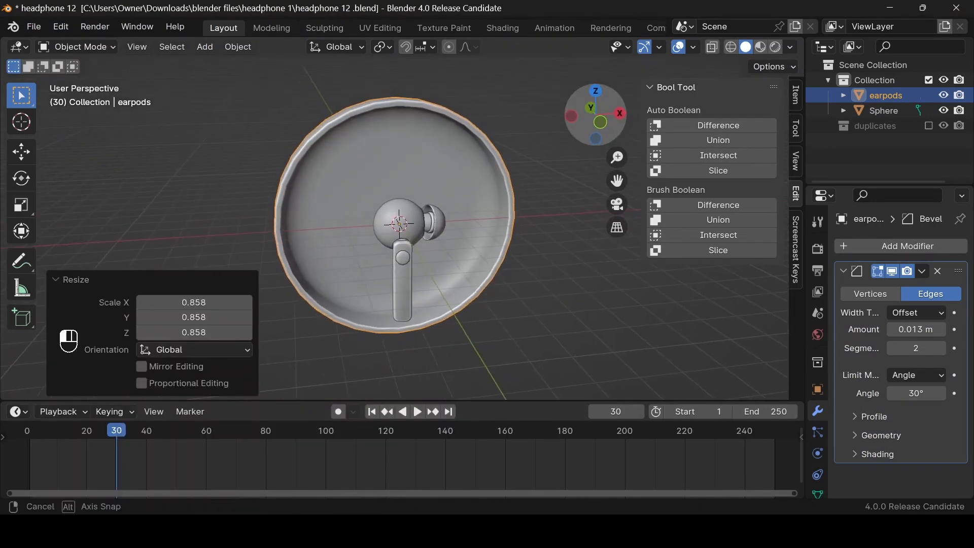
# Step: Select the inner edge loop at the case's open rim and fill it with a face
pyautogui.press('Tab')
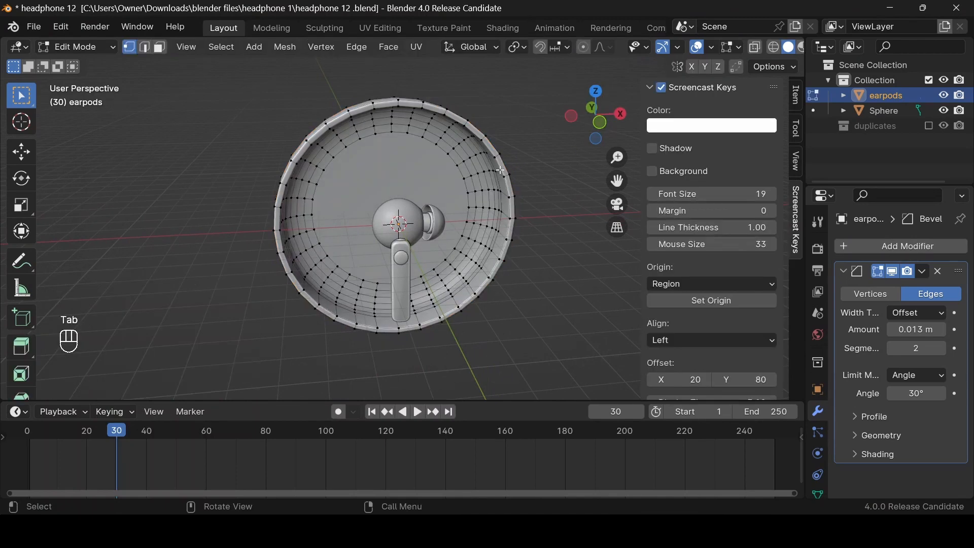
pyautogui.moveTo(596, 115); pyautogui.dragTo(573, 132)
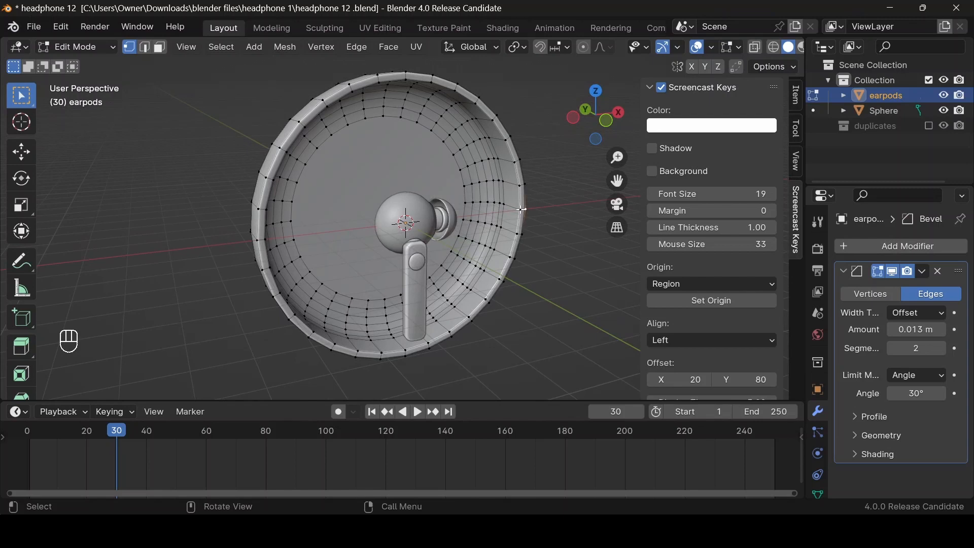
pyautogui.press('shift')
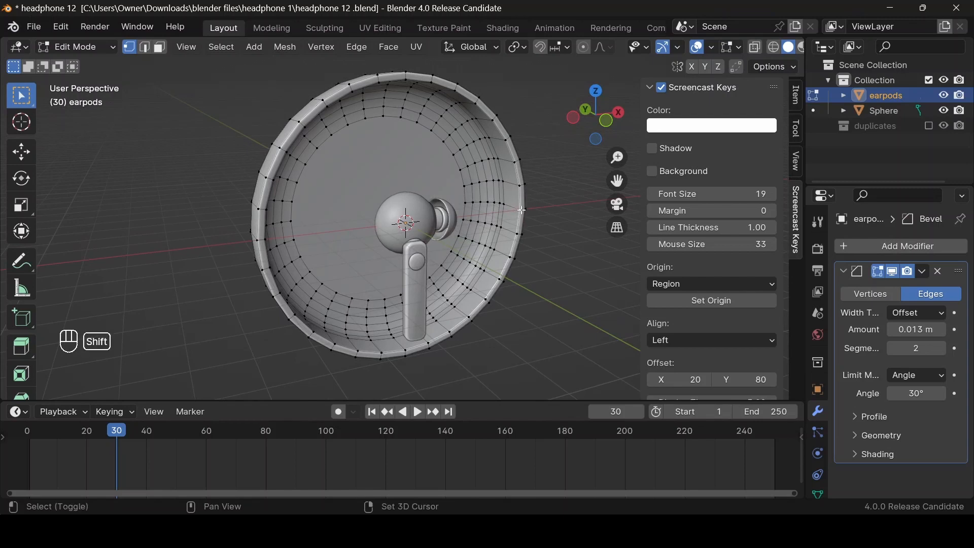
pyautogui.keyDown('alt'); pyautogui.keyDown('shift'); pyautogui.click(522, 210); pyautogui.keyUp('shift'); pyautogui.keyUp('alt')
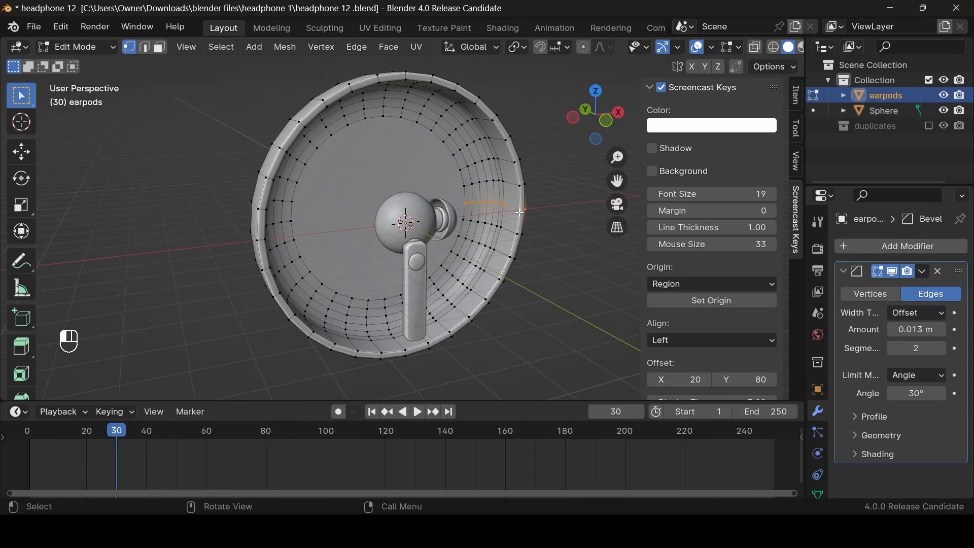
pyautogui.keyDown('alt'); pyautogui.keyDown('shift'); pyautogui.click(516, 229); pyautogui.keyUp('shift'); pyautogui.keyUp('alt')
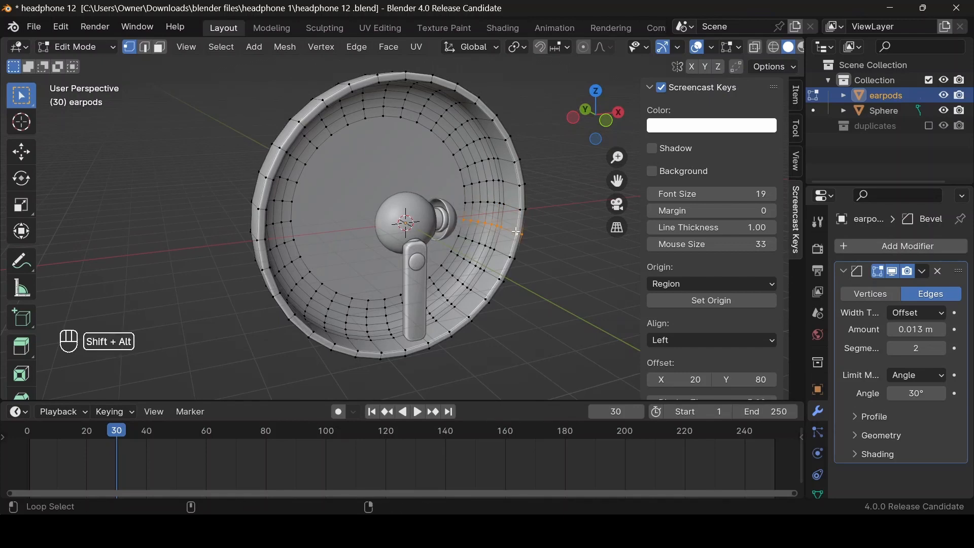
pyautogui.moveTo(514, 237); pyautogui.dragTo(508, 253)
pyautogui.keyDown('alt'); pyautogui.keyDown('shift'); pyautogui.click(509, 253); pyautogui.keyUp('shift'); pyautogui.keyUp('alt')
pyautogui.moveTo(607, 123); pyautogui.dragTo(580, 139)
pyautogui.press('f')
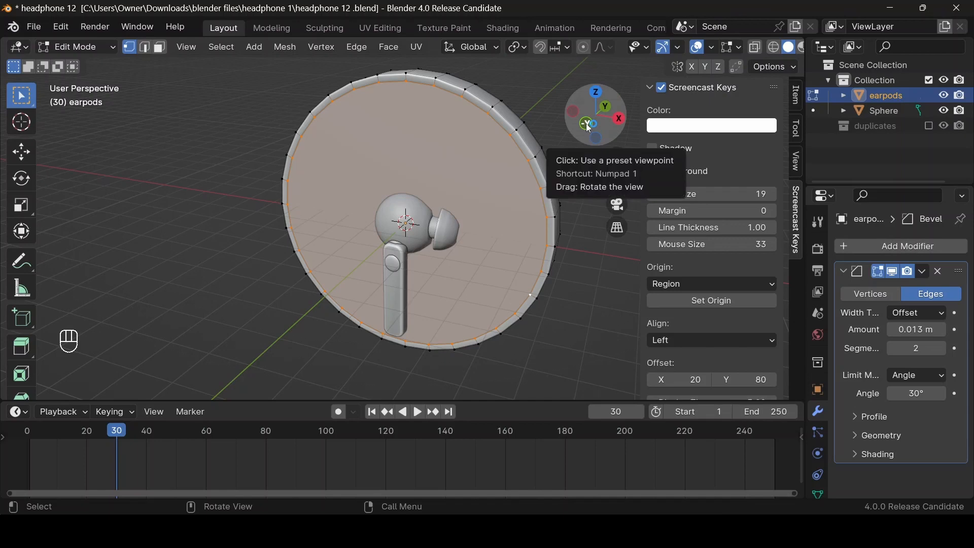
pyautogui.press('Tab')
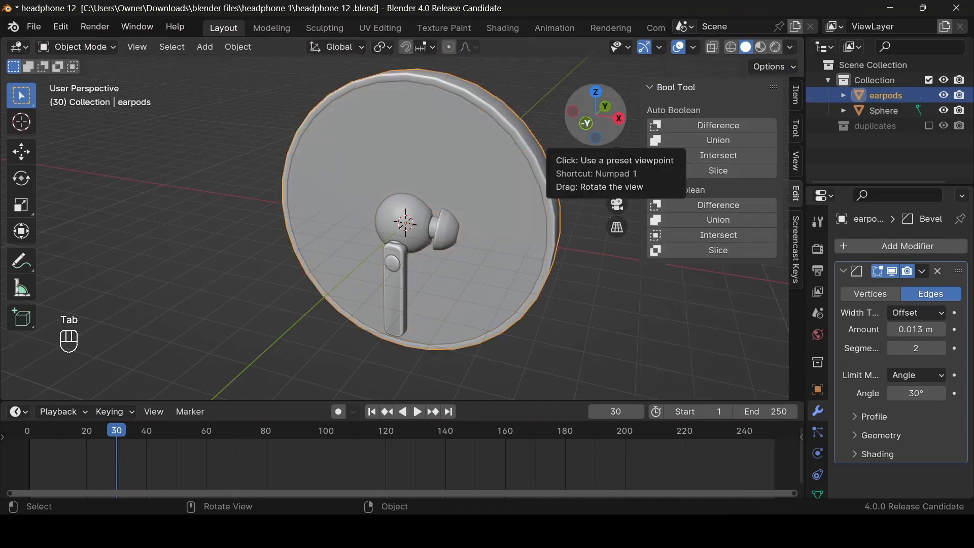
# Step: Add a cube at the centre of the round case in the front view
pyautogui.moveTo(578, 126)
pyautogui.mouseDown()
pyautogui.moveTo(625, 127)
pyautogui.moveTo(558, 133)
pyautogui.moveTo(595, 120)
pyautogui.mouseUp()
pyautogui.click(595, 117)
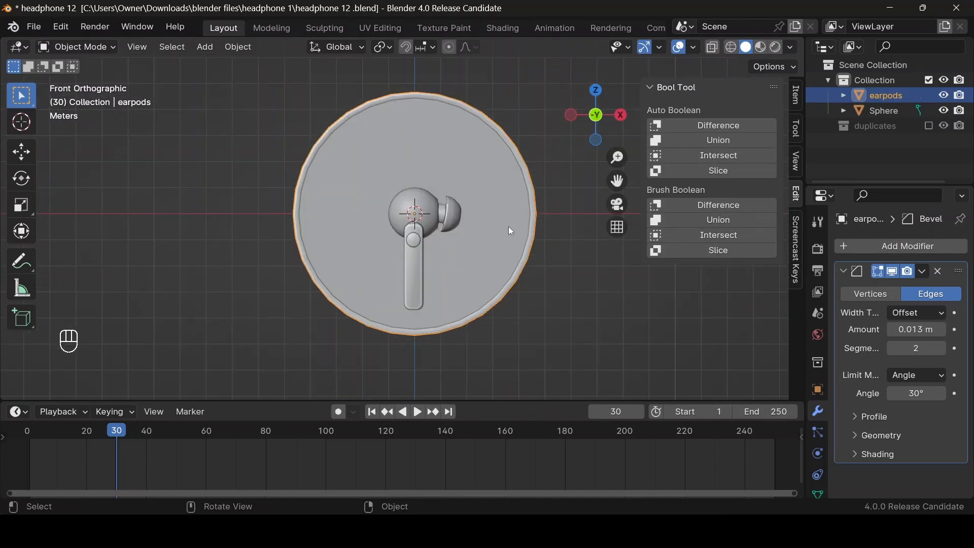
pyautogui.hotkey('shift', 'a')
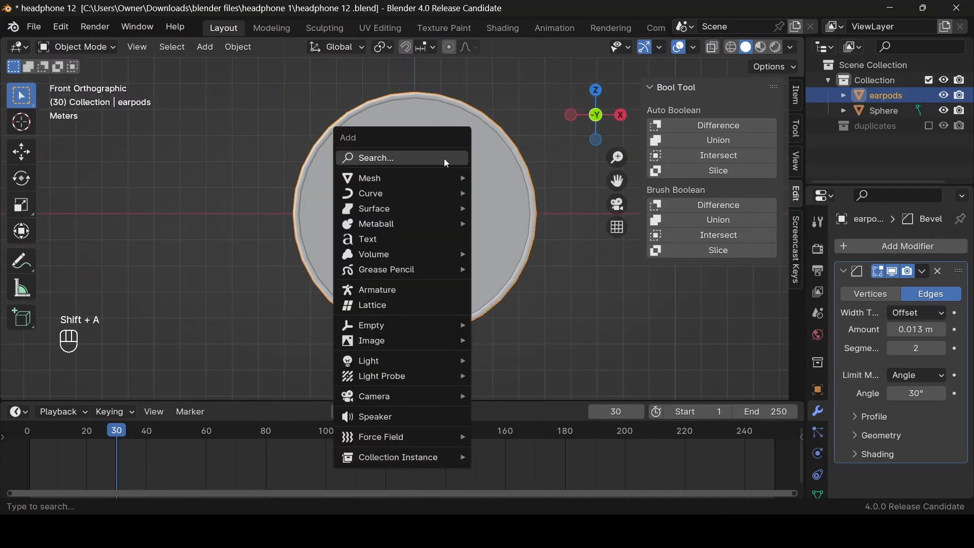
pyautogui.write('cu')
pyautogui.press('Return')
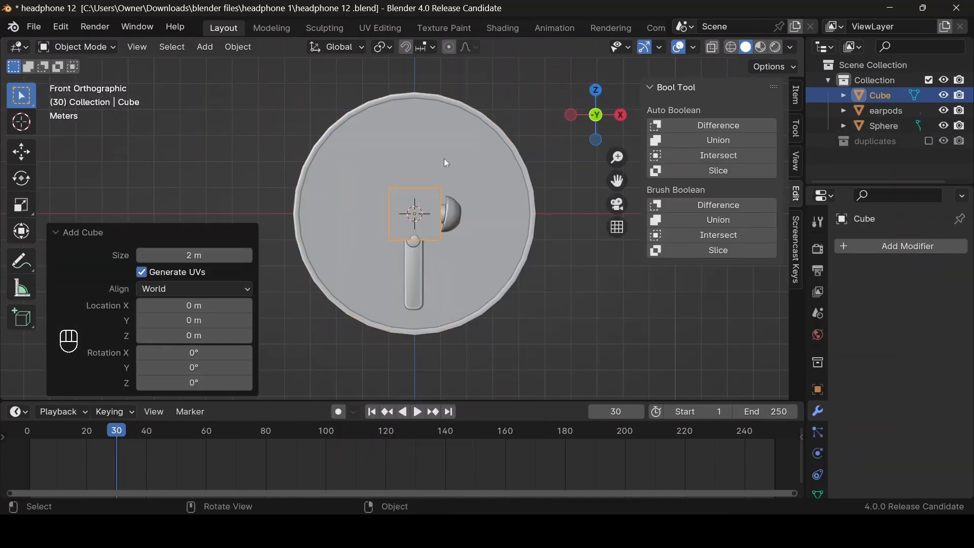
# Step: Scale the cube to about 3.379 along X and about 1.593 along Z to form a wide block across the case
pyautogui.press('s')
pyautogui.press('x')
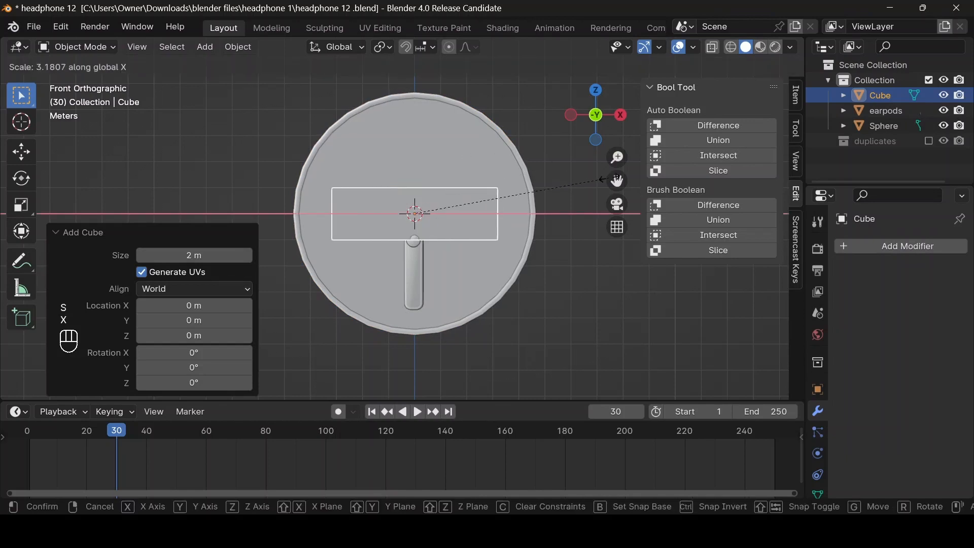
pyautogui.click(501, 201)
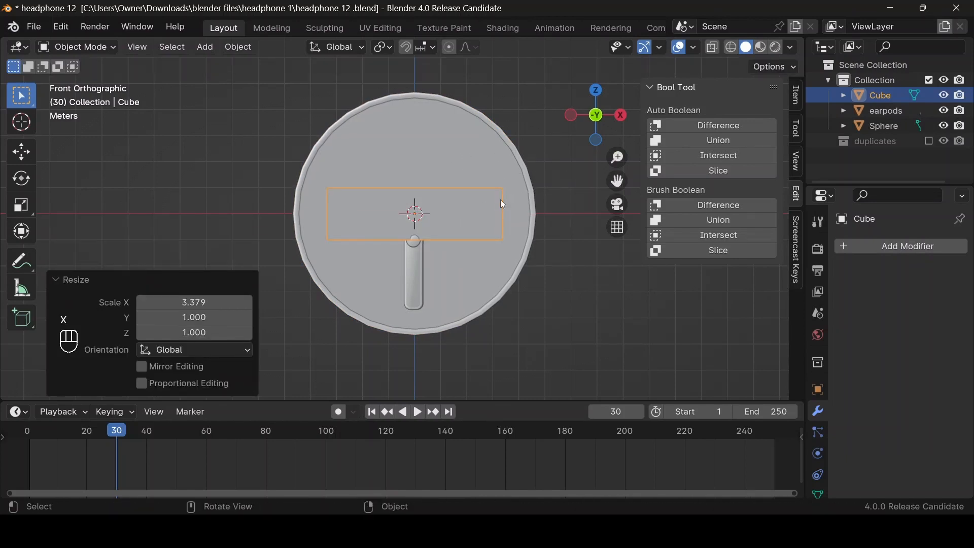
pyautogui.press('s')
pyautogui.press('z')
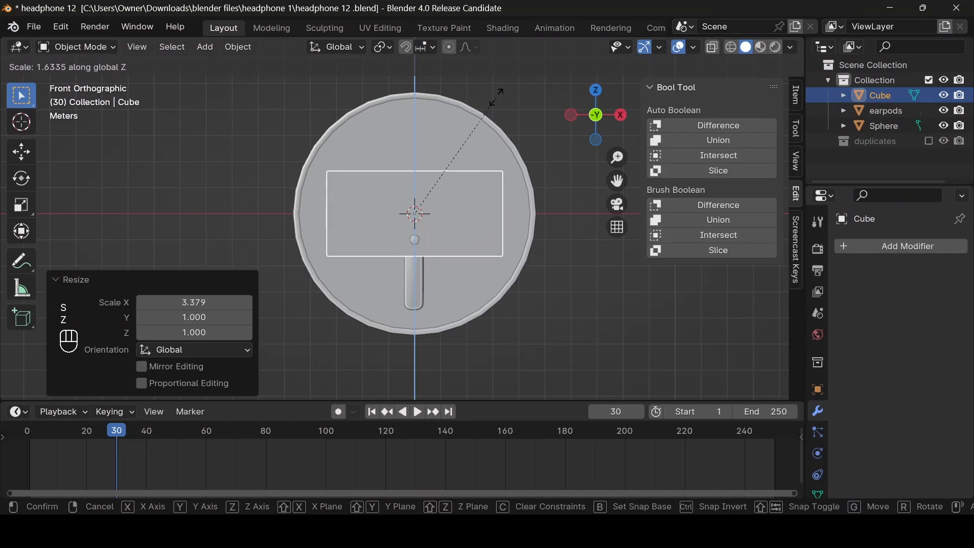
pyautogui.click(494, 98)
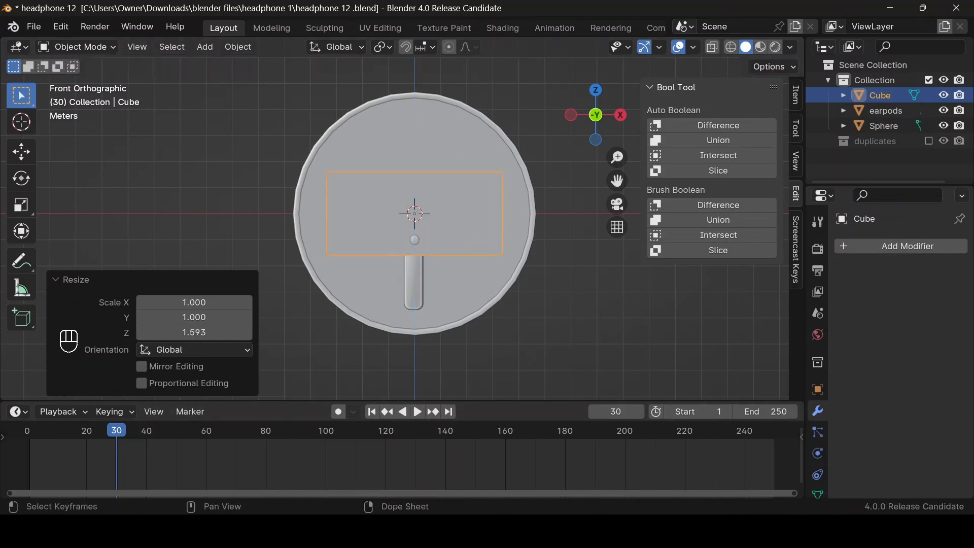
# Step: Compare the block with the case recess in the reference image and apply the block's scale
pyautogui.click(385, 531)
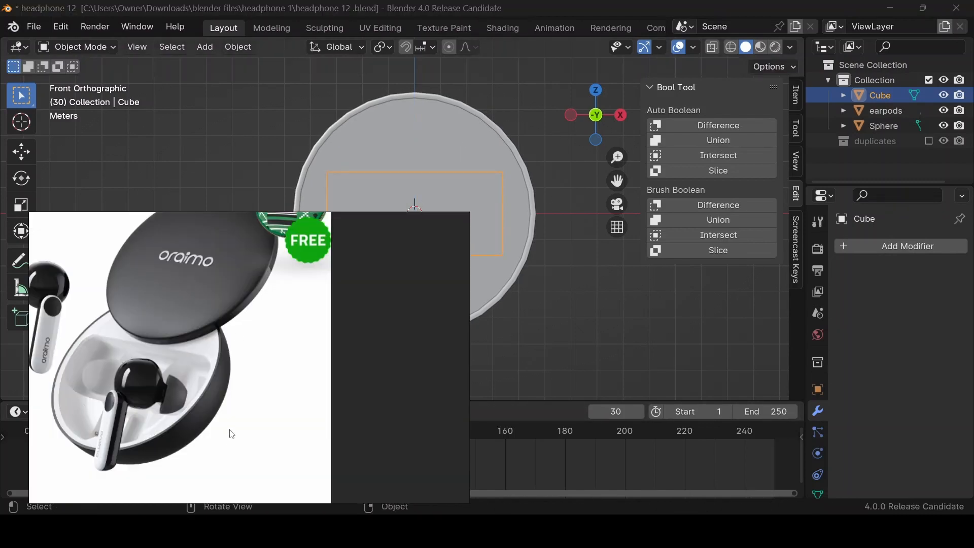
pyautogui.click(546, 194)
pyautogui.click(501, 203)
pyautogui.moveTo(589, 126); pyautogui.dragTo(474, 175)
pyautogui.scroll(2, 472, 175)
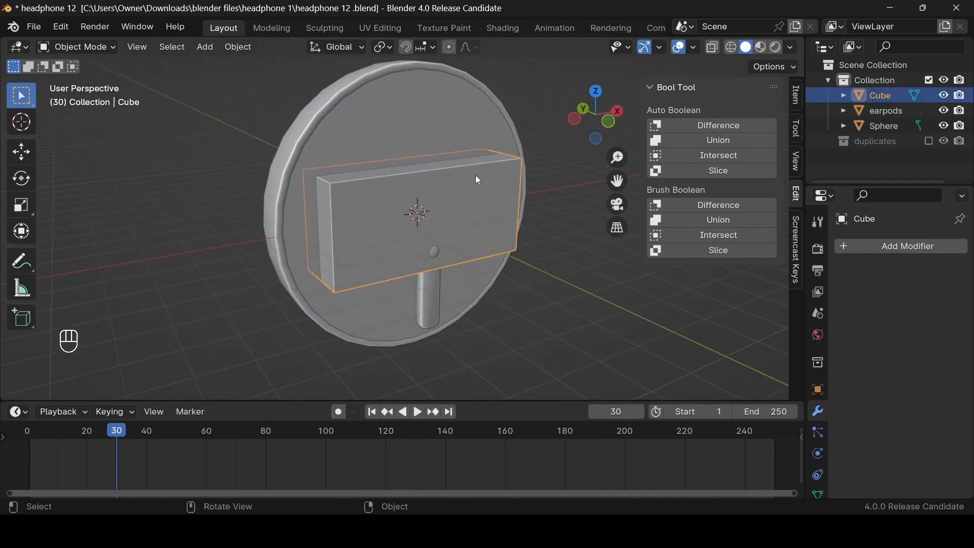
pyautogui.hotkey('ctrl', 'a')
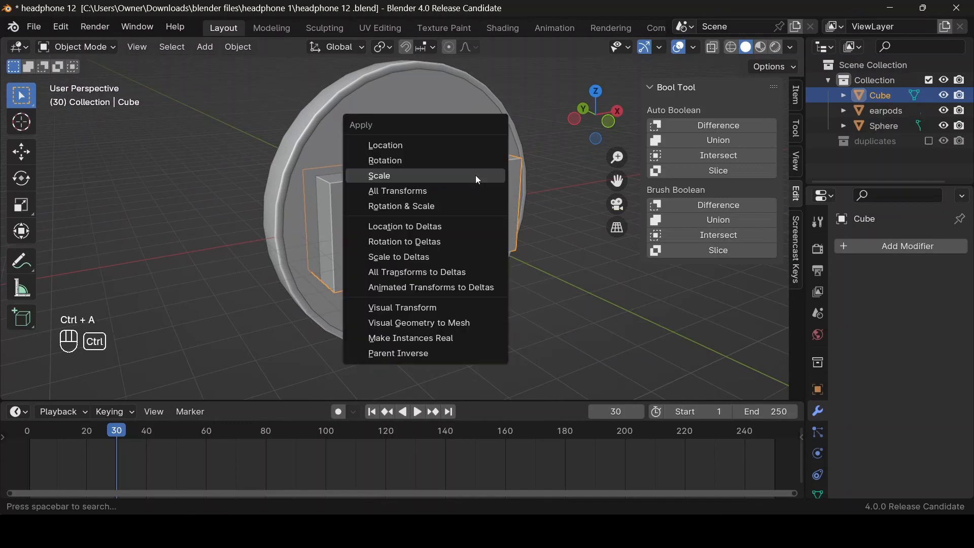
pyautogui.click(475, 175)
# Step: Bevel the block's four depth edges about 0.518 m with 6 segments to round its corners
pyautogui.press('Tab')
pyautogui.hotkey('alt', 'z')
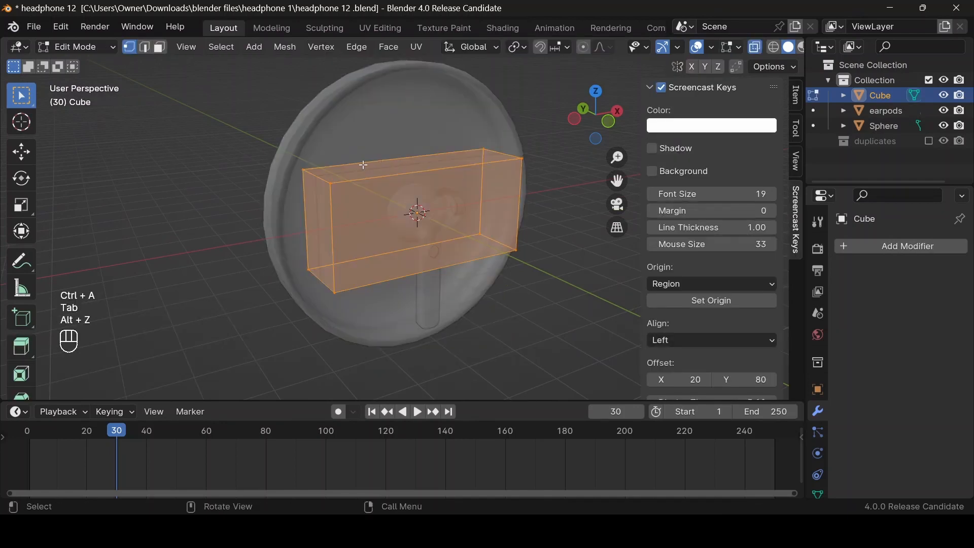
pyautogui.press('2')
pyautogui.click(318, 164)
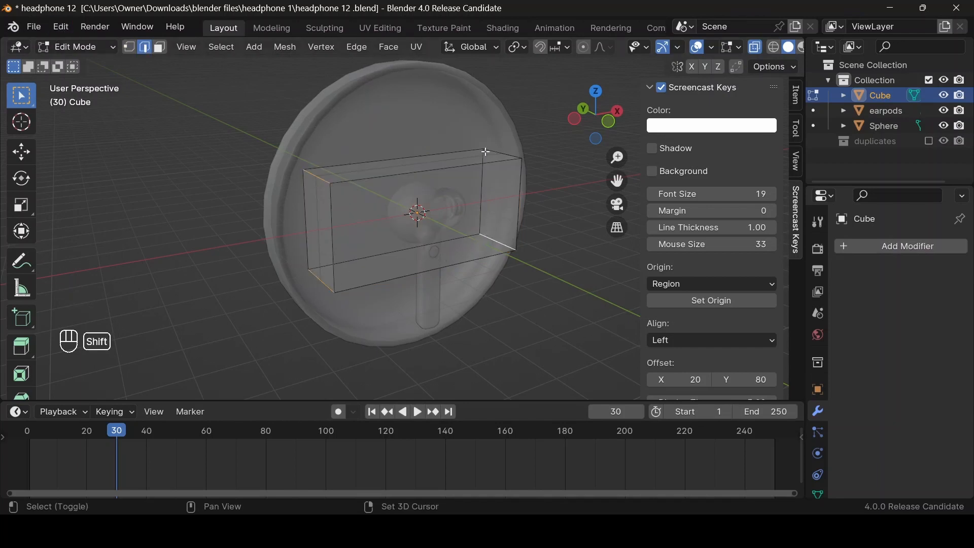
pyautogui.hotkey('alt', 'z')
pyautogui.moveTo(571, 131); pyautogui.dragTo(580, 136)
pyautogui.hotkey('ctrl', 'b')
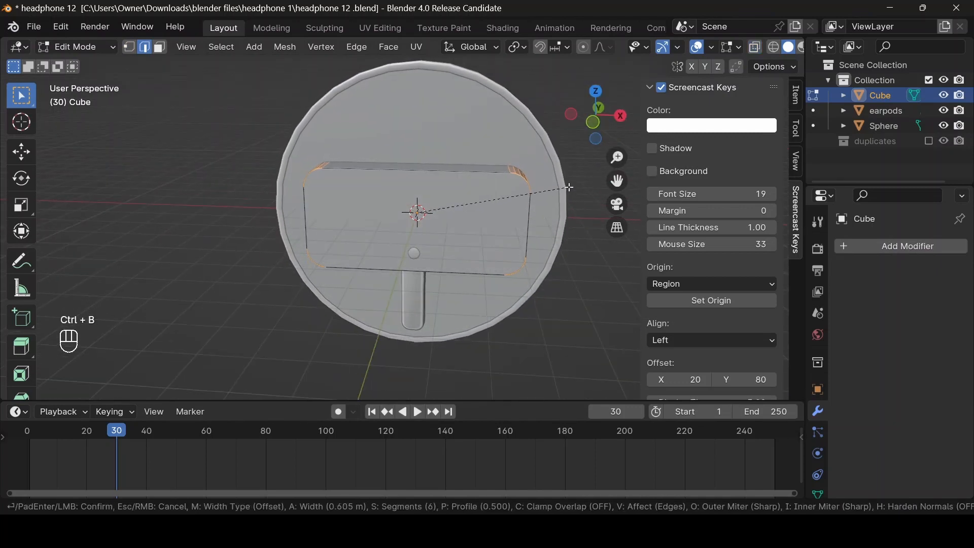
pyautogui.click(566, 186)
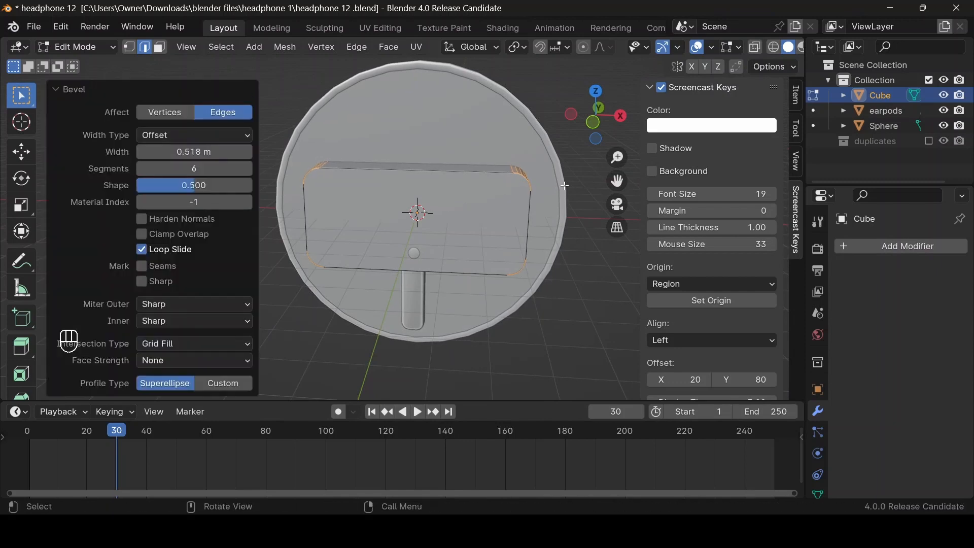
# Step: Widen the rounded block to about 1.075 along X and shade it auto smooth at 30°
pyautogui.press('Tab')
pyautogui.press('s')
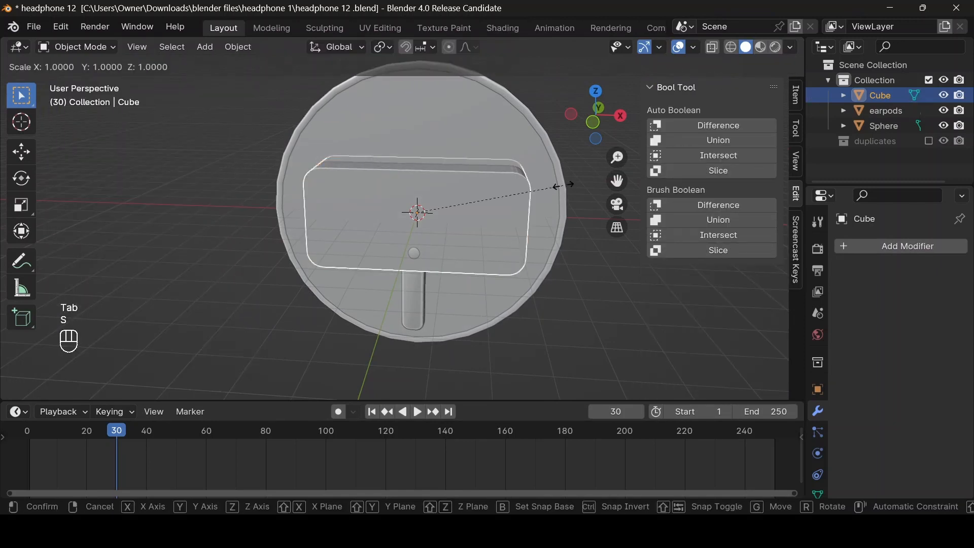
pyautogui.press('x')
pyautogui.click(576, 189)
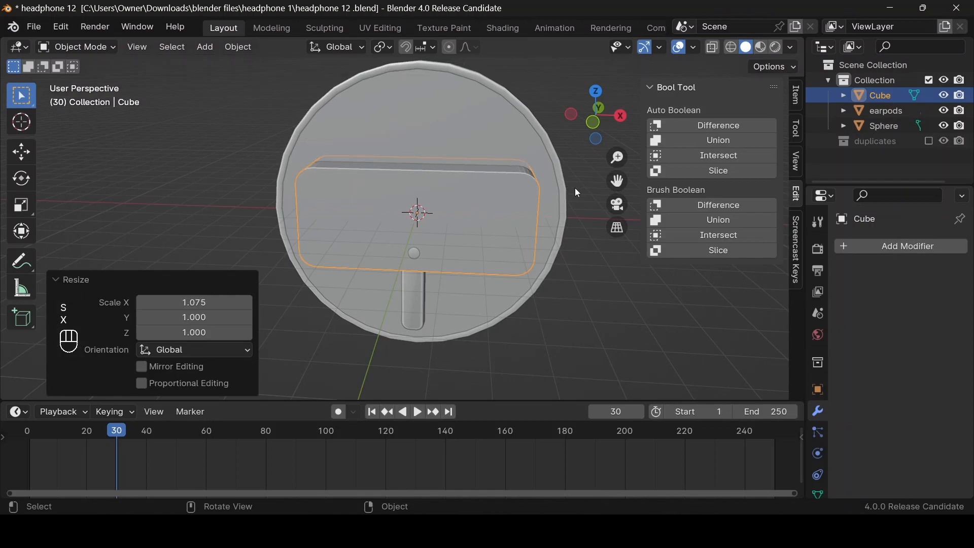
pyautogui.rightClick(574, 188)
pyautogui.click(567, 203)
pyautogui.moveTo(617, 136); pyautogui.dragTo(586, 125)
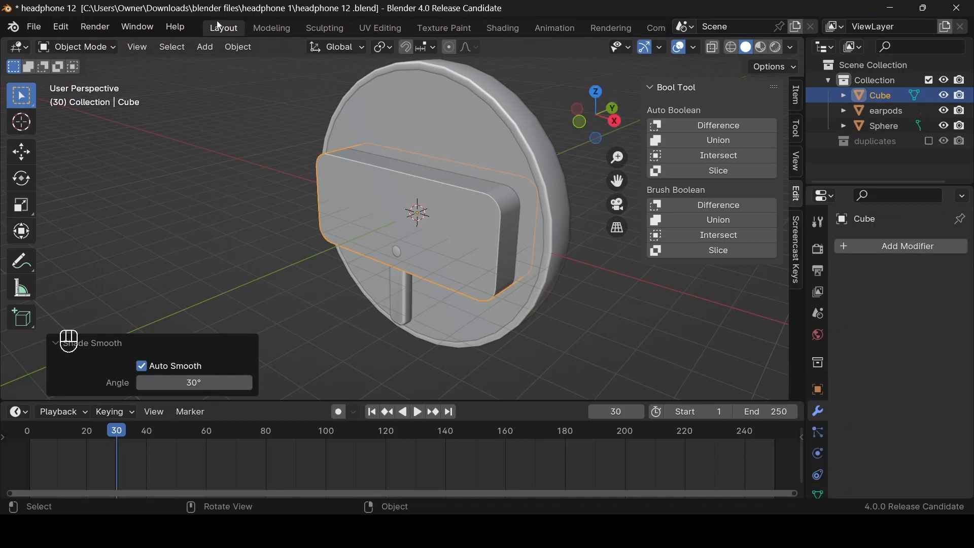
# Step: Search the add-ons in the preferences for the Bool Tool and check whether it is enabled
pyautogui.click(69, 30)
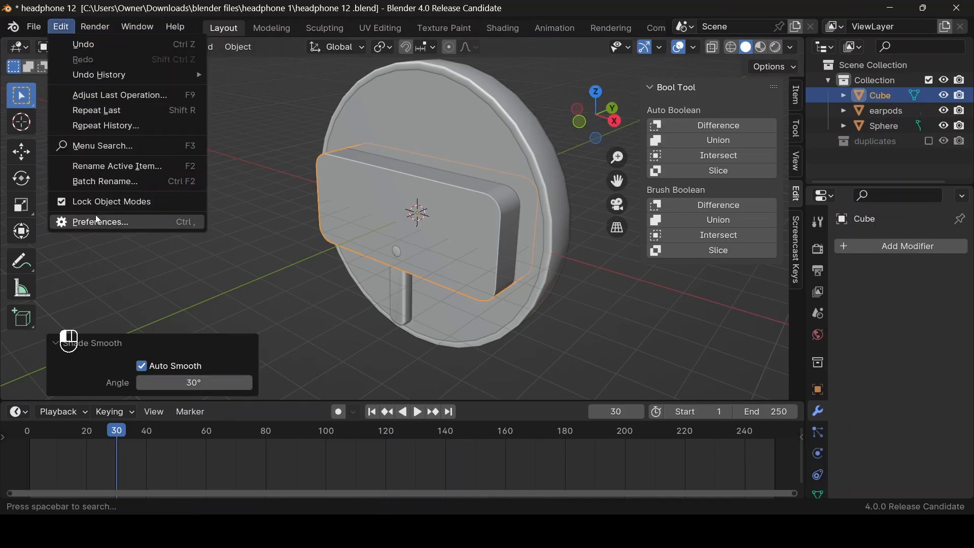
pyautogui.click(95, 218)
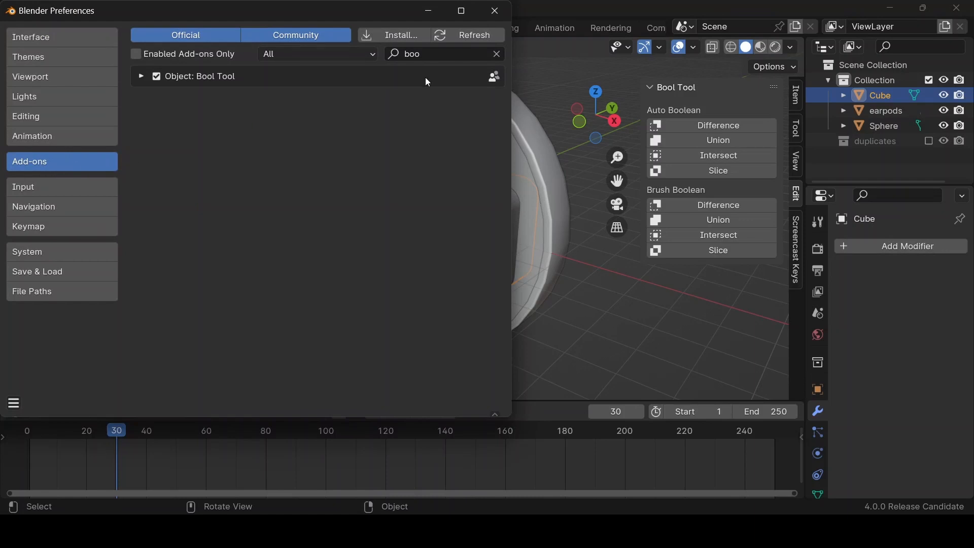
pyautogui.write('NOOL')
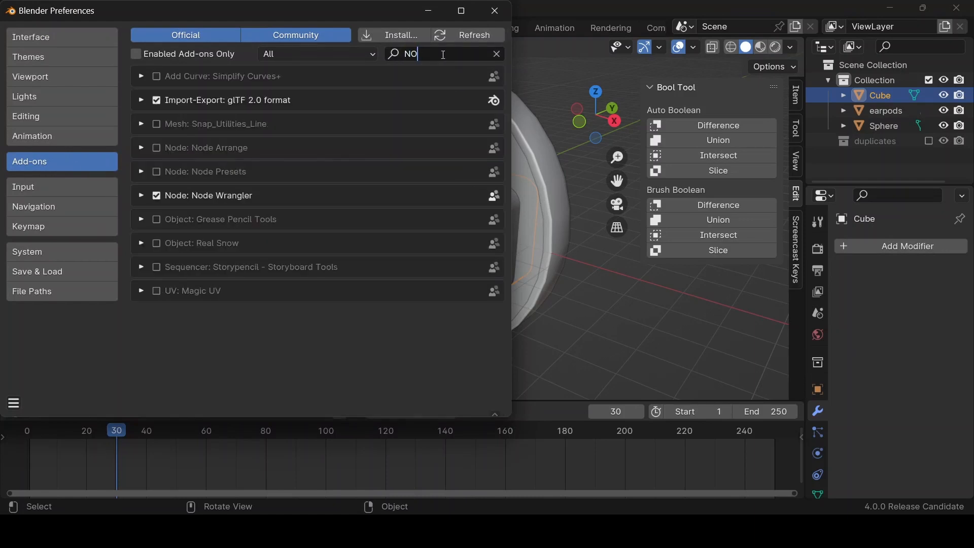
pyautogui.press('BackSpace')
pyautogui.press('BackSpace')
pyautogui.press('BackSpace')
pyautogui.press('BackSpace')
pyautogui.write('BOO')
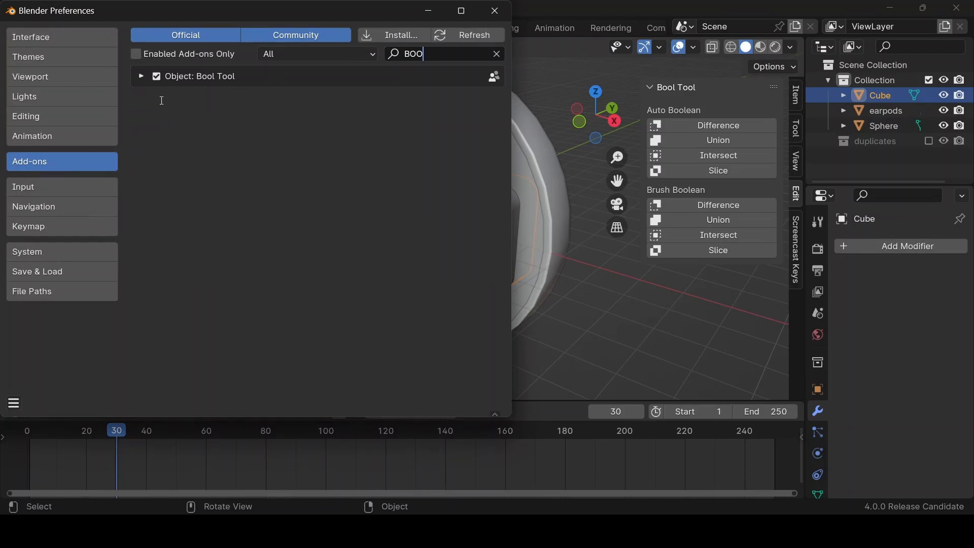
pyautogui.click(501, 15)
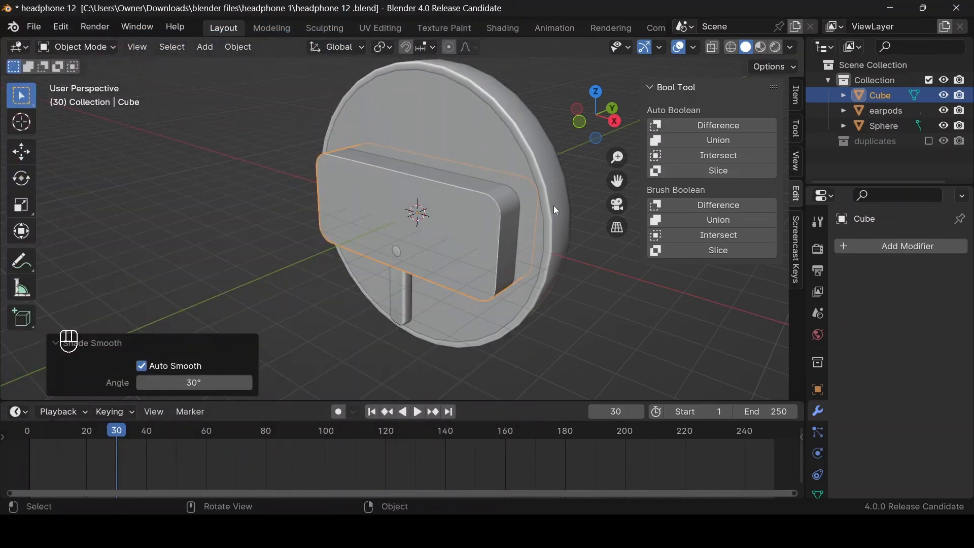
# Step: Cut the rounded block out of the round case with a Bool Tool brush Difference
pyautogui.click(443, 202)
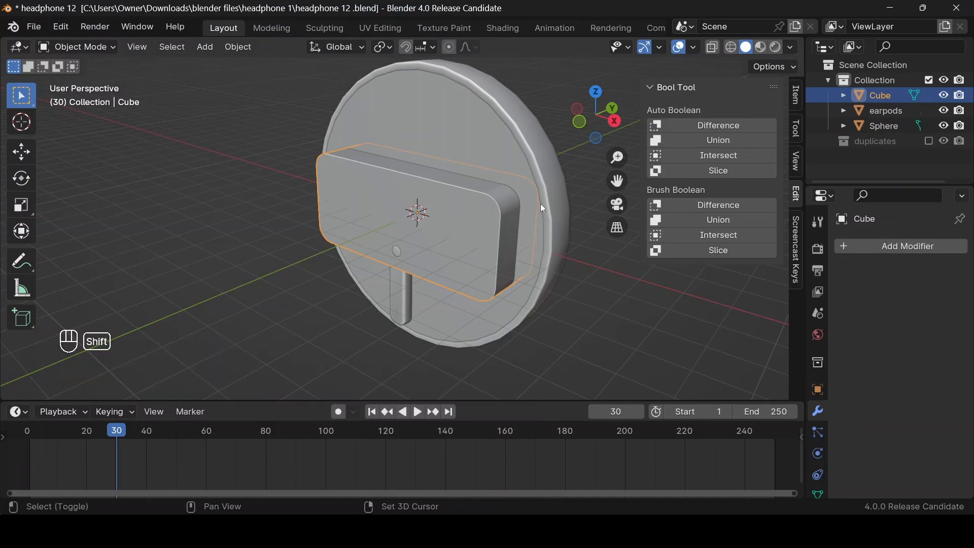
pyautogui.keyDown('shift'); pyautogui.click(552, 202); pyautogui.keyUp('shift')
pyautogui.moveTo(620, 134)
pyautogui.mouseDown()
pyautogui.moveTo(649, 135)
pyautogui.moveTo(616, 133)
pyautogui.moveTo(591, 155)
pyautogui.mouseUp()
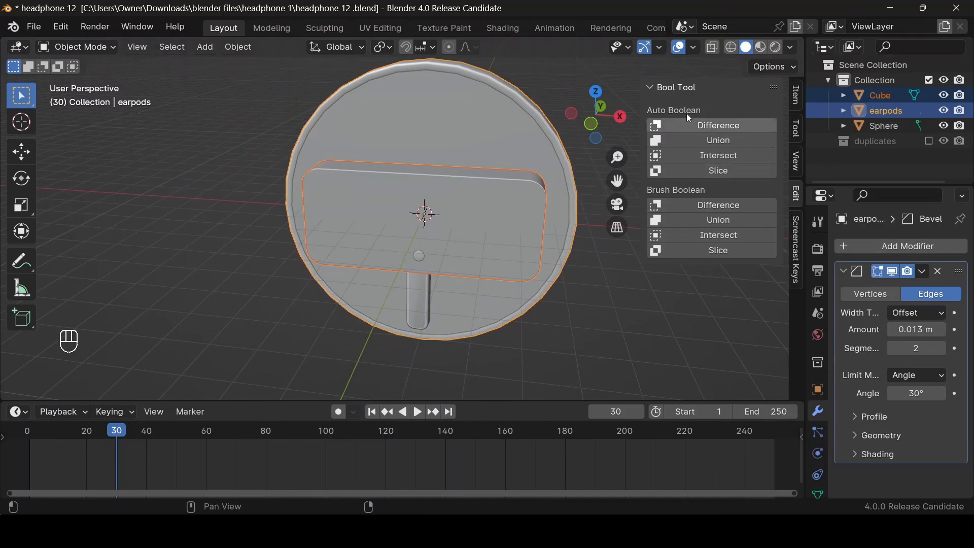
pyautogui.click(697, 204)
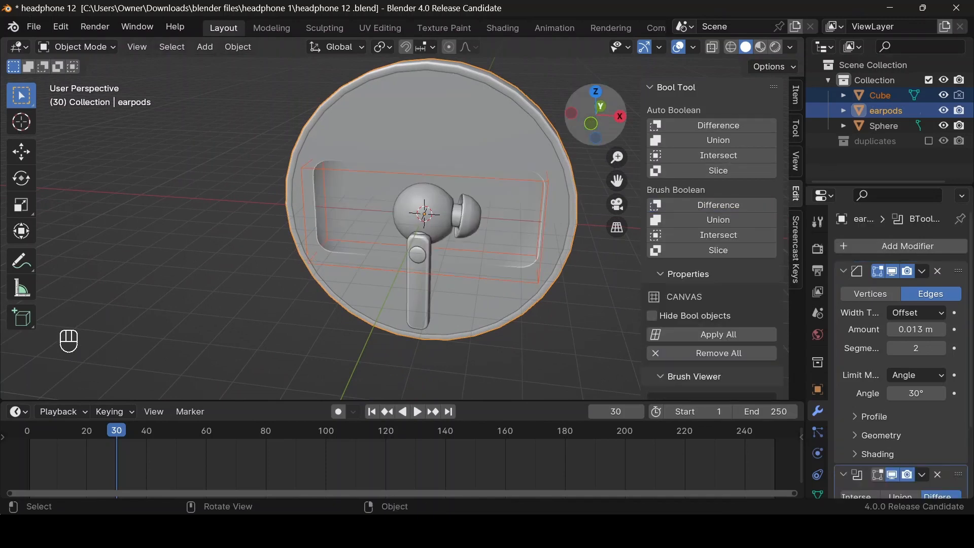
pyautogui.moveTo(604, 122)
pyautogui.mouseDown()
pyautogui.moveTo(548, 104)
pyautogui.moveTo(526, 124)
pyautogui.moveTo(562, 142)
pyautogui.moveTo(603, 104)
pyautogui.moveTo(583, 105)
pyautogui.moveTo(609, 117)
pyautogui.moveTo(586, 123)
pyautogui.mouseUp()
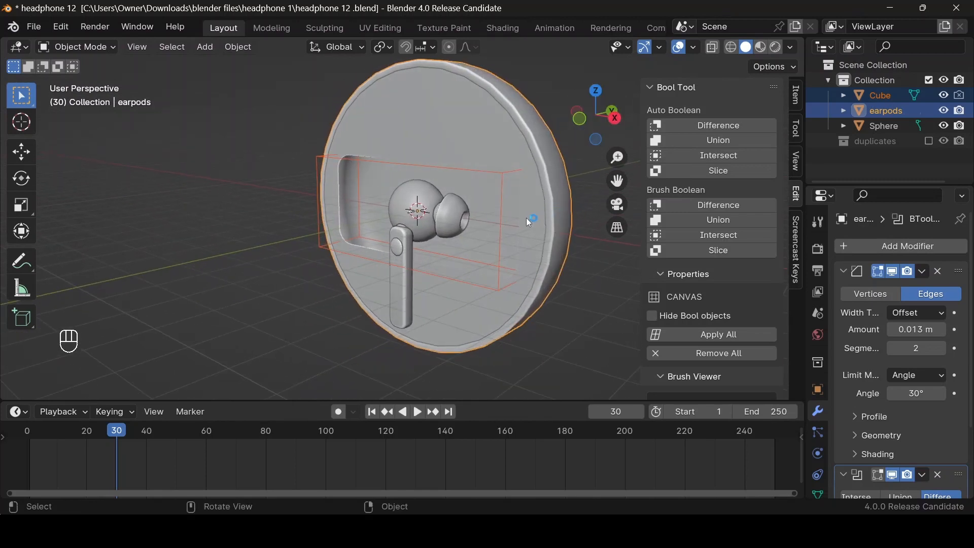
# Step: Move the cutting block slightly forward along negative Y to make the case recess shallower
pyautogui.click(500, 174)
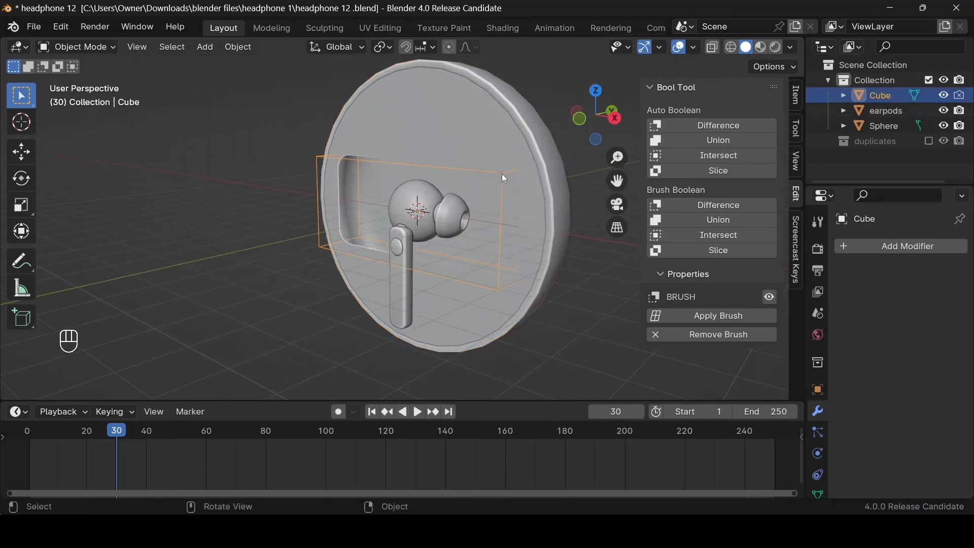
pyautogui.press('g')
pyautogui.press('y')
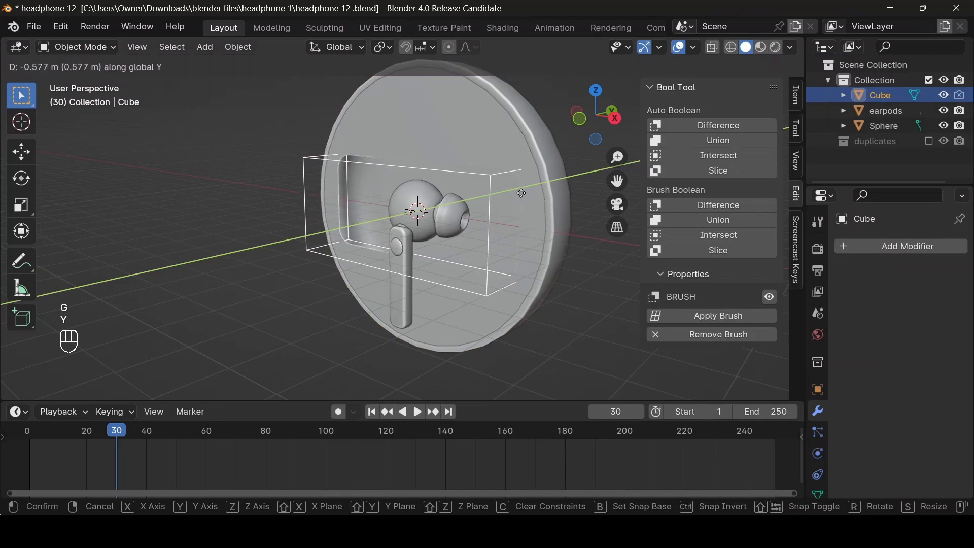
pyautogui.click(523, 195)
# Step: Move the earbud about 1.731 m along X toward one end of the recess in the front view
pyautogui.click(440, 217)
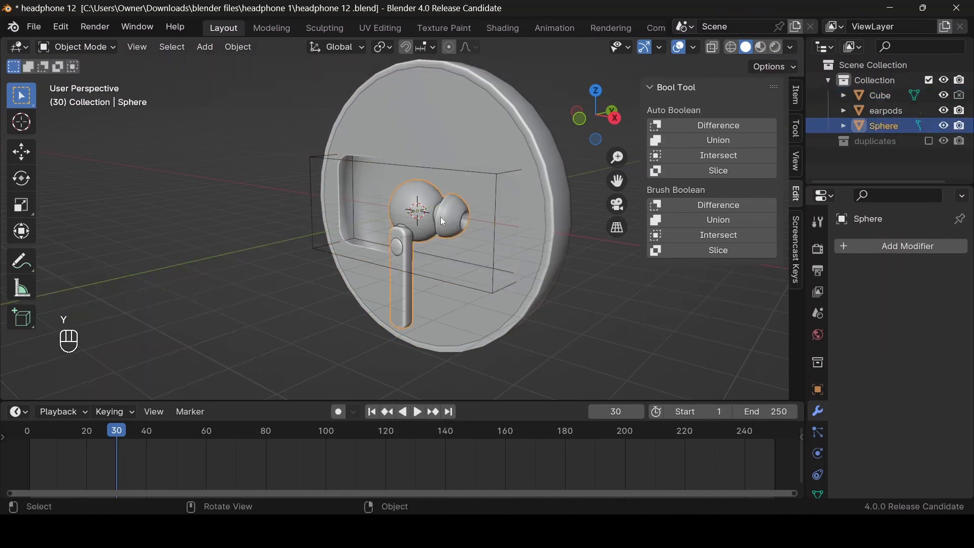
pyautogui.click(585, 123)
pyautogui.press('g')
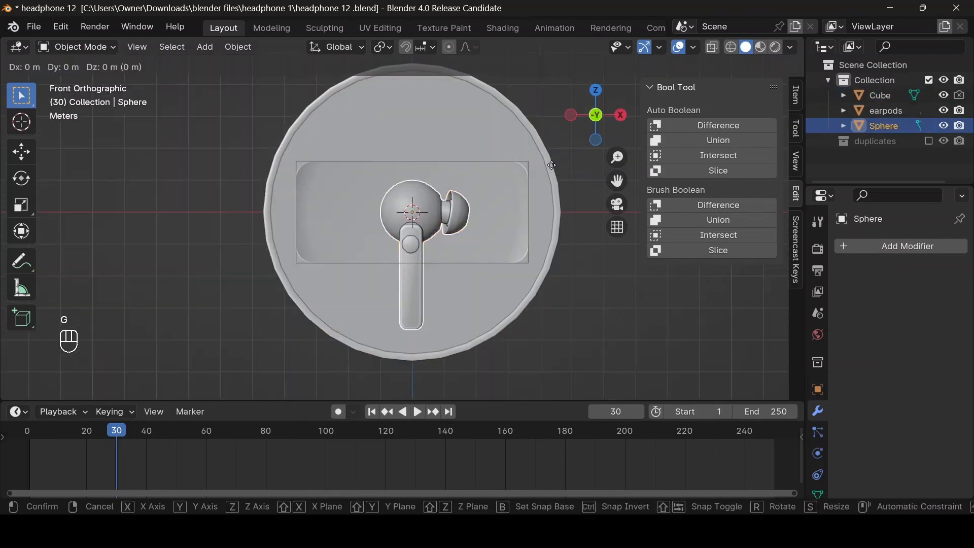
pyautogui.press('x')
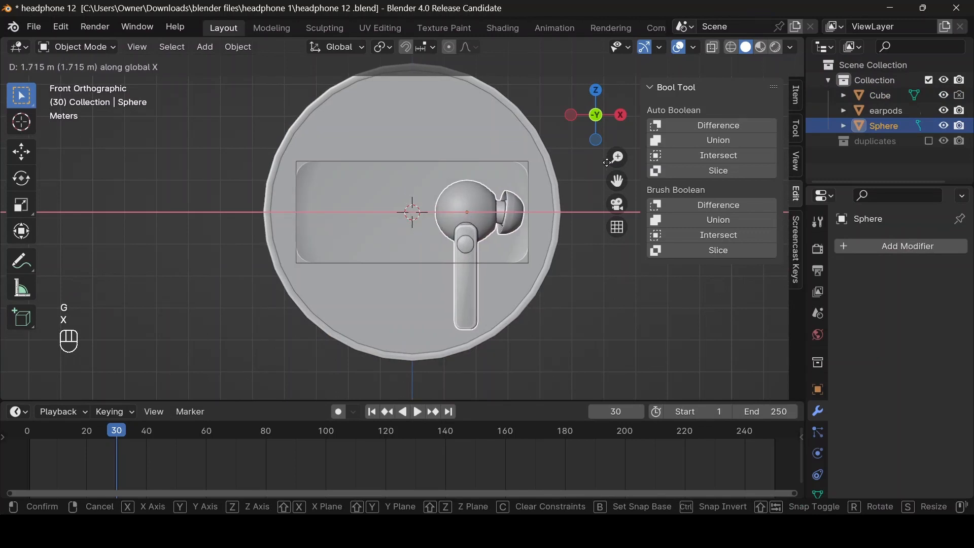
pyautogui.click(609, 162)
# Step: Move the earbud about 0.744 m along Y into the case recess and check it from the front
pyautogui.moveTo(596, 115)
pyautogui.mouseDown()
pyautogui.moveTo(603, 121)
pyautogui.moveTo(518, 128)
pyautogui.moveTo(602, 110)
pyautogui.mouseUp()
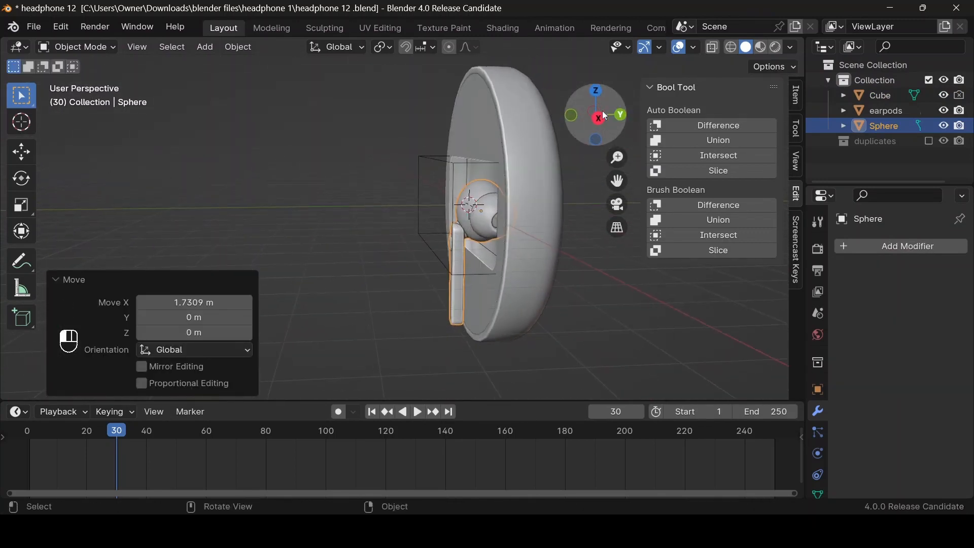
pyautogui.press('g')
pyautogui.press('y')
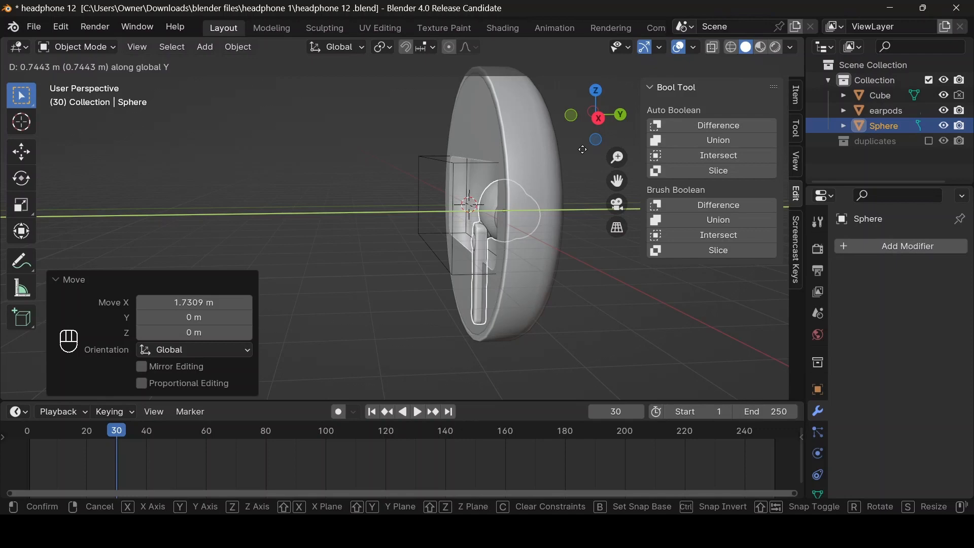
pyautogui.click(582, 149)
pyautogui.moveTo(598, 122); pyautogui.dragTo(705, 123)
pyautogui.click(596, 116)
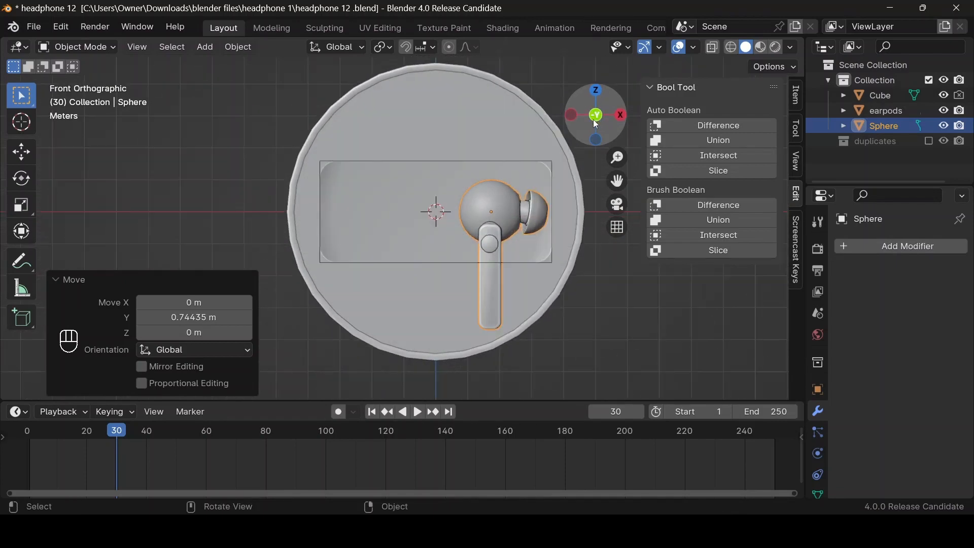
# Step: Move the cutting block about 0.086 m along negative Y to make the case recess slightly shallower
pyautogui.moveTo(597, 121); pyautogui.dragTo(567, 174)
pyautogui.click(558, 180)
pyautogui.click(564, 171)
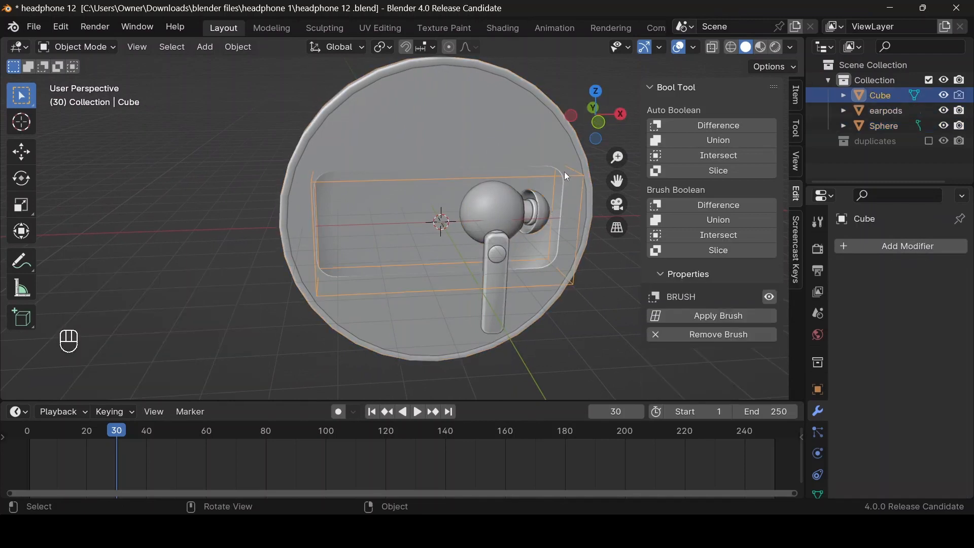
pyautogui.press('g')
pyautogui.press('y')
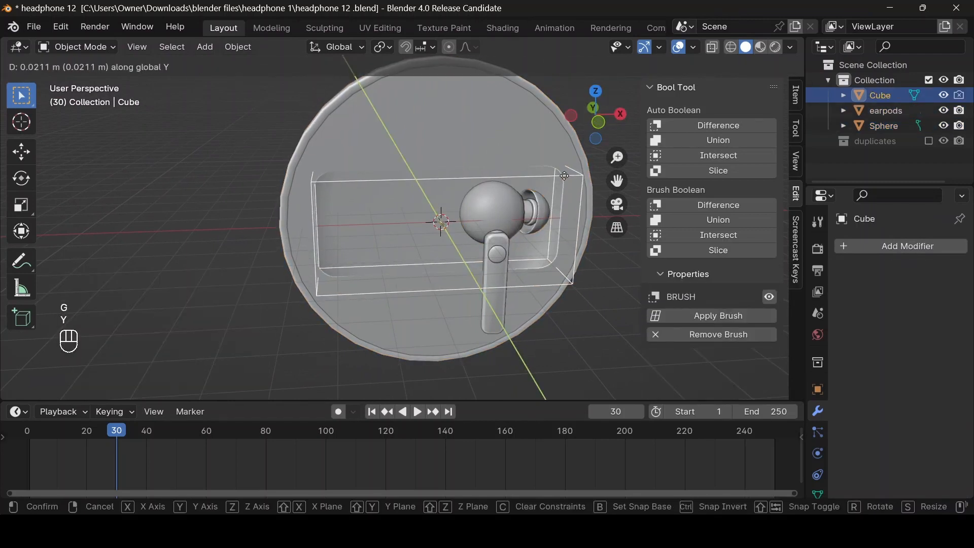
pyautogui.click(564, 177)
# Step: Add a UV sphere at the origin and scale it up uniformly by about 1.485 in the front view
pyautogui.moveTo(593, 111); pyautogui.dragTo(586, 121)
pyautogui.click(587, 120)
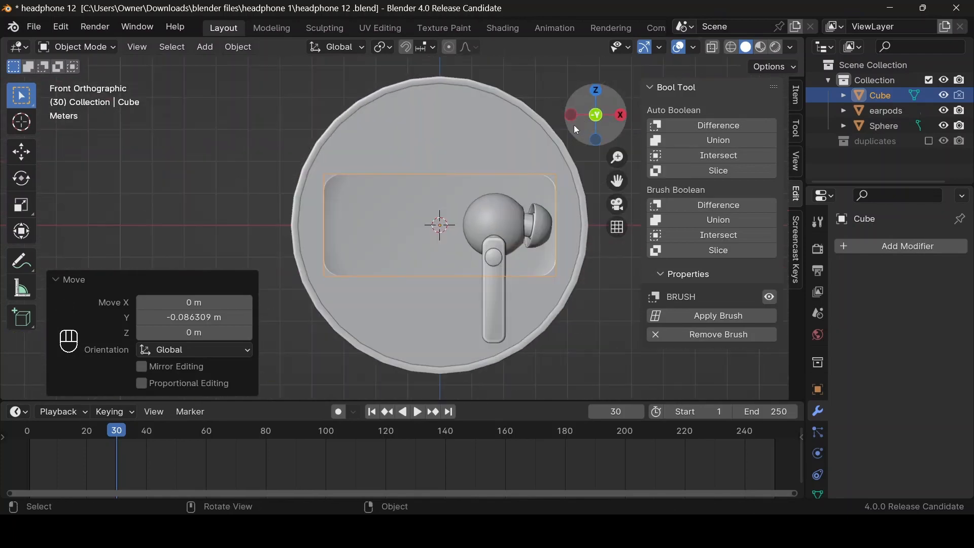
pyautogui.hotkey('shift', 'a')
pyautogui.click(549, 147)
pyautogui.write('UV')
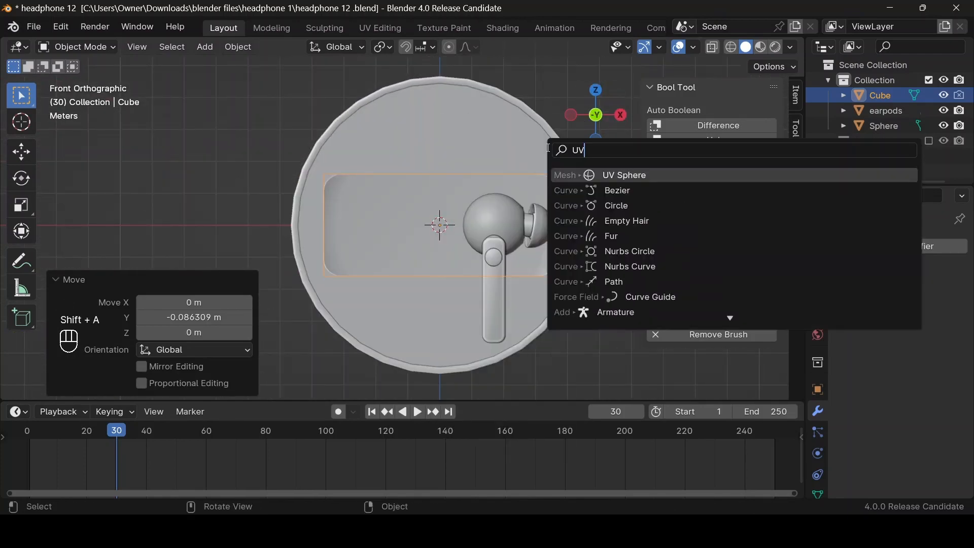
pyautogui.press('Return')
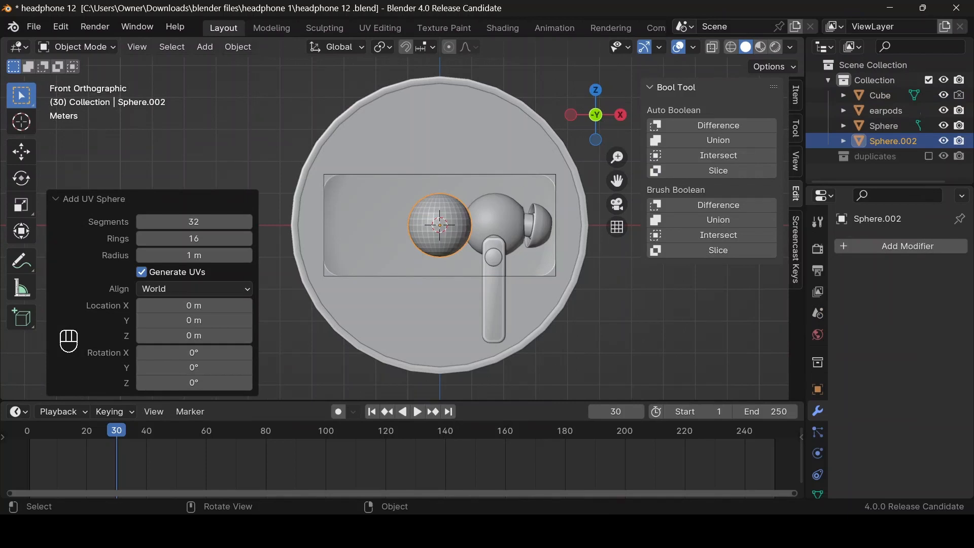
pyautogui.press('s')
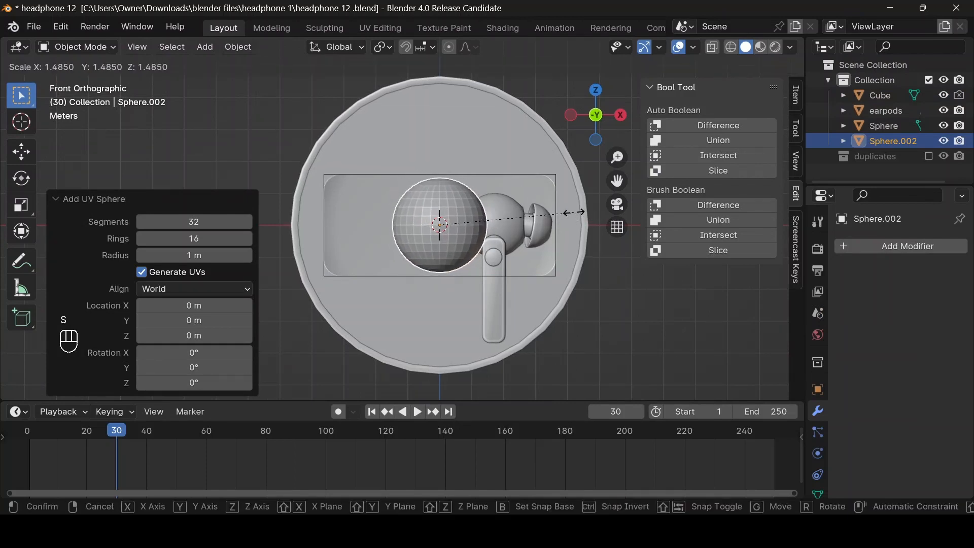
pyautogui.click(573, 212)
# Step: Move the sphere about 2.033 m along X over the earbud head and enlarge it by about 1.027
pyautogui.press('g')
pyautogui.press('x')
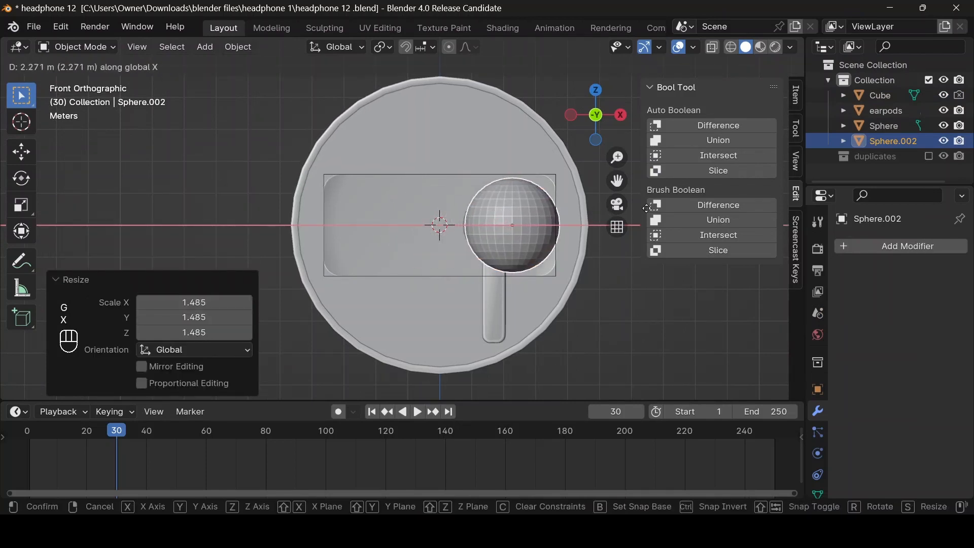
pyautogui.click(642, 207)
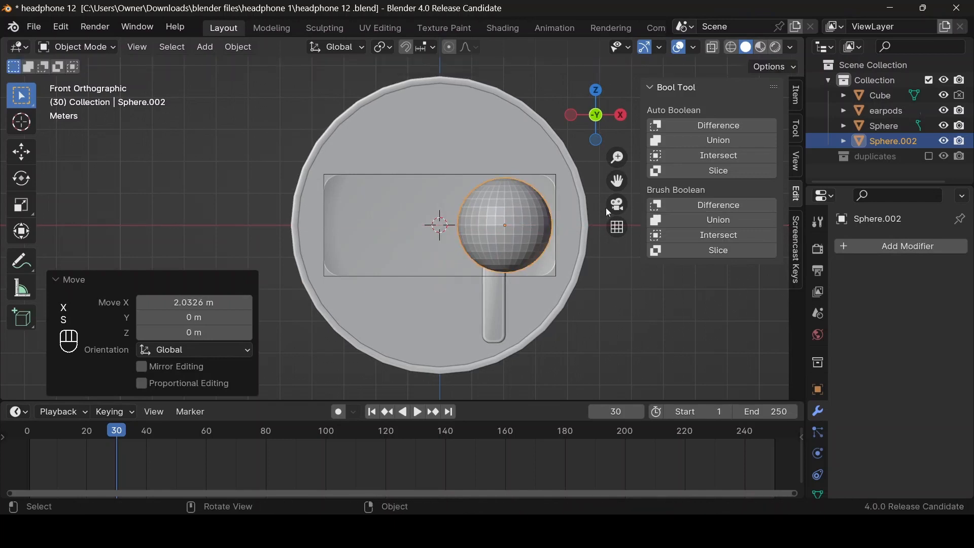
pyautogui.press('s')
pyautogui.press('s')
pyautogui.click(552, 230)
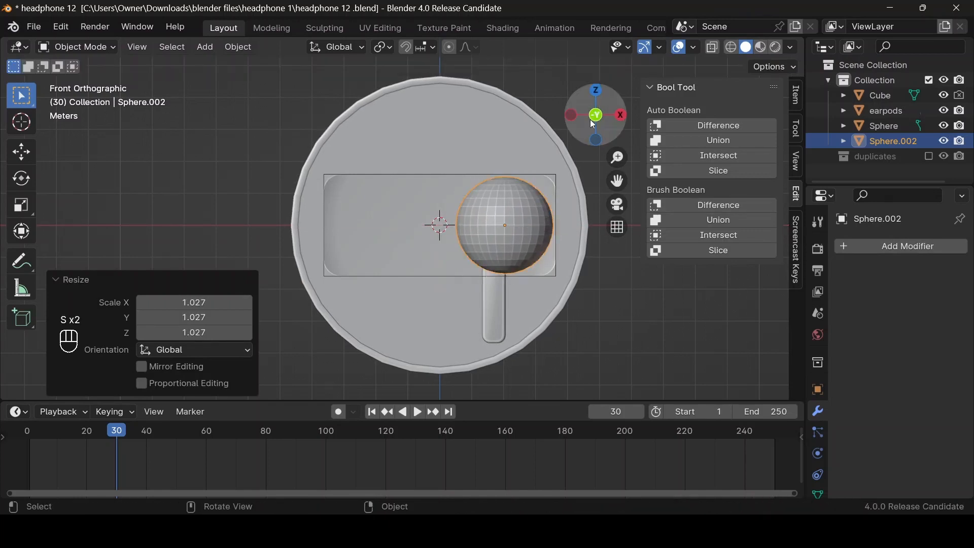
# Step: Shift the sphere about 0.18 m along Y into the case and scale it uniformly by about 1.009
pyautogui.moveTo(591, 114); pyautogui.dragTo(559, 178)
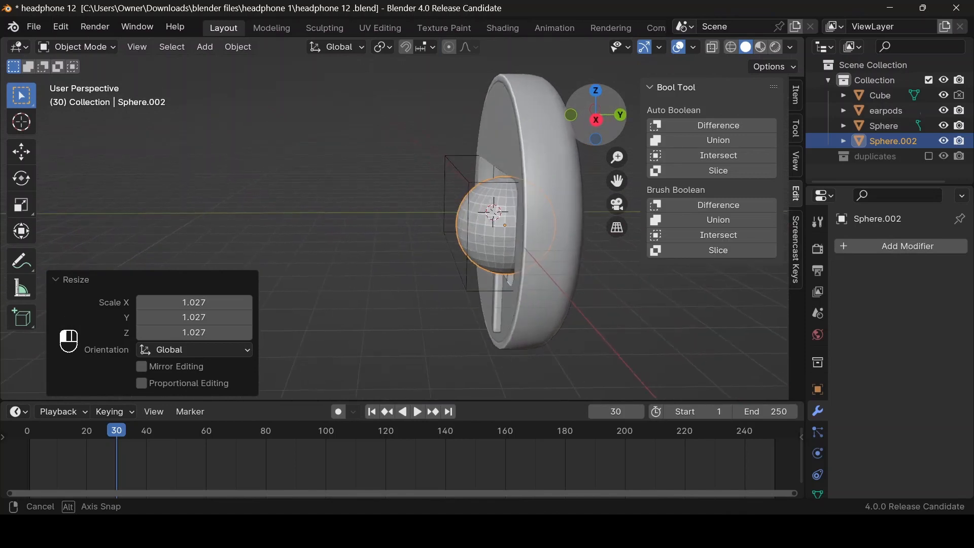
pyautogui.hotkey('alt', 'z')
pyautogui.moveTo(624, 124); pyautogui.dragTo(582, 173)
pyautogui.press('g')
pyautogui.press('y')
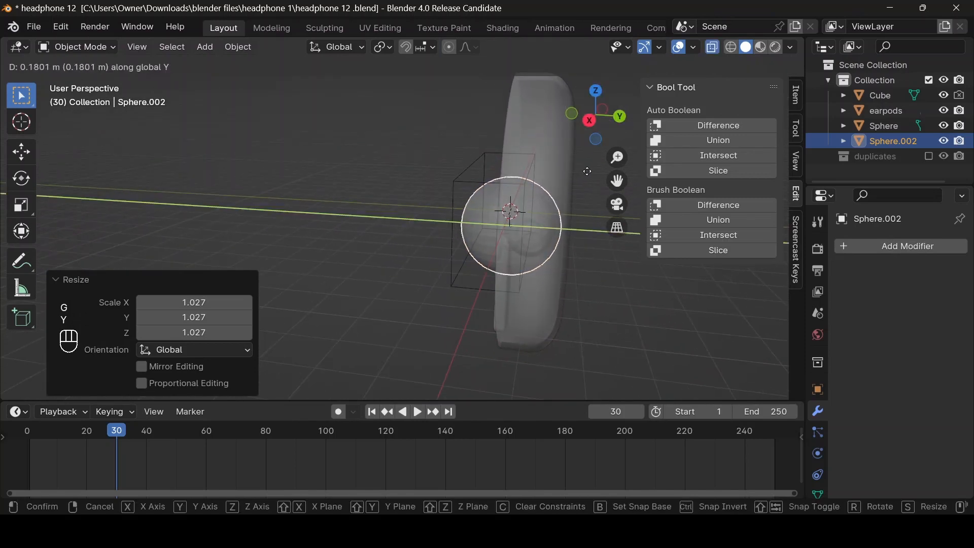
pyautogui.click(587, 171)
pyautogui.hotkey('alt', 'z')
pyautogui.click(575, 116)
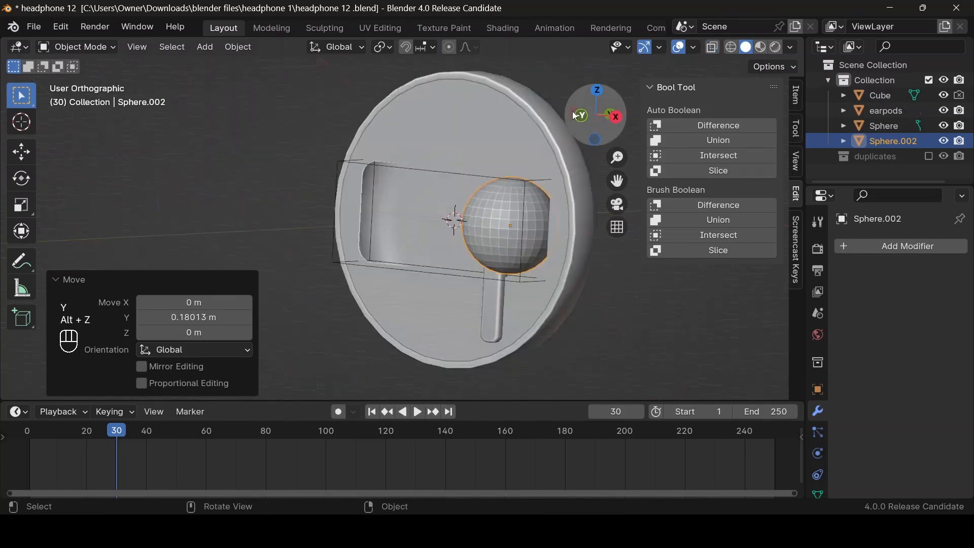
pyautogui.press('s')
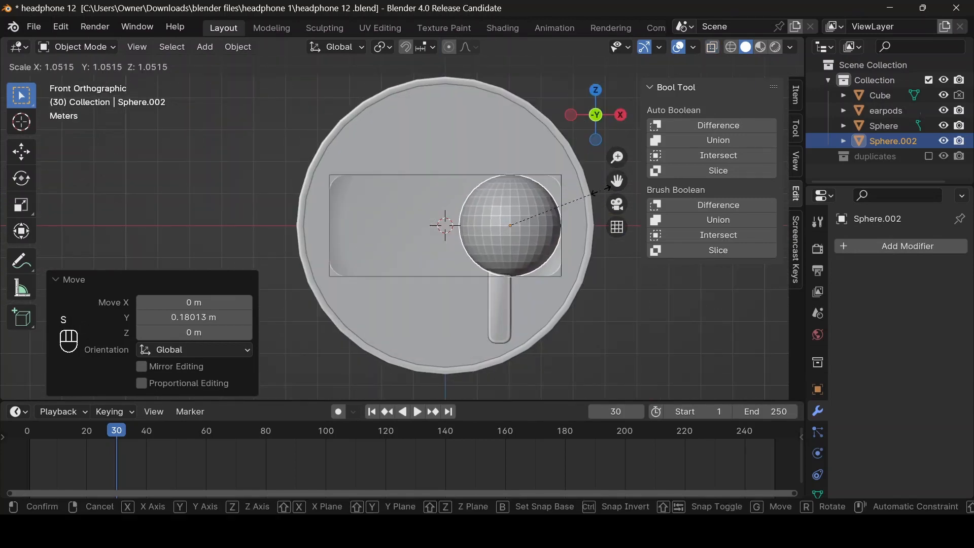
pyautogui.click(599, 193)
# Step: Try stretching the sphere along X and Z, and undo the X scaling
pyautogui.press('s')
pyautogui.press('x')
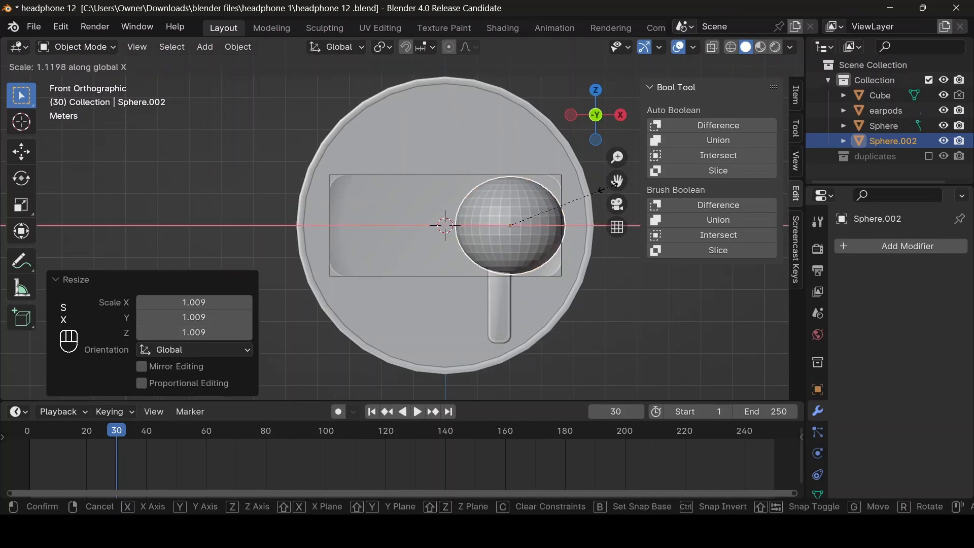
pyautogui.click(601, 175)
pyautogui.press('s')
pyautogui.press('z')
pyautogui.rightClick(597, 172)
pyautogui.hotkey('ctrl', 'z')
# Step: Flatten the sphere along Z by a factor of about 0.868 so its height fits inside the recess
pyautogui.press('s')
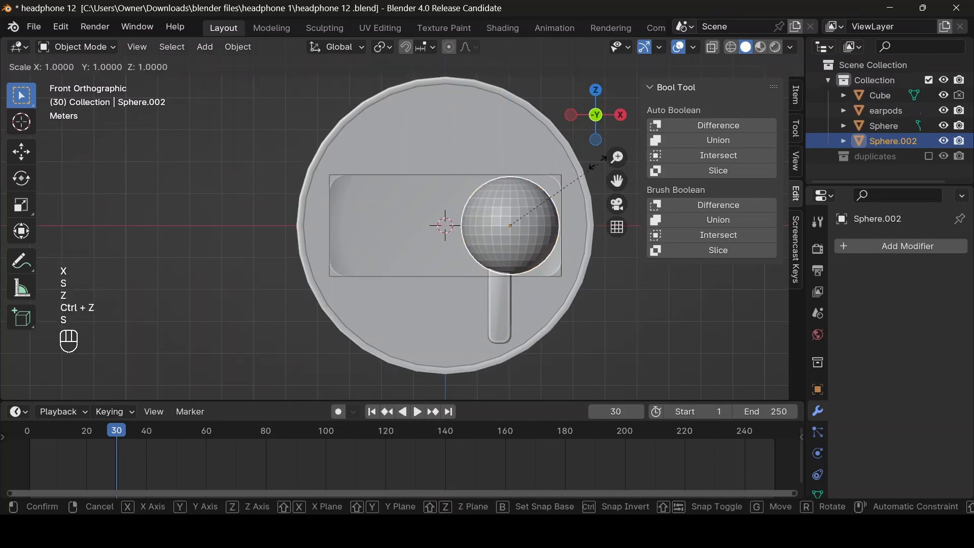
pyautogui.press('z')
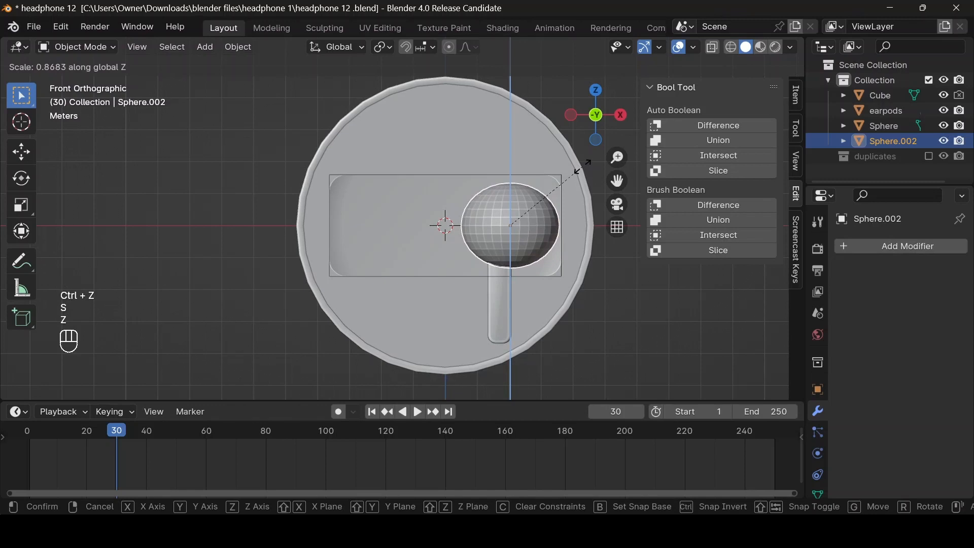
pyautogui.click(584, 165)
pyautogui.hotkey('alt', 'z')
pyautogui.hotkey('alt', 'z')
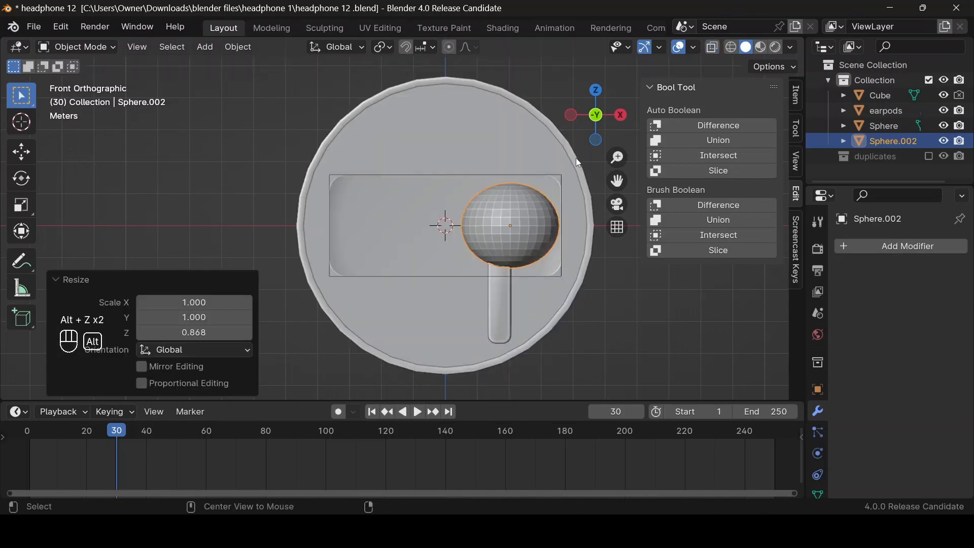
# Step: Move the cutting block about 0.506 m along negative Y to reduce the recess depth
pyautogui.moveTo(596, 116); pyautogui.dragTo(673, 125)
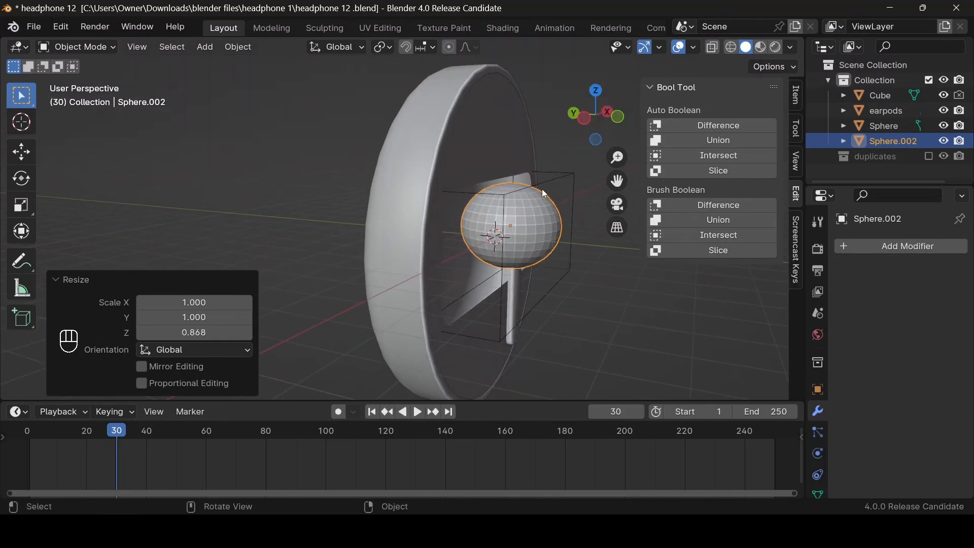
pyautogui.click(542, 183)
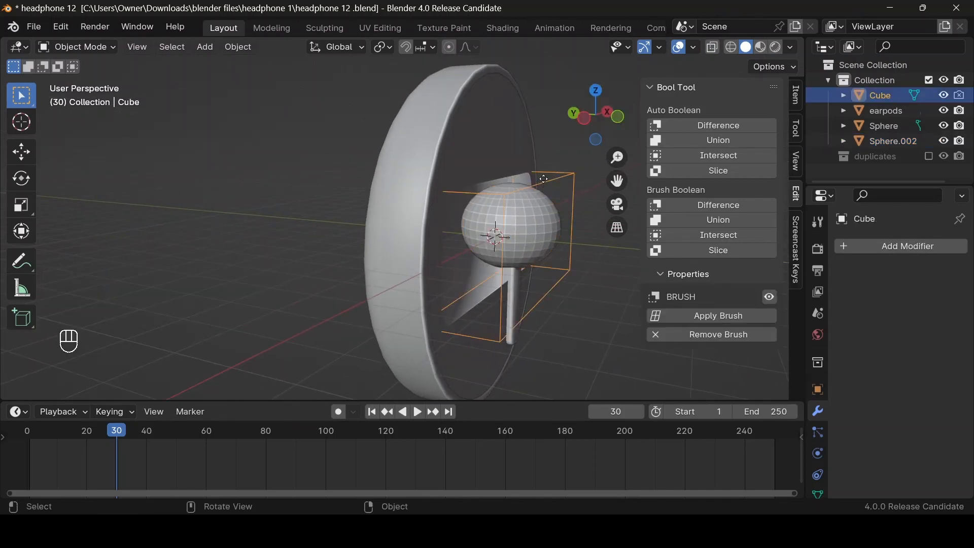
pyautogui.press('g')
pyautogui.press('y')
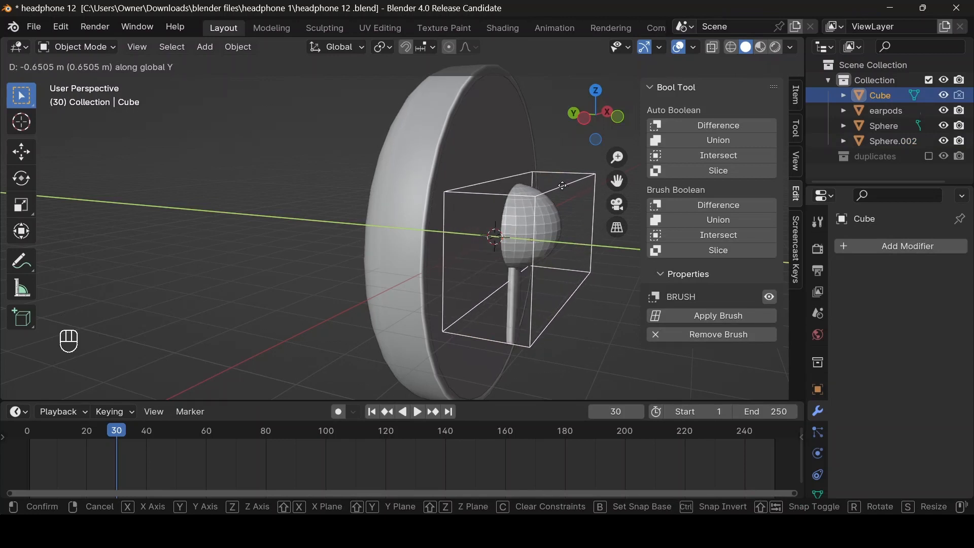
pyautogui.click(556, 178)
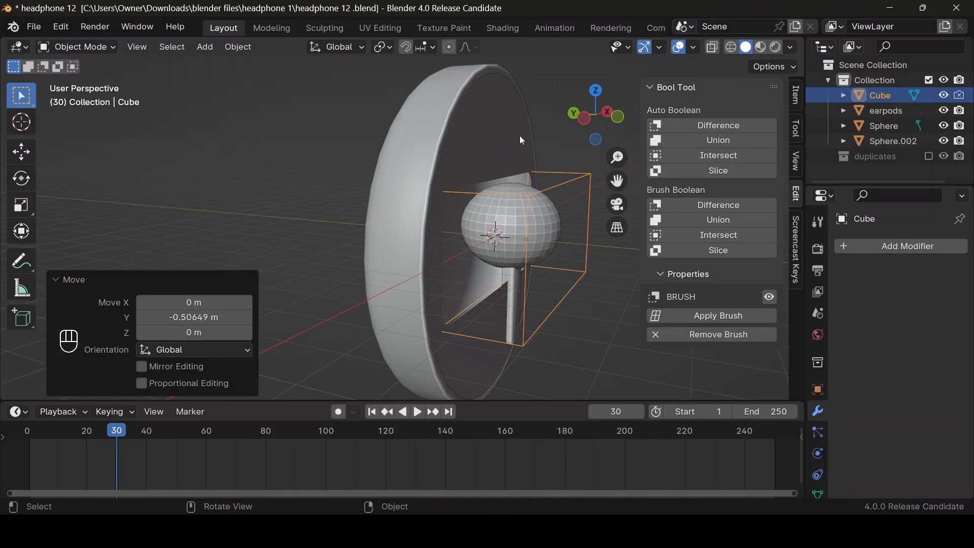
# Step: Cut the flattened sphere out of the round case with a Bool Tool brush Difference
pyautogui.moveTo(593, 121)
pyautogui.mouseDown()
pyautogui.moveTo(568, 122)
pyautogui.moveTo(583, 122)
pyautogui.mouseUp()
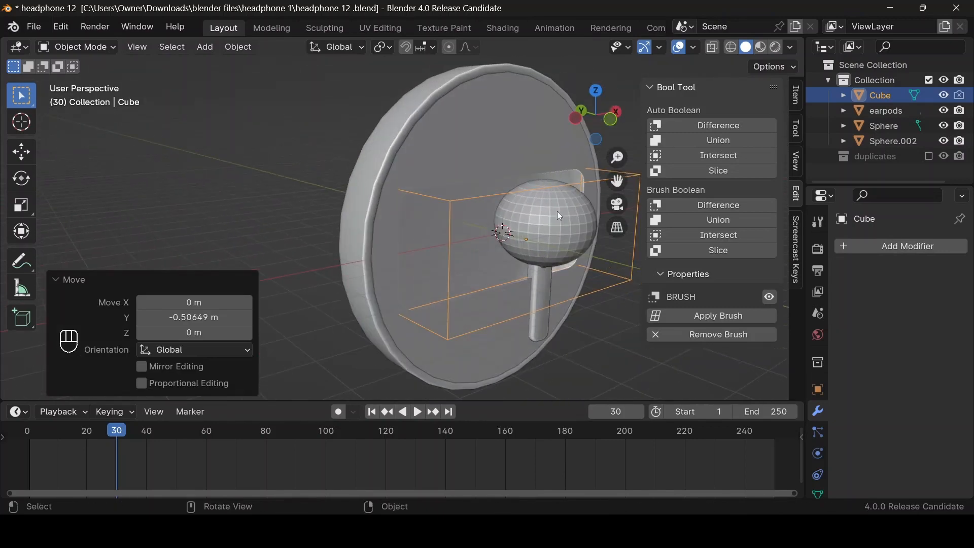
pyautogui.click(557, 211)
pyautogui.keyDown('shift'); pyautogui.click(514, 129); pyautogui.keyUp('shift')
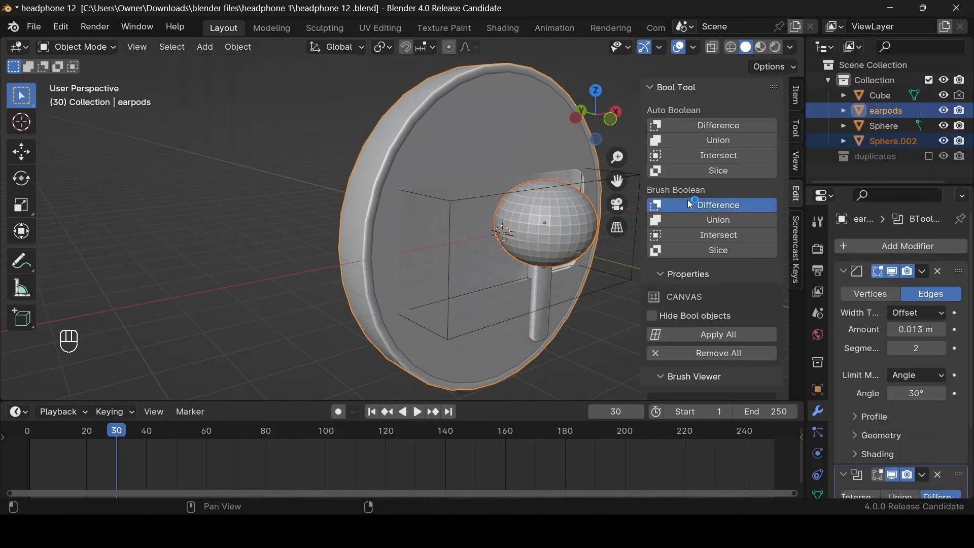
pyautogui.click(690, 204)
# Step: Move the cutting block another 0.114 m or so along negative Y to expose more of the spherical hollow
pyautogui.moveTo(614, 129); pyautogui.dragTo(525, 136)
pyautogui.click(537, 214)
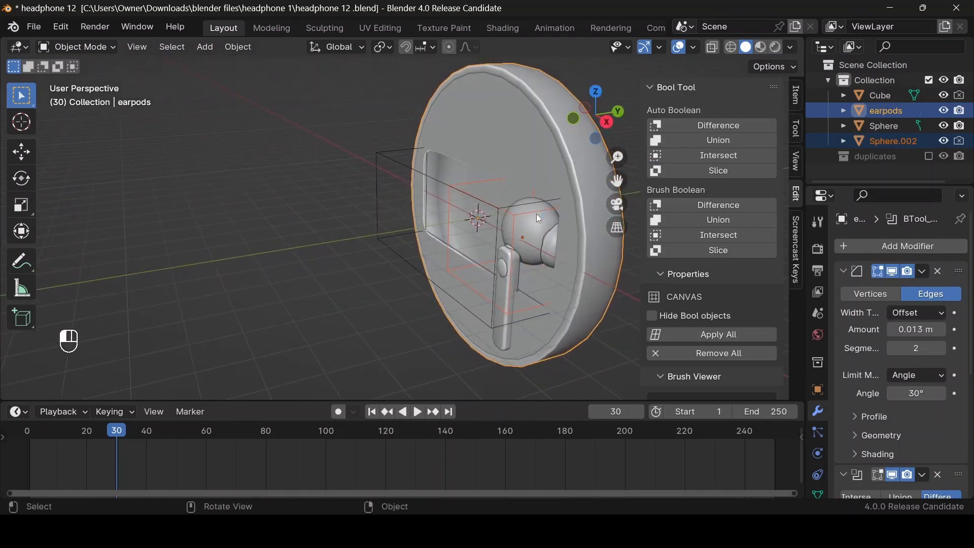
pyautogui.click(465, 194)
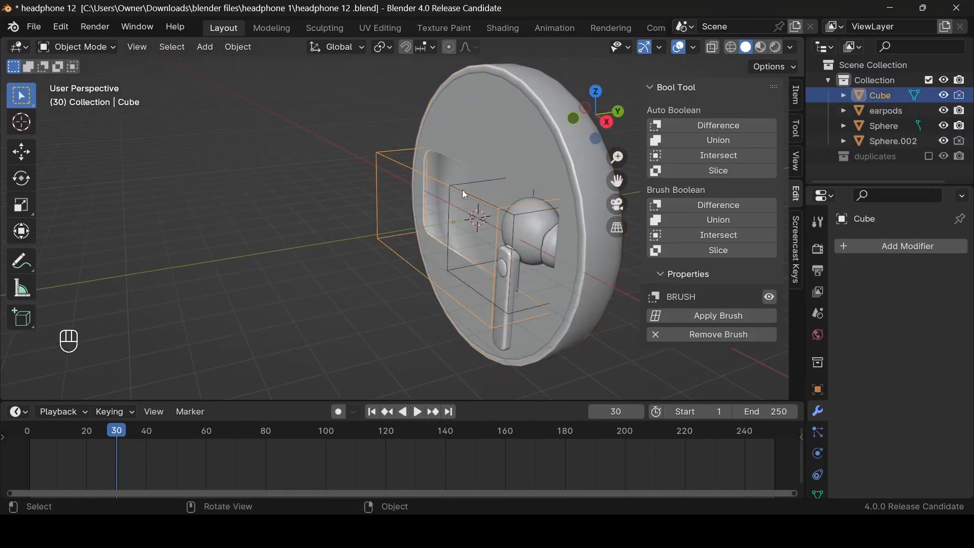
pyautogui.click(531, 211)
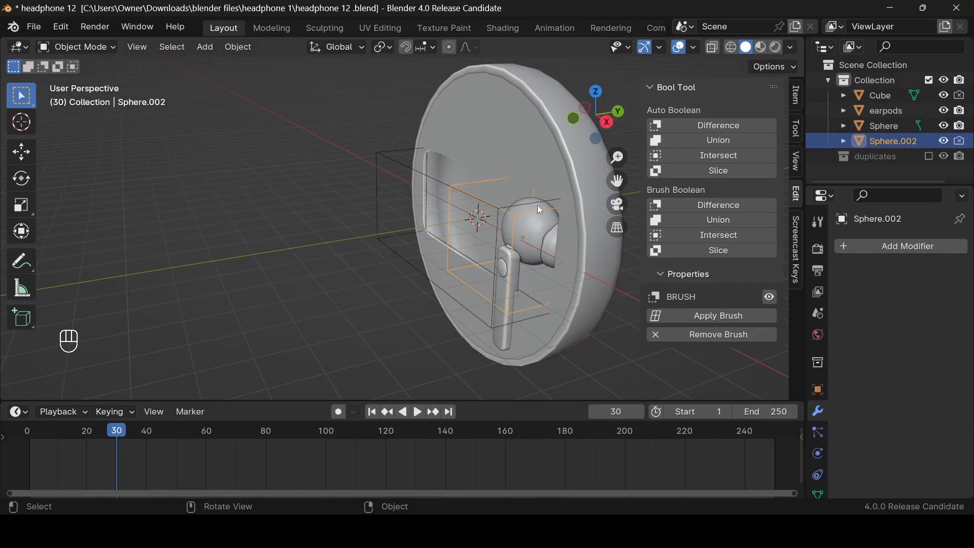
pyautogui.click(537, 203)
pyautogui.press('g')
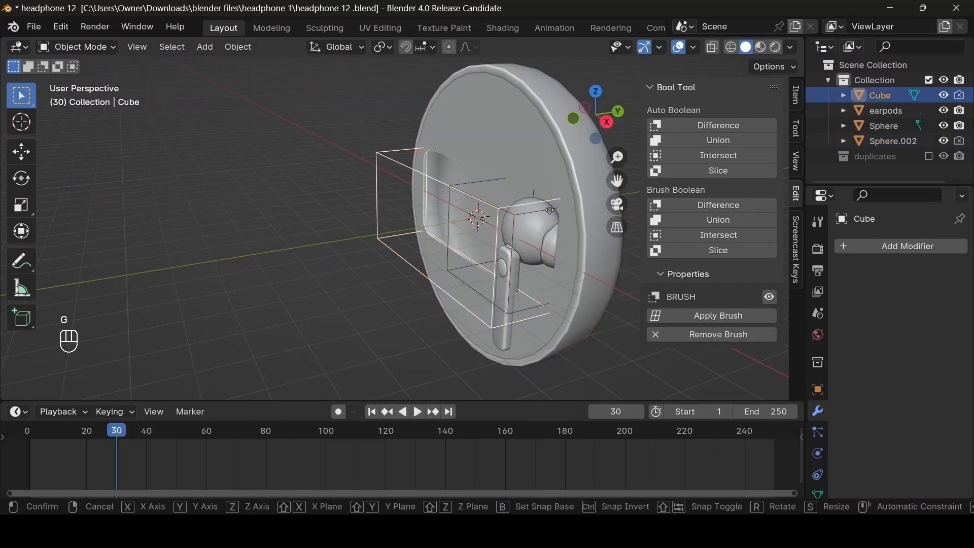
pyautogui.press('y')
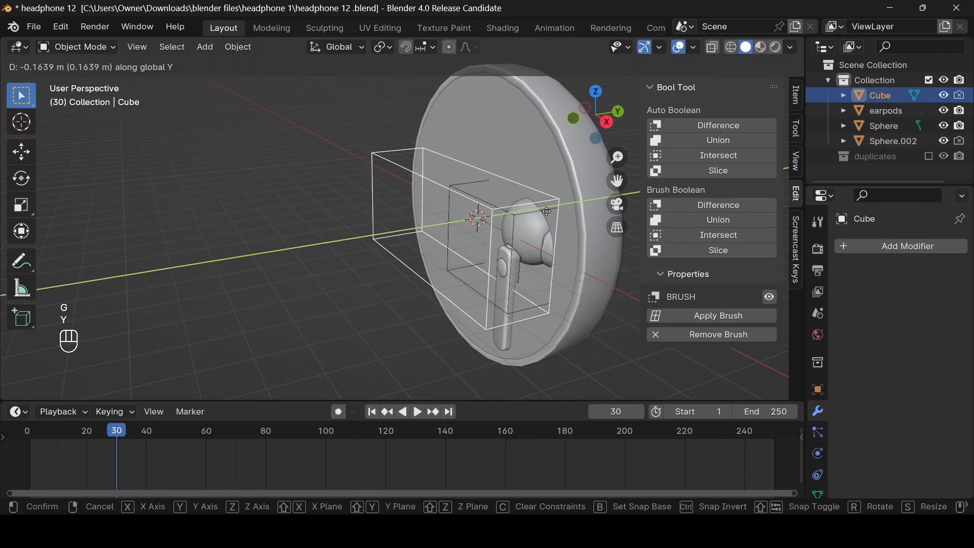
pyautogui.click(546, 211)
# Step: Inspect the hollow around the earbud head and apply the scale of the spherical cutter
pyautogui.moveTo(597, 118); pyautogui.dragTo(512, 184)
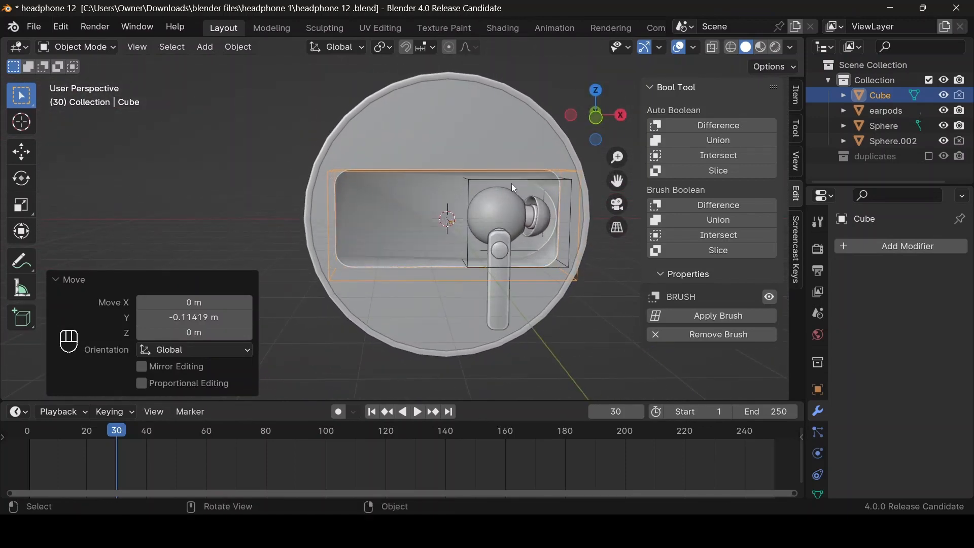
pyautogui.click(473, 181)
pyautogui.moveTo(566, 119); pyautogui.dragTo(528, 146)
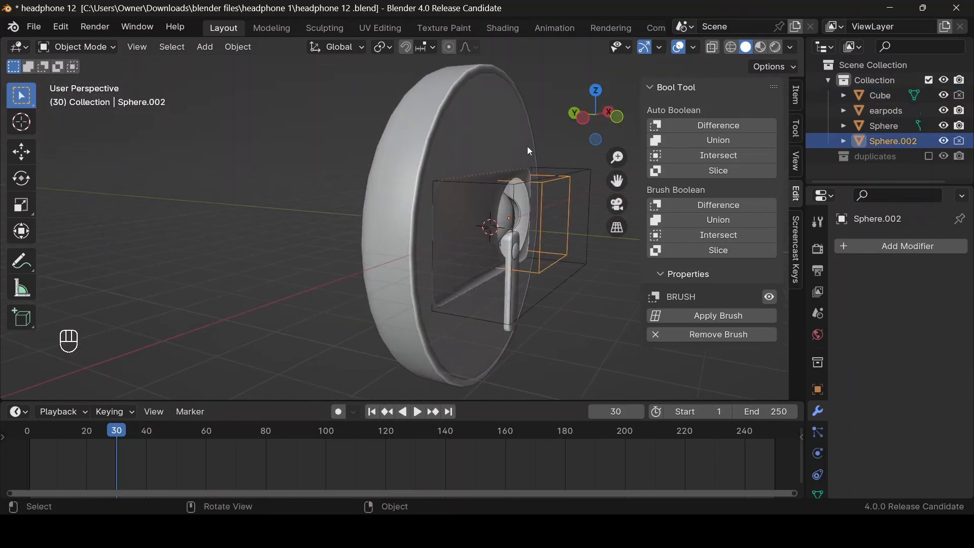
pyautogui.hotkey('alt', 'z')
pyautogui.hotkey('alt', 'z')
pyautogui.moveTo(589, 116); pyautogui.dragTo(555, 144)
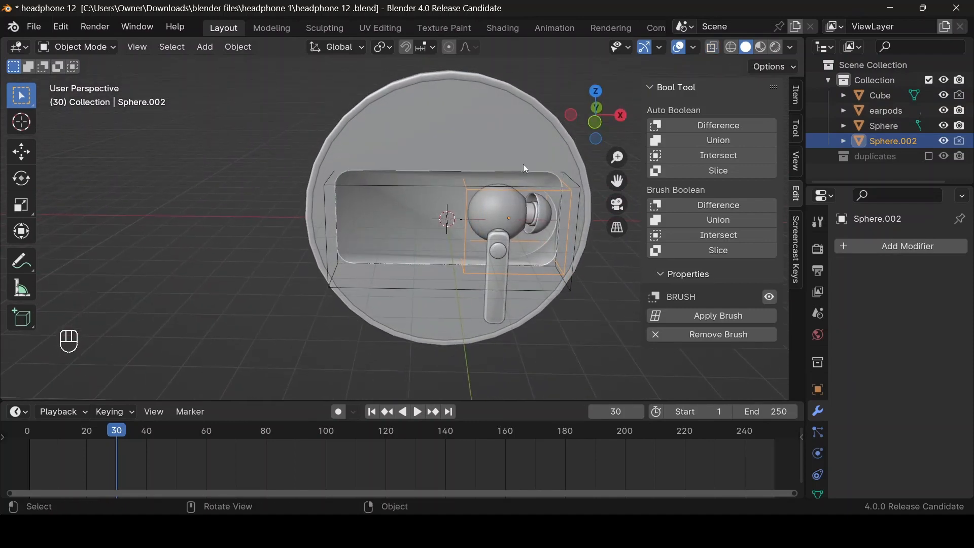
pyautogui.hotkey('ctrl', 'a')
pyautogui.click(518, 186)
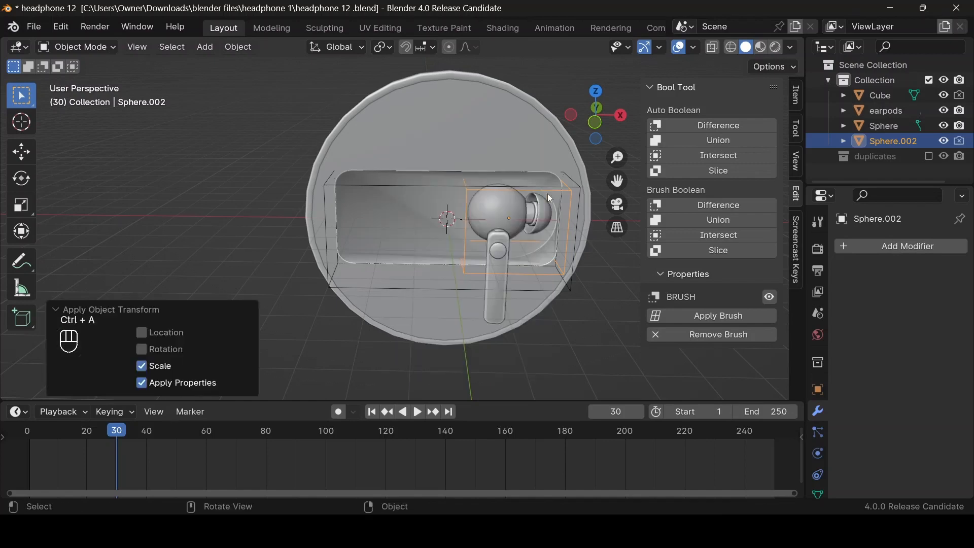
# Step: Select the earbud's whole stem mesh in Edit Mode and duplicate it in place
pyautogui.moveTo(596, 122)
pyautogui.mouseDown()
pyautogui.moveTo(629, 123)
pyautogui.moveTo(587, 119)
pyautogui.mouseUp()
pyautogui.click(507, 297)
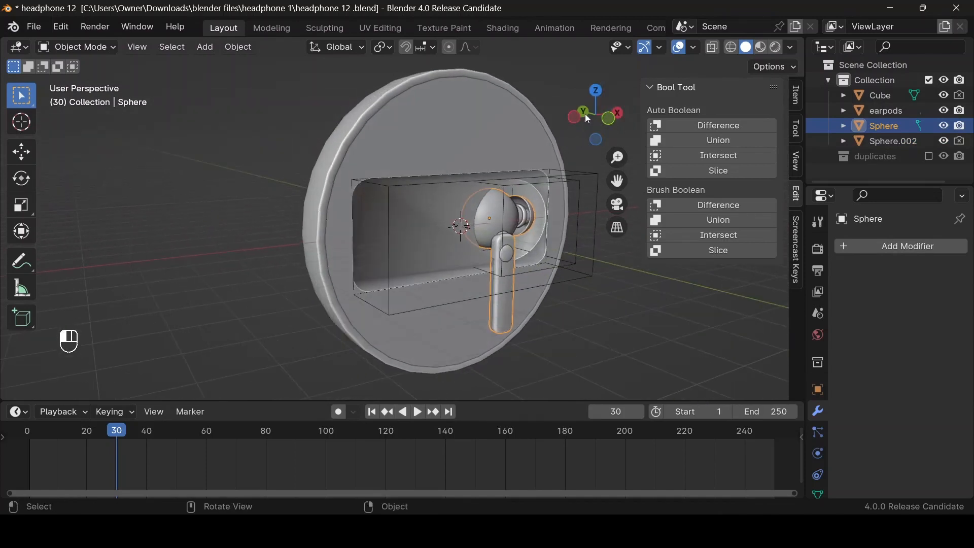
pyautogui.click(499, 295)
pyautogui.press('l')
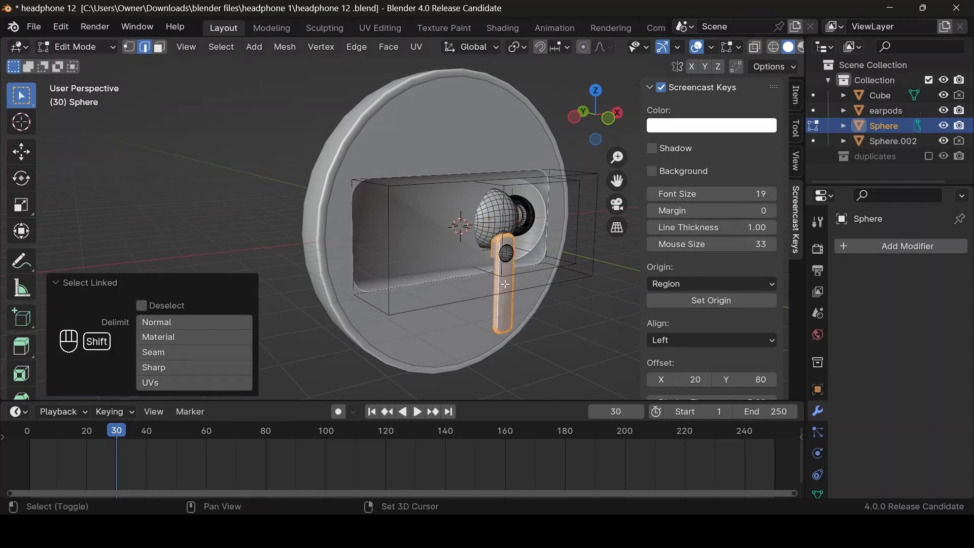
pyautogui.hotkey('shift', 'd')
pyautogui.rightClick(534, 233)
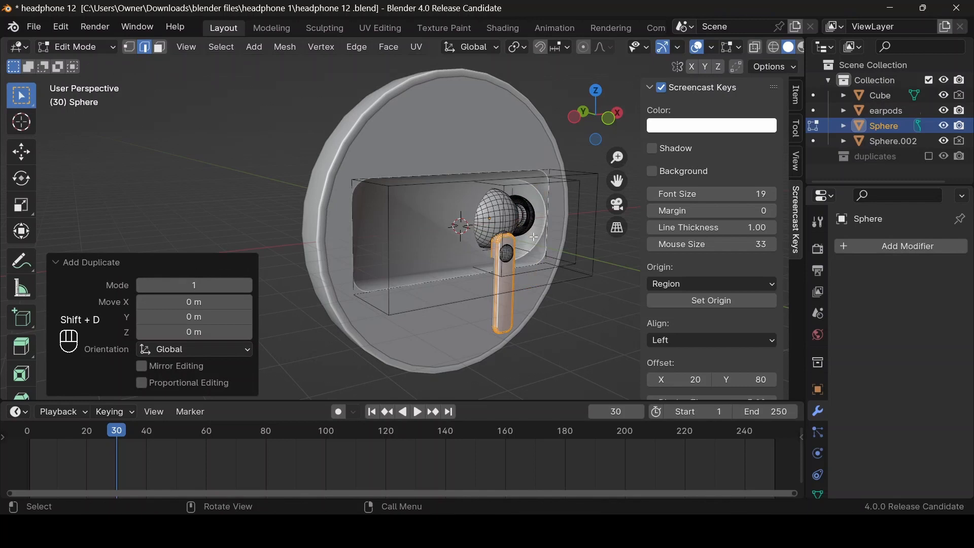
# Step: Separate the duplicated stem selection into its own object and return to Object Mode
pyautogui.press('p')
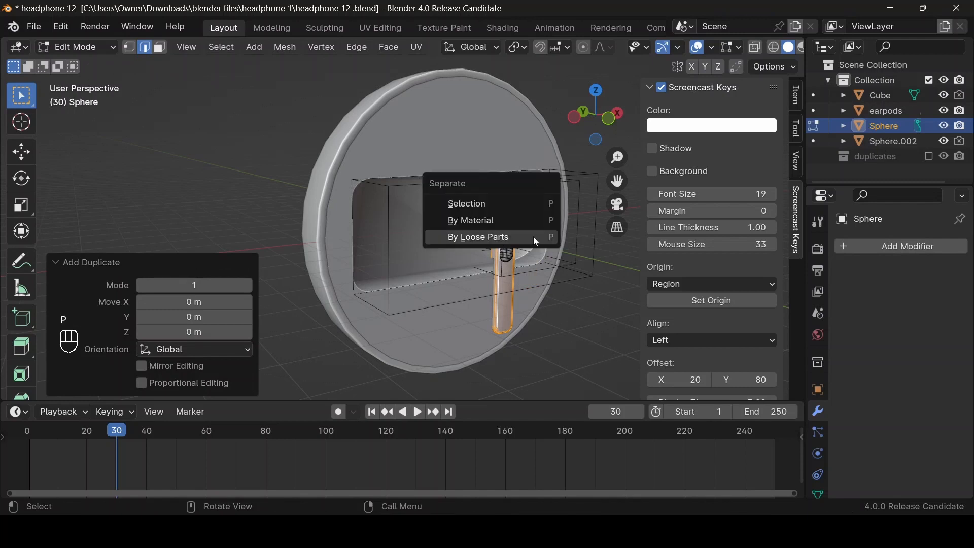
pyautogui.click(516, 205)
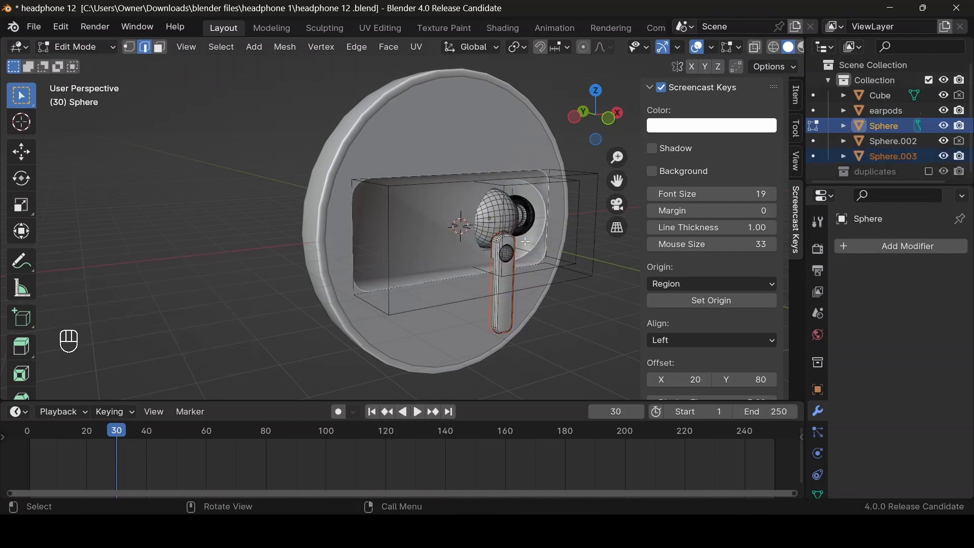
pyautogui.press('Tab')
# Step: Cut the separated stem copy out of the round case with a Bool Tool brush Difference
pyautogui.click(507, 292)
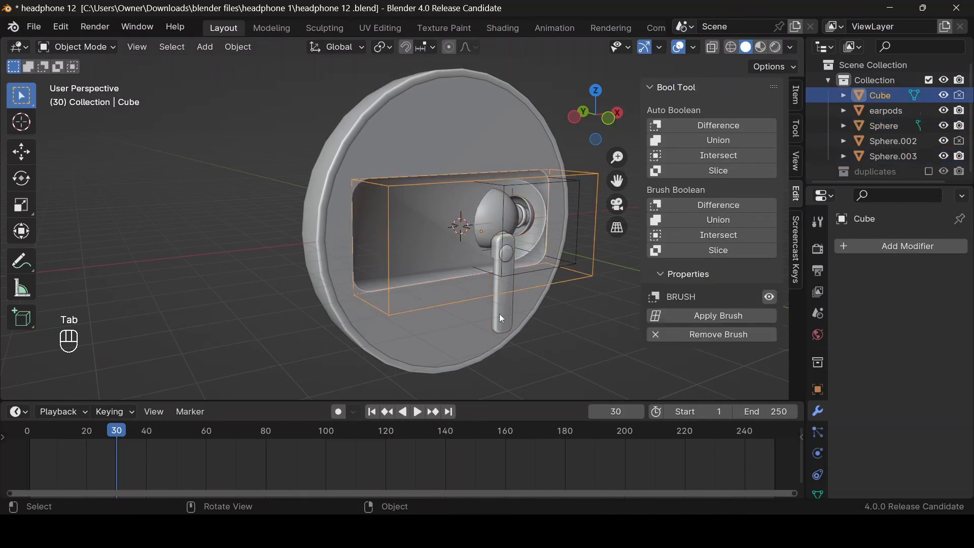
pyautogui.click(500, 315)
pyautogui.press('g')
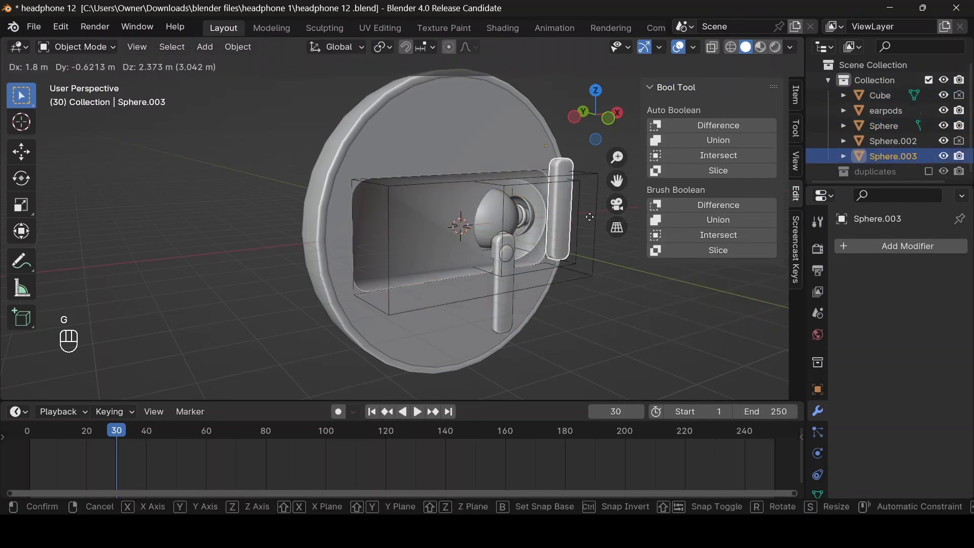
pyautogui.rightClick(583, 218)
pyautogui.keyDown('shift'); pyautogui.click(477, 314); pyautogui.keyUp('shift')
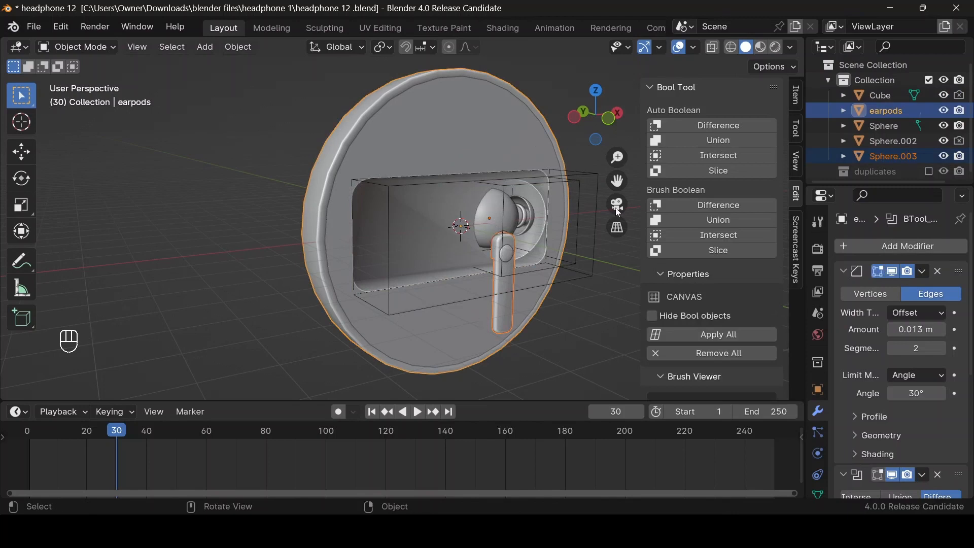
pyautogui.click(685, 204)
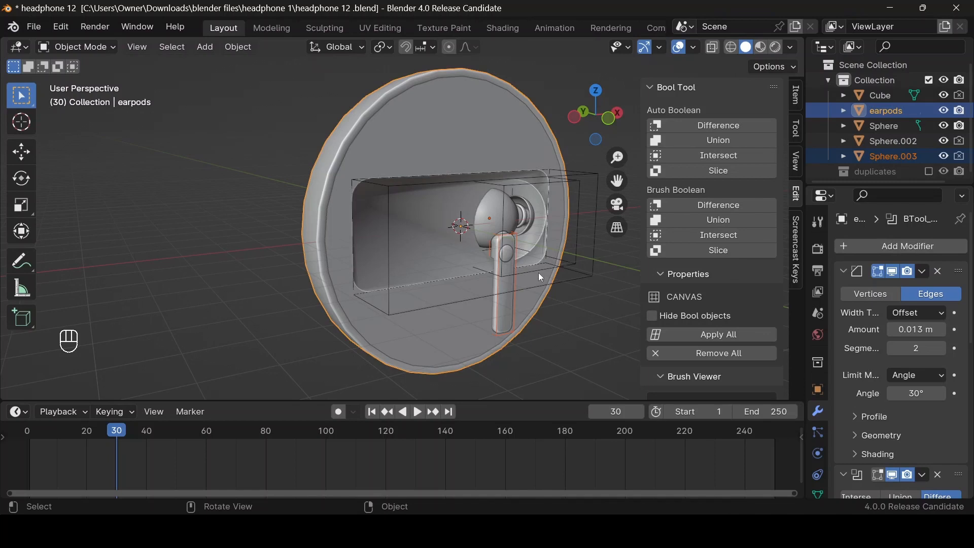
# Step: Scale the stem cutter to about 1.117 along X and check the widened slot with overlays hidden
pyautogui.click(510, 332)
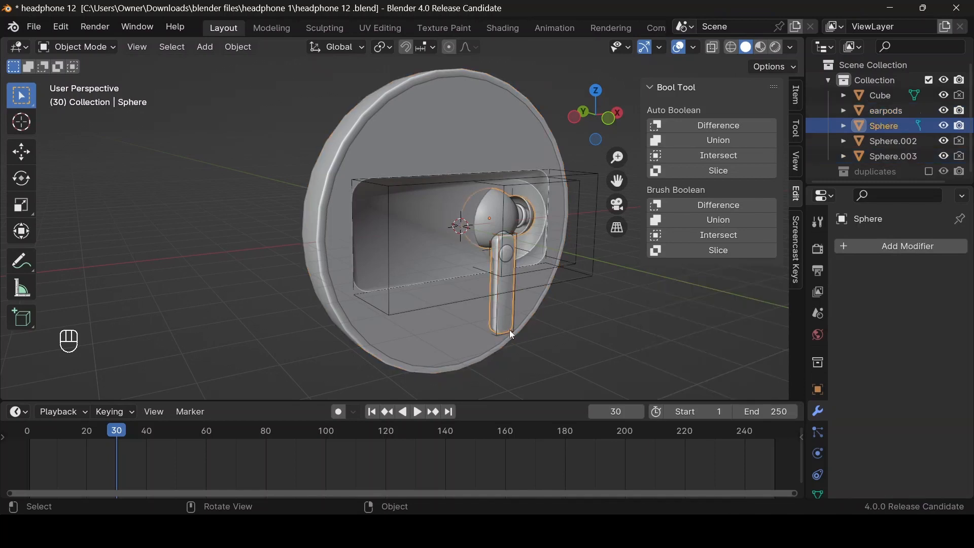
pyautogui.click(510, 330)
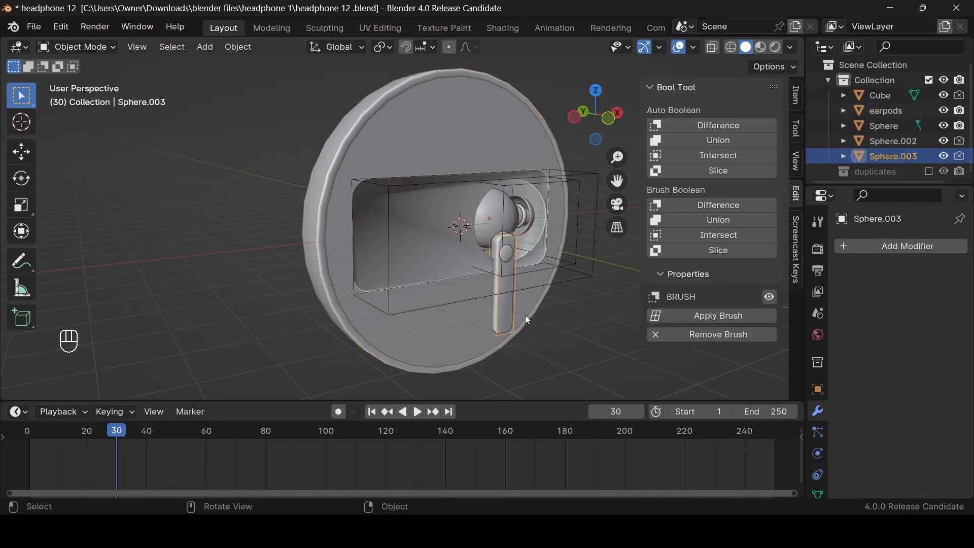
pyautogui.press('s')
pyautogui.press('x')
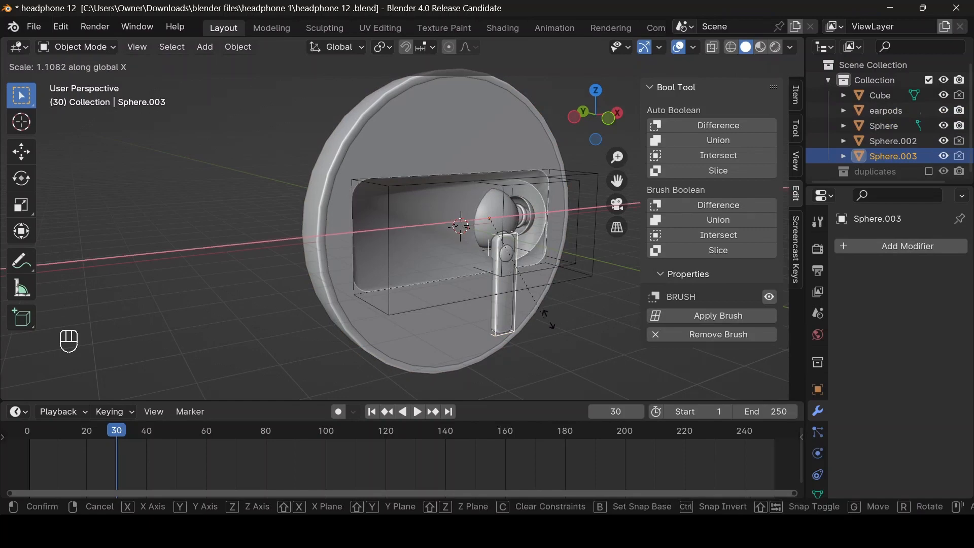
pyautogui.click(546, 319)
pyautogui.moveTo(603, 119); pyautogui.dragTo(501, 117)
pyautogui.click(680, 49)
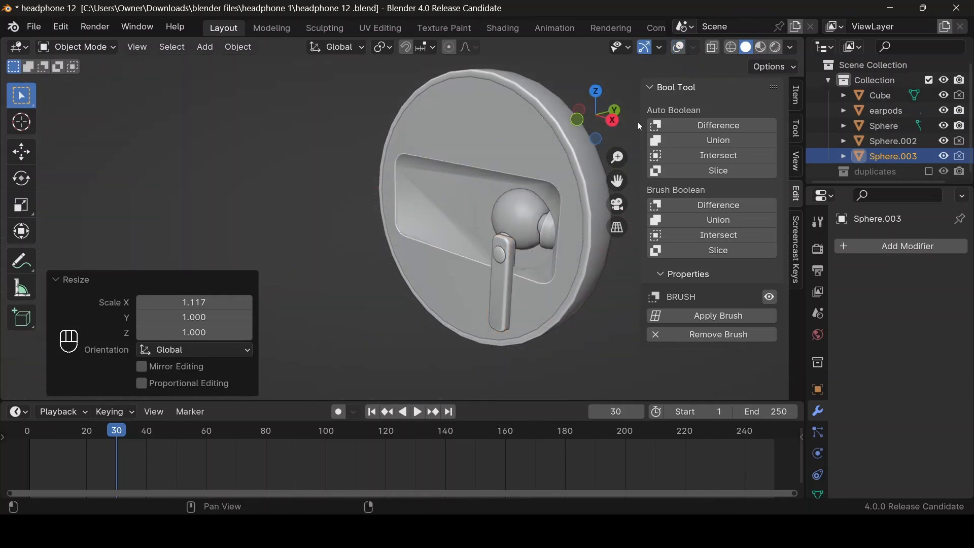
pyautogui.moveTo(603, 120); pyautogui.dragTo(533, 121)
pyautogui.click(677, 51)
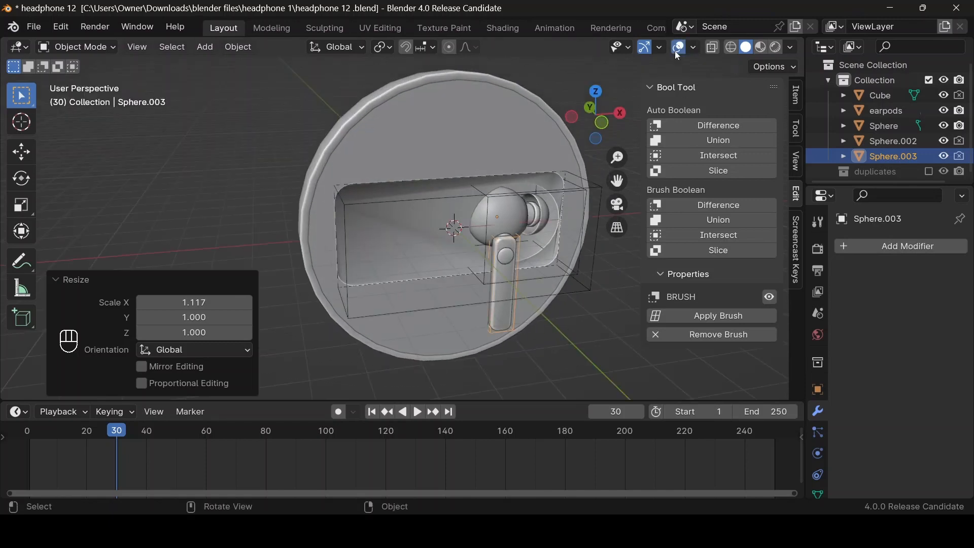
# Step: Move the spherical cutter about 0.136 m along negative X
pyautogui.click(484, 226)
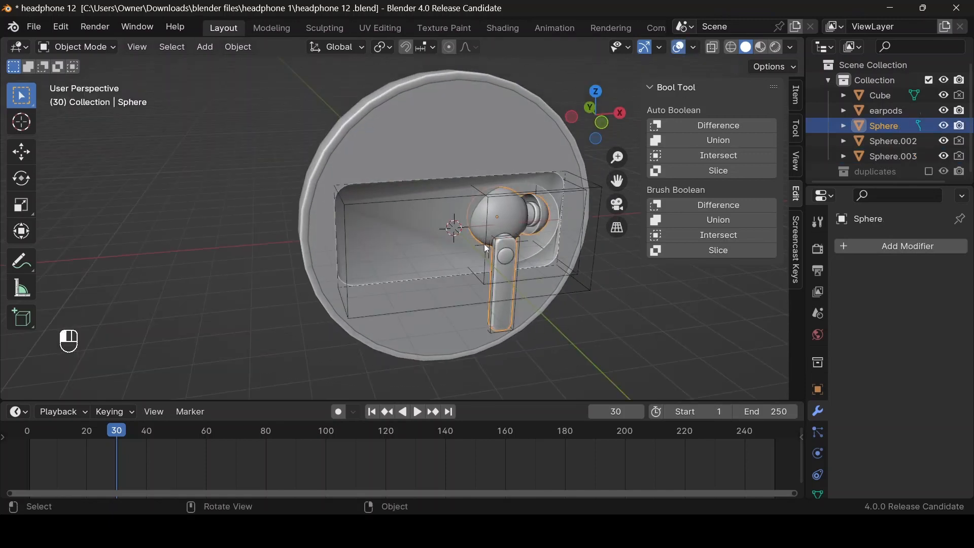
pyautogui.click(484, 244)
pyautogui.press('g')
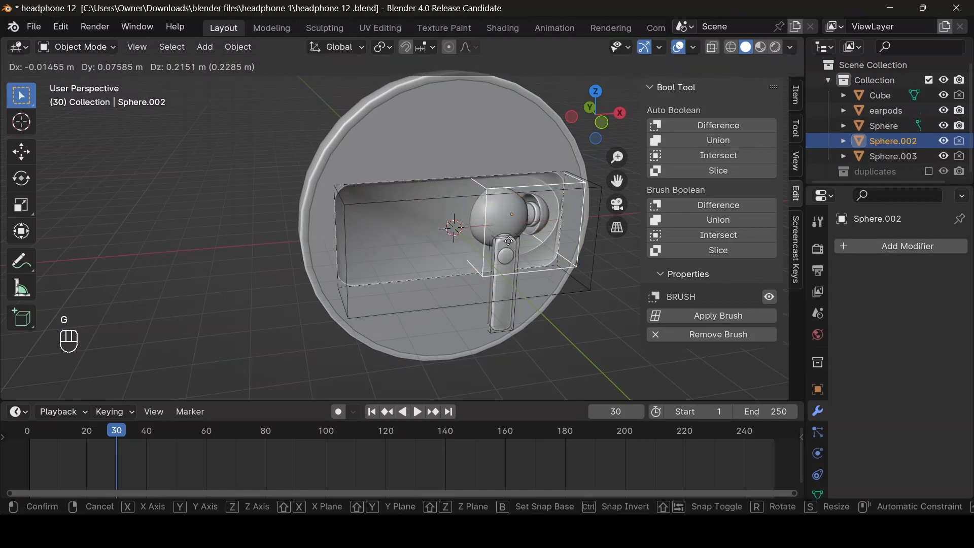
pyautogui.press('x')
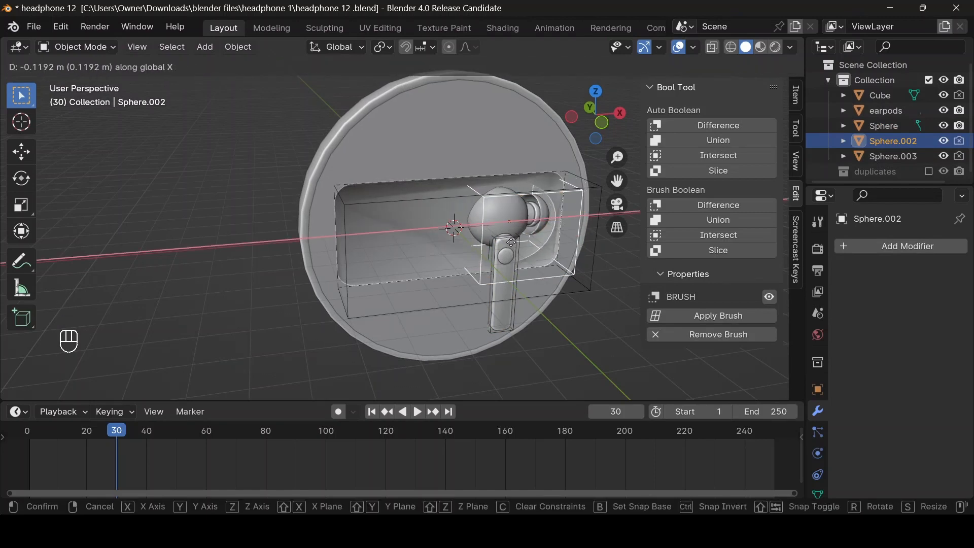
pyautogui.click(584, 202)
pyautogui.moveTo(583, 203); pyautogui.dragTo(550, 219, button='middle')
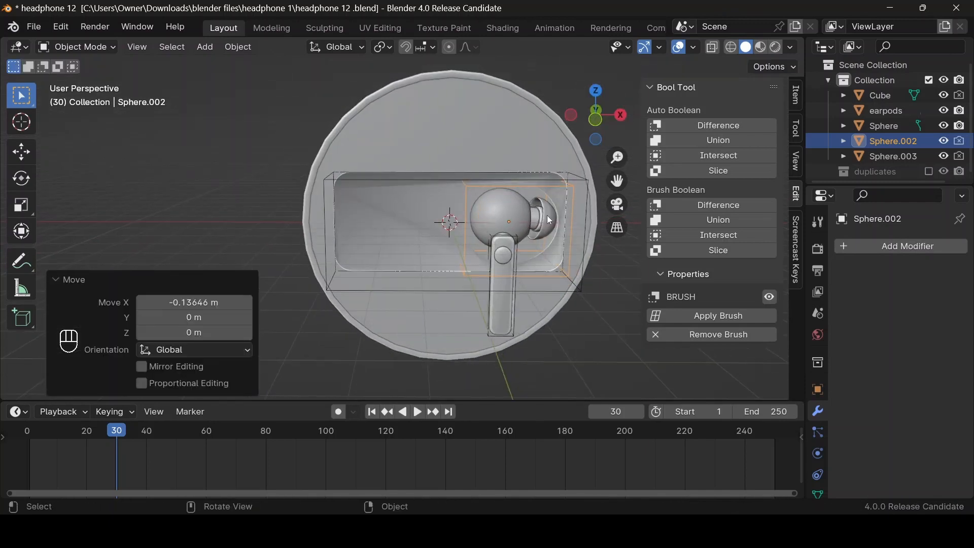
# Step: Scale the rectangular cutting block to about 1.135 along X to widen the case recess
pyautogui.click(586, 191)
pyautogui.press('s')
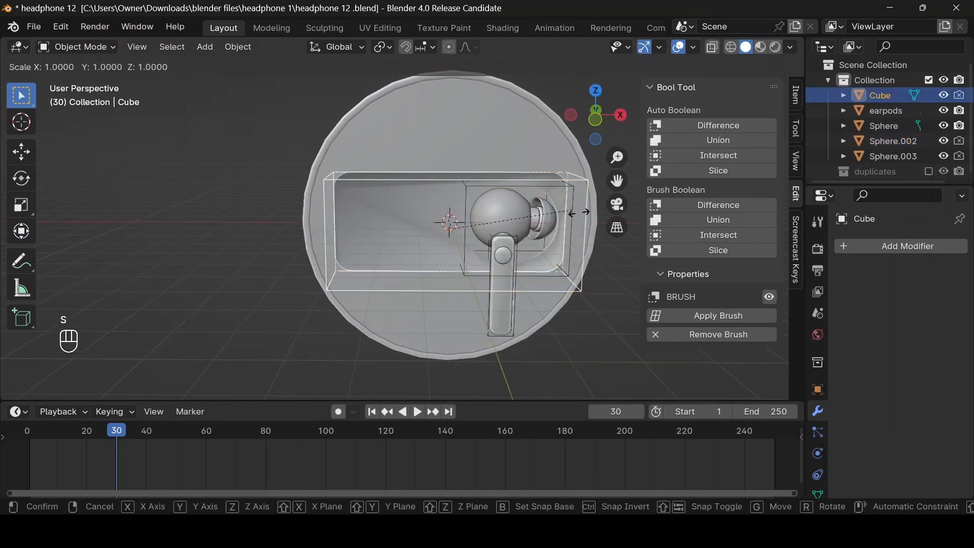
pyautogui.press('x')
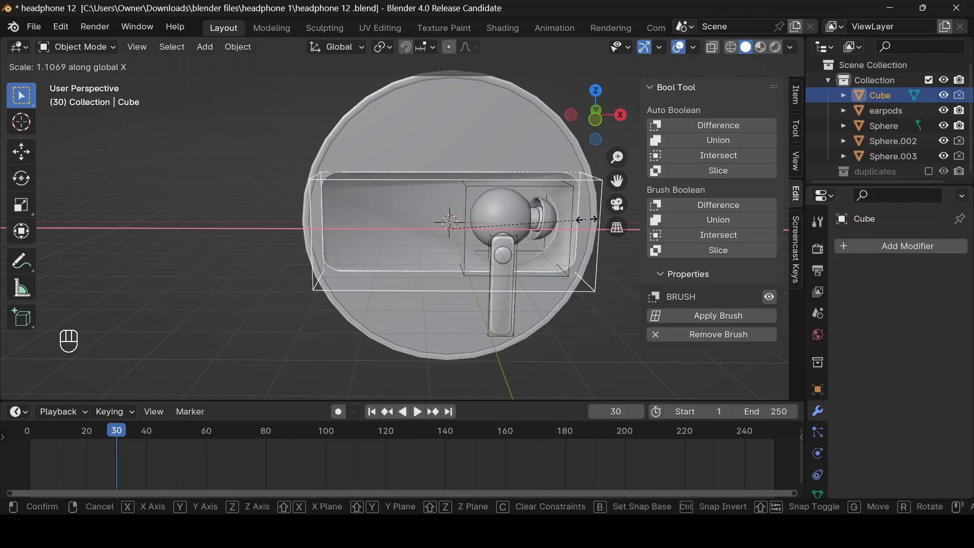
pyautogui.click(573, 229)
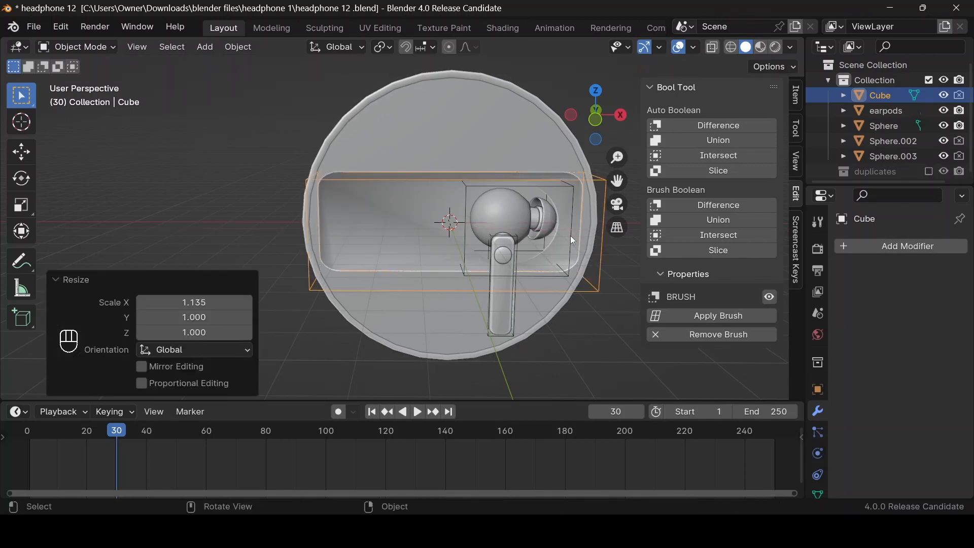
# Step: Scale the spherical cutter uniformly to about 1.007
pyautogui.click(570, 235)
pyautogui.press('s')
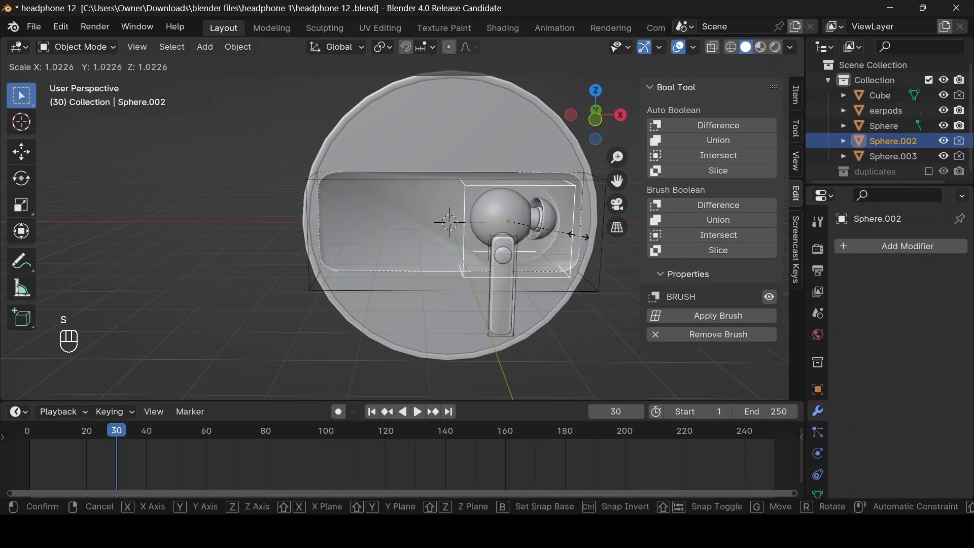
pyautogui.click(578, 236)
pyautogui.moveTo(604, 100)
pyautogui.mouseDown()
pyautogui.moveTo(558, 108)
pyautogui.moveTo(541, 125)
pyautogui.moveTo(610, 106)
pyautogui.mouseUp()
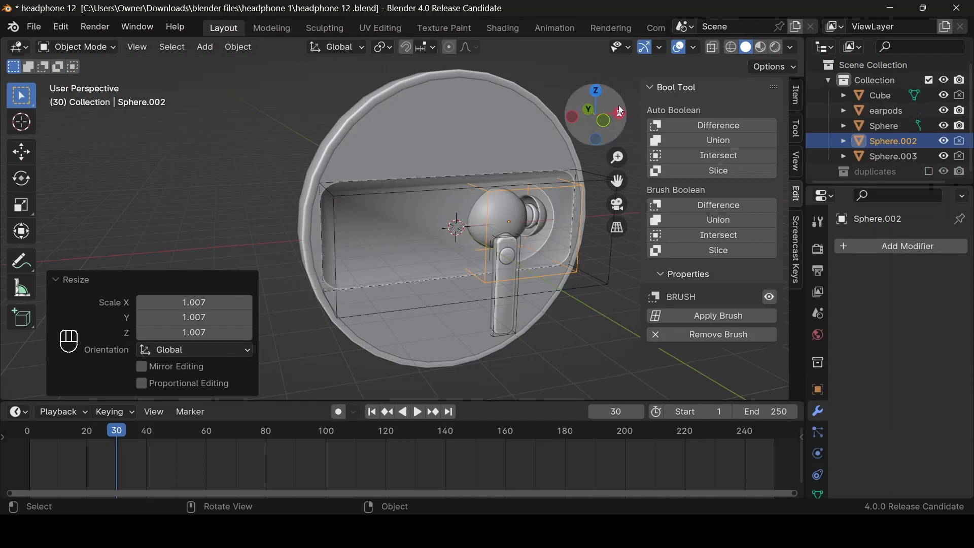
pyautogui.click(571, 186)
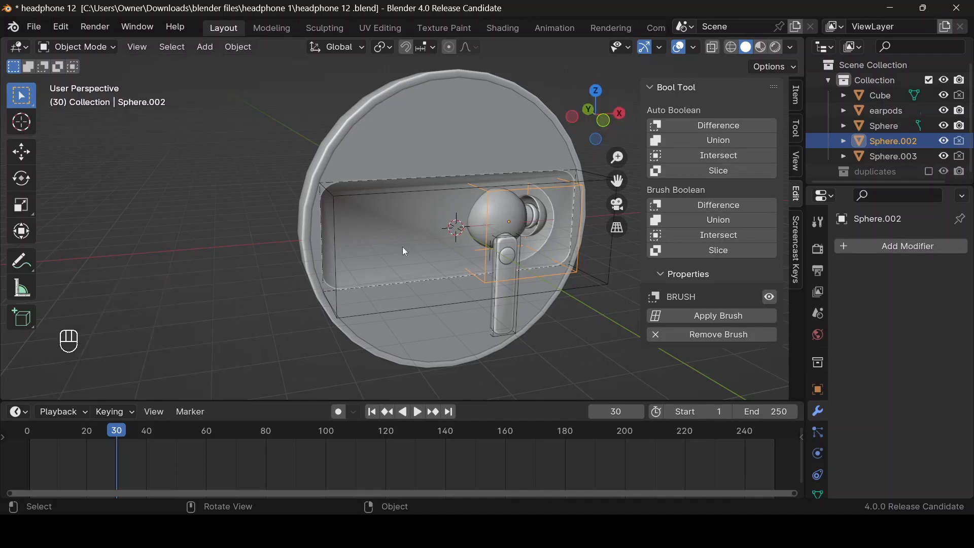
# Step: Add an X-axis Mirror modifier to the spherical cutter, with the round case (earpods) as mirror object
pyautogui.moveTo(589, 115)
pyautogui.mouseDown()
pyautogui.moveTo(606, 112)
pyautogui.moveTo(579, 117)
pyautogui.mouseUp()
pyautogui.click(854, 245)
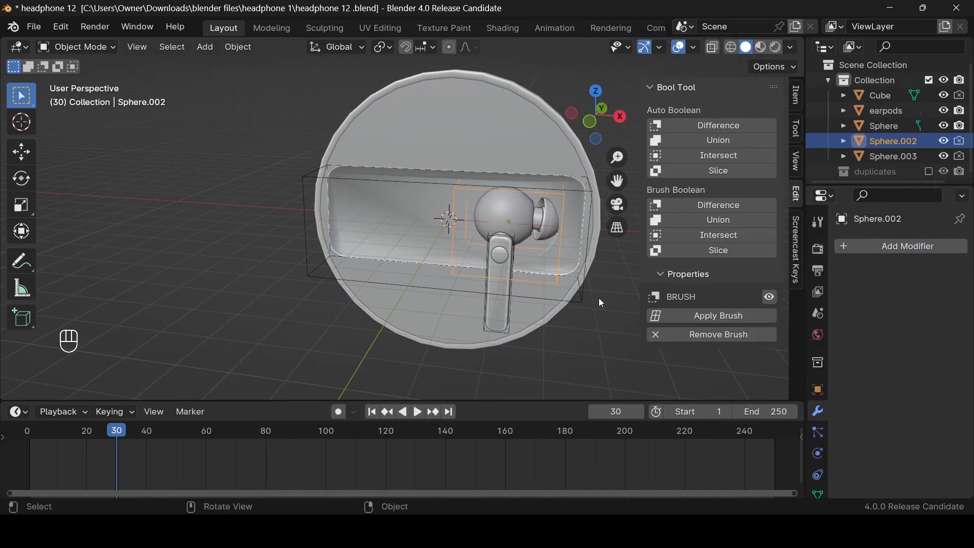
pyautogui.click(860, 241)
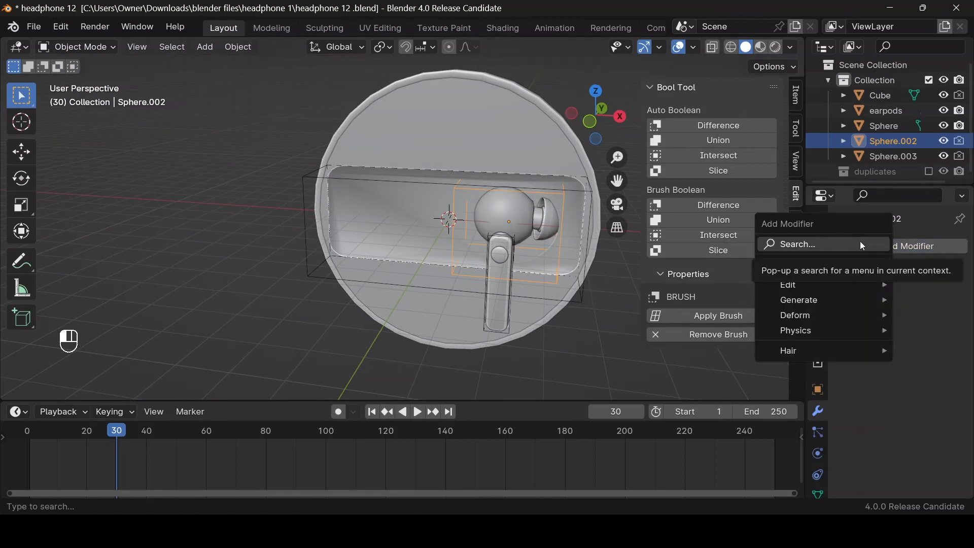
pyautogui.write('MIRR')
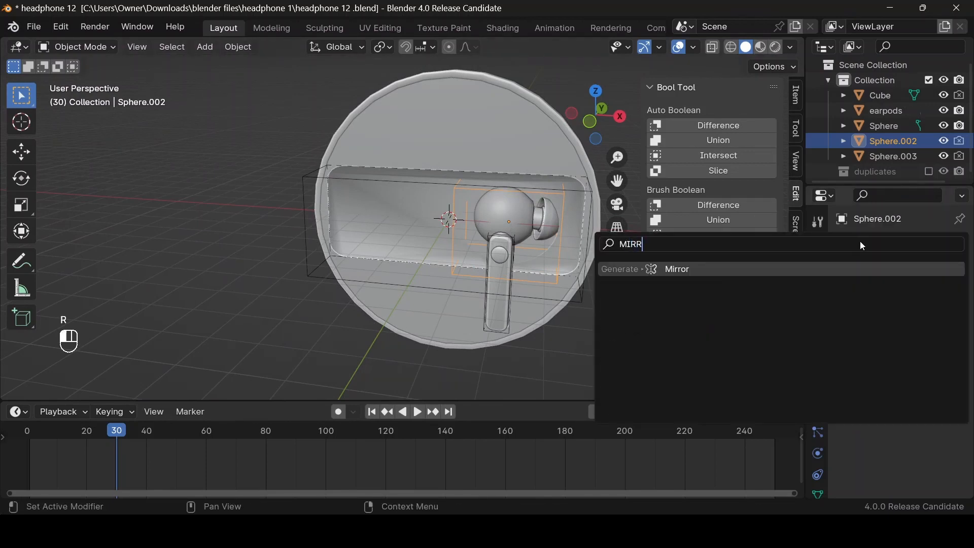
pyautogui.press('Return')
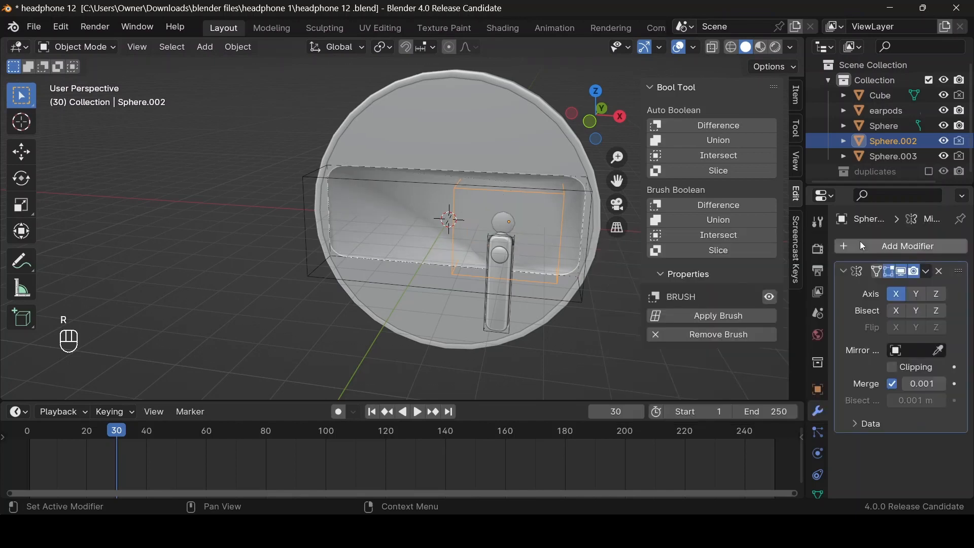
pyautogui.click(939, 350)
pyautogui.click(412, 218)
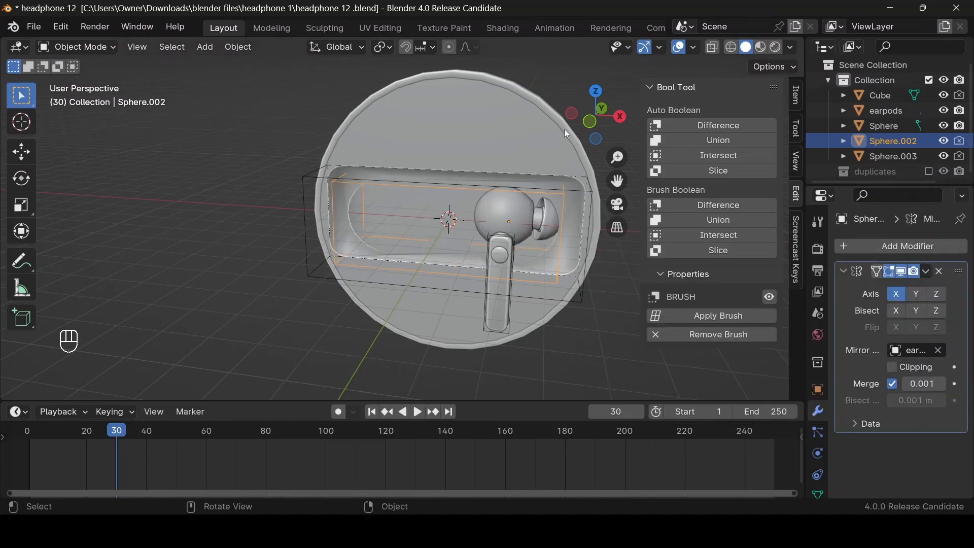
# Step: Mirror the stem cutter on X with a Mirror modifier that uses the round case (earpods) as mirror object
pyautogui.moveTo(588, 121); pyautogui.dragTo(517, 138)
pyautogui.moveTo(591, 118); pyautogui.dragTo(566, 121)
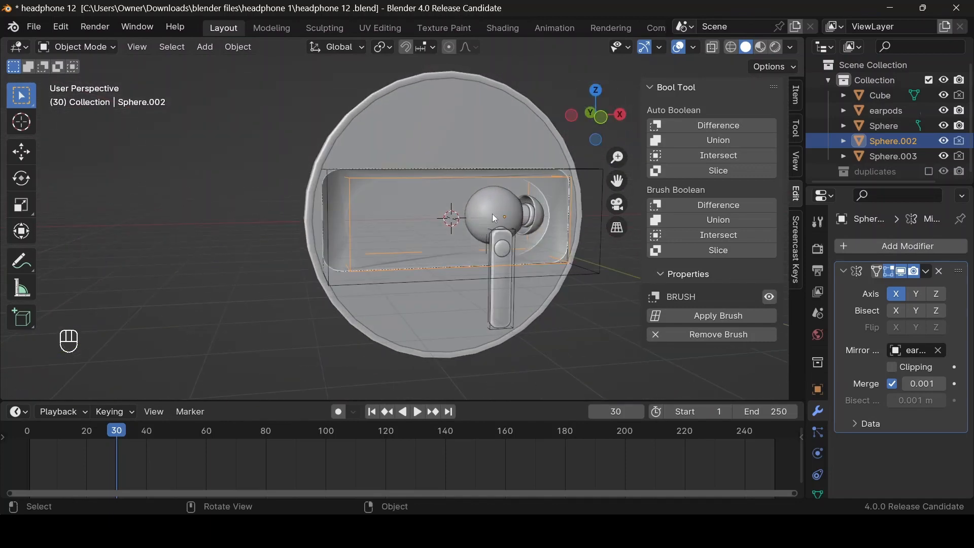
pyautogui.click(494, 233)
pyautogui.click(872, 247)
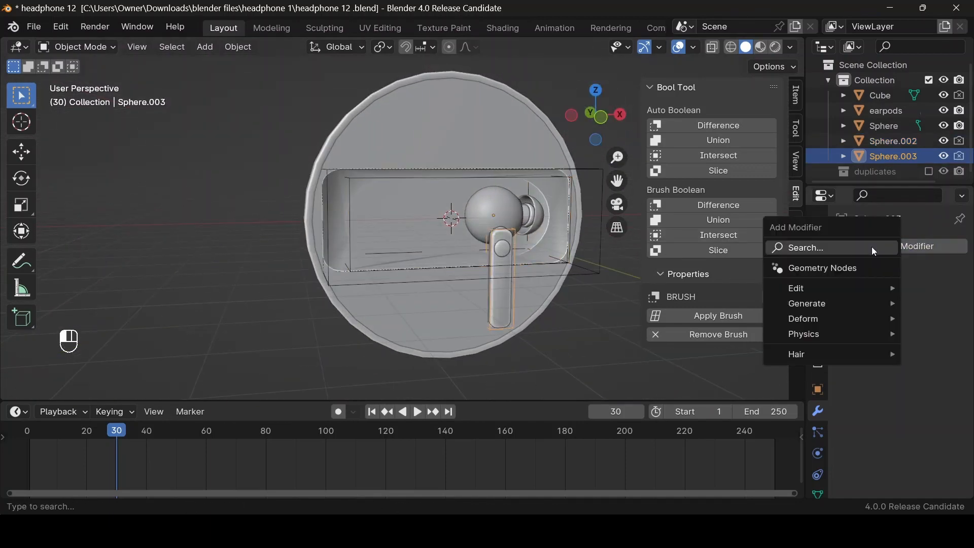
pyautogui.click(872, 248)
pyautogui.write('MI')
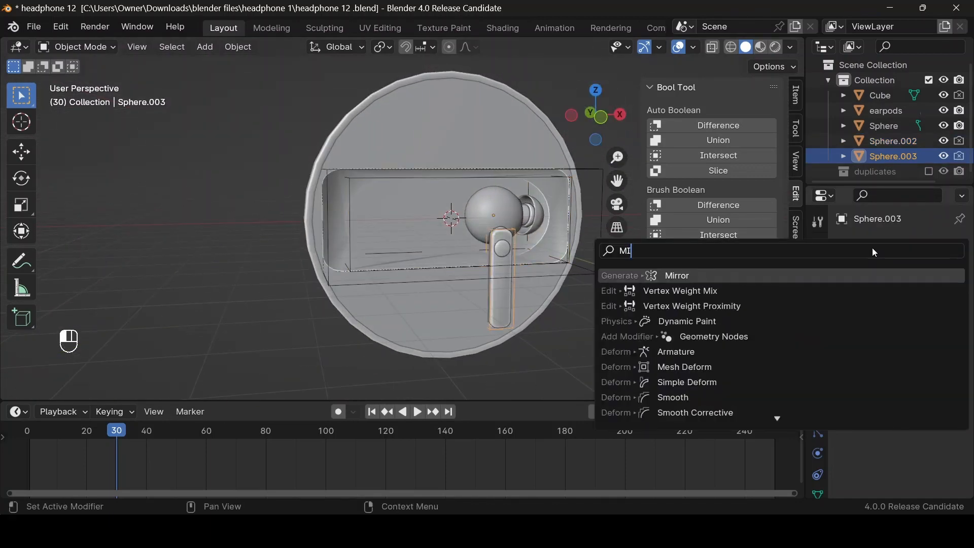
pyautogui.press('Return')
pyautogui.click(938, 350)
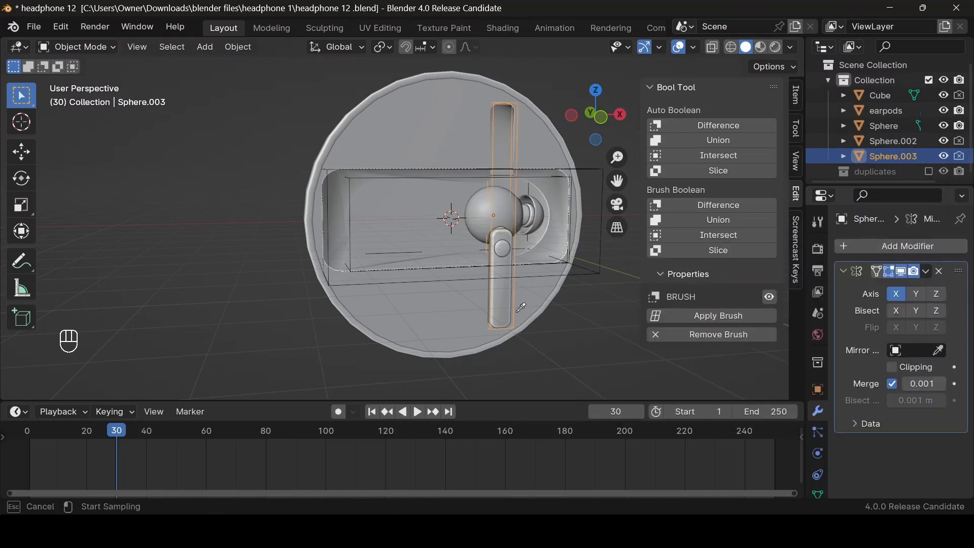
pyautogui.click(426, 301)
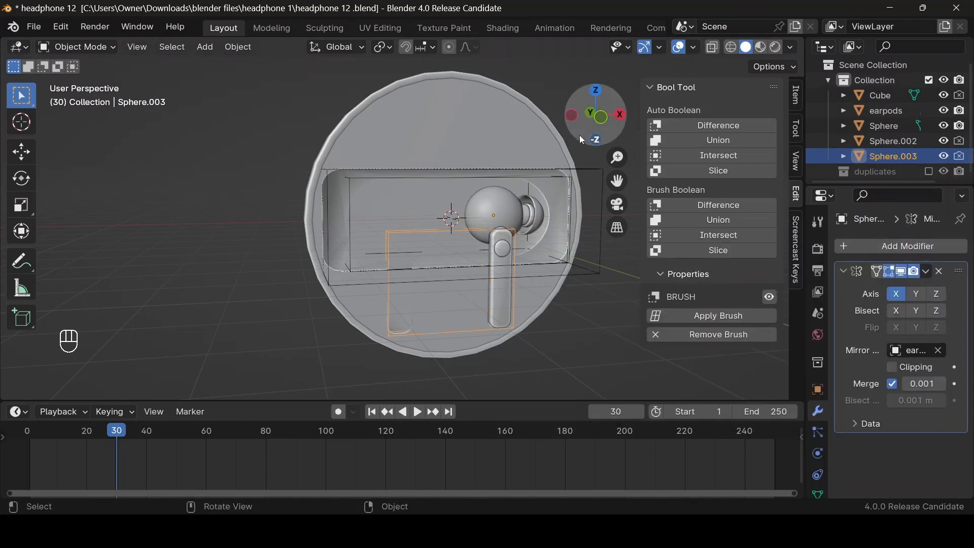
# Step: Move the box, sphere and stem cutters into a new collection named CUTTER and exclude that collection from the view layer
pyautogui.moveTo(579, 135); pyautogui.dragTo(579, 109)
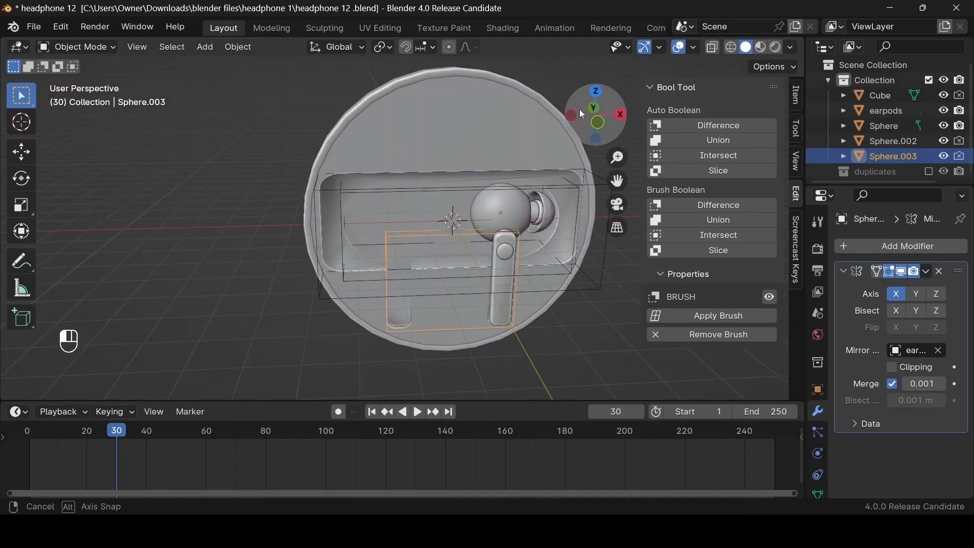
pyautogui.click(453, 189)
pyautogui.moveTo(583, 111); pyautogui.dragTo(592, 119)
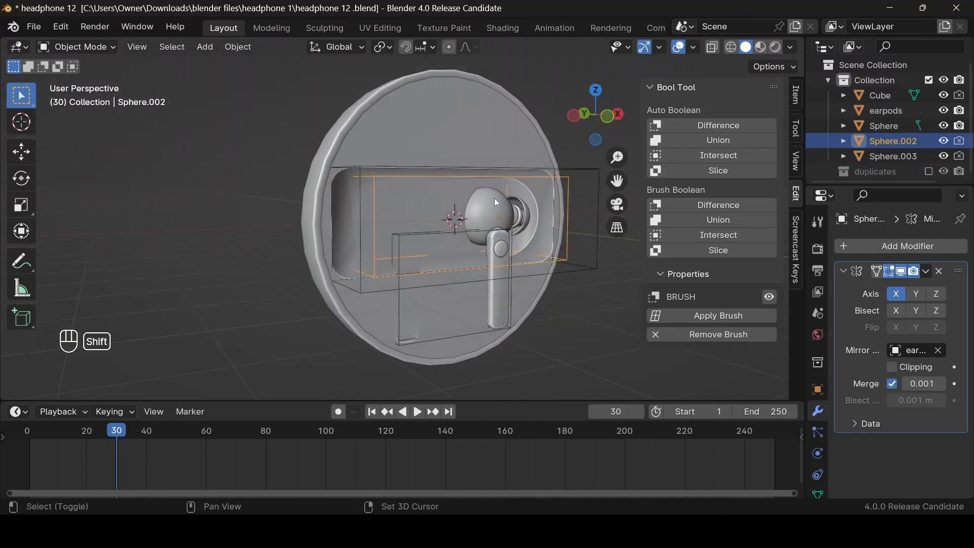
pyautogui.keyDown('shift'); pyautogui.click(462, 237); pyautogui.keyUp('shift')
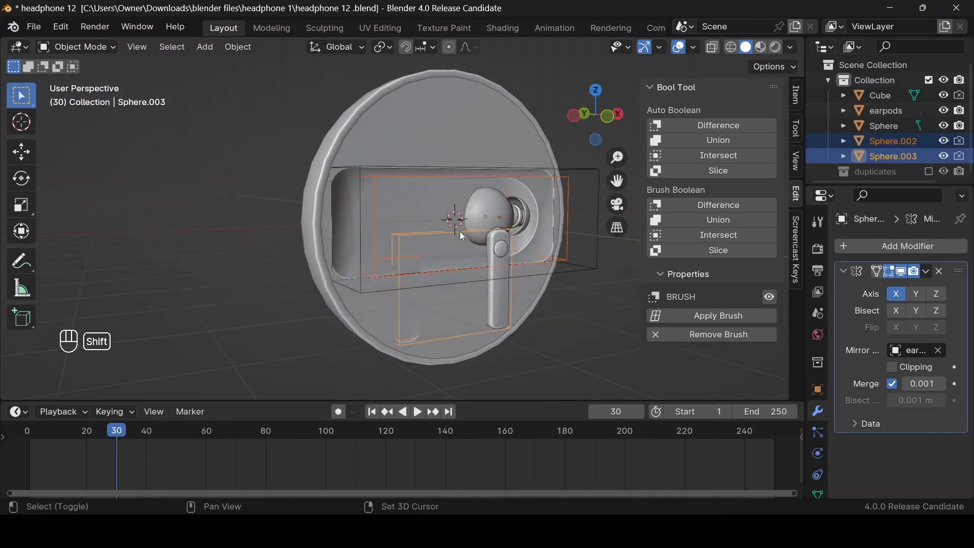
pyautogui.keyDown('shift'); pyautogui.click(579, 266); pyautogui.keyUp('shift')
pyautogui.press('m')
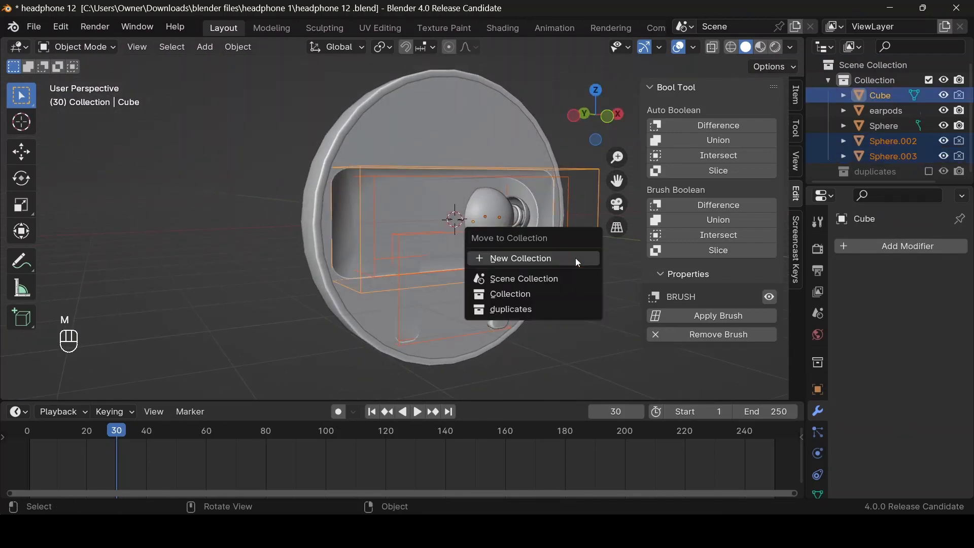
pyautogui.click(575, 258)
pyautogui.write('CUTTER')
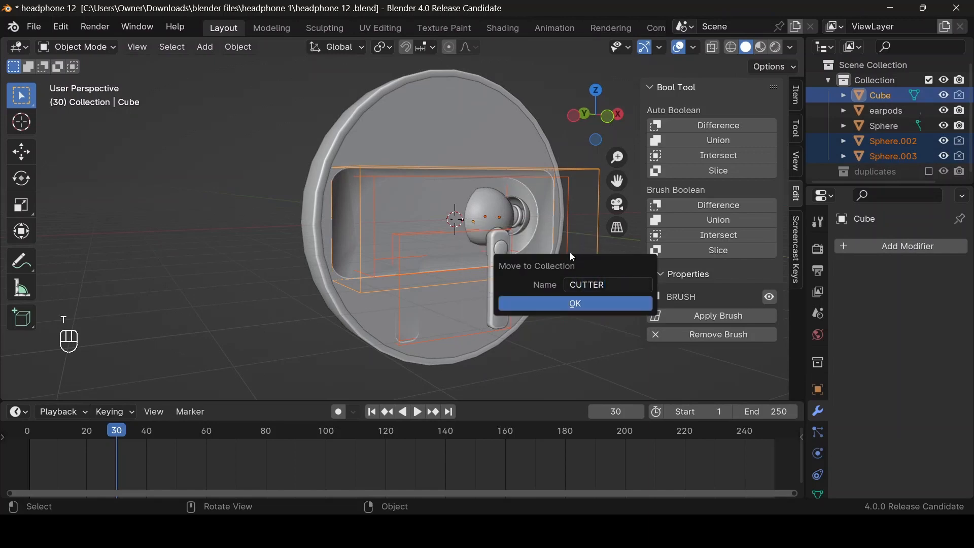
pyautogui.click(631, 301)
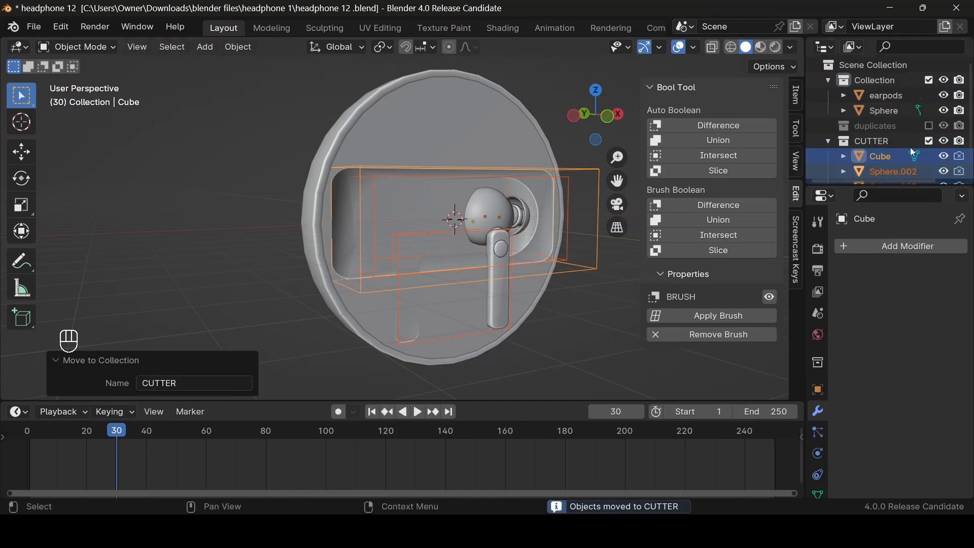
pyautogui.click(928, 142)
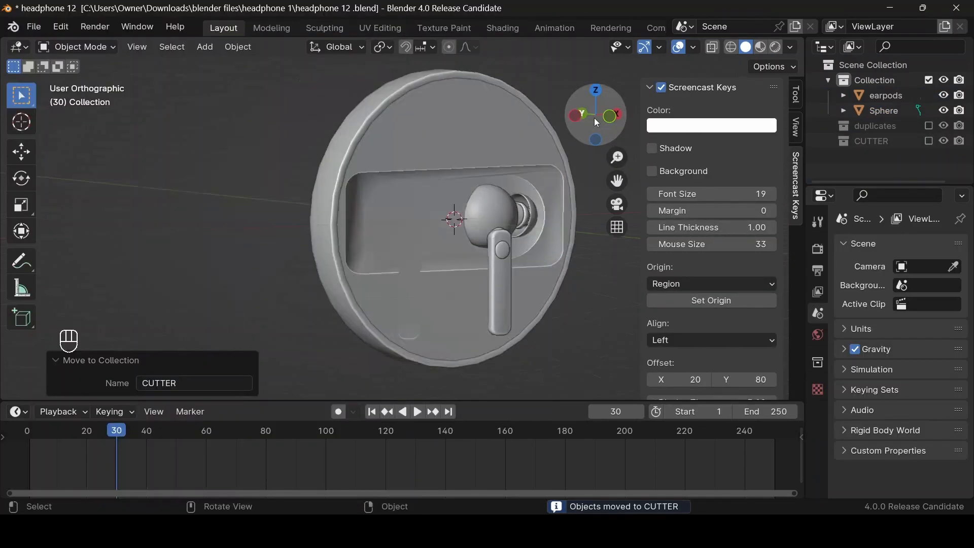
pyautogui.moveTo(594, 118); pyautogui.dragTo(476, 132)
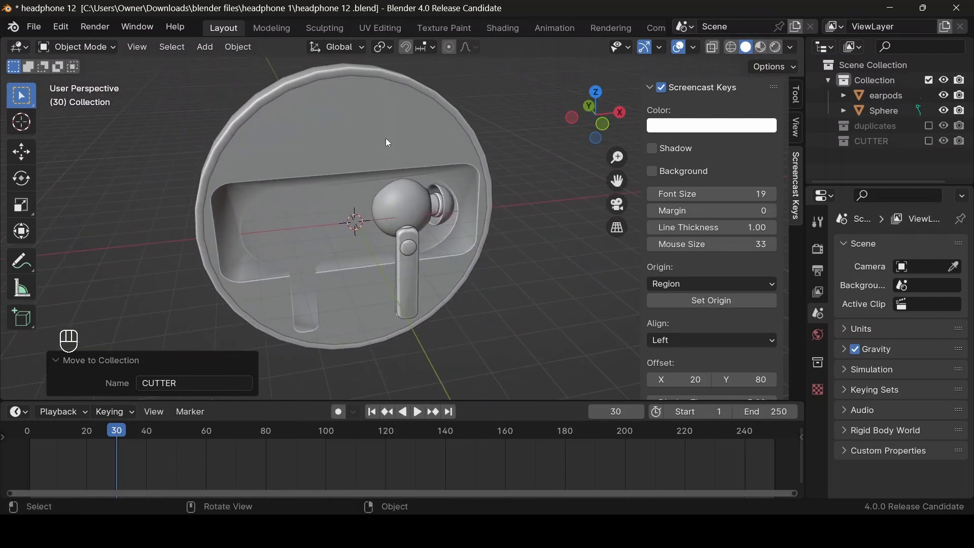
# Step: Collapse the Bevel modifier and the three Boolean modifiers in the round case's modifier stack
pyautogui.click(379, 100)
pyautogui.scroll(-12, 920, 327)
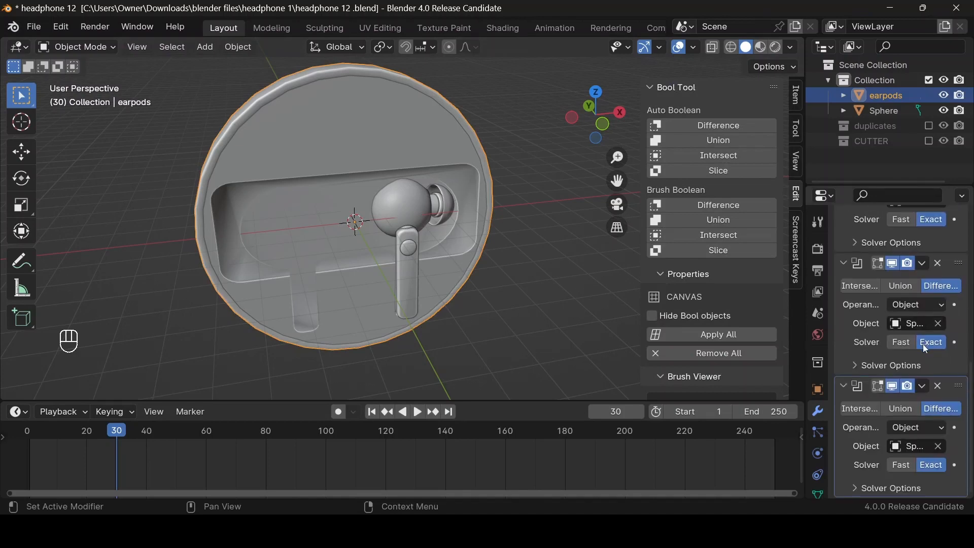
pyautogui.scroll(3, 915, 345)
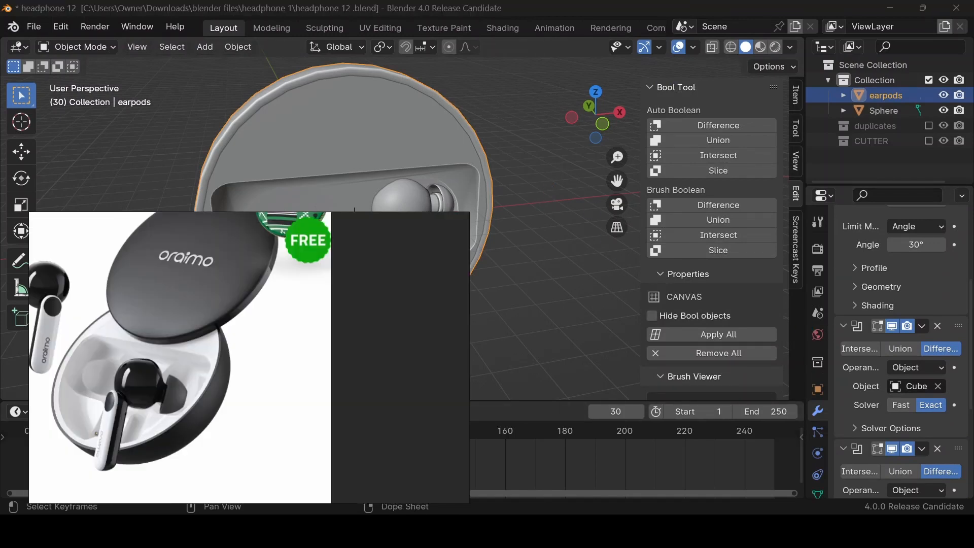
pyautogui.scroll(6, 904, 330)
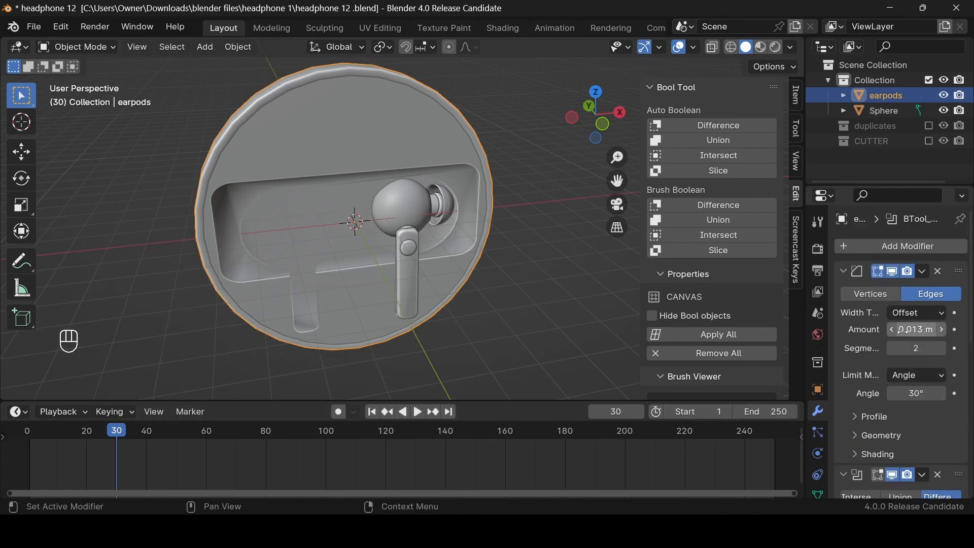
pyautogui.click(844, 271)
pyautogui.click(844, 290)
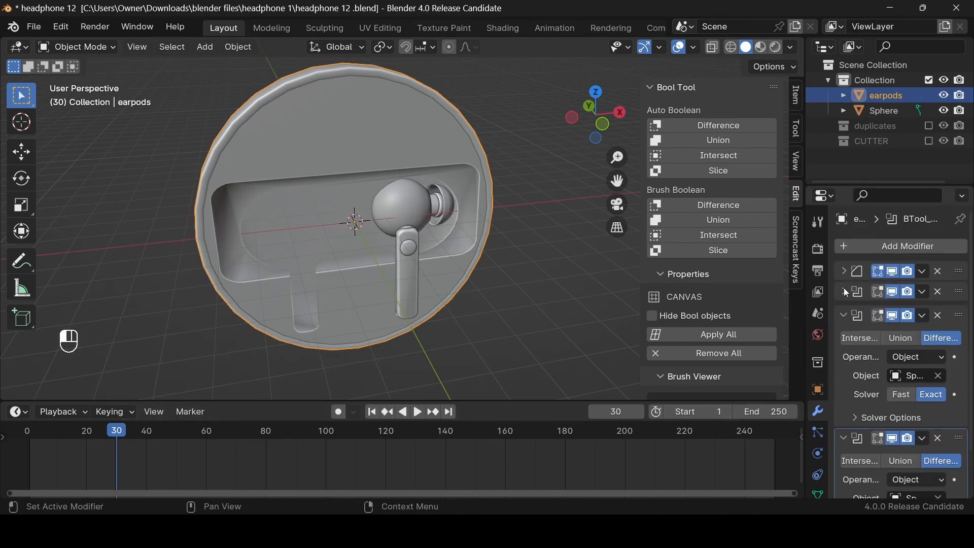
pyautogui.click(844, 311)
pyautogui.click(844, 333)
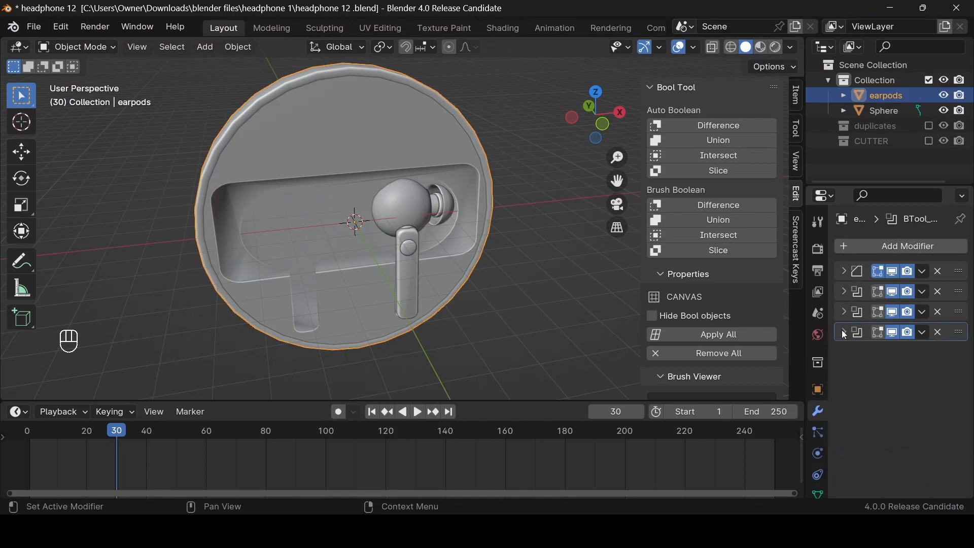
pyautogui.click(923, 271)
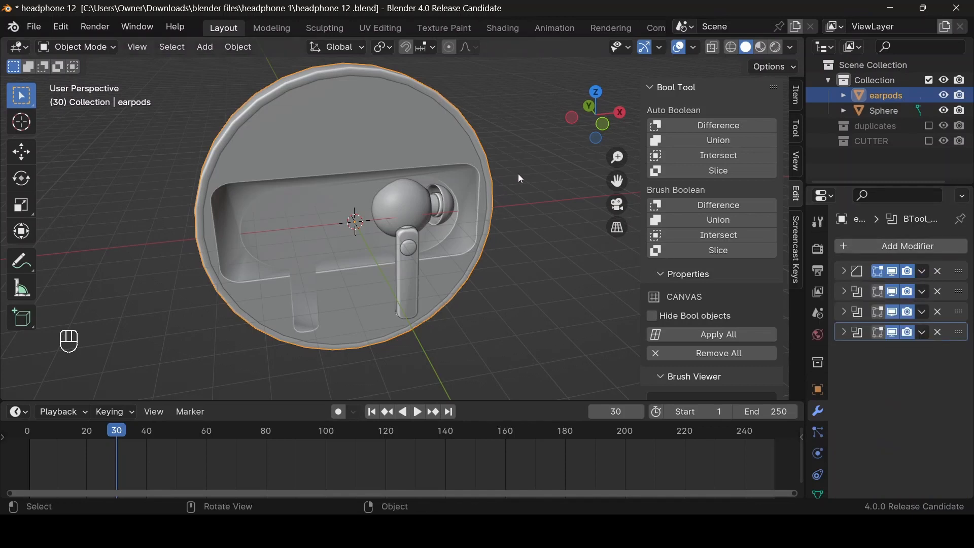
# Step: Duplicate the round case in place and move the copy to the duplicates collection
pyautogui.hotkey('shift', 'd')
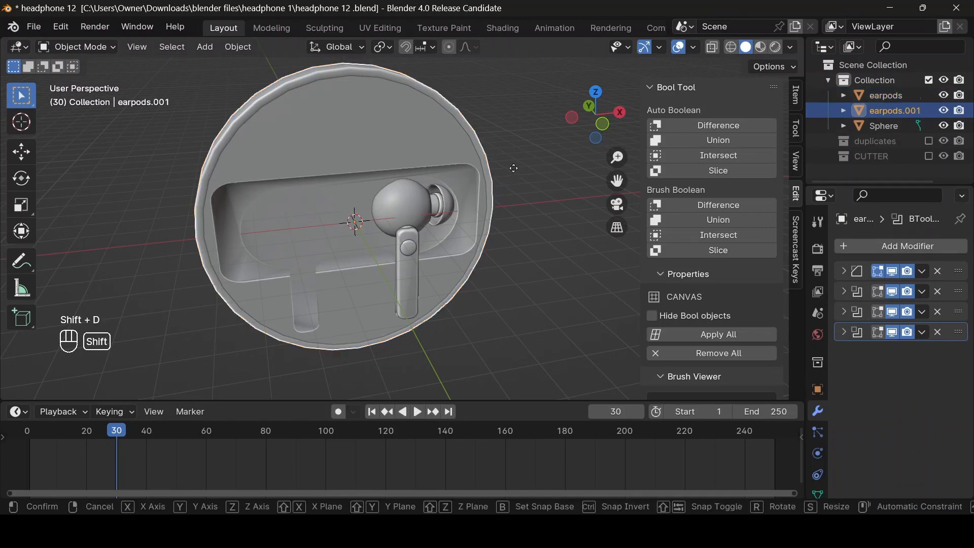
pyautogui.rightClick(476, 193)
pyautogui.press('m')
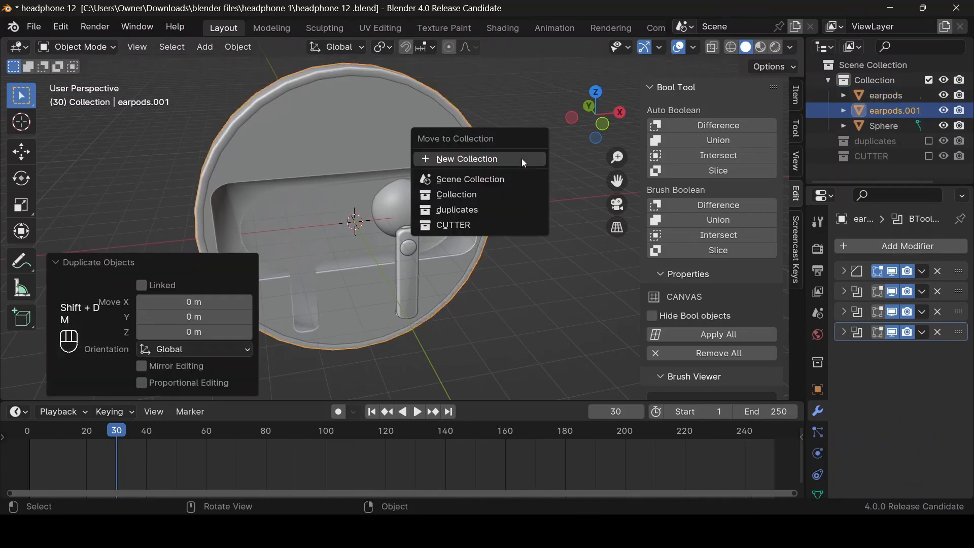
pyautogui.click(491, 212)
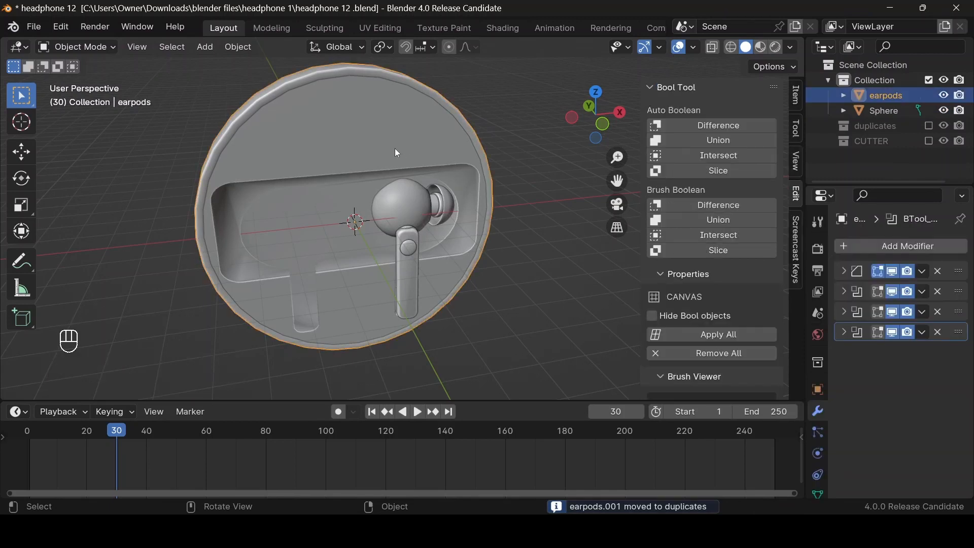
# Step: Apply the Bevel modifier and the three Boolean modifiers on the round case in stack order
pyautogui.click(922, 272)
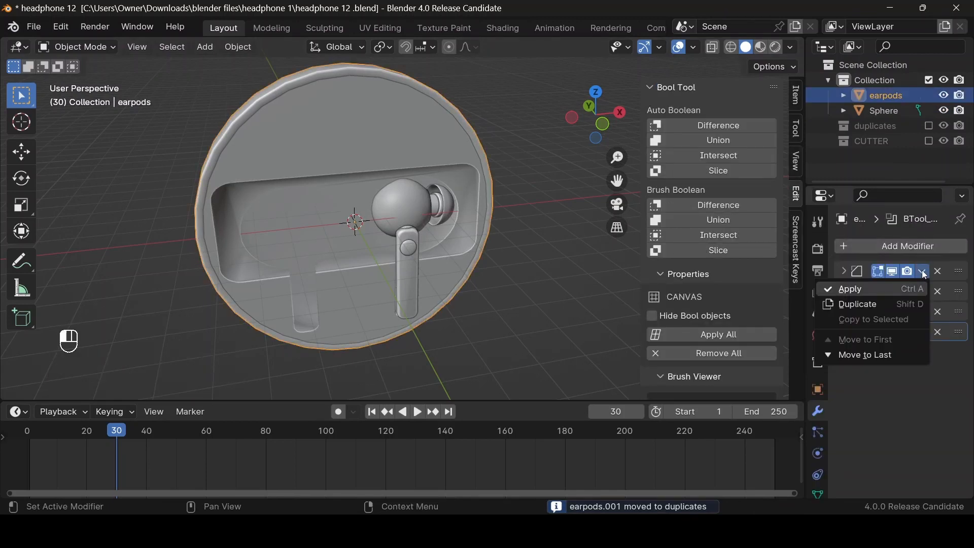
pyautogui.hotkey('ctrl', 'a')
pyautogui.click(922, 272)
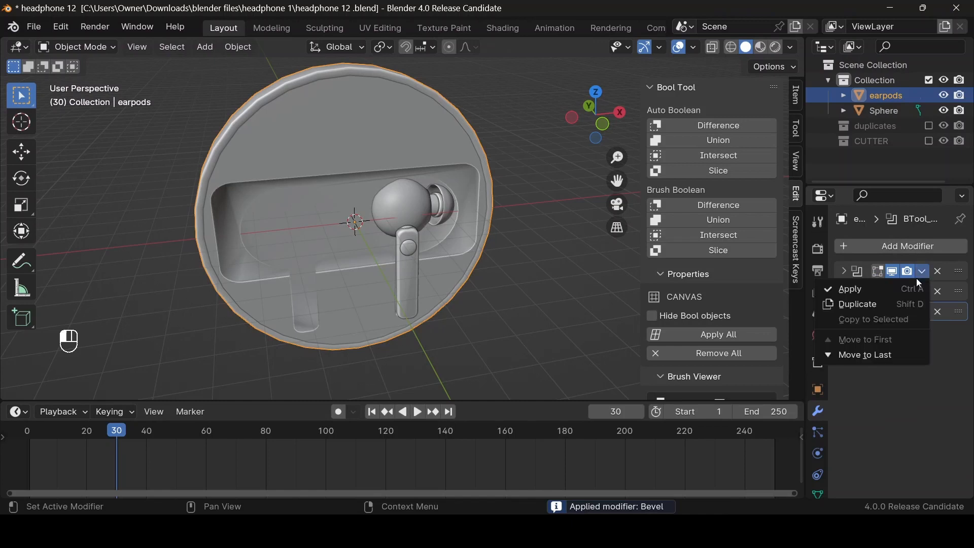
pyautogui.hotkey('ctrl', 'a')
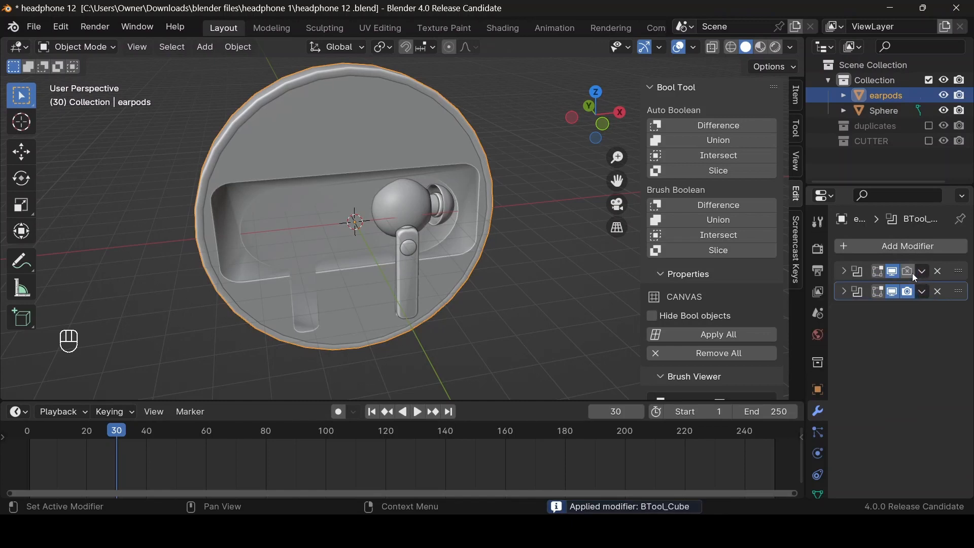
pyautogui.click(922, 272)
pyautogui.click(920, 285)
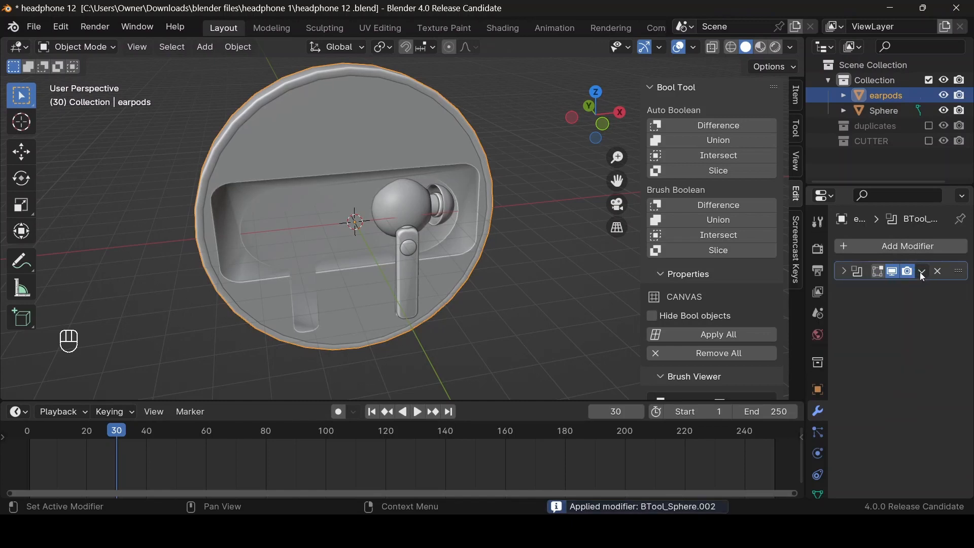
pyautogui.hotkey('ctrl', 'a')
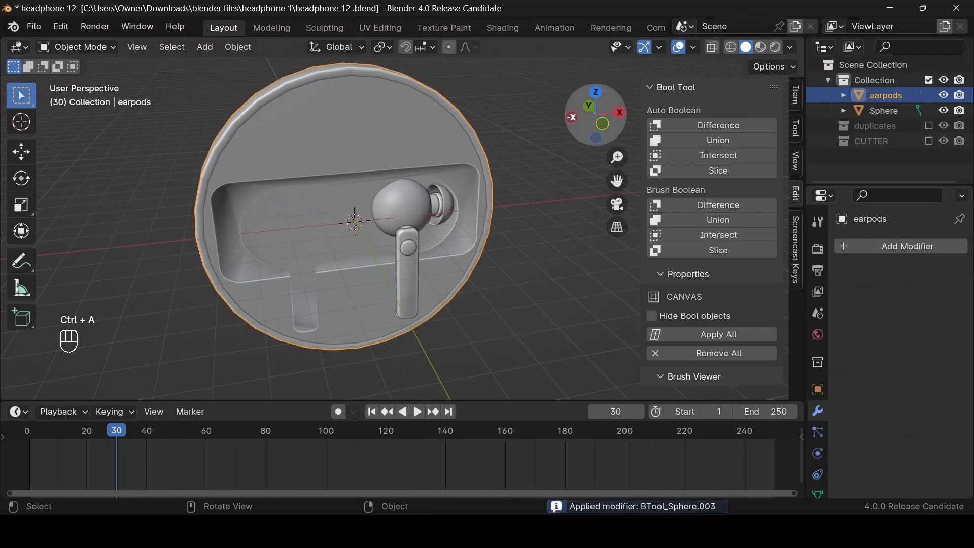
# Step: Add an Edge Split modifier to the round case
pyautogui.moveTo(595, 115); pyautogui.dragTo(585, 133)
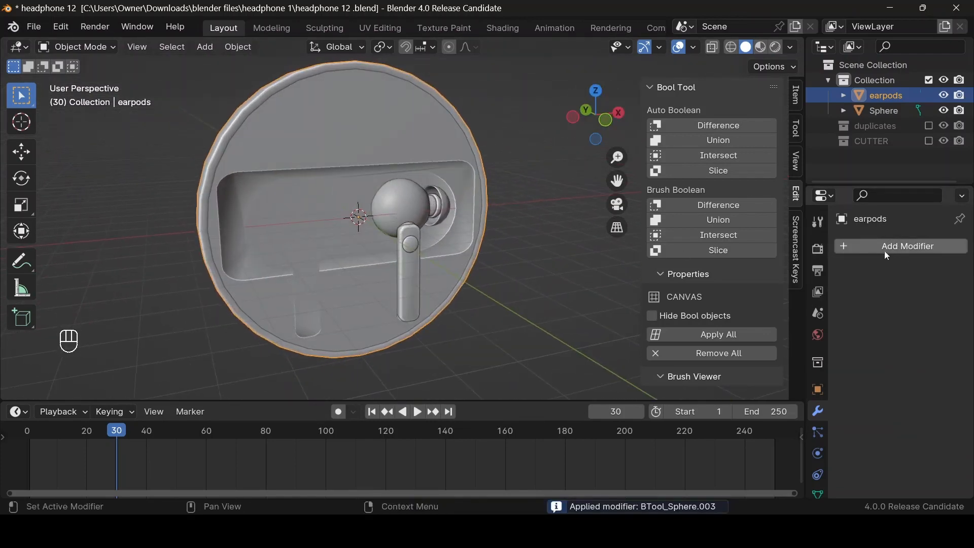
pyautogui.click(906, 246)
pyautogui.write('ED')
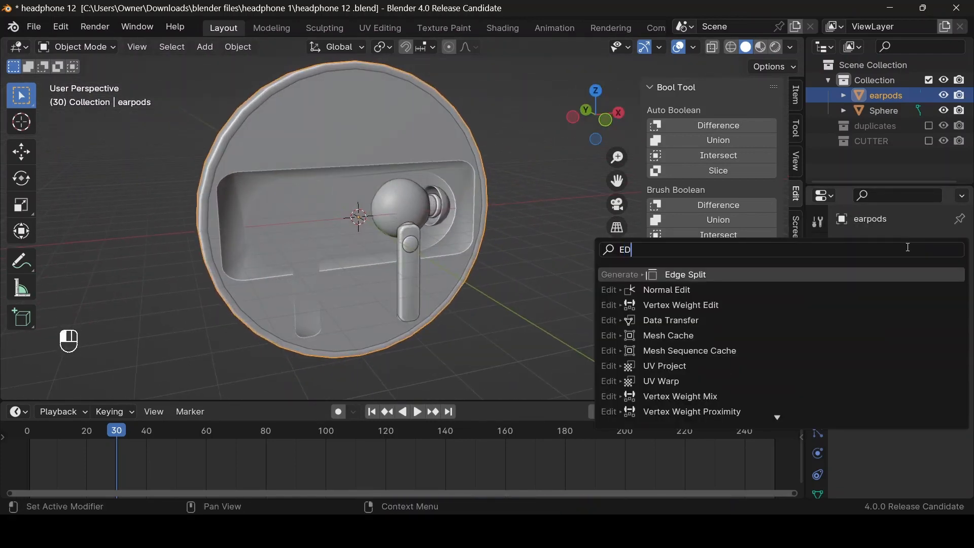
pyautogui.press('Return')
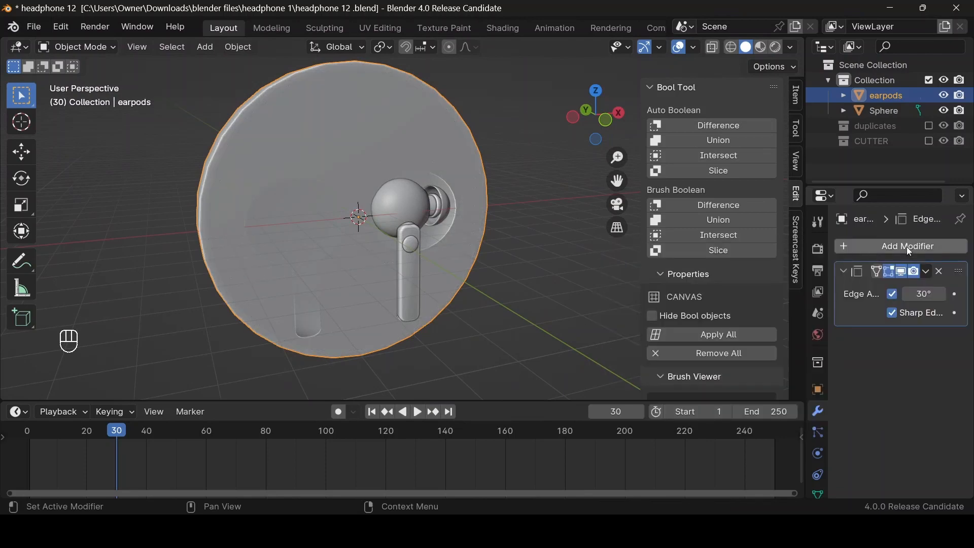
# Step: Examine the round case's front face and hollows, comparing the mesh in Edit Mode with the shading in Object Mode
pyautogui.moveTo(591, 116)
pyautogui.mouseDown()
pyautogui.moveTo(607, 122)
pyautogui.moveTo(560, 147)
pyautogui.moveTo(564, 126)
pyautogui.moveTo(608, 120)
pyautogui.moveTo(598, 122)
pyautogui.mouseUp()
pyautogui.press('Tab')
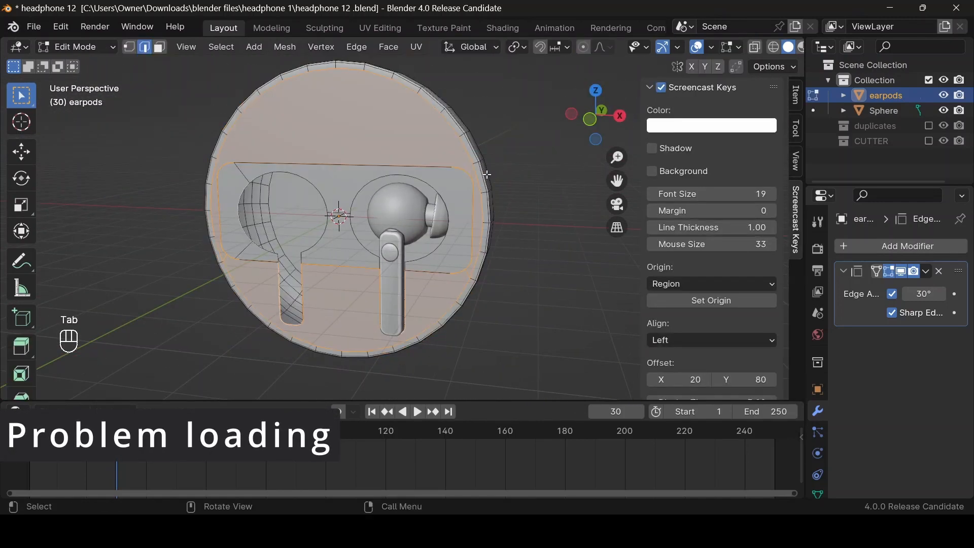
pyautogui.press('Tab')
pyautogui.press('Tab')
pyautogui.press('Tab')
pyautogui.press('Tab')
pyautogui.press('Tab')
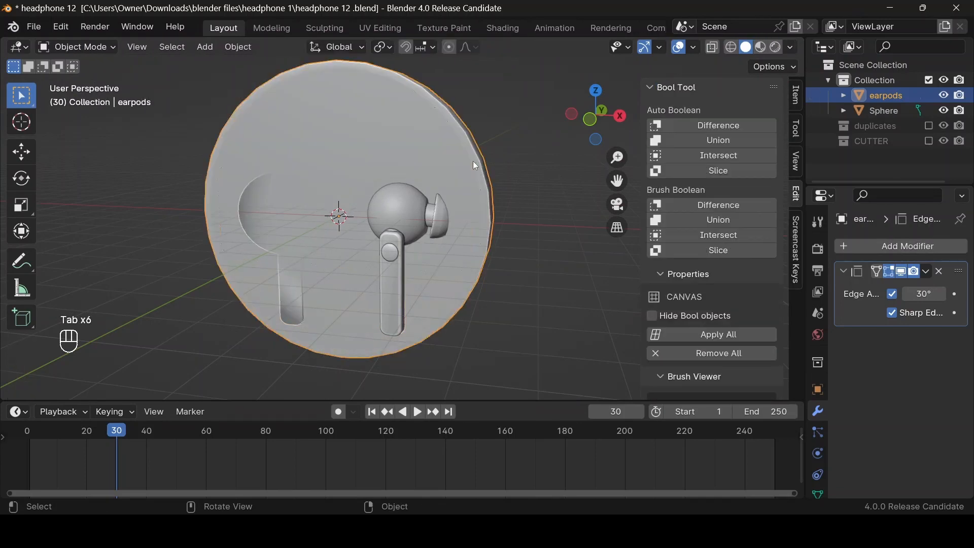
pyautogui.moveTo(552, 121); pyautogui.dragTo(467, 144, button='middle')
pyautogui.press('Tab')
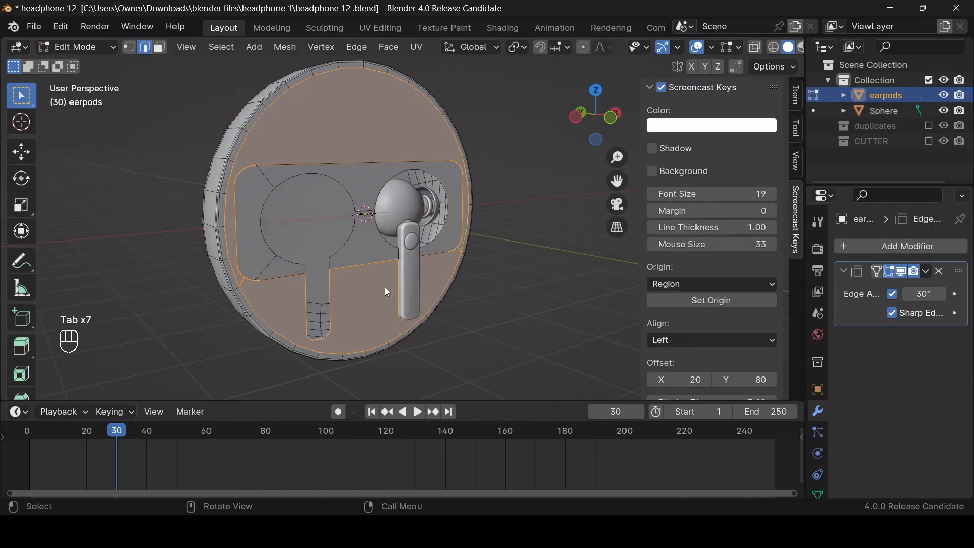
pyautogui.press('Tab')
pyautogui.scroll(4, 375, 264)
pyautogui.moveTo(584, 135); pyautogui.dragTo(550, 129)
pyautogui.moveTo(464, 184); pyautogui.dragTo(446, 189, button='middle')
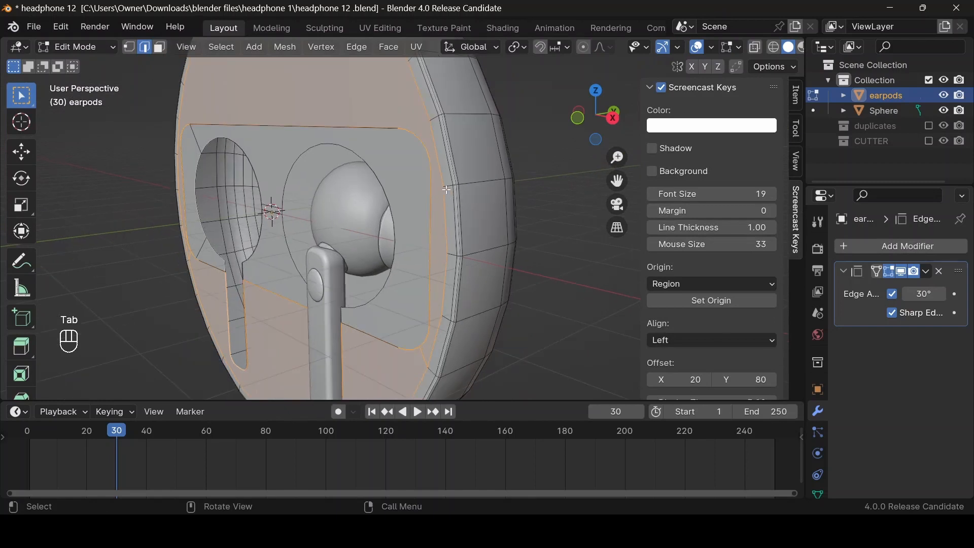
pyautogui.press('g')
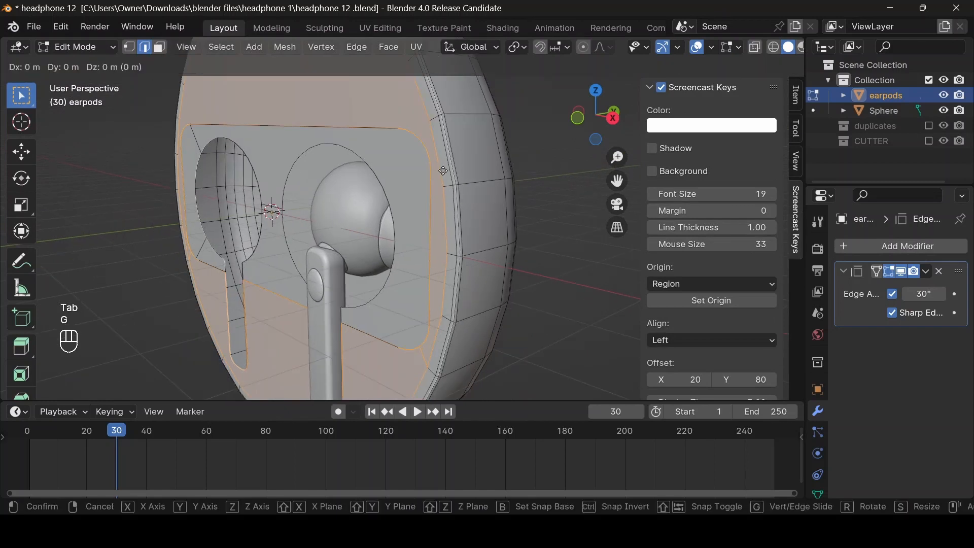
pyautogui.press('y')
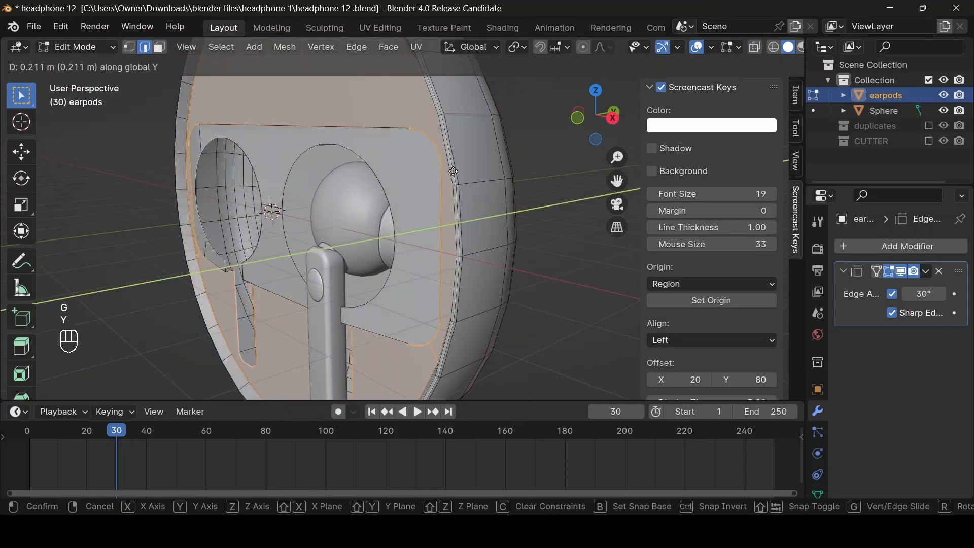
pyautogui.rightClick(451, 171)
pyautogui.scroll(-1, 449, 170)
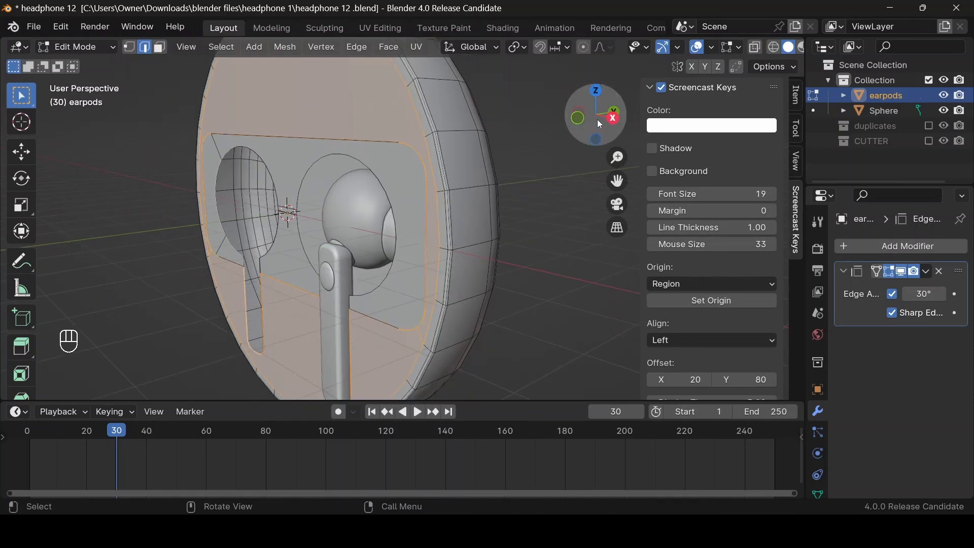
pyautogui.moveTo(597, 119); pyautogui.dragTo(553, 122)
pyautogui.press('Tab')
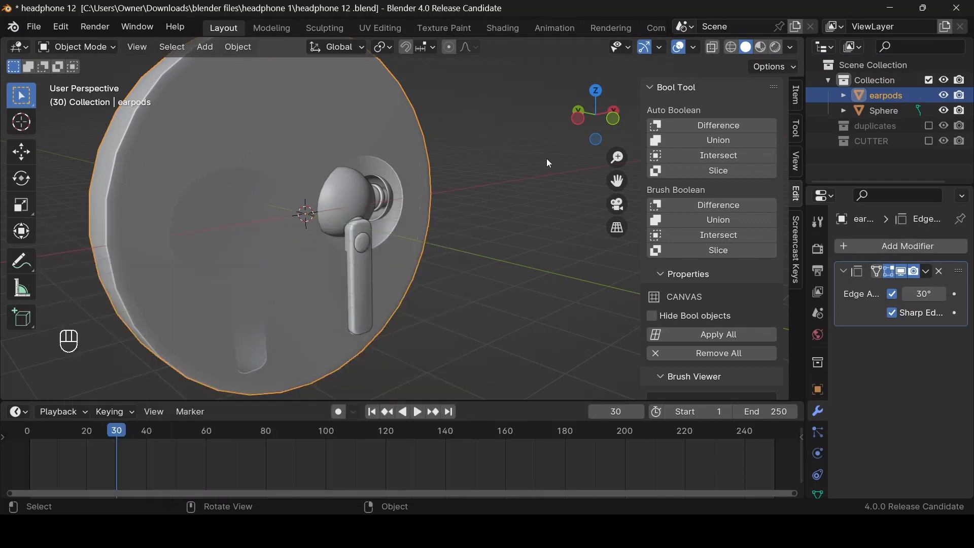
# Step: Undo the round case's edits back to the point where all Boolean modifiers are applied and no Edge Split modifier exists
pyautogui.click(546, 158)
pyautogui.hotkey('ctrl', 'z')
pyautogui.hotkey('ctrl', 'z')
pyautogui.hotkey('ctrl', 'z')
pyautogui.hotkey('ctrl', 'z')
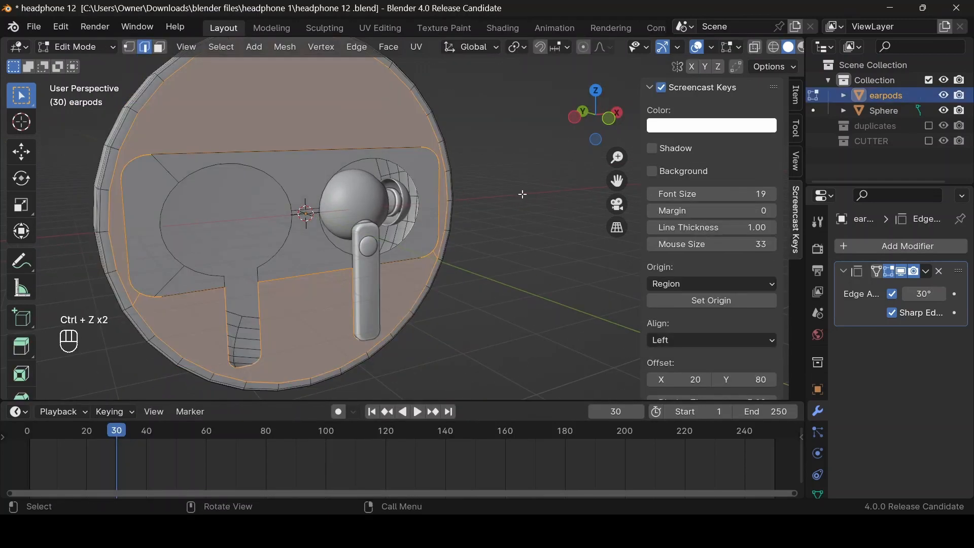
pyautogui.hotkey('ctrl', 'z')
pyautogui.hotkey('ctrl', 'z')
pyautogui.hotkey('ctrl', 'z')
pyautogui.hotkey('ctrl', 'z')
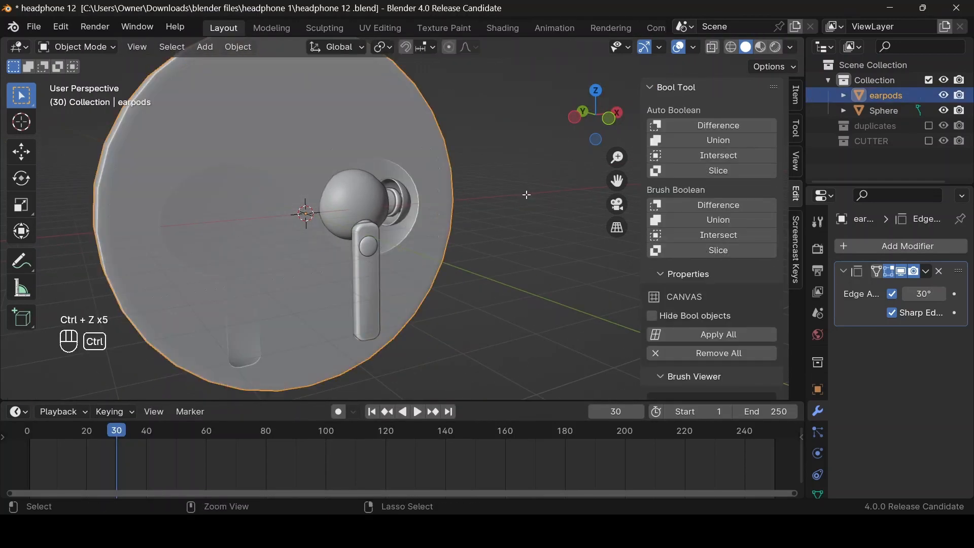
pyautogui.hotkey('ctrl', 'z')
pyautogui.hotkey('ctrl', 'z')
pyautogui.hotkey('ctrl', 'z')
pyautogui.hotkey('ctrl', 'z')
pyautogui.hotkey('ctrl', 'z')
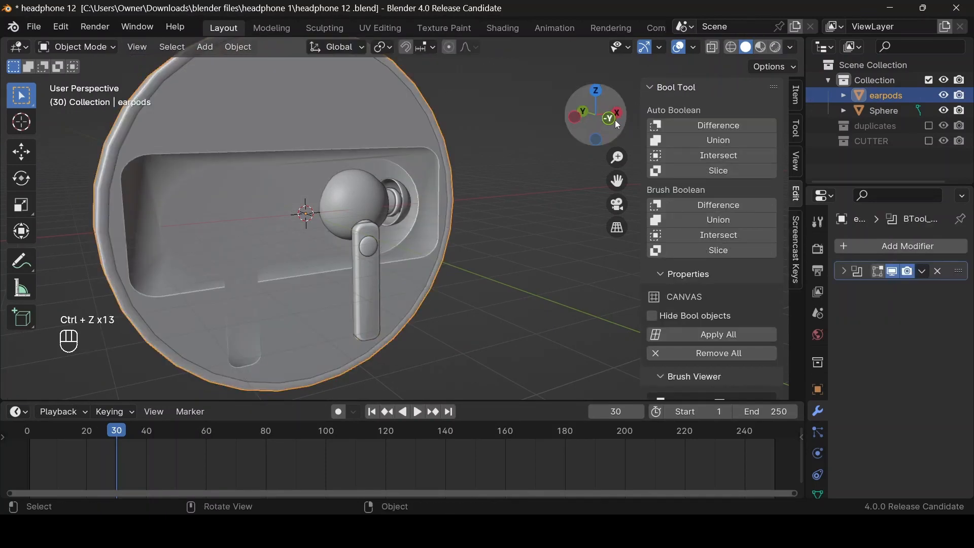
pyautogui.hotkey('ctrl', 'shift', 'z')
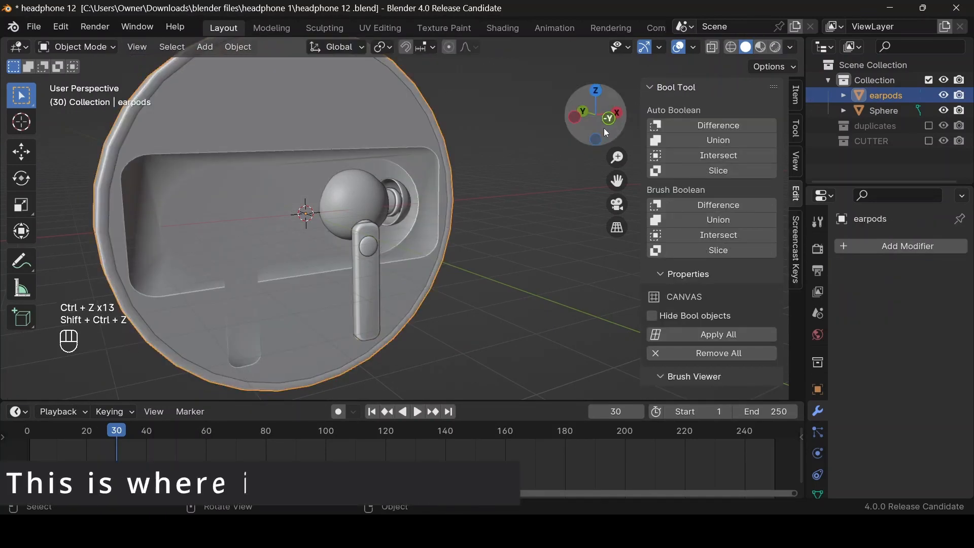
# Step: Examine the case's front face and hollows without Edge Split, in Edit Mode, from the front and at an angle
pyautogui.moveTo(606, 131); pyautogui.dragTo(345, 188)
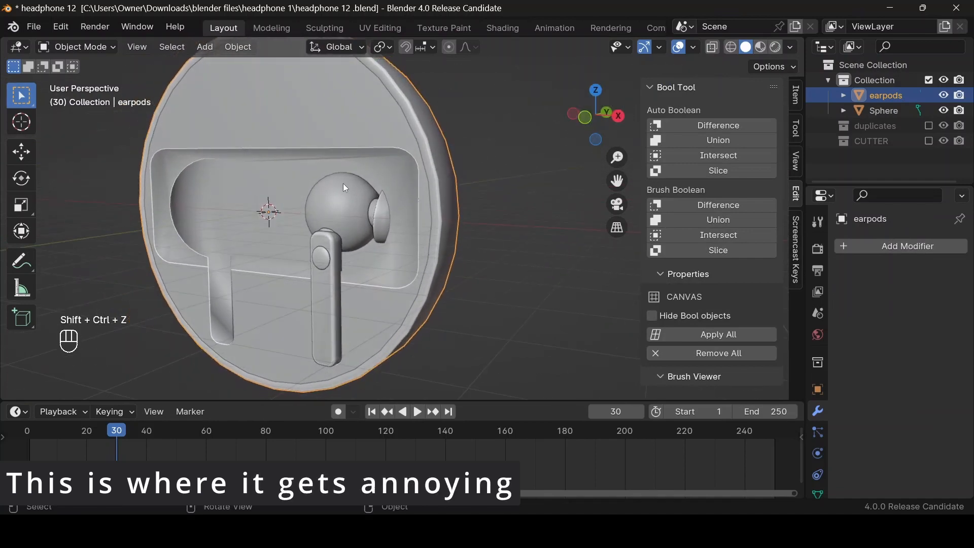
pyautogui.press('Tab')
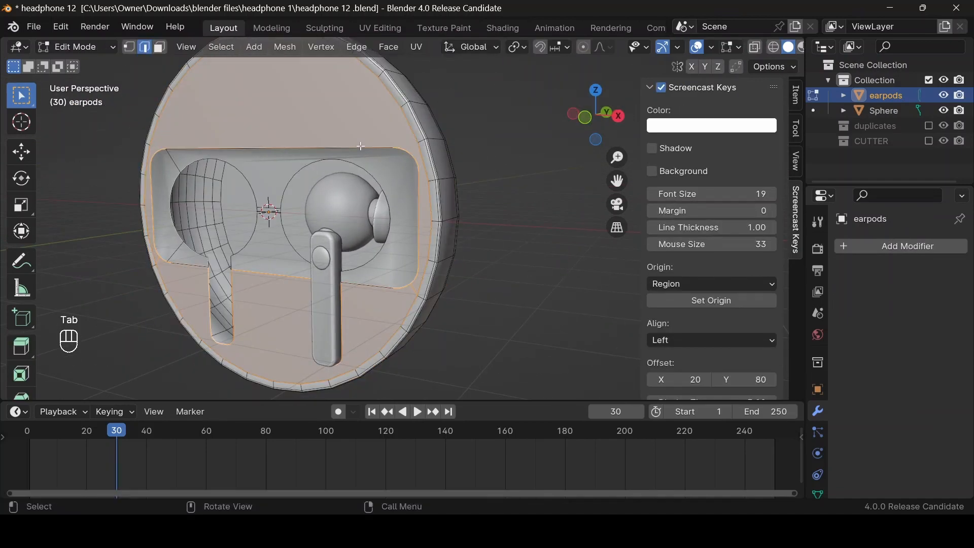
pyautogui.click(394, 138)
pyautogui.click(411, 137)
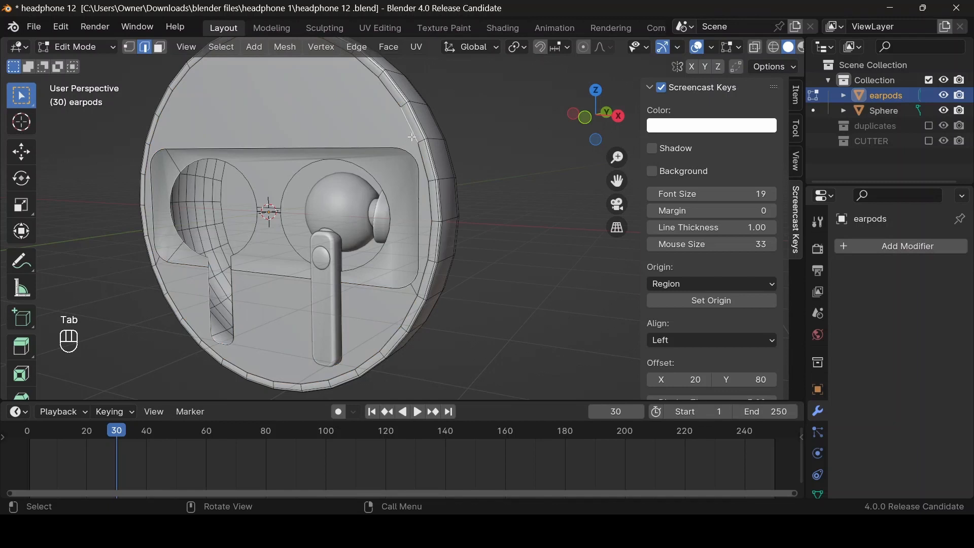
pyautogui.click(394, 134)
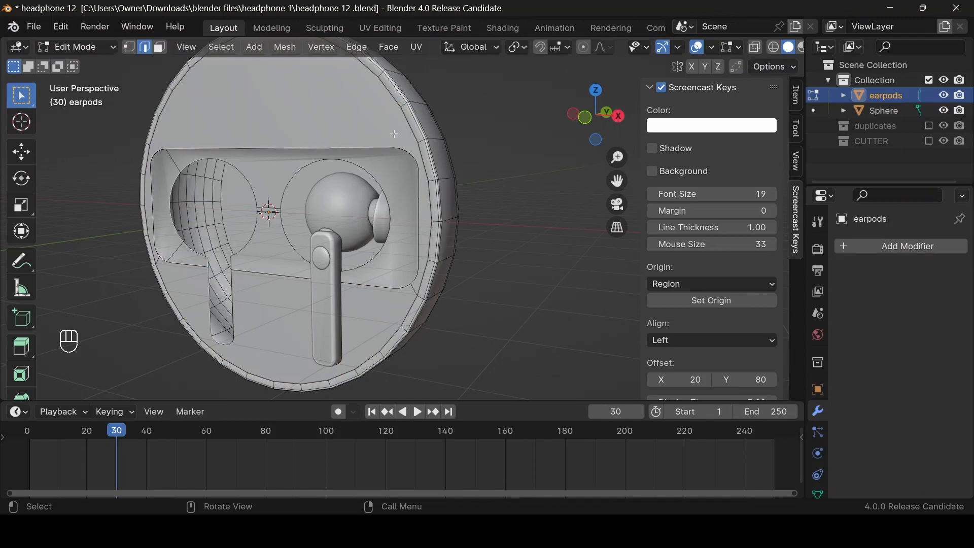
pyautogui.click(596, 143)
pyautogui.click(596, 92)
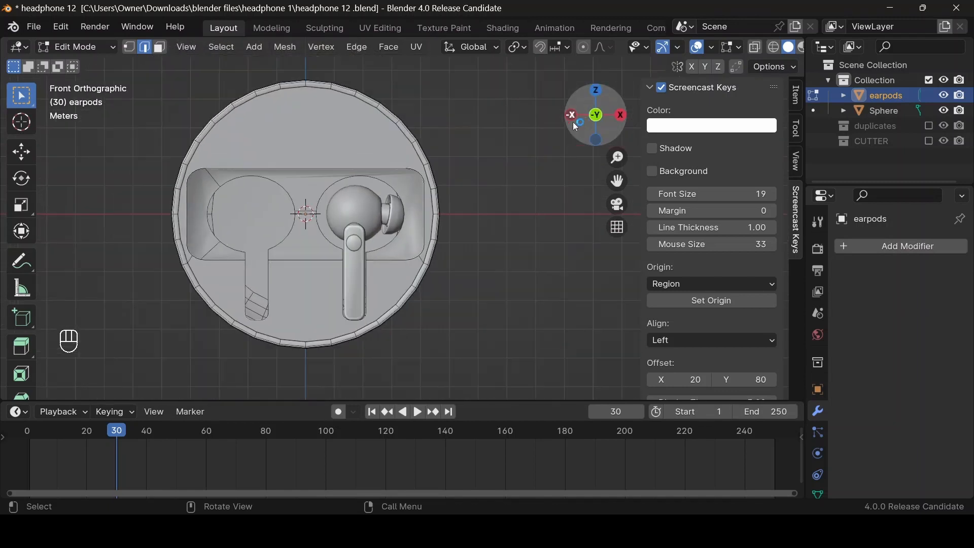
pyautogui.moveTo(593, 115); pyautogui.dragTo(545, 107)
pyautogui.press('Tab')
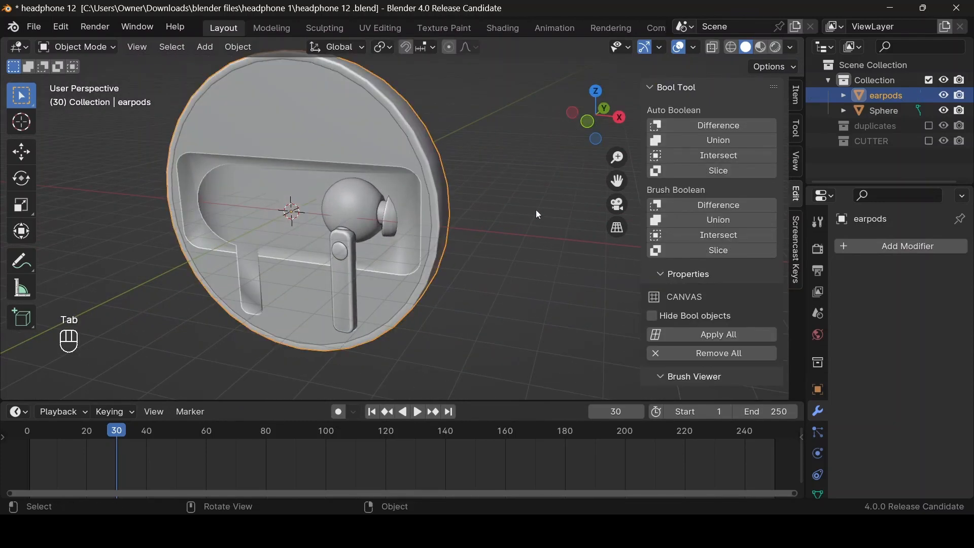
# Step: Add an Edge Split modifier to the round case and compare the case with the reference photo
pyautogui.click(901, 248)
pyautogui.write('EDG')
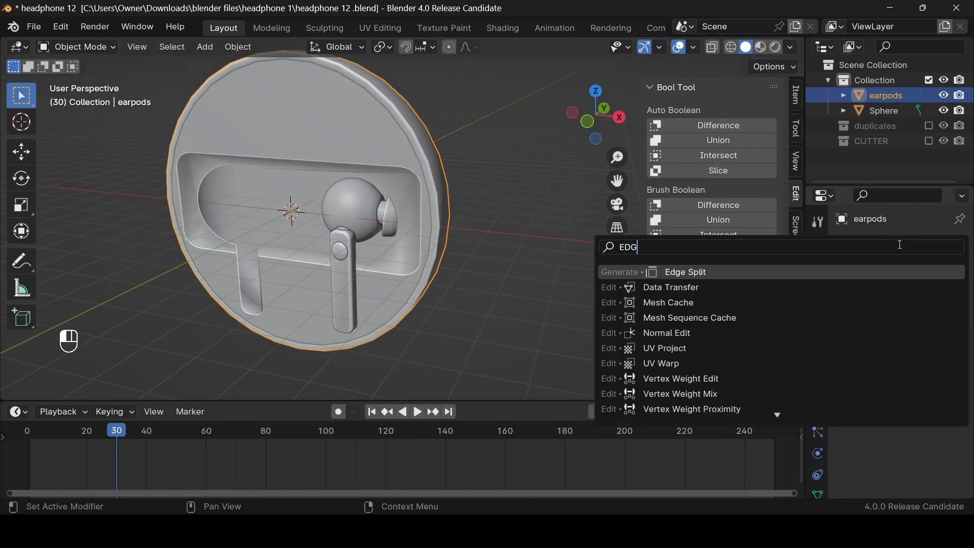
pyautogui.press('Return')
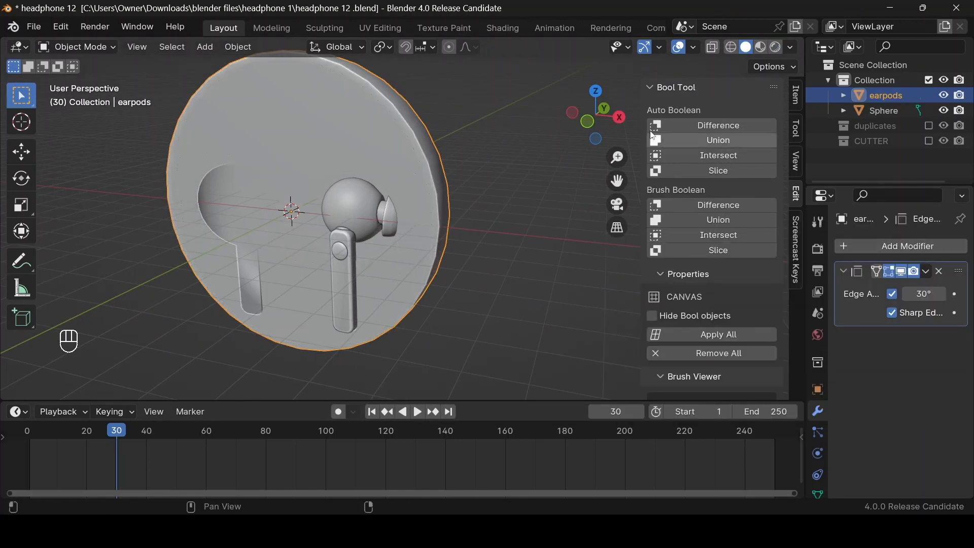
pyautogui.moveTo(591, 115); pyautogui.dragTo(672, 115)
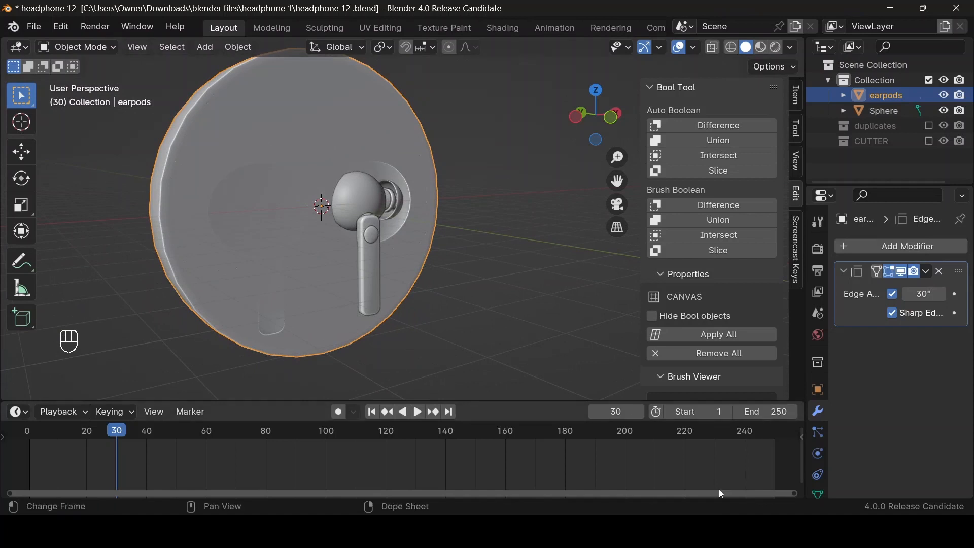
pyautogui.click(722, 530)
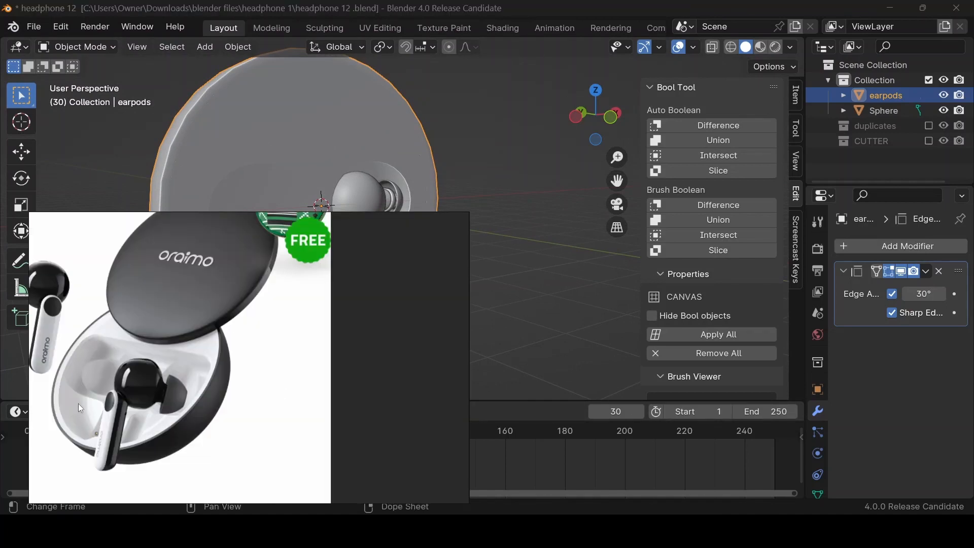
pyautogui.click(299, 171)
# Step: Select the rounded-rectangle recess faces surrounding both earbud hollows in face select mode
pyautogui.press('Tab')
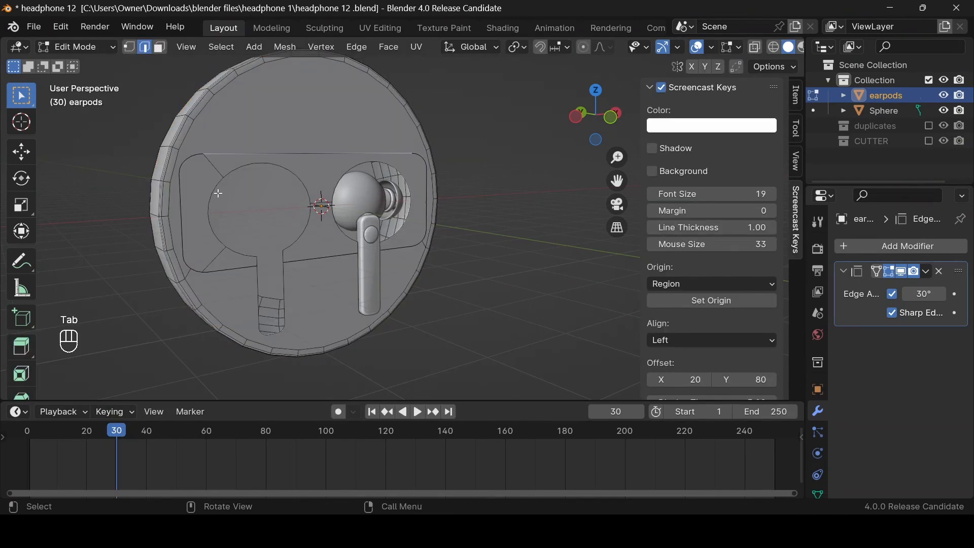
pyautogui.press('3')
pyautogui.click(198, 197)
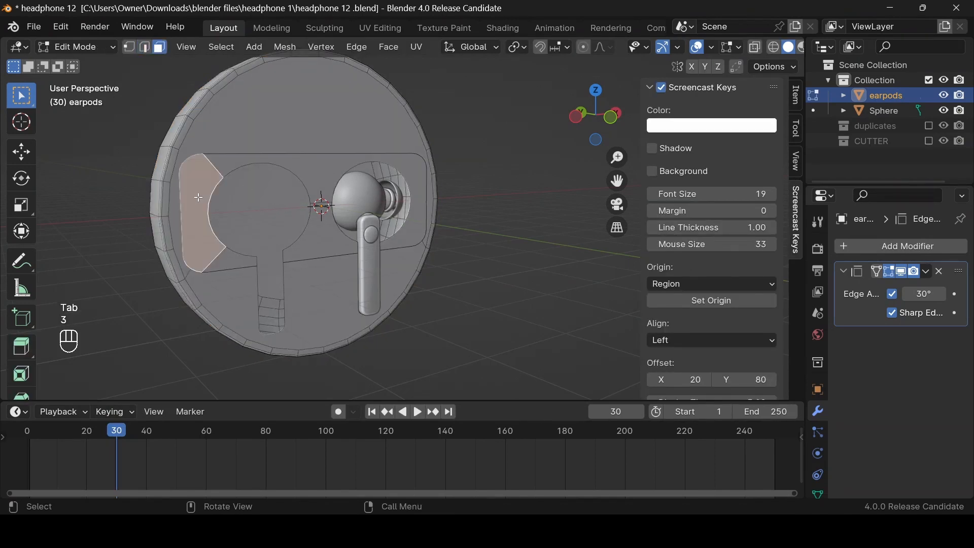
pyautogui.click(319, 171)
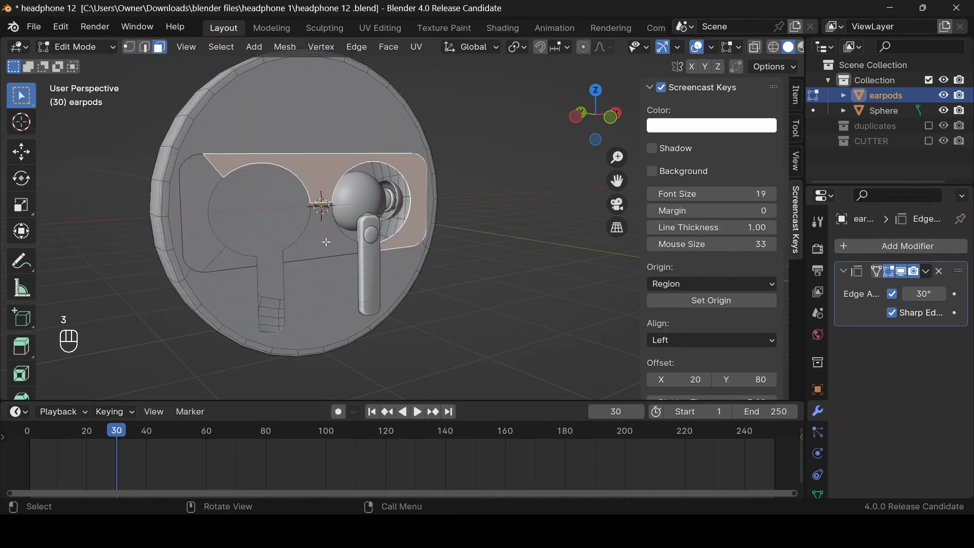
pyautogui.keyDown('ctrl'); pyautogui.click(326, 242); pyautogui.keyUp('ctrl')
pyautogui.moveTo(268, 257); pyautogui.dragTo(236, 235, button='middle')
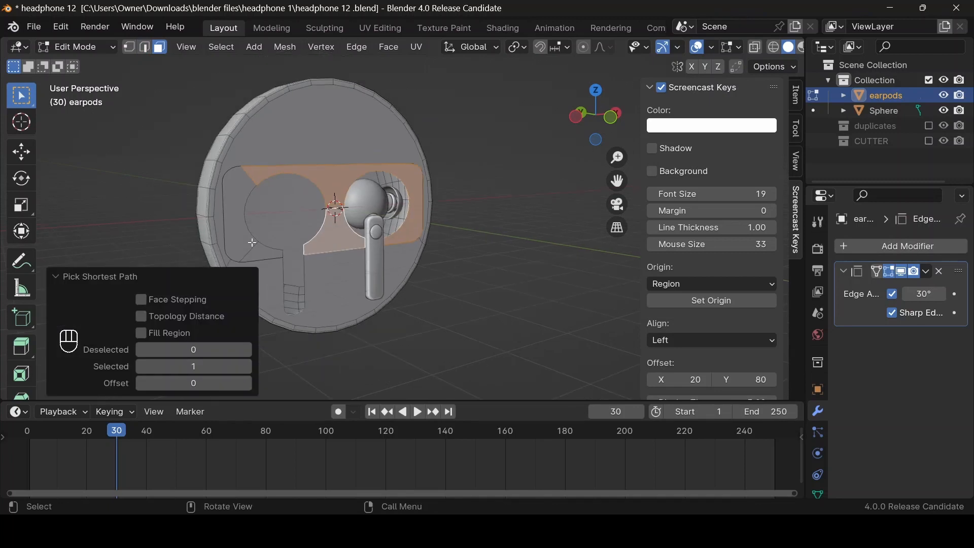
pyautogui.keyDown('ctrl'); pyautogui.click(235, 230); pyautogui.keyUp('ctrl')
pyautogui.hotkey('ctrl', 'z')
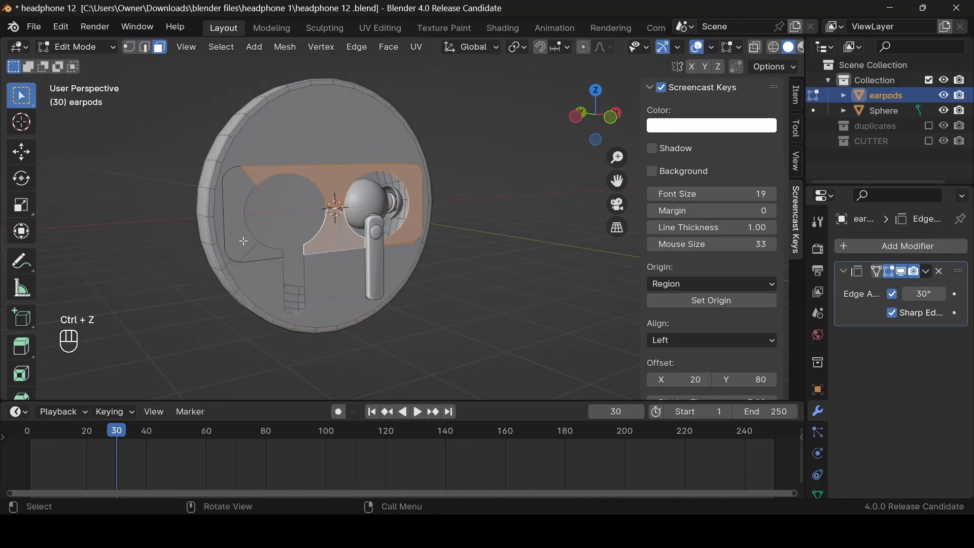
pyautogui.keyDown('shift'); pyautogui.click(239, 233); pyautogui.keyUp('shift')
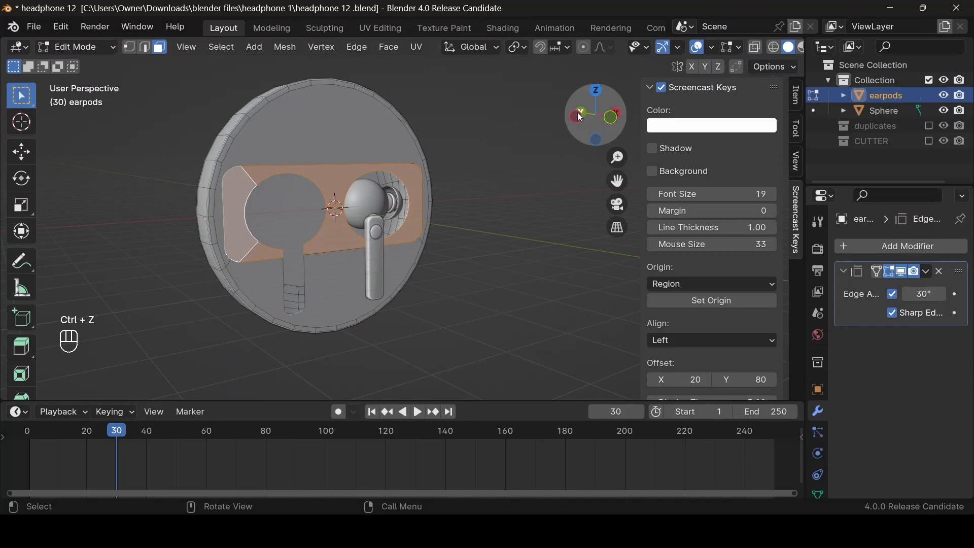
# Step: Try extruding the selected recess faces about -0.28 m along their normal and check the shape in Object Mode
pyautogui.moveTo(578, 111); pyautogui.dragTo(508, 160)
pyautogui.press('e')
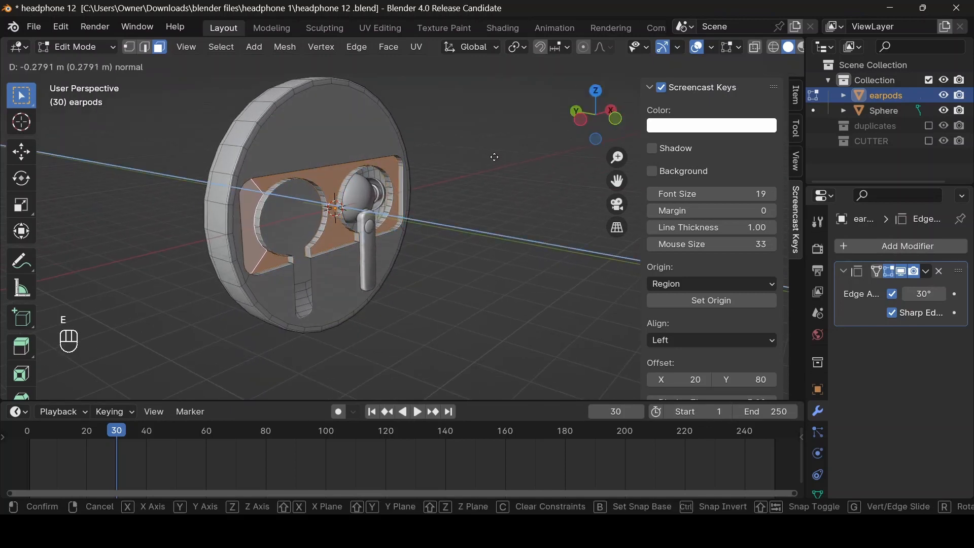
pyautogui.click(495, 156)
pyautogui.press('Tab')
pyautogui.moveTo(596, 112); pyautogui.dragTo(502, 127)
# Step: Undo the recess extrusion and the face selections made for it
pyautogui.hotkey('ctrl', 'z')
pyautogui.hotkey('ctrl', 'z')
pyautogui.hotkey('ctrl', 'z')
pyautogui.hotkey('ctrl', 'z')
pyautogui.hotkey('ctrl', 'z')
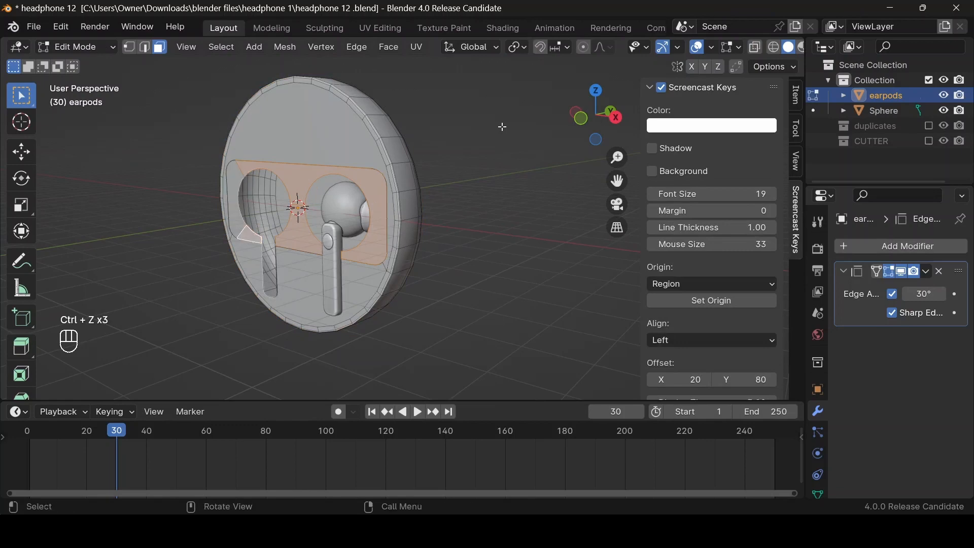
pyautogui.hotkey('ctrl', 'z')
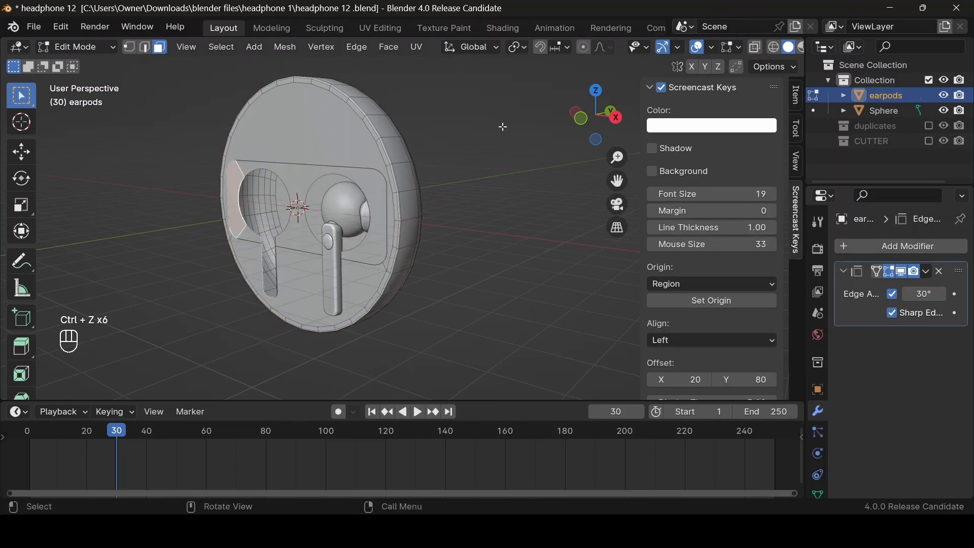
pyautogui.hotkey('ctrl', 'z')
pyautogui.moveTo(582, 127); pyautogui.dragTo(556, 120)
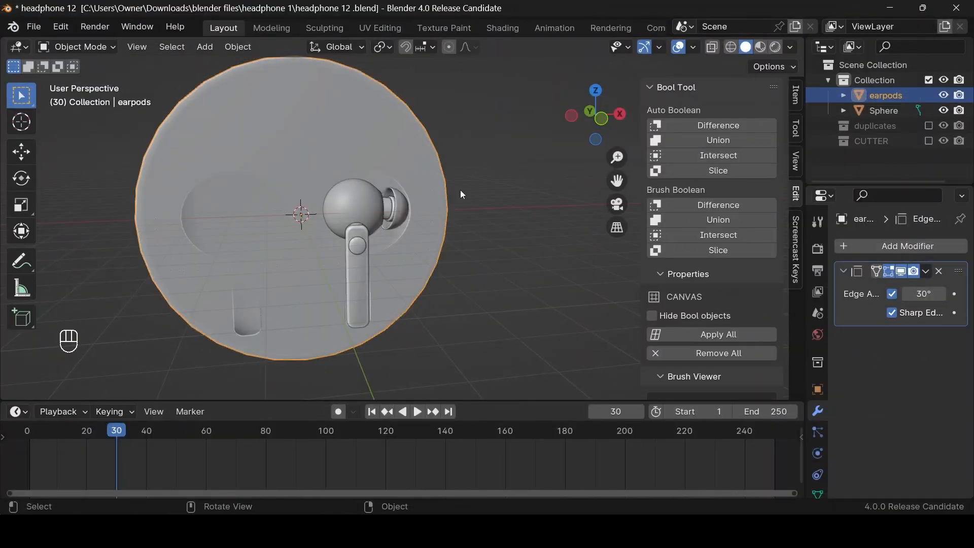
# Step: Select the case's upper and lower front faces outside the rounded recess, and invert the selection
pyautogui.moveTo(580, 121); pyautogui.dragTo(602, 121)
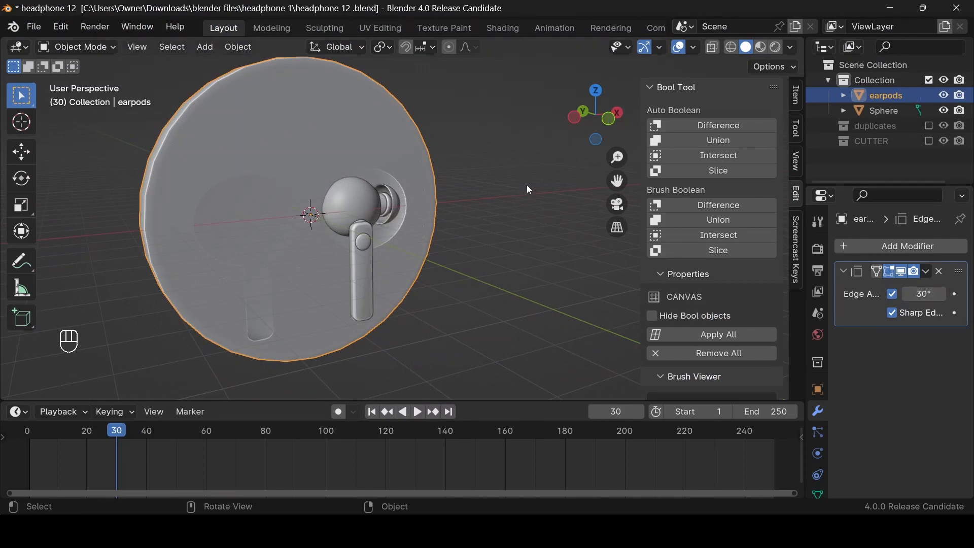
pyautogui.press('Tab')
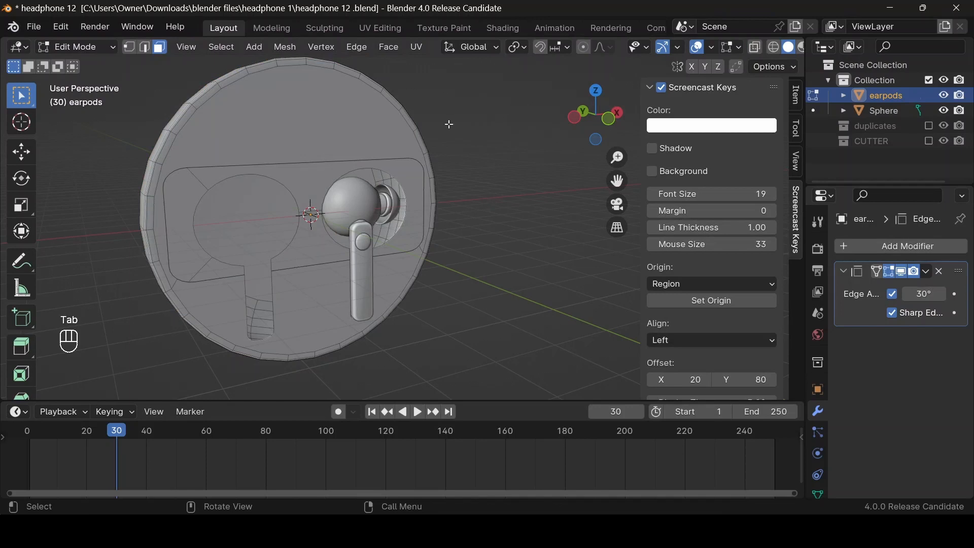
pyautogui.click(340, 134)
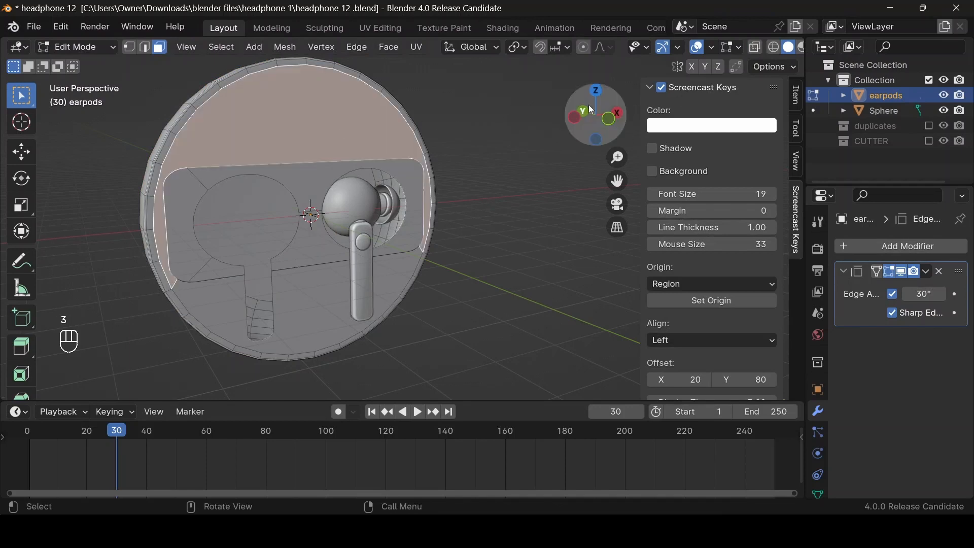
pyautogui.moveTo(596, 115); pyautogui.dragTo(596, 123)
pyautogui.keyDown('shift'); pyautogui.click(352, 283); pyautogui.keyUp('shift')
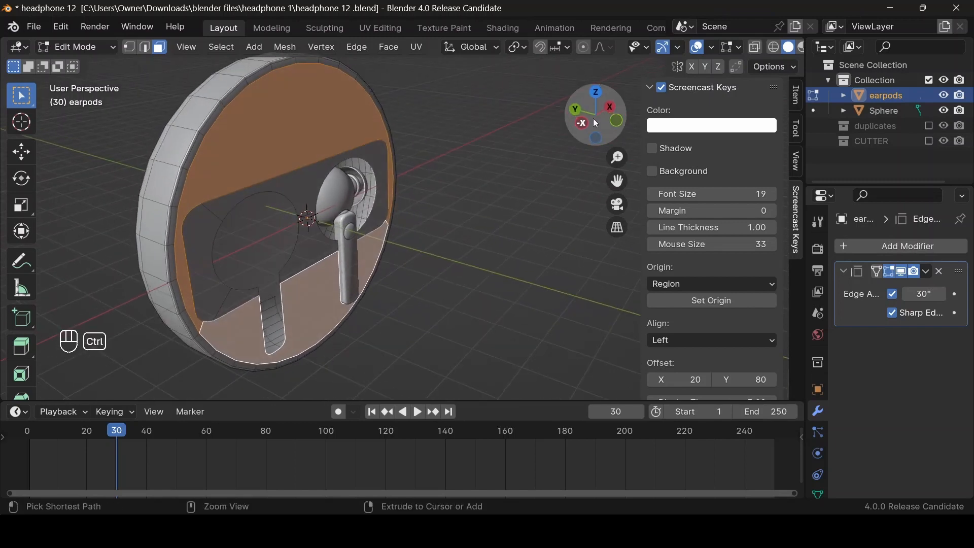
pyautogui.hotkey('ctrl', 'i')
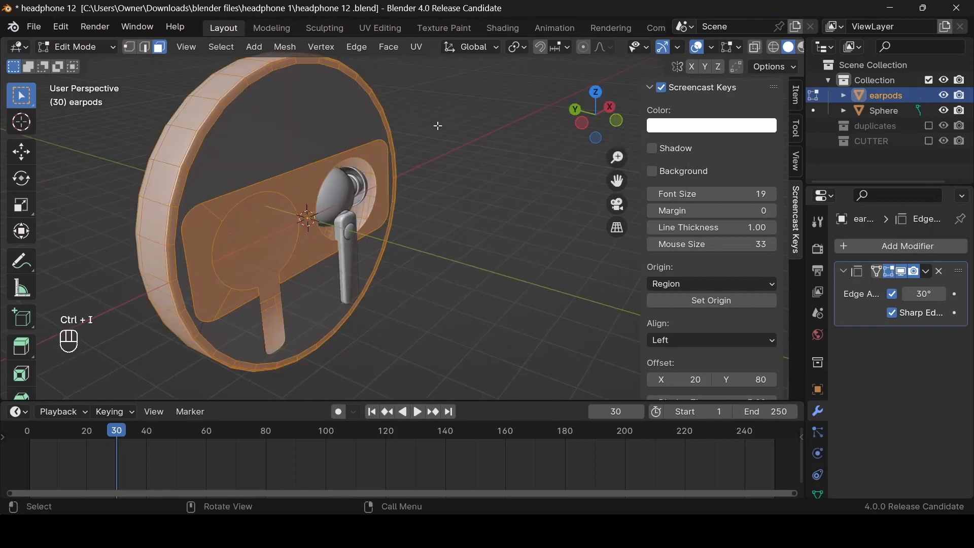
# Step: Extrude the inverted face selection along the global Y axis by -0.10575 m and return to Object Mode
pyautogui.press('e')
pyautogui.press('y')
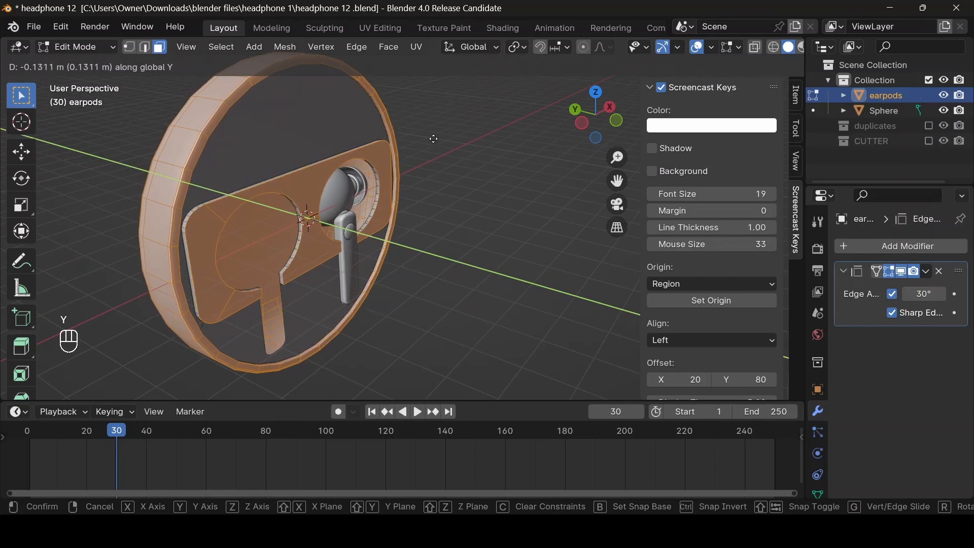
pyautogui.click(433, 138)
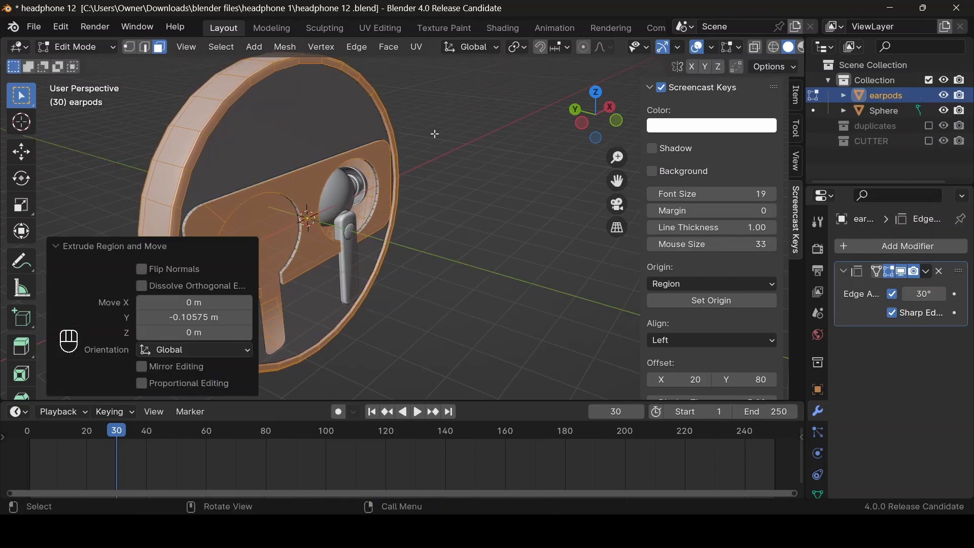
pyautogui.press('Tab')
pyautogui.moveTo(571, 105); pyautogui.dragTo(613, 87)
# Step: Reselect the earpods case object and examine its front face and hollows after the extrusion
pyautogui.click(334, 250)
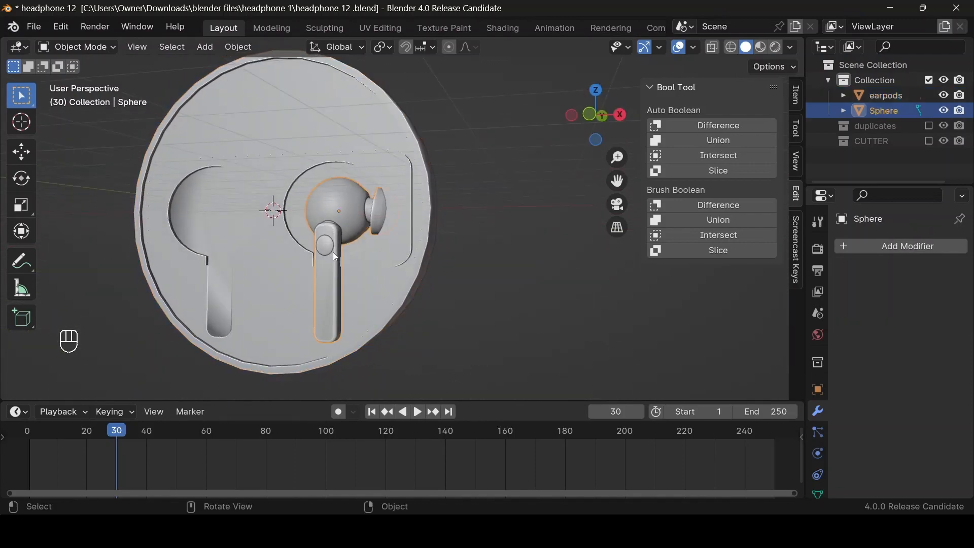
pyautogui.moveTo(597, 116); pyautogui.dragTo(602, 117)
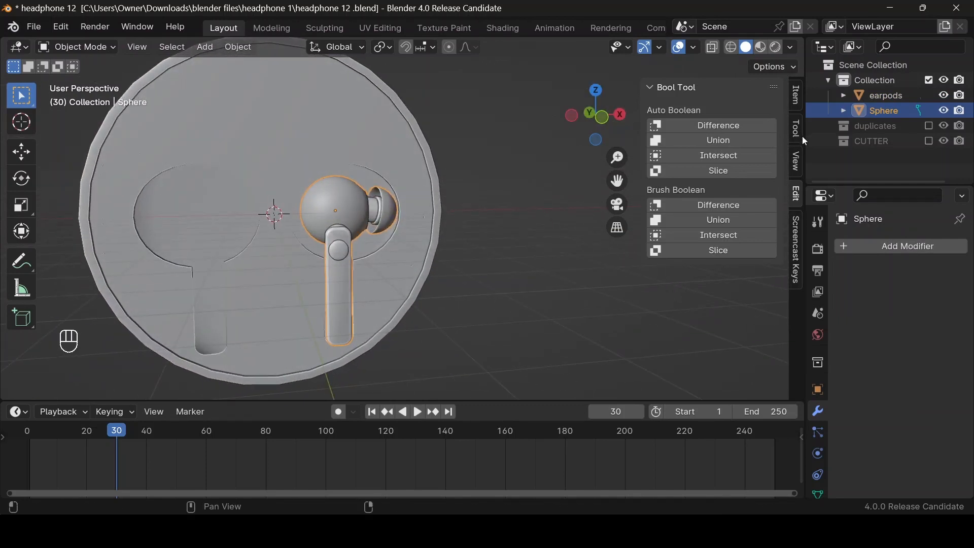
pyautogui.click(842, 94)
pyautogui.click(842, 95)
pyautogui.click(872, 99)
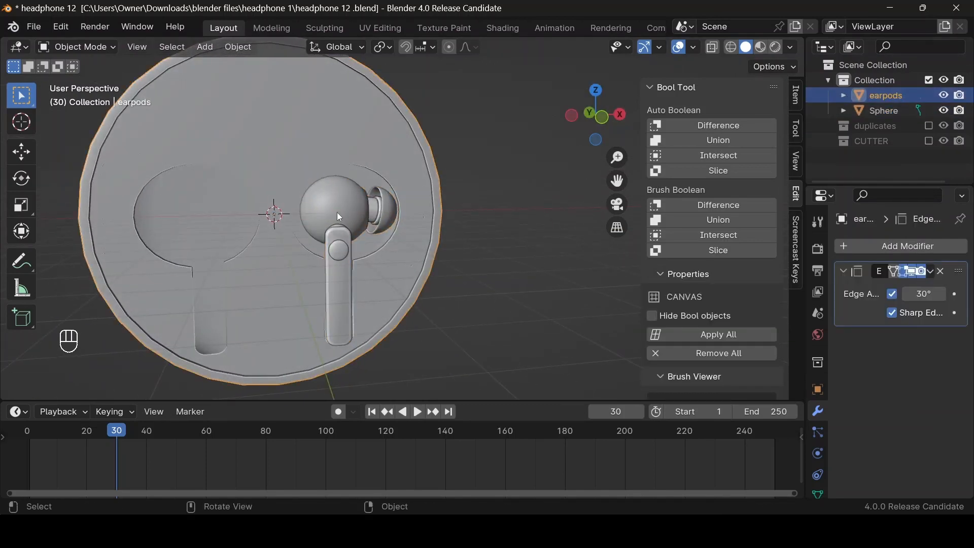
pyautogui.moveTo(602, 116); pyautogui.dragTo(525, 132)
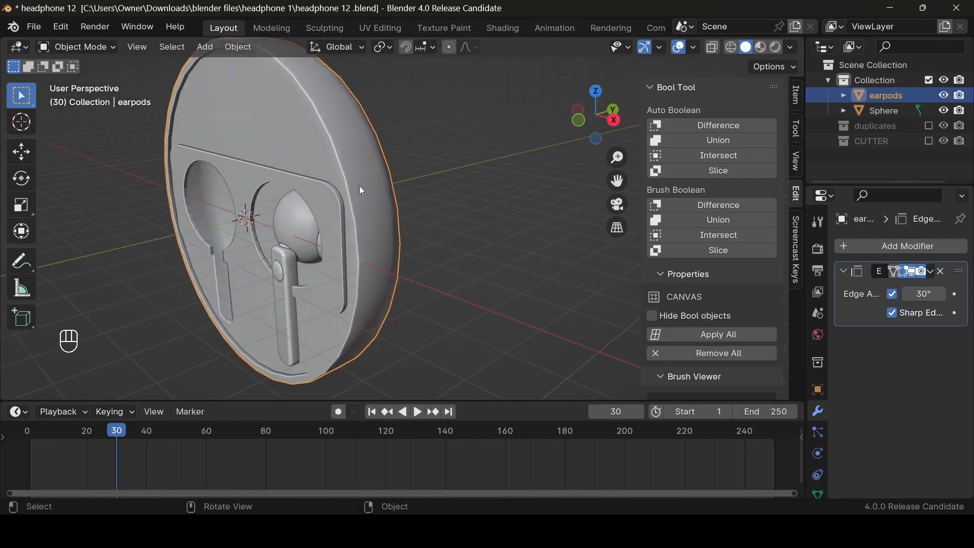
# Step: Rename the case object as "earpod case" and the earbud Sphere object as "earpods"
pyautogui.press('F2')
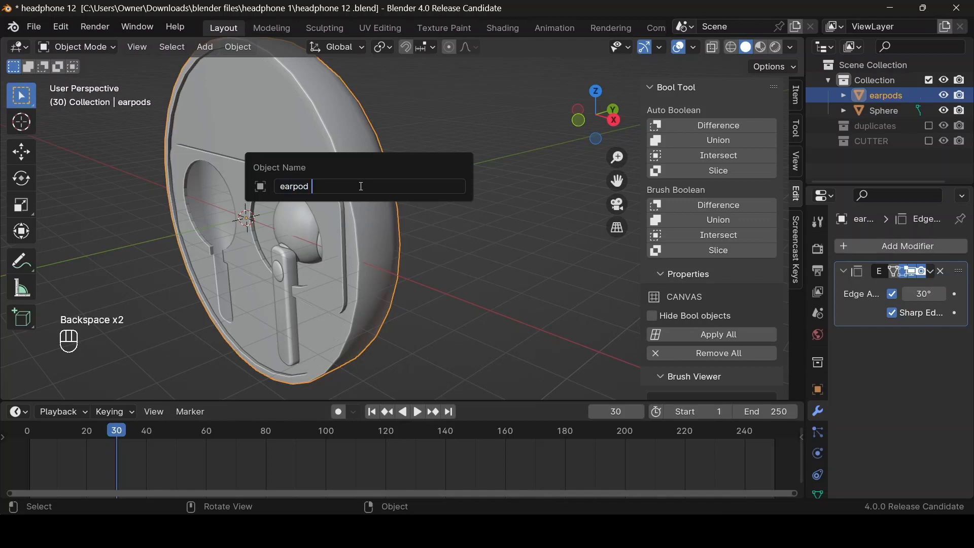
pyautogui.press('Return')
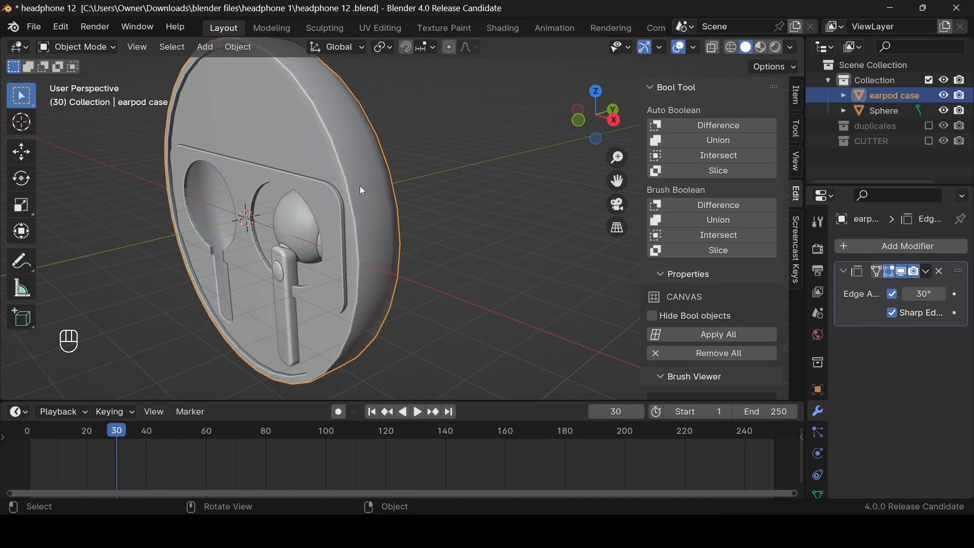
pyautogui.click(306, 252)
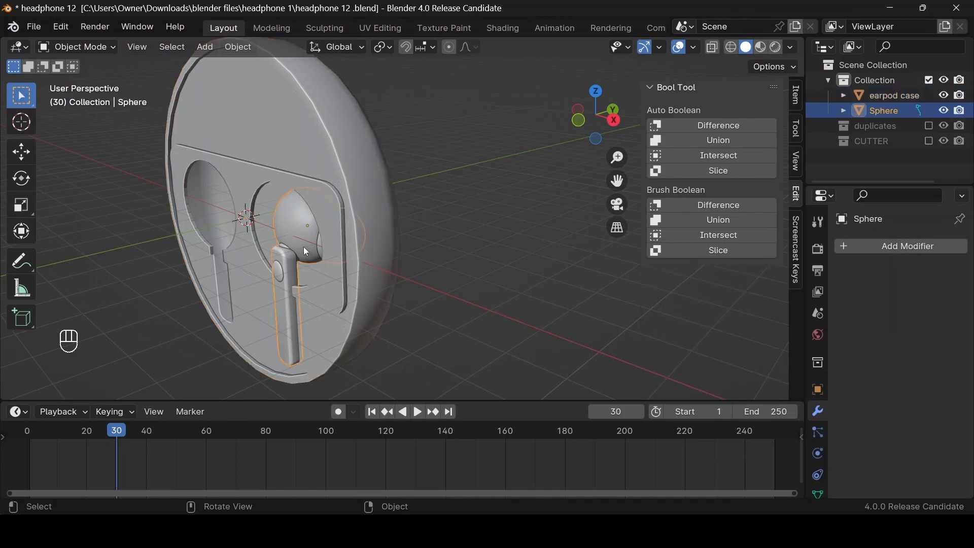
pyautogui.press('F3')
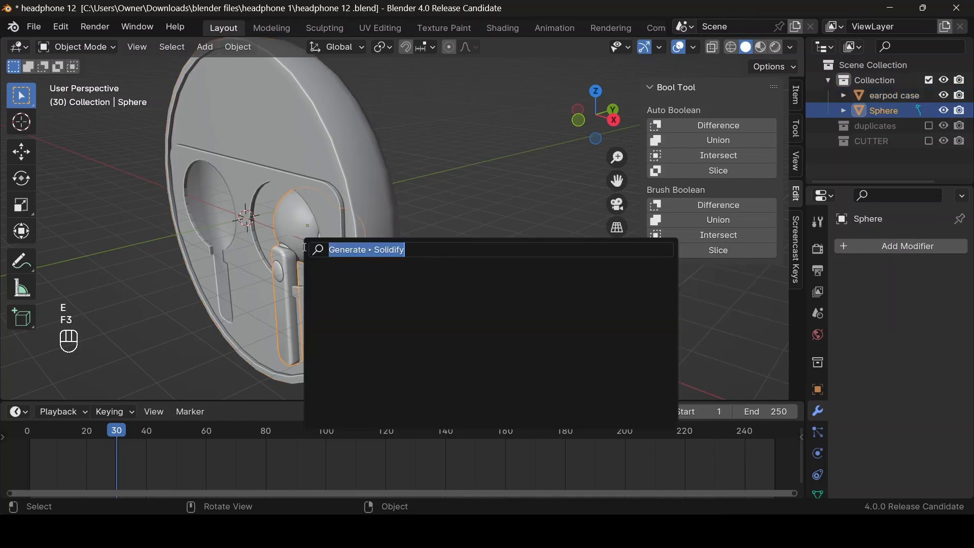
pyautogui.press('F2')
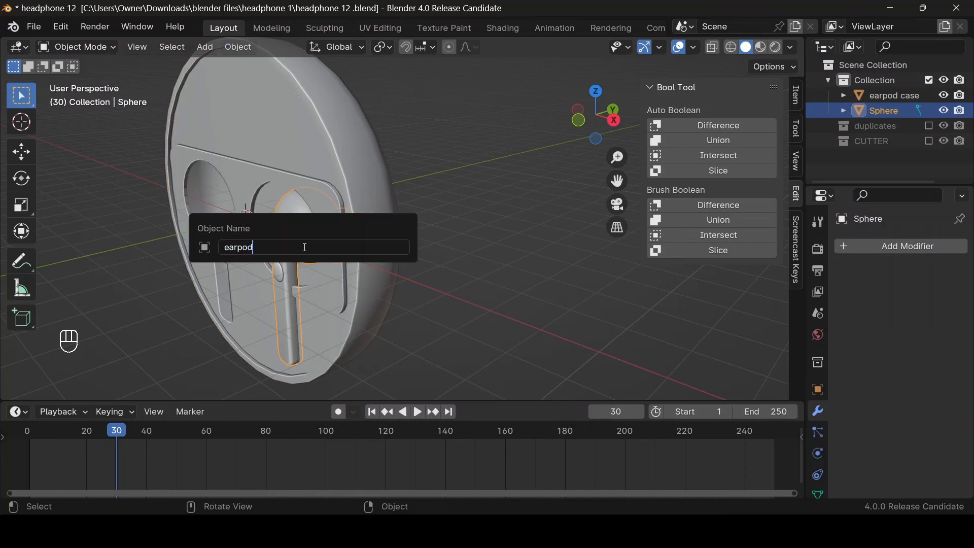
pyautogui.write('earpods')
pyautogui.press('Return')
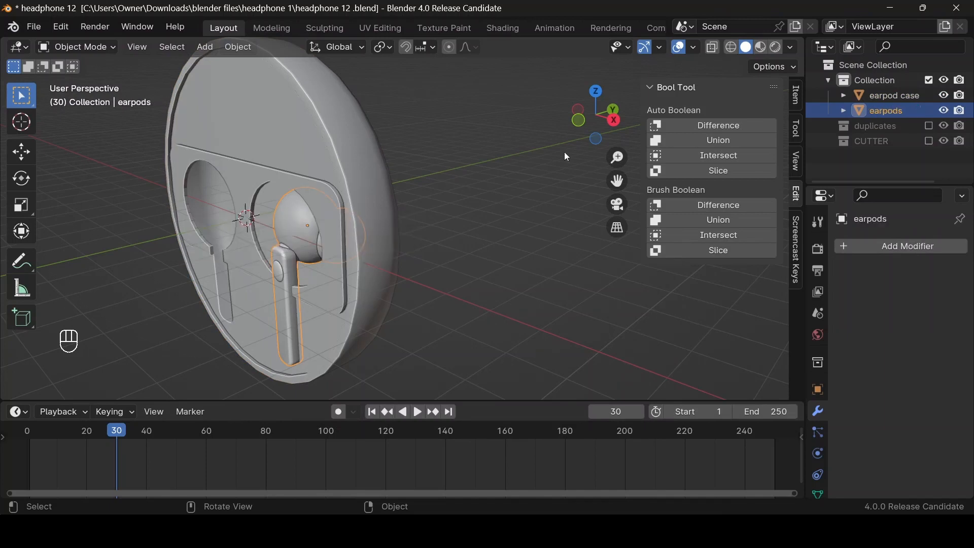
# Step: Select the earpod case and apply Shade Smooth with Auto Smooth at 30°
pyautogui.moveTo(583, 111); pyautogui.dragTo(457, 175)
pyautogui.click(333, 354)
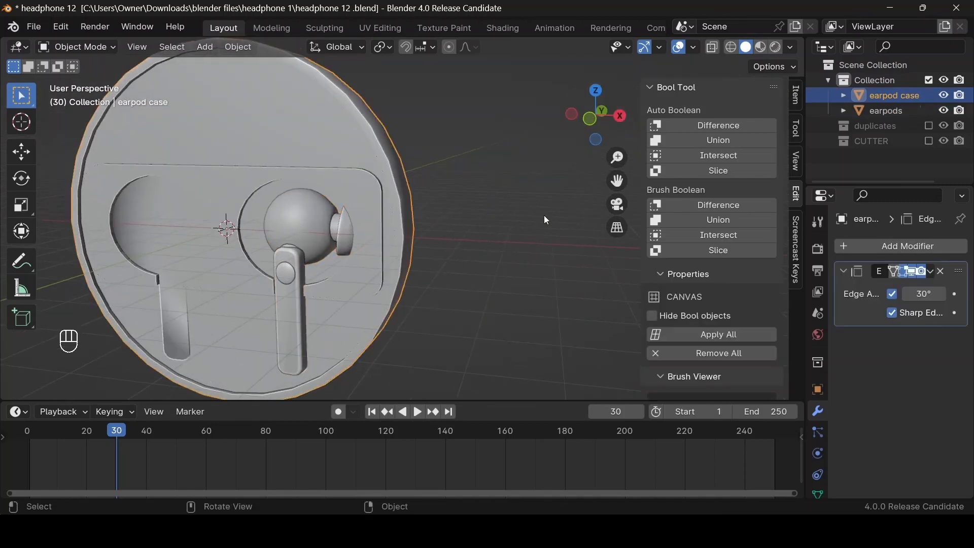
pyautogui.moveTo(596, 114); pyautogui.dragTo(581, 116)
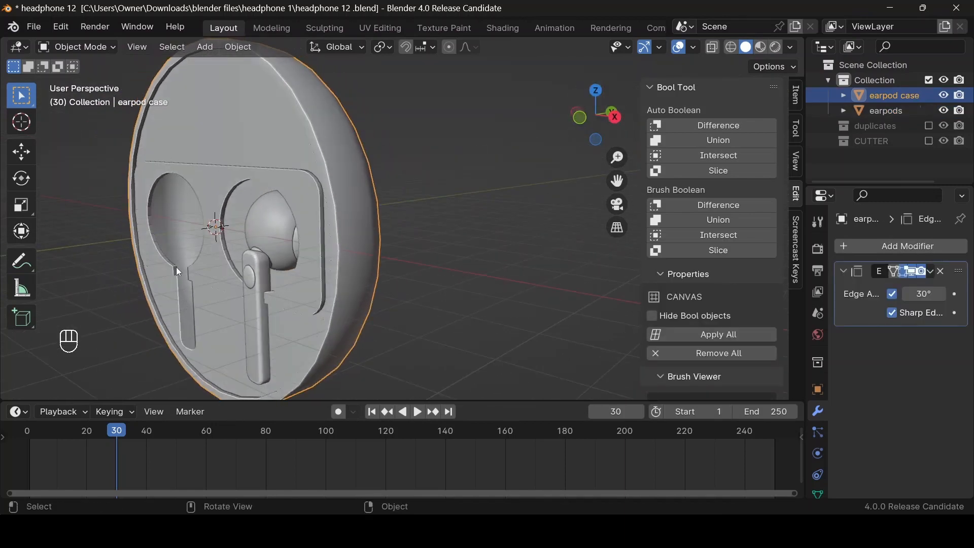
pyautogui.rightClick(178, 270)
pyautogui.click(168, 249)
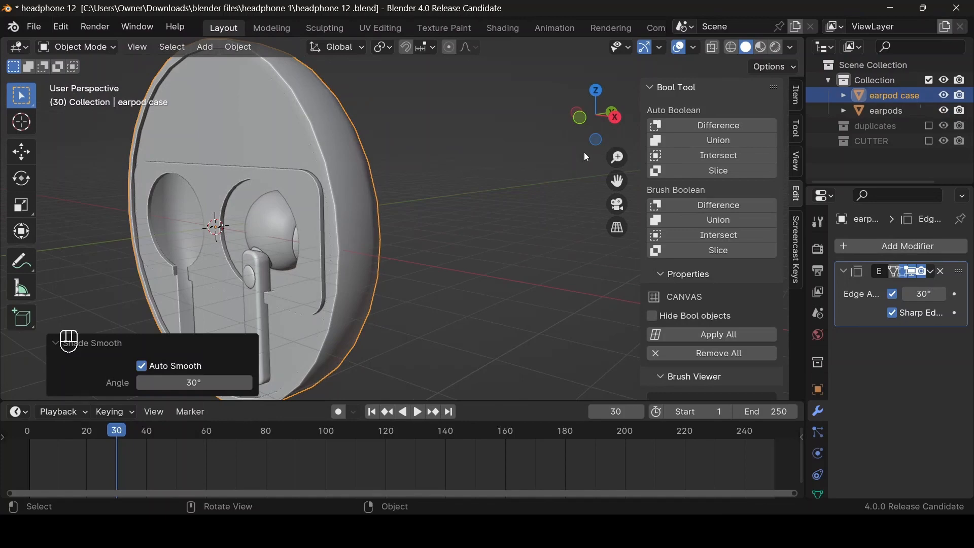
# Step: Add a Mirror modifier on the X axis to the earpods, using the earpod case as the mirror object
pyautogui.moveTo(596, 117); pyautogui.dragTo(566, 105)
pyautogui.scroll(-3, 381, 197)
pyautogui.scroll(1, 381, 218)
pyautogui.click(329, 230)
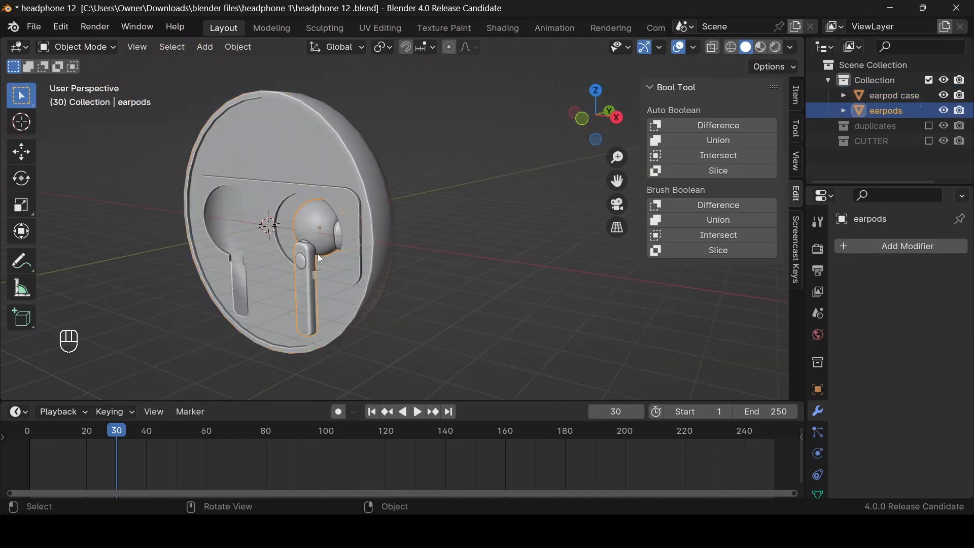
pyautogui.click(910, 247)
pyautogui.click(909, 248)
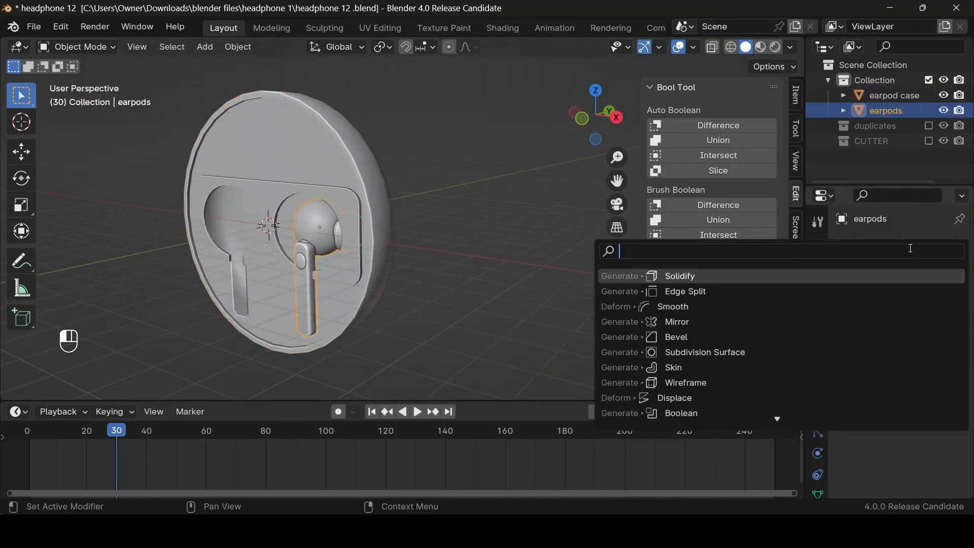
pyautogui.write('mi')
pyautogui.press('Return')
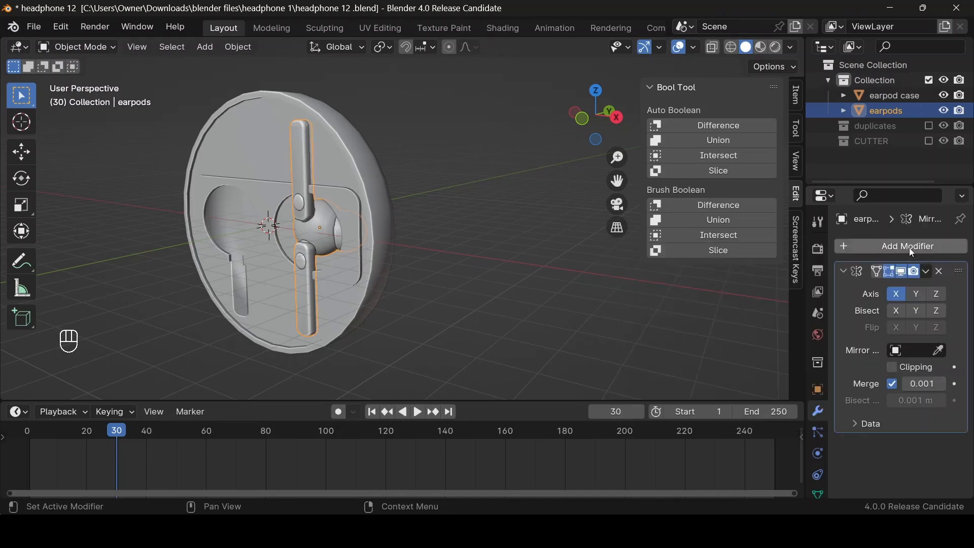
pyautogui.click(939, 350)
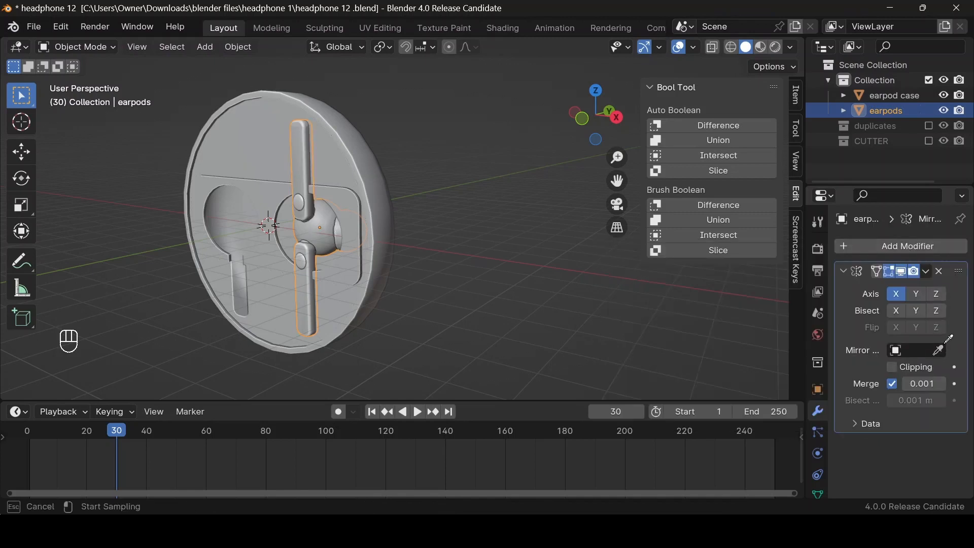
pyautogui.click(270, 269)
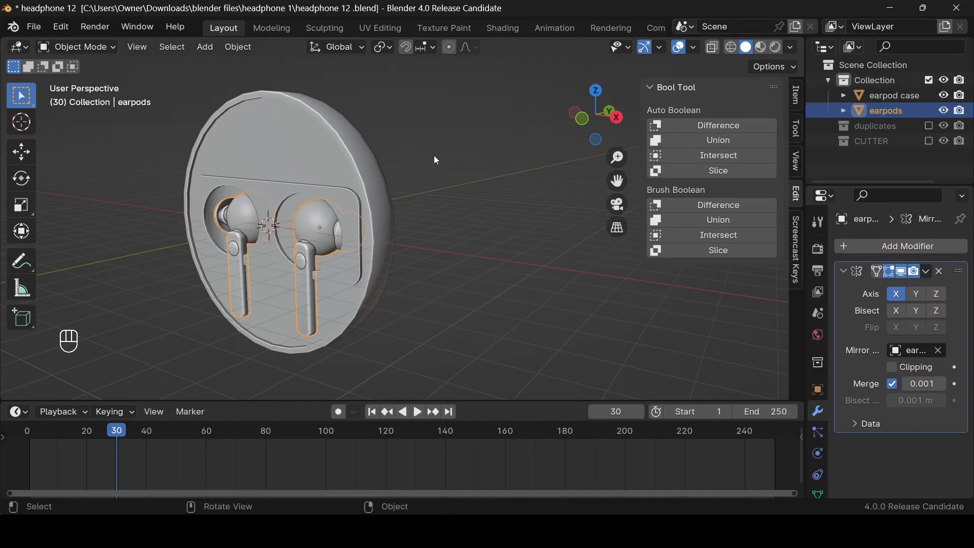
# Step: Scale the earpod case down very slightly and uniformly
pyautogui.moveTo(601, 109)
pyautogui.mouseDown()
pyautogui.moveTo(579, 114)
pyautogui.moveTo(599, 113)
pyautogui.mouseUp()
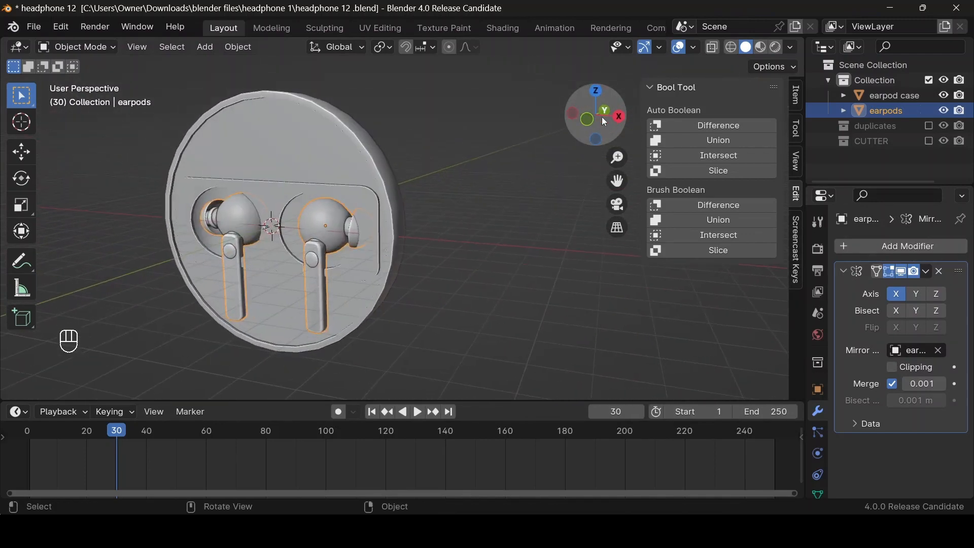
pyautogui.moveTo(620, 178); pyautogui.dragTo(697, 177)
pyautogui.click(468, 269)
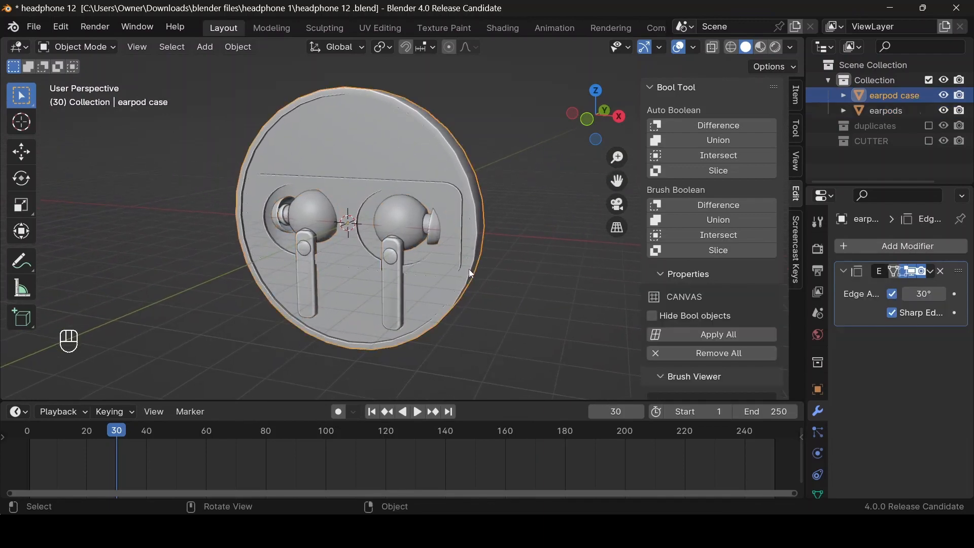
pyautogui.press('s')
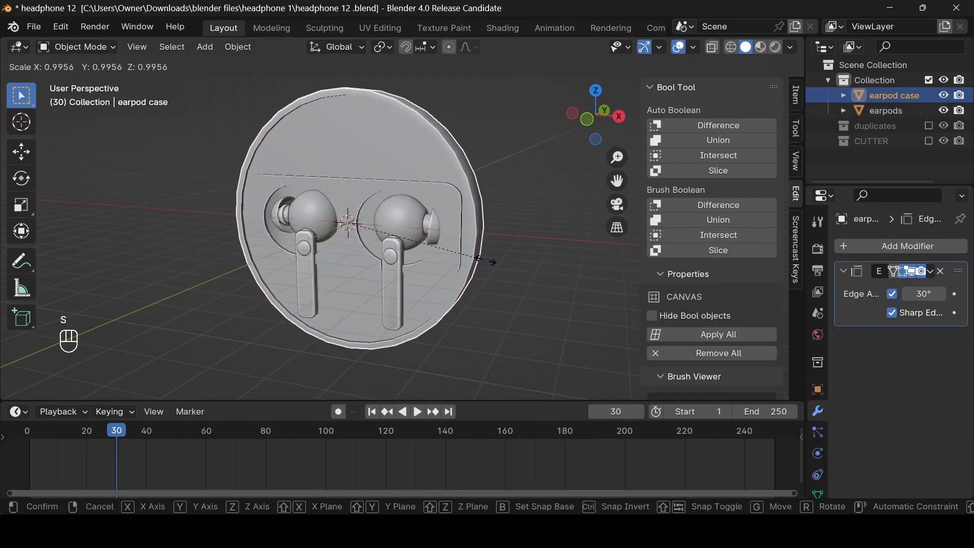
pyautogui.click(485, 259)
# Step: Examine the earpod case's front face and the edges around both hollows in Object Mode and Edit Mode
pyautogui.moveTo(596, 113)
pyautogui.mouseDown()
pyautogui.moveTo(669, 114)
pyautogui.moveTo(581, 116)
pyautogui.mouseUp()
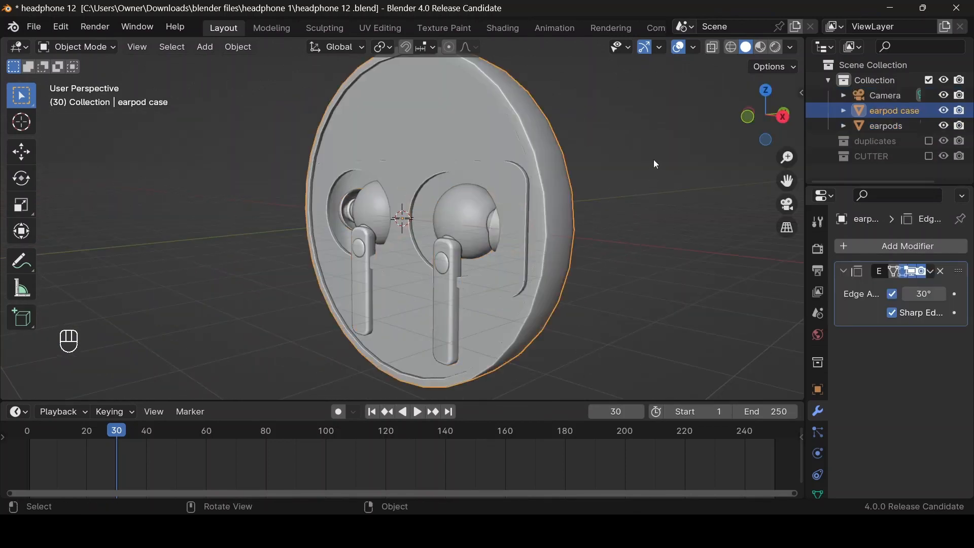
pyautogui.moveTo(745, 117); pyautogui.dragTo(742, 120)
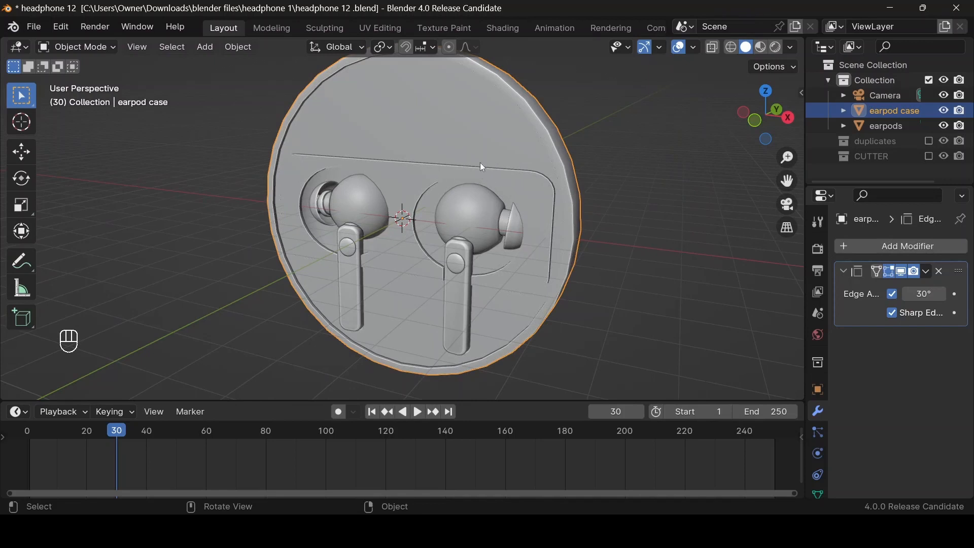
pyautogui.press('Tab')
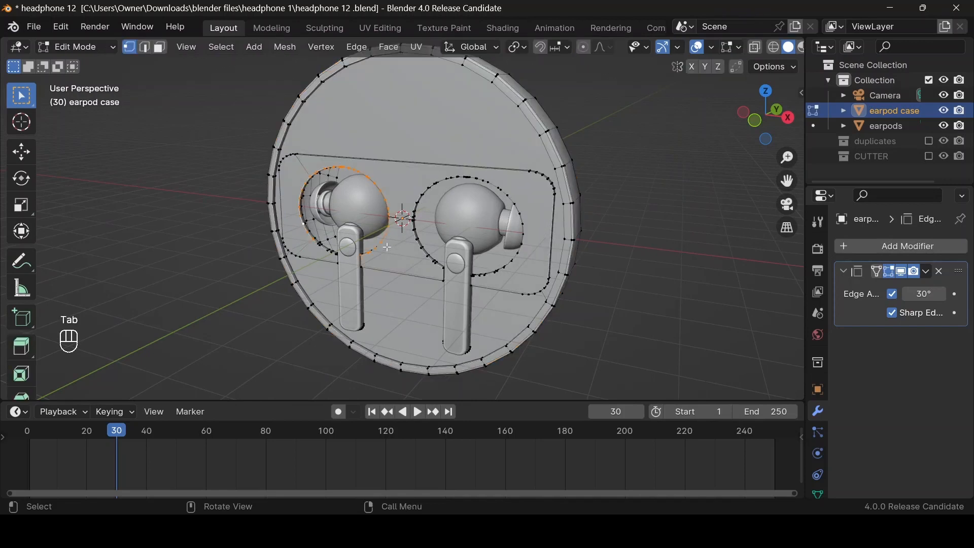
pyautogui.moveTo(764, 116); pyautogui.dragTo(696, 146)
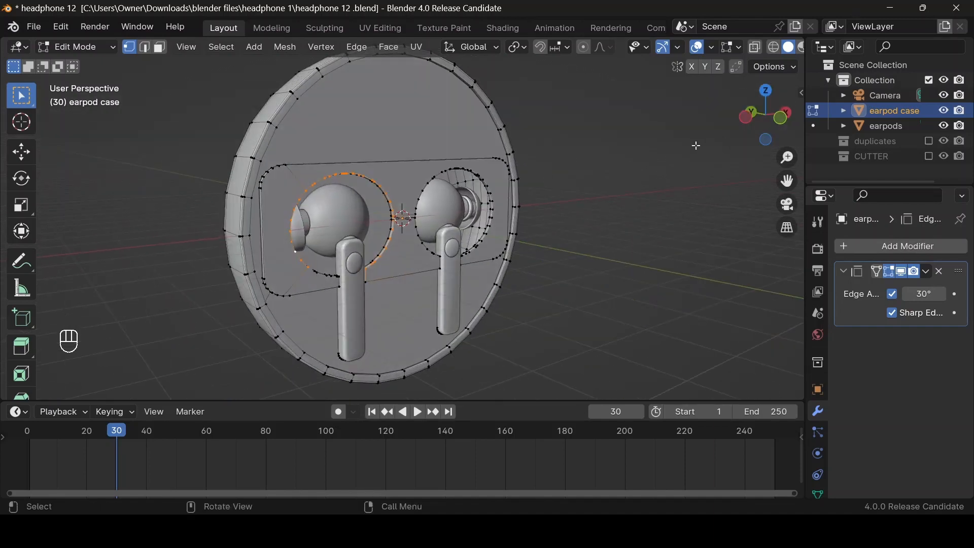
pyautogui.moveTo(785, 182); pyautogui.dragTo(798, 184)
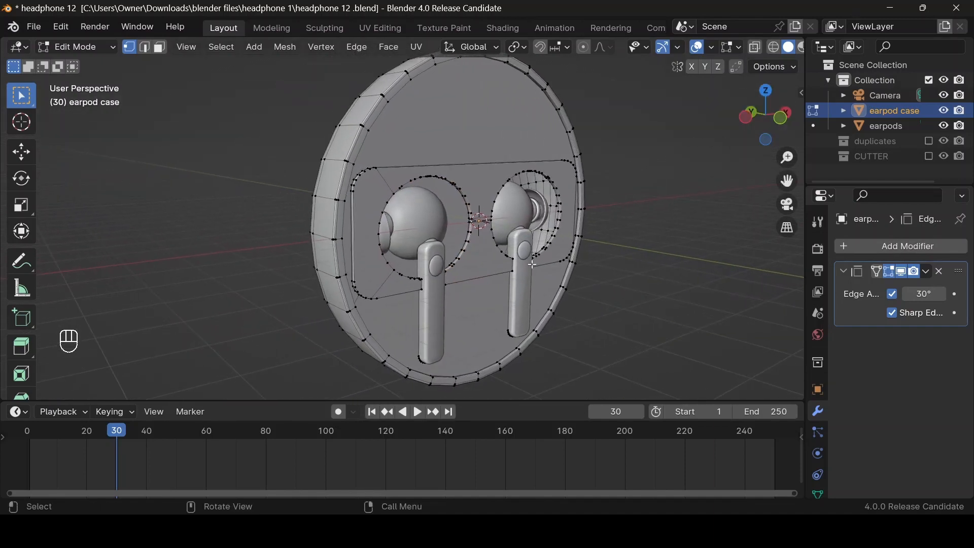
pyautogui.scroll(-1, 521, 260)
pyautogui.scroll(2, 520, 258)
pyautogui.press('Tab')
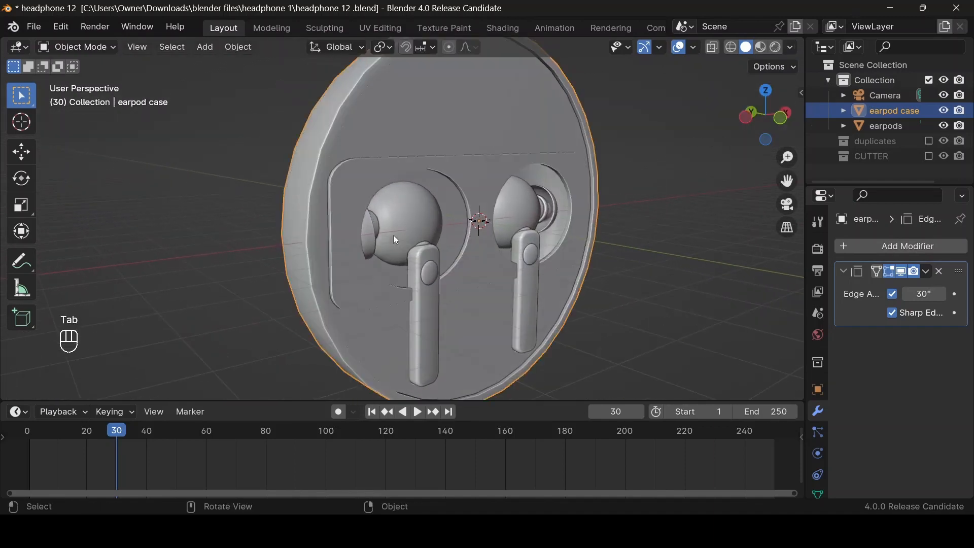
# Step: Hide the earpods and open the earpod case in Edit Mode, close to its two hollows
pyautogui.click(411, 243)
pyautogui.press('h')
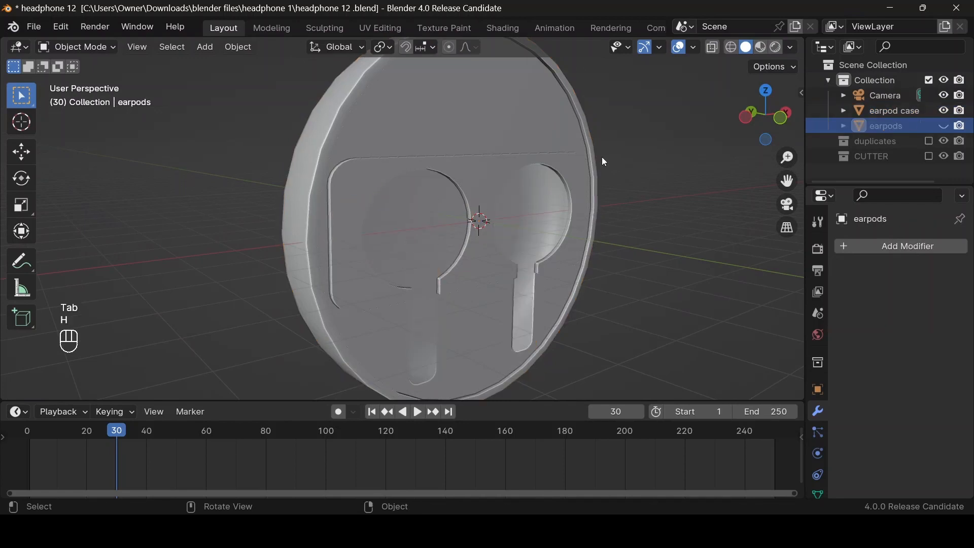
pyautogui.moveTo(777, 120); pyautogui.dragTo(687, 121)
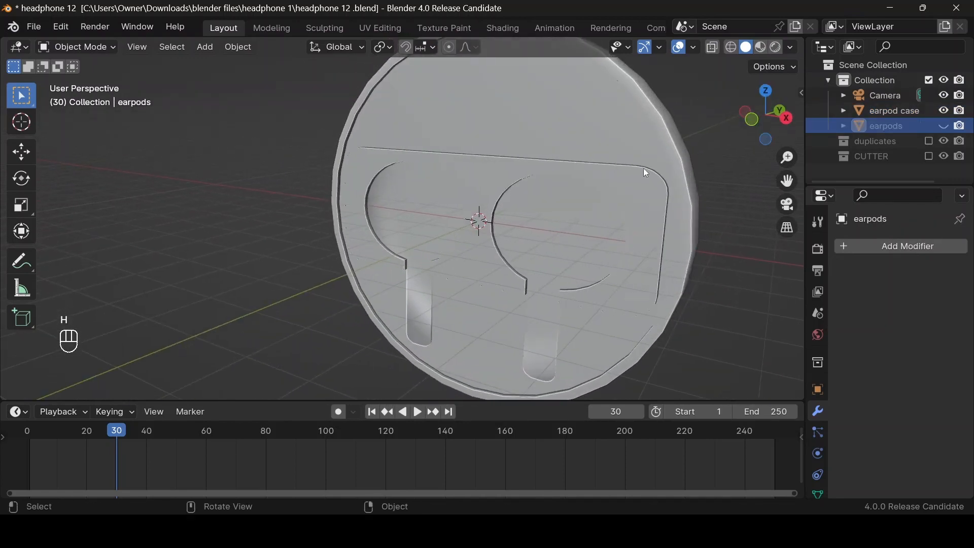
pyautogui.scroll(1, 378, 328)
pyautogui.scroll(1, 378, 329)
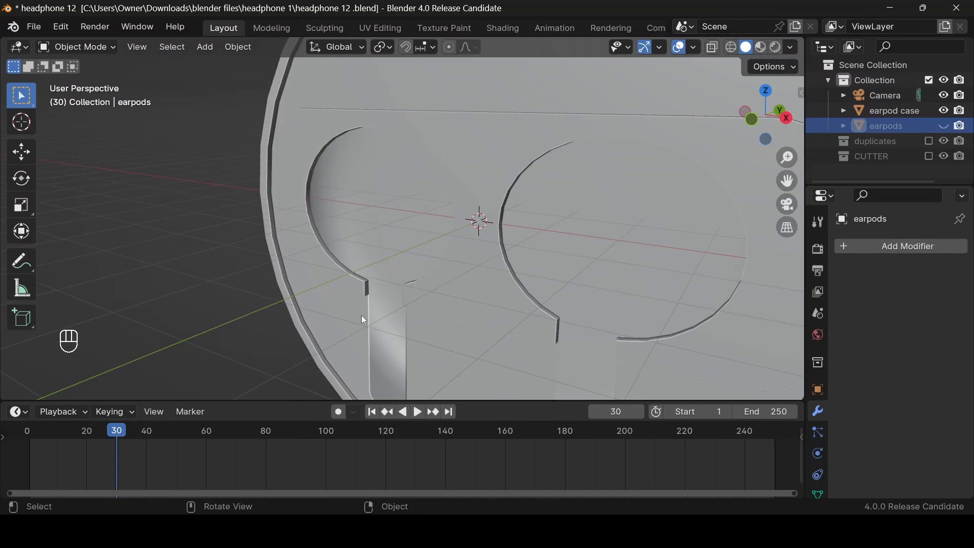
pyautogui.click(364, 321)
pyautogui.press('Tab')
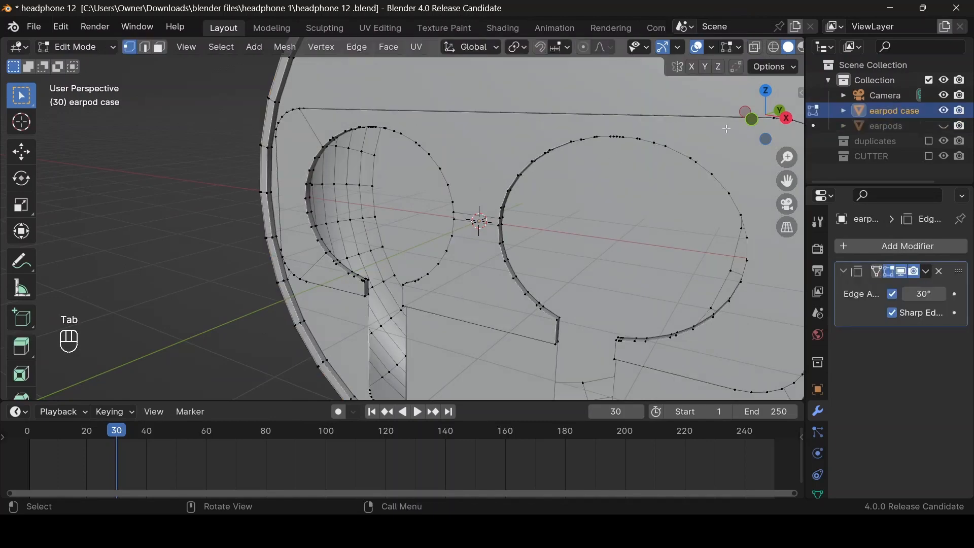
# Step: Select the edge loops running around the rims of both hollows and their stem slots on the earpod case
pyautogui.moveTo(746, 125); pyautogui.dragTo(682, 126)
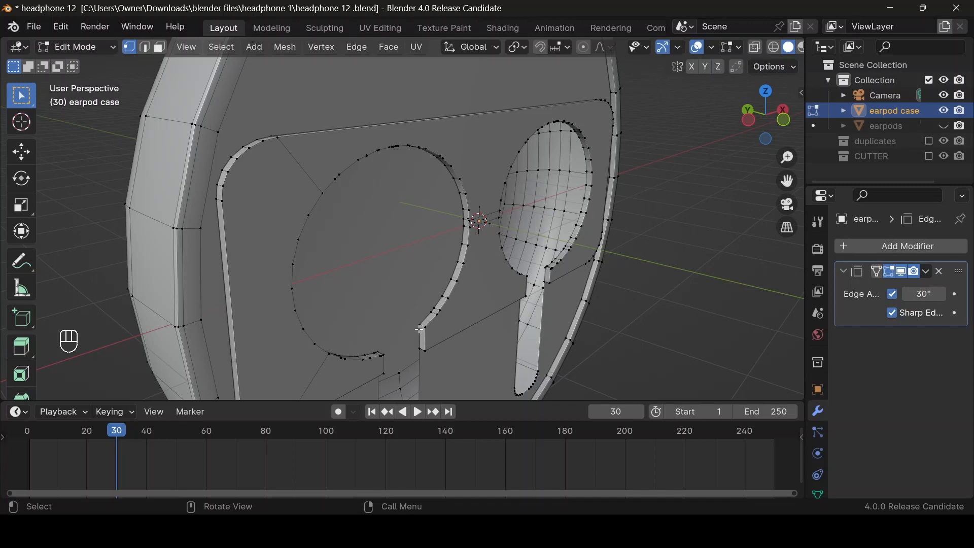
pyautogui.press('shift')
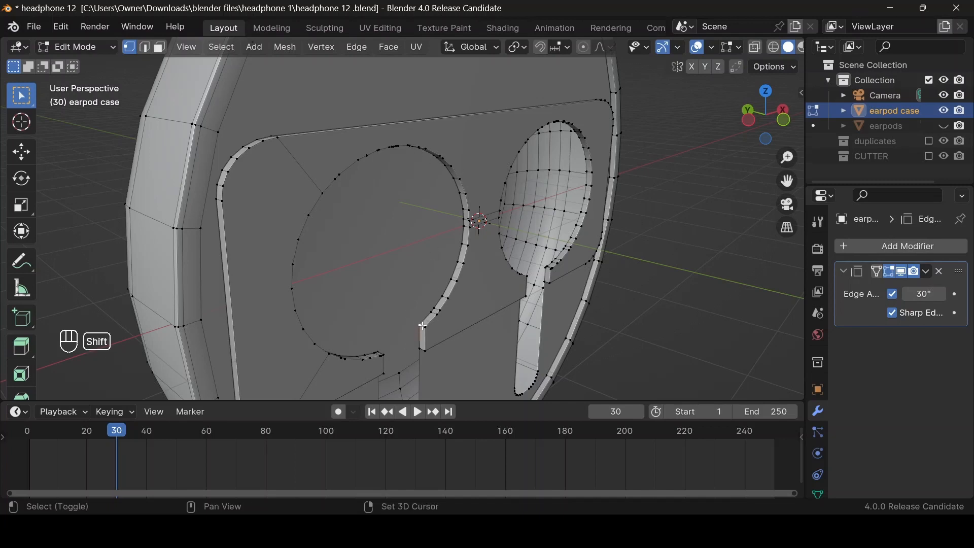
pyautogui.keyDown('alt'); pyautogui.keyDown('shift'); pyautogui.click(420, 325); pyautogui.keyUp('shift'); pyautogui.keyUp('alt')
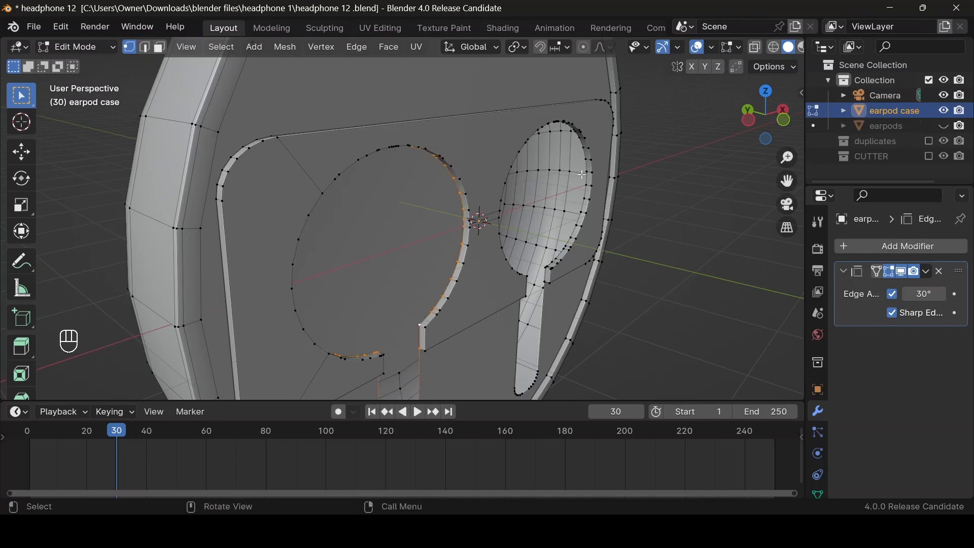
pyautogui.moveTo(750, 129); pyautogui.dragTo(456, 291)
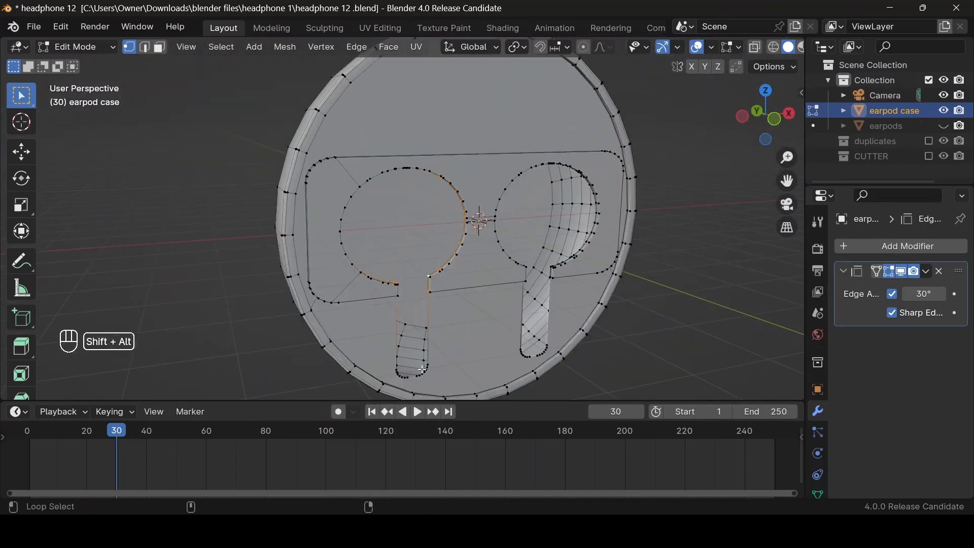
pyautogui.keyDown('alt'); pyautogui.keyDown('shift'); pyautogui.click(422, 377); pyautogui.keyUp('shift'); pyautogui.keyUp('alt')
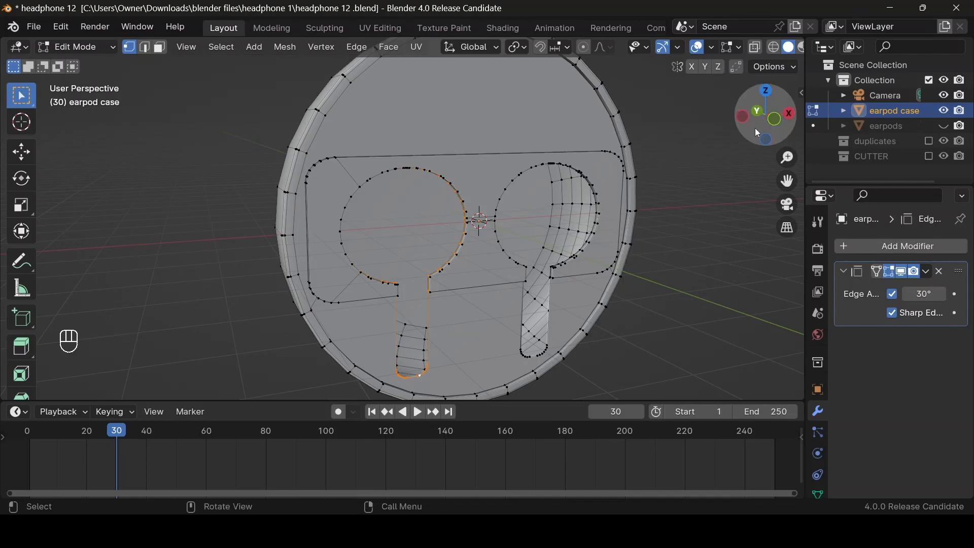
pyautogui.moveTo(766, 124); pyautogui.dragTo(786, 135)
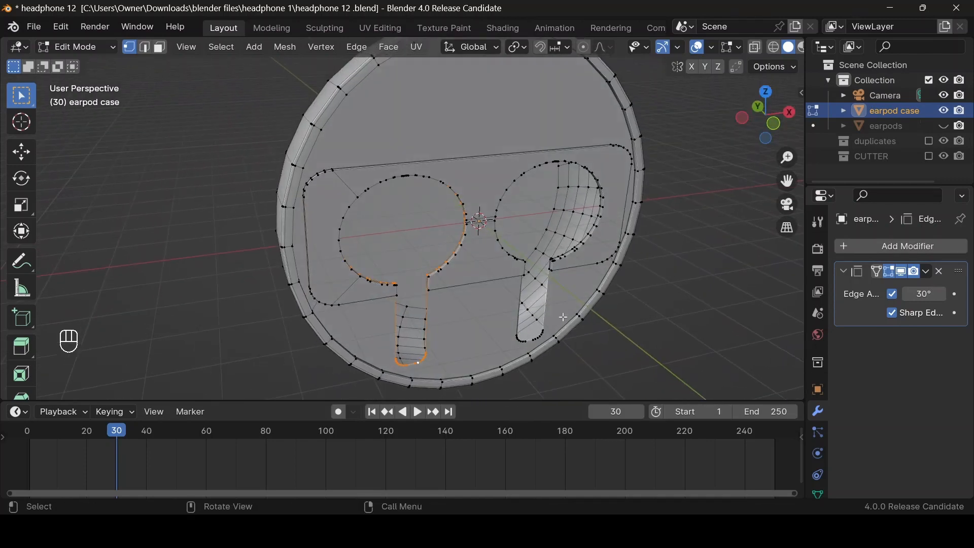
pyautogui.keyDown('alt'); pyautogui.keyDown('shift'); pyautogui.click(531, 341); pyautogui.keyUp('shift'); pyautogui.keyUp('alt')
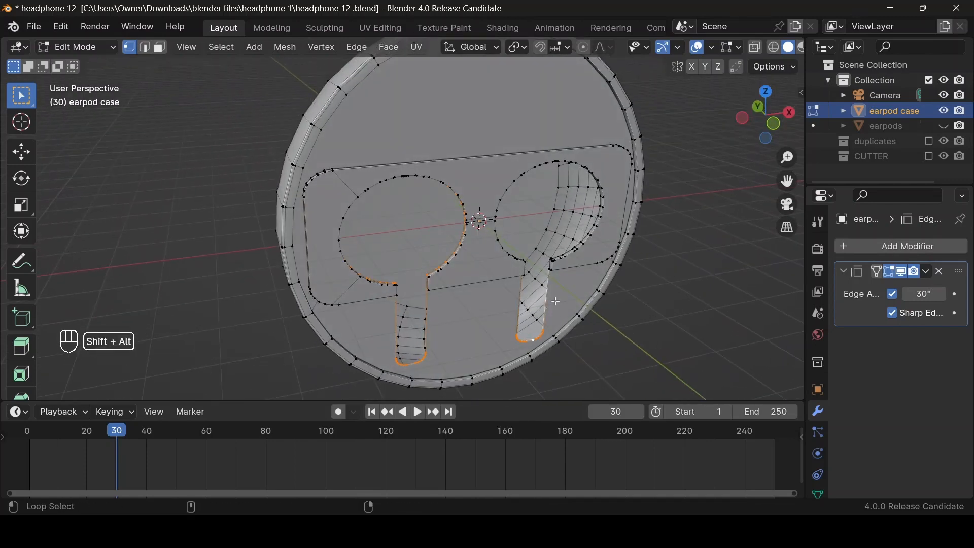
pyautogui.scroll(6, 555, 301)
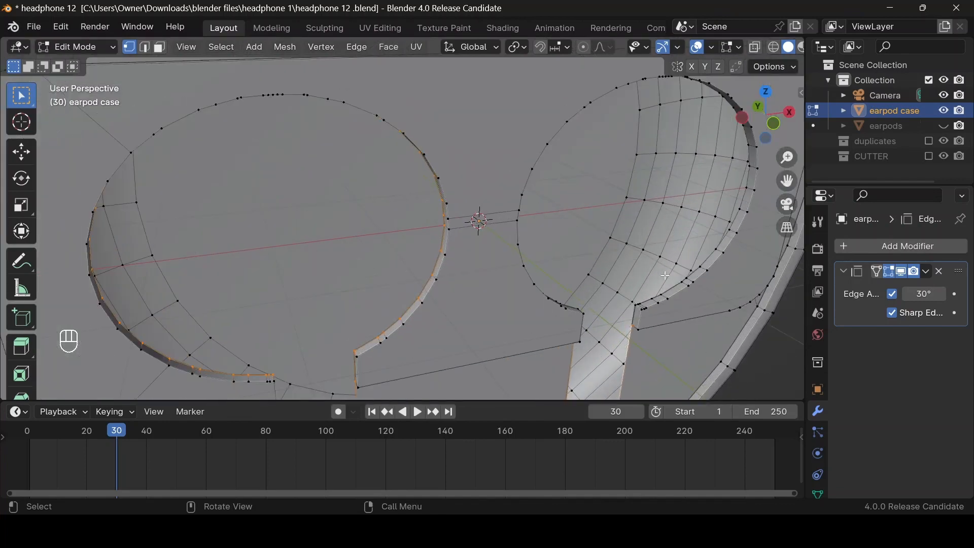
pyautogui.scroll(2, 665, 275)
pyautogui.keyDown('alt'); pyautogui.keyDown('shift'); pyautogui.click(688, 306); pyautogui.keyUp('shift'); pyautogui.keyUp('alt')
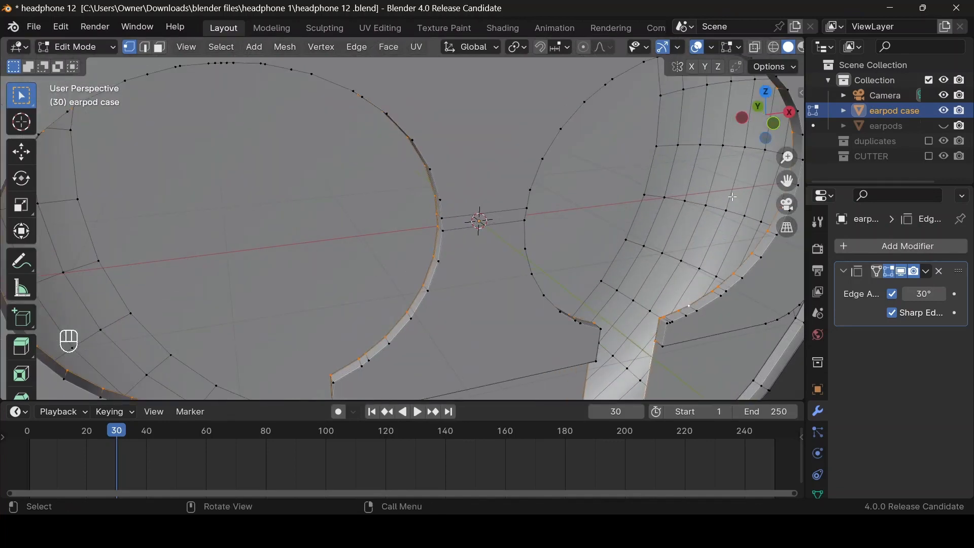
# Step: Extrude the selected hollow rim edges about 1.99 m along the global Y axis, into the case
pyautogui.moveTo(776, 124); pyautogui.dragTo(620, 126)
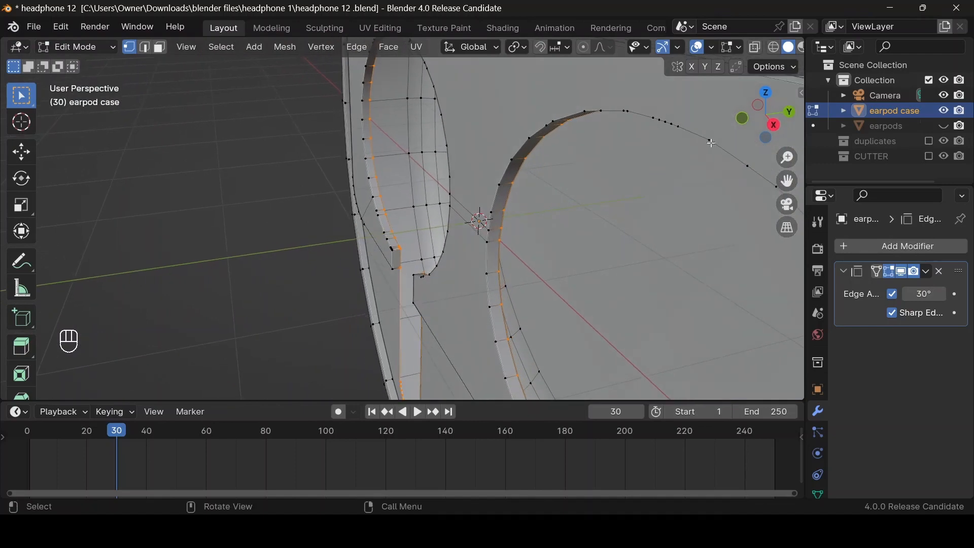
pyautogui.scroll(1, 697, 161)
pyautogui.scroll(-4, 687, 163)
pyautogui.scroll(2, 685, 163)
pyautogui.scroll(-6, 644, 184)
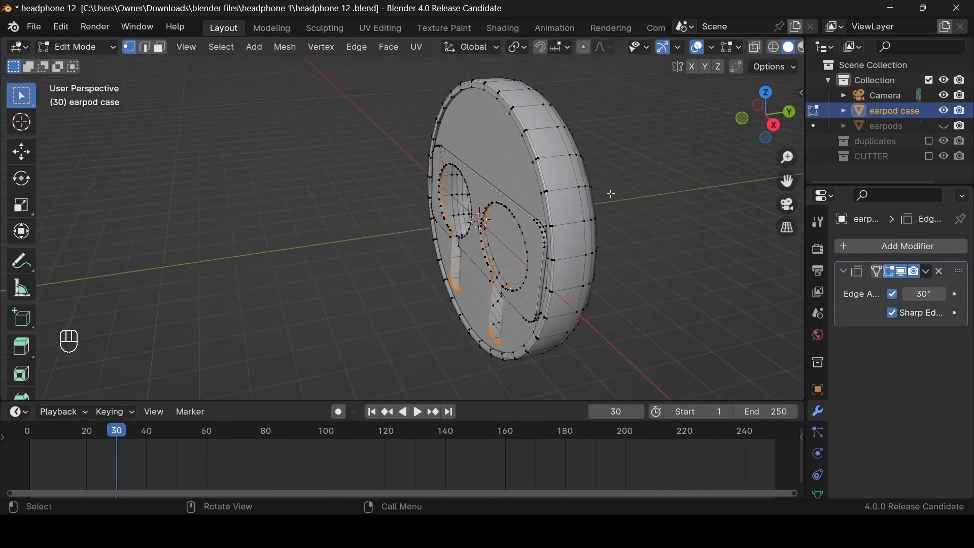
pyautogui.scroll(3, 528, 221)
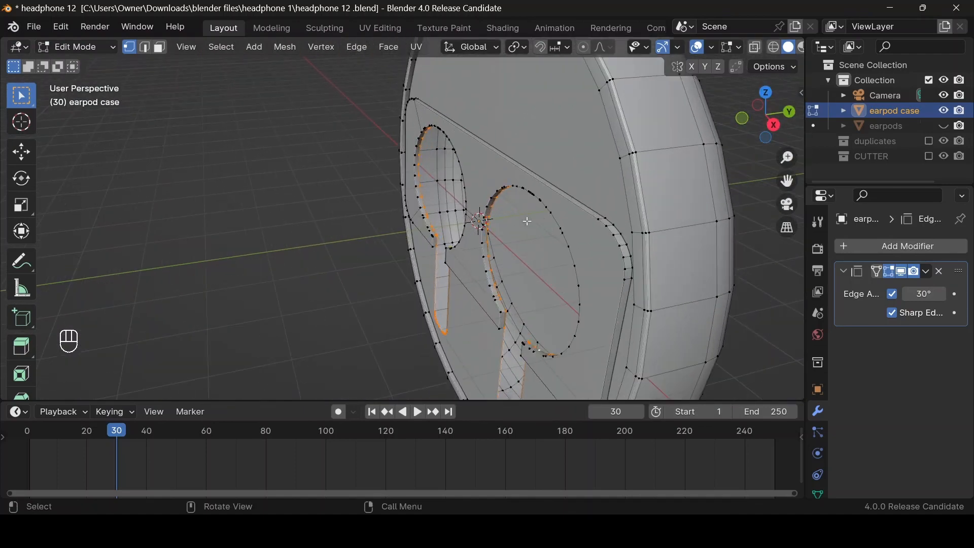
pyautogui.press('e')
pyautogui.press('y')
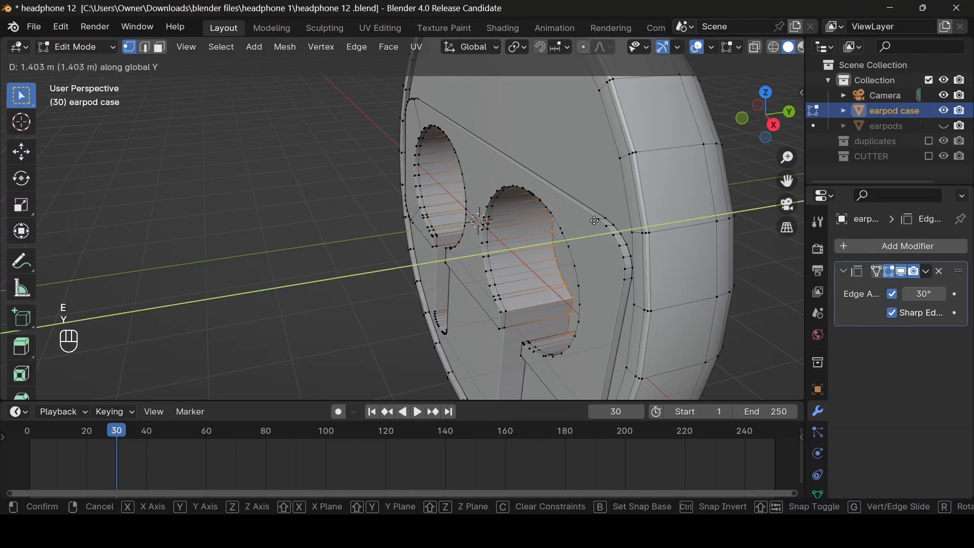
pyautogui.click(615, 215)
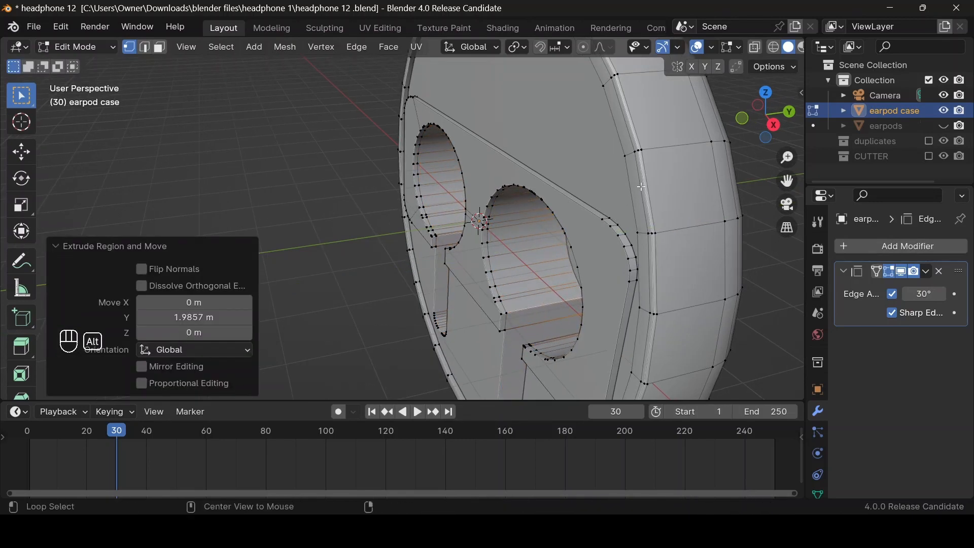
# Step: Move the extruded edges about -0.56 m along Y so that they stay inside the case's back face
pyautogui.hotkey('alt', 'z')
pyautogui.moveTo(757, 134); pyautogui.dragTo(700, 137)
pyautogui.hotkey('alt', 'z')
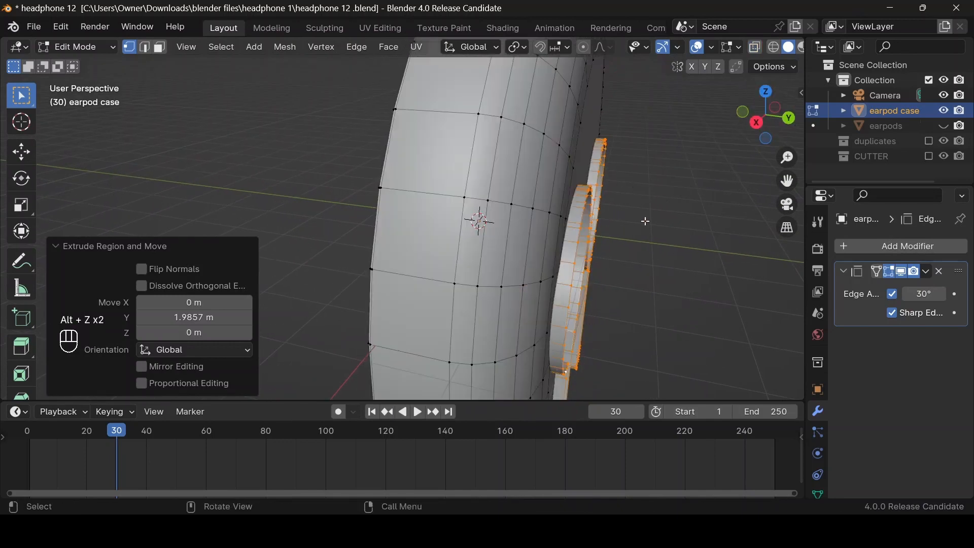
pyautogui.press('g')
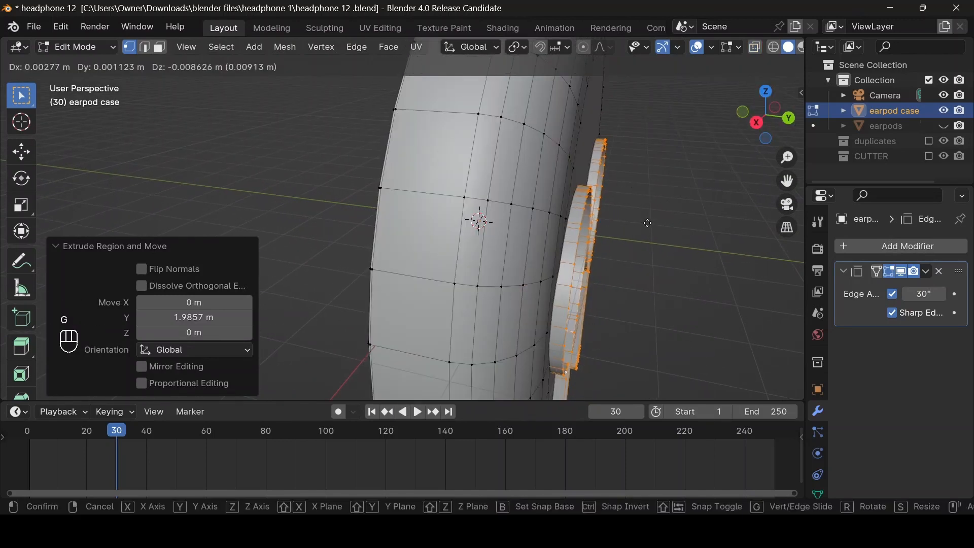
pyautogui.press('y')
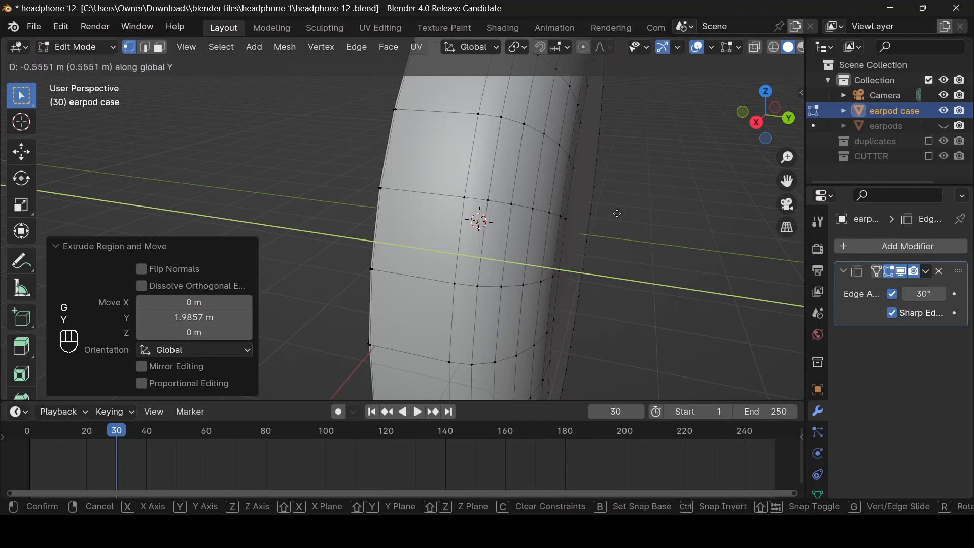
pyautogui.click(616, 214)
pyautogui.hotkey('alt', 'z')
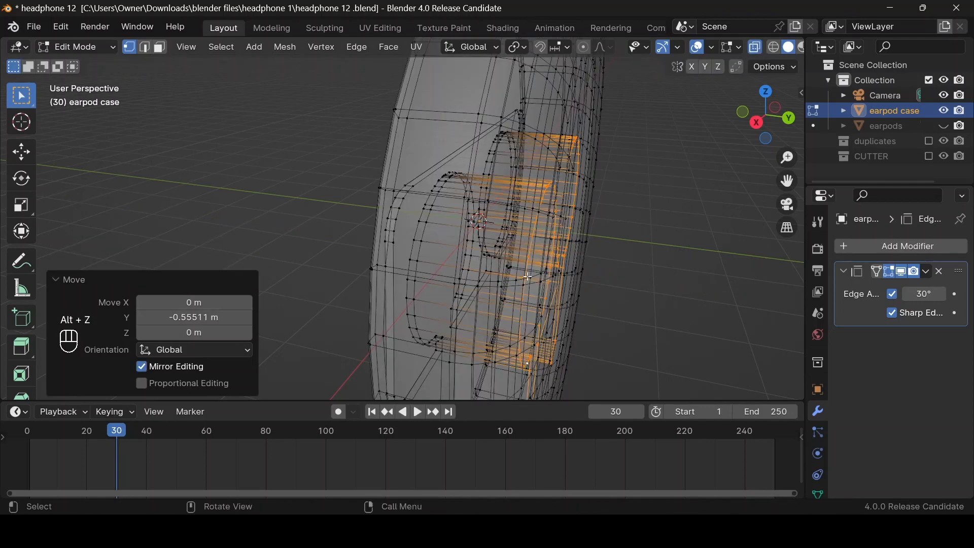
pyautogui.hotkey('alt', 'z')
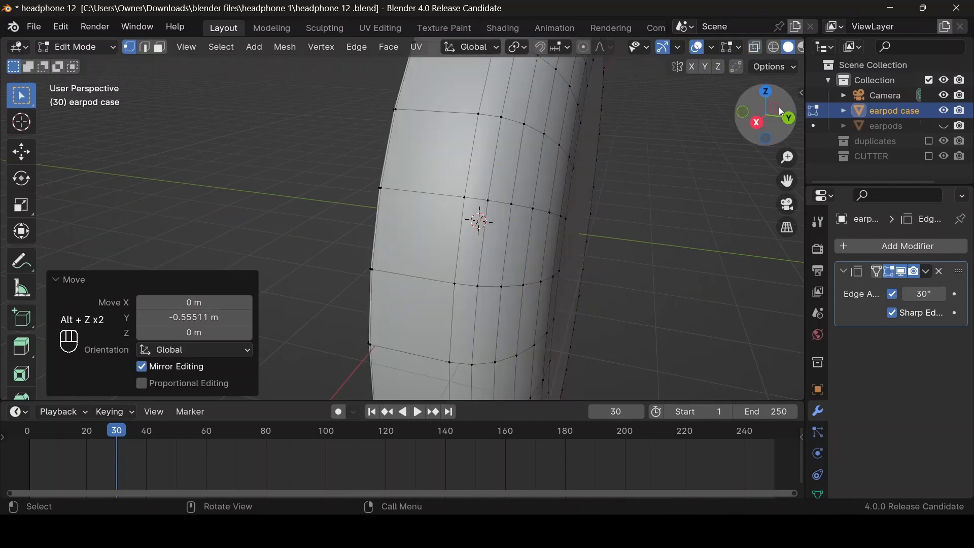
# Step: Return to Object Mode, unhide the earpods and check how they sit in the deepened hollows
pyautogui.moveTo(768, 123); pyautogui.dragTo(728, 156)
pyautogui.press('Tab')
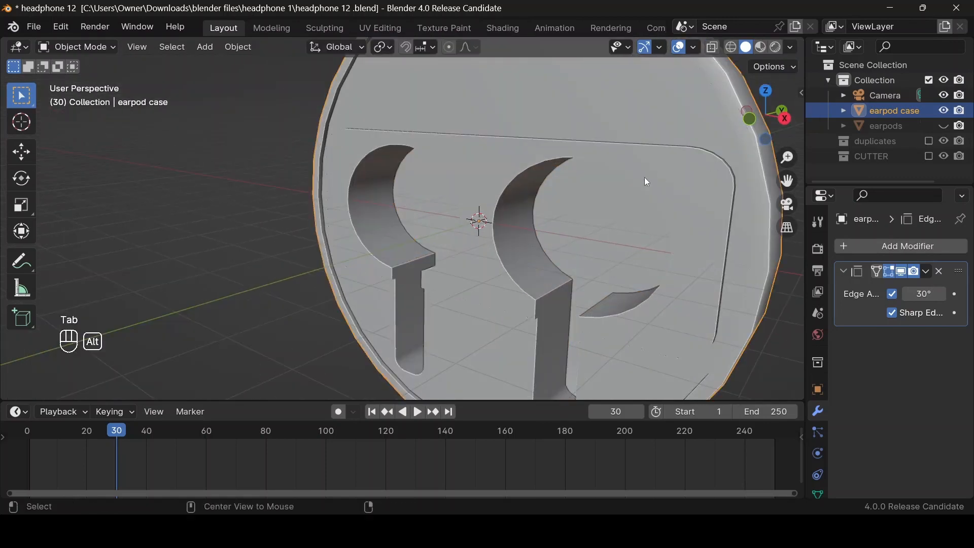
pyautogui.hotkey('alt', 'h')
pyautogui.scroll(-4, 628, 232)
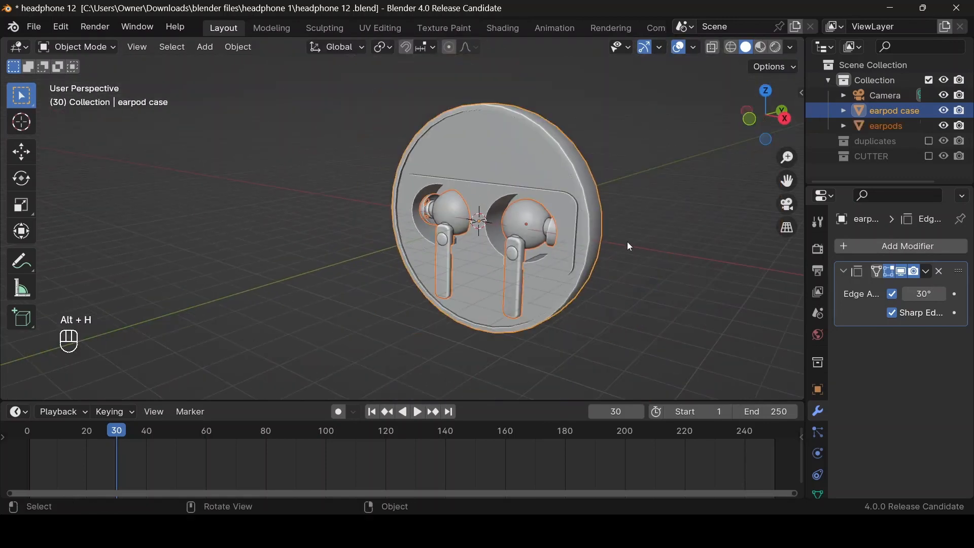
pyautogui.click(627, 242)
pyautogui.scroll(2, 530, 236)
pyautogui.click(589, 160)
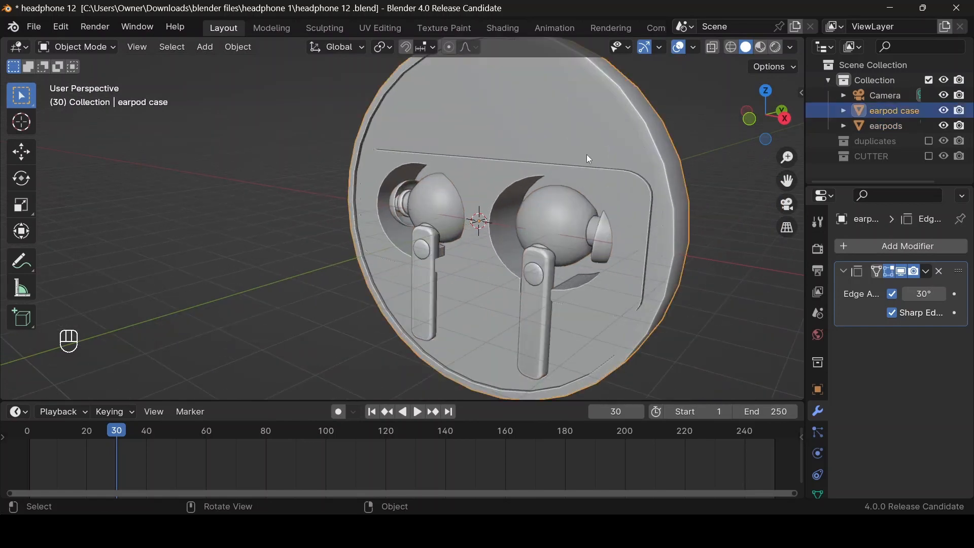
pyautogui.click(549, 242)
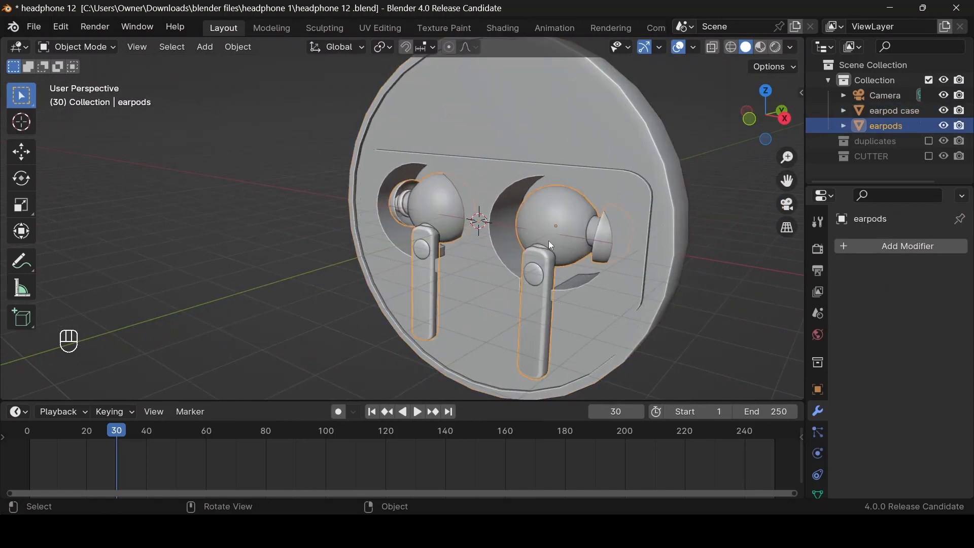
pyautogui.click(546, 164)
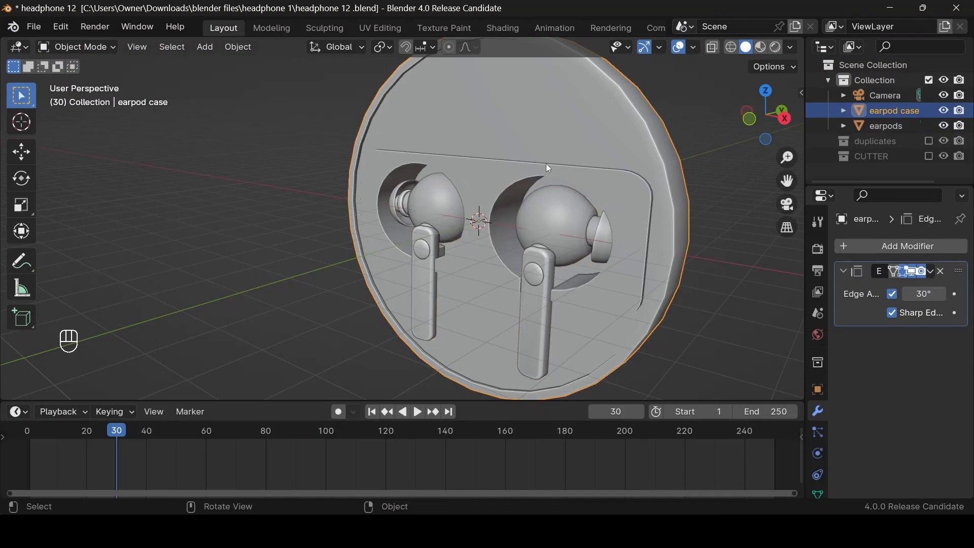
# Step: Duplicate the inner edge loop of the case's front rim in place and separate the copy into its own object
pyautogui.press('Tab')
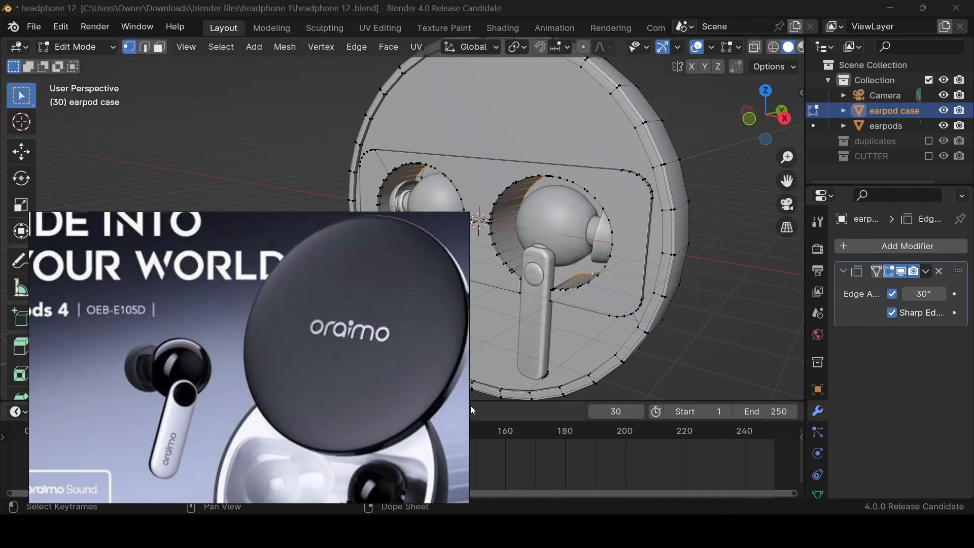
pyautogui.click(668, 278)
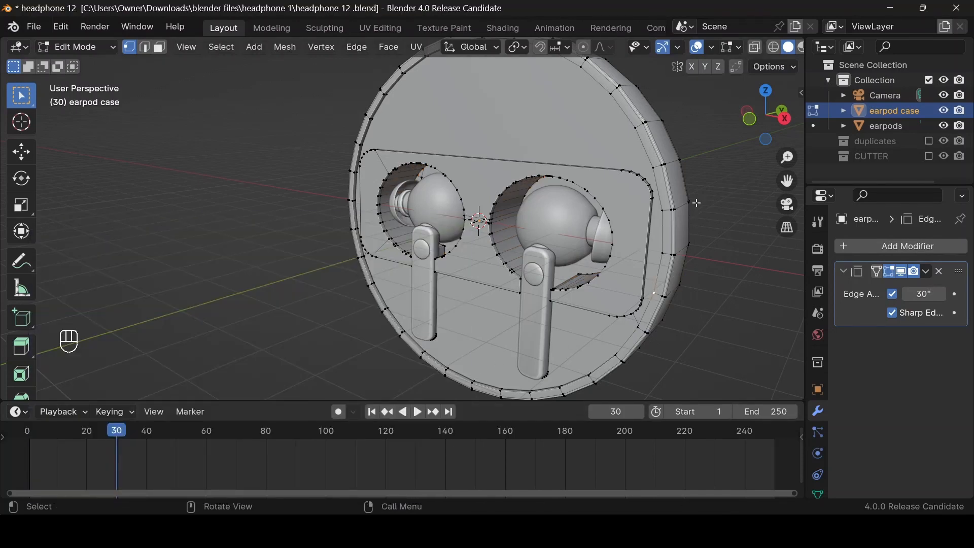
pyautogui.moveTo(742, 126); pyautogui.dragTo(659, 257)
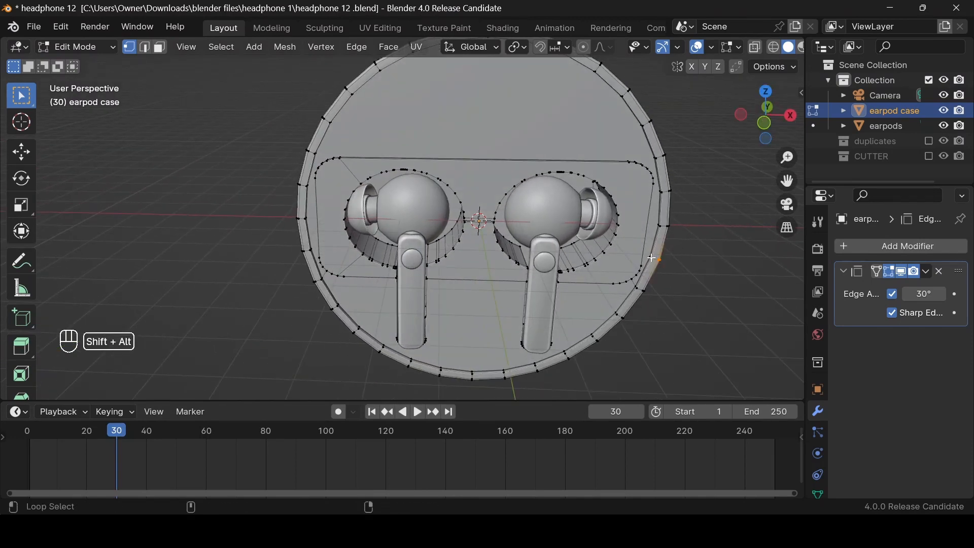
pyautogui.keyDown('alt'); pyautogui.keyDown('shift'); pyautogui.click(651, 261); pyautogui.keyUp('shift'); pyautogui.keyUp('alt')
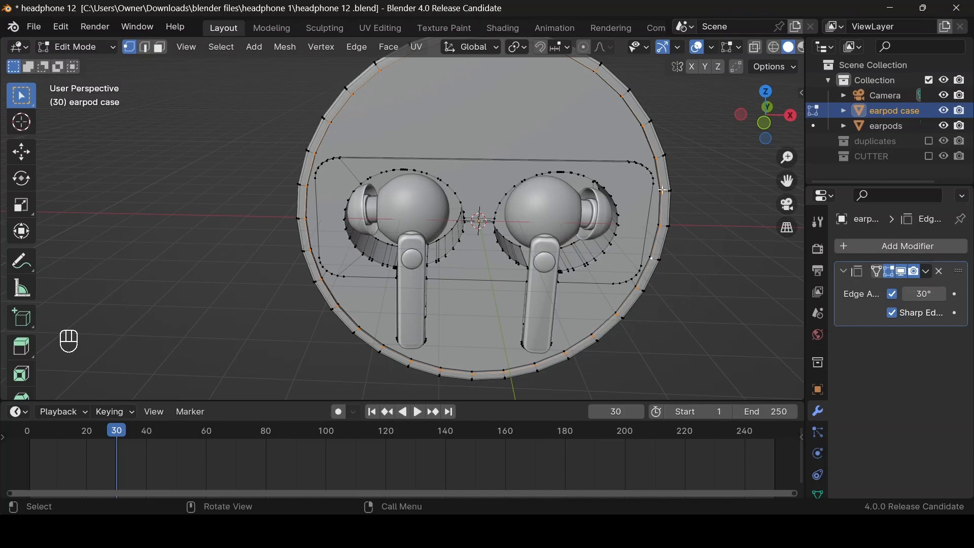
pyautogui.moveTo(772, 117)
pyautogui.mouseDown()
pyautogui.moveTo(730, 124)
pyautogui.moveTo(768, 129)
pyautogui.mouseUp()
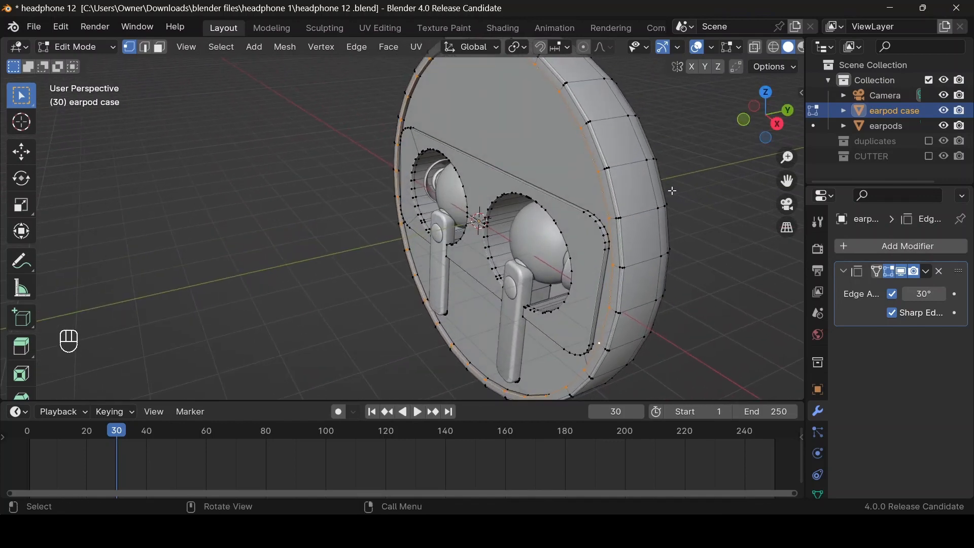
pyautogui.hotkey('shift', 'd')
pyautogui.rightClick(672, 191)
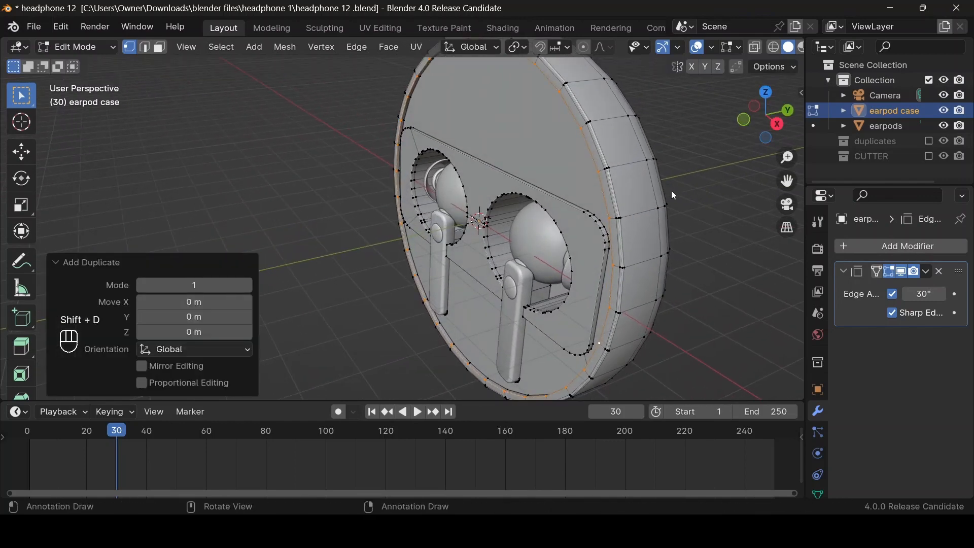
pyautogui.press('p')
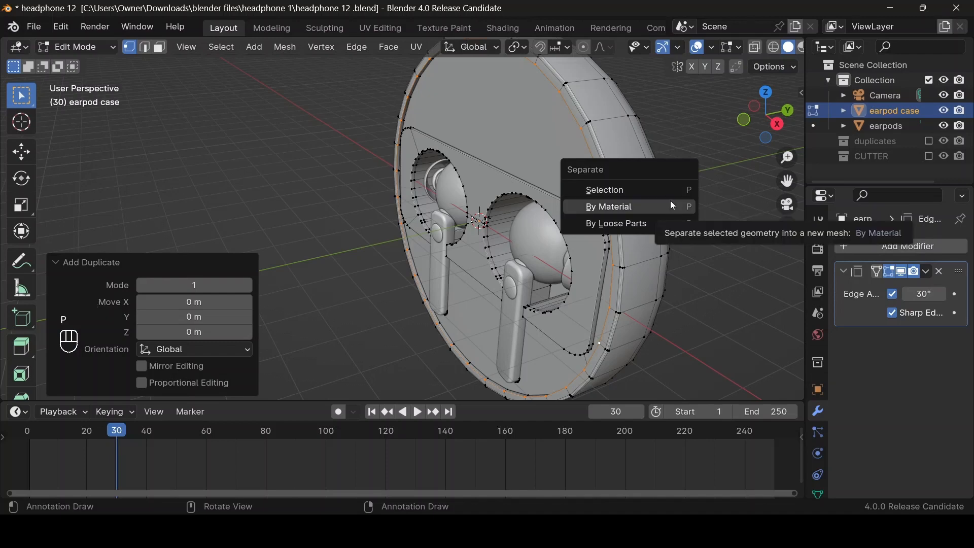
pyautogui.click(669, 192)
pyautogui.press('Tab')
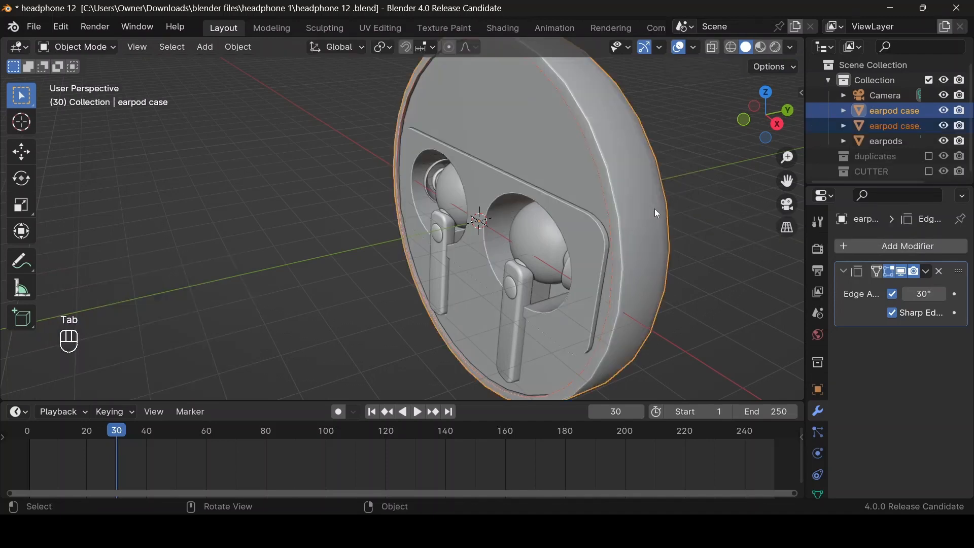
# Step: Select only the separated rim loop and scale it up uniformly by 1.04 in front view to match the case's outer edge
pyautogui.click(610, 282)
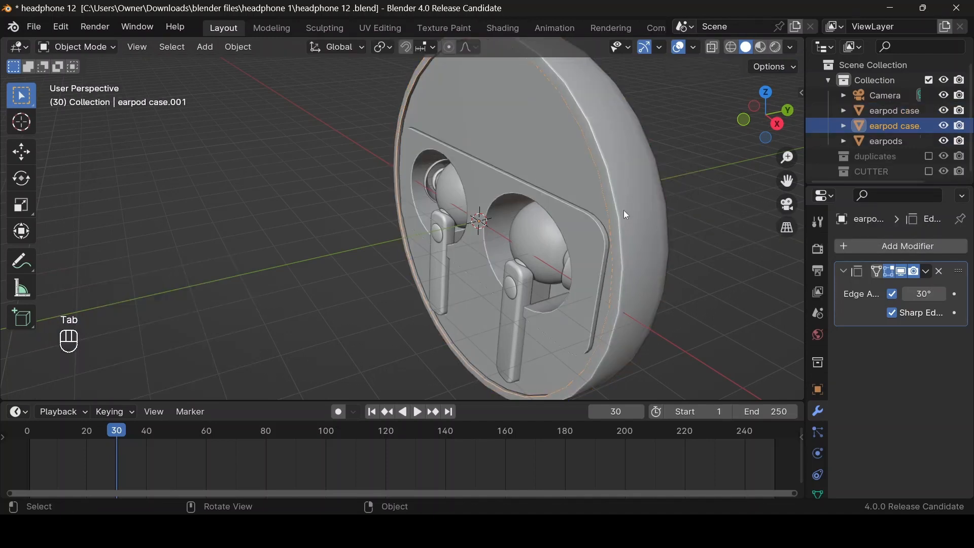
pyautogui.moveTo(624, 215); pyautogui.dragTo(684, 318, button='middle')
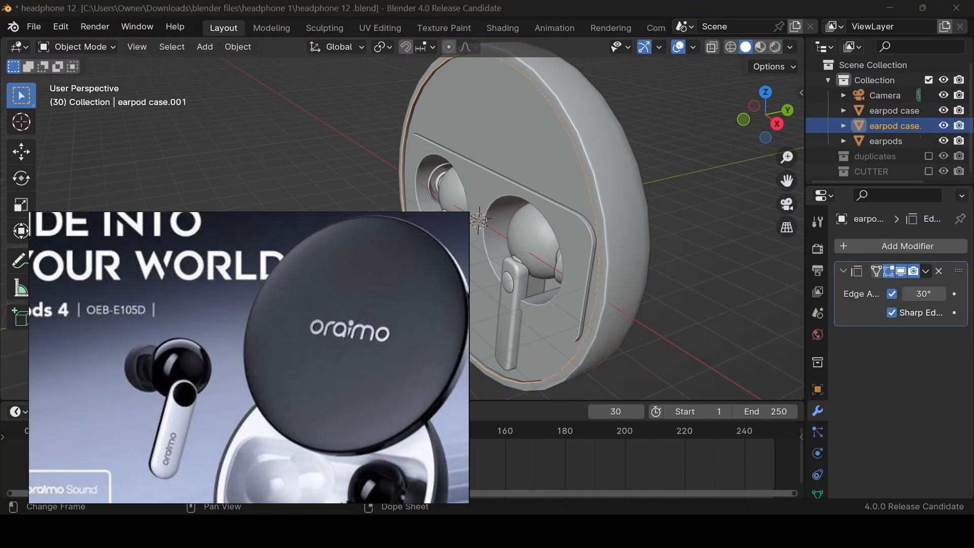
pyautogui.click(745, 124)
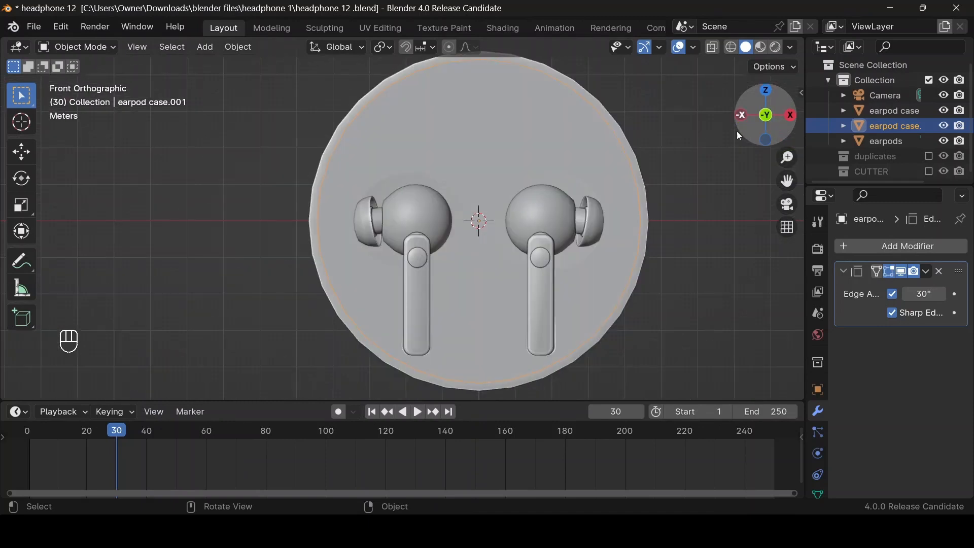
pyautogui.press('s')
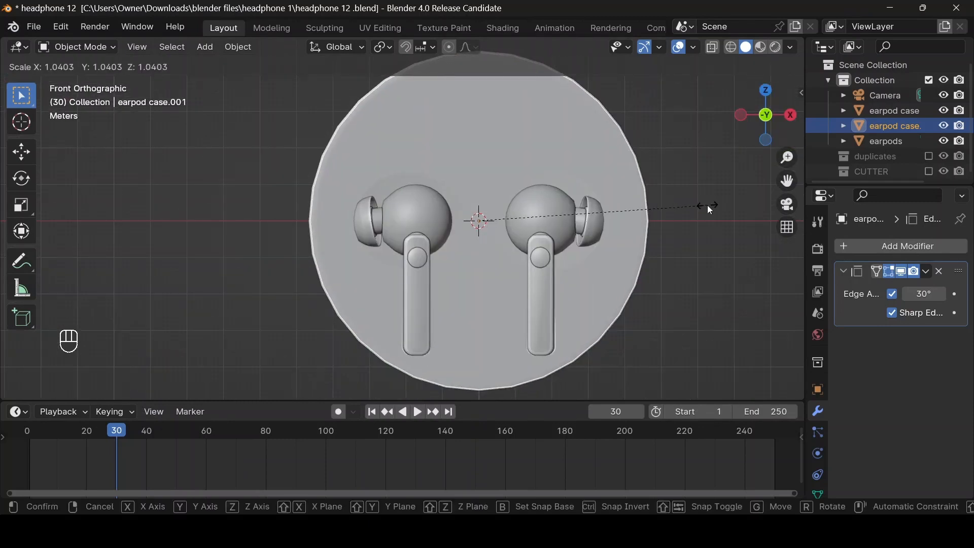
pyautogui.click(708, 206)
pyautogui.moveTo(759, 120); pyautogui.dragTo(681, 148)
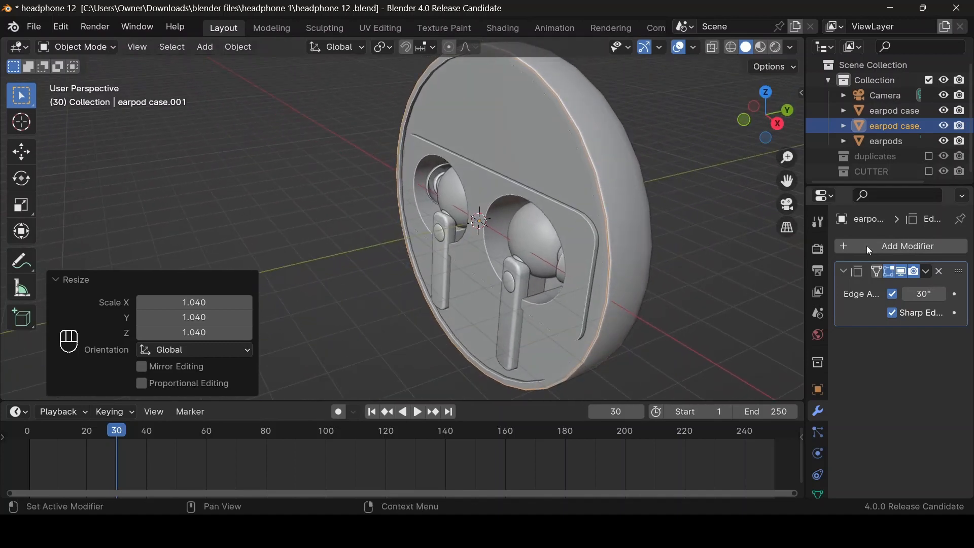
# Step: Remove the Edge Split modifier from the separated loop and fill the whole loop with a single face
pyautogui.click(939, 271)
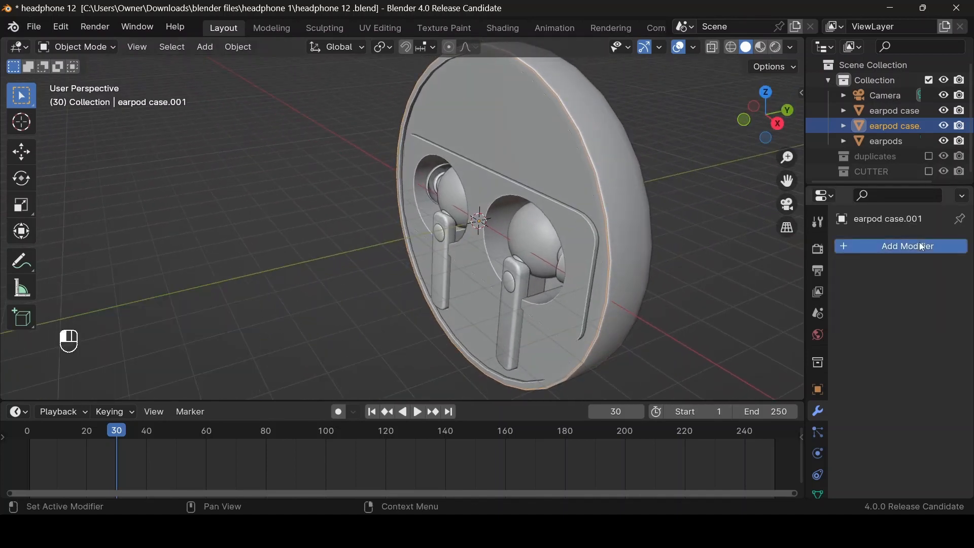
pyautogui.click(921, 245)
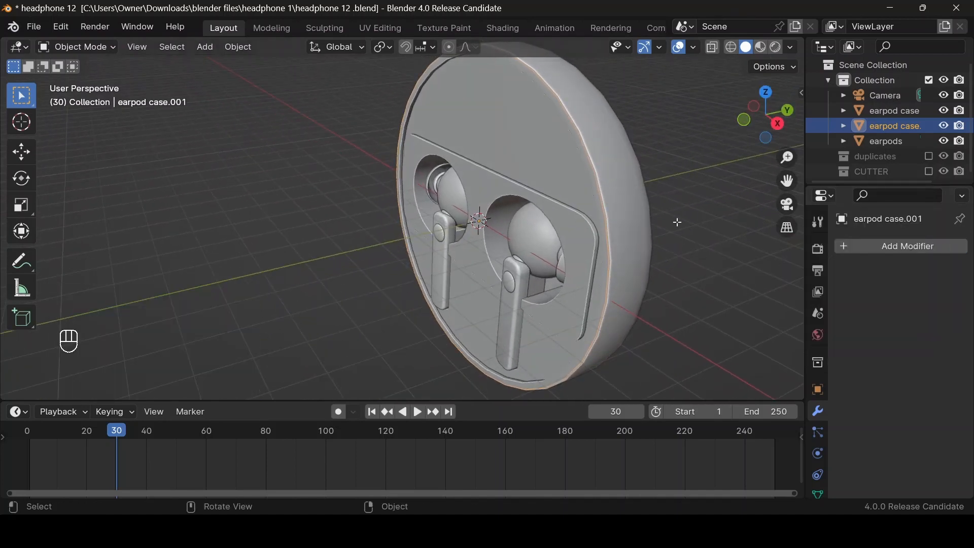
pyautogui.press('Tab')
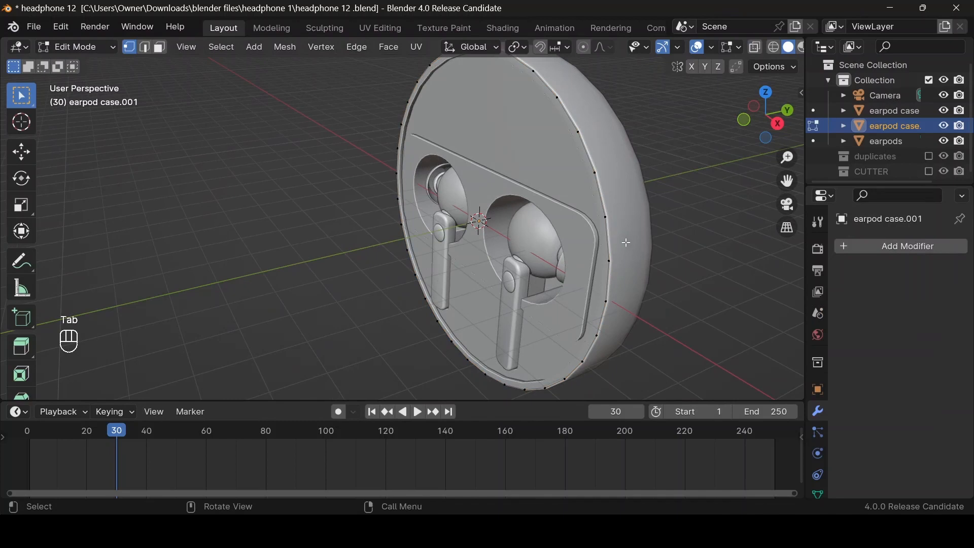
pyautogui.press('a')
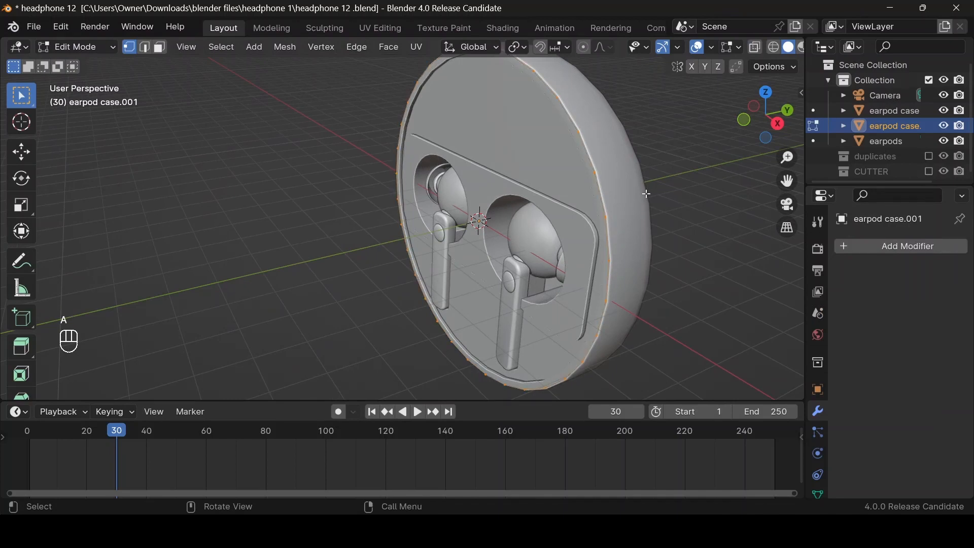
pyautogui.press('f')
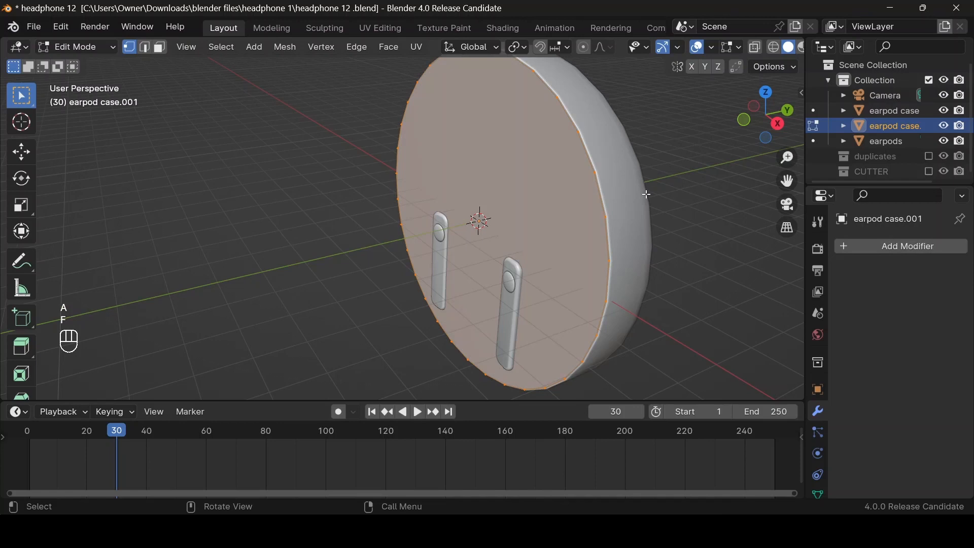
pyautogui.press('Tab')
# Step: Add a Solidify modifier to the filled lid disc and set its thickness to -0.14 m
pyautogui.click(896, 249)
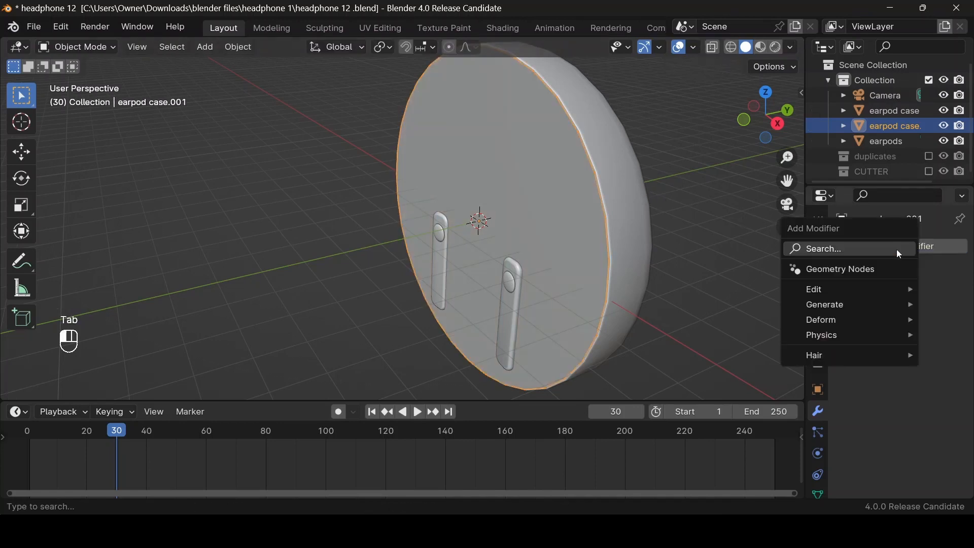
pyautogui.write('so')
pyautogui.press('Return')
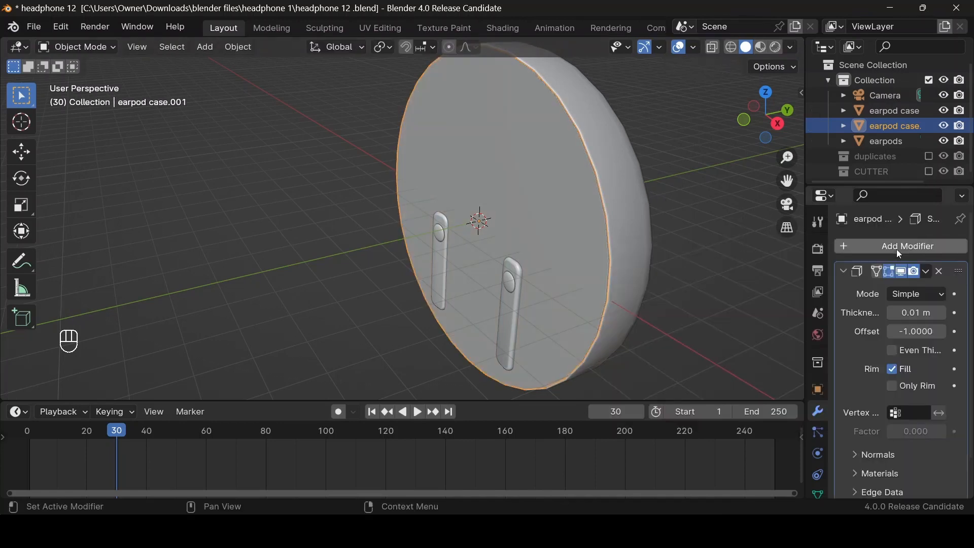
pyautogui.moveTo(915, 313)
pyautogui.mouseDown()
pyautogui.moveTo(948, 312)
pyautogui.moveTo(905, 313)
pyautogui.moveTo(917, 312)
pyautogui.mouseUp()
pyautogui.press('Tab')
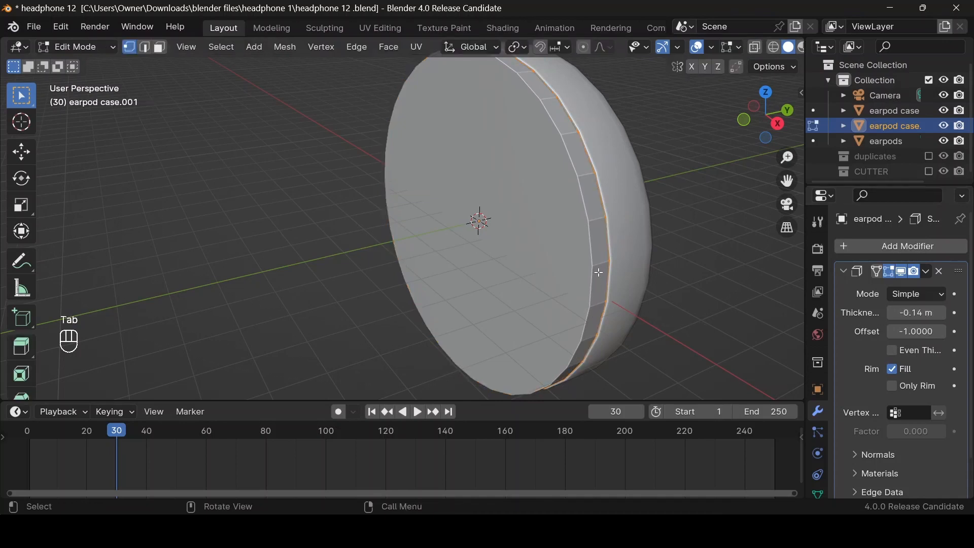
pyautogui.press('Tab')
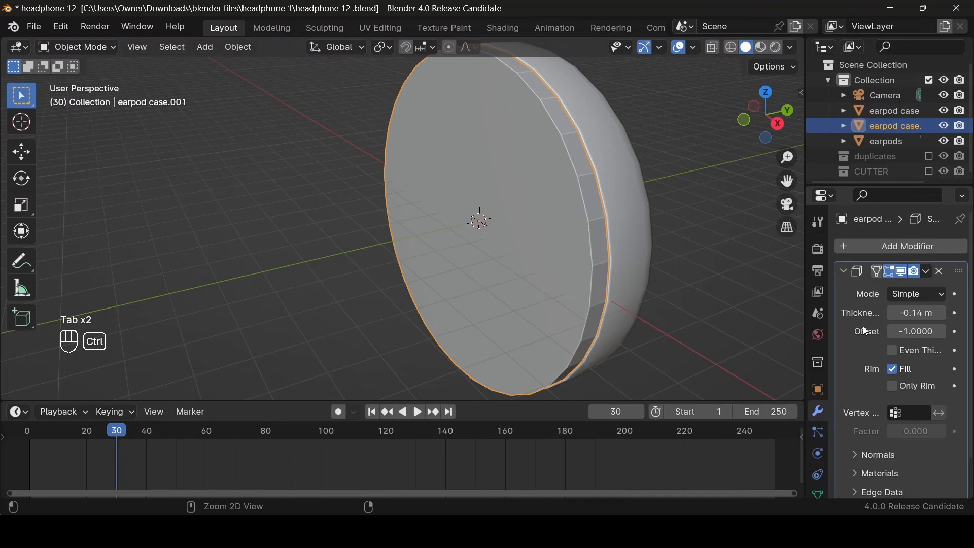
# Step: Apply the Solidify modifier on the front case lid and add two loop cuts around its rim
pyautogui.hotkey('ctrl', 'a')
pyautogui.press('Tab')
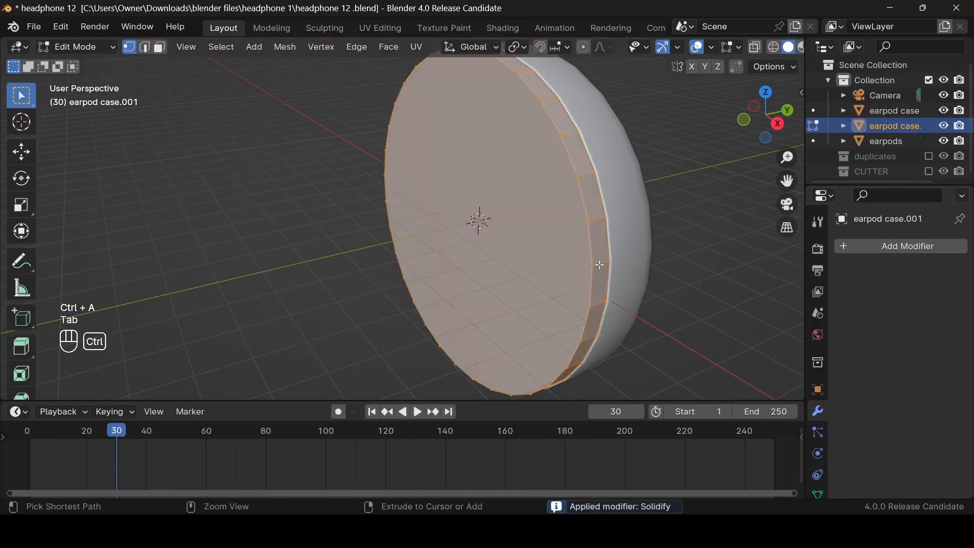
pyautogui.hotkey('ctrl', 'r')
pyautogui.scroll(2, 600, 265)
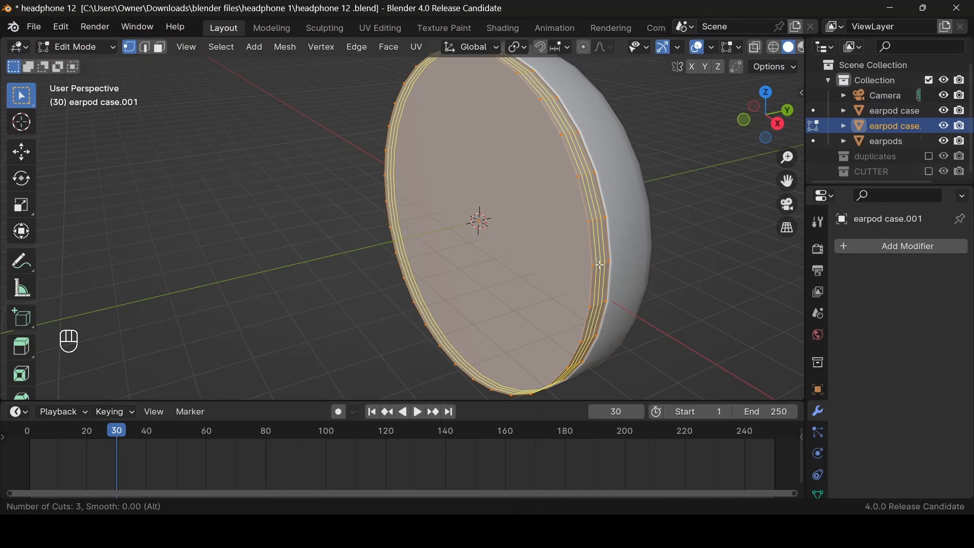
pyautogui.scroll(-1, 600, 265)
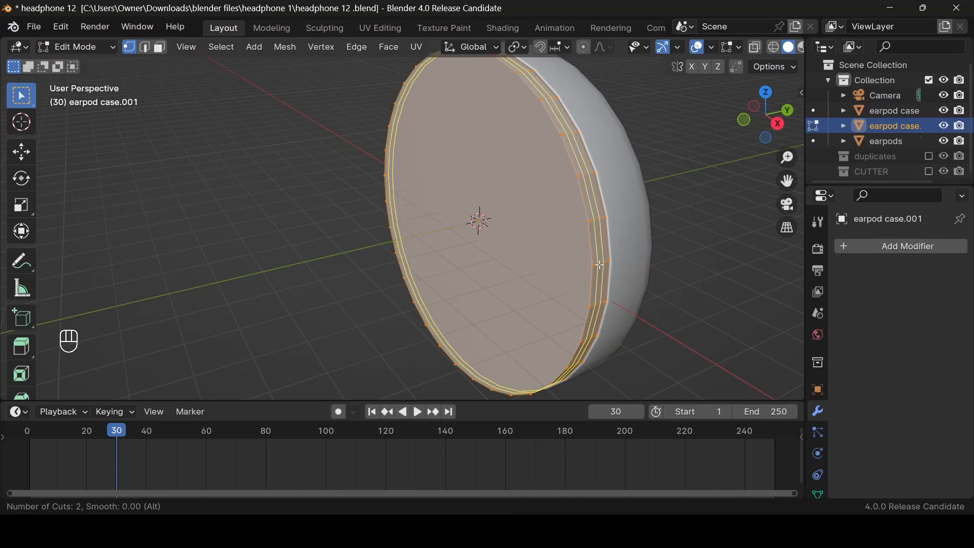
pyautogui.click(600, 265)
pyautogui.press('Tab')
pyautogui.press('Tab')
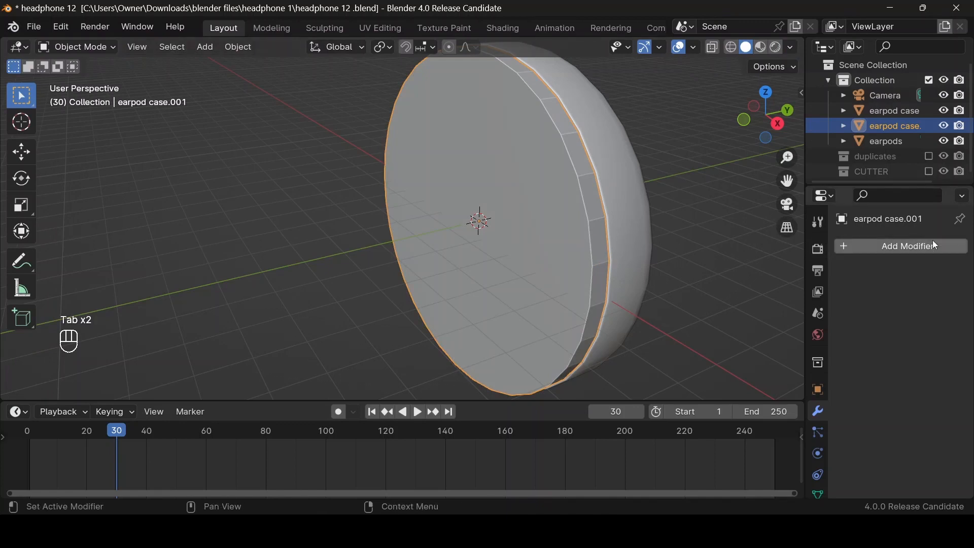
# Step: Shade the front case lid with Auto Smooth at 30°
pyautogui.rightClick(684, 248)
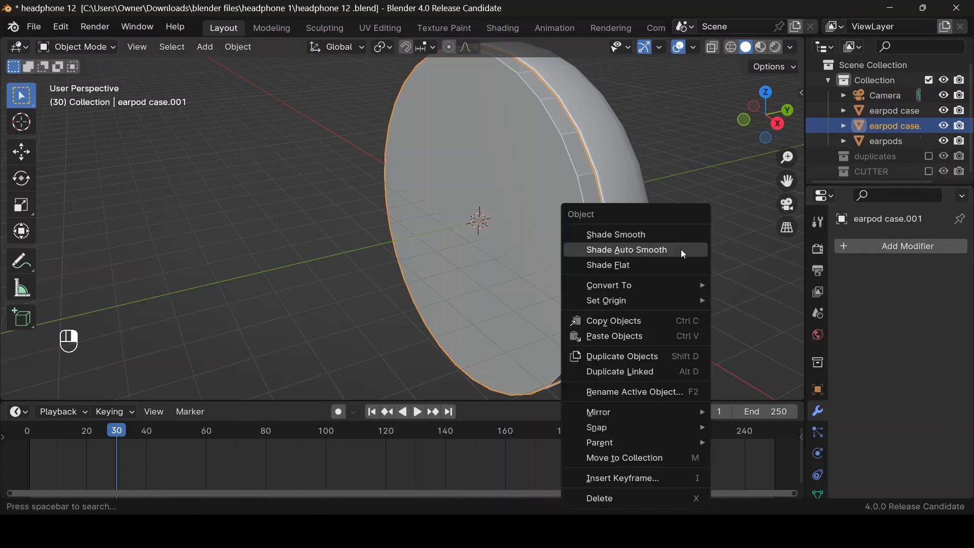
pyautogui.click(682, 250)
pyautogui.moveTo(766, 116); pyautogui.dragTo(683, 158)
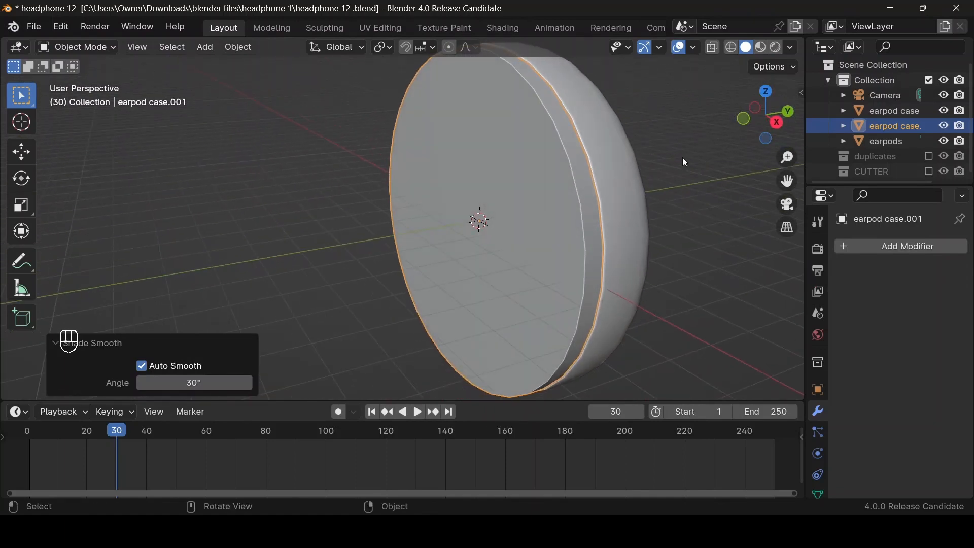
# Step: Try moving the front case lid up along the Z axis in front view, and undo the move
pyautogui.click(744, 120)
pyautogui.scroll(-2, 576, 236)
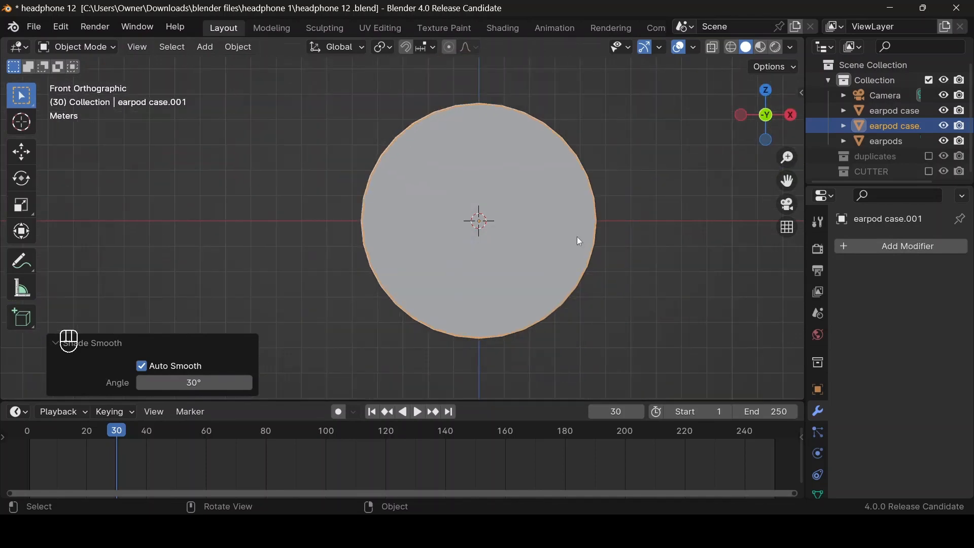
pyautogui.press('g')
pyautogui.press('z')
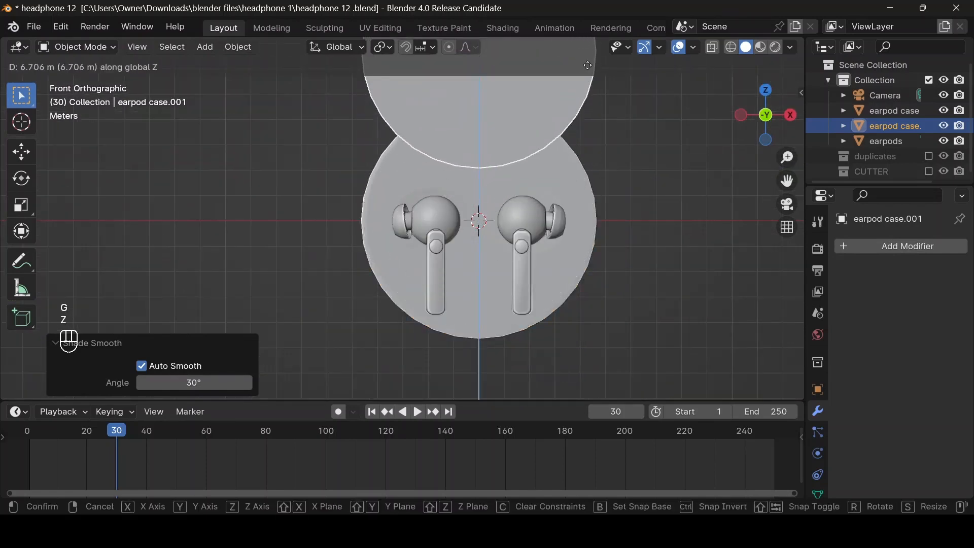
pyautogui.click(707, 106)
pyautogui.moveTo(751, 109); pyautogui.dragTo(728, 114)
pyautogui.hotkey('ctrl', 'z')
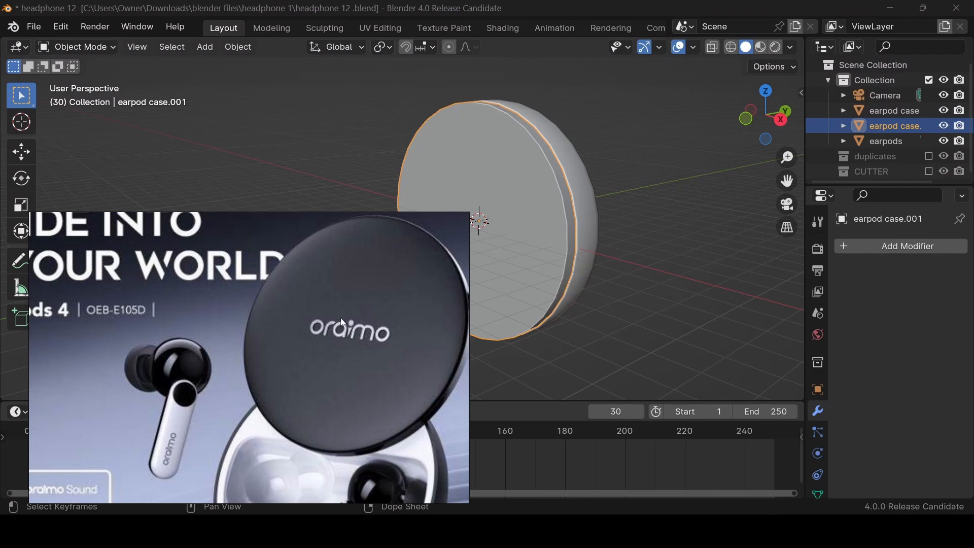
# Step: Add a text object with a 1 m radius at the centre of the case in front view
pyautogui.click(748, 118)
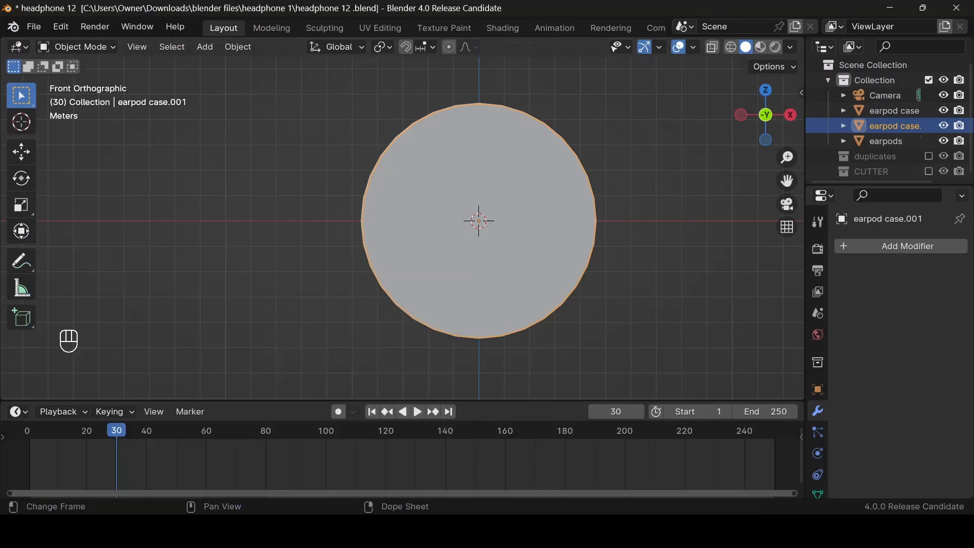
pyautogui.hotkey('shift', 'a')
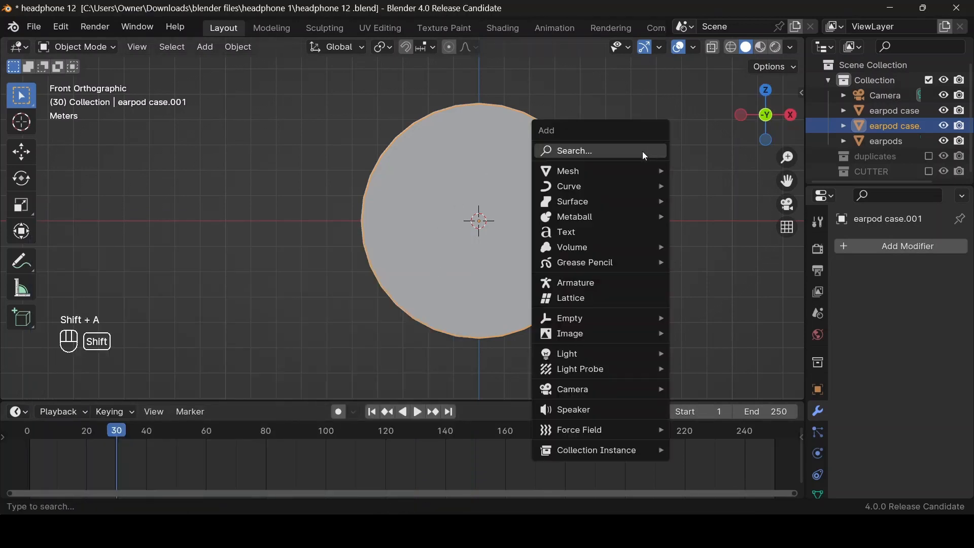
pyautogui.write('TE')
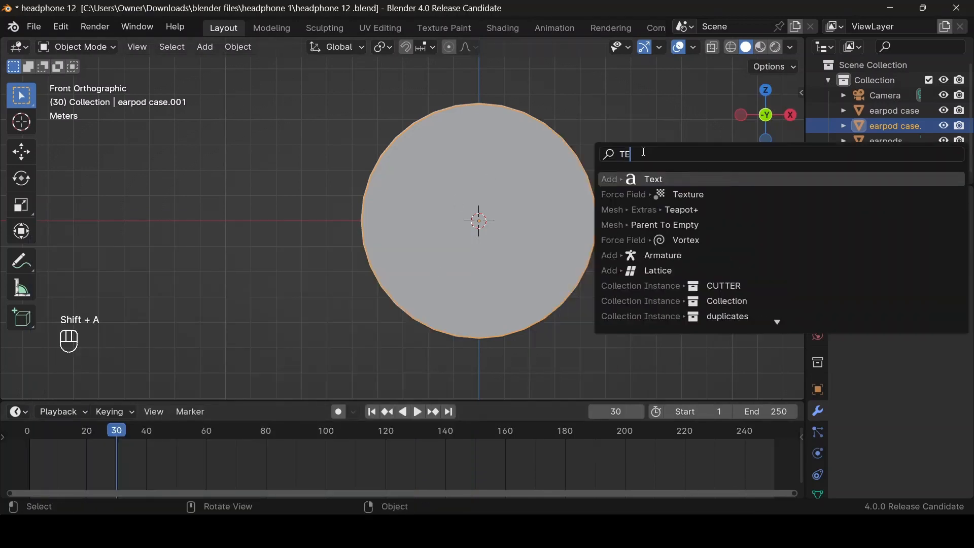
pyautogui.press('Return')
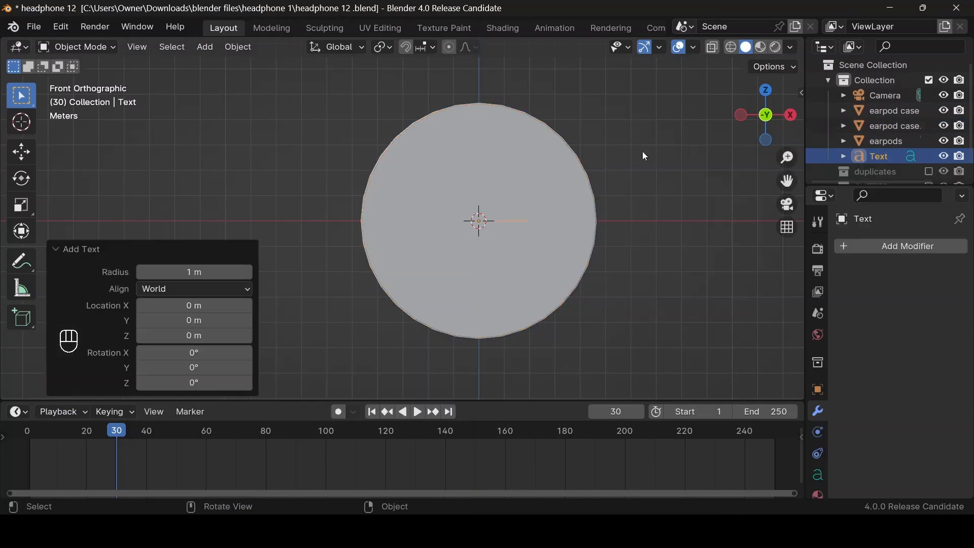
# Step: Rotate the text object 90° about the X axis so it stands upright
pyautogui.moveTo(741, 133); pyautogui.dragTo(612, 178)
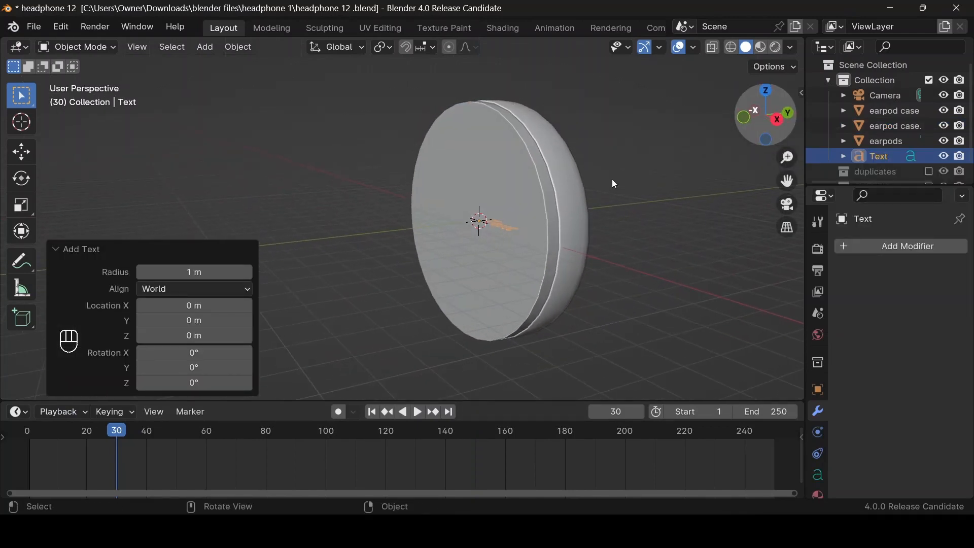
pyautogui.scroll(3, 580, 212)
pyautogui.write('rx')
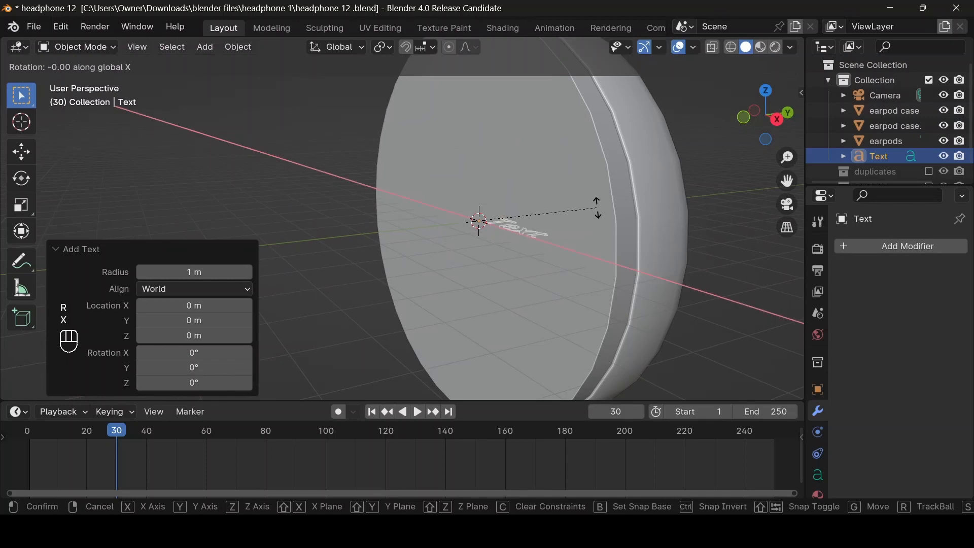
pyautogui.write('90')
pyautogui.click(596, 207)
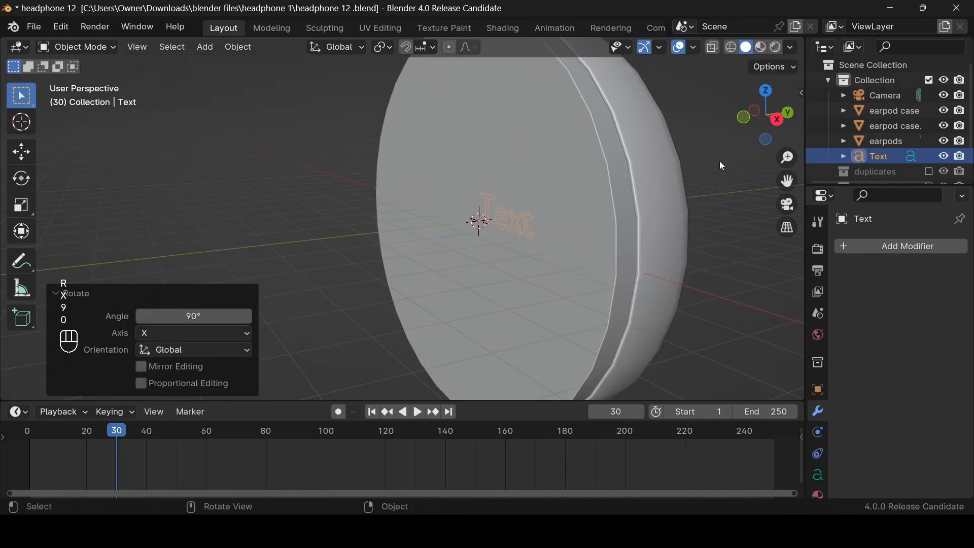
# Step: Align the text with the front case lid on the X axis using Align Objects, by centers and relative to the active object
pyautogui.click(752, 109)
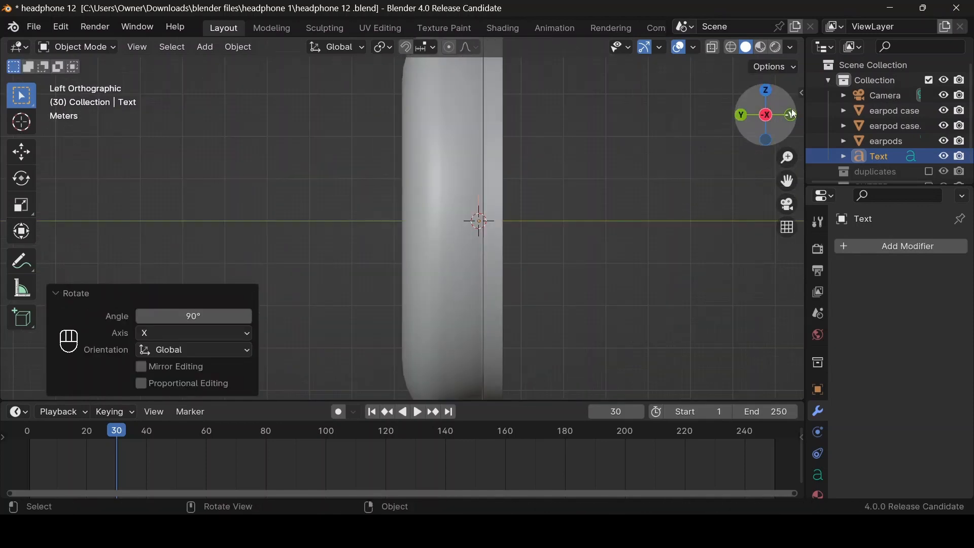
pyautogui.click(792, 115)
pyautogui.moveTo(772, 87); pyautogui.dragTo(622, 193)
pyautogui.click(617, 199)
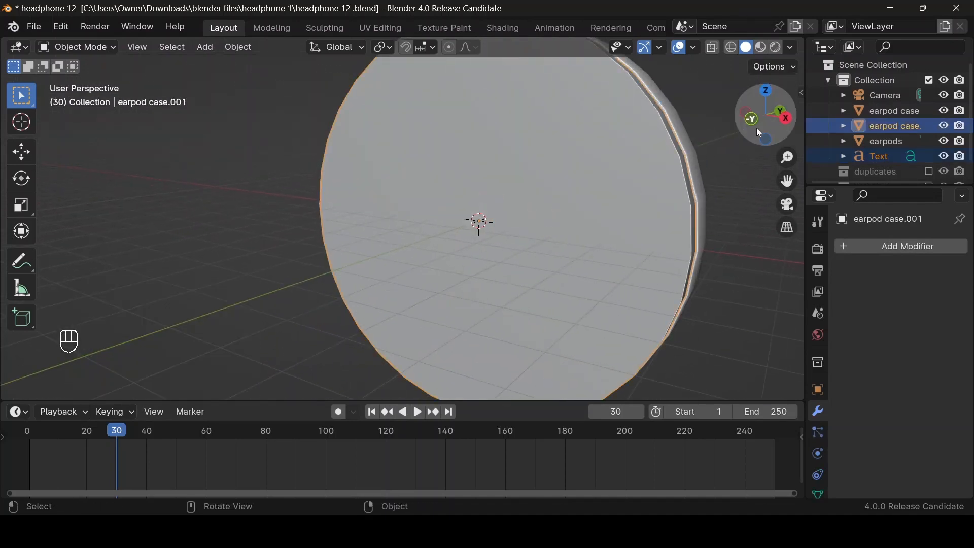
pyautogui.moveTo(746, 99); pyautogui.dragTo(668, 170)
pyautogui.rightClick(606, 207)
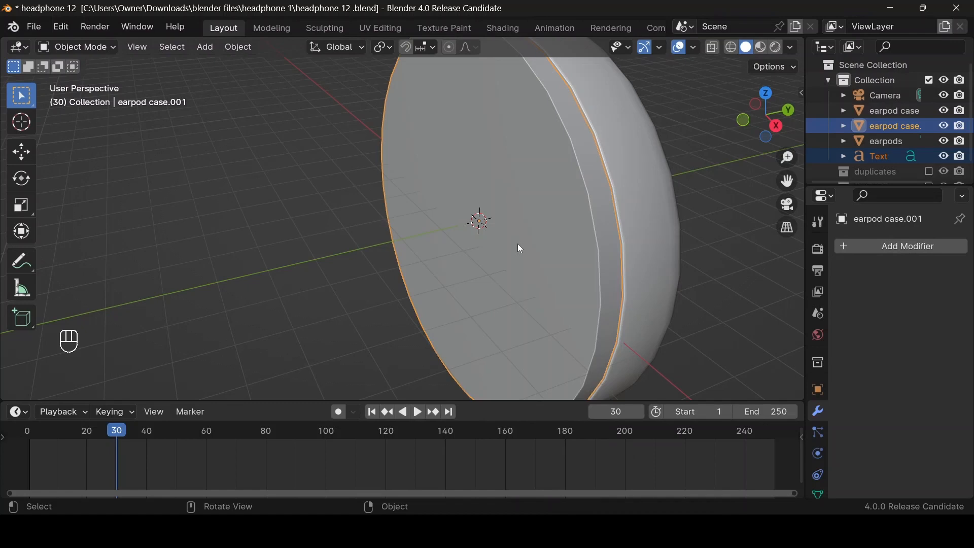
pyautogui.press('F3')
pyautogui.write('ALI')
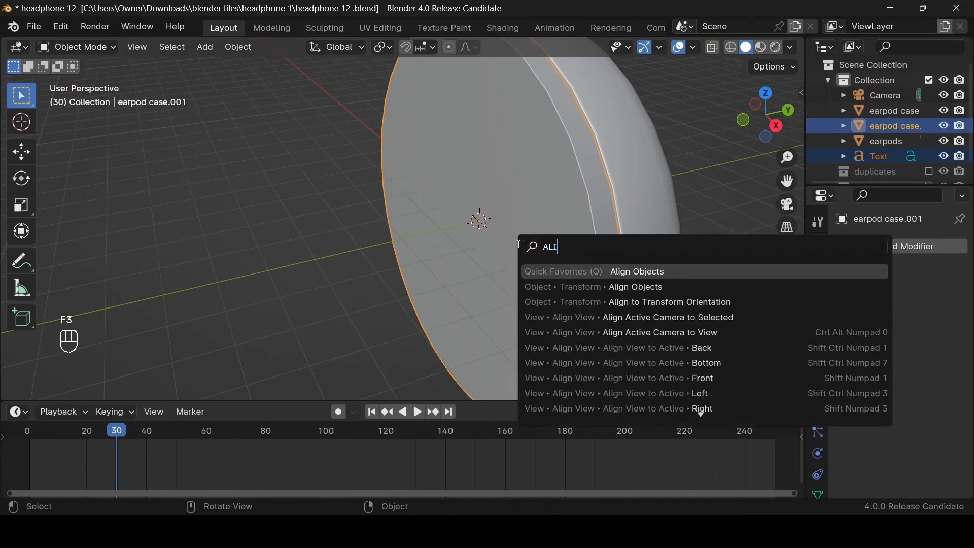
pyautogui.press('Return')
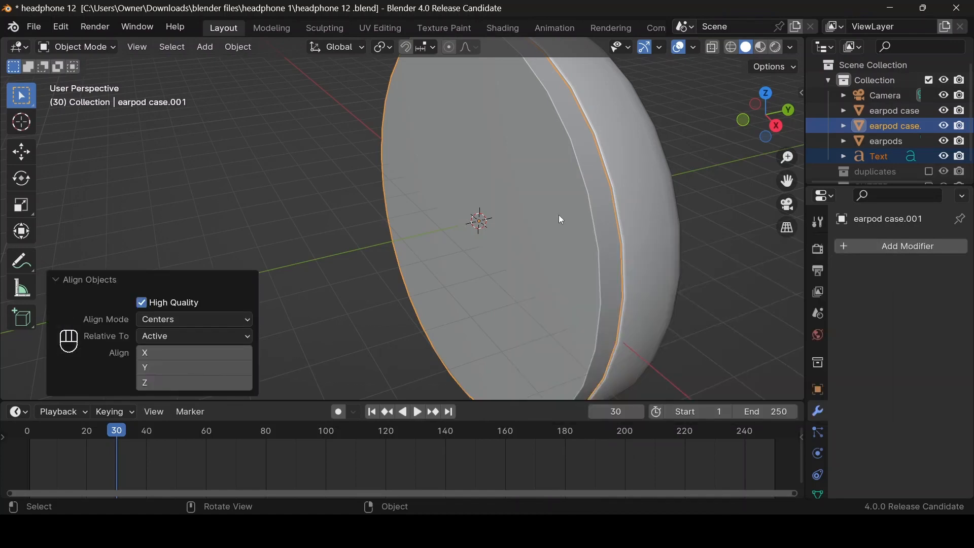
pyautogui.hotkey('alt', 'z')
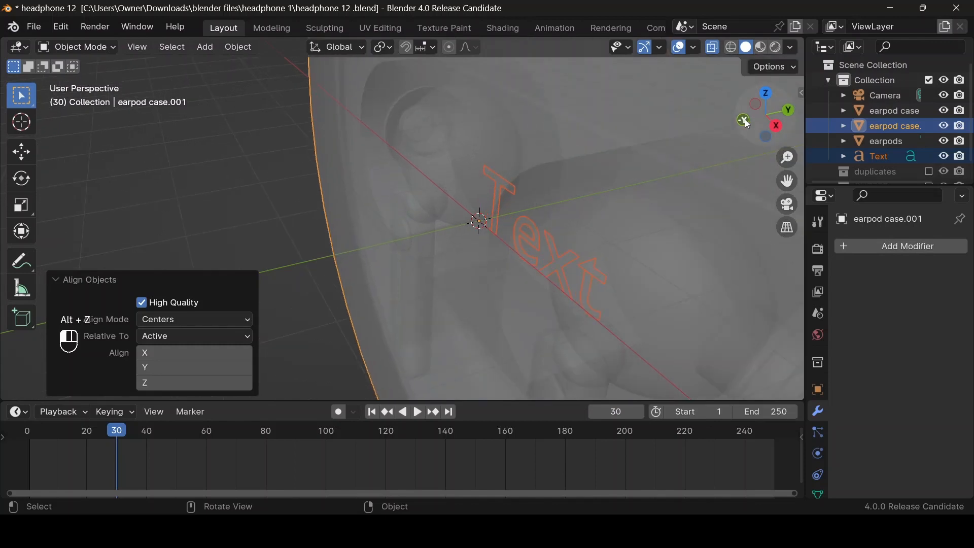
pyautogui.click(744, 119)
pyautogui.click(210, 350)
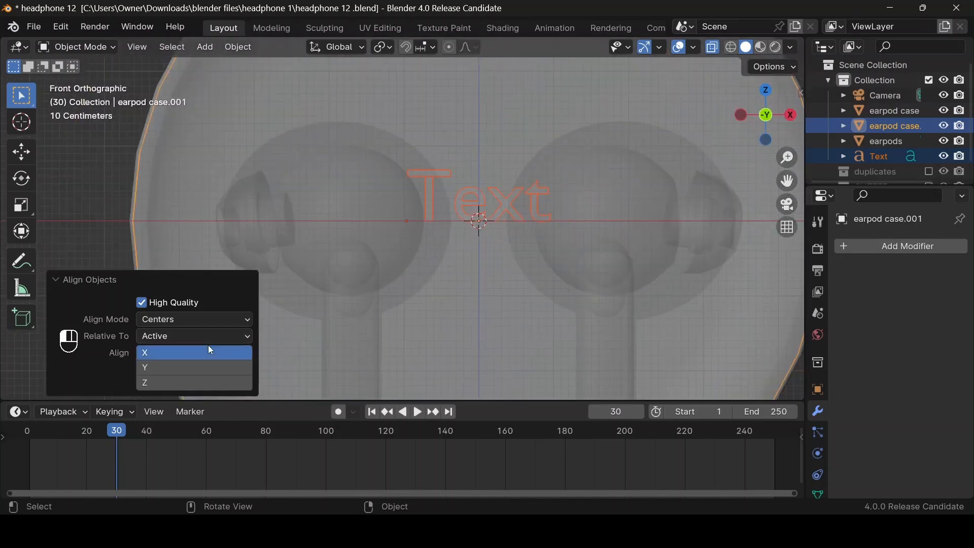
pyautogui.hotkey('alt', 'z')
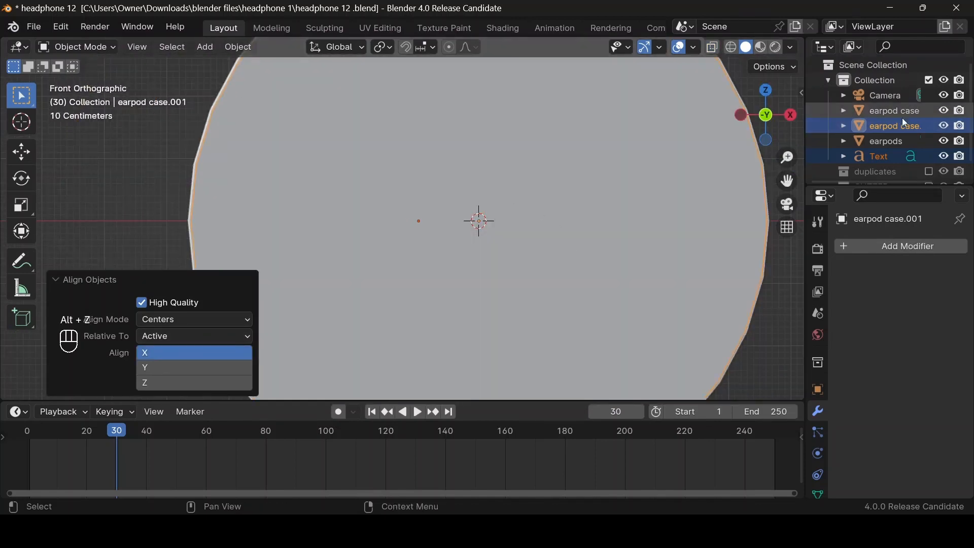
# Step: Select only the text object and delete all of its default characters in Edit Mode
pyautogui.click(878, 156)
pyautogui.moveTo(736, 118); pyautogui.dragTo(642, 173)
pyautogui.press('Tab')
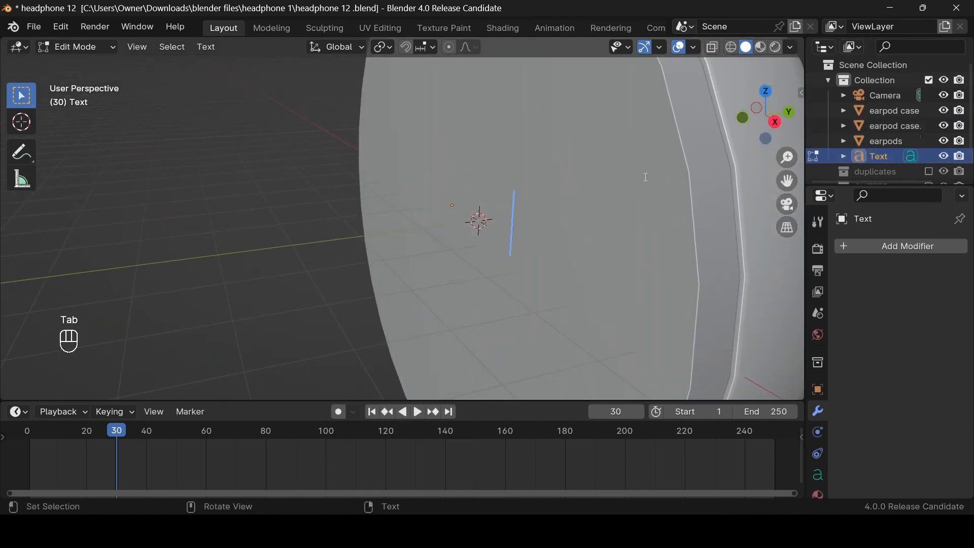
pyautogui.press('BackSpace')
pyautogui.press('BackSpace')
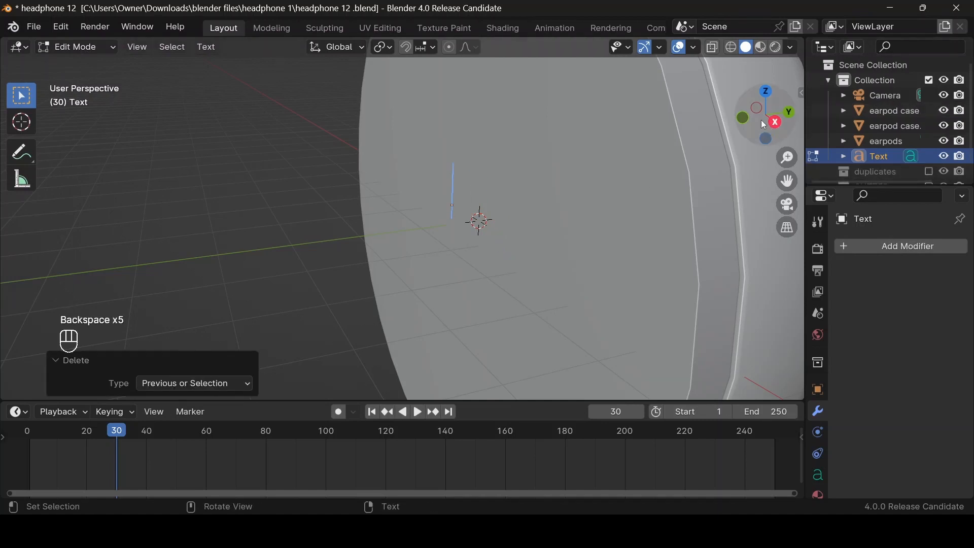
# Step: Try to enter a first name as the lid's logo text and correct its letters
pyautogui.moveTo(761, 120); pyautogui.dragTo(772, 121)
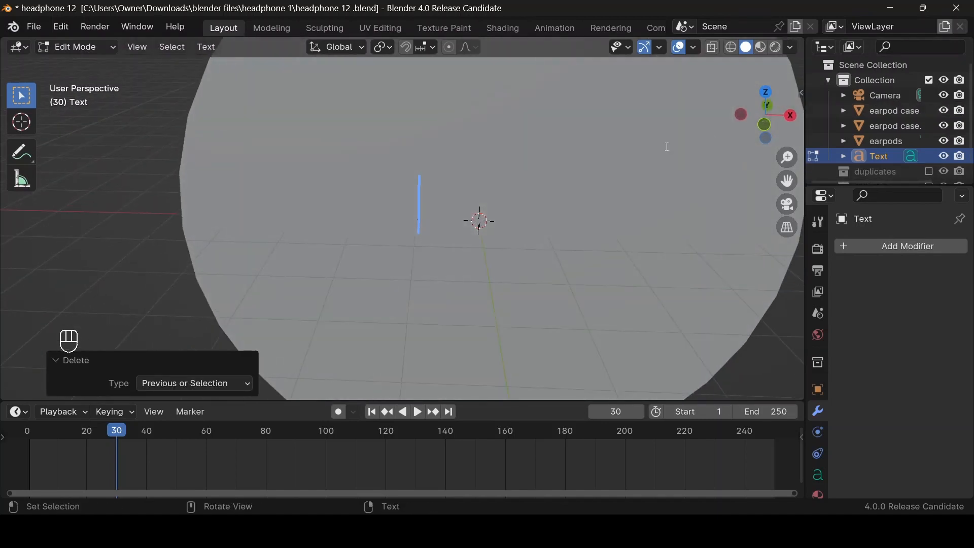
pyautogui.write('pete')
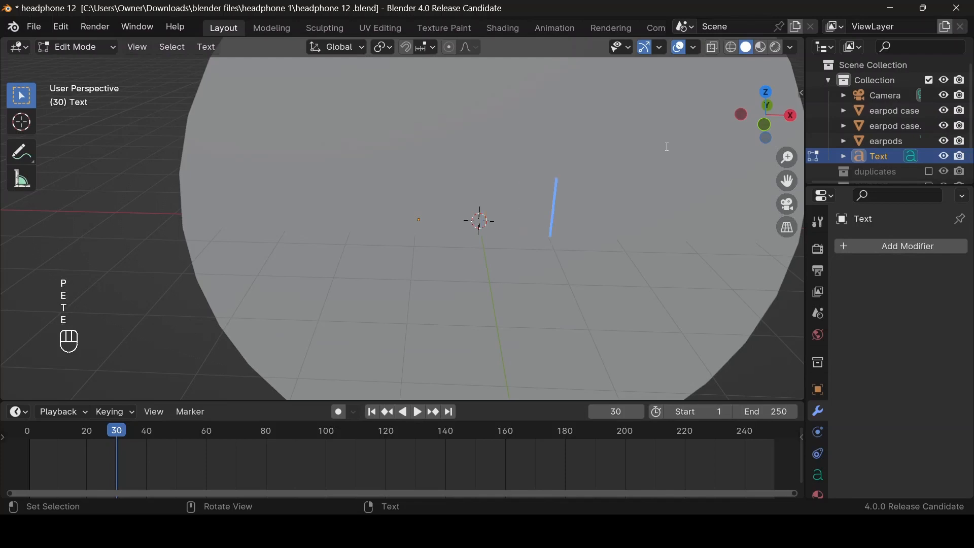
pyautogui.press('BackSpace')
pyautogui.press('BackSpace')
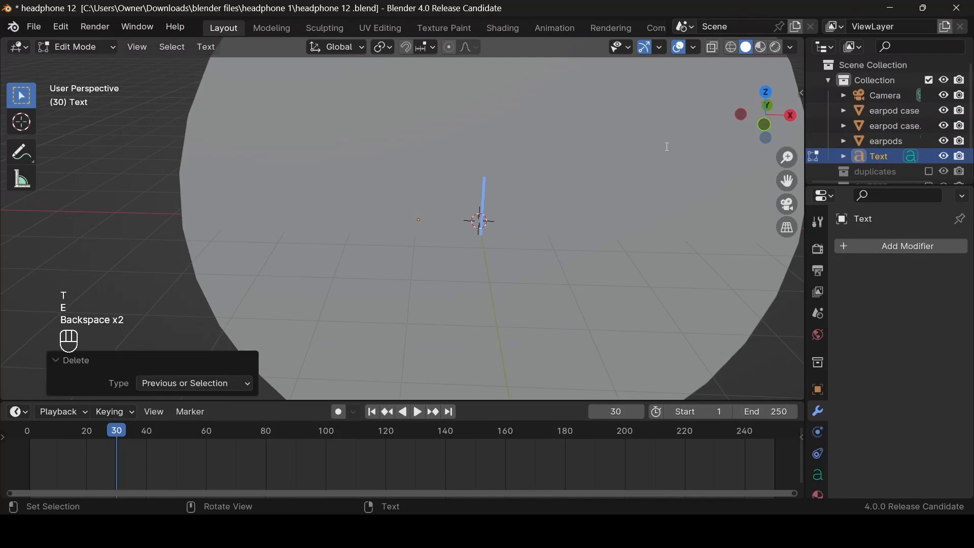
pyautogui.press('Tab')
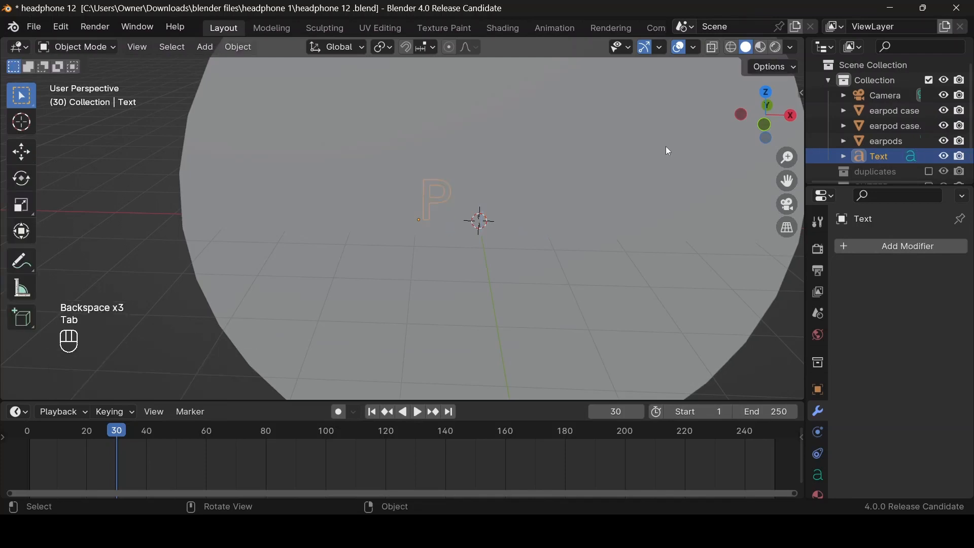
pyautogui.press('e')
pyautogui.press('t')
pyautogui.press('e')
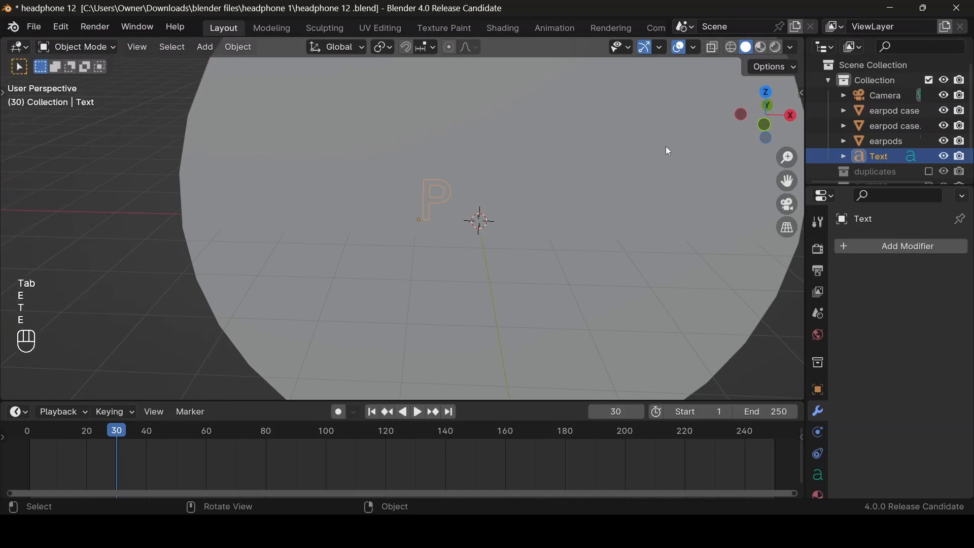
# Step: Clear the leftover letter from the text object and enter the first name with a capital initial
pyautogui.press('Tab')
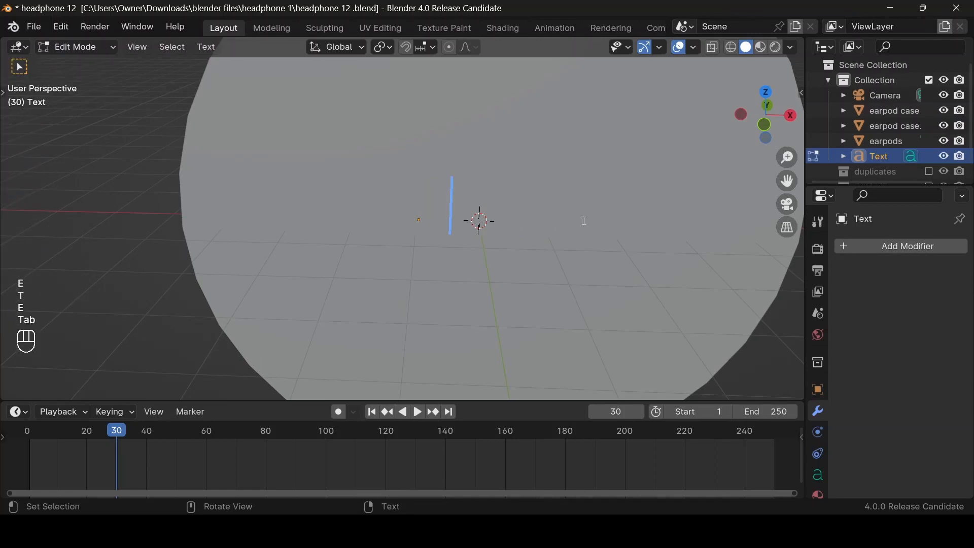
pyautogui.press('BackSpace')
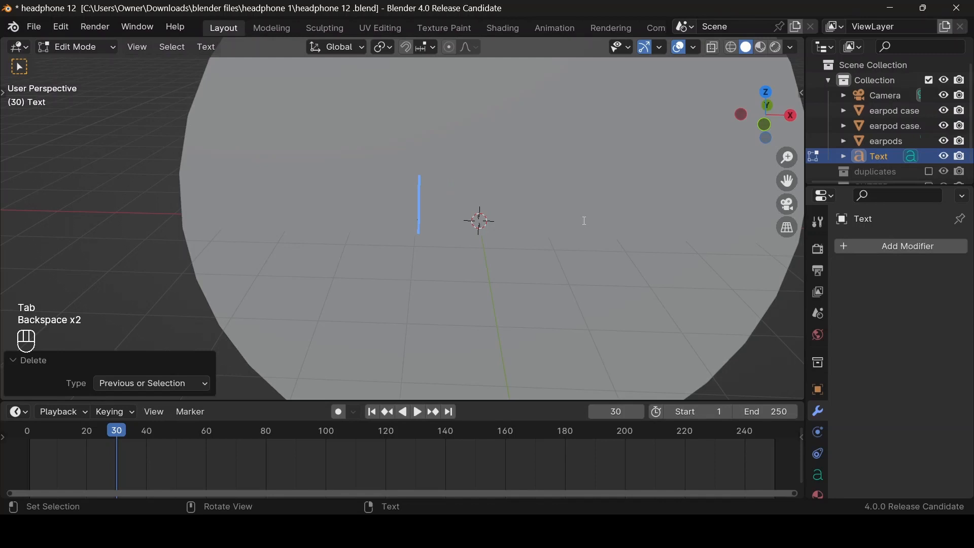
pyautogui.write('pete')
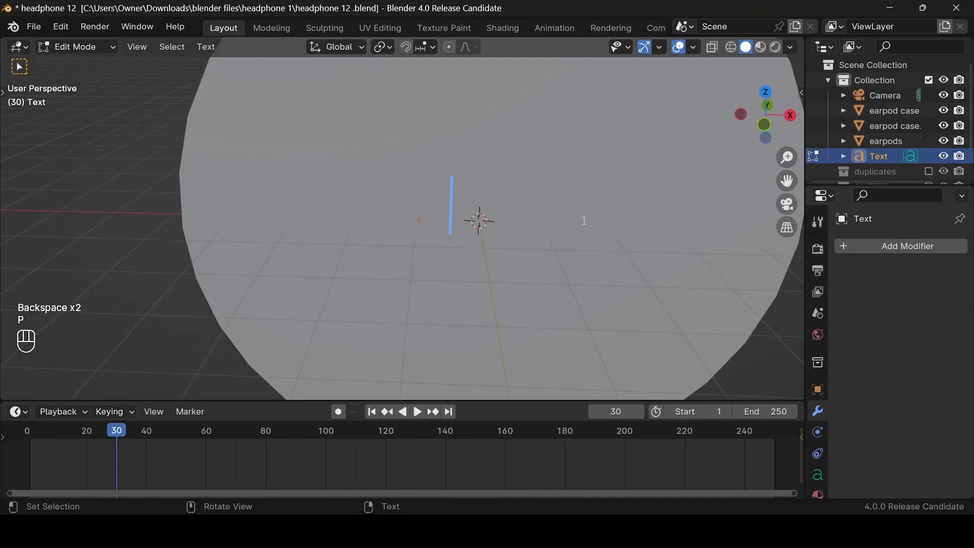
pyautogui.press('Tab')
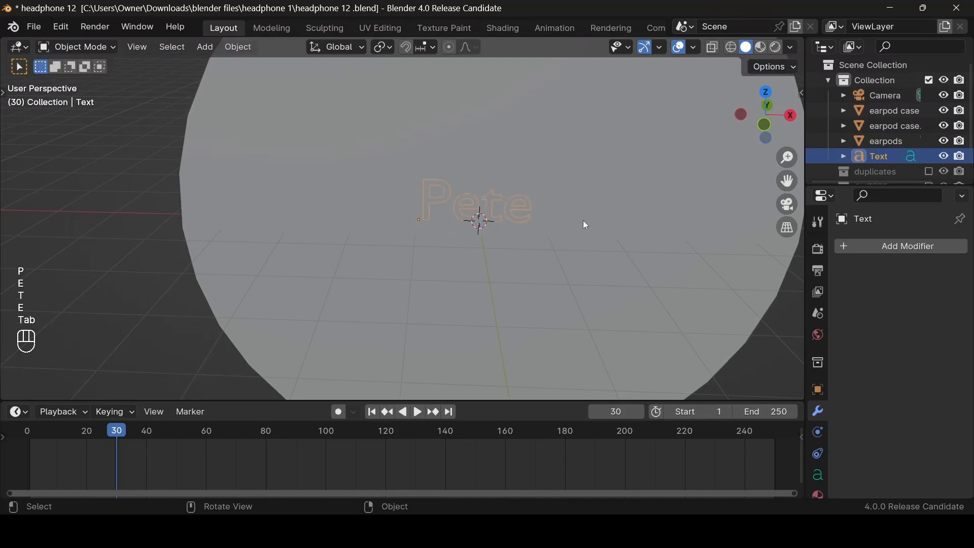
# Step: Scale the text object up uniformly on the front lid by about 1.43
pyautogui.scroll(-3, 584, 254)
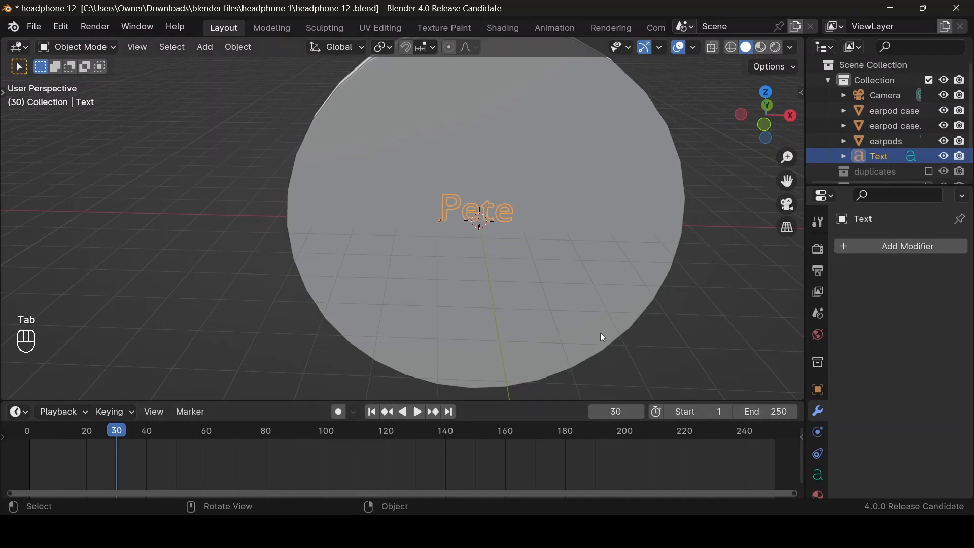
pyautogui.press('s')
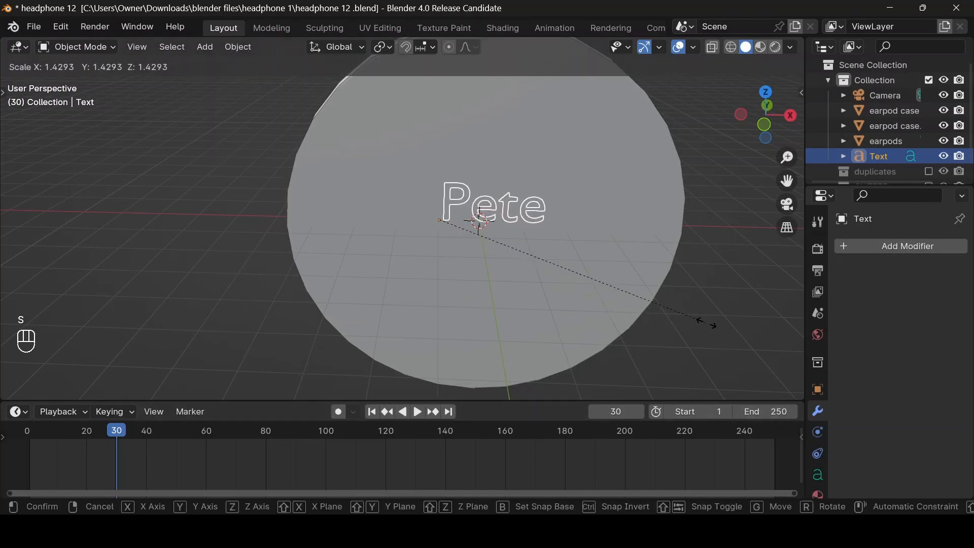
pyautogui.click(707, 323)
# Step: Give the text thickness by setting its geometry extrude to 0.12 m
pyautogui.click(818, 475)
pyautogui.scroll(-6, 913, 354)
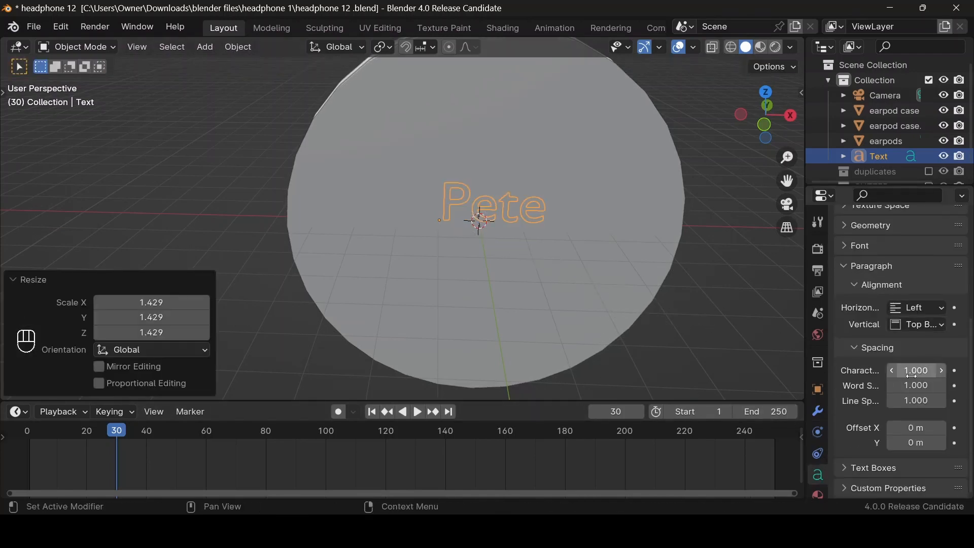
pyautogui.click(862, 226)
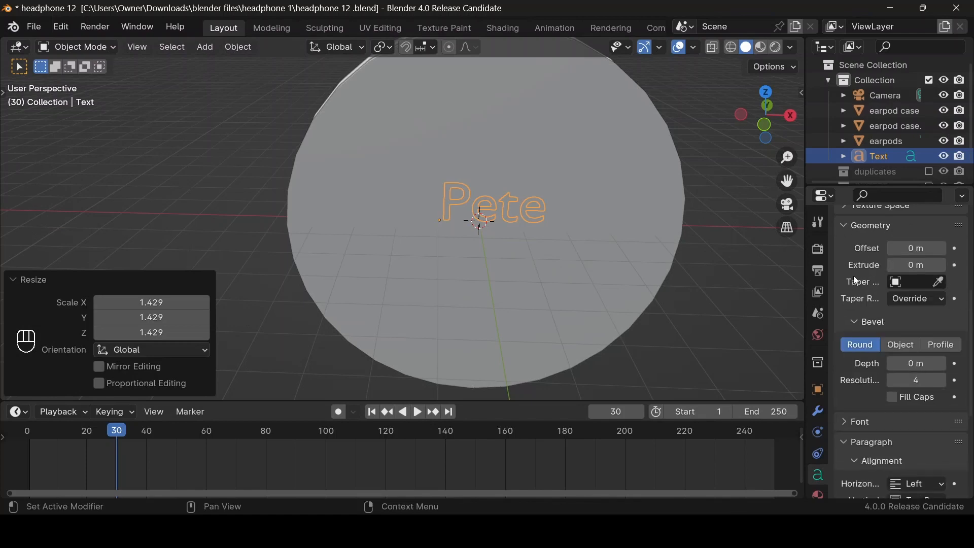
pyautogui.moveTo(778, 103); pyautogui.dragTo(772, 117)
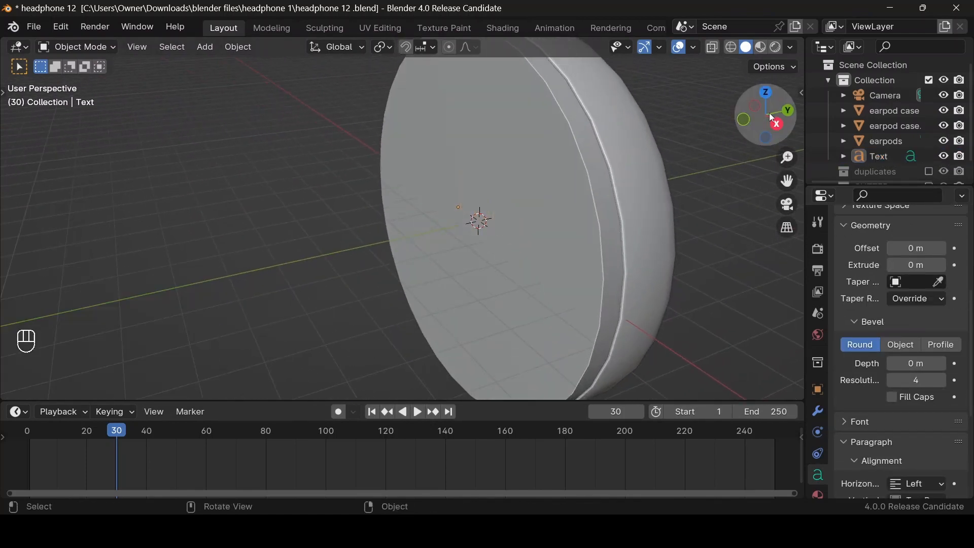
pyautogui.click(883, 156)
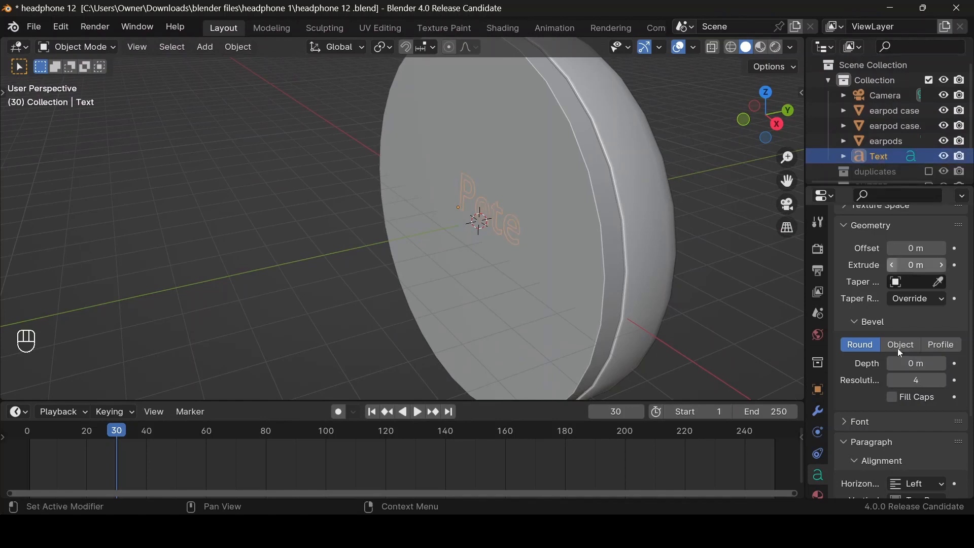
pyautogui.moveTo(908, 265); pyautogui.dragTo(903, 264)
# Step: Move the extruded text about -0.63 m along the Y axis, out in front of the lid
pyautogui.press('g')
pyautogui.press('y')
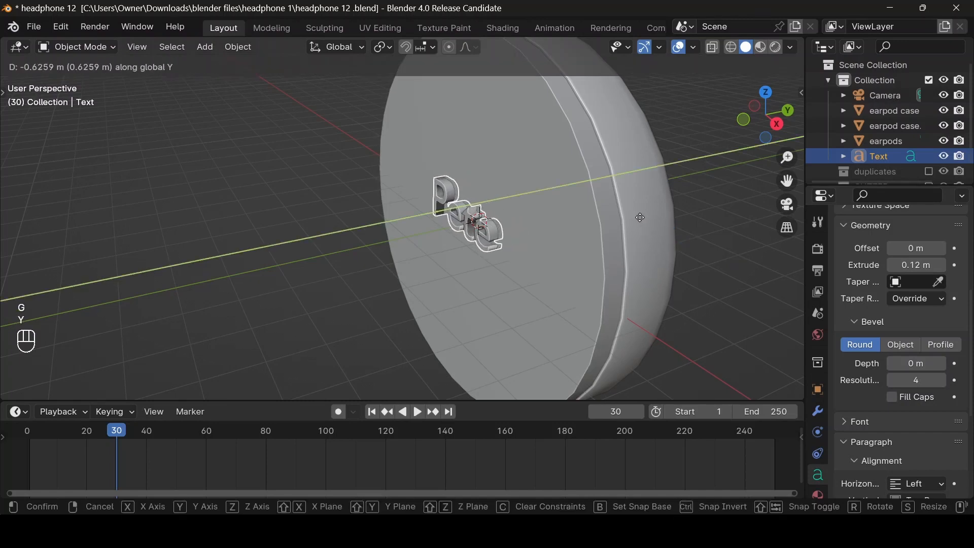
pyautogui.click(640, 217)
# Step: In front view, align the text and front lid with the active earpods object on X using Align Objects by centers
pyautogui.click(740, 122)
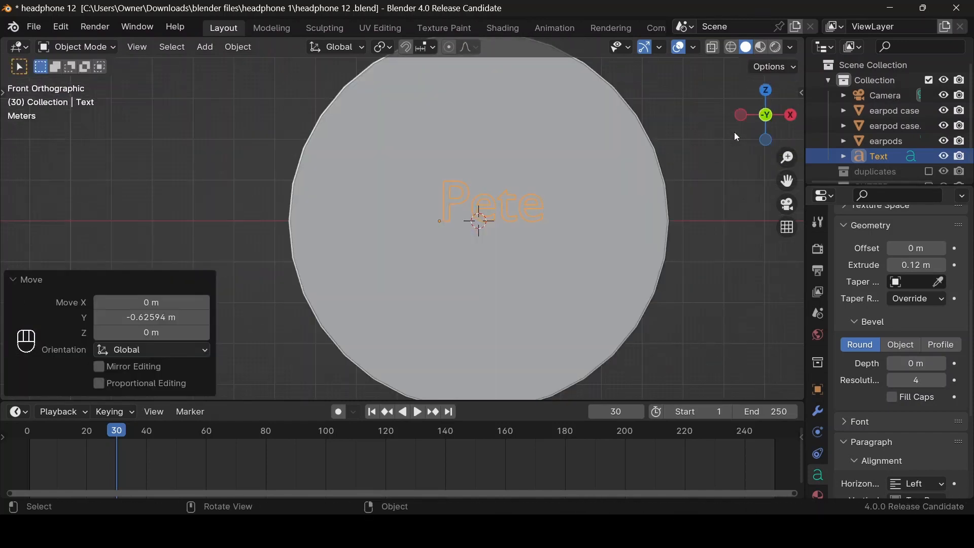
pyautogui.moveTo(756, 120); pyautogui.dragTo(763, 124)
pyautogui.click(764, 125)
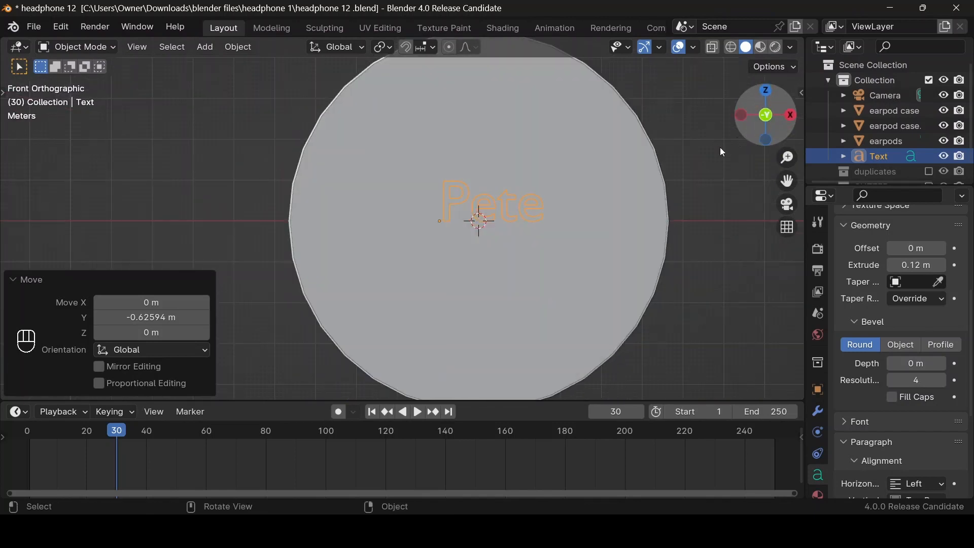
pyautogui.keyDown('shift'); pyautogui.click(611, 219); pyautogui.keyUp('shift')
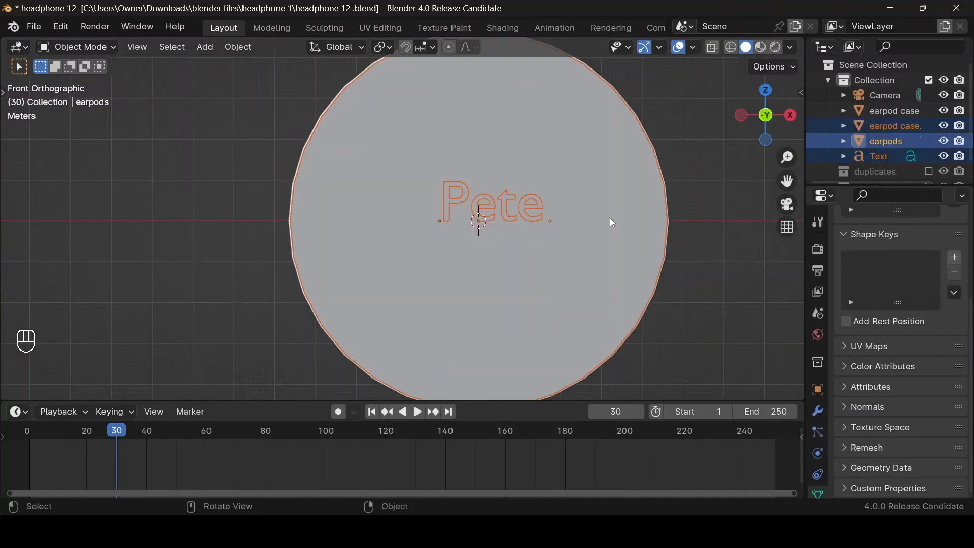
pyautogui.press('F3')
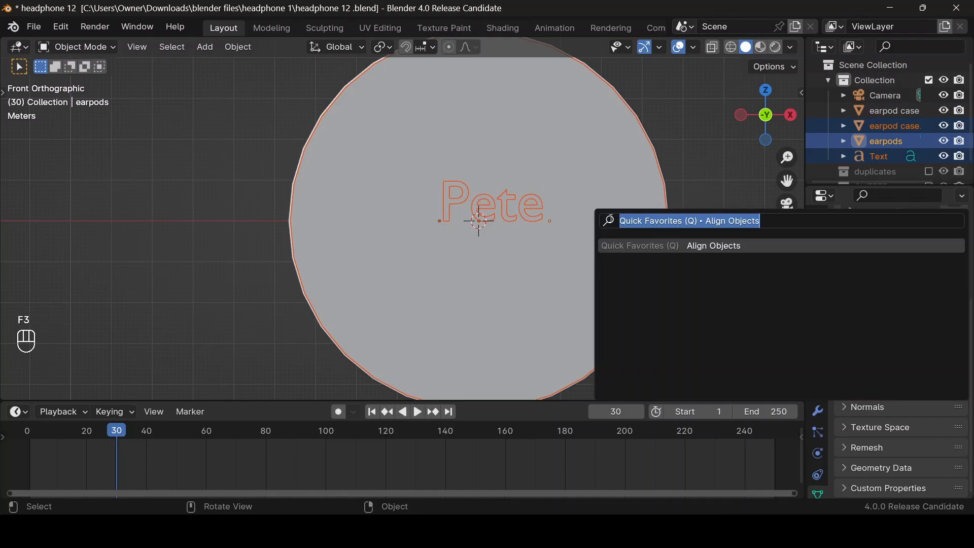
pyautogui.press('Return')
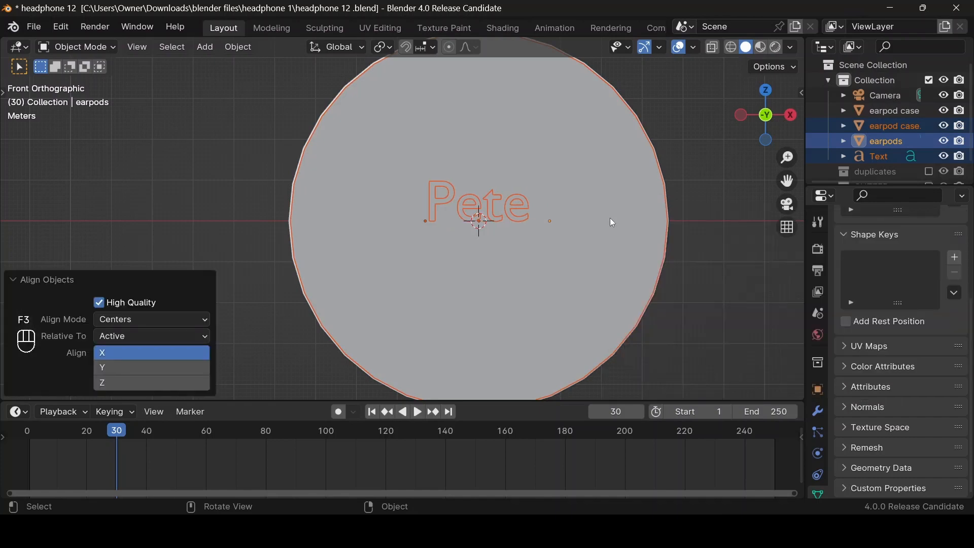
pyautogui.press('q')
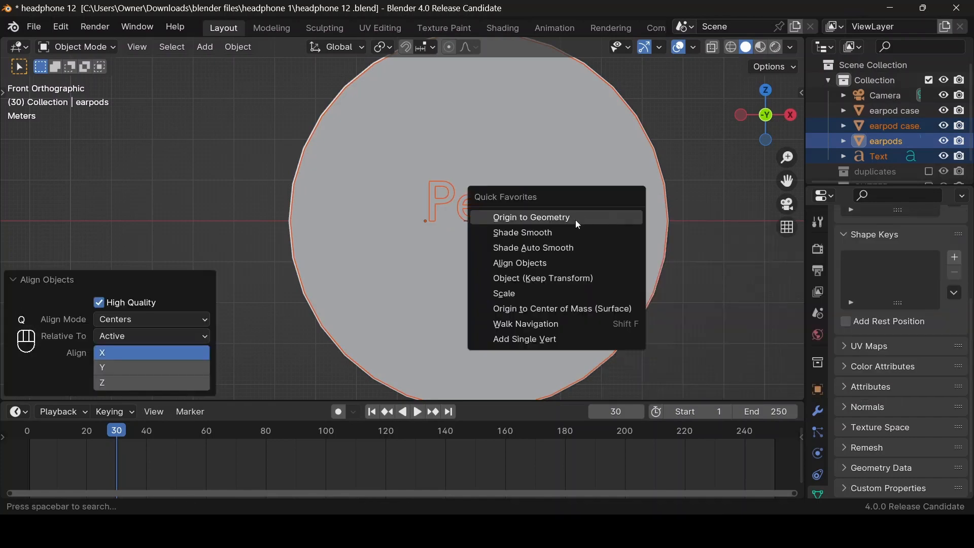
pyautogui.click(547, 263)
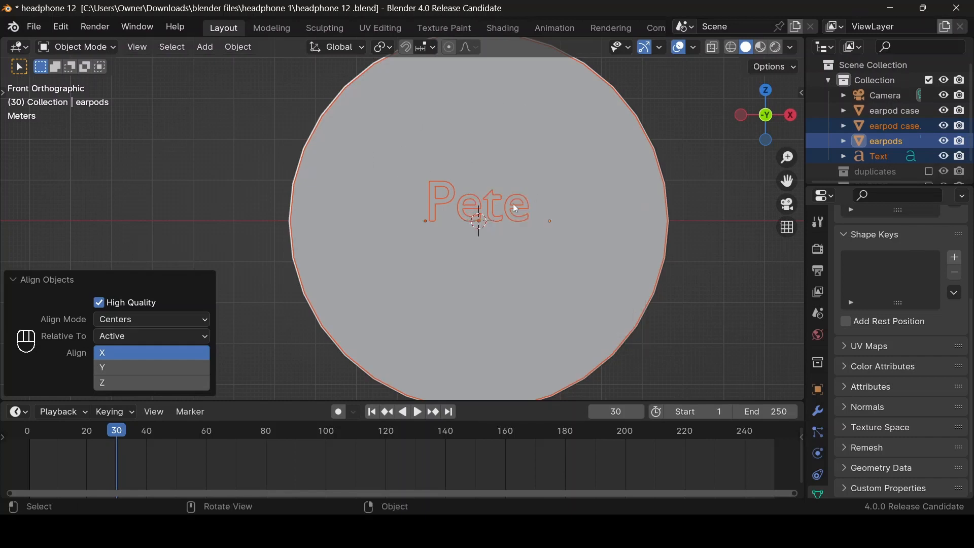
pyautogui.press('F3')
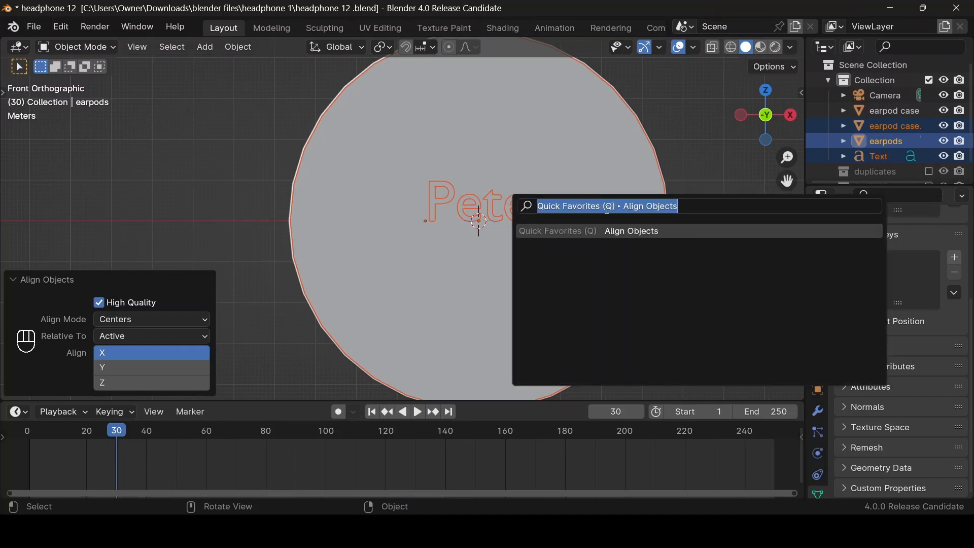
pyautogui.press('Escape')
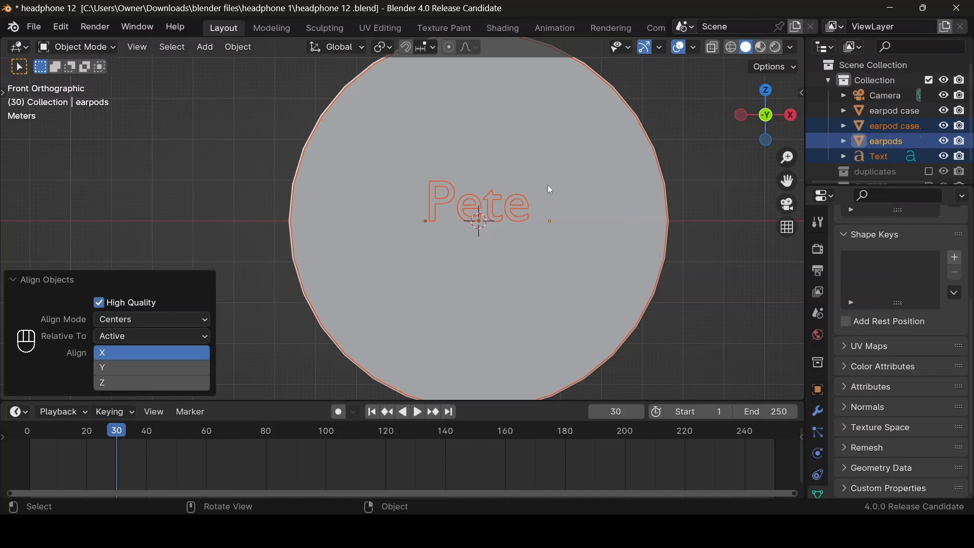
# Step: Select only the text and move it about -0.39 m along Z to the vertical middle of the lid
pyautogui.moveTo(761, 109); pyautogui.dragTo(715, 156)
pyautogui.press('KP_1')
pyautogui.click(516, 210)
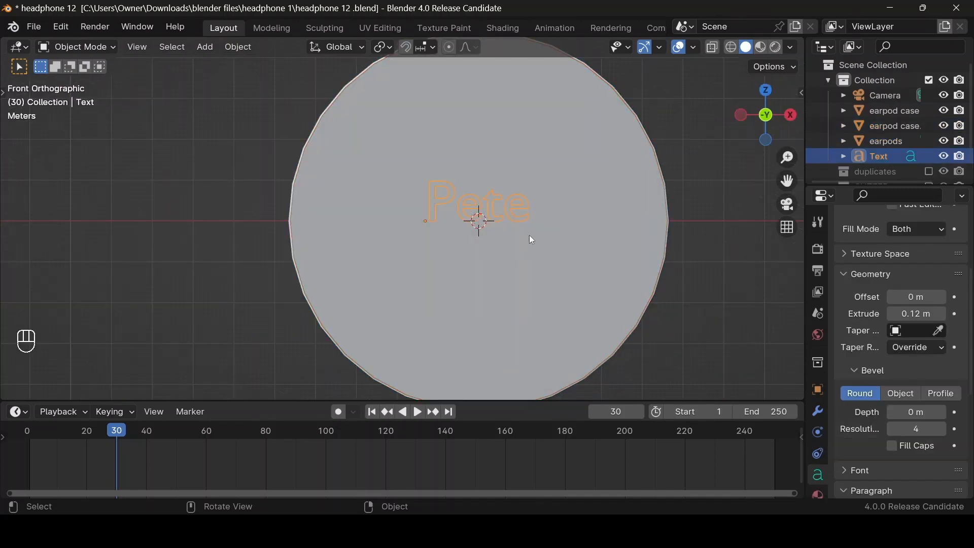
pyautogui.scroll(-1, 574, 206)
pyautogui.press('g')
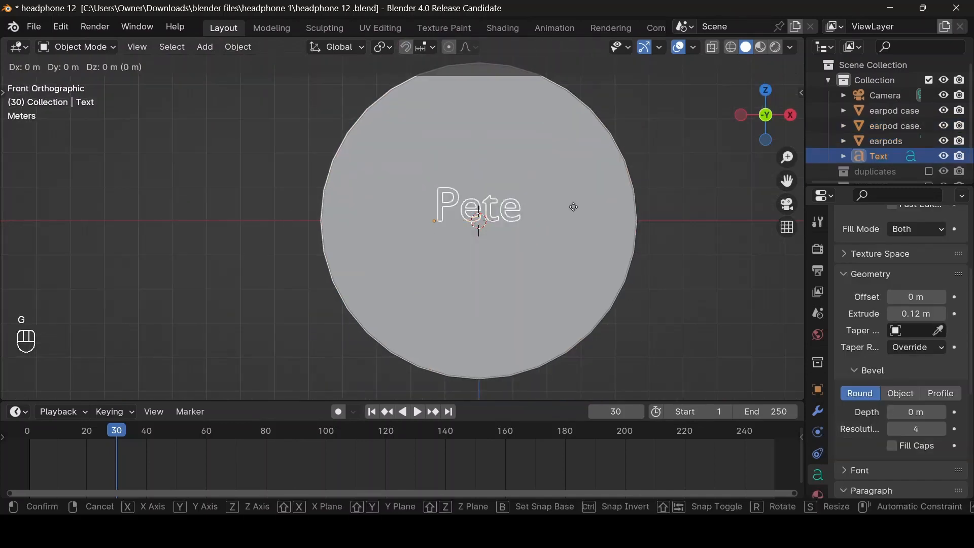
pyautogui.press('z')
pyautogui.click(578, 220)
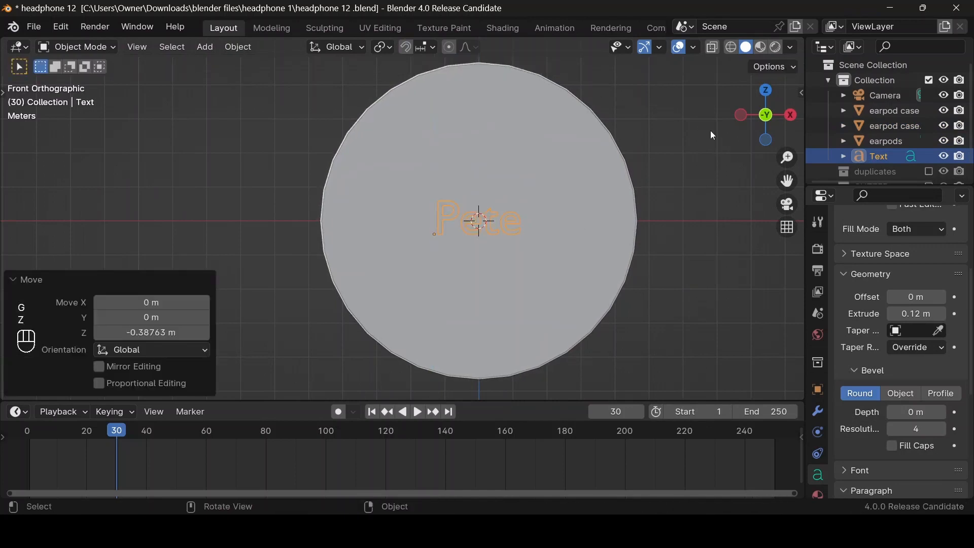
# Step: Nudge the text about -0.012 m along Y and scale its thickness along Y by about 0.79
pyautogui.moveTo(762, 113); pyautogui.dragTo(675, 132)
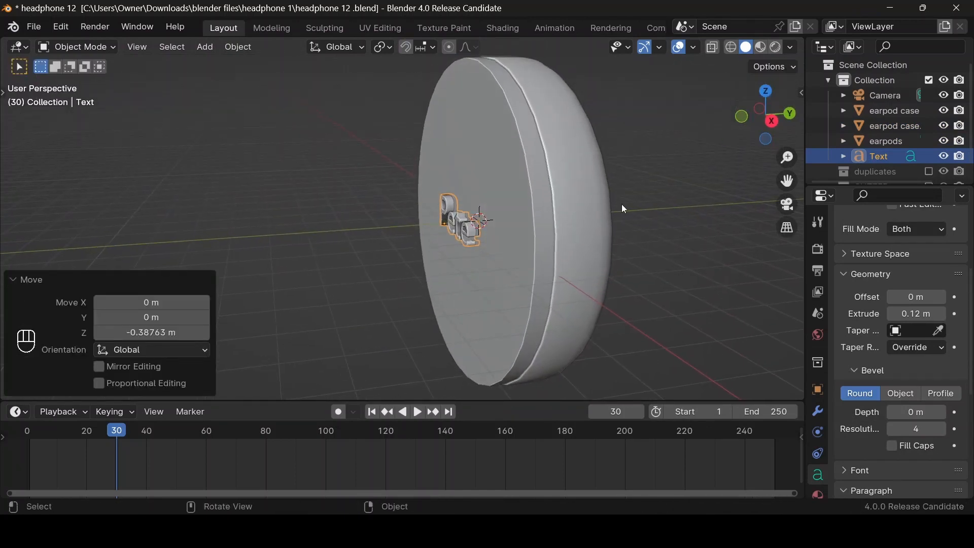
pyautogui.press('g')
pyautogui.press('y')
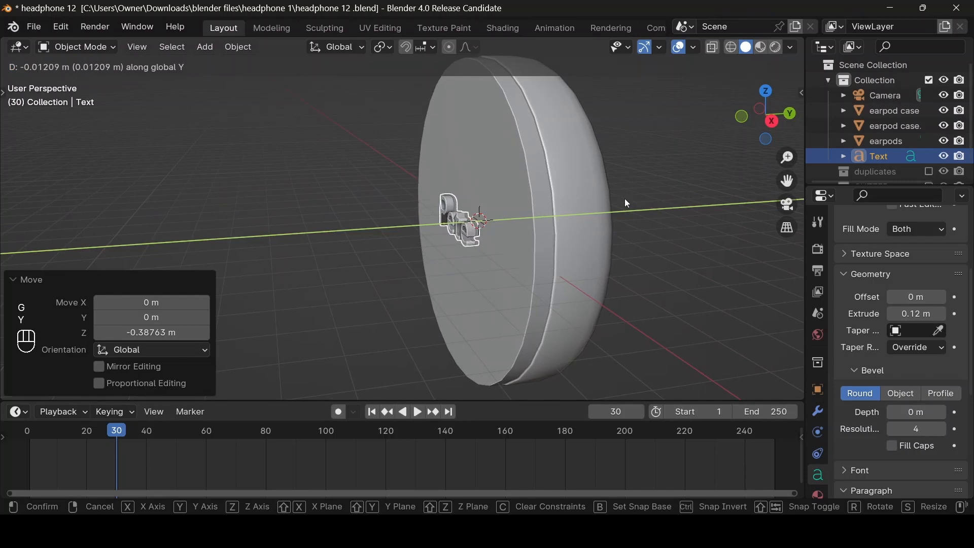
pyautogui.click(627, 200)
pyautogui.press('s')
pyautogui.press('y')
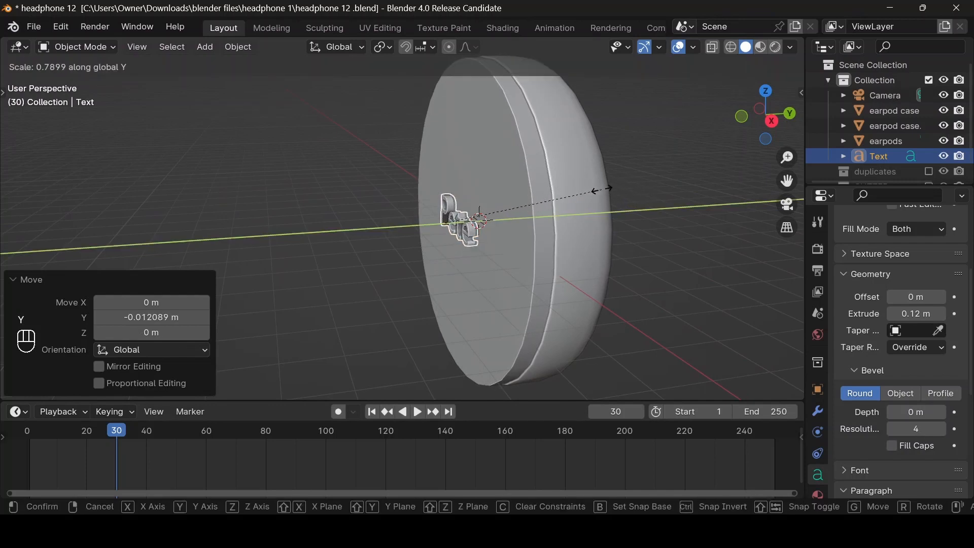
pyautogui.click(604, 193)
# Step: Thin the text further along Y by about 0.86 and move it about 0.016 m along Y toward the lid
pyautogui.press('g')
pyautogui.press('y')
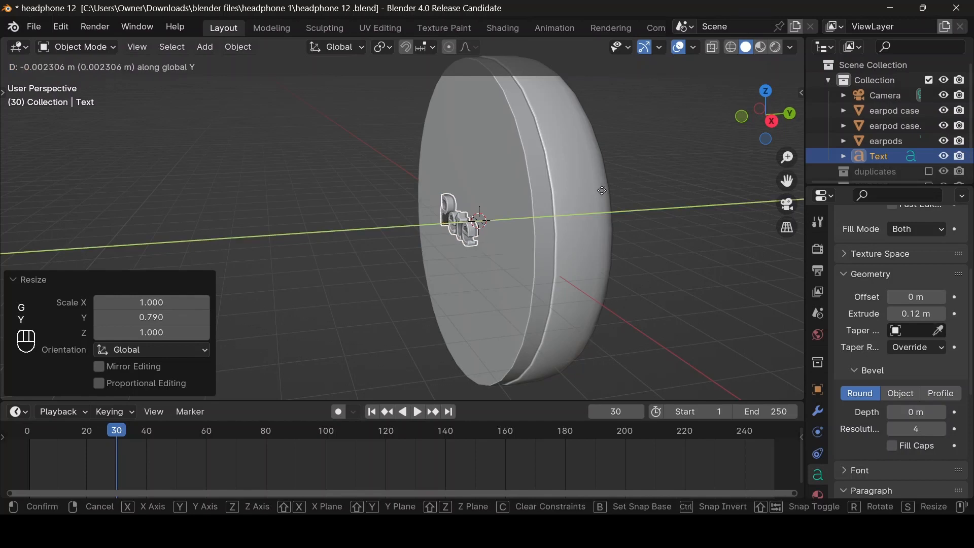
pyautogui.click(602, 191)
pyautogui.press('s')
pyautogui.press('y')
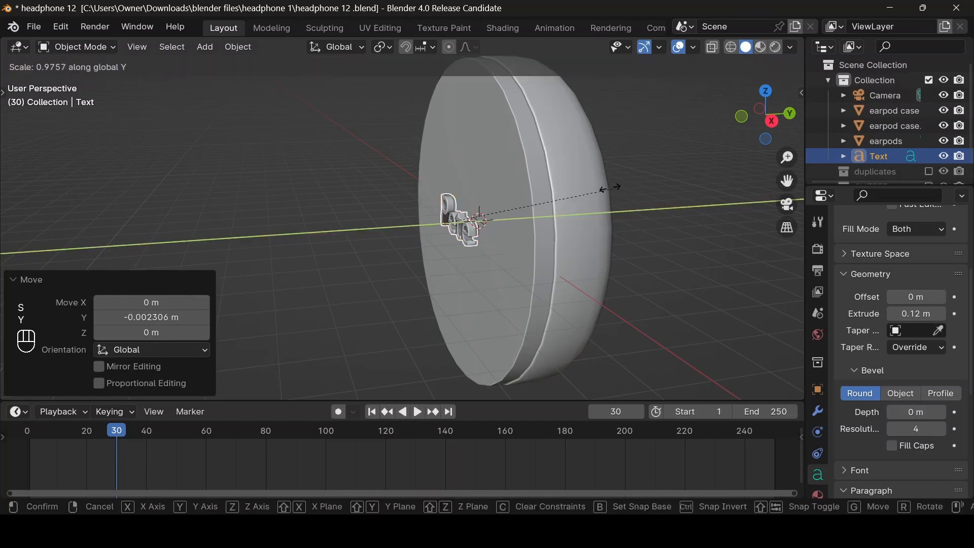
pyautogui.click(590, 186)
pyautogui.press('g')
pyautogui.press('y')
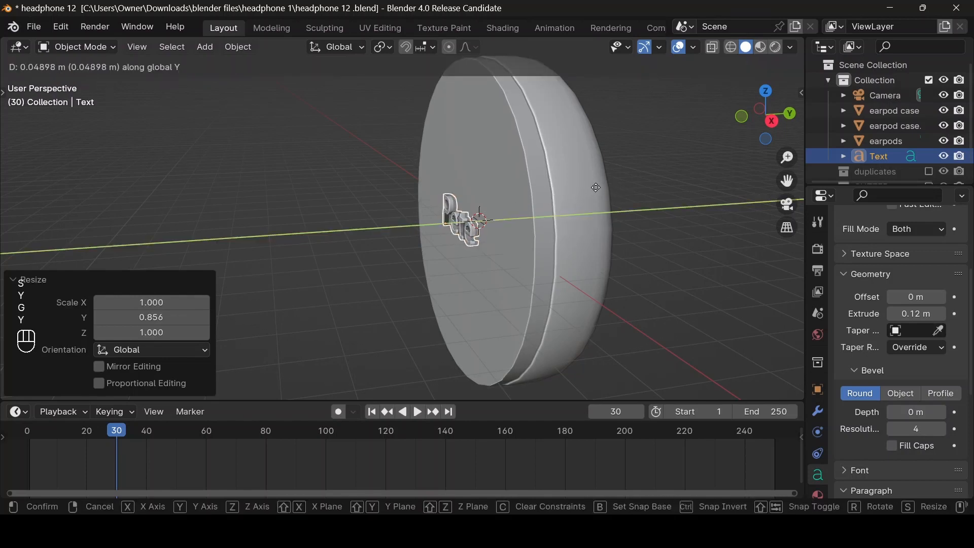
pyautogui.click(593, 187)
# Step: Parent the text to the front case lid with Object (Keep Transform) and test the link with a trial move
pyautogui.moveTo(761, 125); pyautogui.dragTo(815, 123)
pyautogui.scroll(4, 602, 251)
pyautogui.scroll(-4, 600, 252)
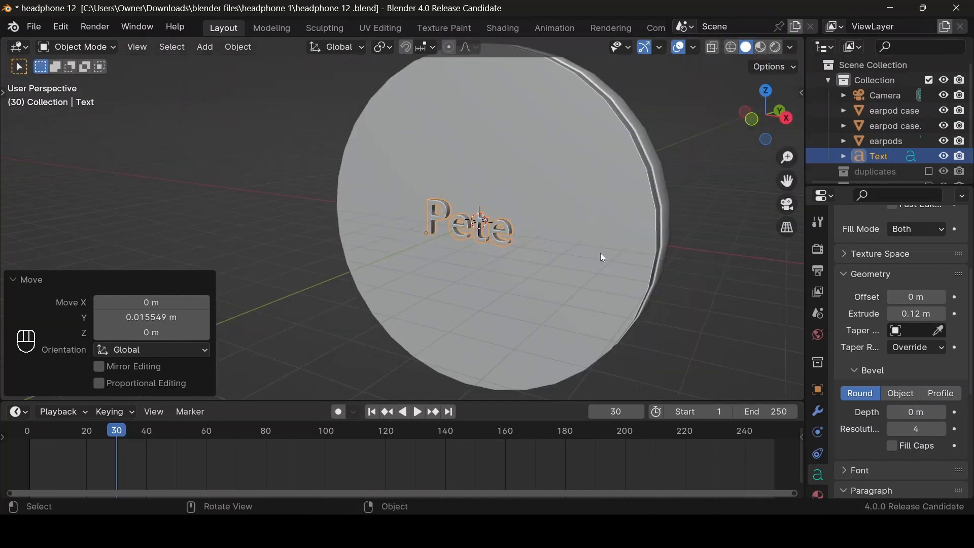
pyautogui.keyDown('shift'); pyautogui.click(597, 255); pyautogui.keyUp('shift')
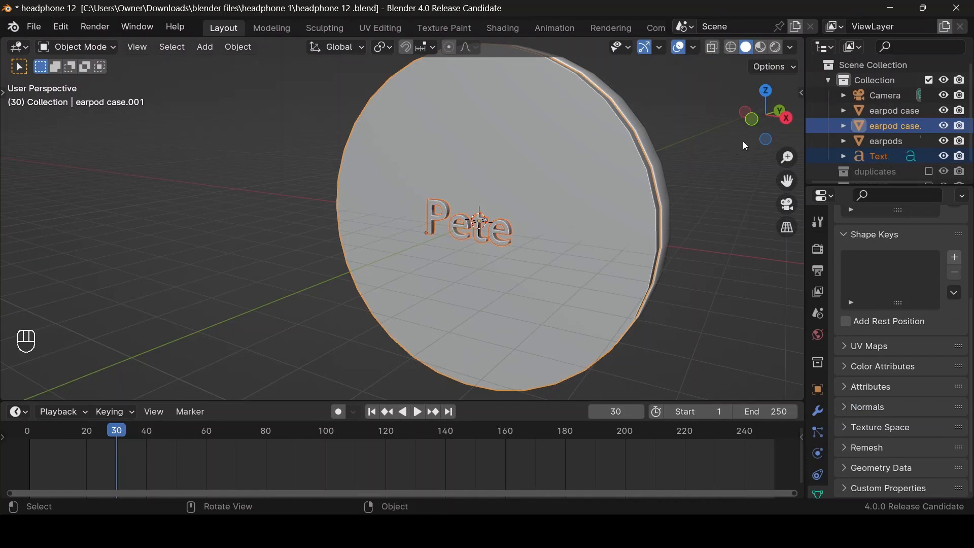
pyautogui.moveTo(787, 106); pyautogui.dragTo(689, 125)
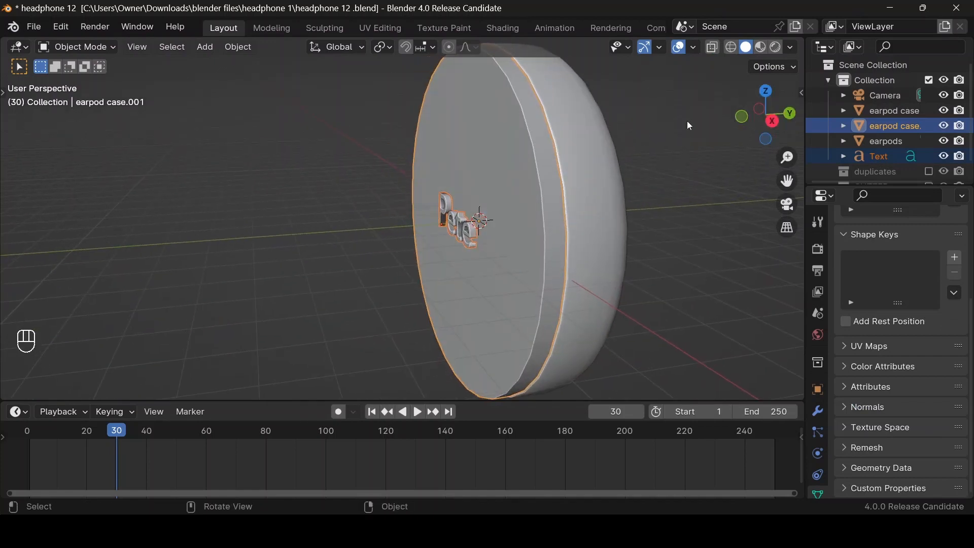
pyautogui.hotkey('ctrl', 'p')
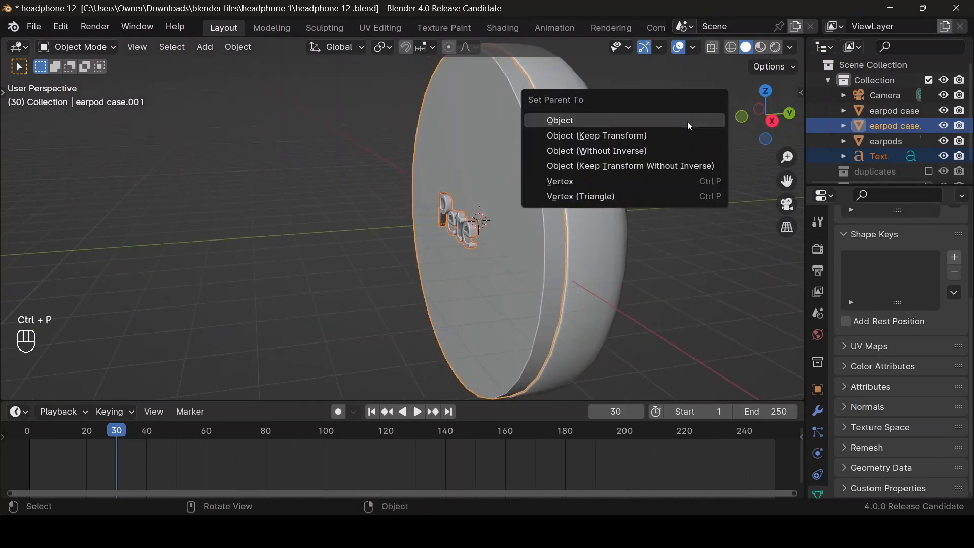
pyautogui.click(689, 136)
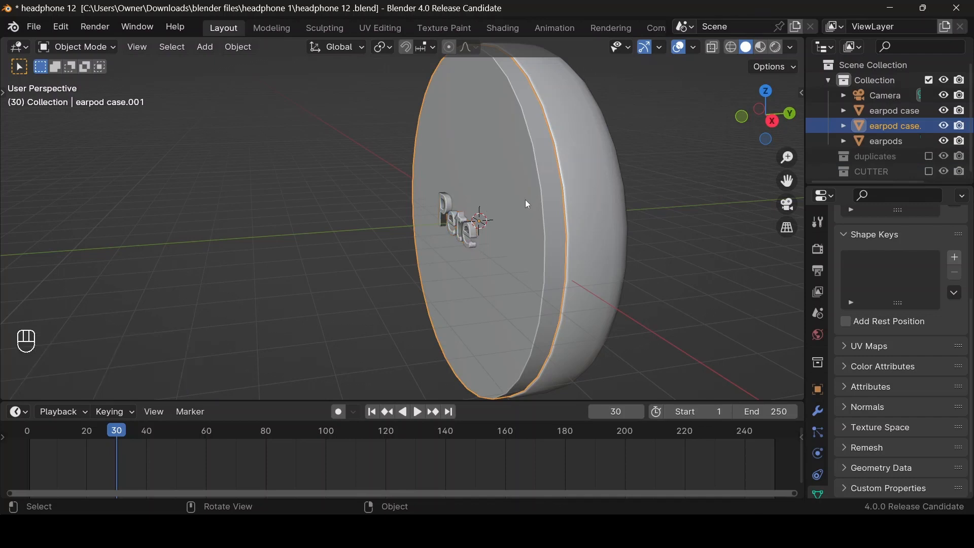
pyautogui.press('g')
pyautogui.click(568, 152)
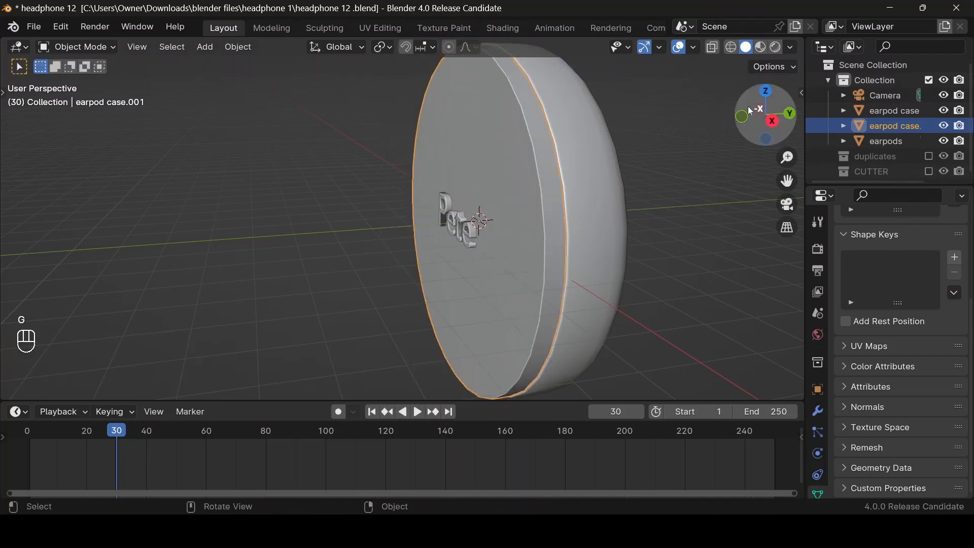
# Step: Select the text and flatten it along the Y axis by about 0.37
pyautogui.moveTo(748, 105); pyautogui.dragTo(697, 187)
pyautogui.scroll(4, 474, 264)
pyautogui.click(465, 244)
pyautogui.press('s')
pyautogui.press('y')
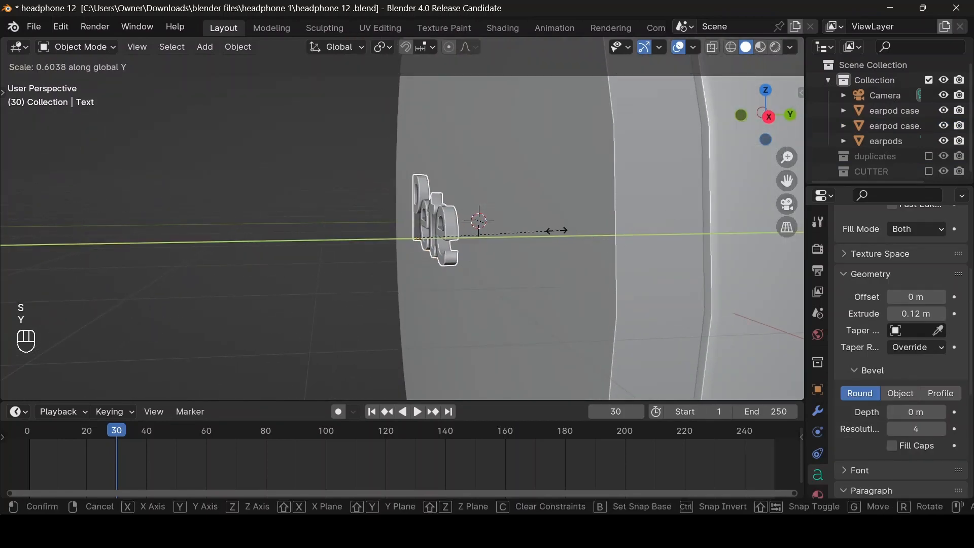
pyautogui.click(502, 220)
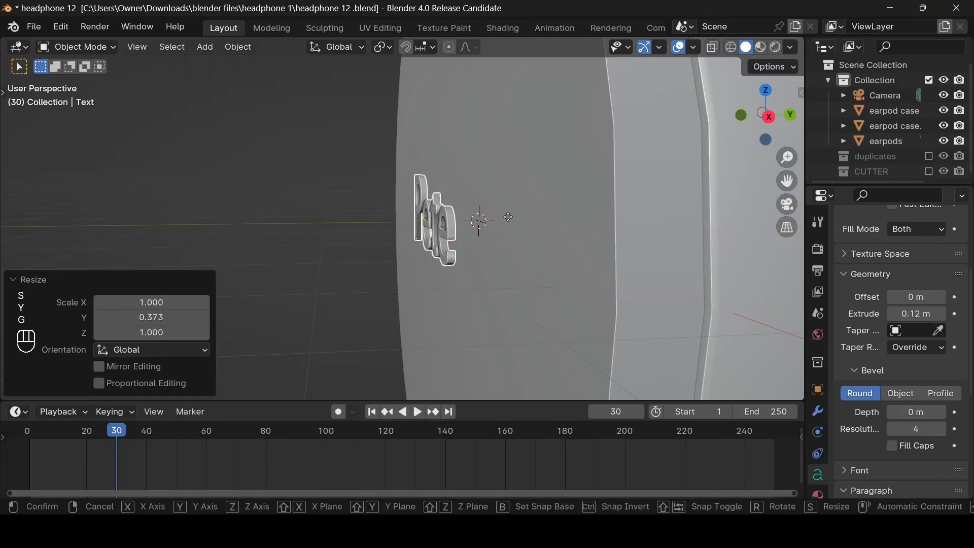
# Step: Move the text about 0.04 m along Y toward the lid and scale its thickness along Y by about 0.81
pyautogui.press('g')
pyautogui.press('y')
pyautogui.click(504, 219)
pyautogui.press('s')
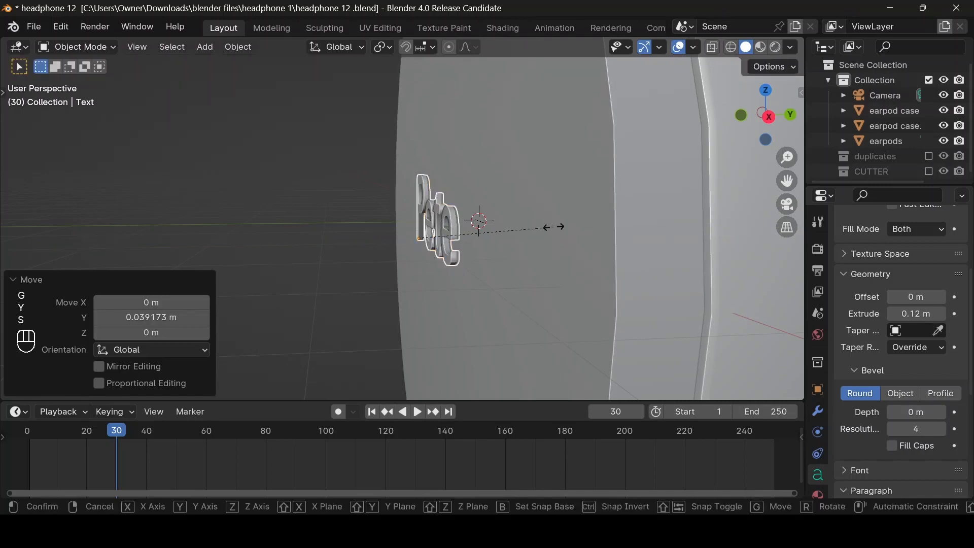
pyautogui.press('y')
pyautogui.click(525, 217)
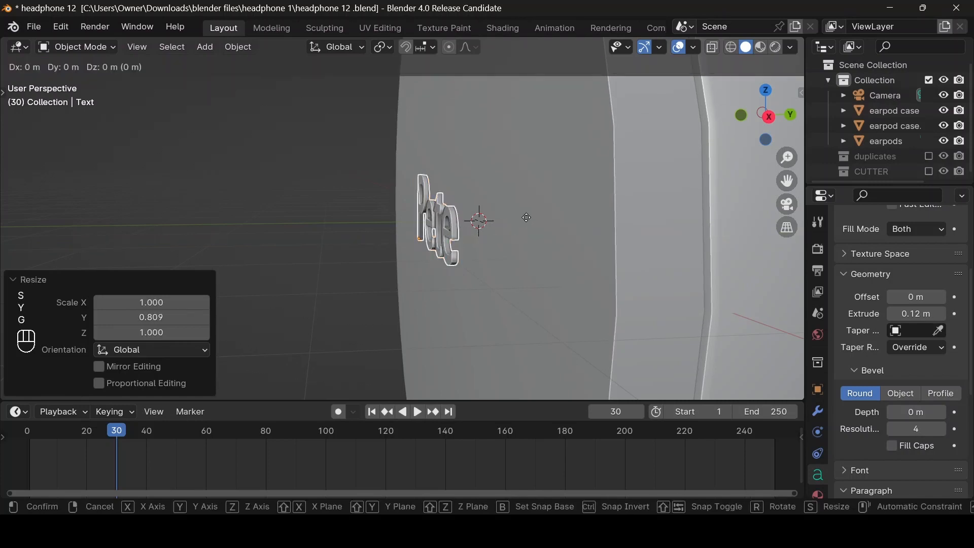
# Step: Move the text about 0.023 m along Y into the front case lid
pyautogui.press('g')
pyautogui.press('y')
pyautogui.click(526, 219)
pyautogui.scroll(-5, 547, 219)
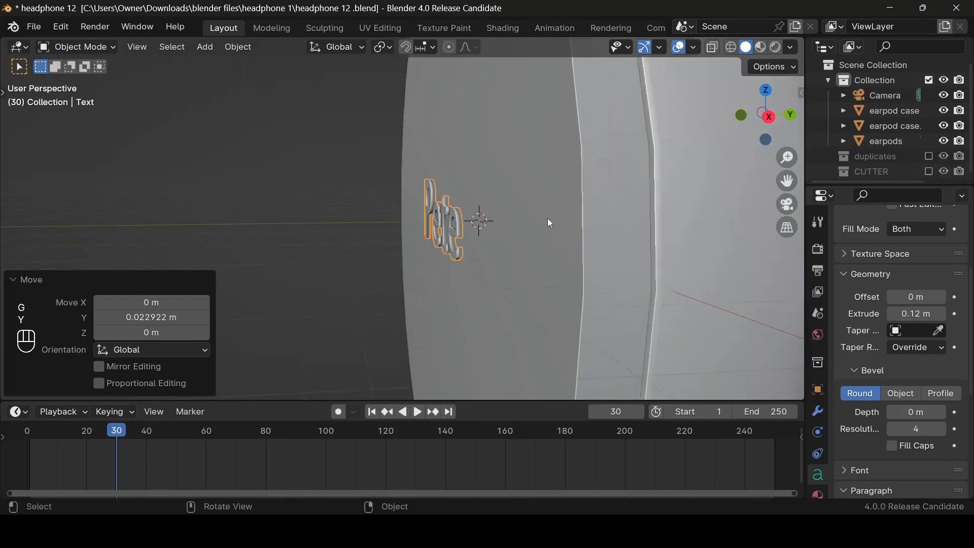
pyautogui.scroll(4, 634, 193)
pyautogui.scroll(-4, 678, 192)
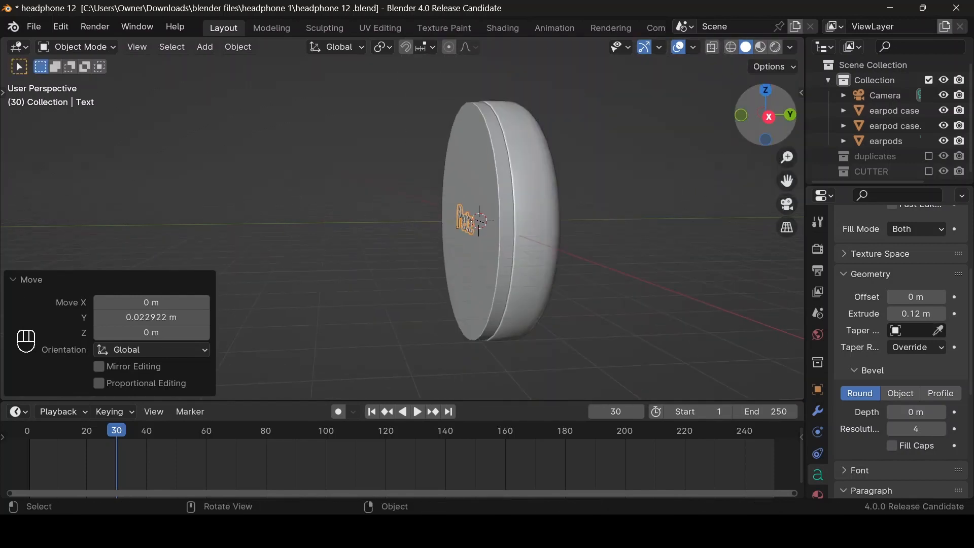
# Step: Select the front case lid and trial-move it up along Z to check that the text follows, cancelling the move
pyautogui.moveTo(766, 115); pyautogui.dragTo(725, 119)
pyautogui.click(515, 229)
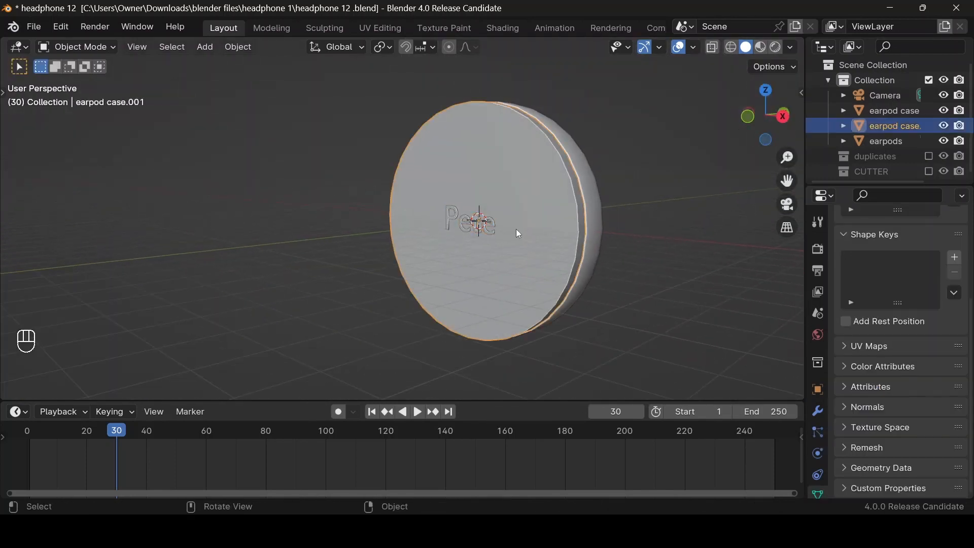
pyautogui.press('g')
pyautogui.press('z')
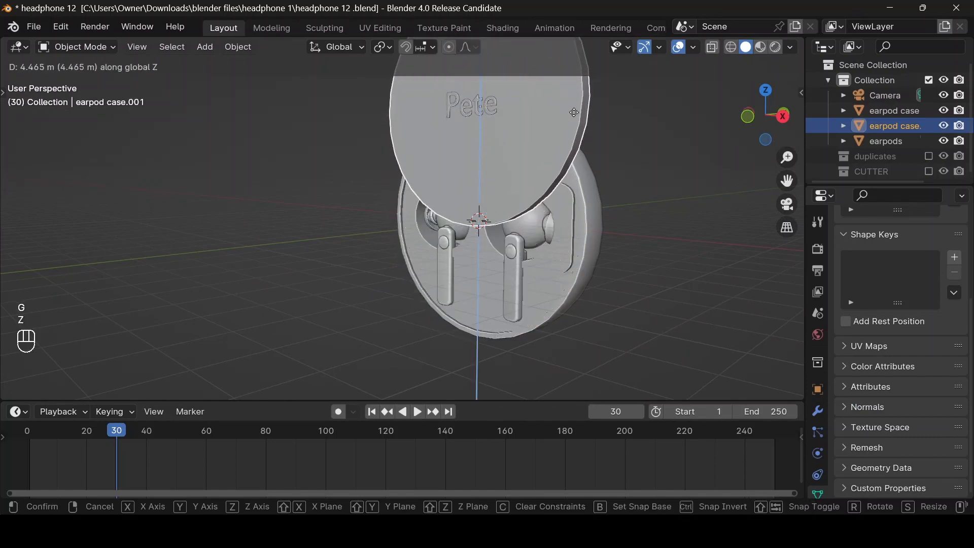
pyautogui.rightClick(589, 98)
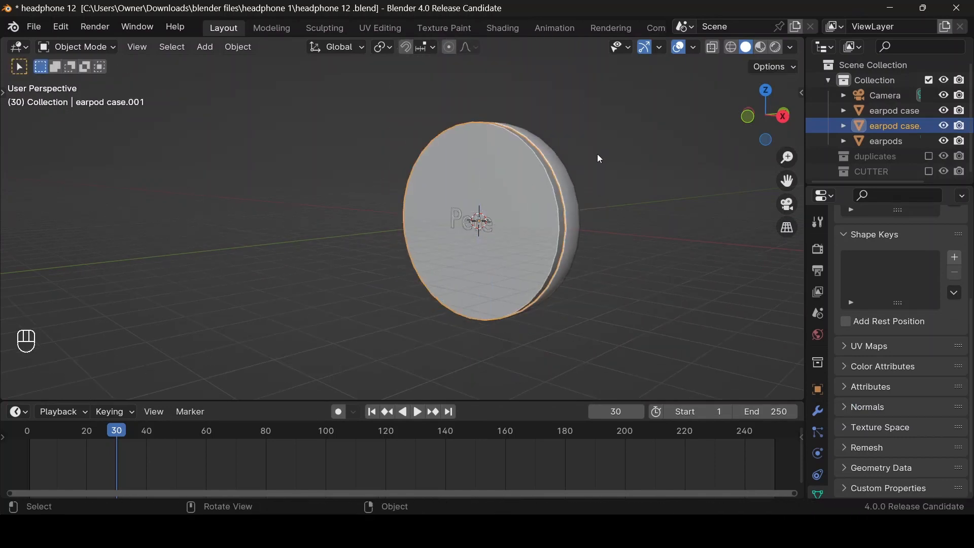
pyautogui.scroll(-2, 593, 171)
pyautogui.scroll(3, 593, 175)
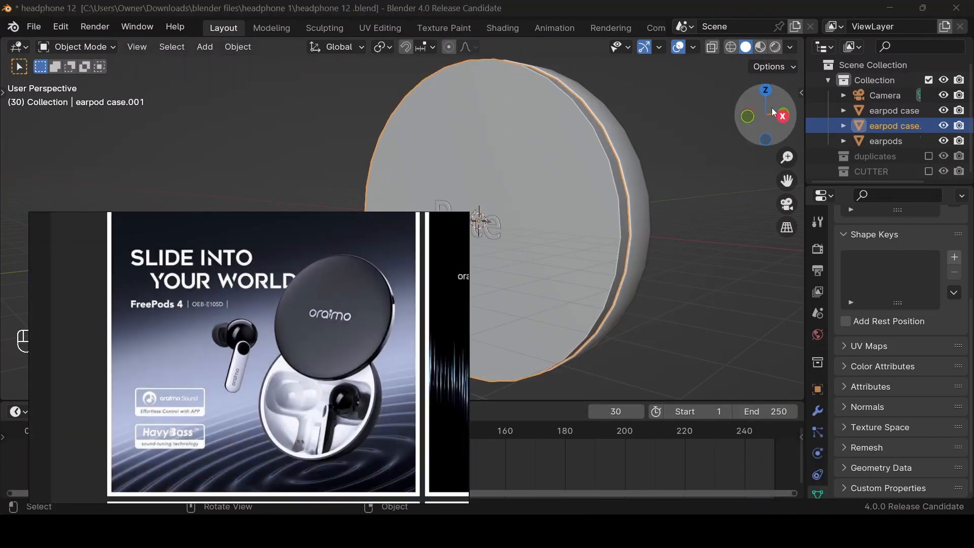
# Step: Add a sphere empty at the world origin and scale it uniformly by about 3.3
pyautogui.moveTo(771, 108); pyautogui.dragTo(533, 81)
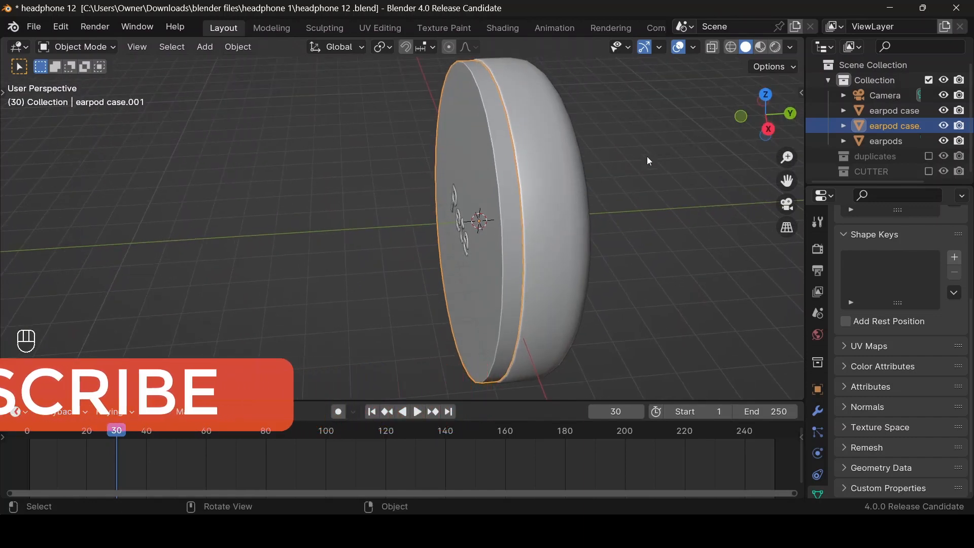
pyautogui.moveTo(751, 123); pyautogui.dragTo(705, 118)
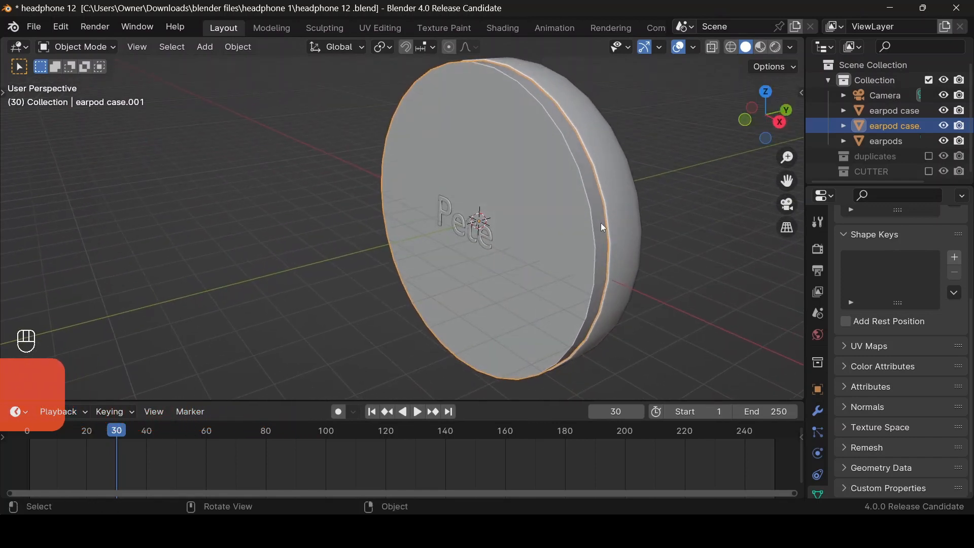
pyautogui.press('shift')
pyautogui.hotkey('shift', 'a')
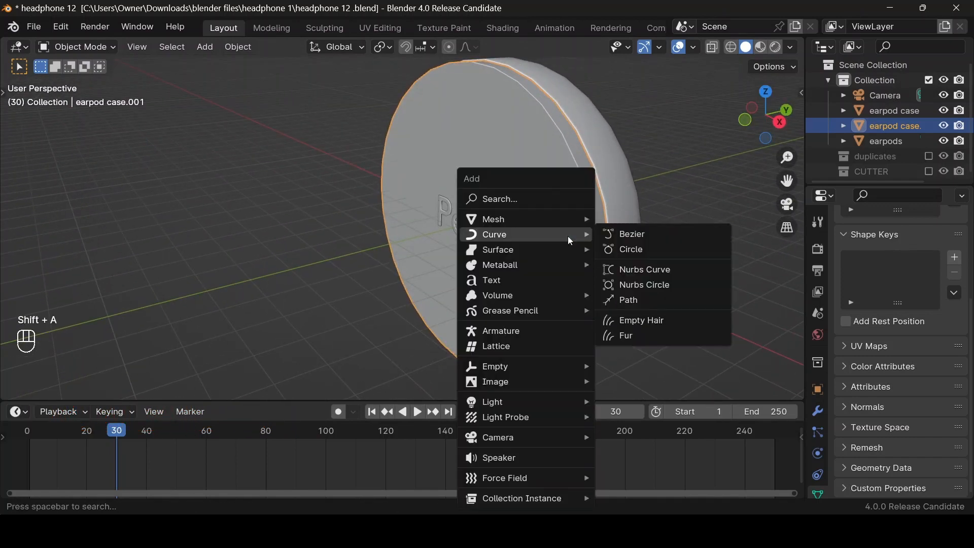
pyautogui.hotkey('shift', 'a')
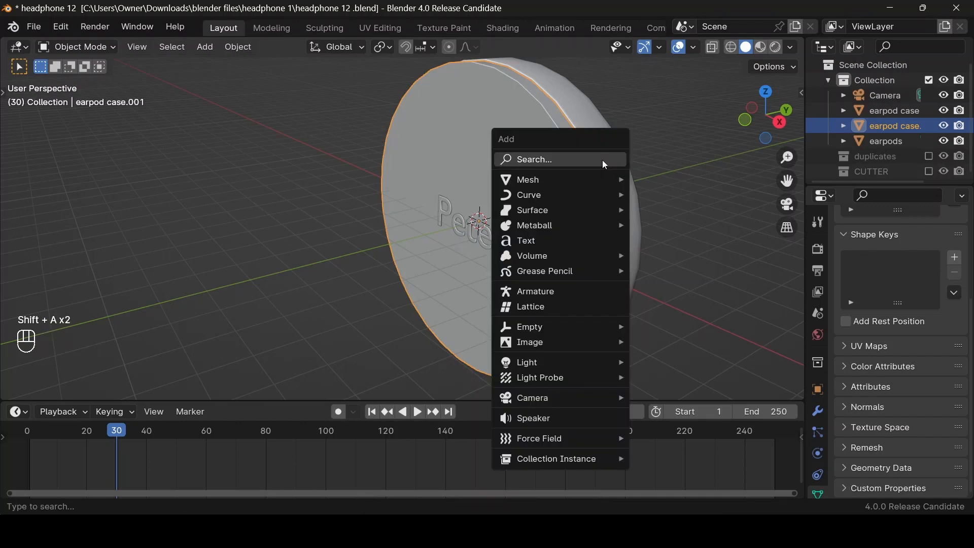
pyautogui.moveTo(595, 326)
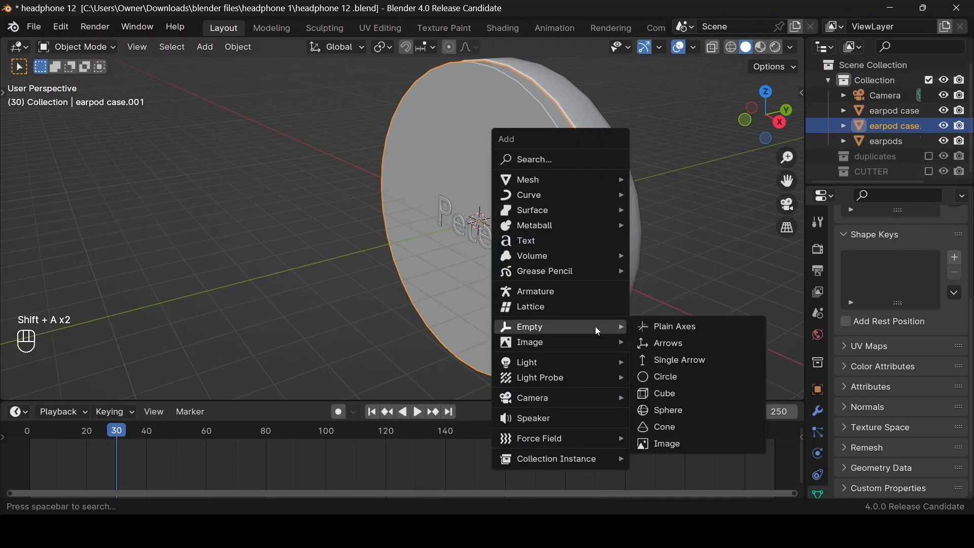
pyautogui.click(665, 412)
pyautogui.press('s')
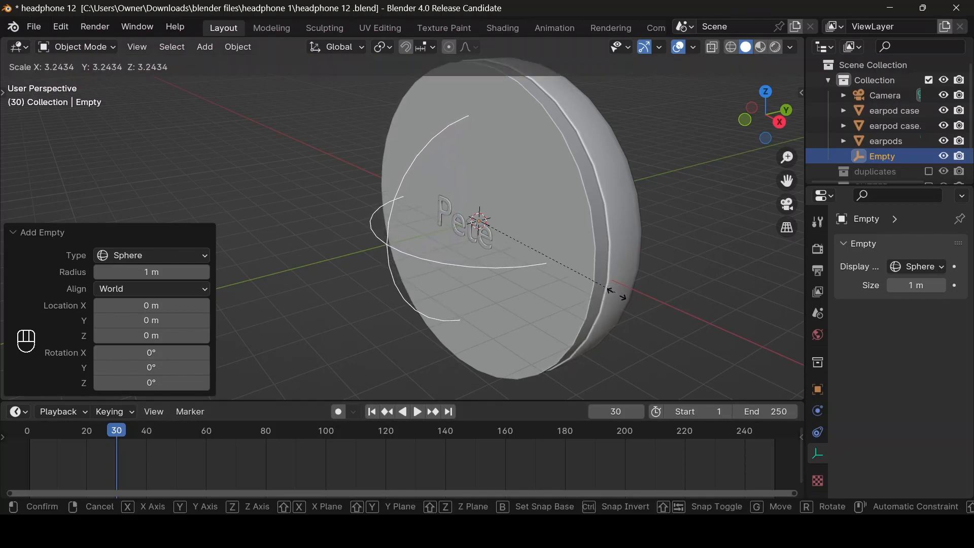
pyautogui.click(619, 299)
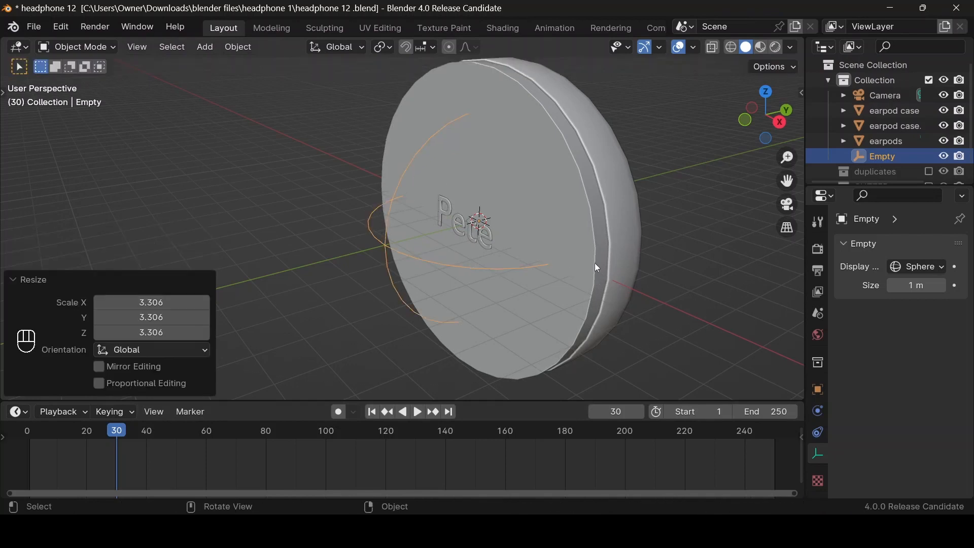
# Step: Try parenting all objects, including the camera, to the sphere empty with Object (Keep Transform), and undo it
pyautogui.scroll(-1, 594, 263)
pyautogui.press('a')
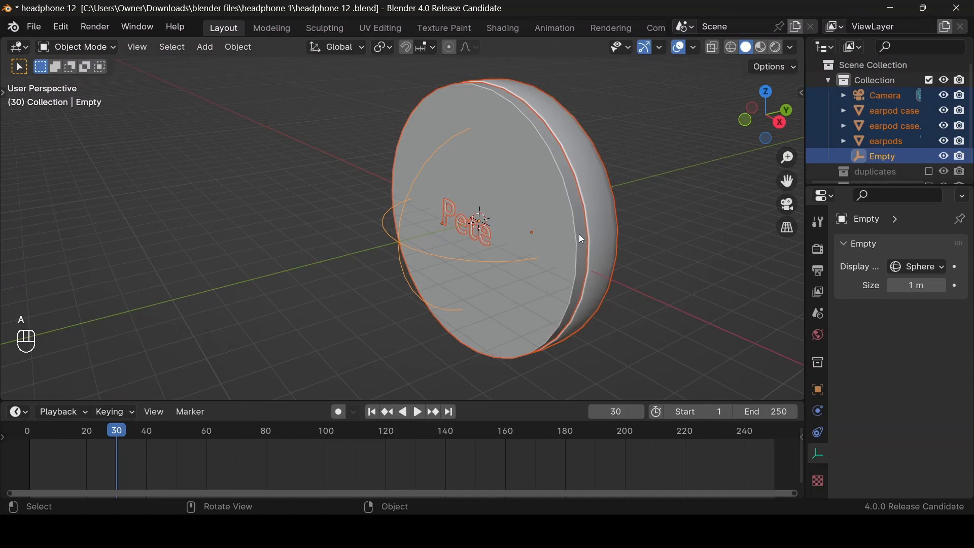
pyautogui.press('g')
pyautogui.rightClick(623, 201)
pyautogui.keyDown('shift'); pyautogui.click(478, 259); pyautogui.keyUp('shift')
pyautogui.keyDown('shift'); pyautogui.click(478, 260); pyautogui.keyUp('shift')
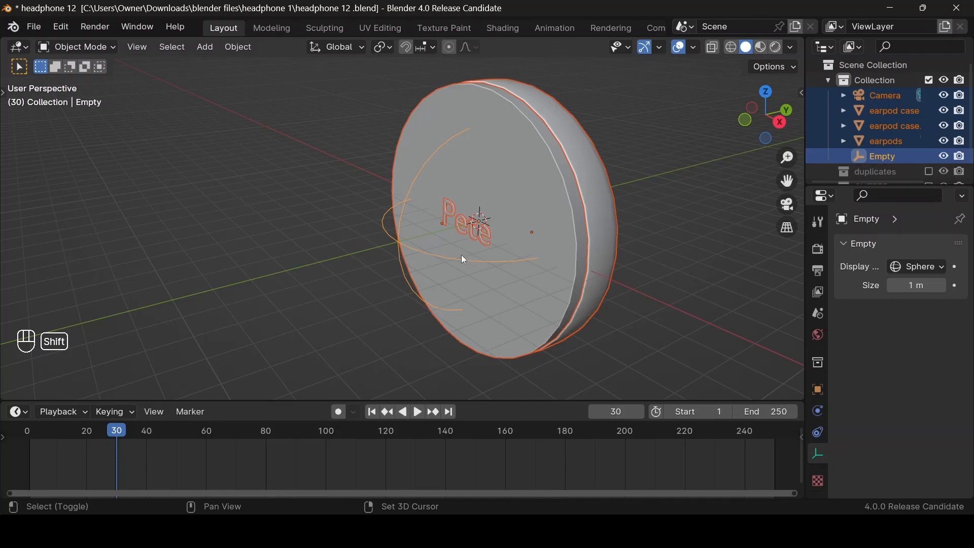
pyautogui.hotkey('ctrl', 'p')
pyautogui.click(405, 210)
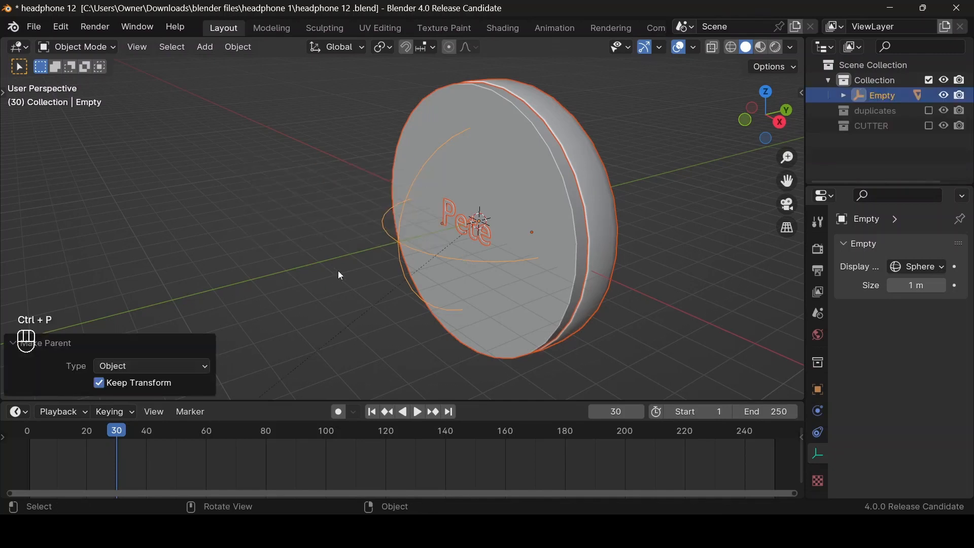
pyautogui.scroll(-5, 392, 238)
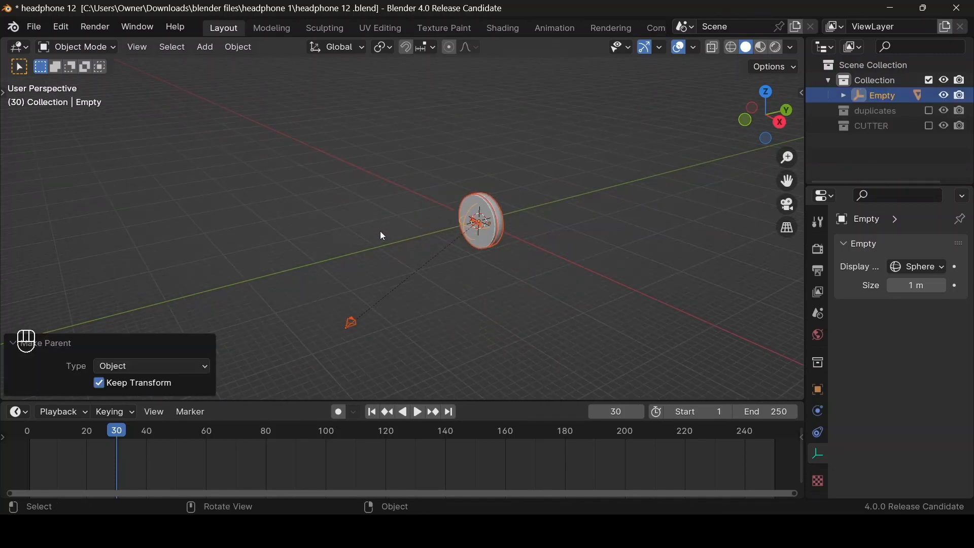
pyautogui.hotkey('ctrl', 'z')
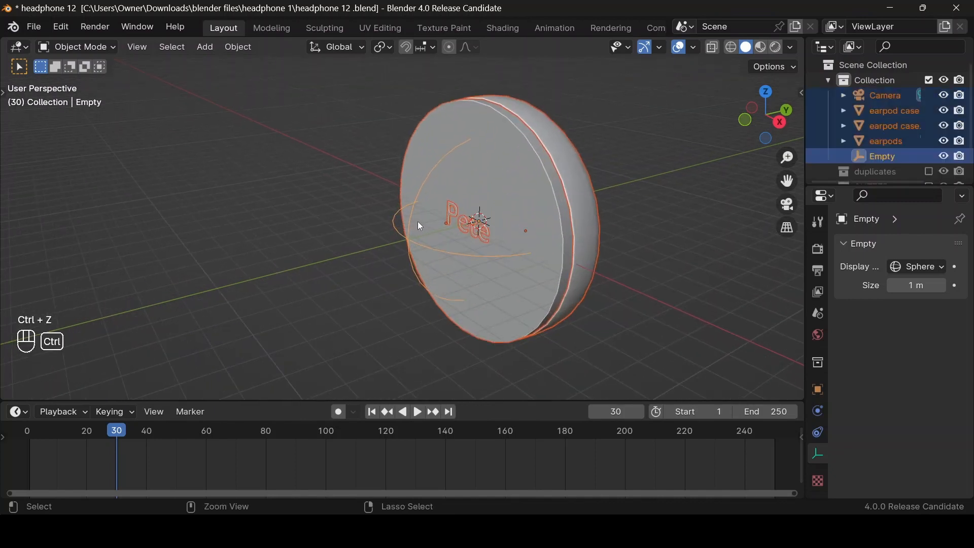
pyautogui.hotkey('ctrl', 'z')
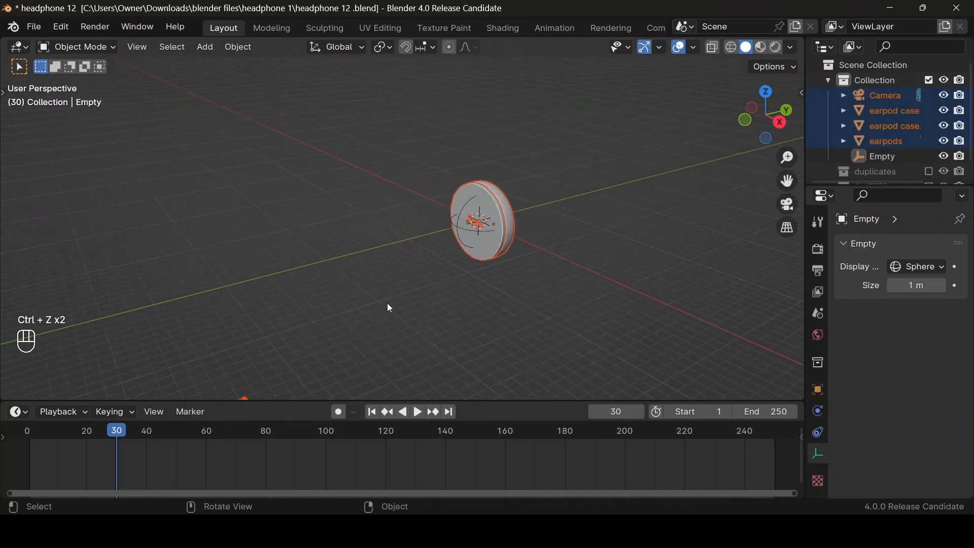
# Step: Delete the camera from the scene
pyautogui.click(312, 356)
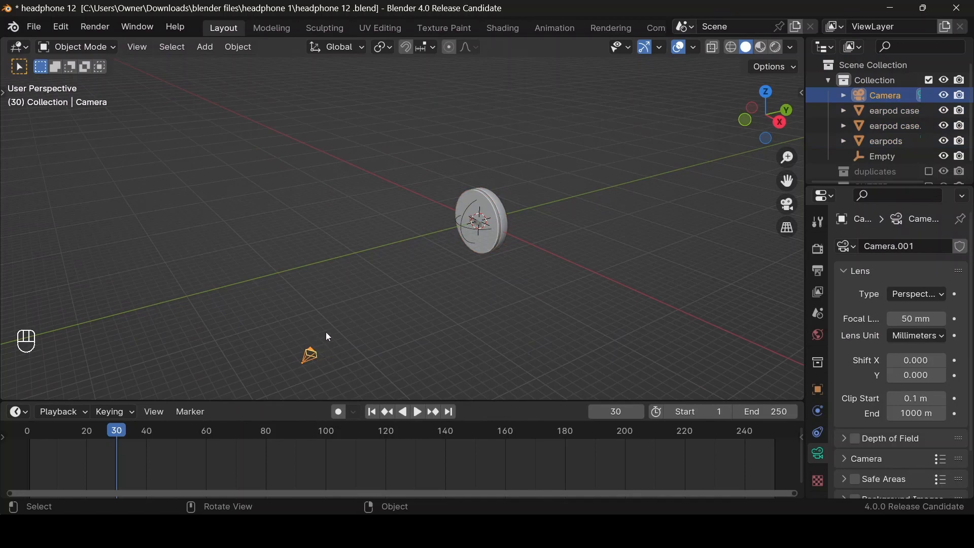
pyautogui.press('Delete')
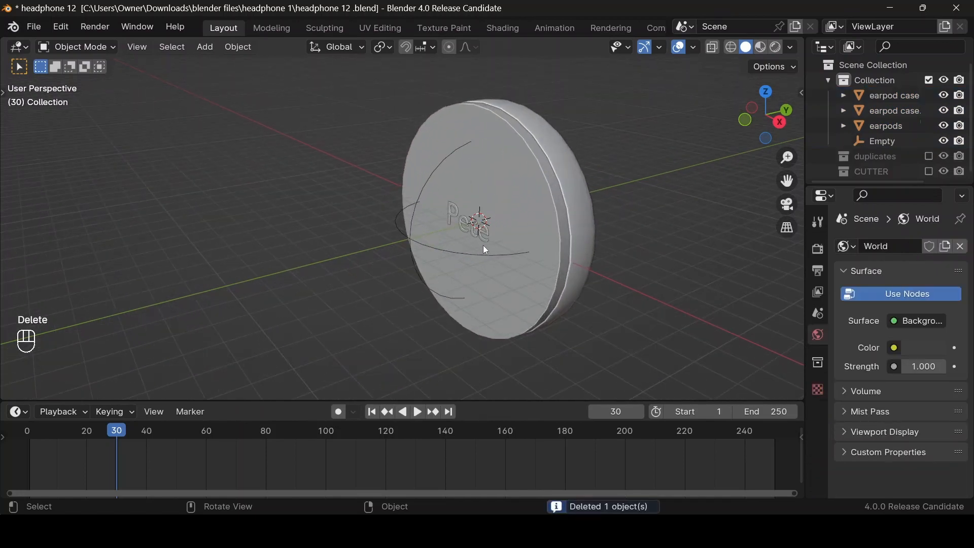
# Step: Test the front lid and the case body with trial moves, cancelling each one
pyautogui.click(546, 241)
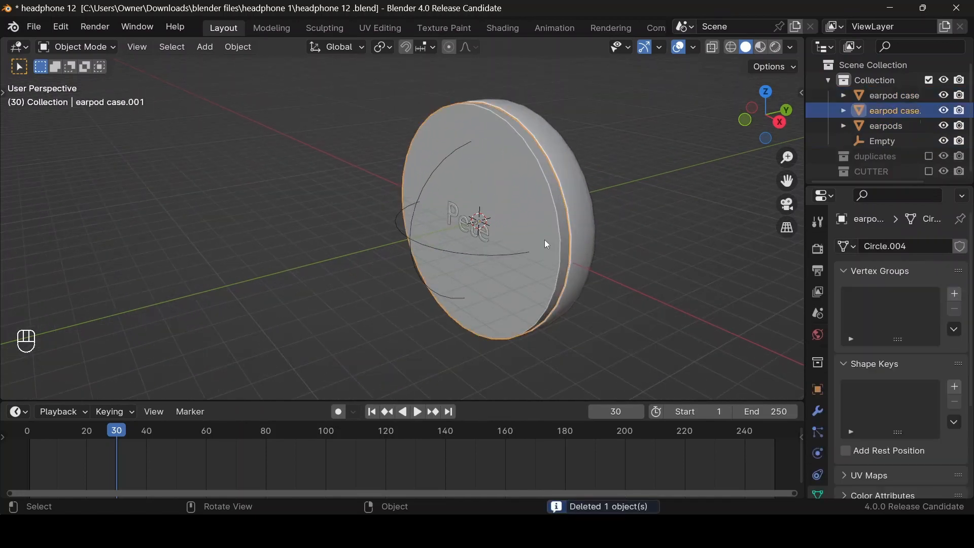
pyautogui.press('g')
pyautogui.rightClick(582, 252)
pyautogui.click(581, 252)
pyautogui.press('g')
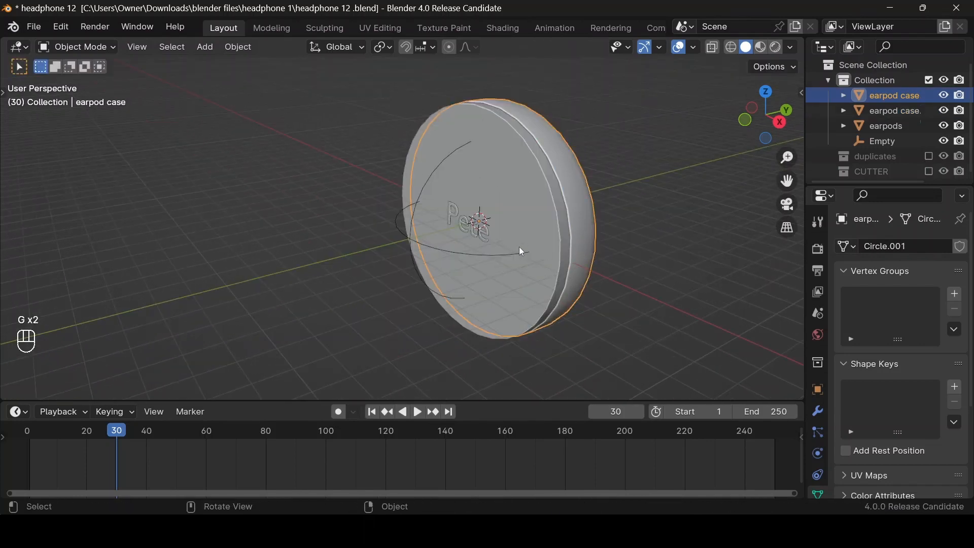
# Step: Parent all objects to the sphere empty with Object (Keep Transform) and test the link with a cancelled trial move
pyautogui.press('a')
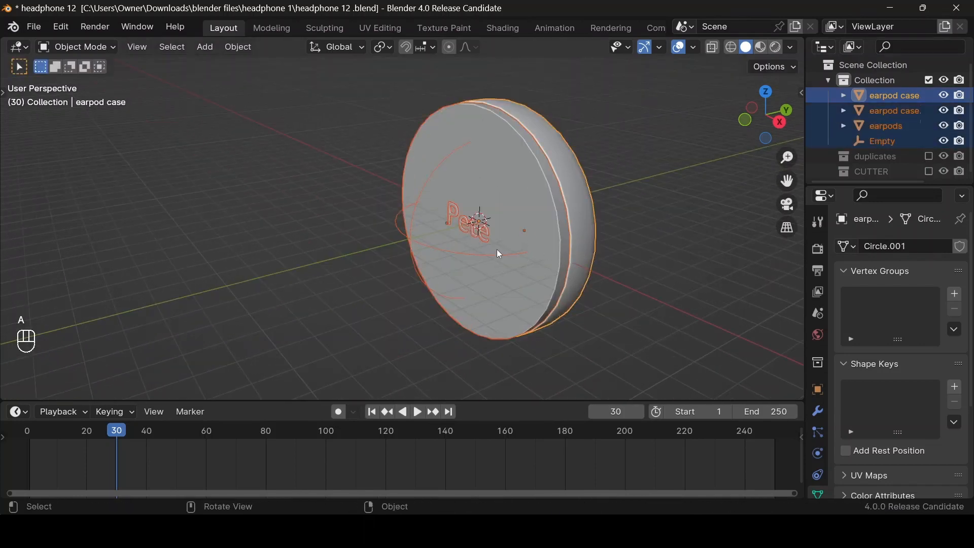
pyautogui.press('shift')
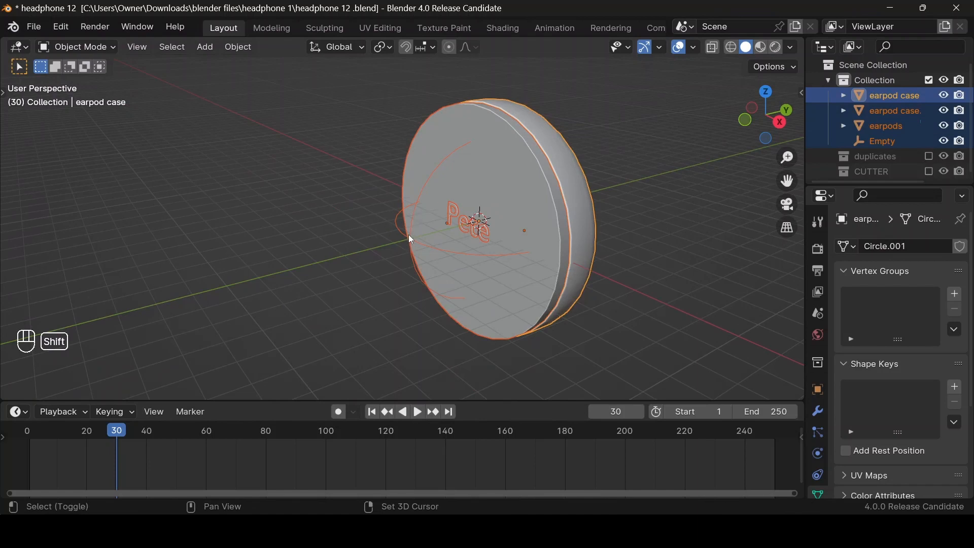
pyautogui.keyDown('shift'); pyautogui.click(409, 235); pyautogui.keyUp('shift')
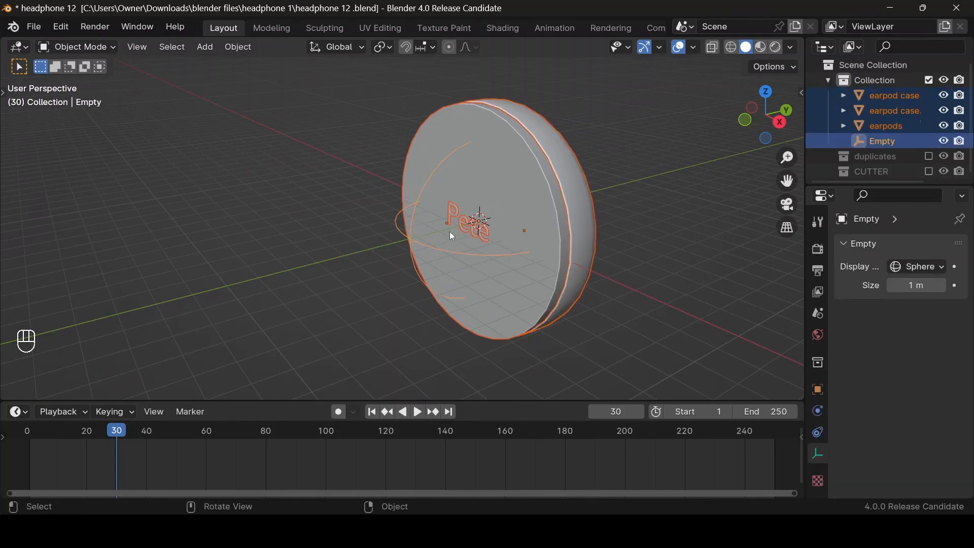
pyautogui.hotkey('ctrl', 'p')
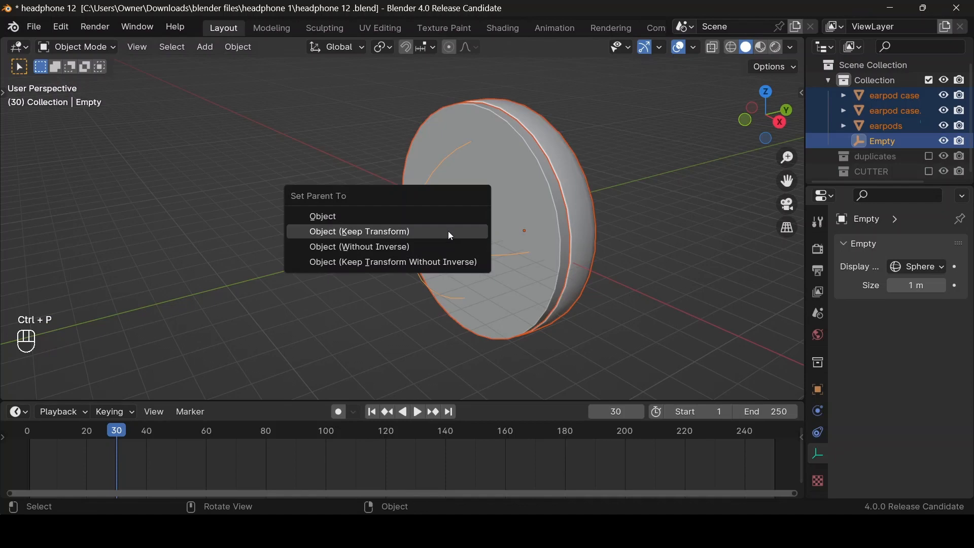
pyautogui.click(449, 231)
pyautogui.press('g')
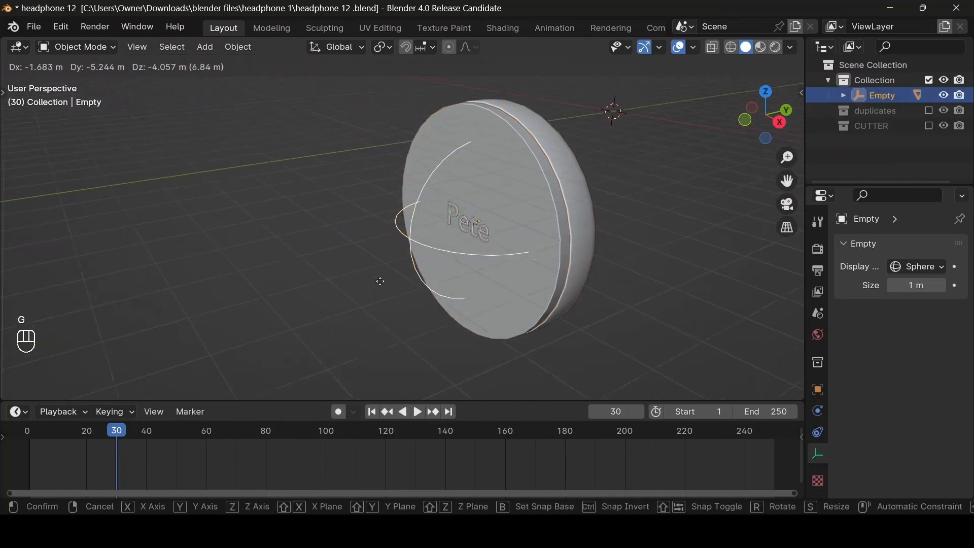
pyautogui.click(413, 242)
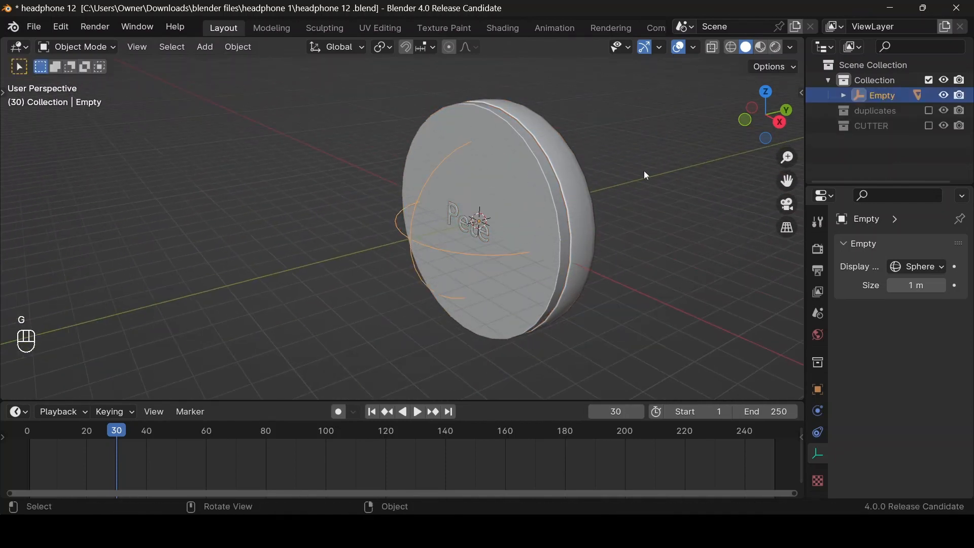
# Step: Rotate the sphere empty by -90° about the X axis to lay the whole case flat with its lid facing up
pyautogui.write('rx')
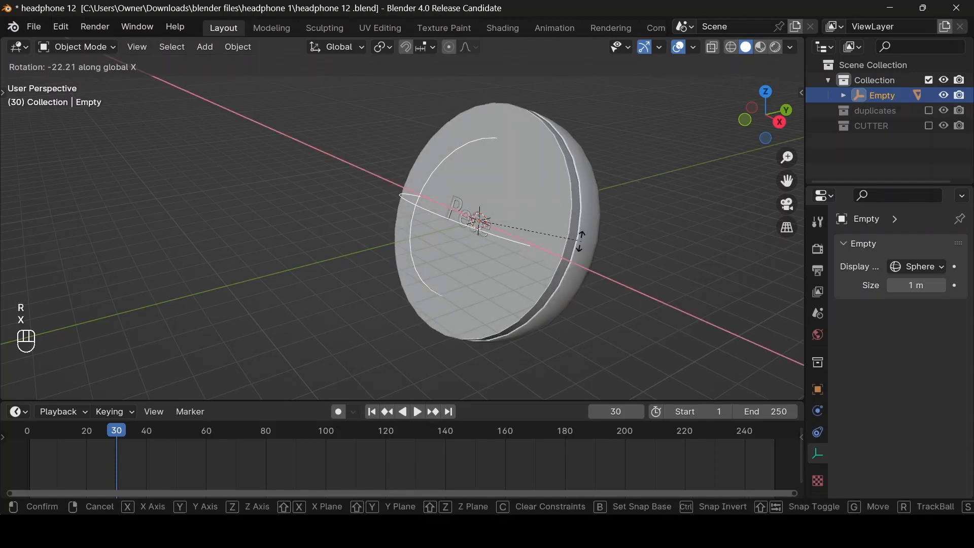
pyautogui.write('90')
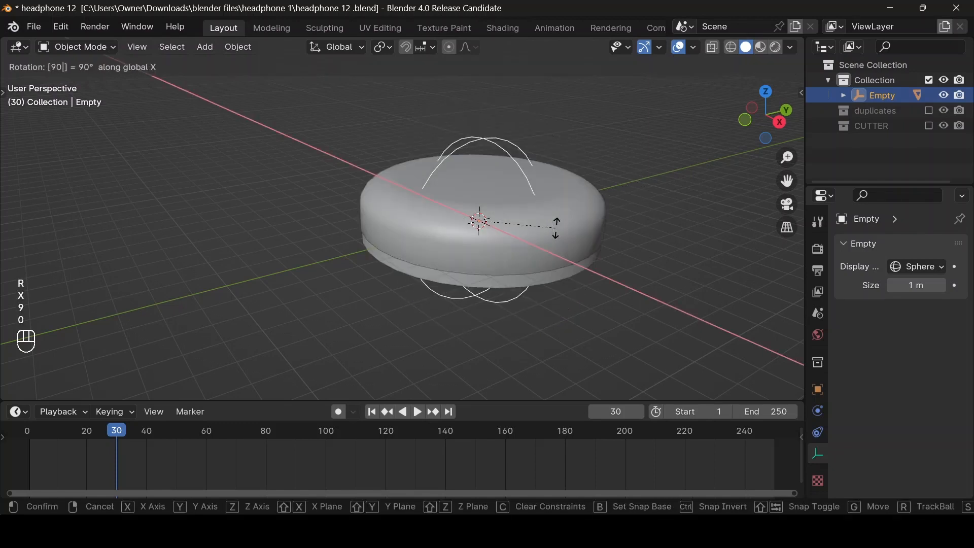
pyautogui.press('-')
pyautogui.click(556, 228)
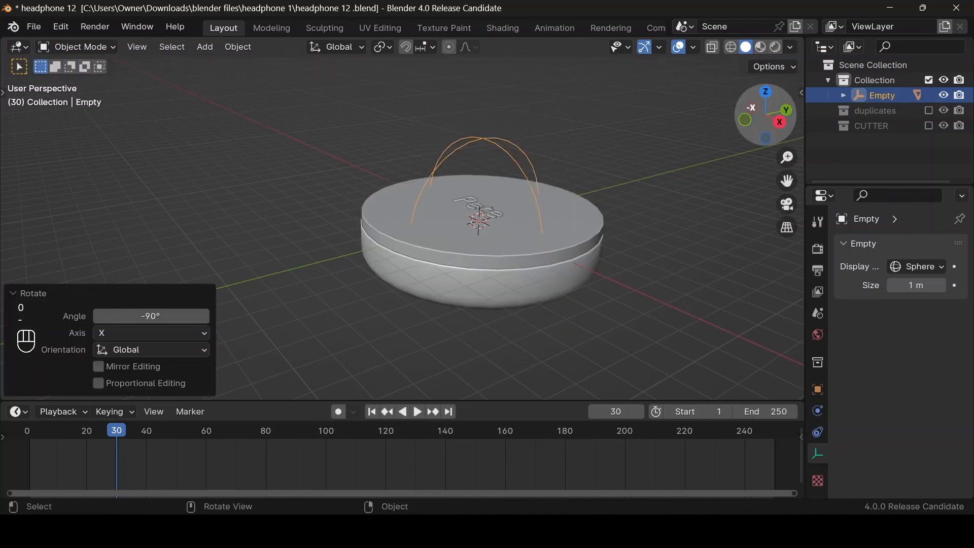
# Step: Add a mesh cube with a size of 2 m at the world origin, inside the flat case
pyautogui.moveTo(751, 107); pyautogui.dragTo(715, 105)
pyautogui.moveTo(774, 109); pyautogui.dragTo(725, 114)
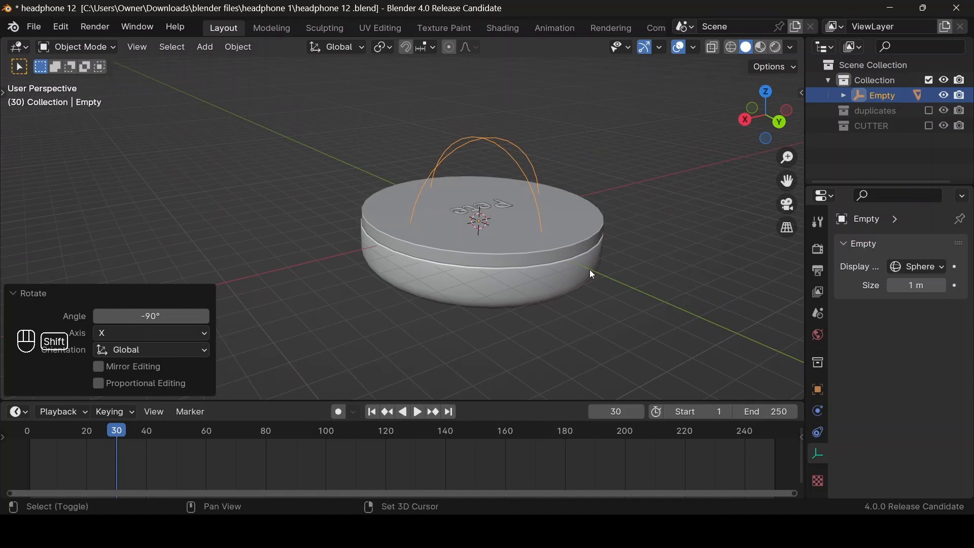
pyautogui.hotkey('shift', 'a')
pyautogui.click(775, 126)
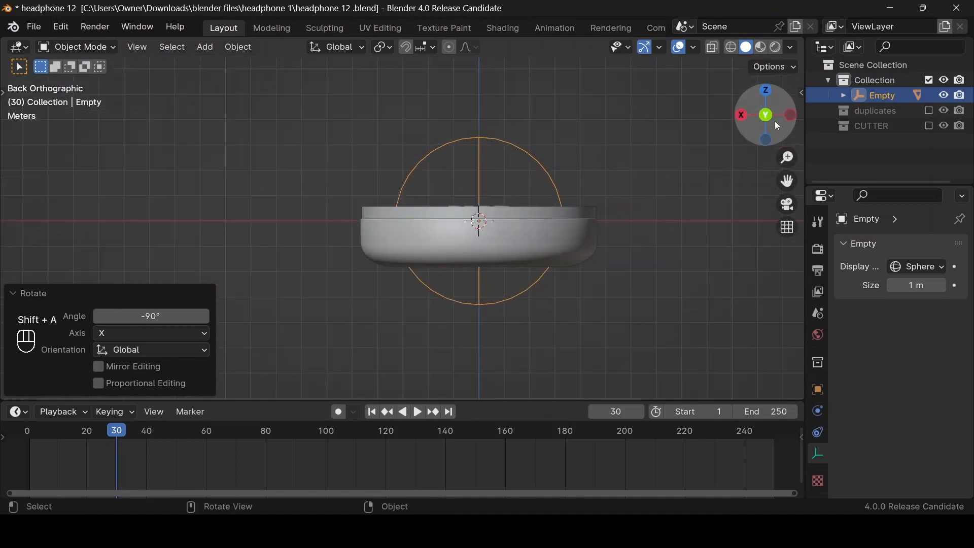
pyautogui.scroll(4, 445, 309)
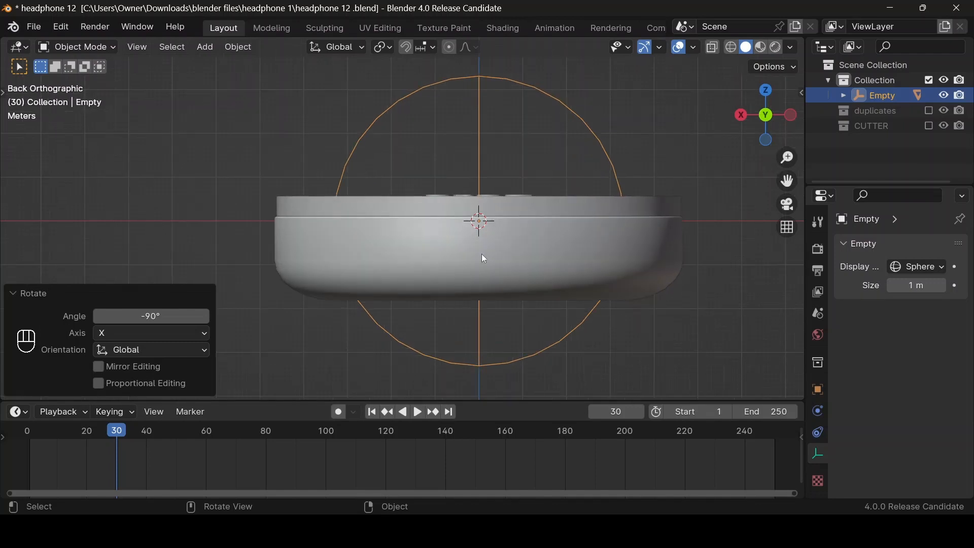
pyautogui.hotkey('shift', 'a')
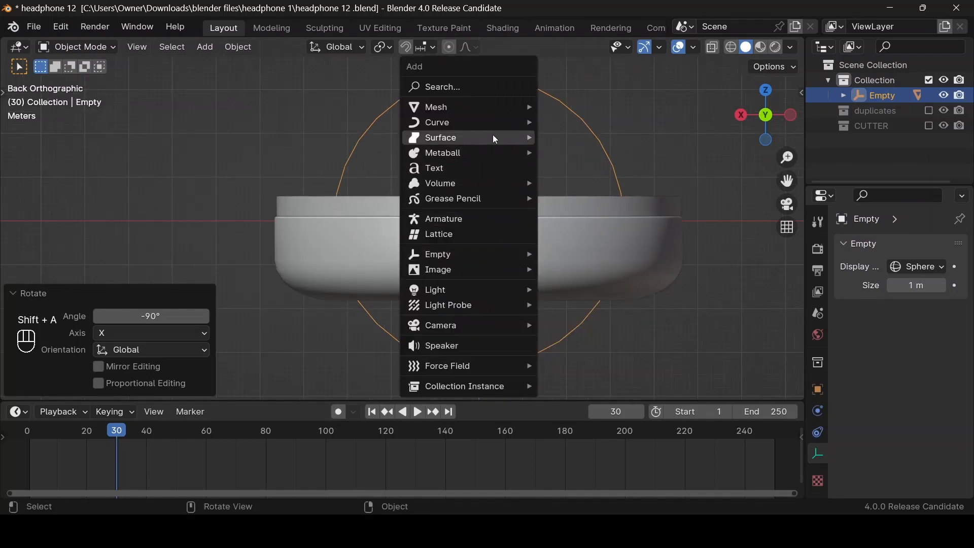
pyautogui.write('c')
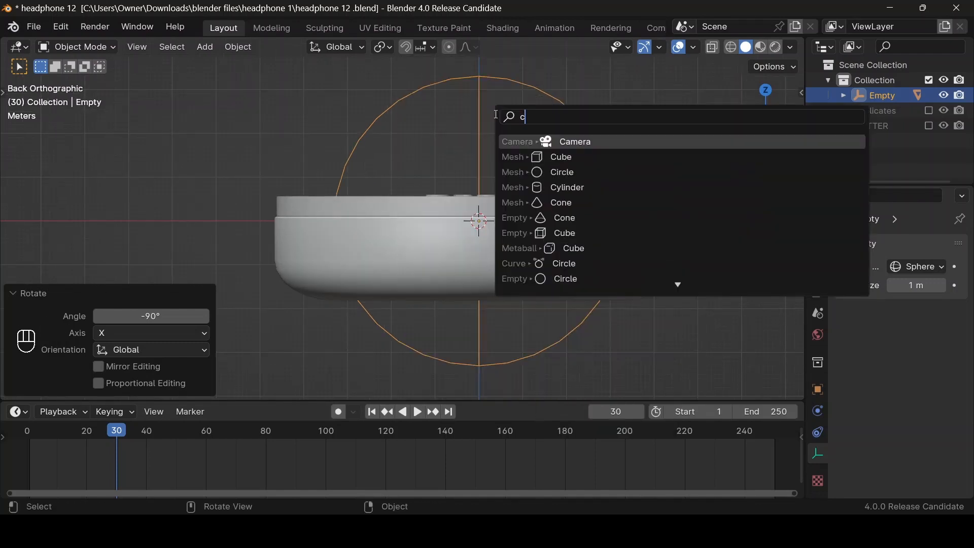
pyautogui.write('ue')
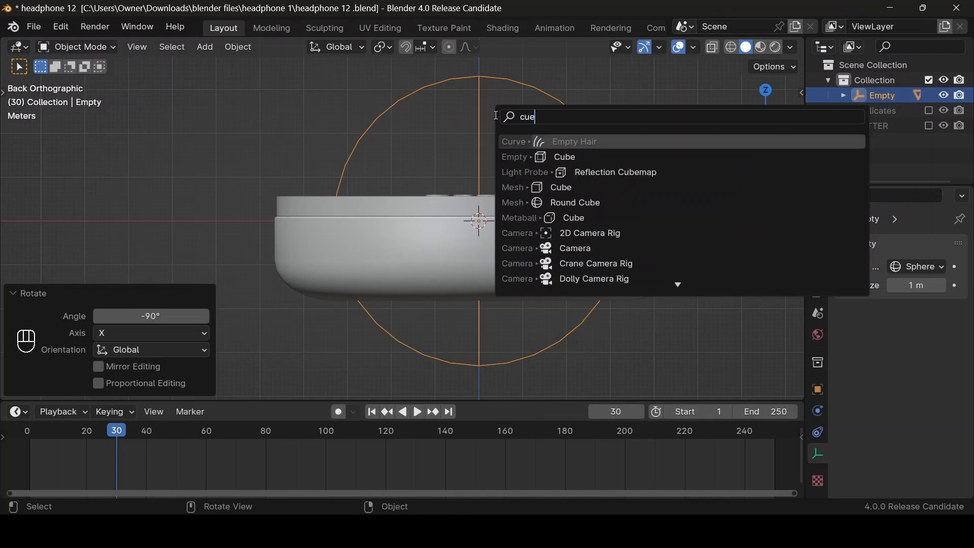
pyautogui.press('BackSpace')
pyautogui.write('be')
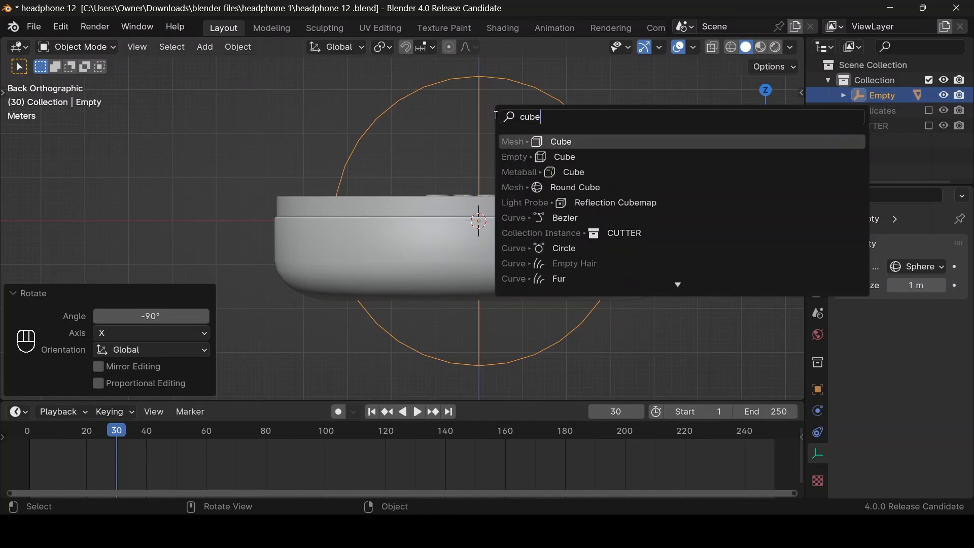
pyautogui.press('Return')
# Step: Move the cube about 5.17 m along the Y axis to the side of the case
pyautogui.moveTo(756, 114); pyautogui.dragTo(762, 121)
pyautogui.press('g')
pyautogui.press('y')
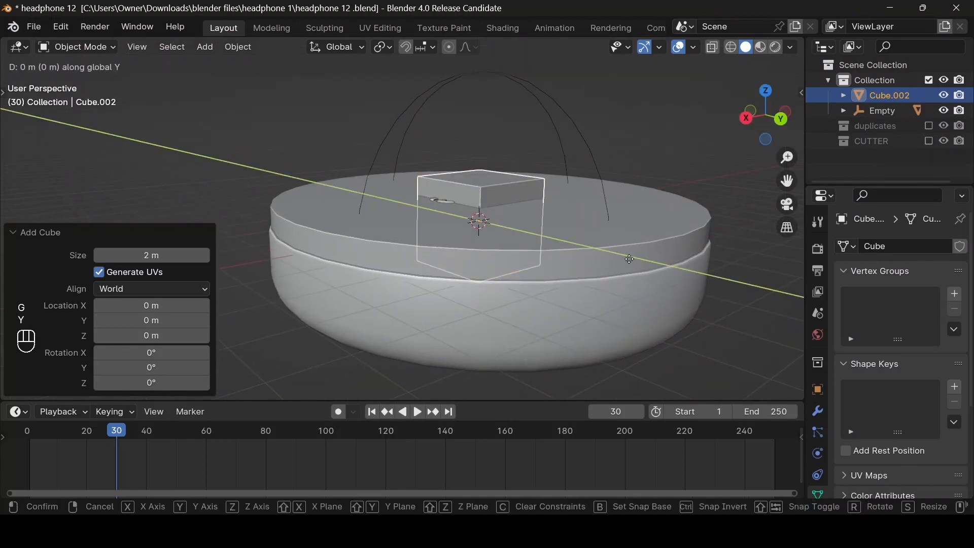
pyautogui.click(439, 305)
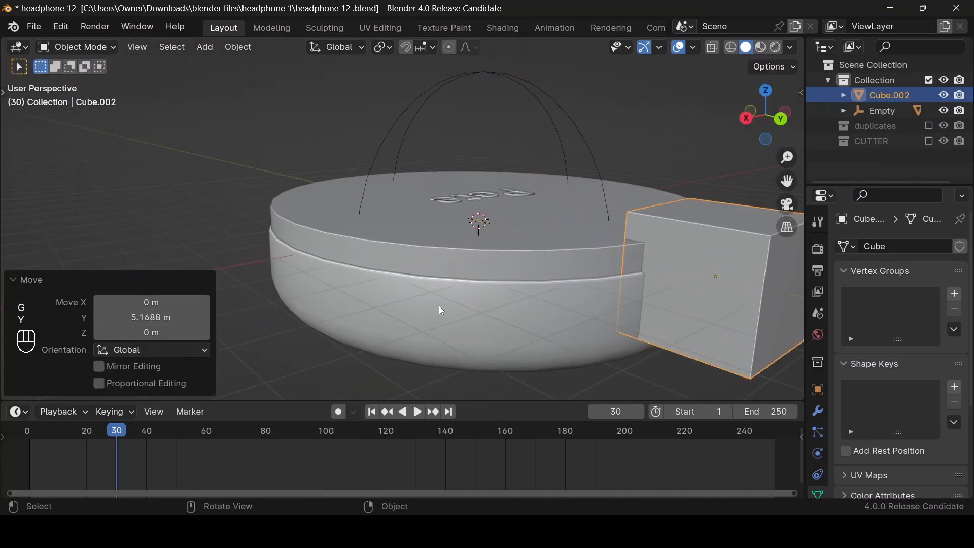
# Step: Flatten the cube to about 0.405 along Z and lower it about 0.55 m along the Z axis
pyautogui.scroll(2, 482, 299)
pyautogui.scroll(-4, 487, 297)
pyautogui.press('s')
pyautogui.press('z')
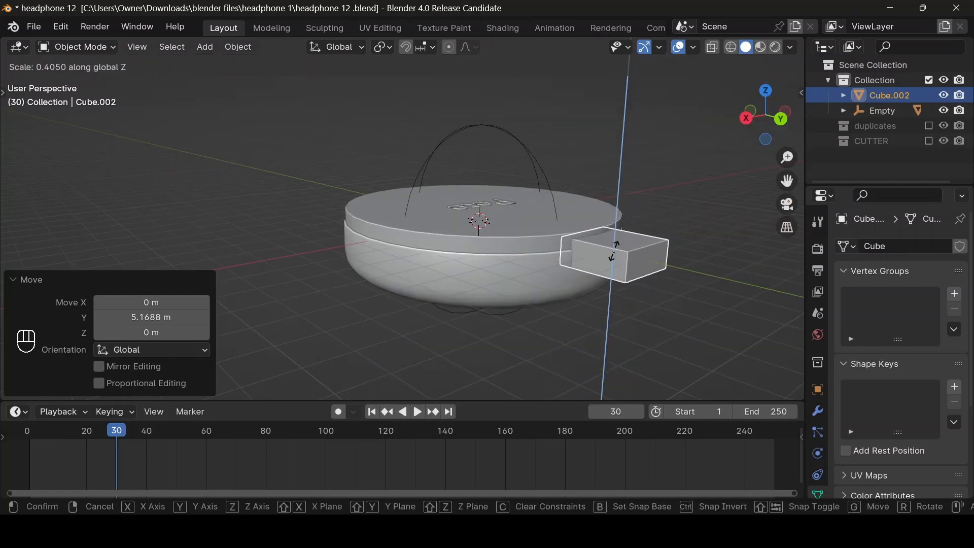
pyautogui.click(614, 250)
pyautogui.press('g')
pyautogui.press('z')
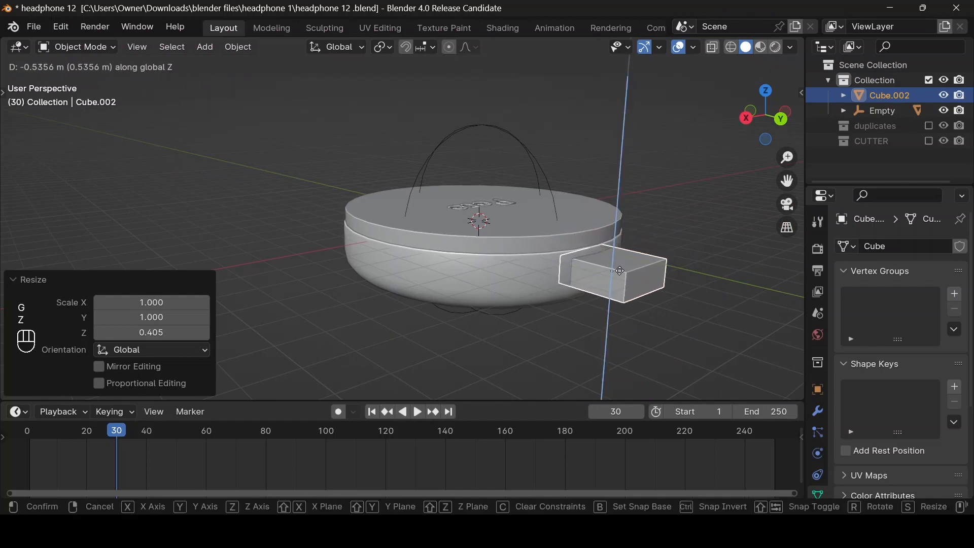
pyautogui.click(619, 270)
# Step: Scale the block uniformly to about 0.606 and move it about -0.357 m along Y into the case wall
pyautogui.click(780, 119)
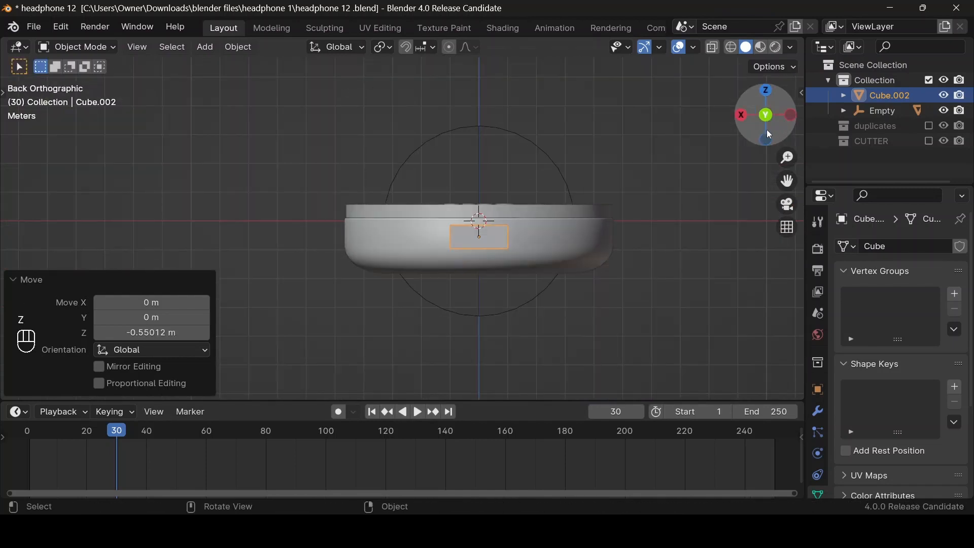
pyautogui.moveTo(754, 131); pyautogui.dragTo(707, 198)
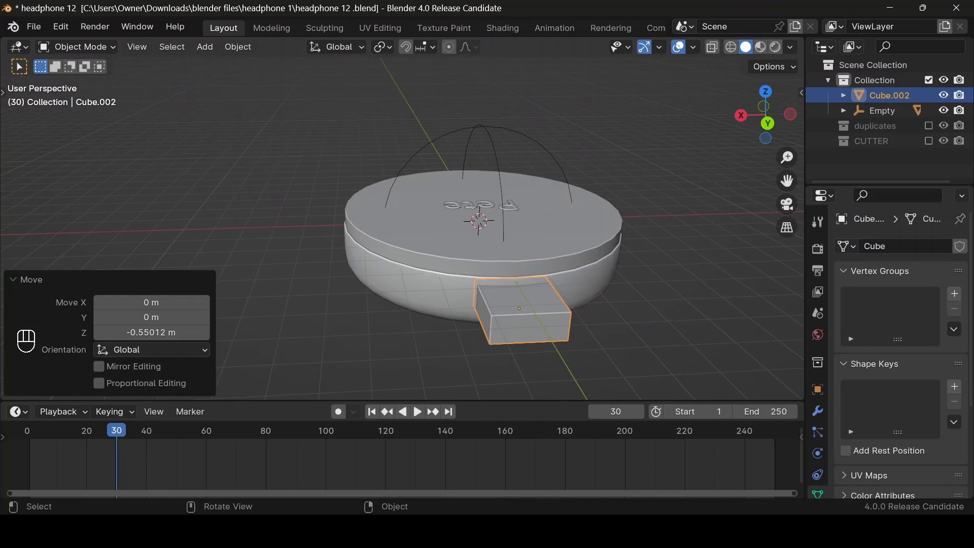
pyautogui.press('s')
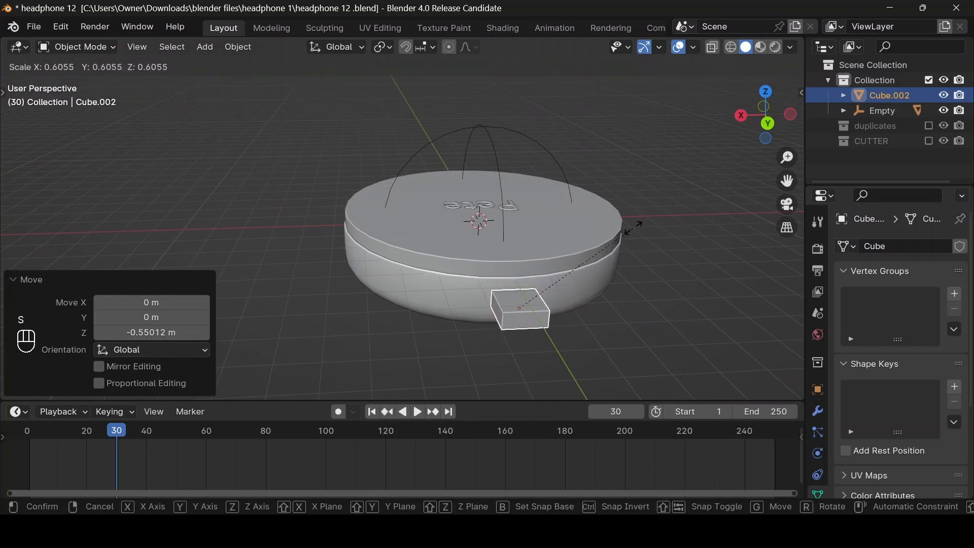
pyautogui.click(634, 228)
pyautogui.moveTo(756, 139); pyautogui.dragTo(755, 117)
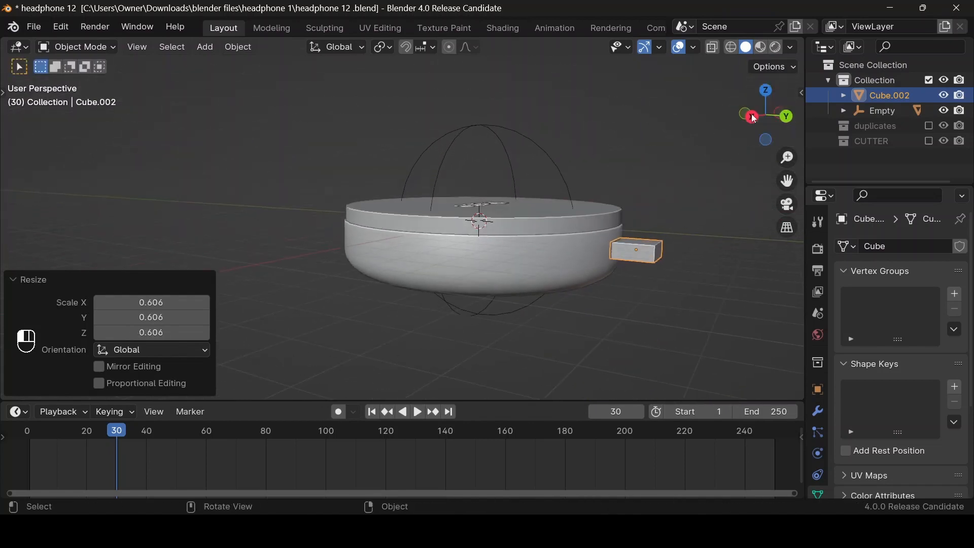
pyautogui.press('g')
pyautogui.press('y')
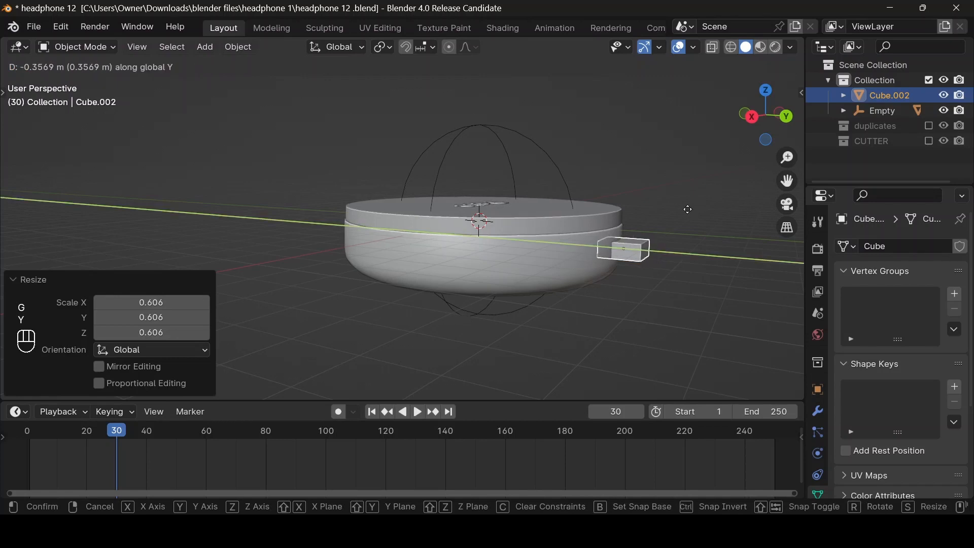
pyautogui.click(687, 211)
# Step: Lower the block about 0.147 m along Z and thin it to about 0.607 along the Z axis
pyautogui.moveTo(754, 118); pyautogui.dragTo(756, 137)
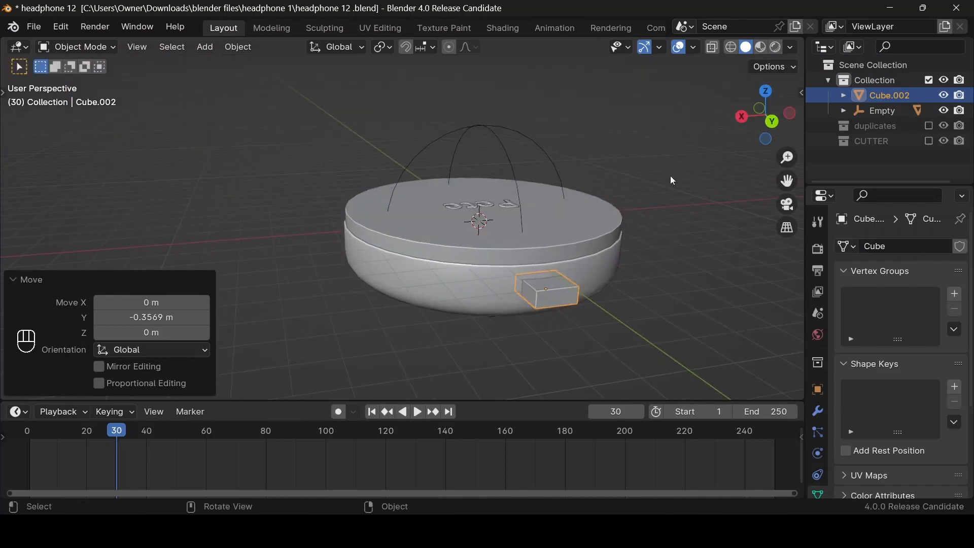
pyautogui.press('g')
pyautogui.press('z')
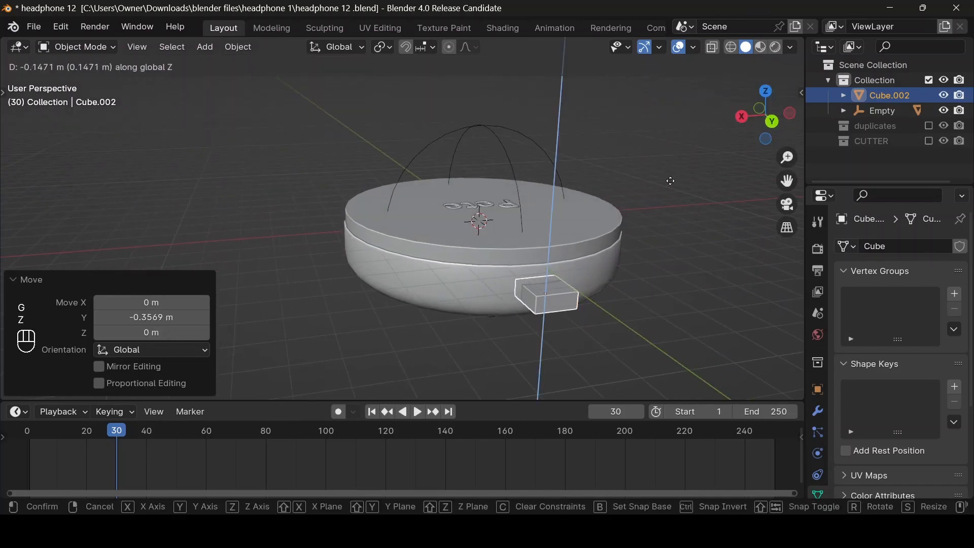
pyautogui.click(671, 180)
pyautogui.moveTo(777, 118); pyautogui.dragTo(694, 173)
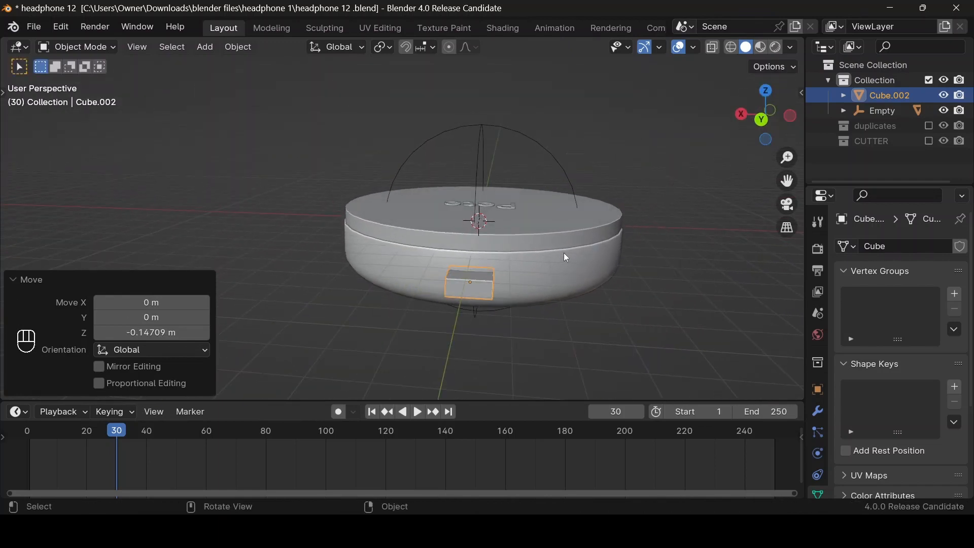
pyautogui.press('s')
pyautogui.press('z')
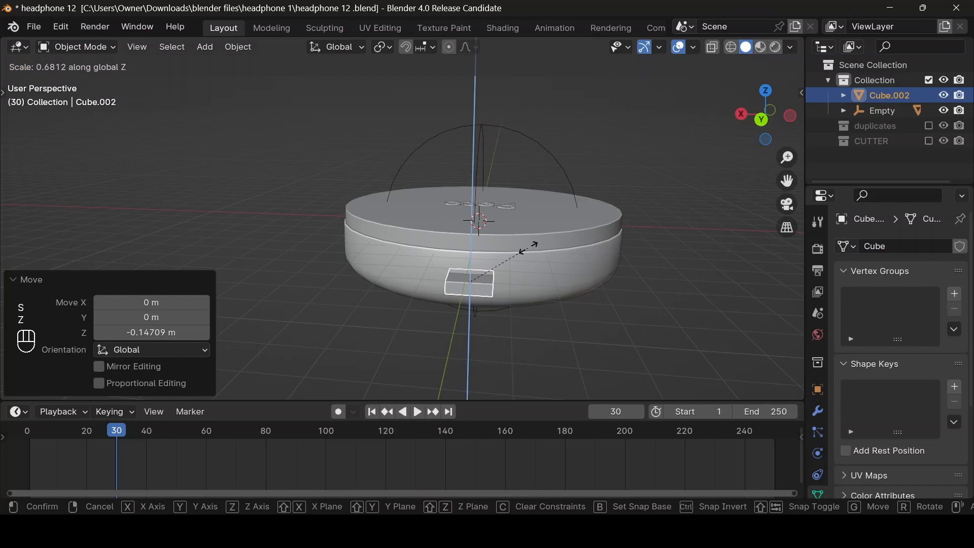
pyautogui.click(512, 251)
# Step: Widen the block by about 1.156 along the X axis and save the file
pyautogui.click(760, 121)
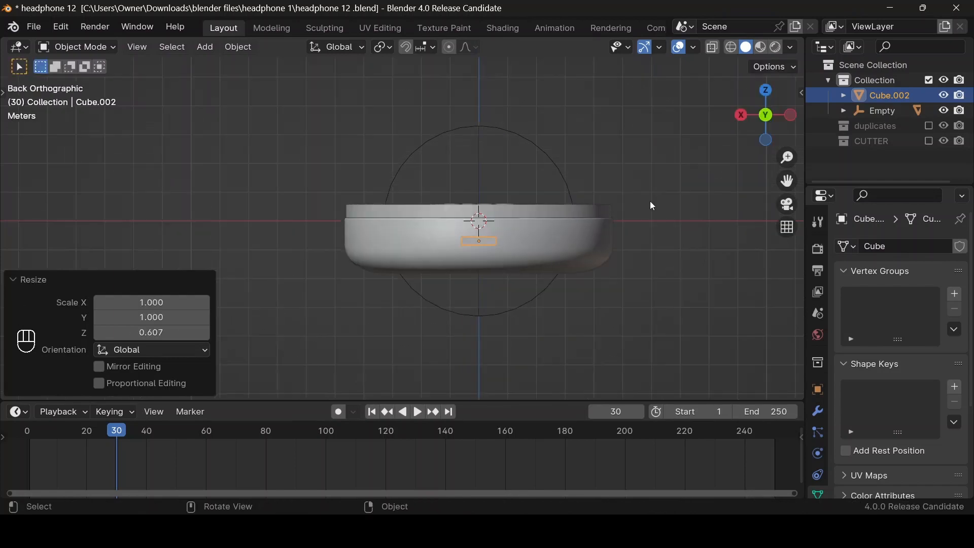
pyautogui.scroll(5, 650, 200)
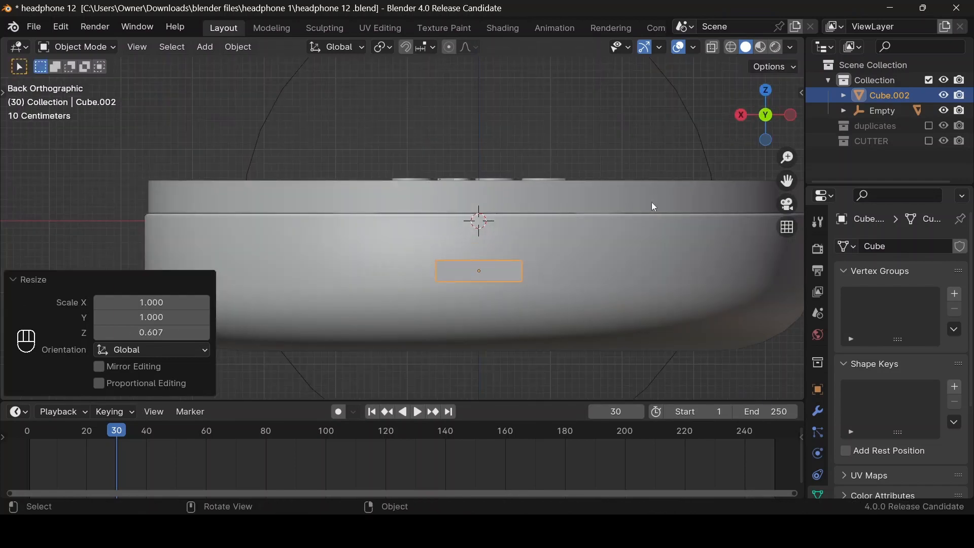
pyautogui.press('s')
pyautogui.press('x')
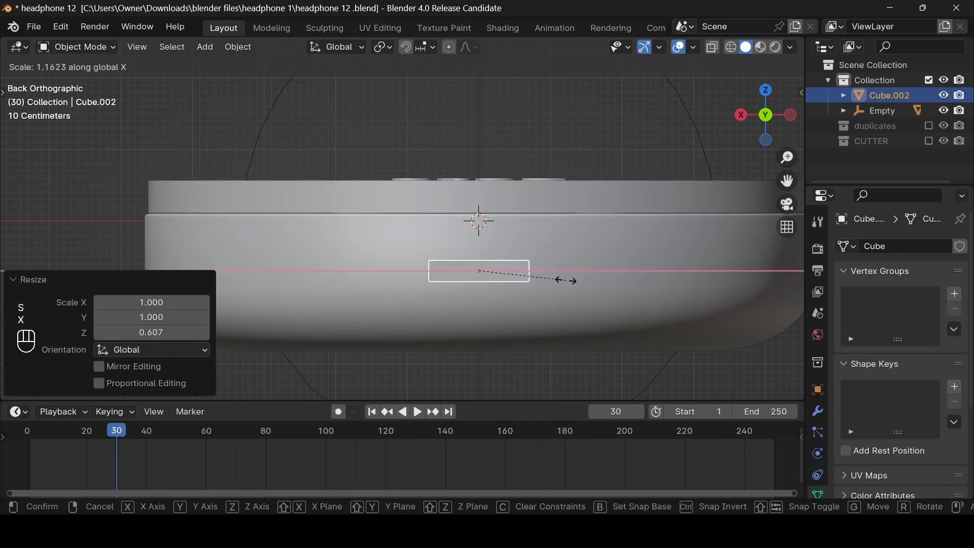
pyautogui.click(561, 278)
pyautogui.moveTo(758, 107); pyautogui.dragTo(782, 117)
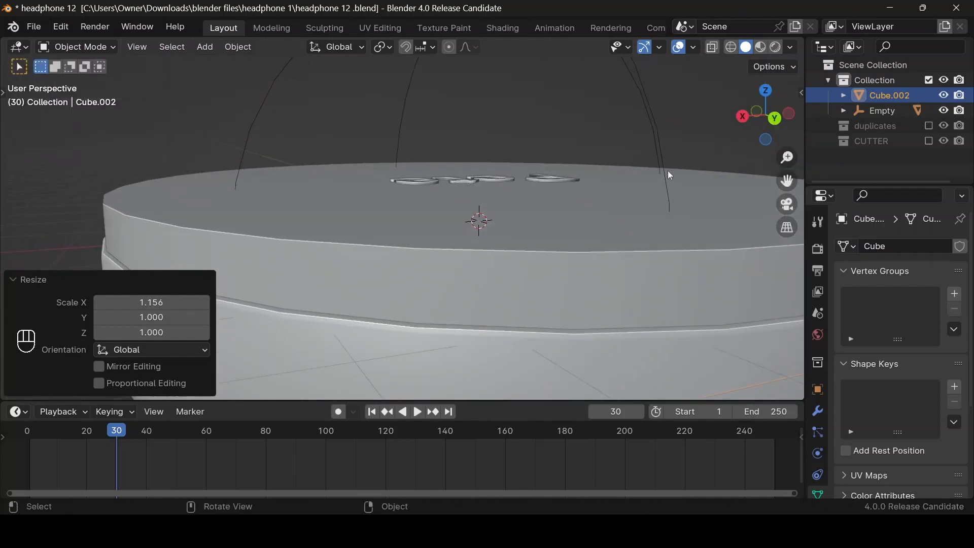
pyautogui.scroll(-4, 616, 192)
pyautogui.hotkey('ctrl', 's')
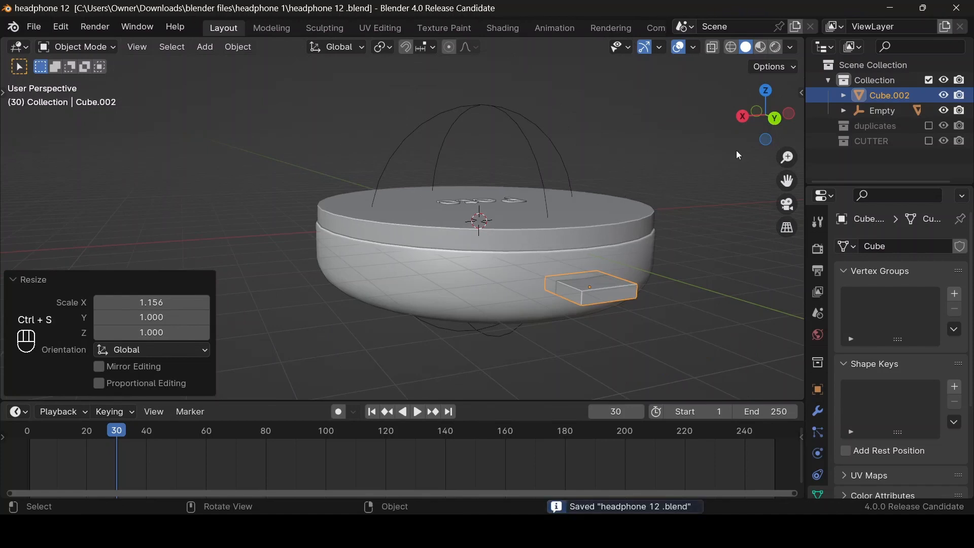
# Step: Apply the scale of the block in the case's side wall
pyautogui.moveTo(759, 123)
pyautogui.mouseDown()
pyautogui.moveTo(742, 112)
pyautogui.moveTo(741, 122)
pyautogui.mouseUp()
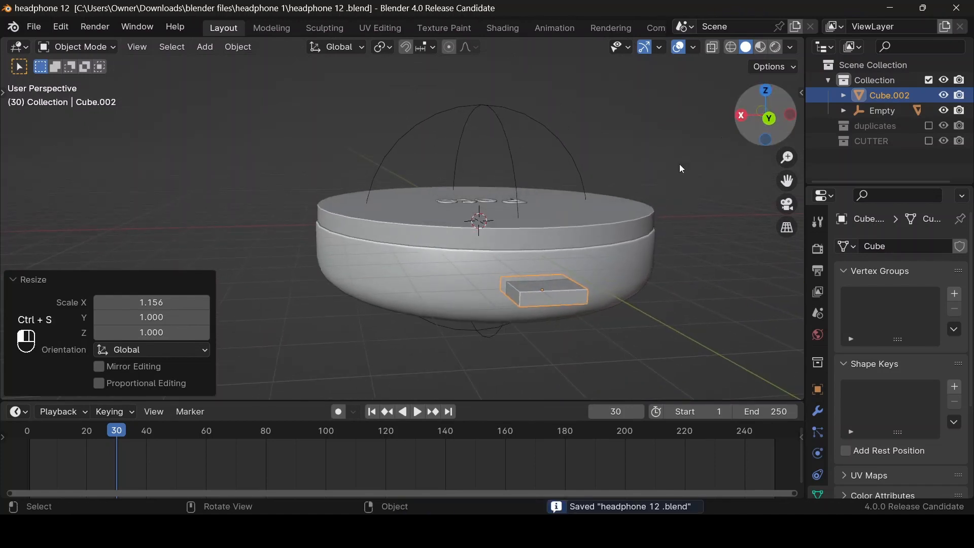
pyautogui.hotkey('ctrl', 'a')
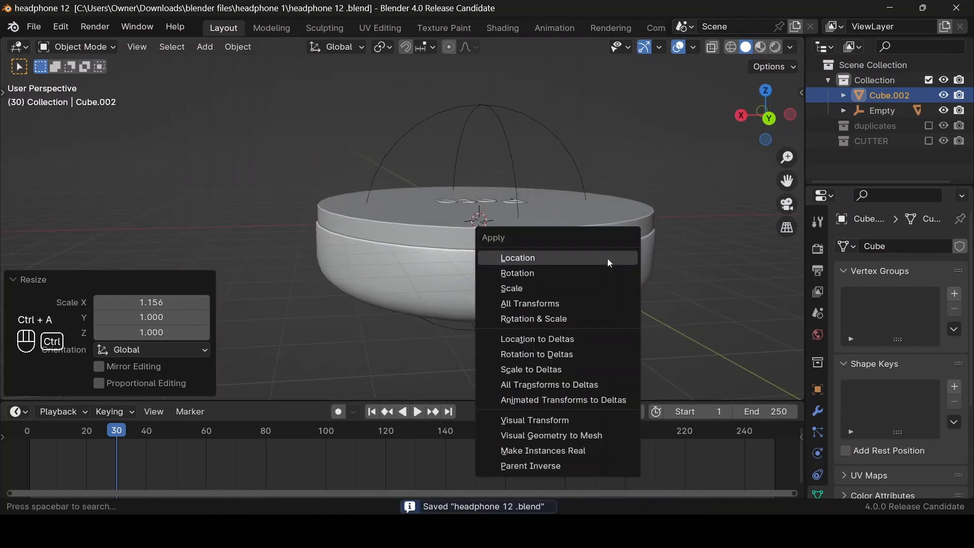
pyautogui.click(599, 287)
pyautogui.press('Tab')
pyautogui.press('Tab')
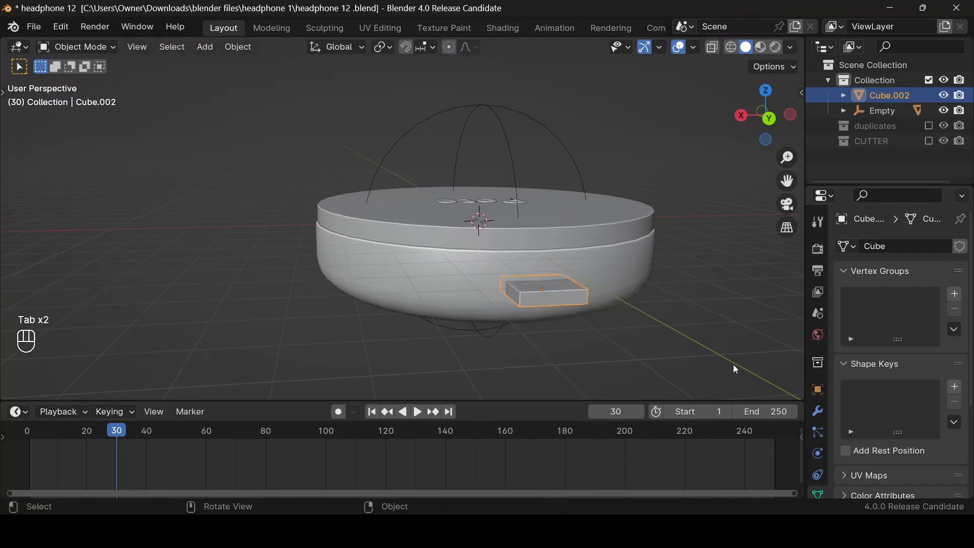
# Step: Bevel the block's four depth-wise edges with a width of about 0.111 m and 6 segments
pyautogui.press('Tab')
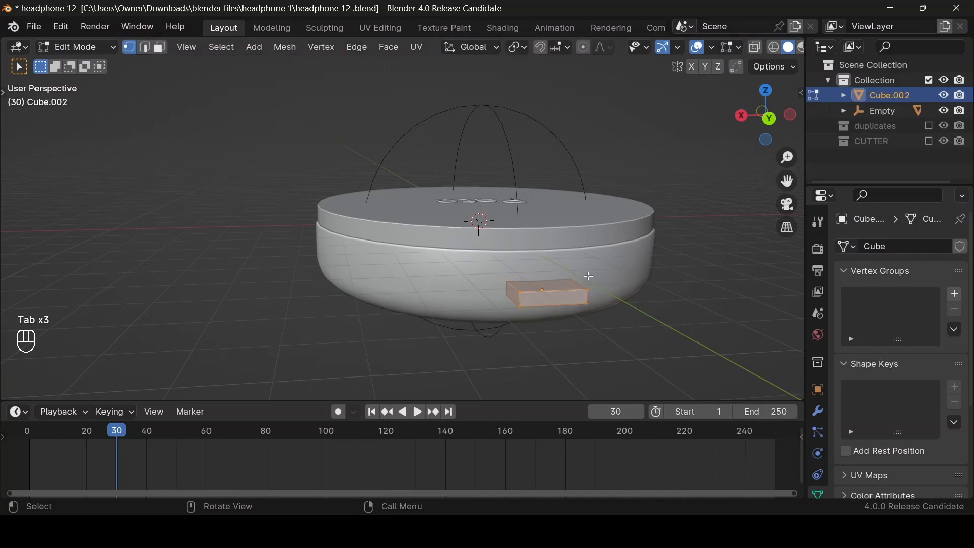
pyautogui.press('2')
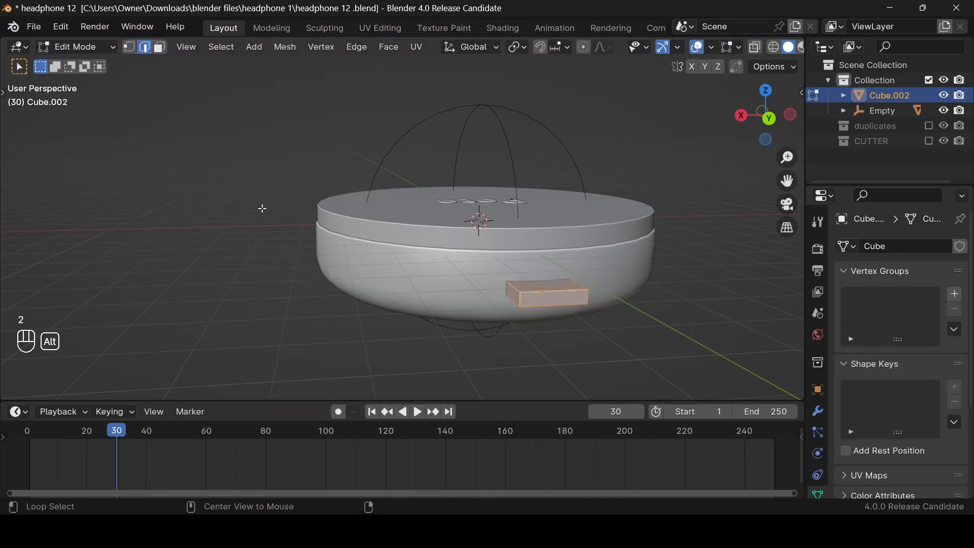
pyautogui.hotkey('alt', 'z')
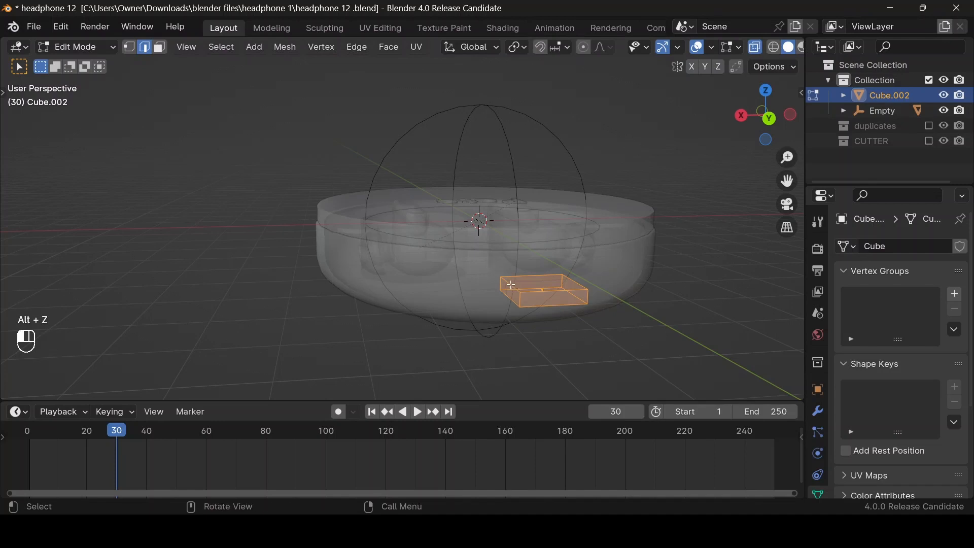
pyautogui.click(510, 303)
pyautogui.keyDown('shift'); pyautogui.click(510, 303); pyautogui.keyUp('shift')
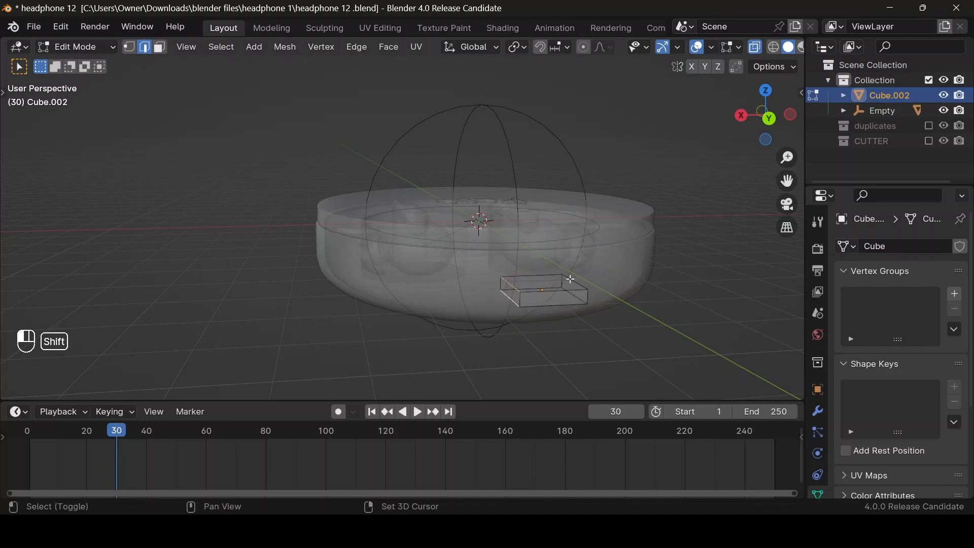
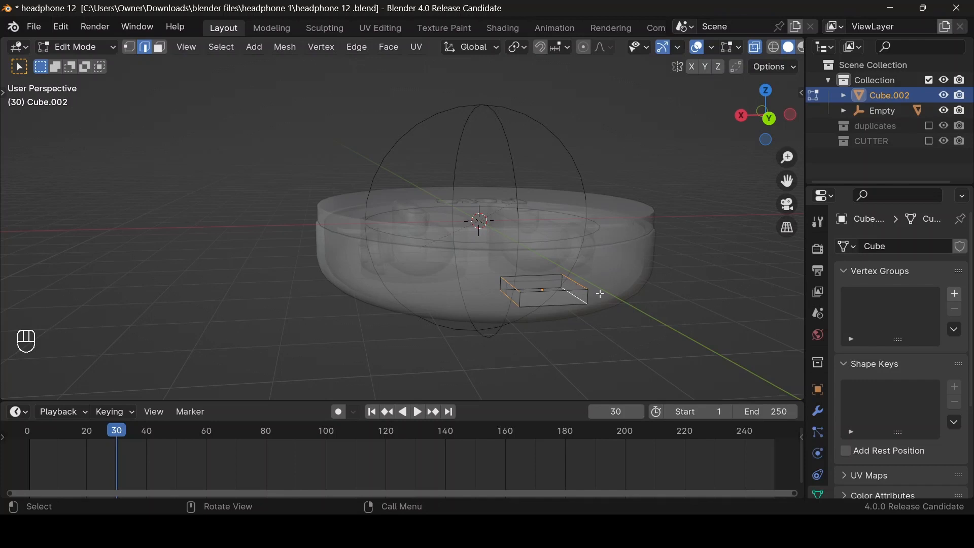
pyautogui.hotkey('ctrl', 'b')
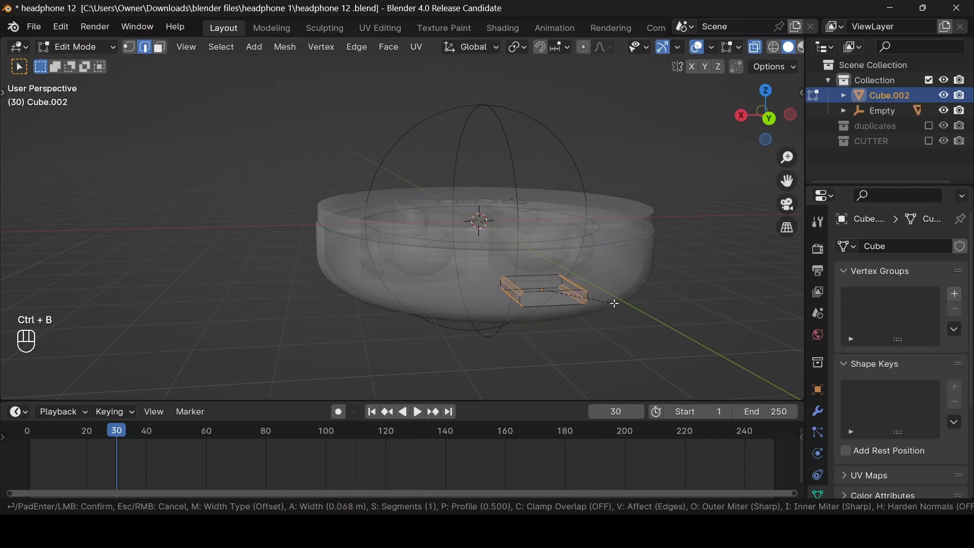
pyautogui.scroll(2, 616, 304)
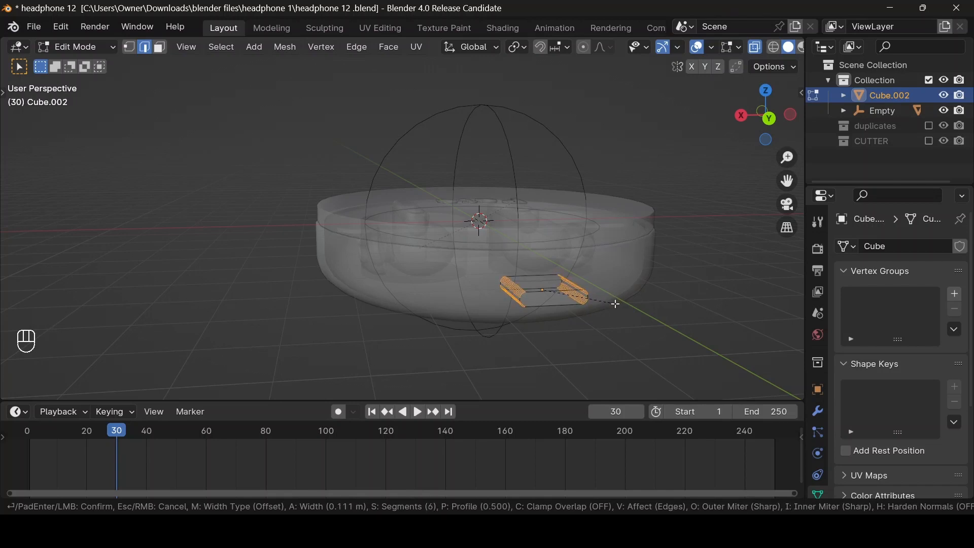
pyautogui.click(616, 304)
pyautogui.press('Tab')
pyautogui.hotkey('alt', 'z')
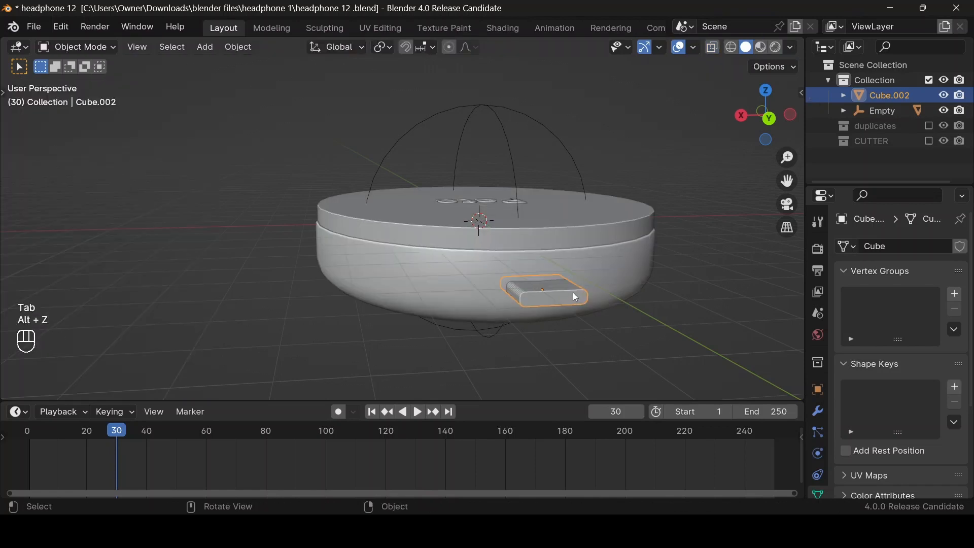
# Step: Cut the rounded block out of the earpod case with a Brush Boolean Difference
pyautogui.keyDown('shift'); pyautogui.click(497, 292); pyautogui.keyUp('shift')
pyautogui.press('n')
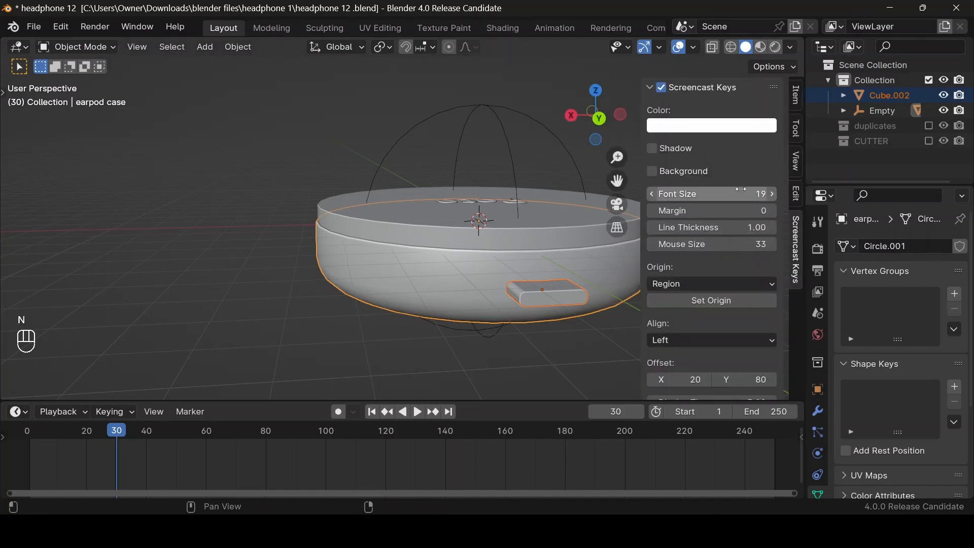
pyautogui.click(797, 195)
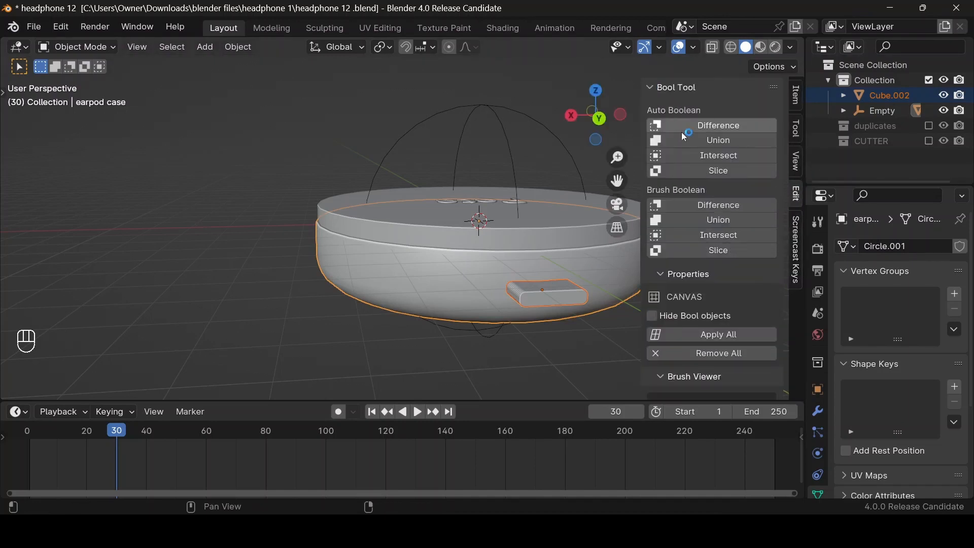
pyautogui.click(698, 209)
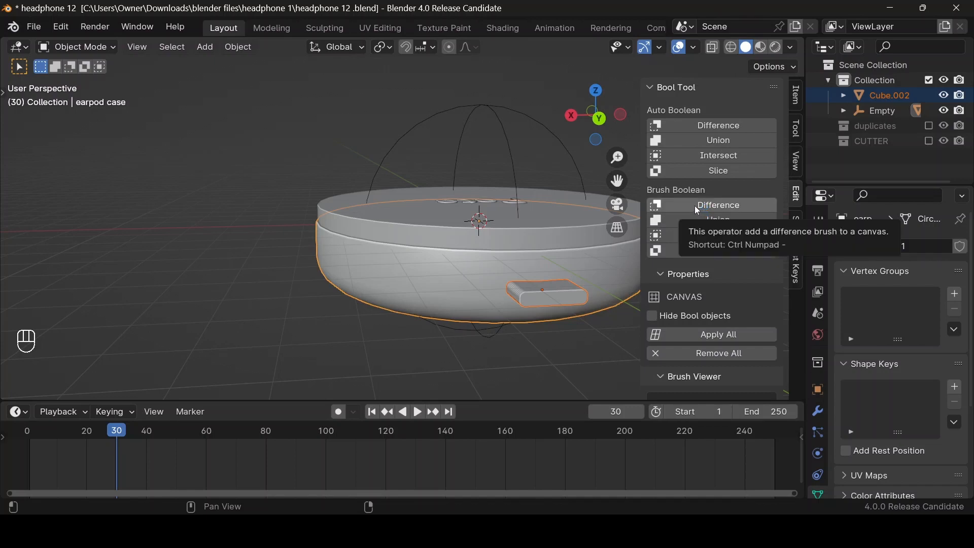
pyautogui.click(695, 205)
pyautogui.moveTo(562, 112); pyautogui.dragTo(584, 109)
# Step: Isolate the cutter block in local view and open its mesh for editing
pyautogui.click(571, 269)
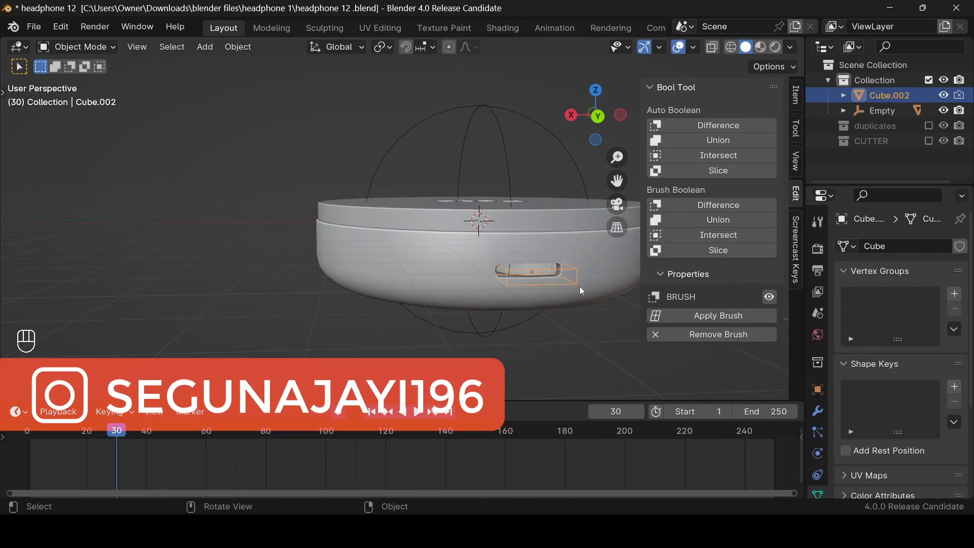
pyautogui.press('KP_Divide')
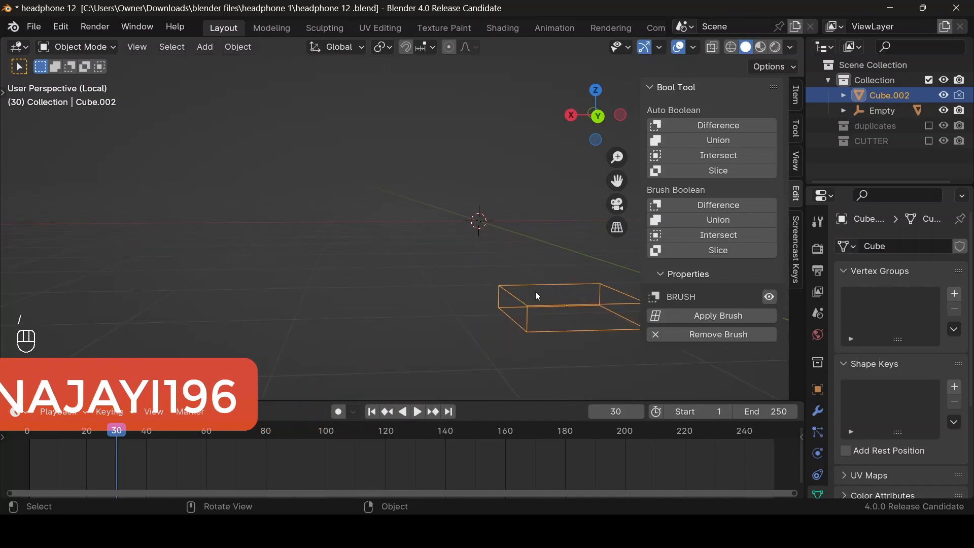
pyautogui.press('Tab')
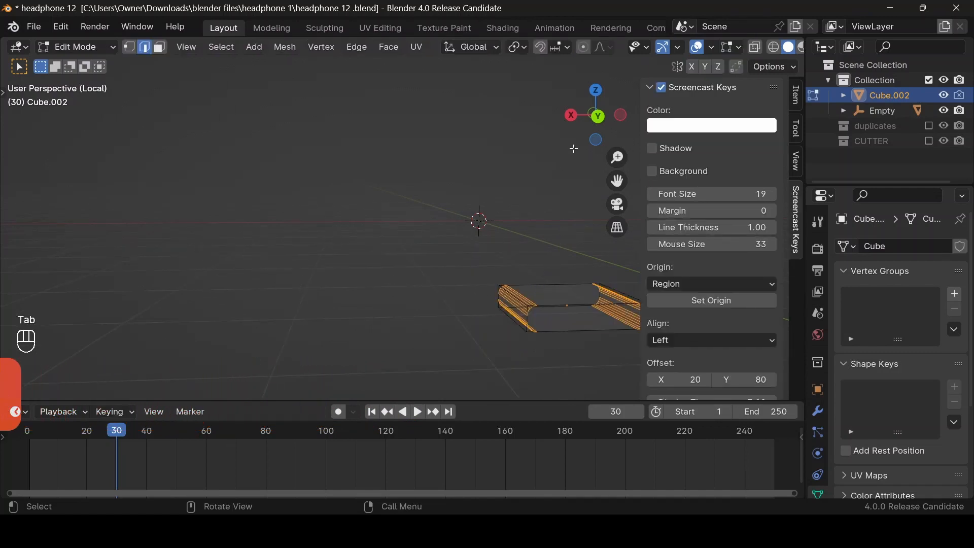
pyautogui.moveTo(617, 181); pyautogui.dragTo(444, 133)
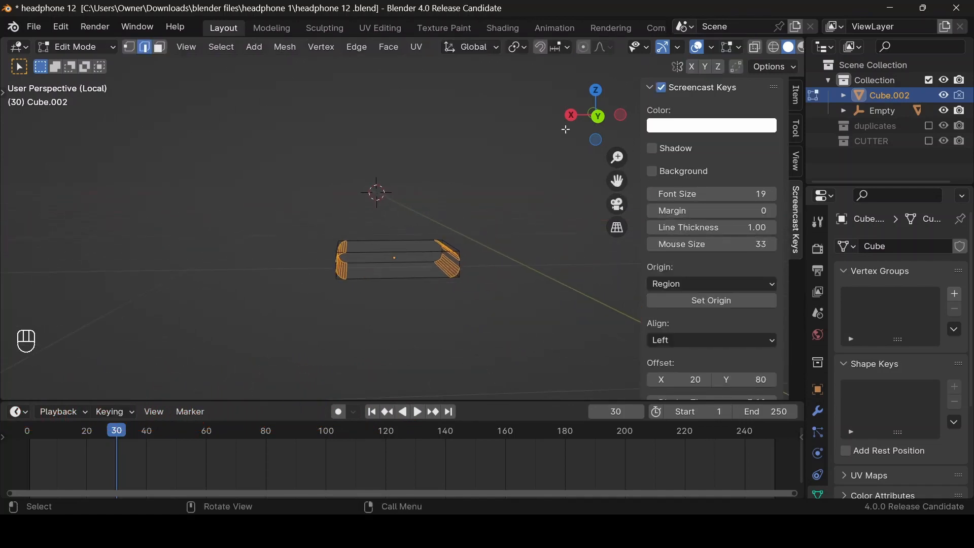
pyautogui.click(570, 115)
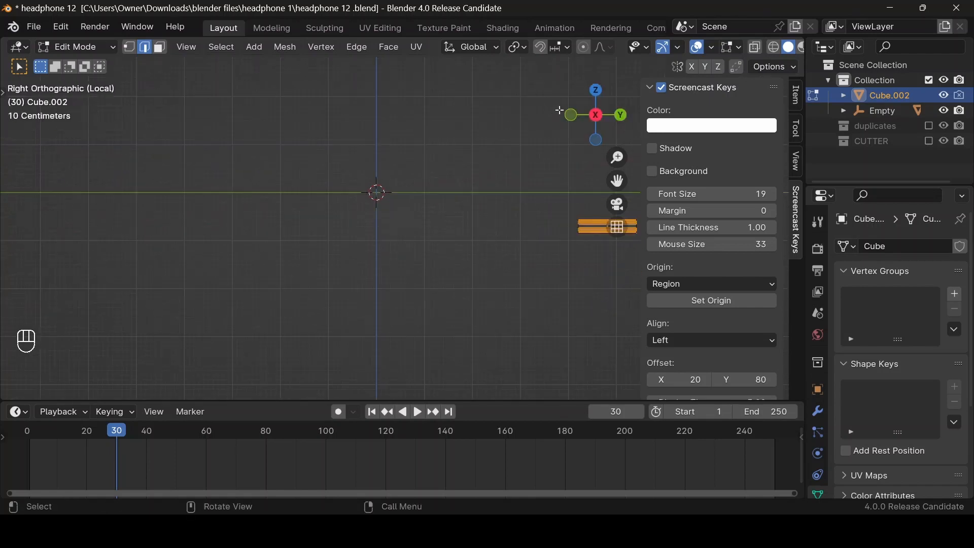
pyautogui.moveTo(559, 110); pyautogui.dragTo(555, 151)
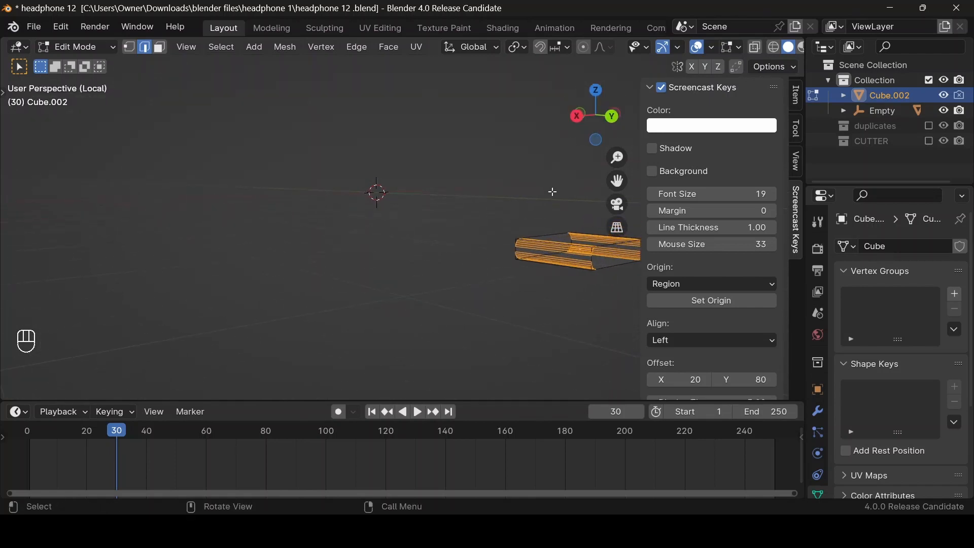
# Step: Inset the cutter block's rounded end face that points into the case by about 0.051 m
pyautogui.press('3')
pyautogui.click(564, 237)
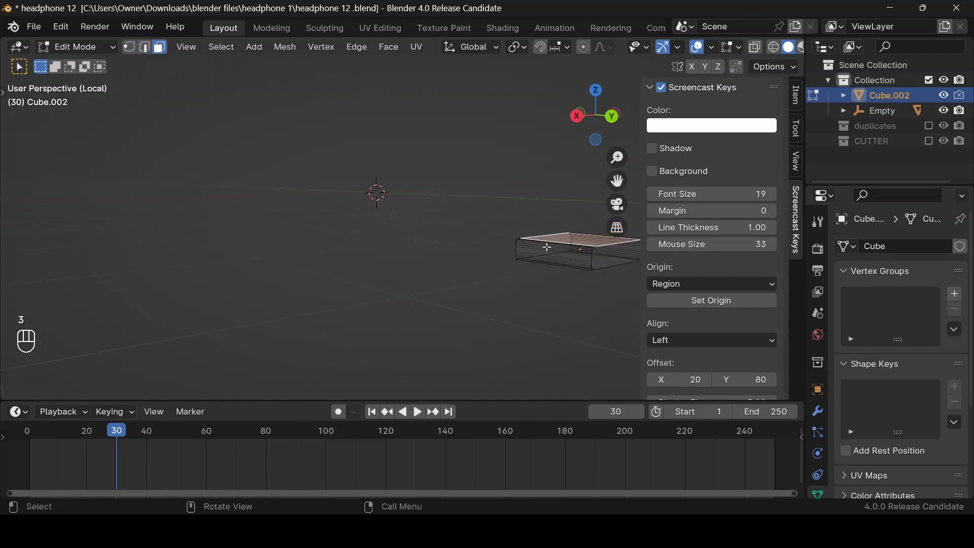
pyautogui.click(546, 247)
pyautogui.moveTo(617, 181); pyautogui.dragTo(599, 183)
pyautogui.press('KP_Decimal')
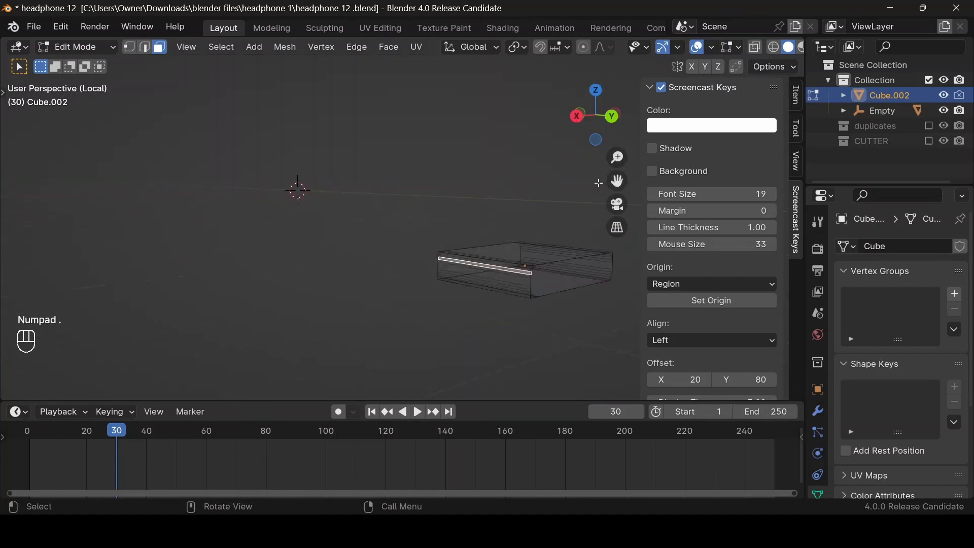
pyautogui.moveTo(586, 128); pyautogui.dragTo(593, 147)
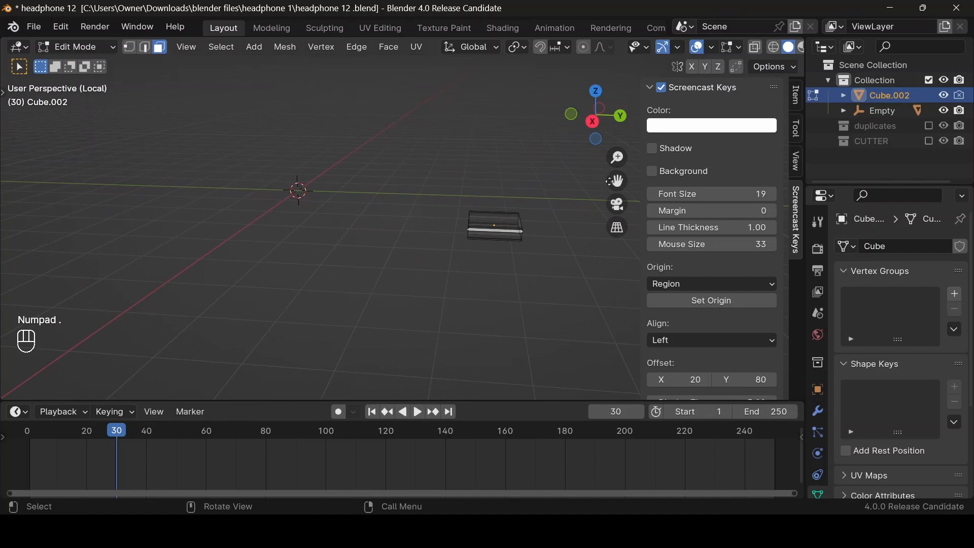
pyautogui.moveTo(614, 180); pyautogui.dragTo(449, 181)
pyautogui.moveTo(584, 133); pyautogui.dragTo(654, 134)
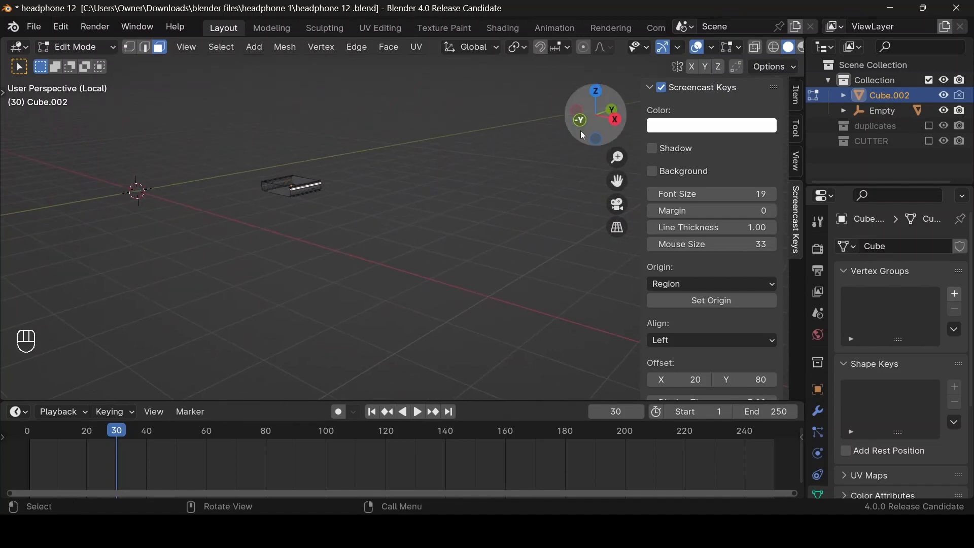
pyautogui.moveTo(612, 182); pyautogui.dragTo(702, 249)
pyautogui.scroll(4, 223, 258)
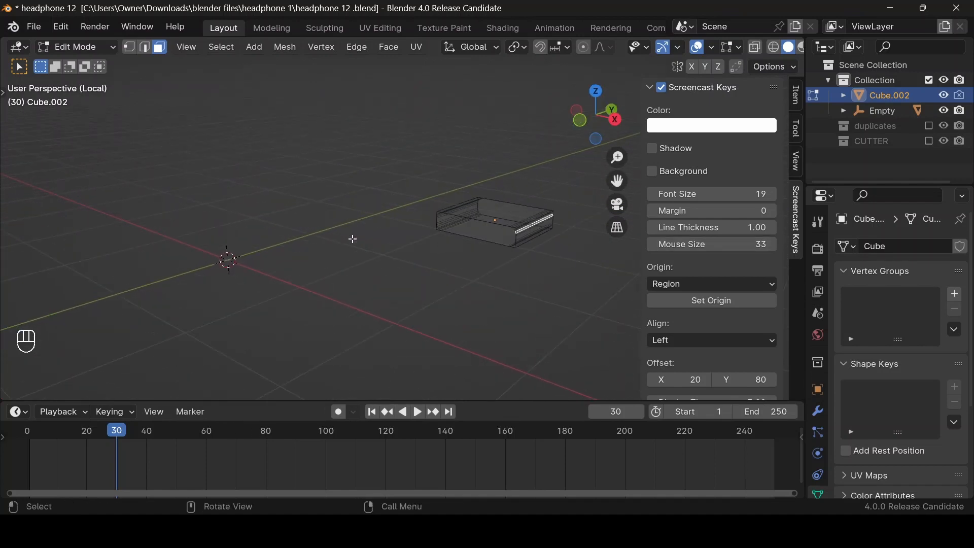
pyautogui.moveTo(616, 181); pyautogui.dragTo(512, 188)
pyautogui.click(821, 412)
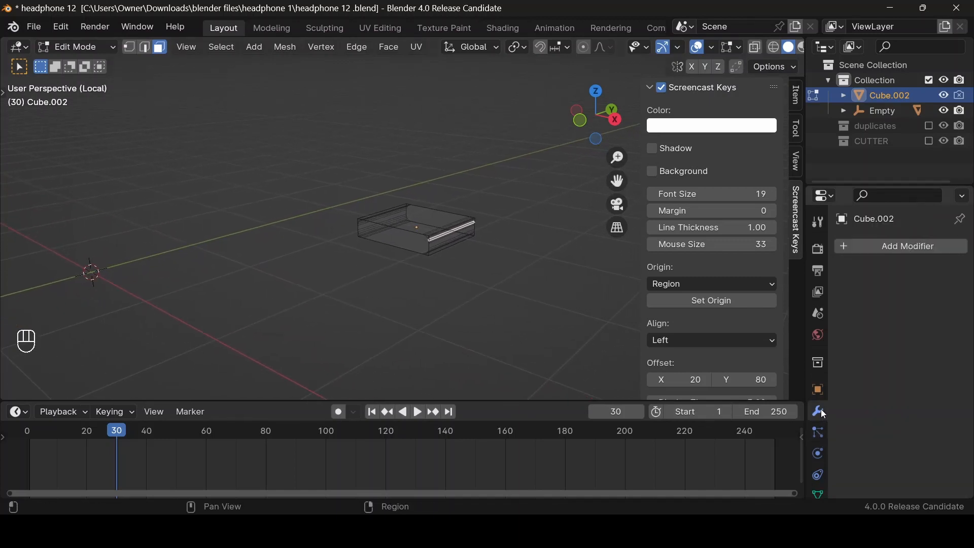
pyautogui.scroll(2, 457, 254)
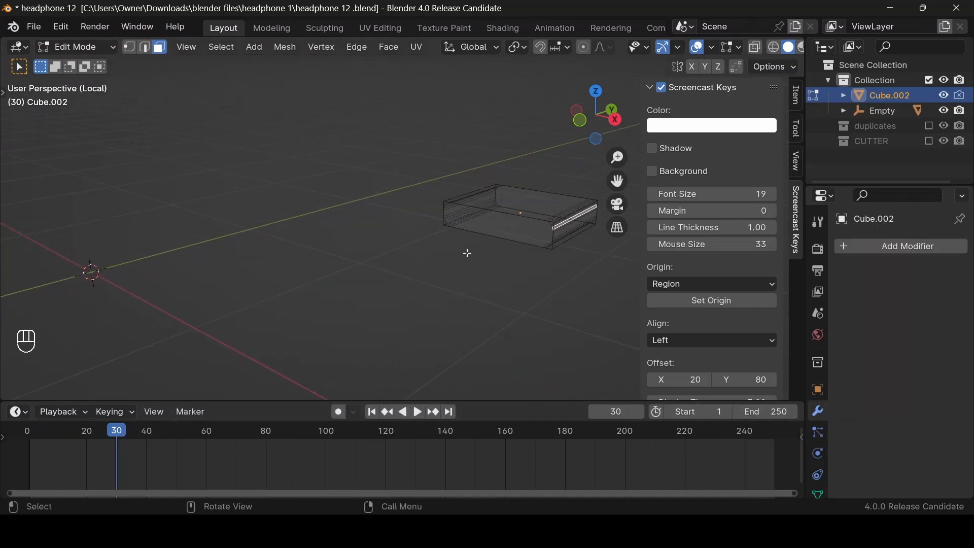
pyautogui.click(504, 225)
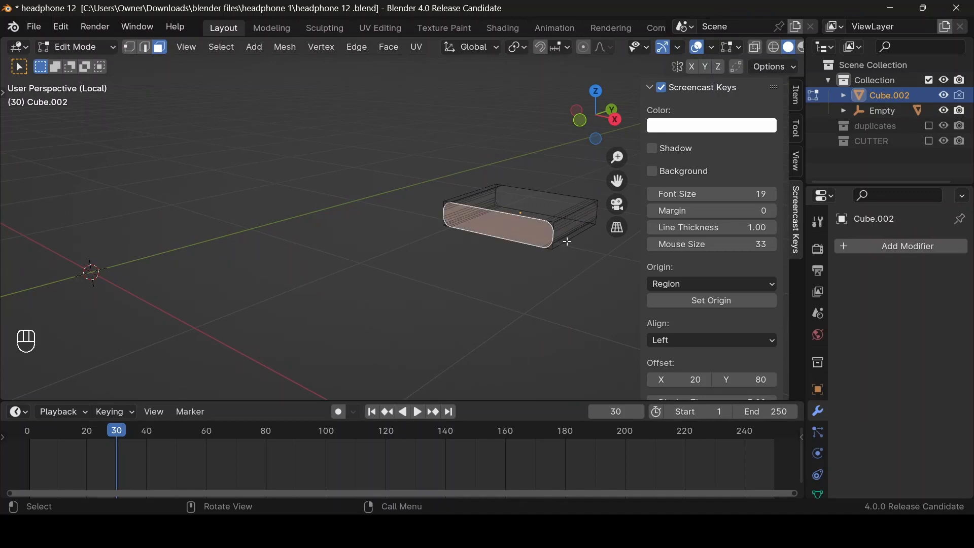
pyautogui.press('i')
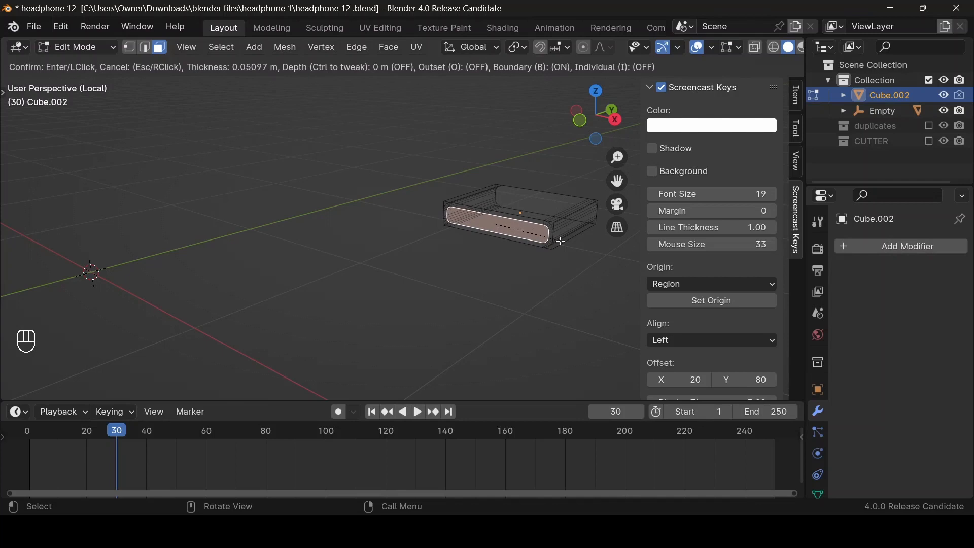
pyautogui.click(559, 244)
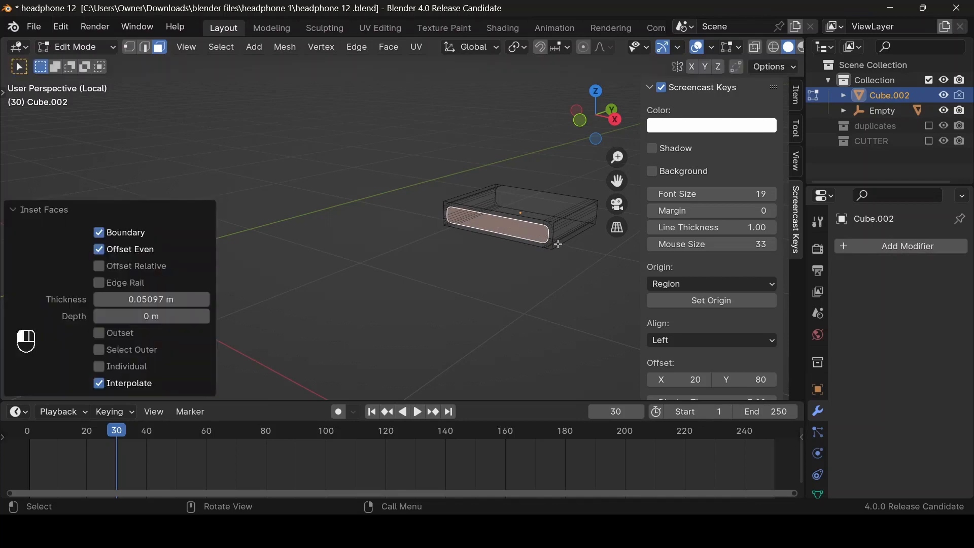
pyautogui.press('e')
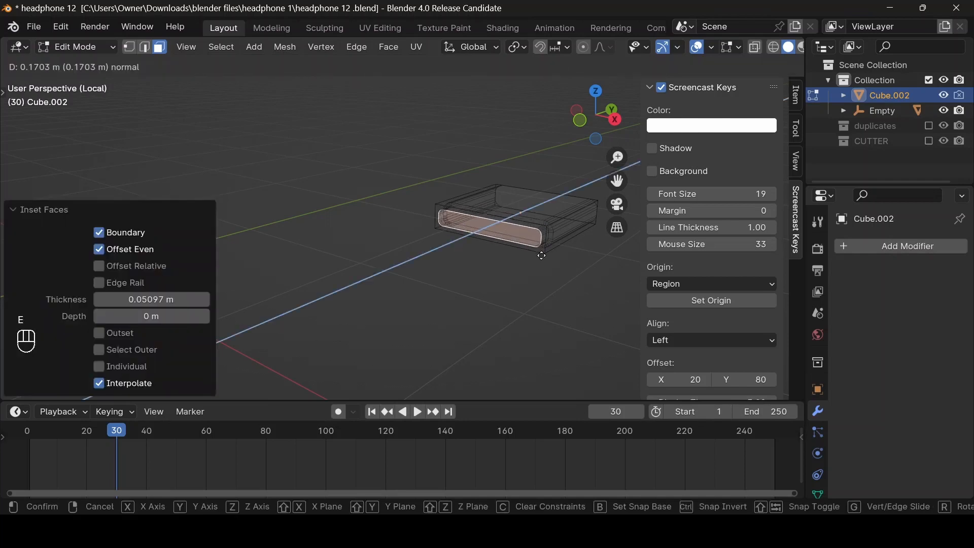
pyautogui.rightClick(541, 256)
pyautogui.click(539, 241)
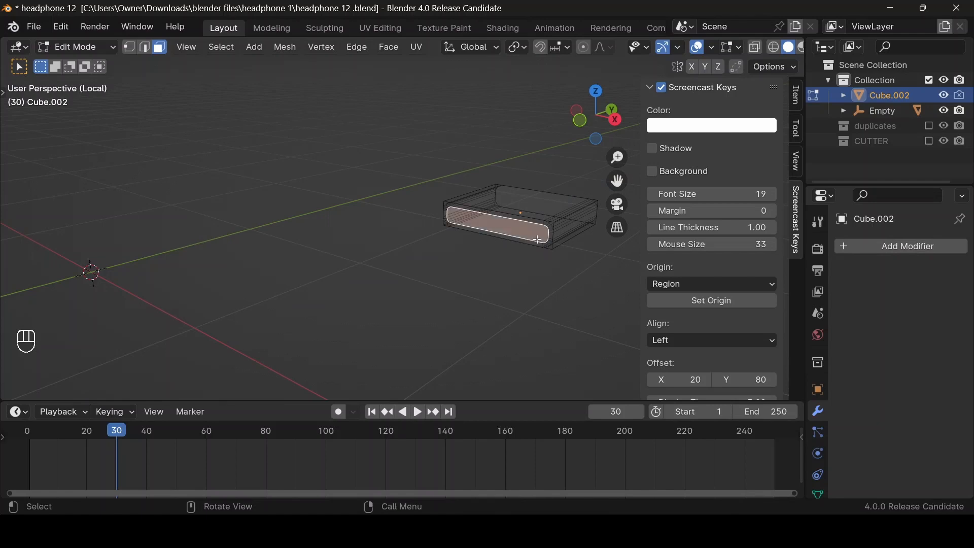
pyautogui.press('y')
pyautogui.press('g')
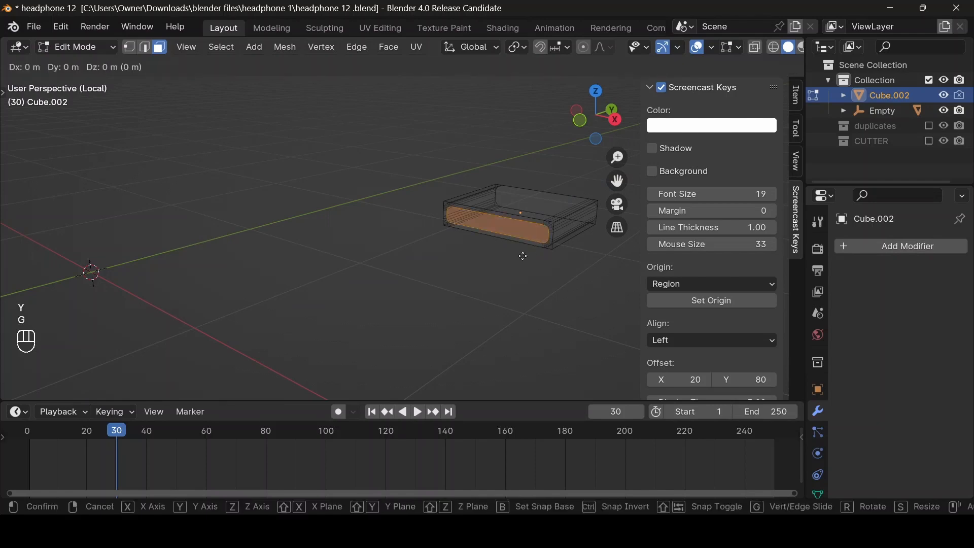
pyautogui.rightClick(518, 256)
pyautogui.hotkey('ctrl', 'z')
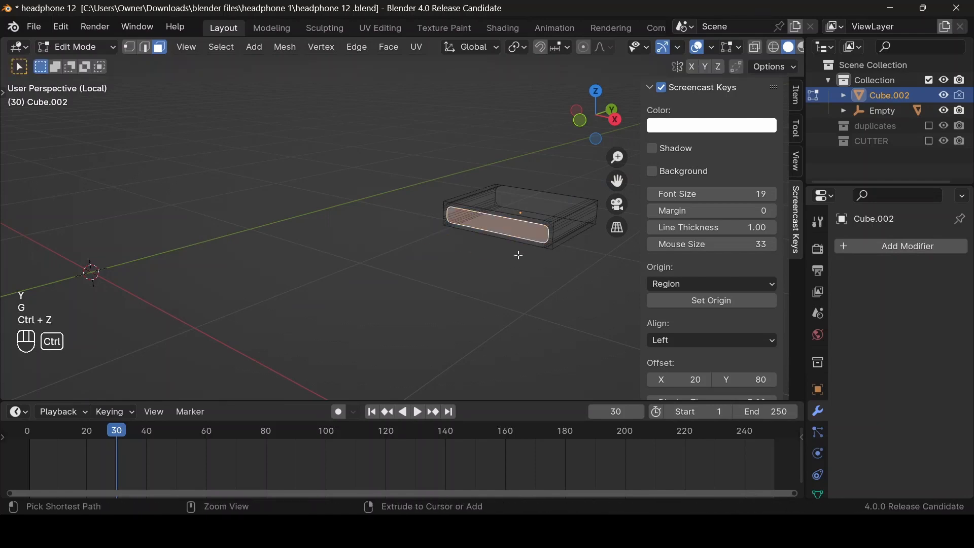
pyautogui.hotkey('ctrl', 'z')
pyautogui.click(528, 239)
pyautogui.press('g')
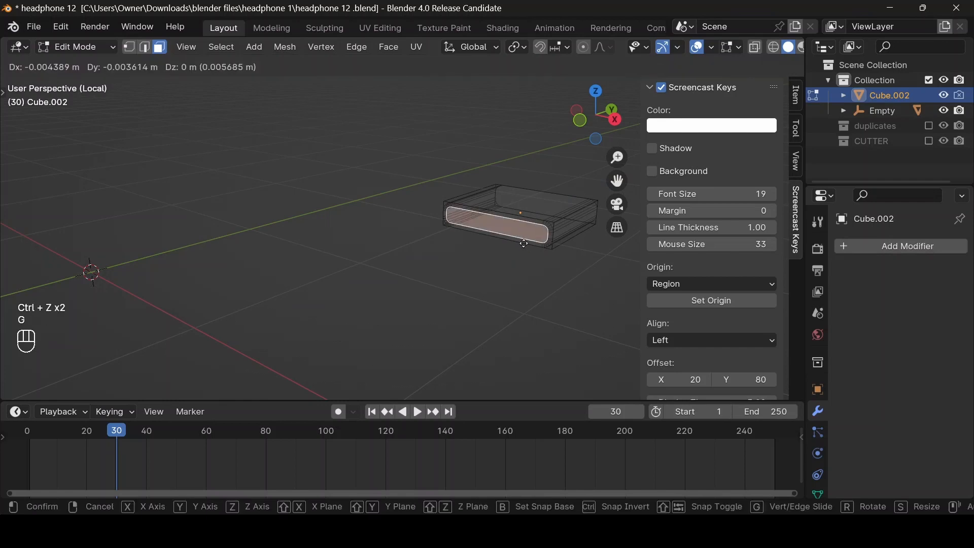
pyautogui.press('y')
pyautogui.rightClick(507, 251)
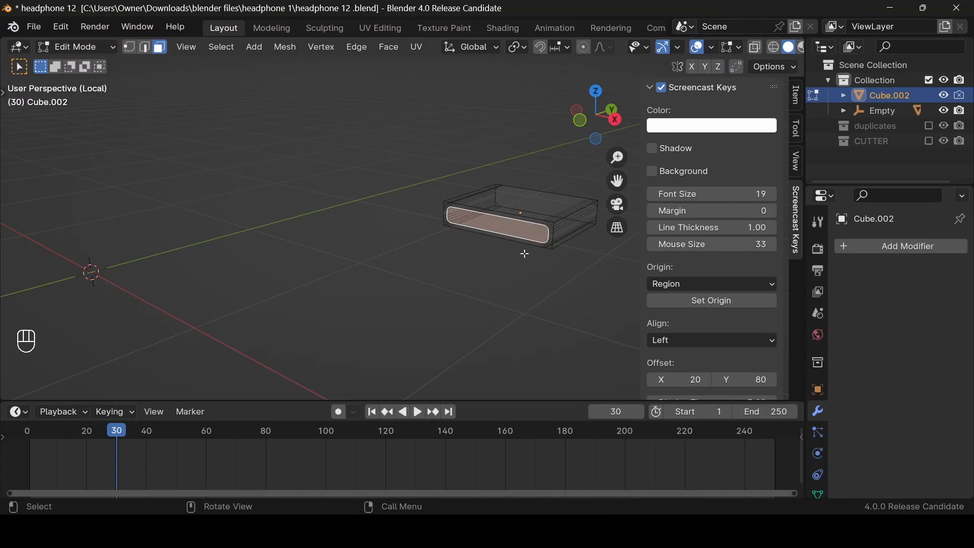
# Step: Extrude the inset end face of the cutter block about 0.577 m along its normal
pyautogui.press('e')
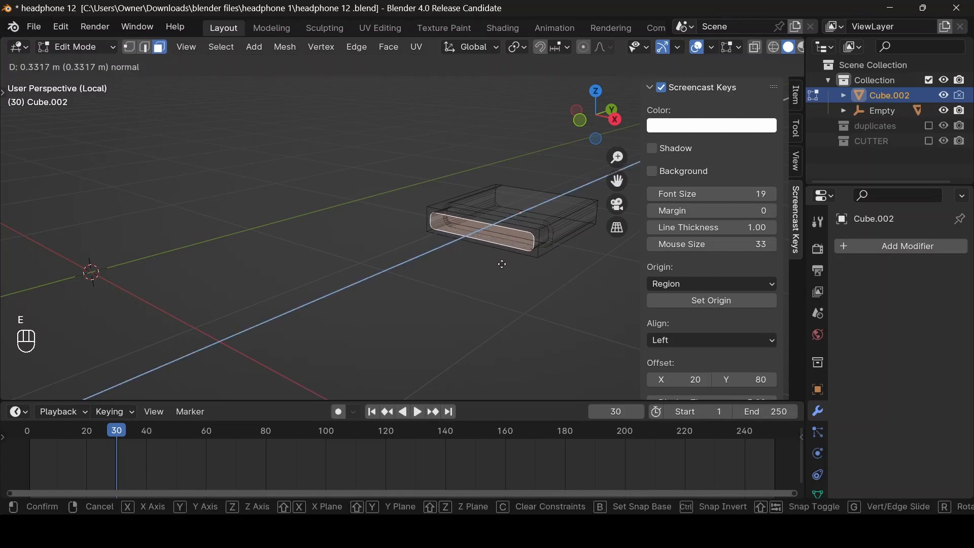
pyautogui.click(497, 268)
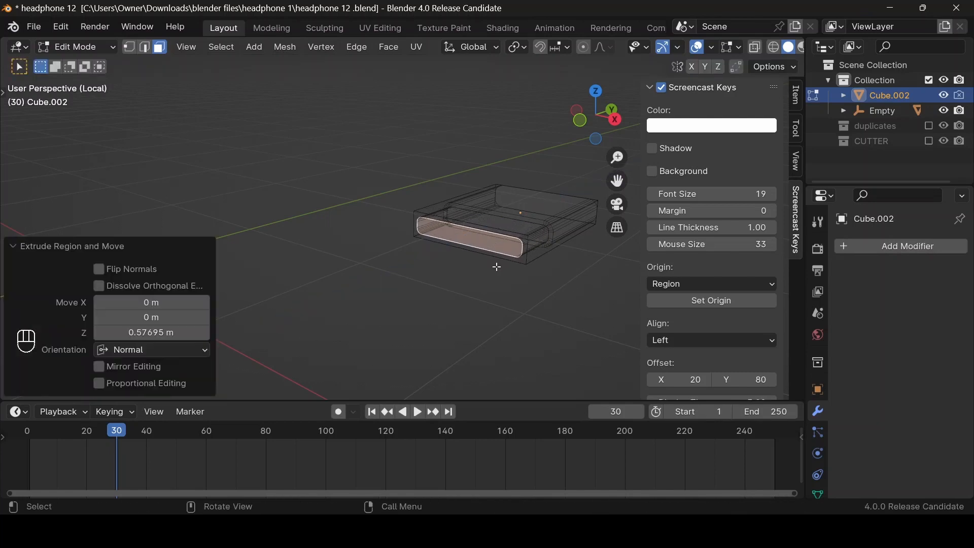
# Step: Delete the extruded end face of the cutter block, leaving its end open, and return to the full scene in Object Mode
pyautogui.press('x')
pyautogui.click(492, 294)
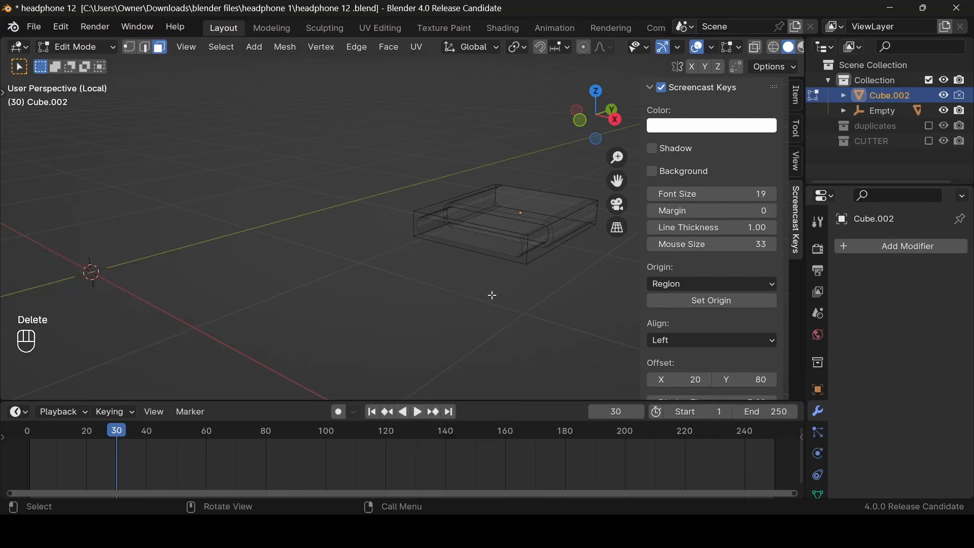
pyautogui.press('/')
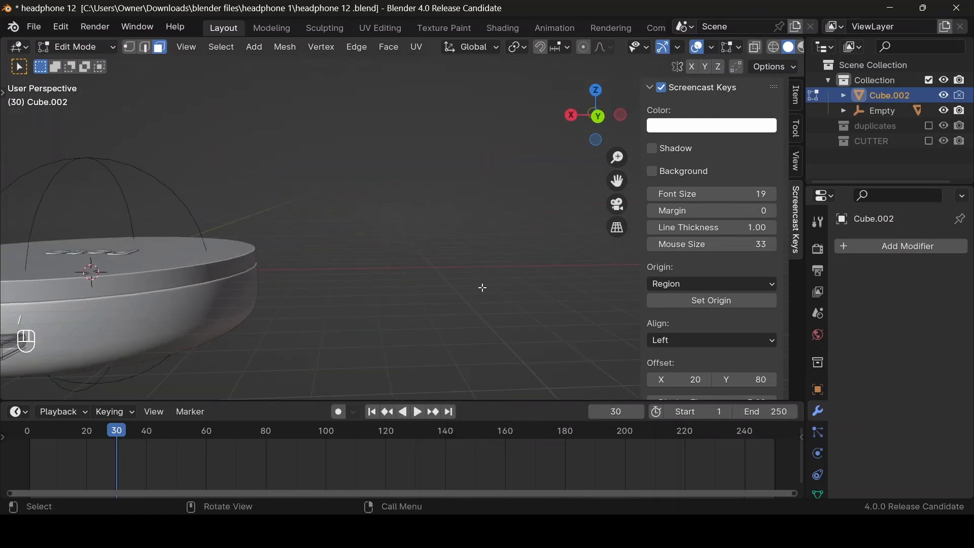
pyautogui.moveTo(581, 120); pyautogui.dragTo(283, 345)
pyautogui.press('Tab')
pyautogui.scroll(3, 280, 339)
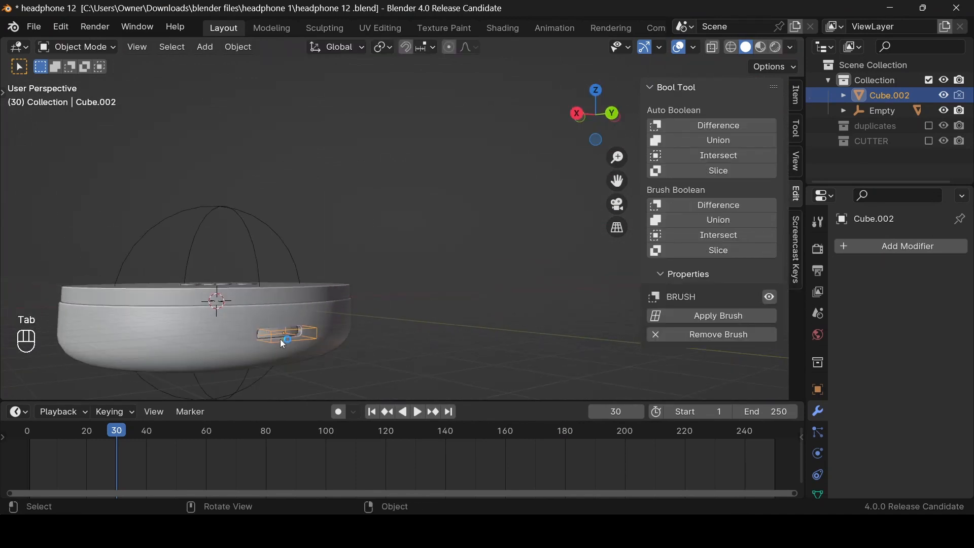
pyautogui.moveTo(579, 118); pyautogui.dragTo(602, 120)
# Step: Isolate the cutter block in local view, fill its open end loop with a face, and return to Object Mode
pyautogui.press('Tab')
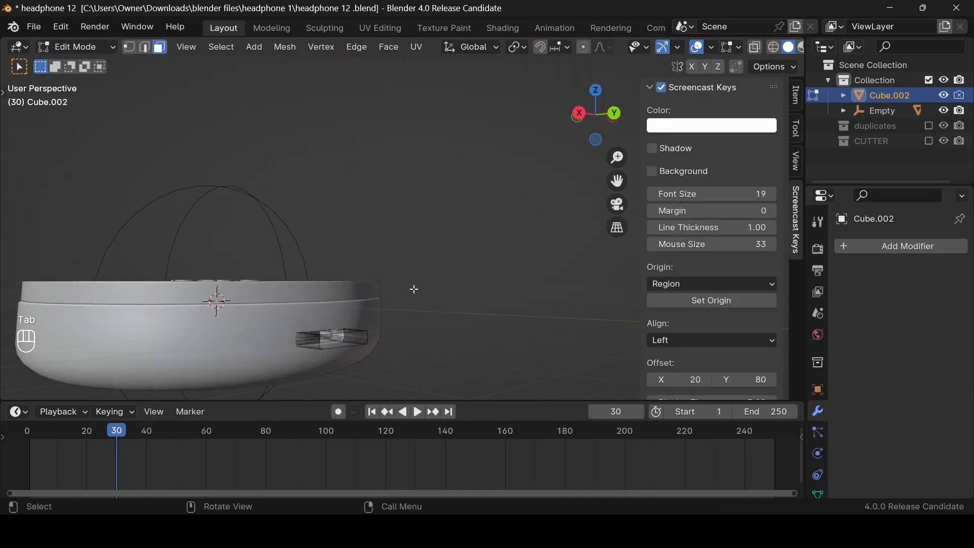
pyautogui.press('/')
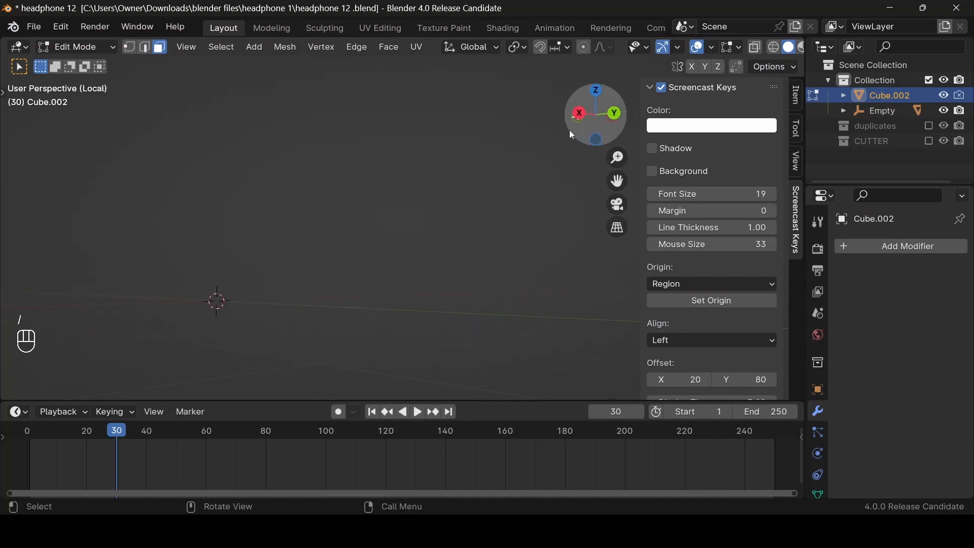
pyautogui.moveTo(597, 117); pyautogui.dragTo(698, 143)
pyautogui.scroll(4, 414, 290)
pyautogui.click(452, 272)
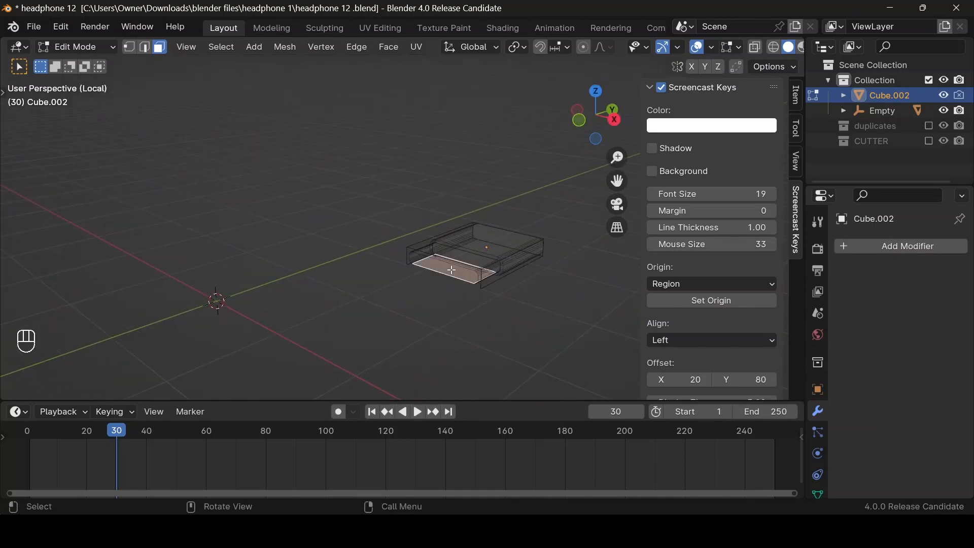
pyautogui.press('1')
pyautogui.moveTo(426, 259); pyautogui.dragTo(462, 264, button='middle')
pyautogui.click(460, 255)
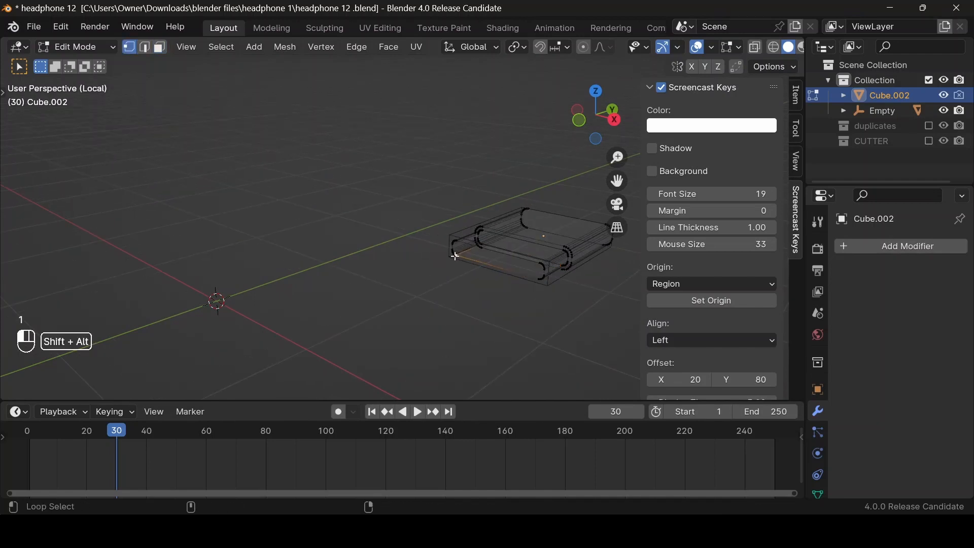
pyautogui.keyDown('alt'); pyautogui.keyDown('shift'); pyautogui.click(459, 256); pyautogui.keyUp('shift'); pyautogui.keyUp('alt')
pyautogui.press('f')
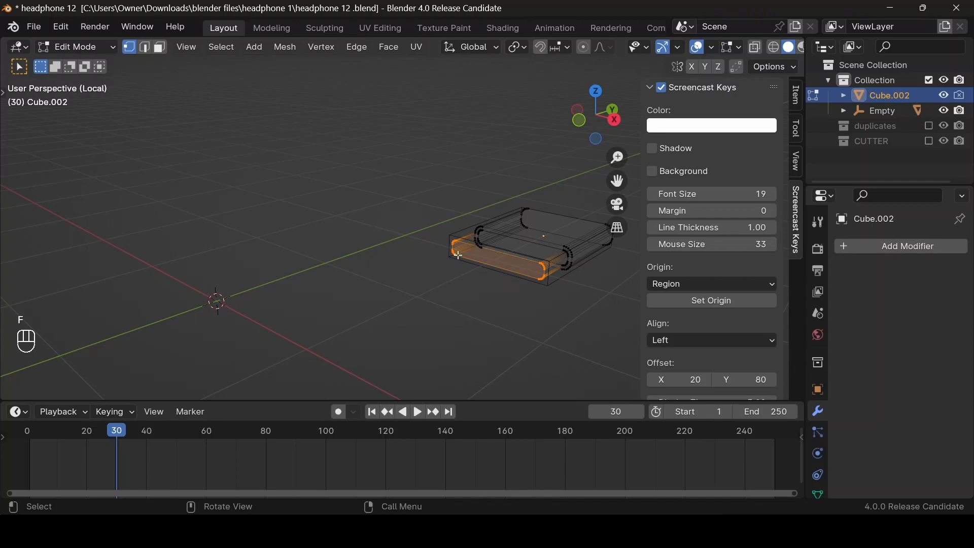
pyautogui.press('KP_Divide')
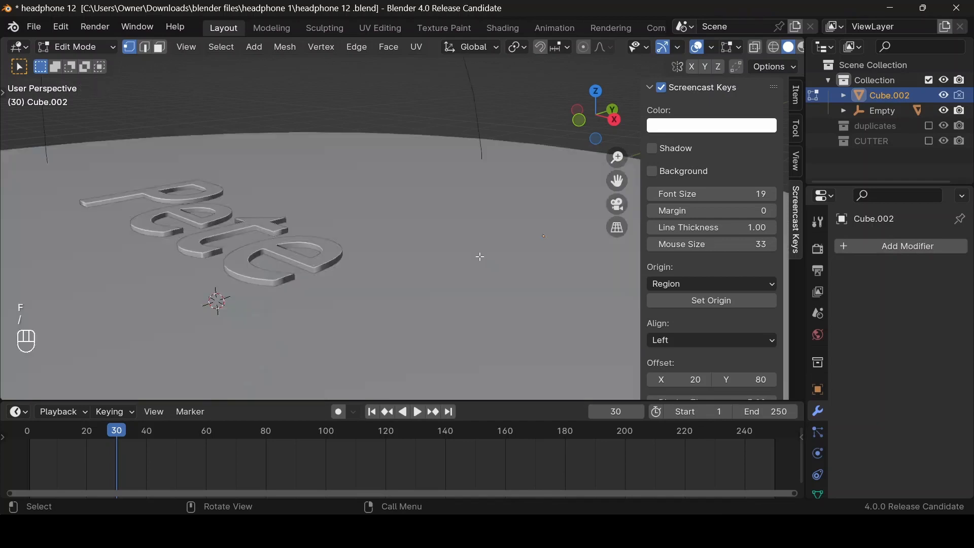
pyautogui.press('Tab')
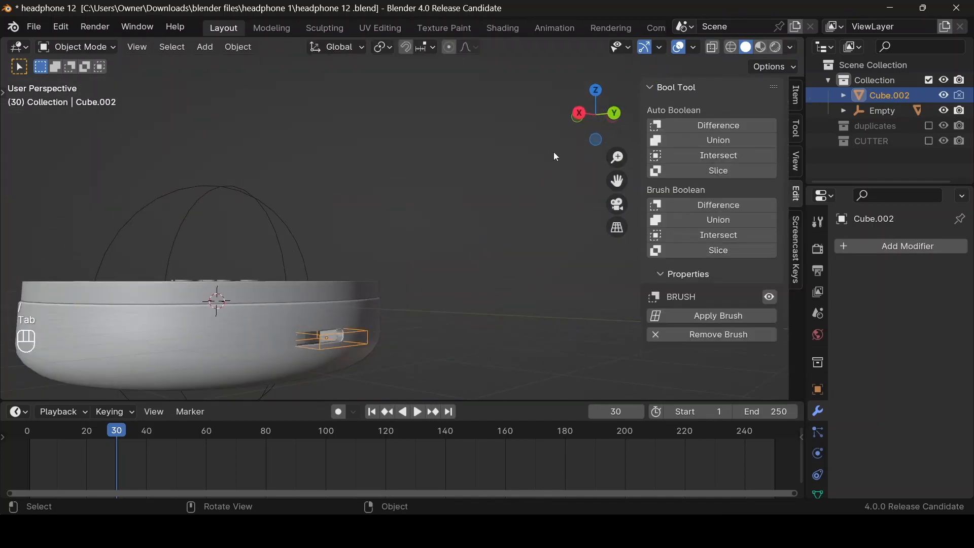
# Step: Undo the fill of the cutter block's open end and return to Object Mode
pyautogui.moveTo(591, 126)
pyautogui.mouseDown()
pyautogui.moveTo(576, 120)
pyautogui.moveTo(601, 119)
pyautogui.mouseUp()
pyautogui.hotkey('ctrl', 'z')
pyautogui.hotkey('ctrl', 'z')
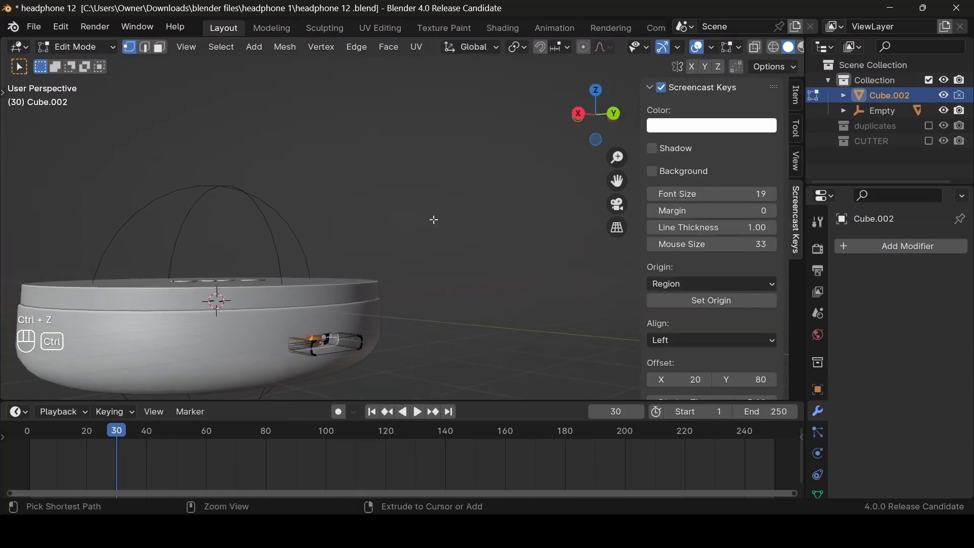
pyautogui.hotkey('ctrl', 'z')
pyautogui.hotkey('ctrl', 'z')
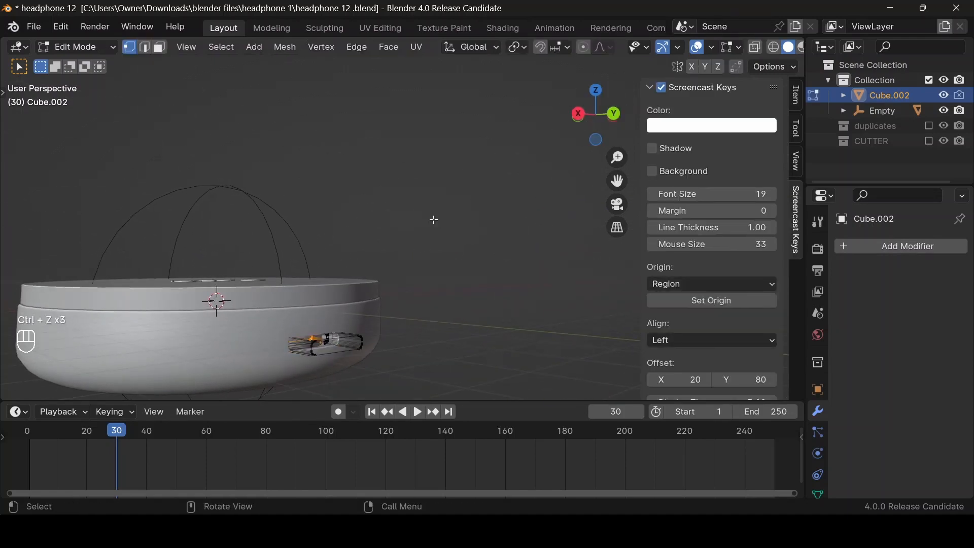
pyautogui.press('Tab')
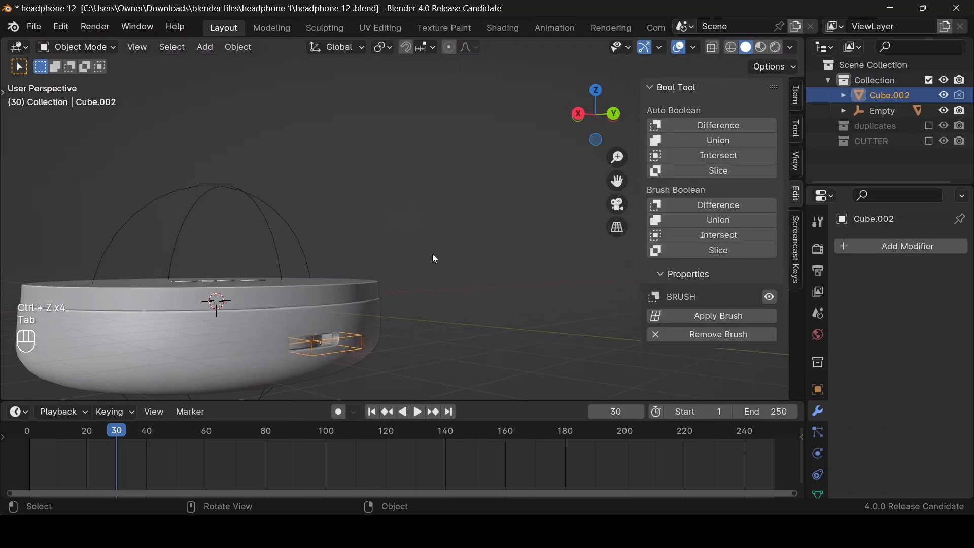
# Step: Move the cutter block about 0.242 m along the global Y axis
pyautogui.press('g')
pyautogui.press('y')
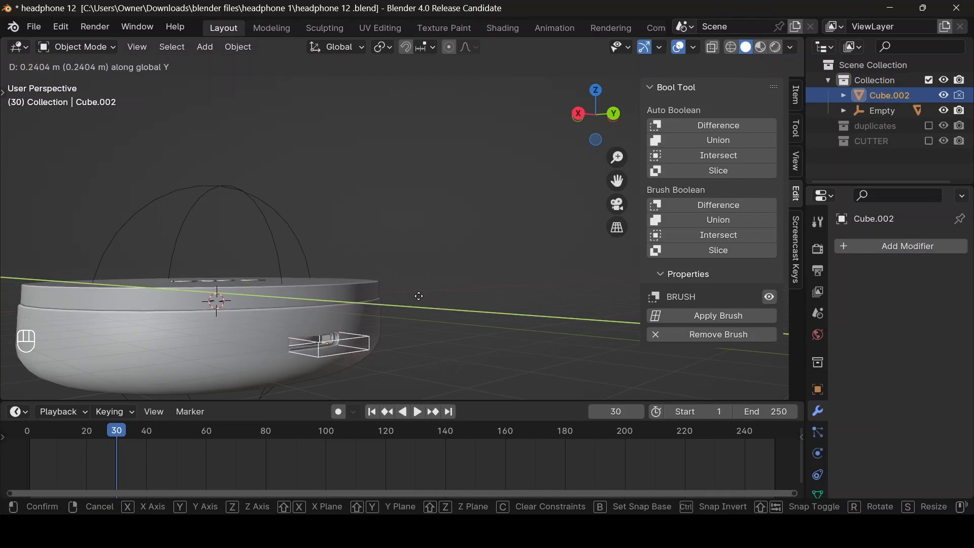
pyautogui.click(418, 297)
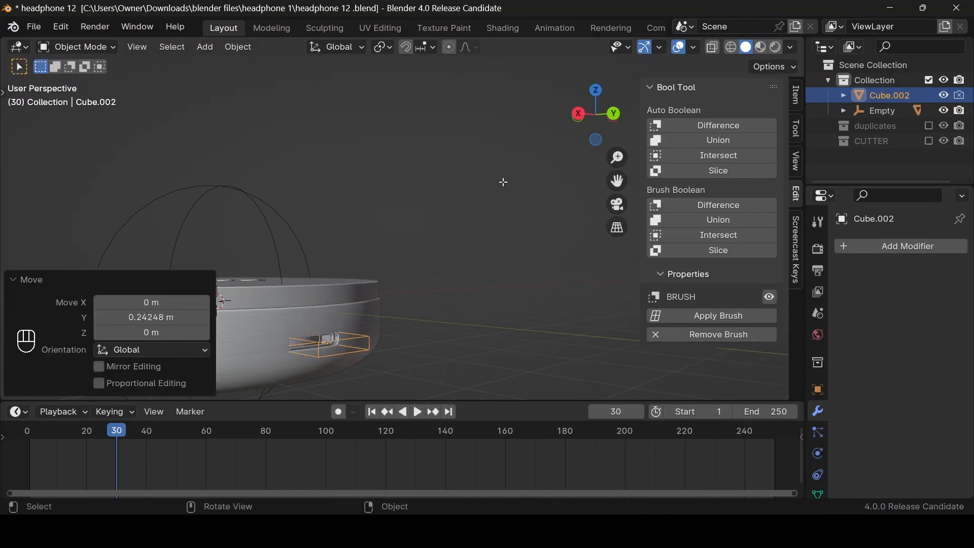
pyautogui.press('Tab')
pyautogui.press('Tab')
pyautogui.moveTo(579, 126); pyautogui.dragTo(501, 171)
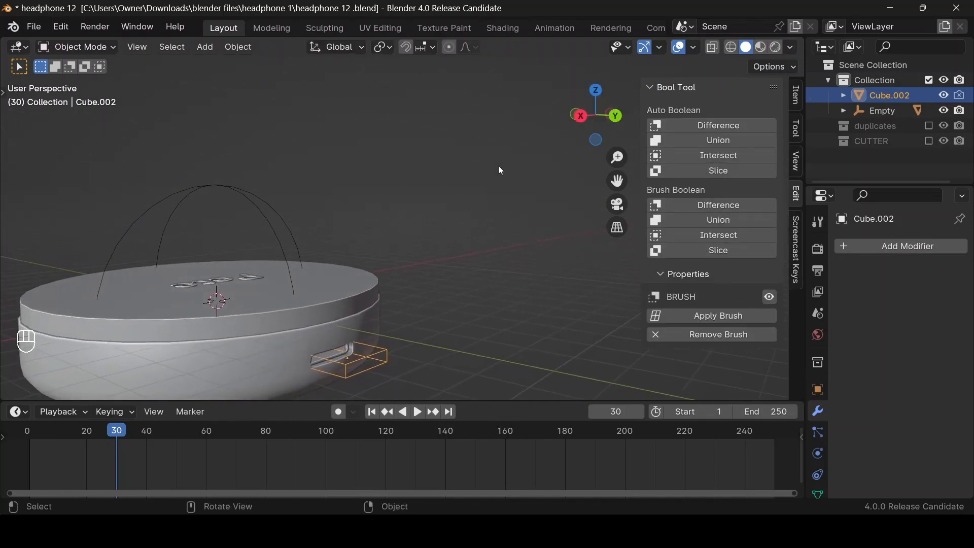
# Step: In back view, scale the cutter block uniformly to about 0.95, and narrow it along X by a factor of about 0.973
pyautogui.click(621, 115)
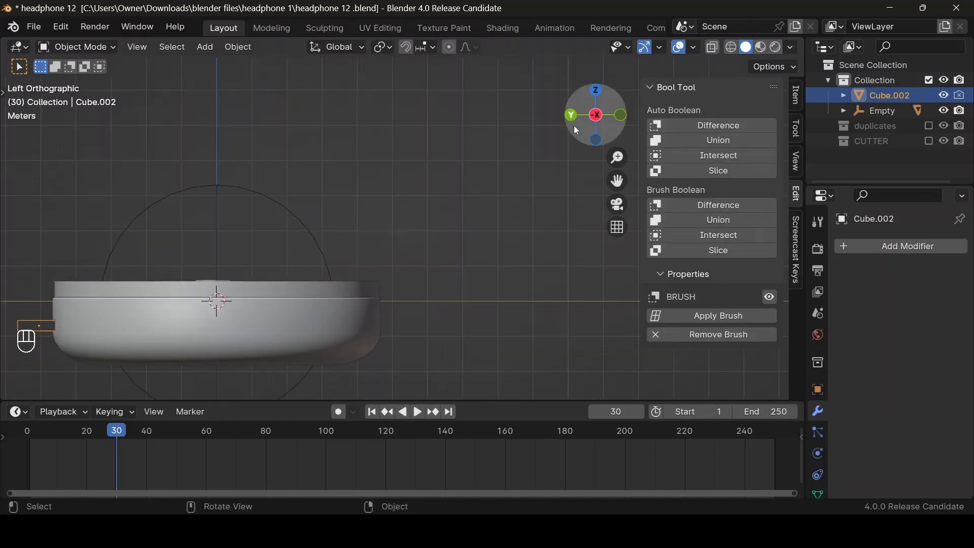
pyautogui.click(576, 110)
pyautogui.press('s')
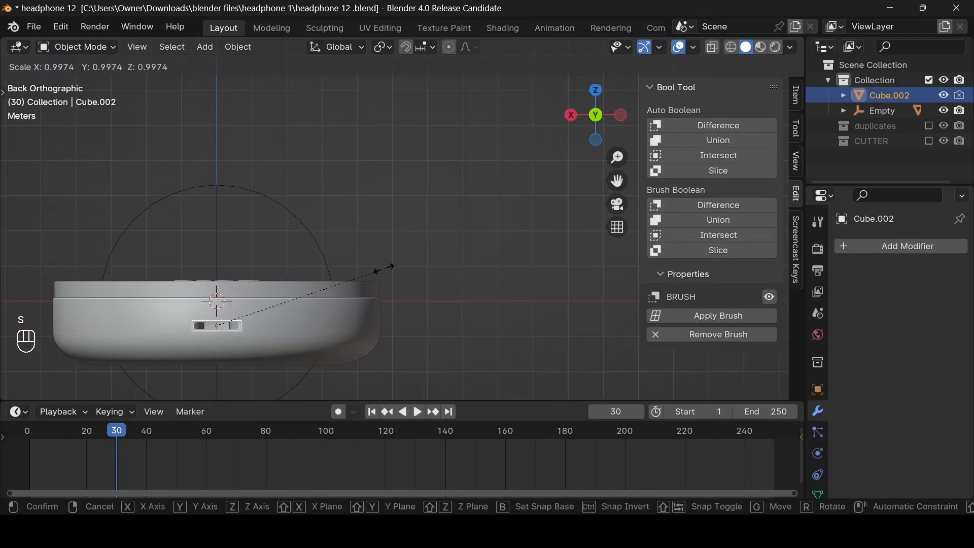
pyautogui.click(383, 273)
pyautogui.press('s')
pyautogui.press('x')
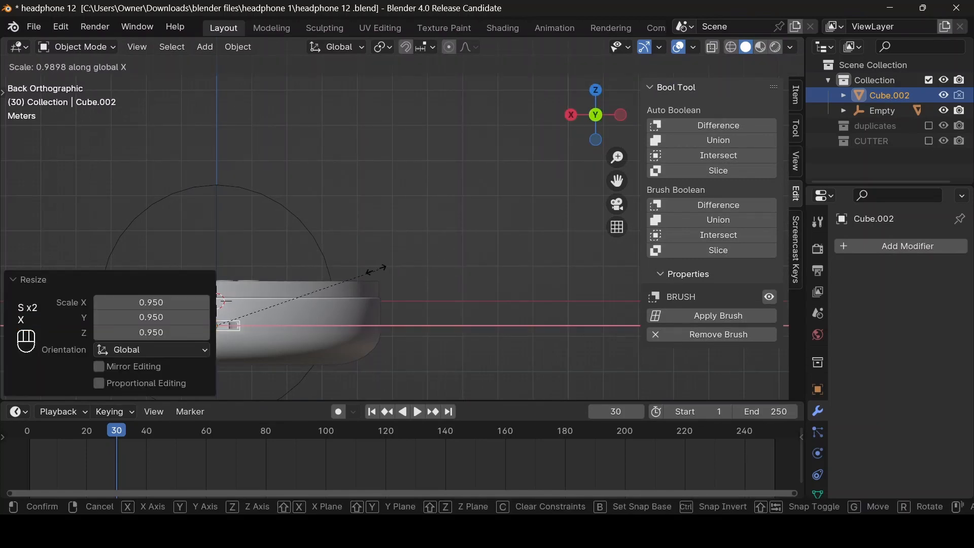
pyautogui.click(439, 212)
pyautogui.moveTo(596, 105); pyautogui.dragTo(564, 131)
pyautogui.moveTo(617, 180); pyautogui.dragTo(642, 175)
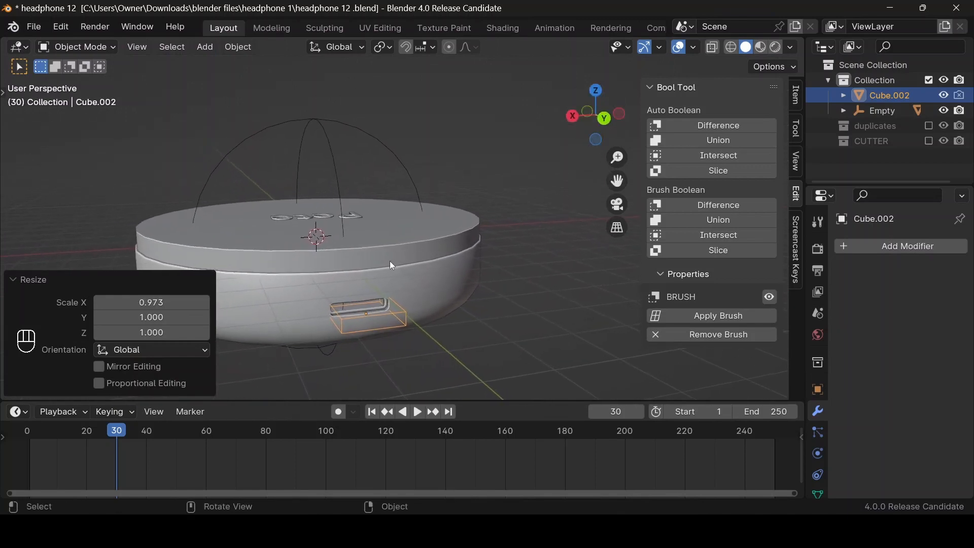
# Step: Try moving the cutter block to the CUTTER collection, and undo the move
pyautogui.press('m')
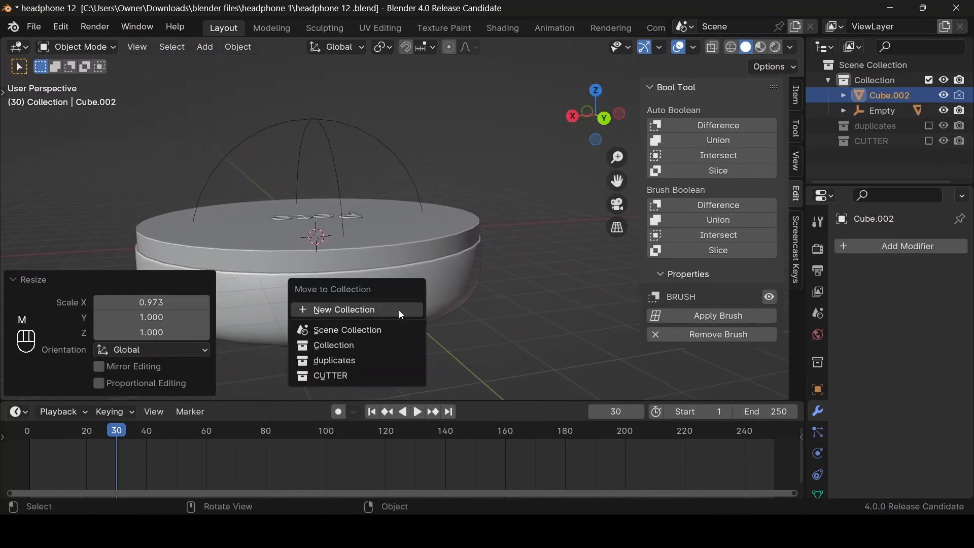
pyautogui.click(385, 376)
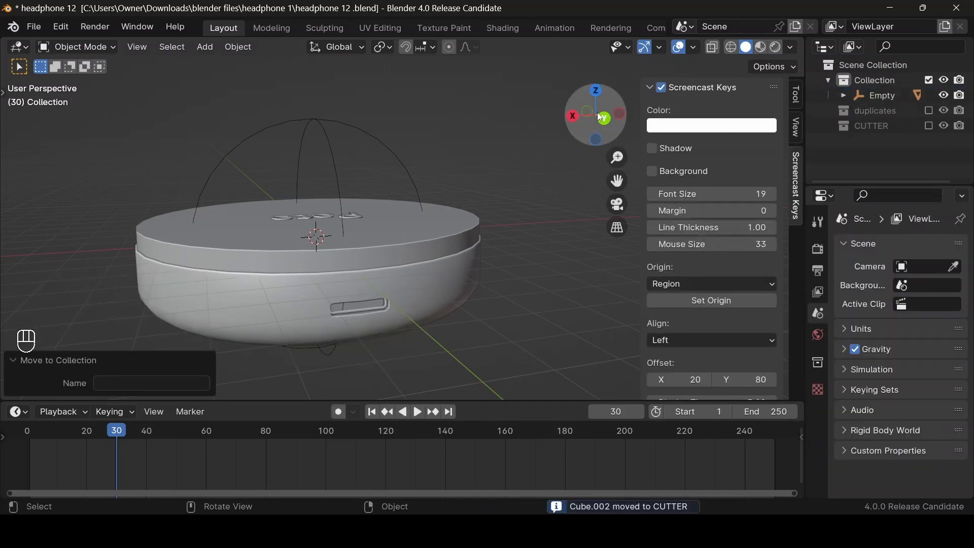
pyautogui.moveTo(594, 127); pyautogui.dragTo(454, 202)
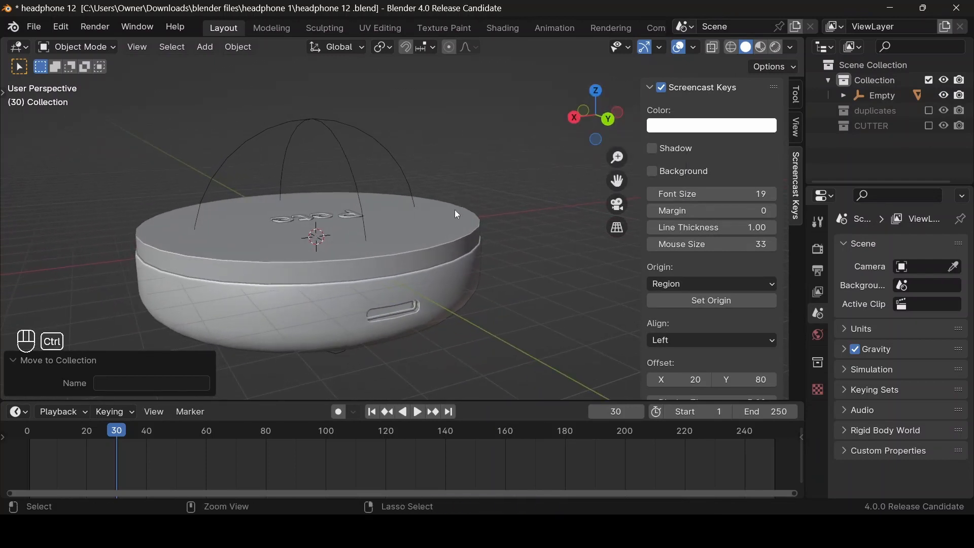
pyautogui.hotkey('ctrl', 'z')
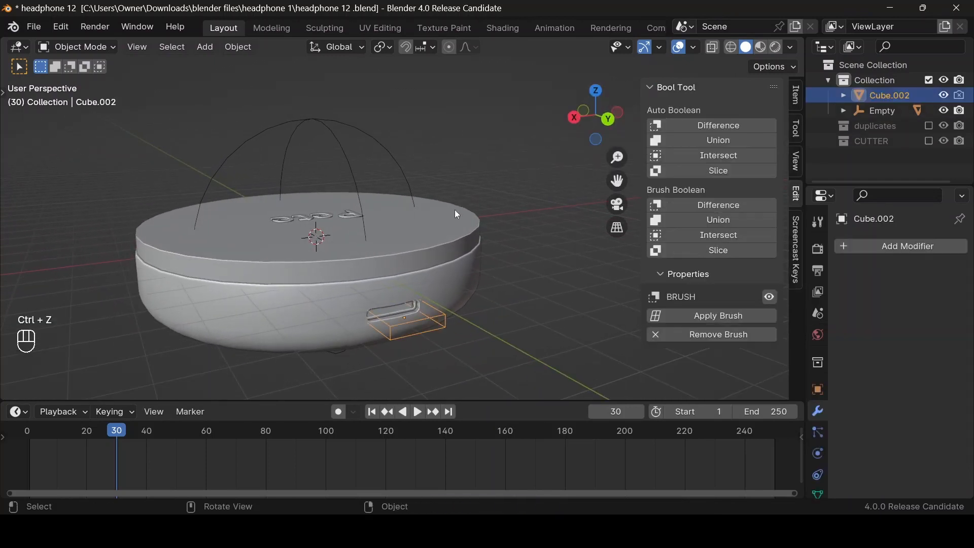
# Step: Parent the cutter block to the Empty with Object (Keep Transform)
pyautogui.click(360, 205)
pyautogui.click(403, 321)
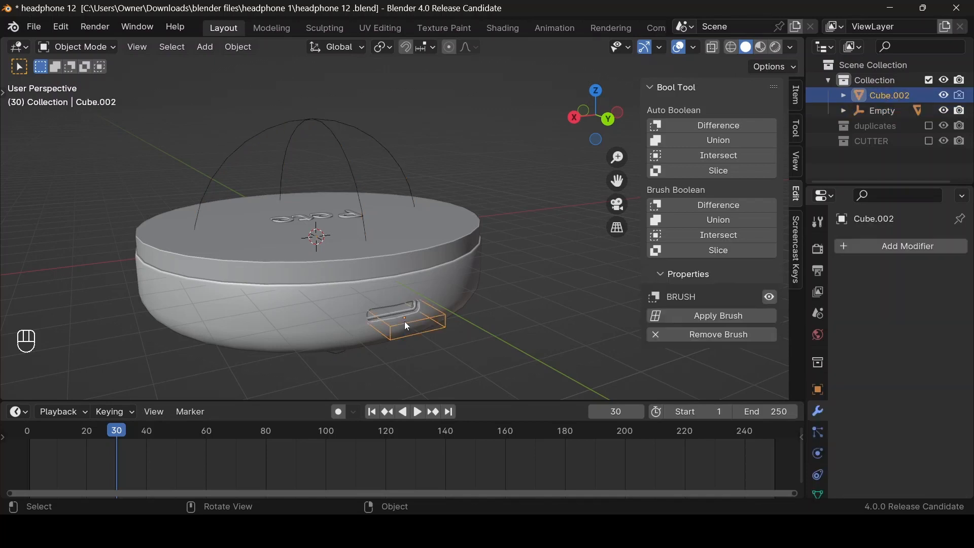
pyautogui.keyDown('shift'); pyautogui.click(355, 187); pyautogui.keyUp('shift')
pyautogui.hotkey('ctrl', 'p')
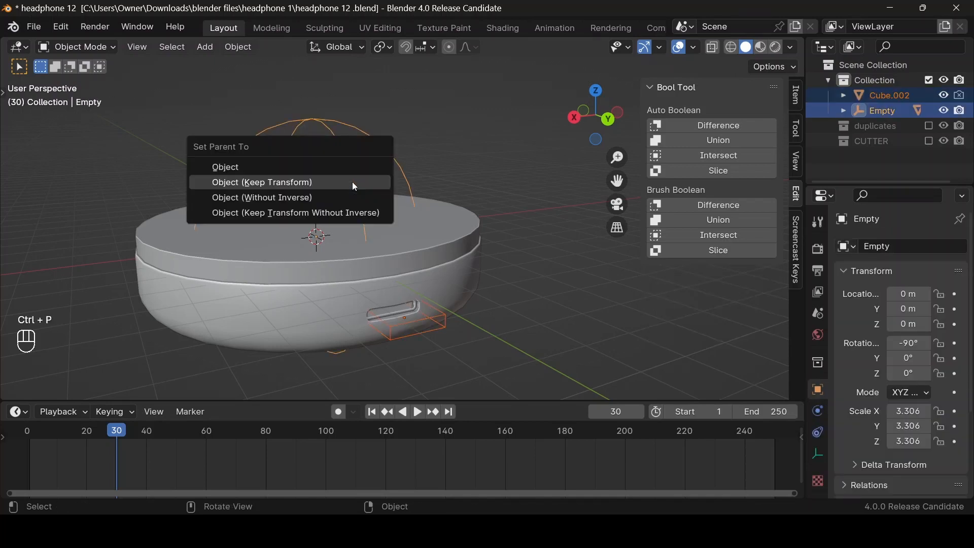
pyautogui.click(356, 187)
# Step: Test whether the case and cutter block follow the Empty by temporarily moving it, and cancel the move
pyautogui.click(340, 287)
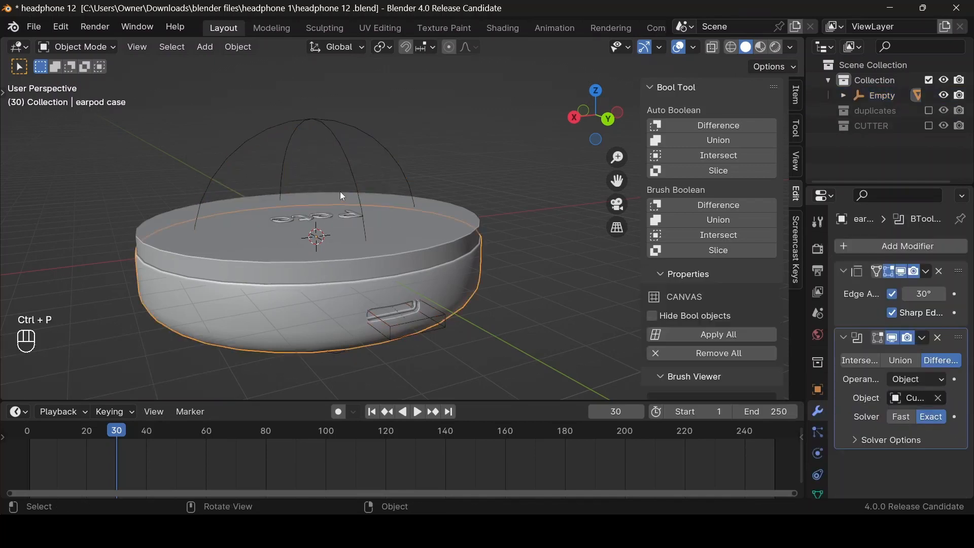
pyautogui.click(352, 183)
pyautogui.press('g')
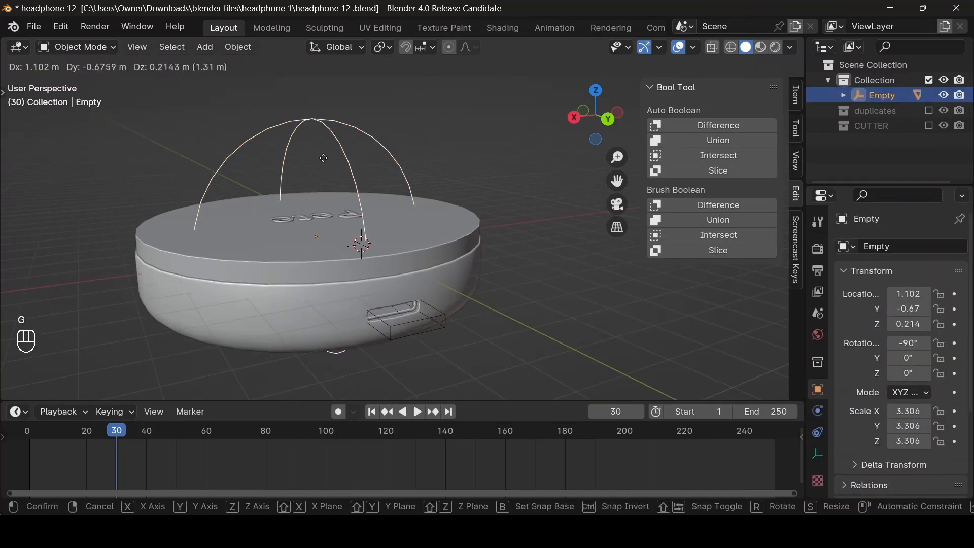
pyautogui.rightClick(369, 249)
# Step: Move the parented cutter block to the CUTTER collection
pyautogui.click(402, 329)
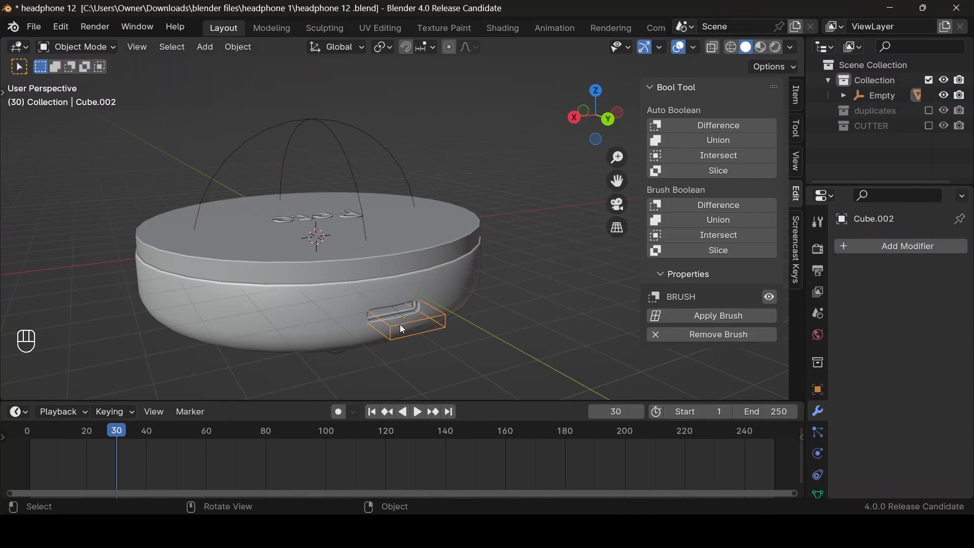
pyautogui.press('m')
pyautogui.click(402, 328)
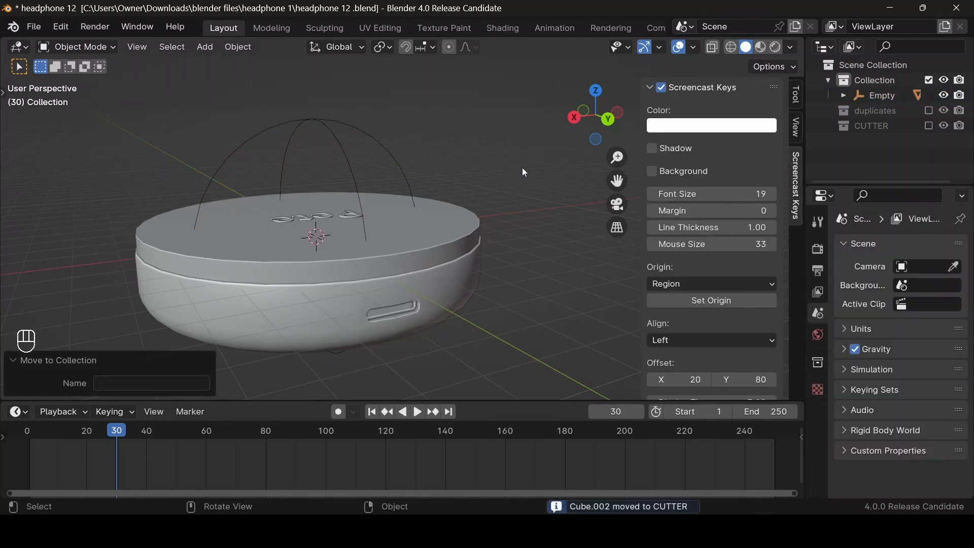
# Step: Reorder the earpod case's modifiers so that the Boolean sits above the 30° Edge Split
pyautogui.moveTo(575, 131)
pyautogui.mouseDown()
pyautogui.moveTo(565, 104)
pyautogui.moveTo(581, 117)
pyautogui.mouseUp()
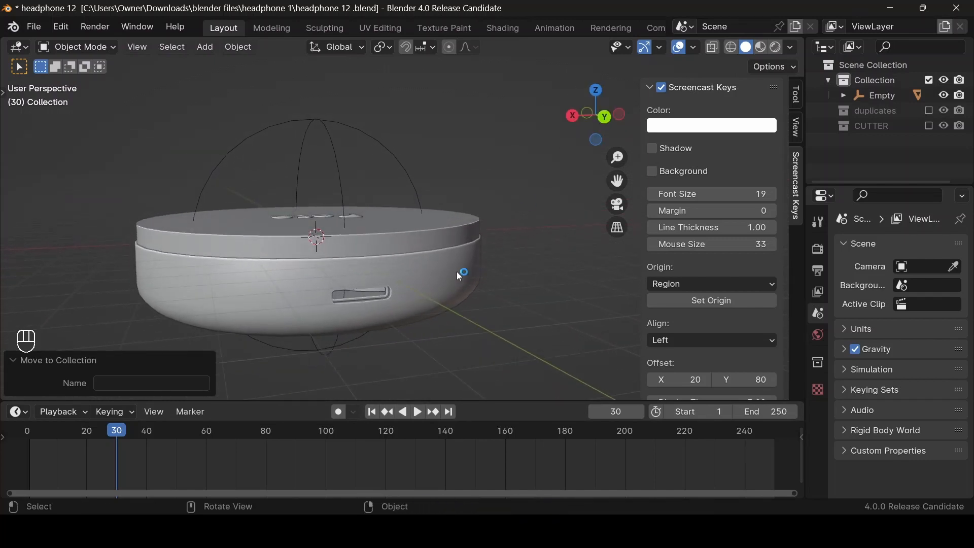
pyautogui.click(460, 284)
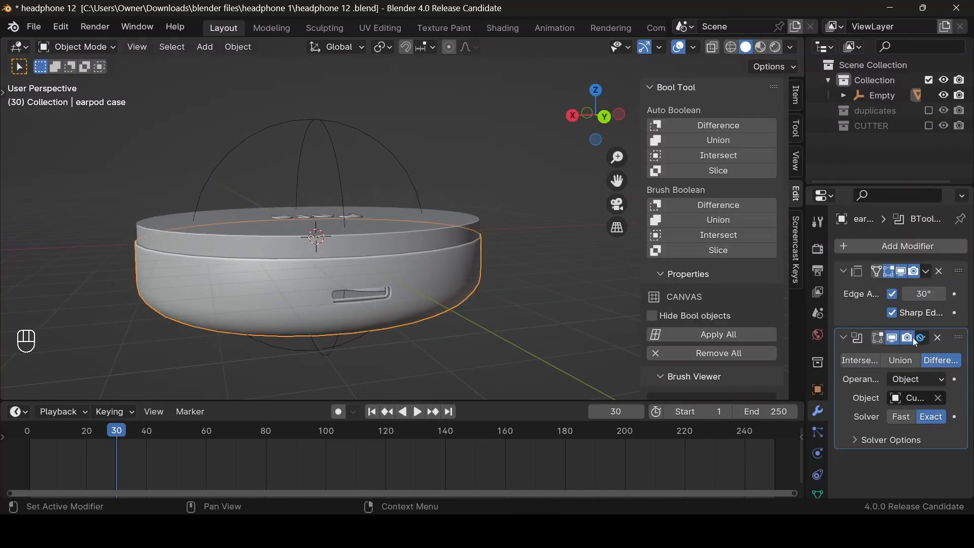
pyautogui.moveTo(967, 347); pyautogui.dragTo(959, 272)
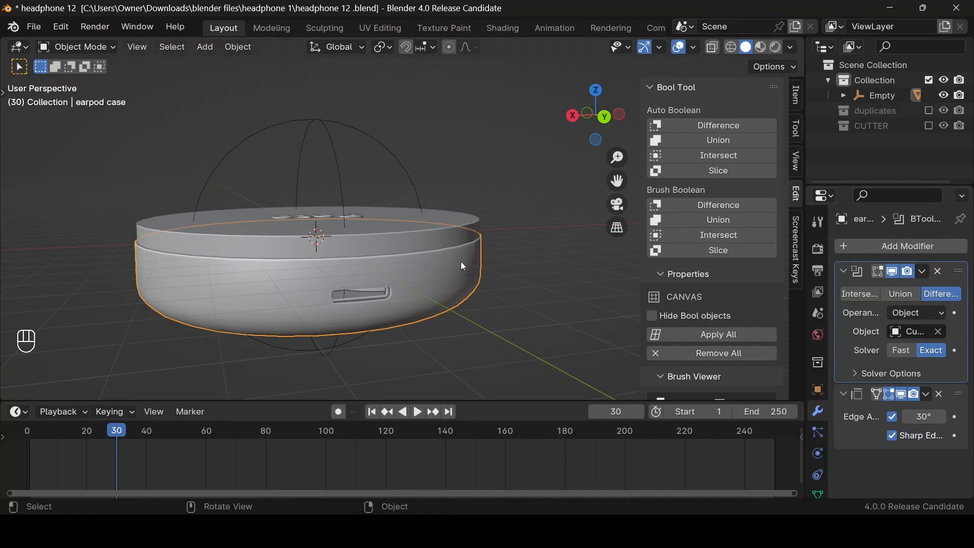
# Step: Duplicate the earpod case in place
pyautogui.hotkey('shift', 'd')
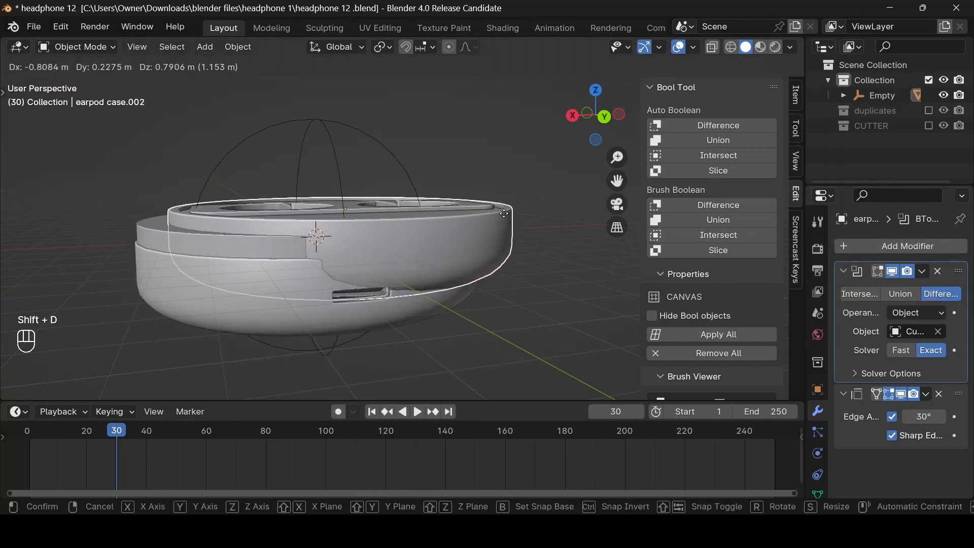
pyautogui.rightClick(486, 189)
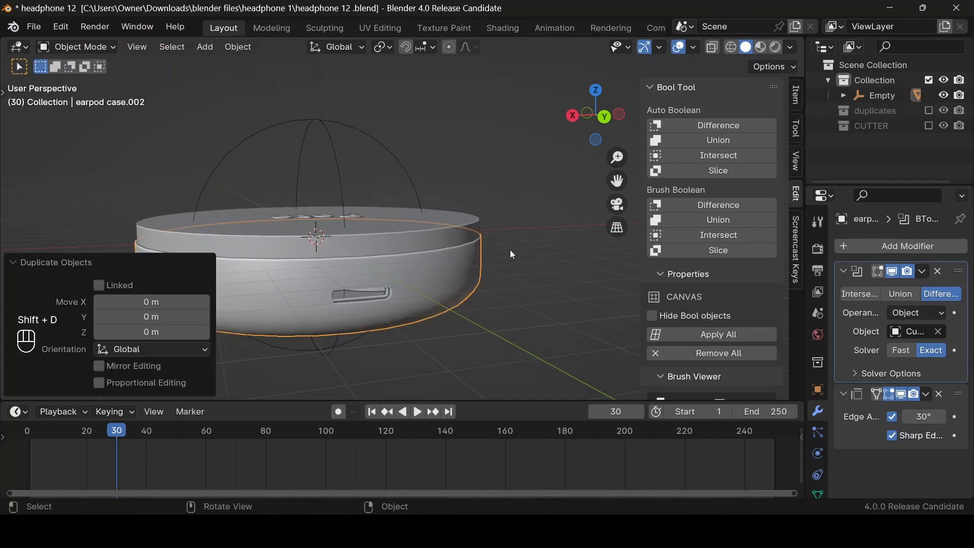
# Step: Move the duplicated case to the duplicates collection and apply the Boolean modifier on the original earpod case
pyautogui.press('m')
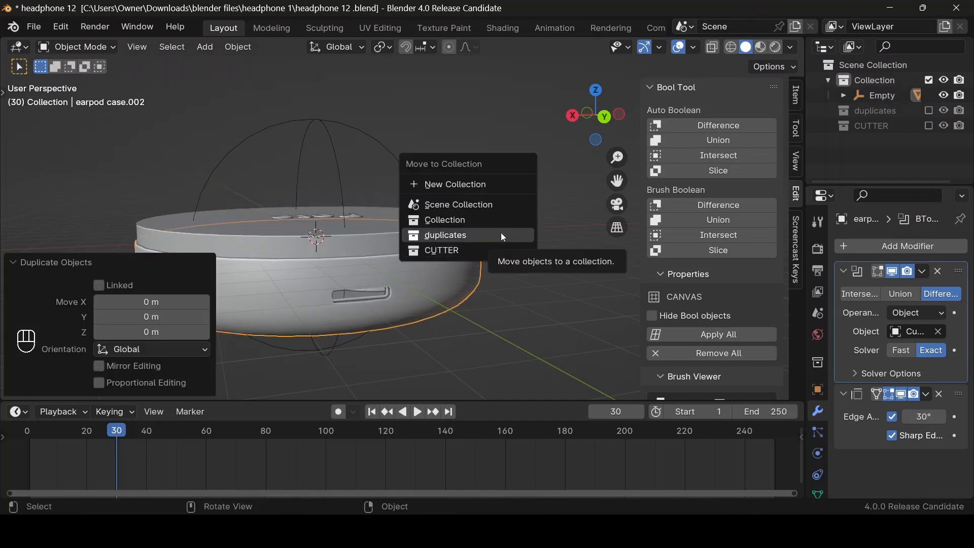
pyautogui.click(500, 235)
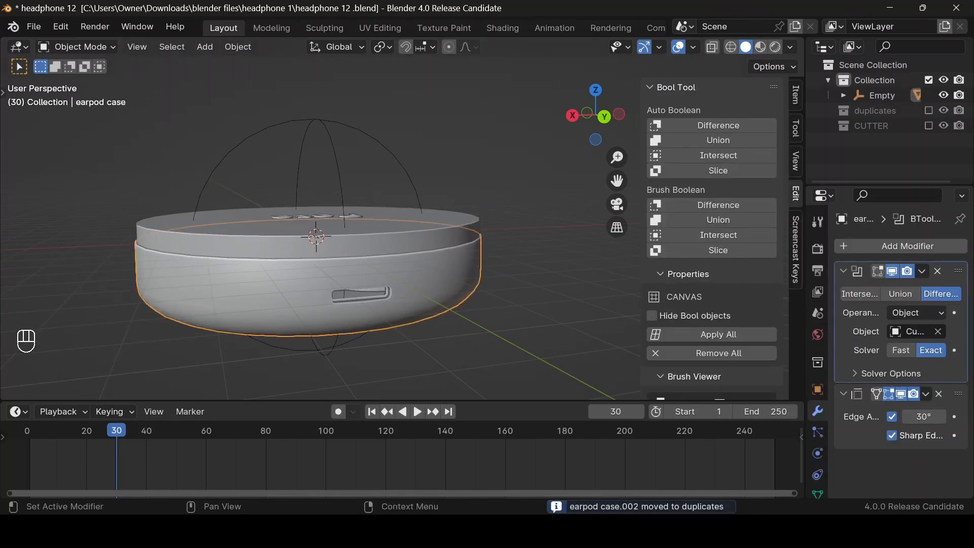
pyautogui.press('ctrl')
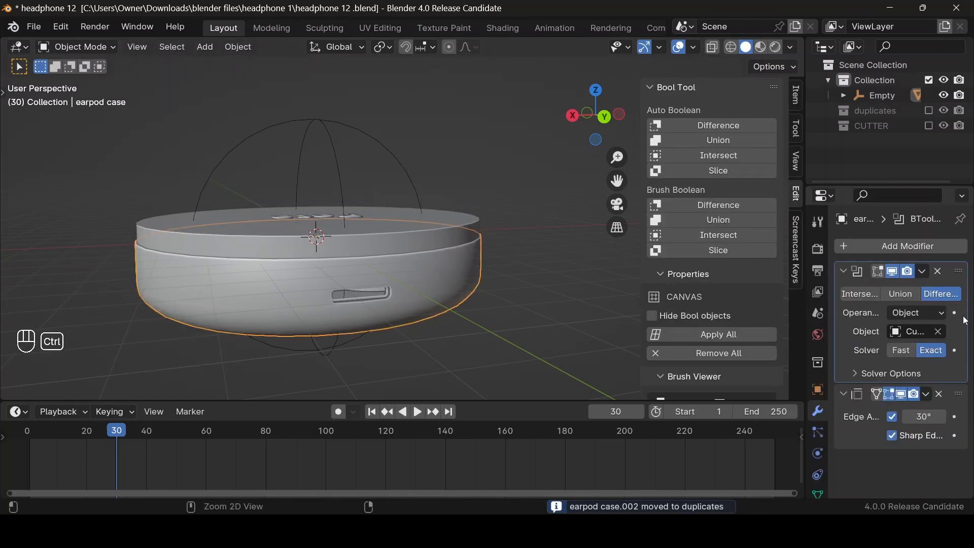
pyautogui.hotkey('ctrl', 'a')
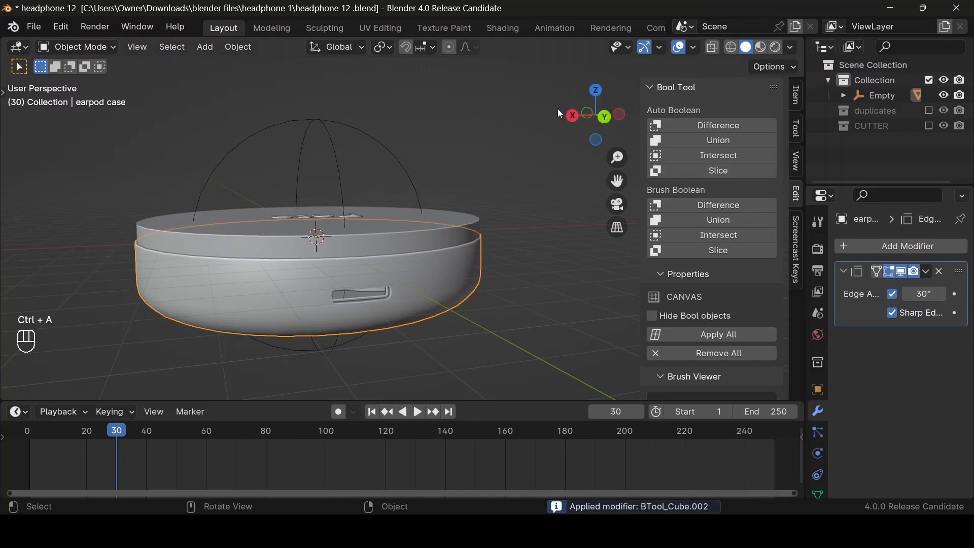
pyautogui.moveTo(597, 116); pyautogui.dragTo(700, 132)
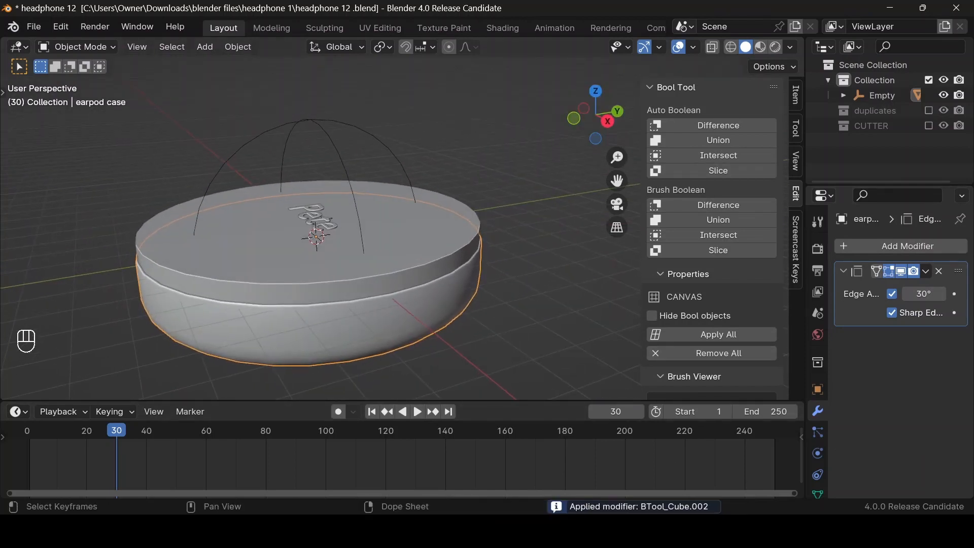
# Step: Check the product reference image and tilt the Empty with its parented case by a trackball rotation of about 53.3° and -15.5°
pyautogui.click(726, 531)
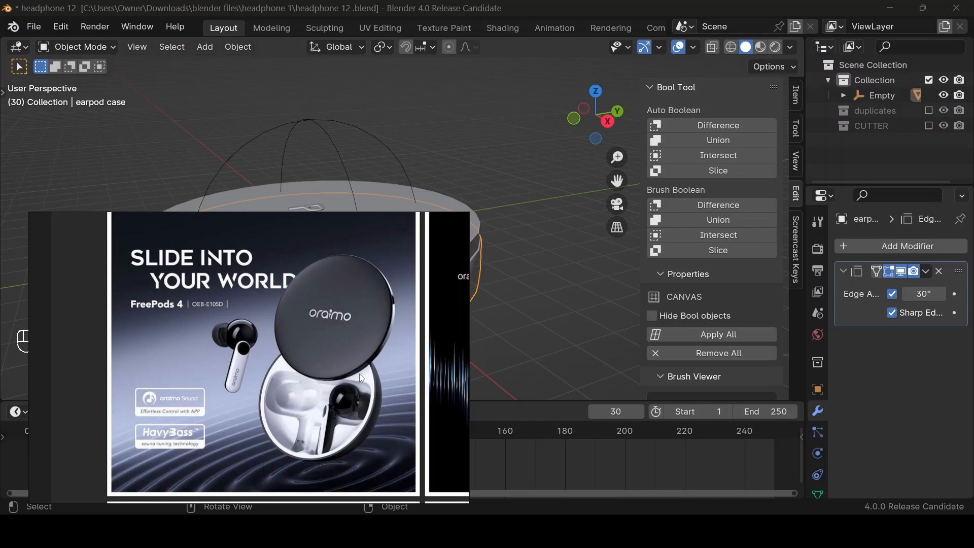
pyautogui.click(332, 156)
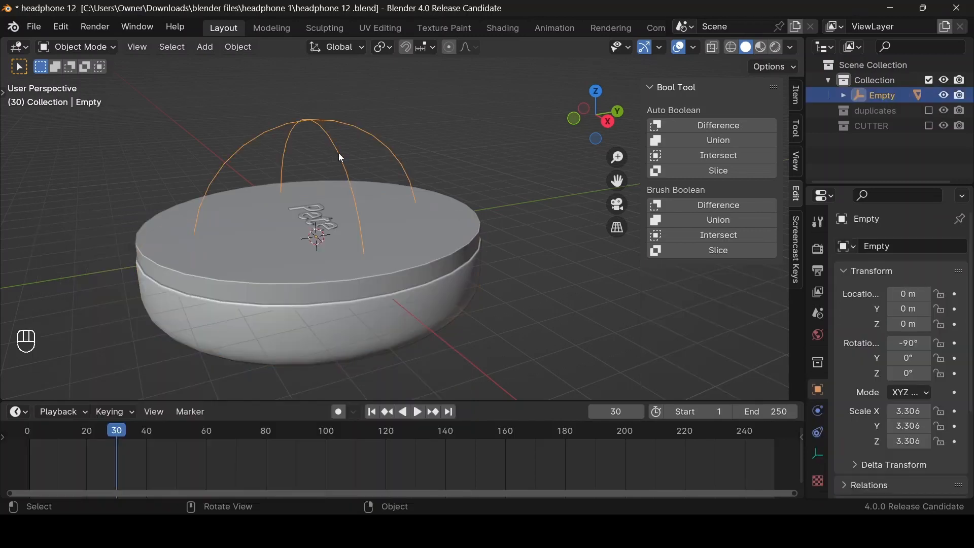
pyautogui.click(575, 124)
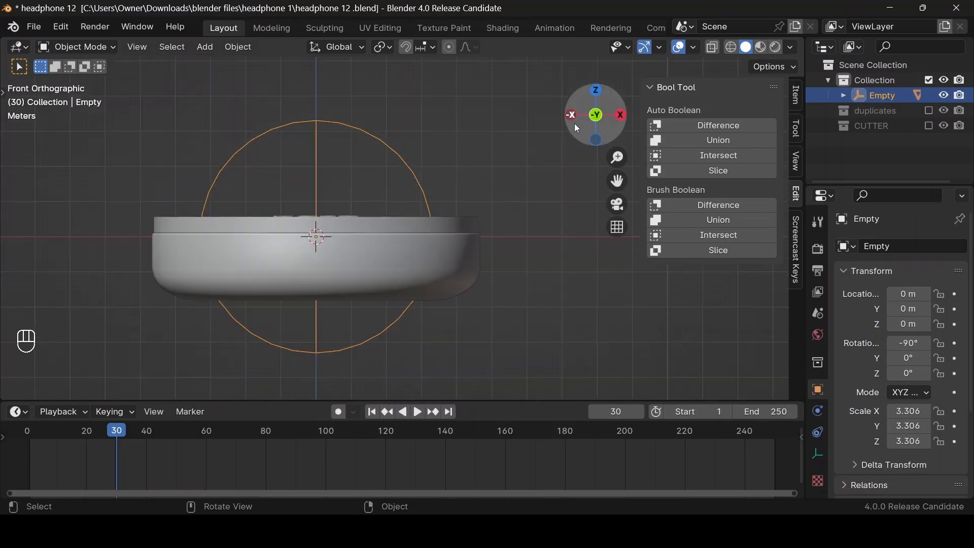
pyautogui.moveTo(580, 117); pyautogui.dragTo(576, 107)
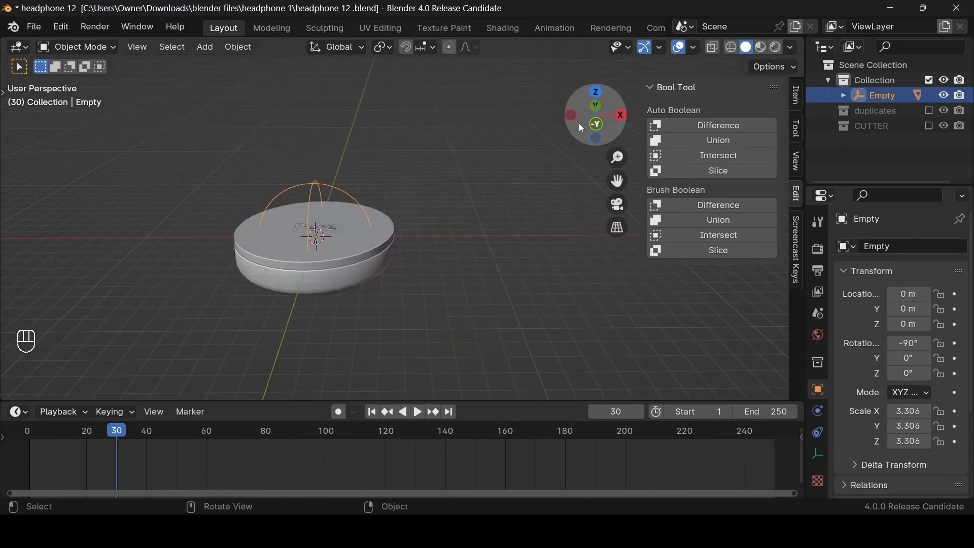
pyautogui.scroll(3, 599, 178)
pyautogui.moveTo(619, 184); pyautogui.dragTo(709, 187)
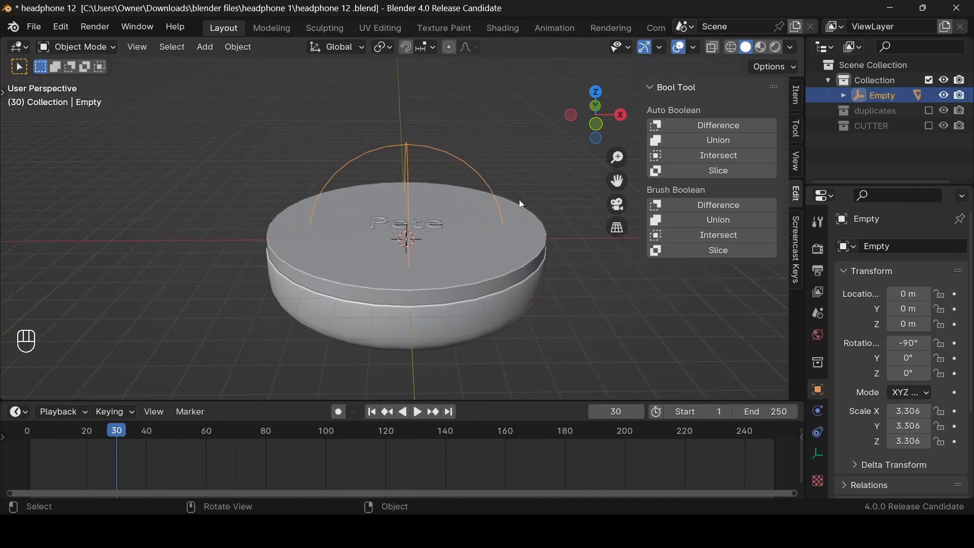
pyautogui.scroll(-4, 512, 195)
pyautogui.scroll(3, 514, 188)
pyautogui.press('r')
pyautogui.press('r')
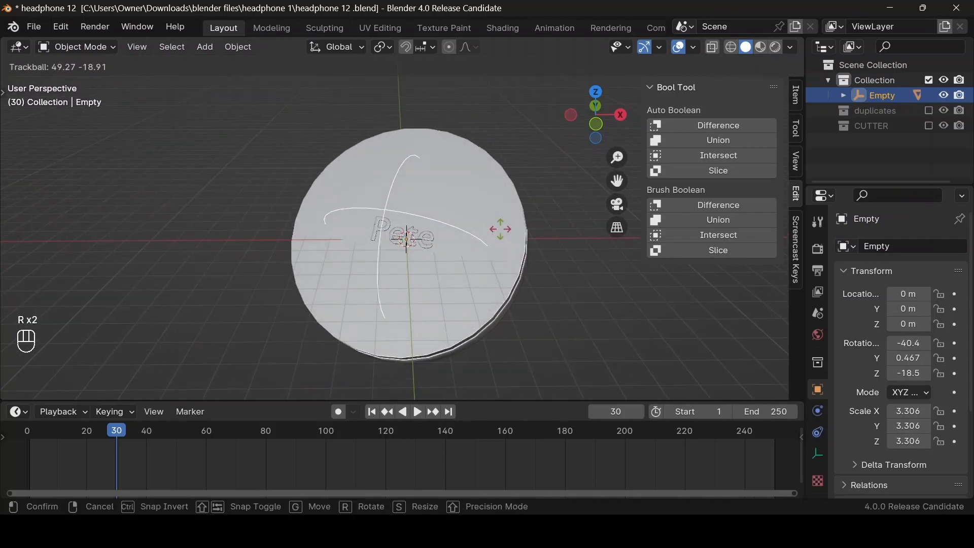
pyautogui.click(674, 418)
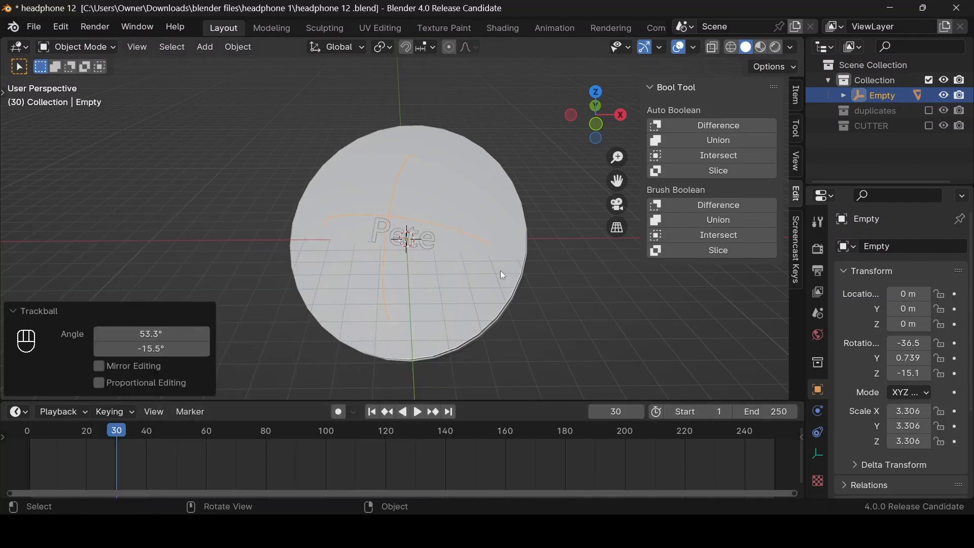
# Step: Trackball-rotate the Empty a second time by 0° and -15.5°, and save the file
pyautogui.press('r')
pyautogui.press('r')
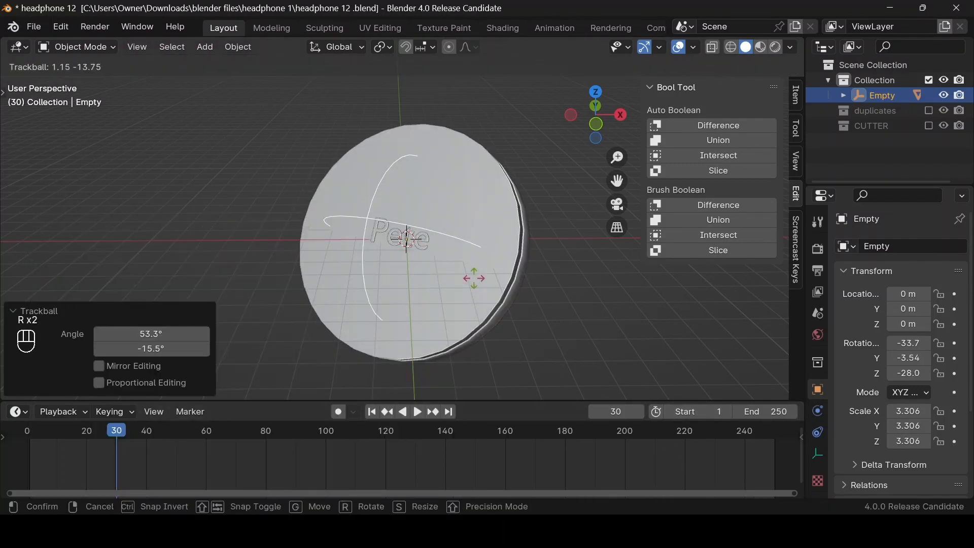
pyautogui.keyDown('ctrl'); pyautogui.click(473, 277); pyautogui.keyUp('ctrl')
pyautogui.hotkey('ctrl', 's')
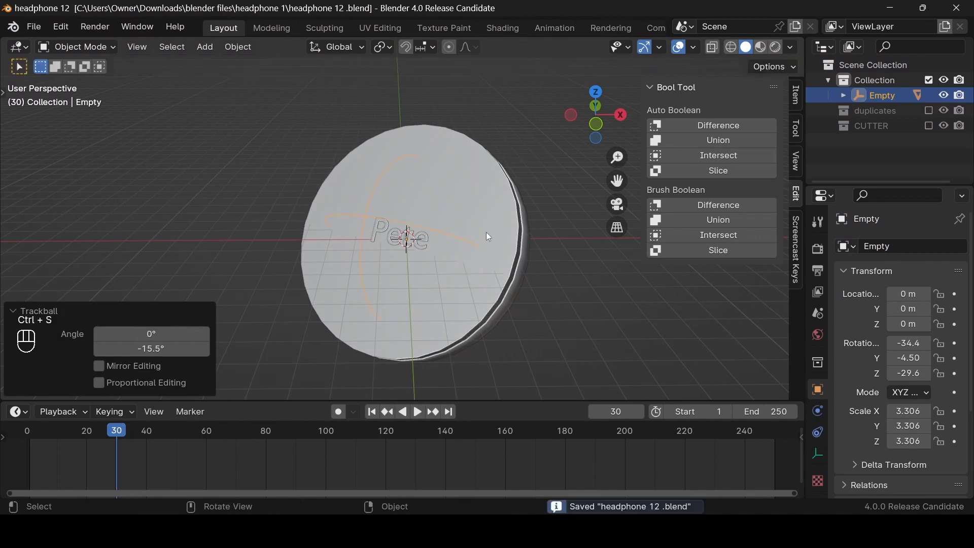
pyautogui.click(470, 305)
pyautogui.press('g')
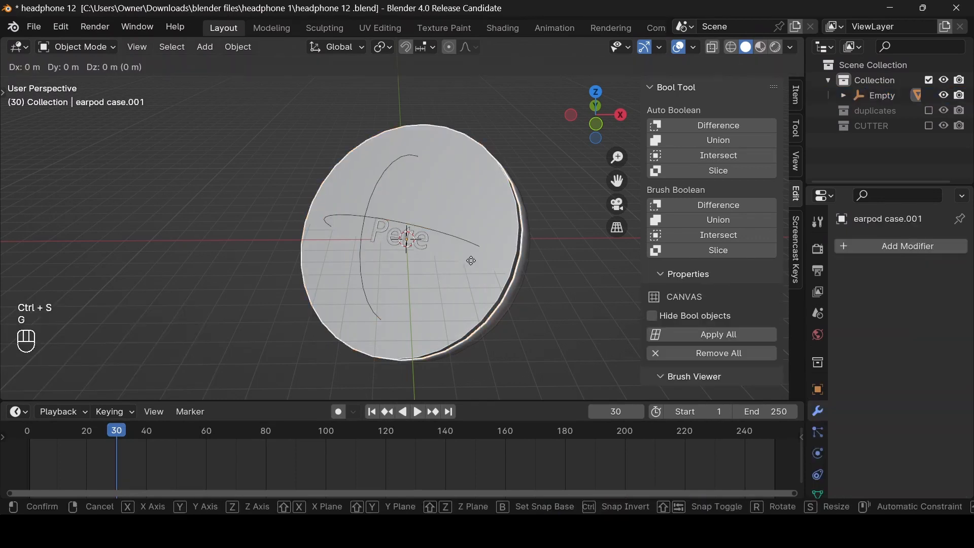
pyautogui.press('z')
pyautogui.press('z')
pyautogui.press('z')
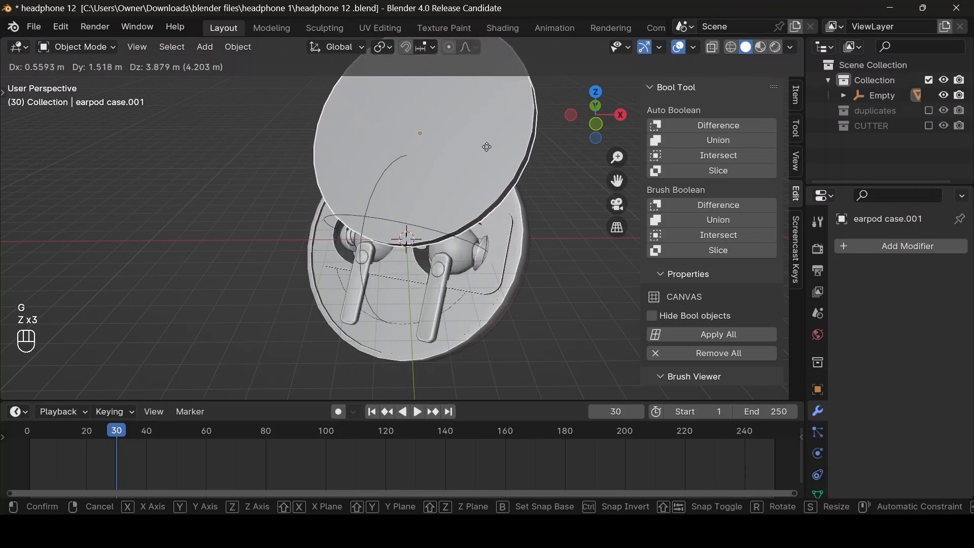
pyautogui.press('z')
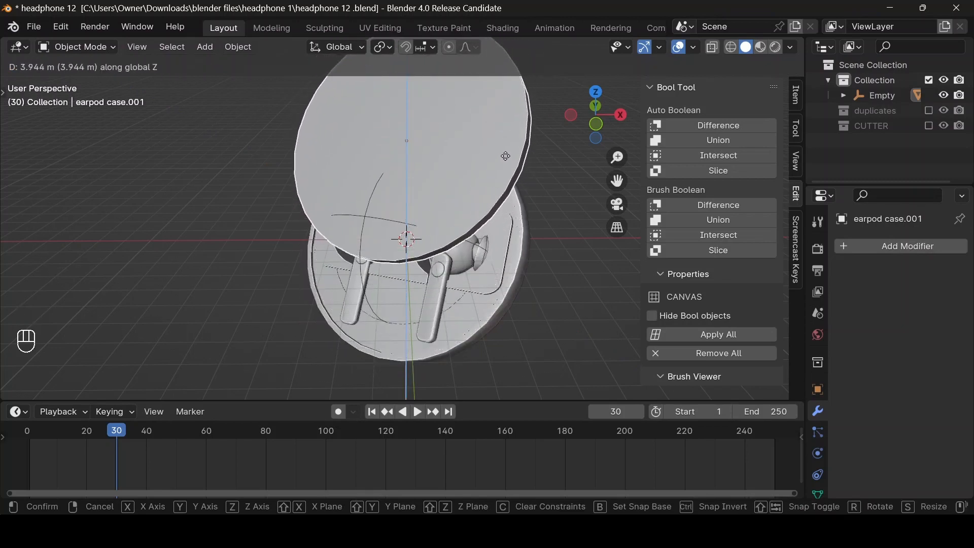
pyautogui.rightClick(507, 150)
pyautogui.moveTo(593, 115); pyautogui.dragTo(560, 119)
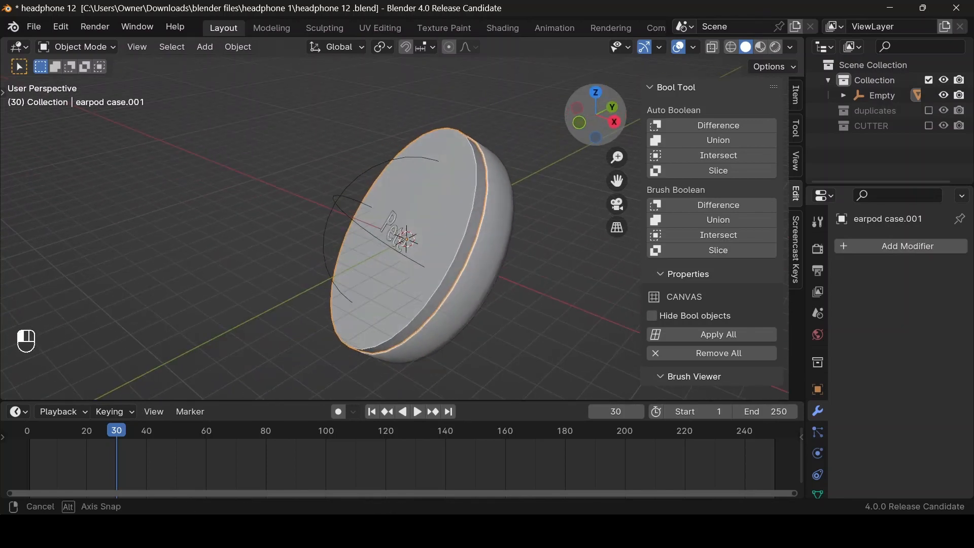
pyautogui.press('g')
pyautogui.press('z')
pyautogui.press('z')
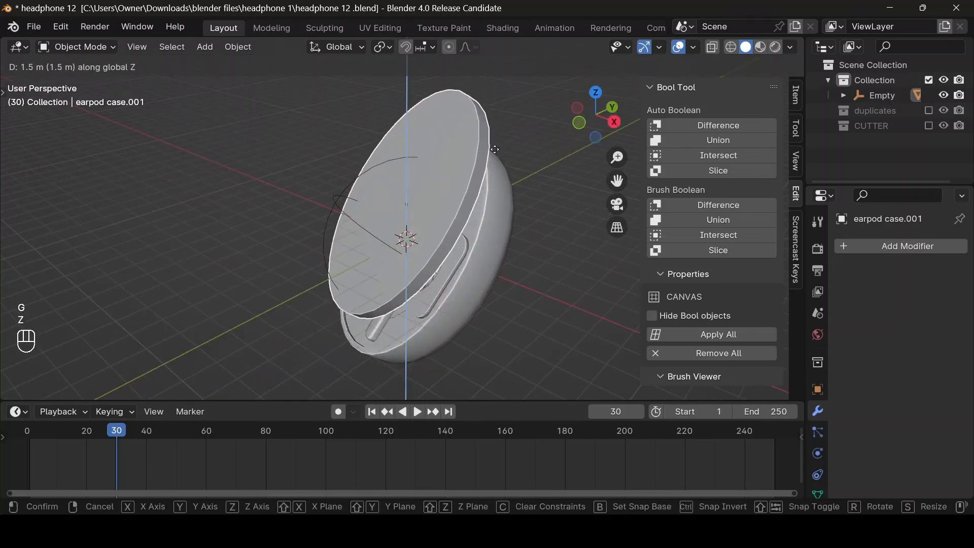
pyautogui.rightClick(470, 217)
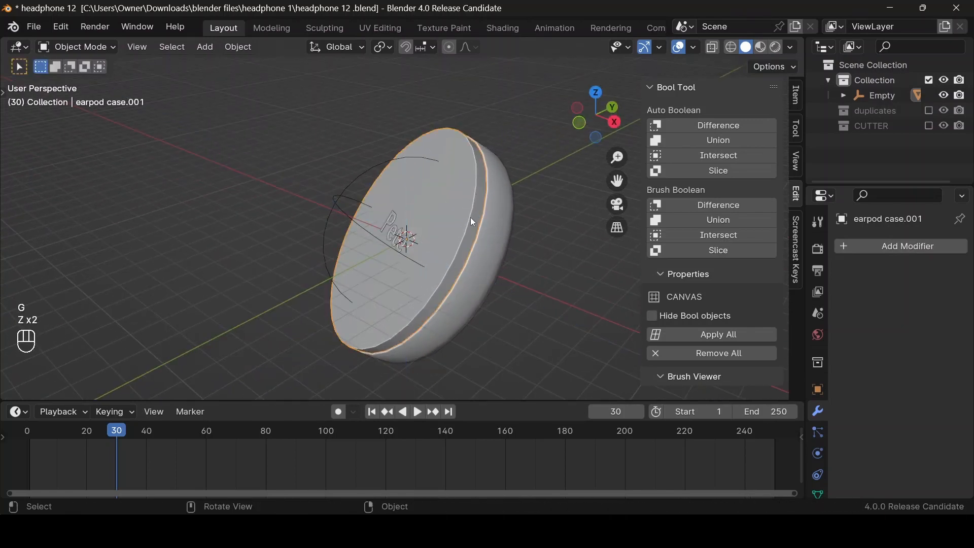
# Step: Try moving the lid up along the global Z axis and undo the move
pyautogui.press('g')
pyautogui.press('z')
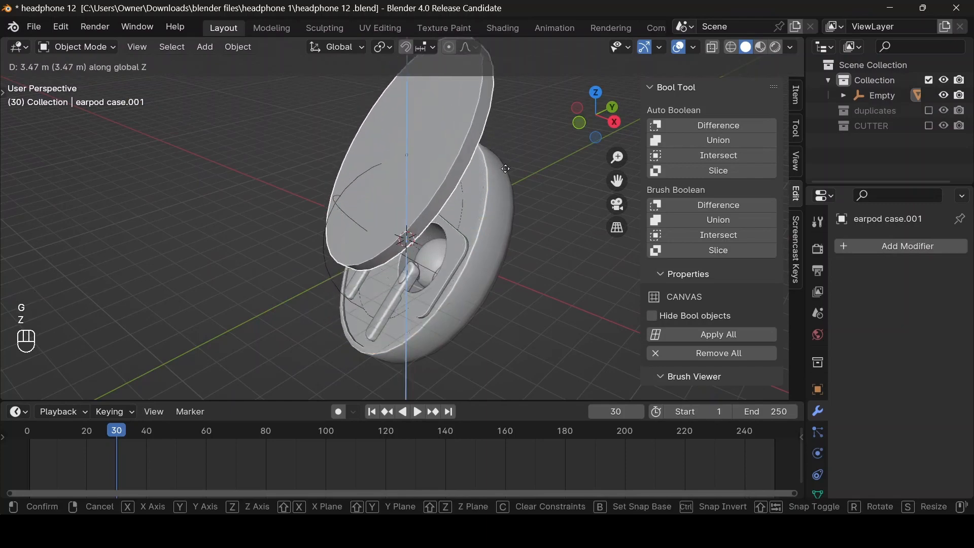
pyautogui.click(508, 181)
pyautogui.moveTo(623, 112); pyautogui.dragTo(598, 121)
pyautogui.hotkey('ctrl', 'z')
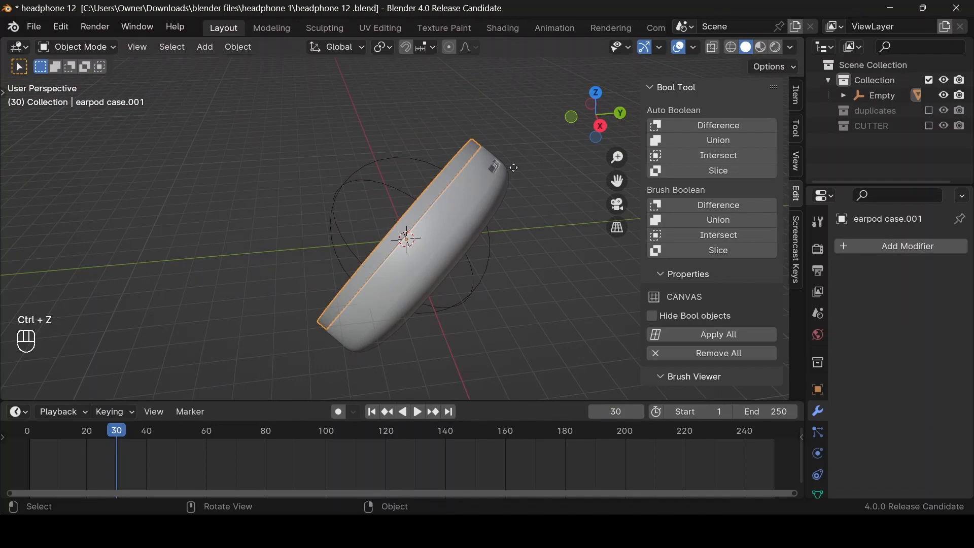
# Step: Try sliding the lid alone about 5.54 m along its local Y axis and undo the move
pyautogui.press('g')
pyautogui.press('y')
pyautogui.press('y')
pyautogui.click(637, 90)
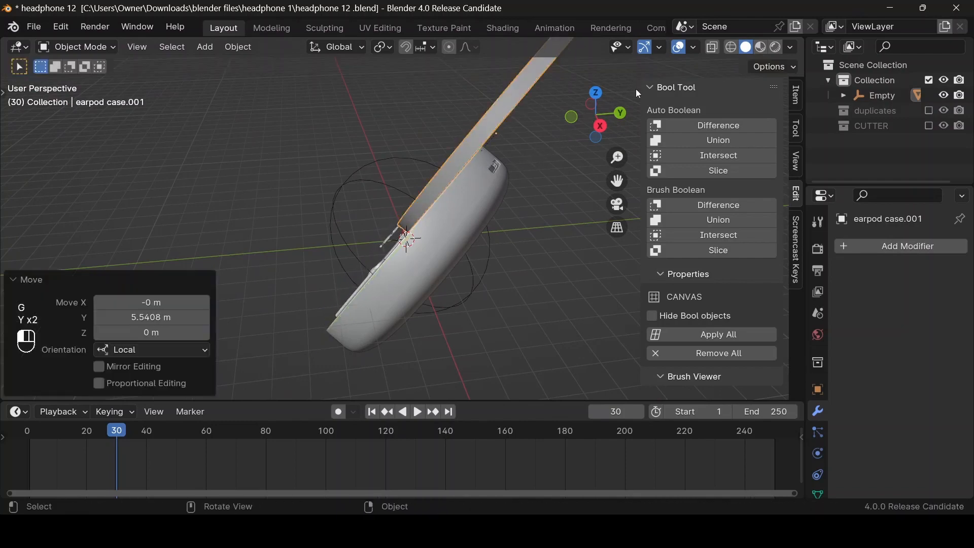
pyautogui.moveTo(576, 125); pyautogui.dragTo(552, 152)
pyautogui.hotkey('ctrl', 'z')
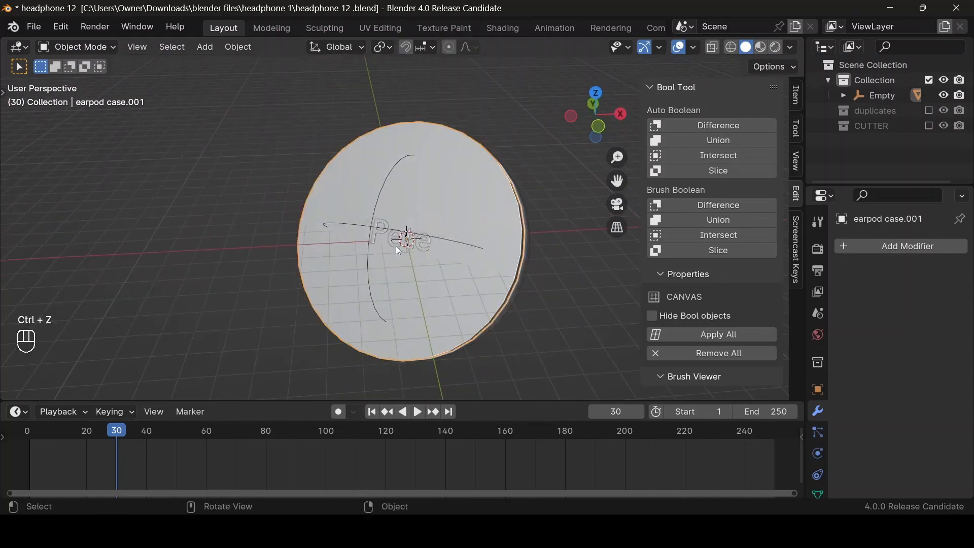
# Step: Slide the lid together with its text logo about 6.88 m along the local Y axis to open the case
pyautogui.click(418, 247)
pyautogui.click(421, 245)
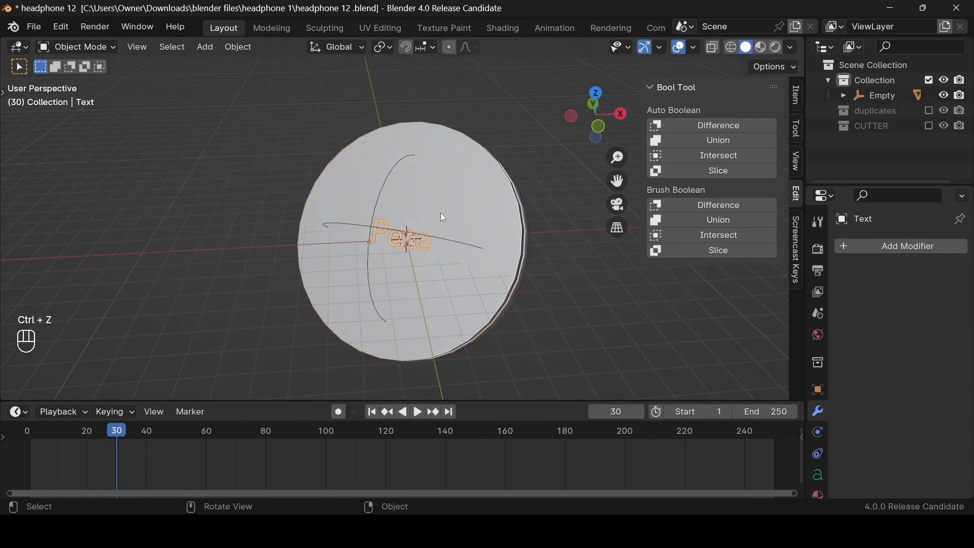
pyautogui.keyDown('shift'); pyautogui.click(448, 208); pyautogui.keyUp('shift')
pyautogui.press('g')
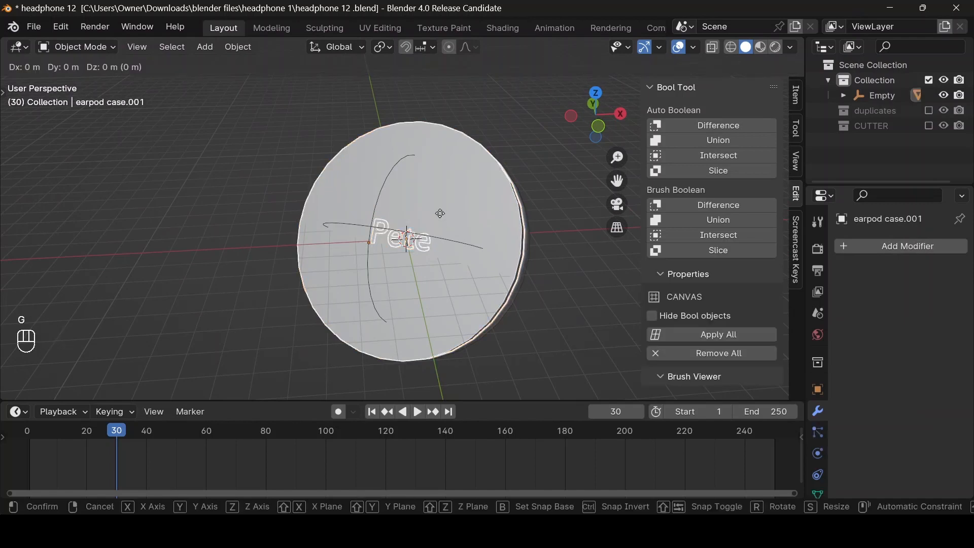
pyautogui.press('y')
pyautogui.press('y')
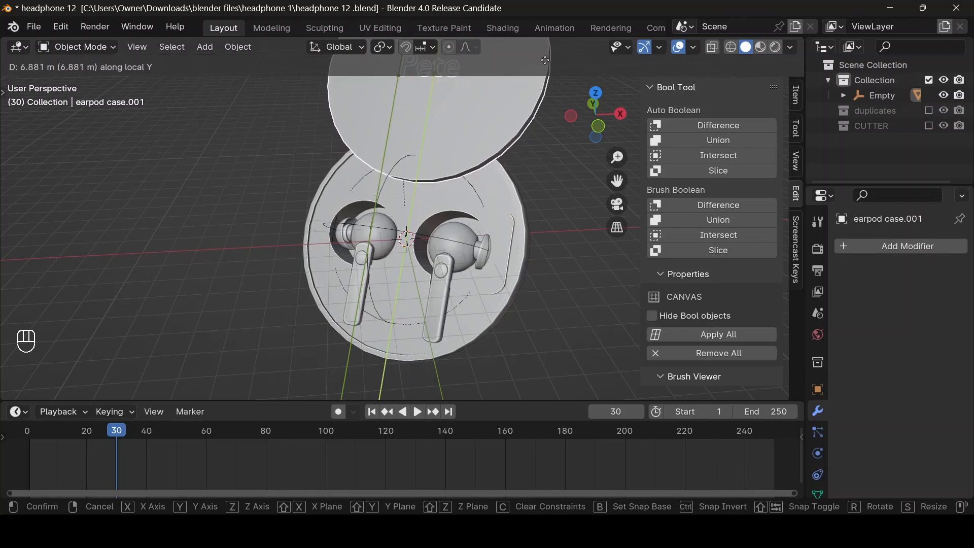
pyautogui.click(545, 60)
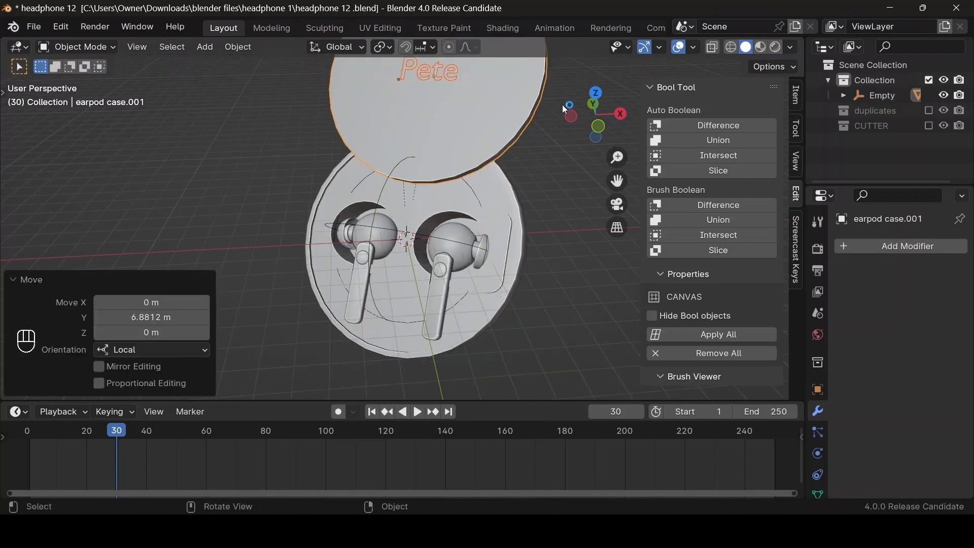
# Step: Save the opened case model in the existing headphone 12 file
pyautogui.moveTo(596, 113); pyautogui.dragTo(490, 154)
pyautogui.moveTo(583, 114); pyautogui.dragTo(584, 114)
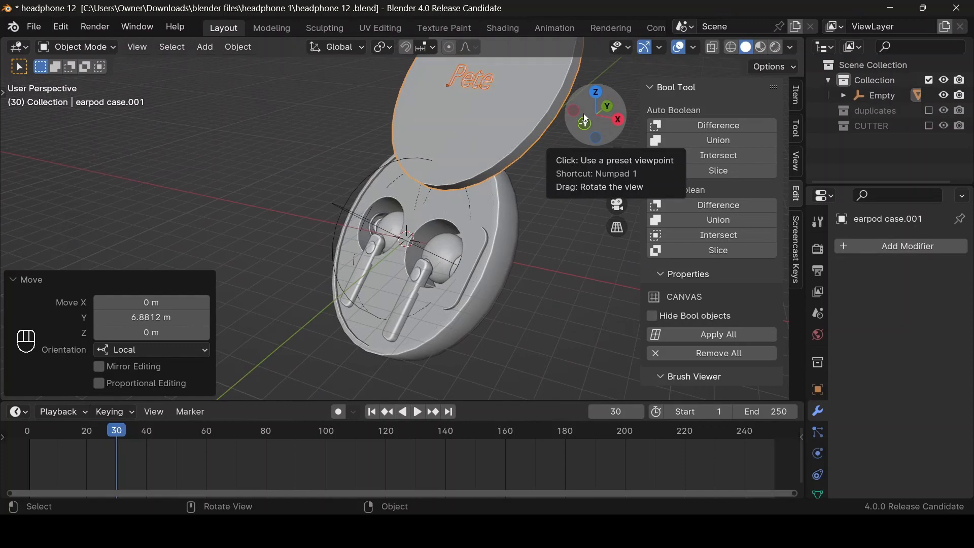
pyautogui.click(584, 117)
pyautogui.moveTo(601, 116); pyautogui.dragTo(599, 206)
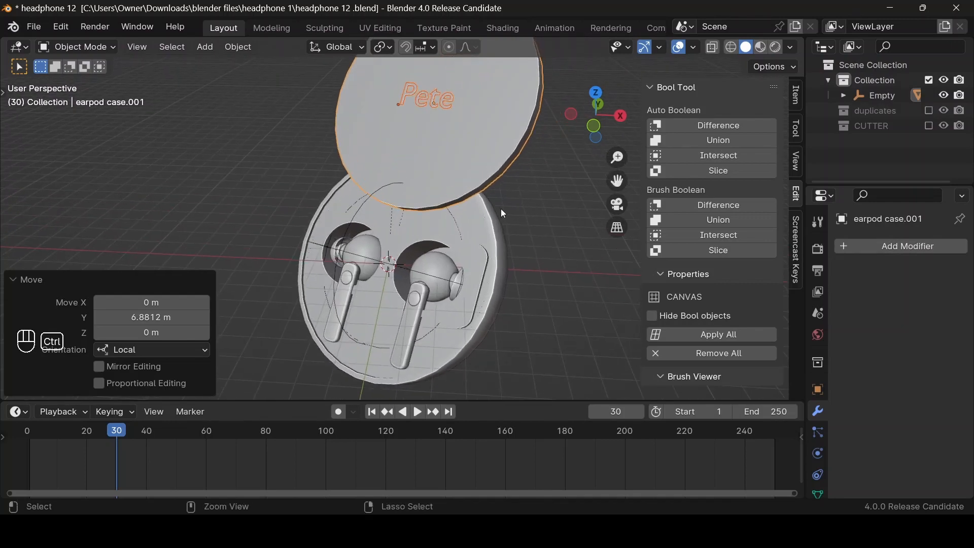
pyautogui.hotkey('ctrl', 's')
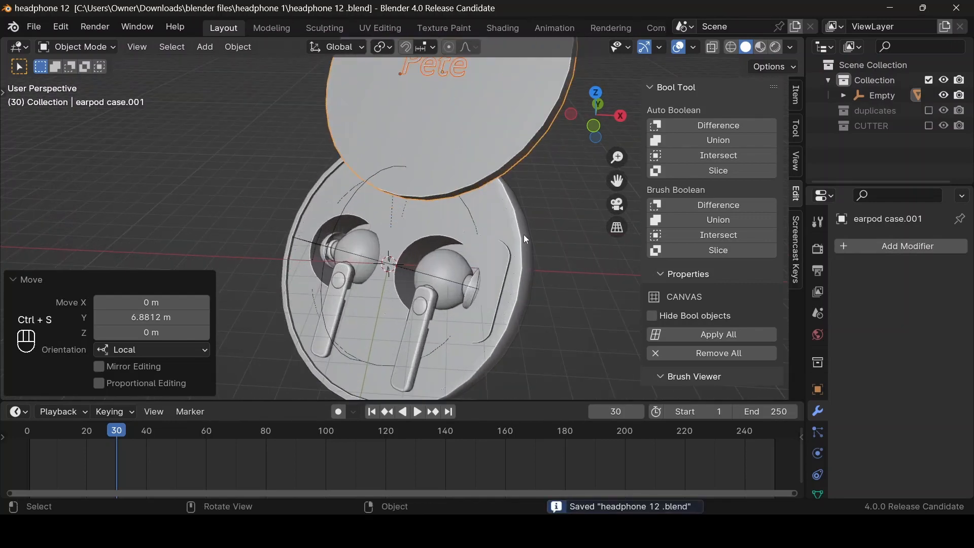
pyautogui.moveTo(525, 217); pyautogui.dragTo(525, 246, button='middle')
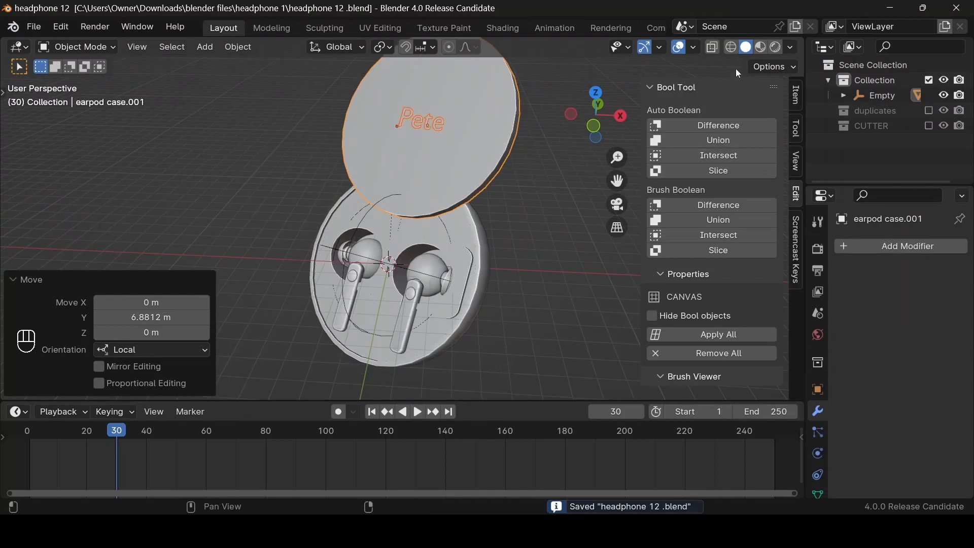
# Step: Switch to the Shading workspace and view the open case from the front in material preview
pyautogui.click(506, 22)
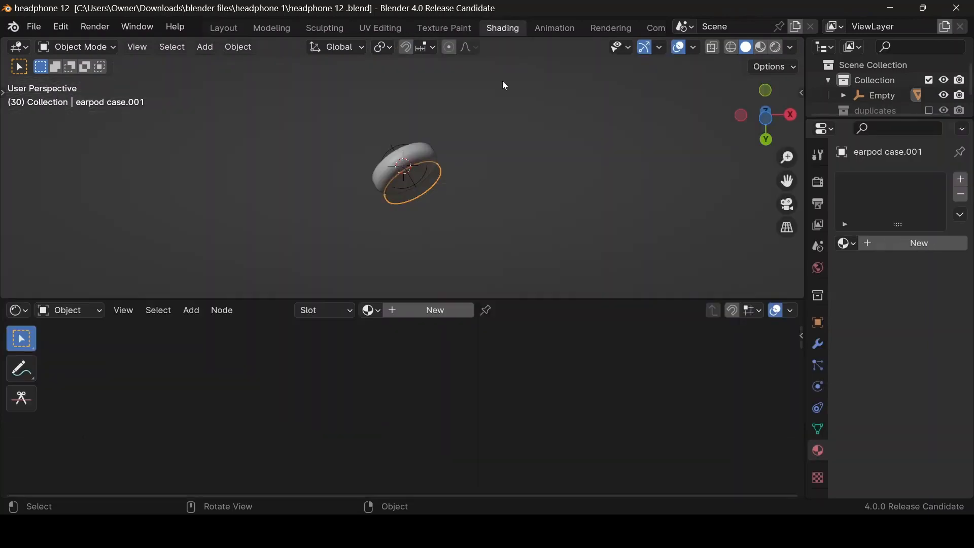
pyautogui.scroll(5, 502, 84)
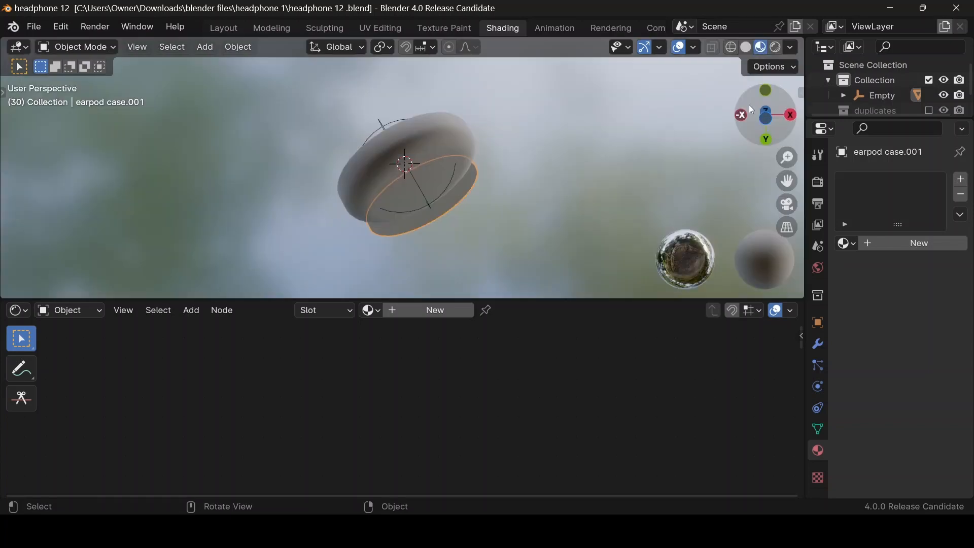
pyautogui.moveTo(749, 107)
pyautogui.mouseDown()
pyautogui.moveTo(749, 193)
pyautogui.moveTo(747, 108)
pyautogui.mouseUp()
pyautogui.scroll(-1, 759, 127)
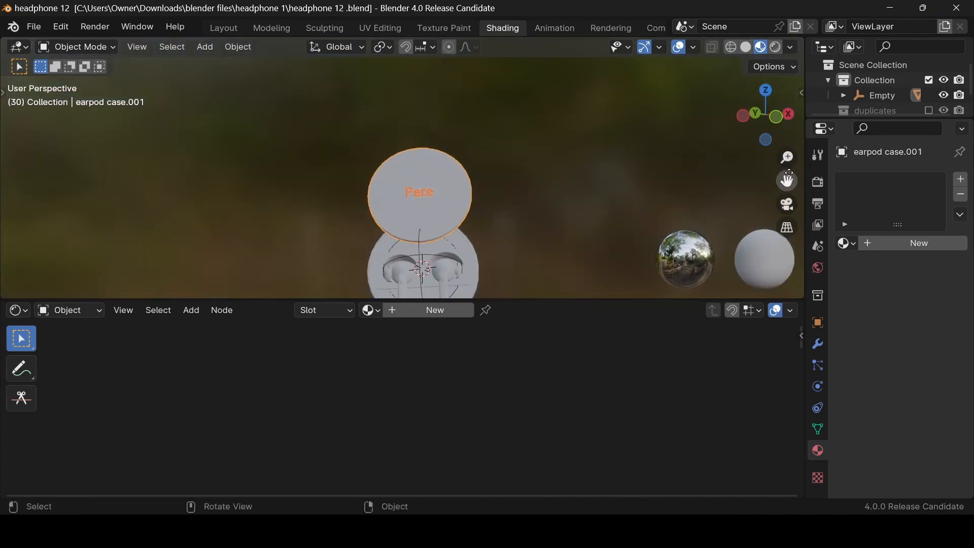
# Step: Try the blue-sky grass field environment for the viewport lighting and switch back to the forest environment
pyautogui.moveTo(787, 181); pyautogui.dragTo(756, 144)
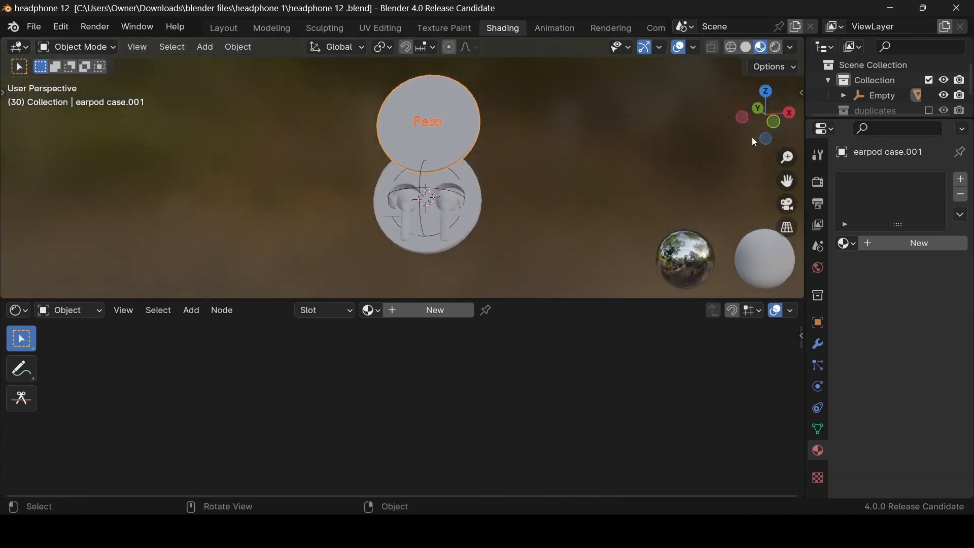
pyautogui.scroll(4, 696, 158)
pyautogui.moveTo(786, 181); pyautogui.dragTo(770, 157)
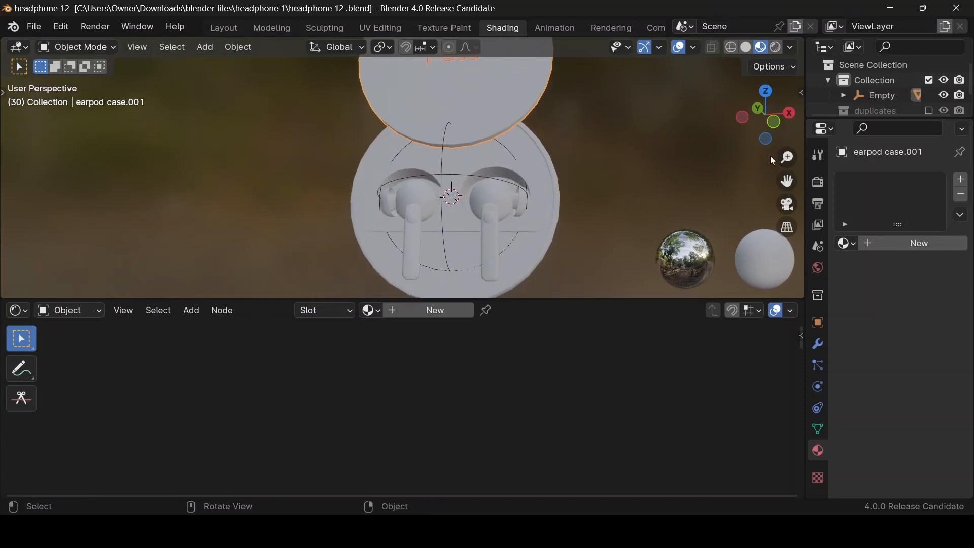
pyautogui.click(790, 47)
pyautogui.click(745, 192)
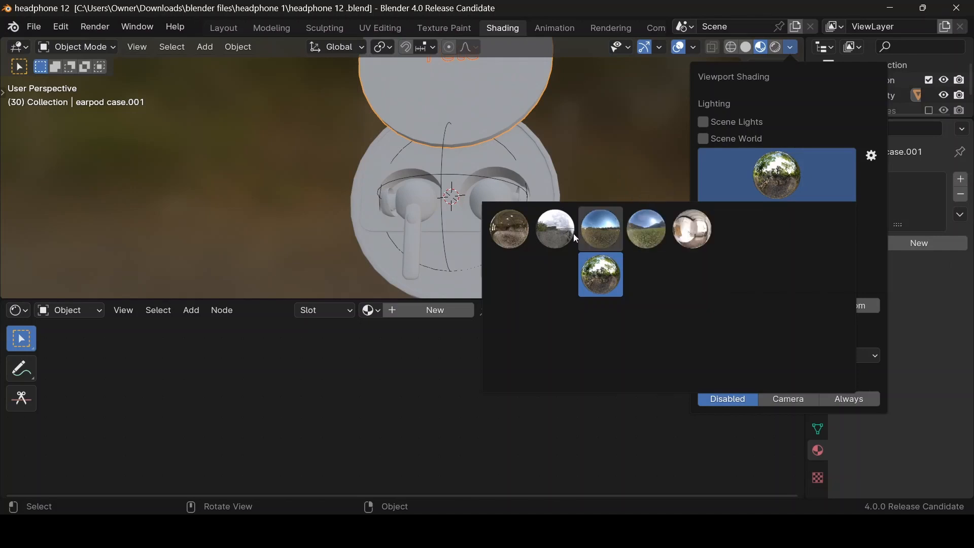
pyautogui.click(617, 231)
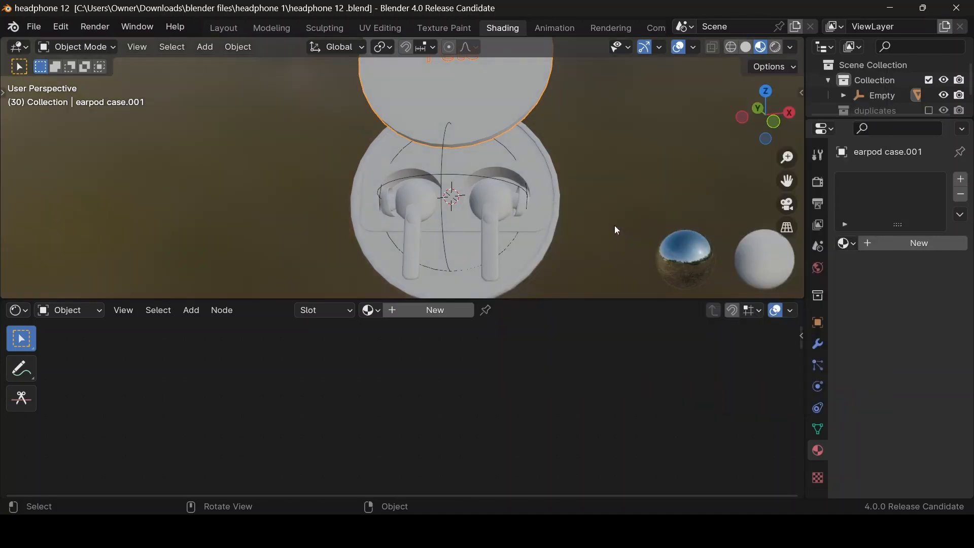
pyautogui.click(791, 48)
pyautogui.click(756, 169)
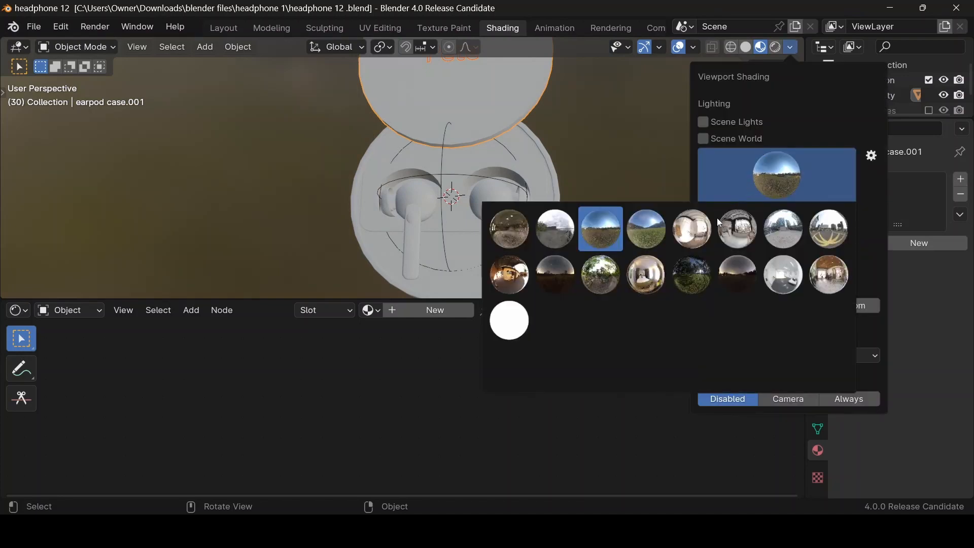
pyautogui.click(616, 268)
# Step: Create a new material on the lower earpod case body and frame its shader nodes
pyautogui.scroll(-1, 601, 215)
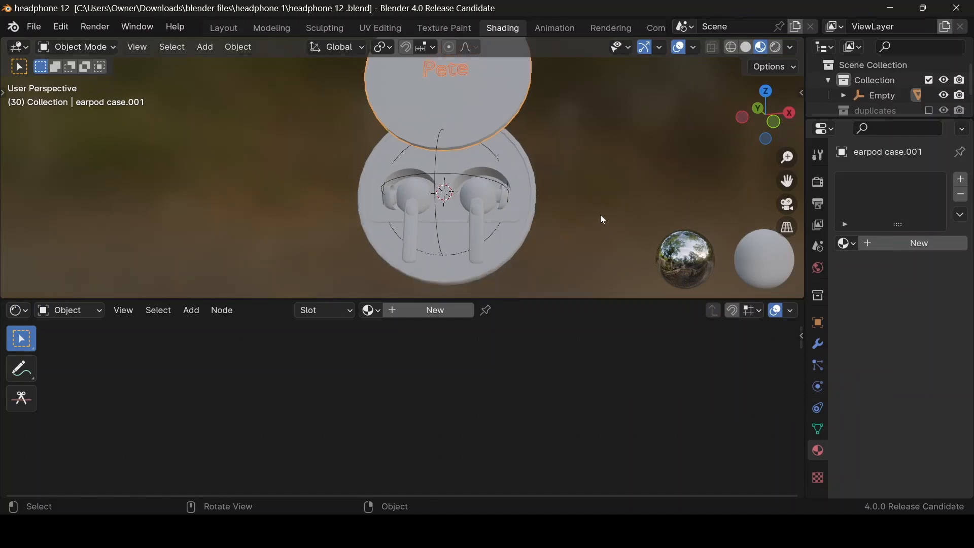
pyautogui.scroll(2, 601, 213)
pyautogui.scroll(-5, 601, 213)
pyautogui.scroll(3, 602, 217)
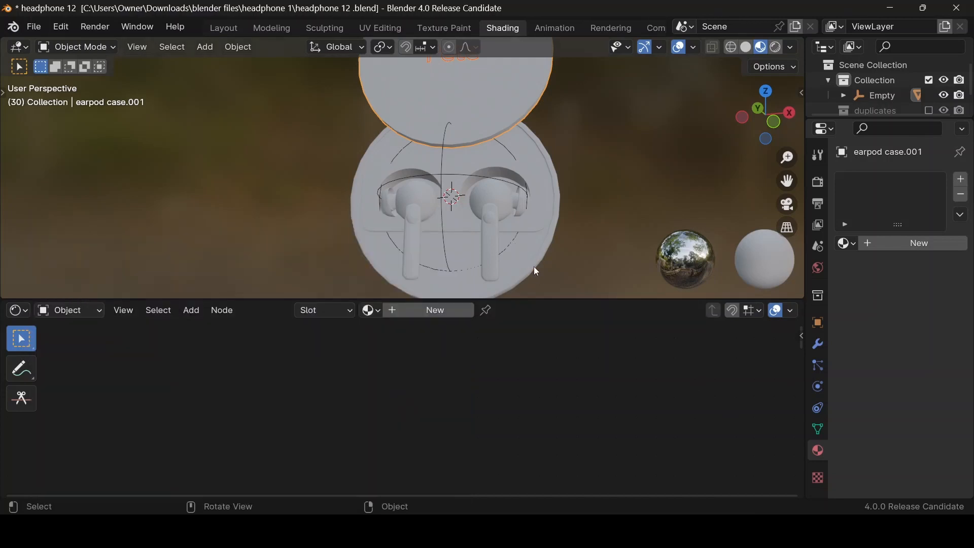
pyautogui.click(533, 267)
pyautogui.click(464, 313)
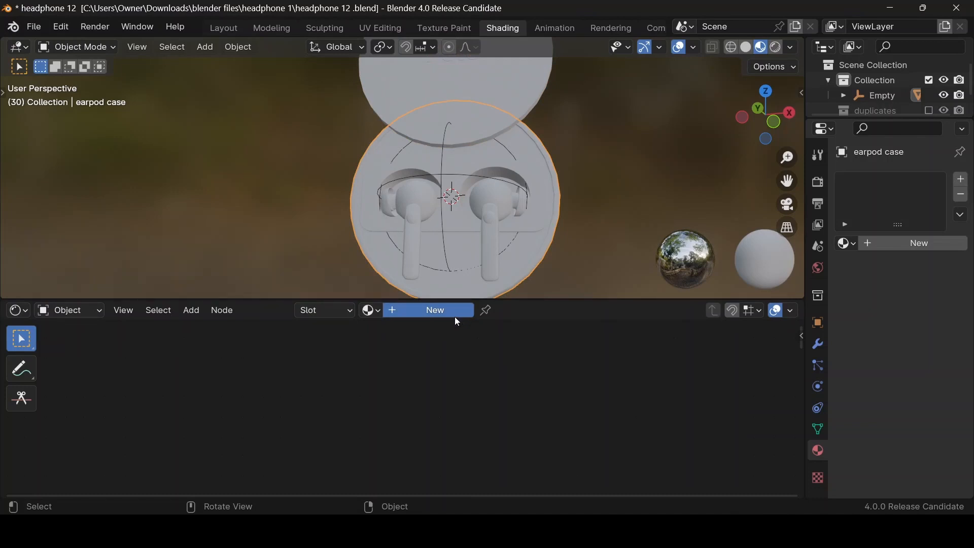
pyautogui.scroll(-6, 388, 389)
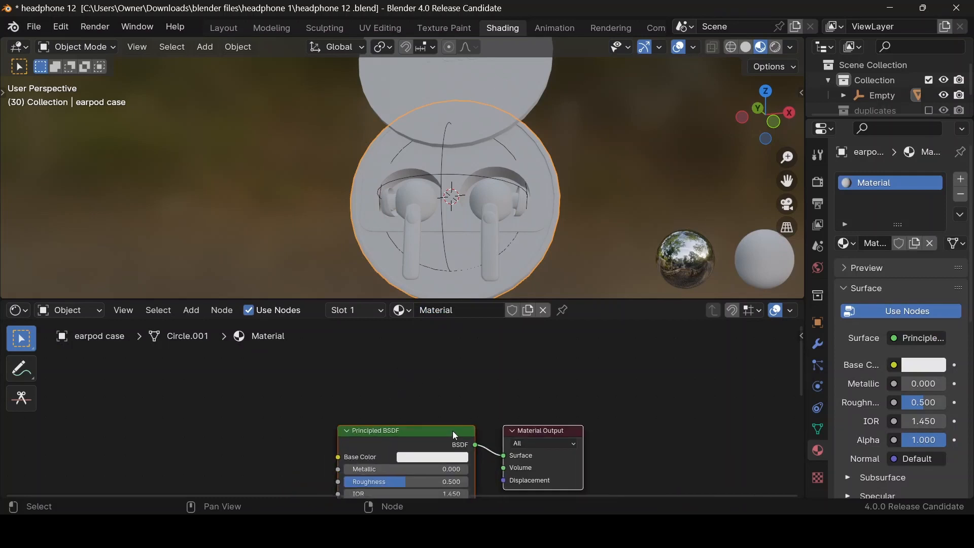
pyautogui.press('Home')
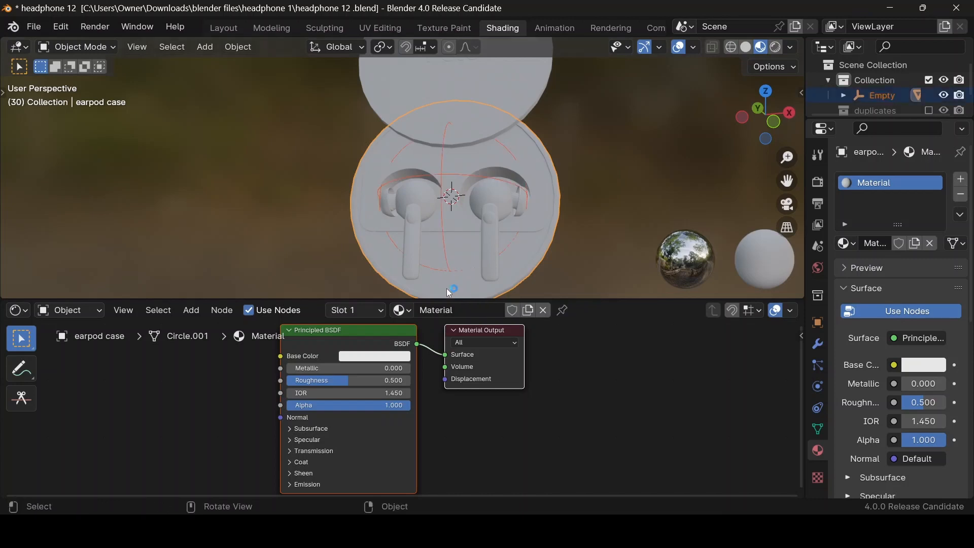
# Step: Enlarge the node editor and darken the case material's base color to near-black
pyautogui.moveTo(445, 301); pyautogui.dragTo(447, 263)
pyautogui.click(399, 335)
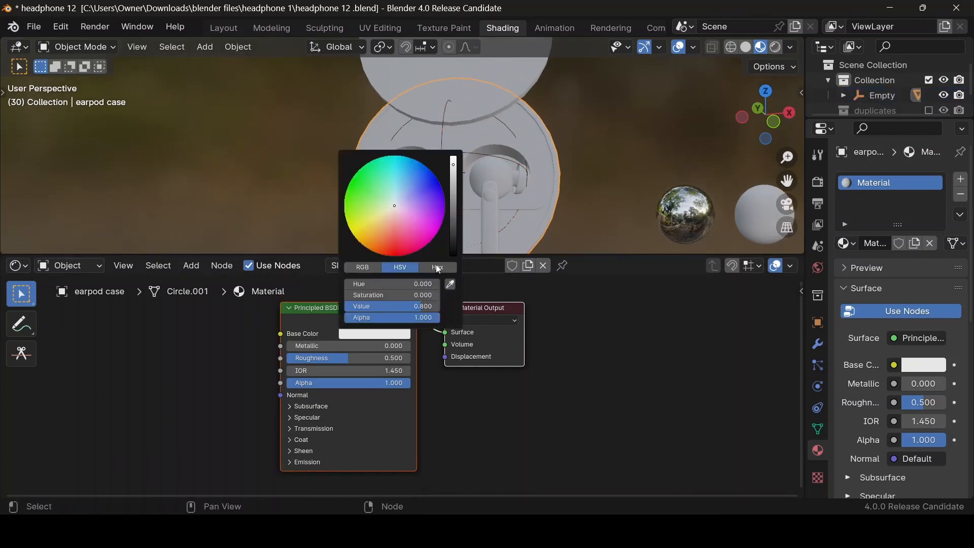
pyautogui.click(454, 252)
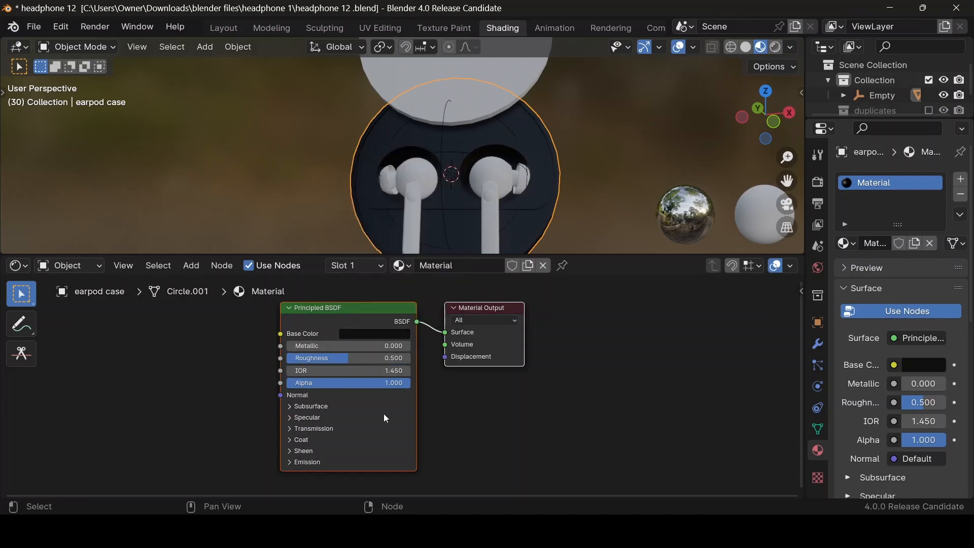
# Step: Lower the case material's roughness to 0.271, check the reflections from an angle, and settle on 0.345
pyautogui.moveTo(348, 357); pyautogui.dragTo(320, 357)
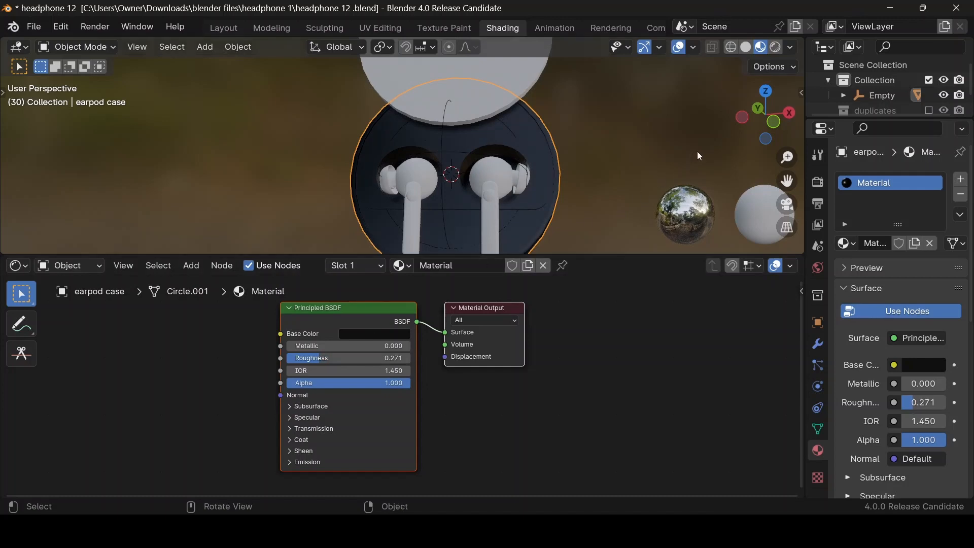
pyautogui.moveTo(766, 115); pyautogui.dragTo(704, 132)
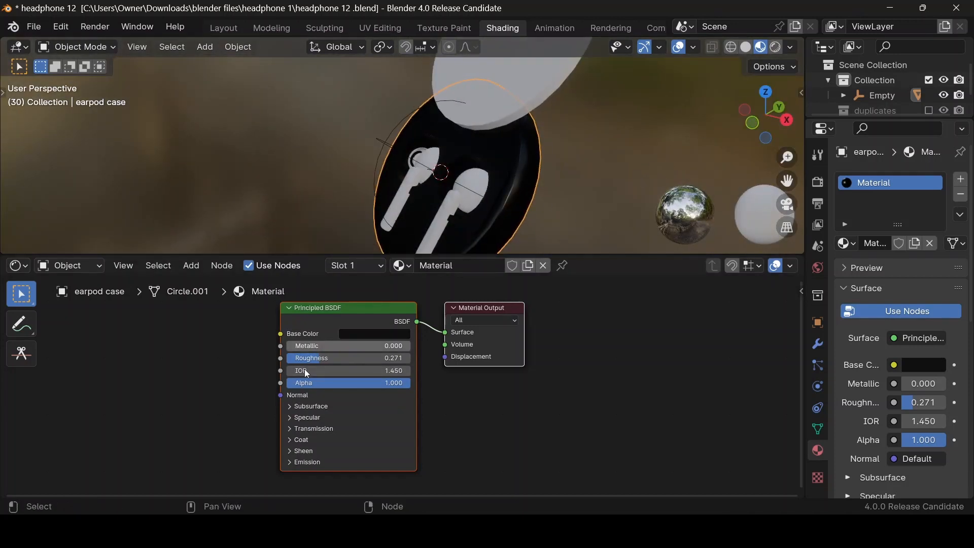
pyautogui.moveTo(350, 357); pyautogui.dragTo(359, 358)
# Step: Add a Noise Texture node before the Principled BSDF in the case material
pyautogui.scroll(-1, 551, 378)
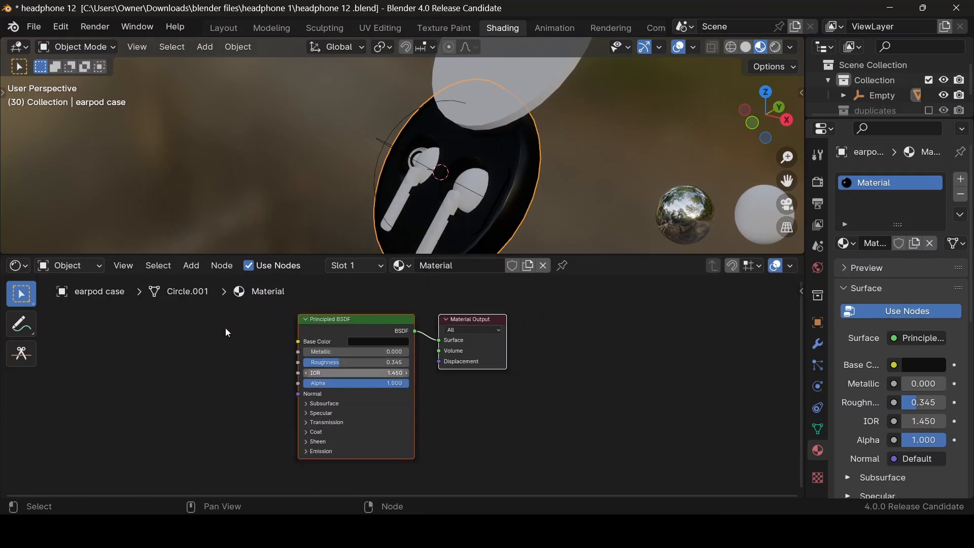
pyautogui.hotkey('shift', 'a')
pyautogui.click(223, 328)
pyautogui.write('n')
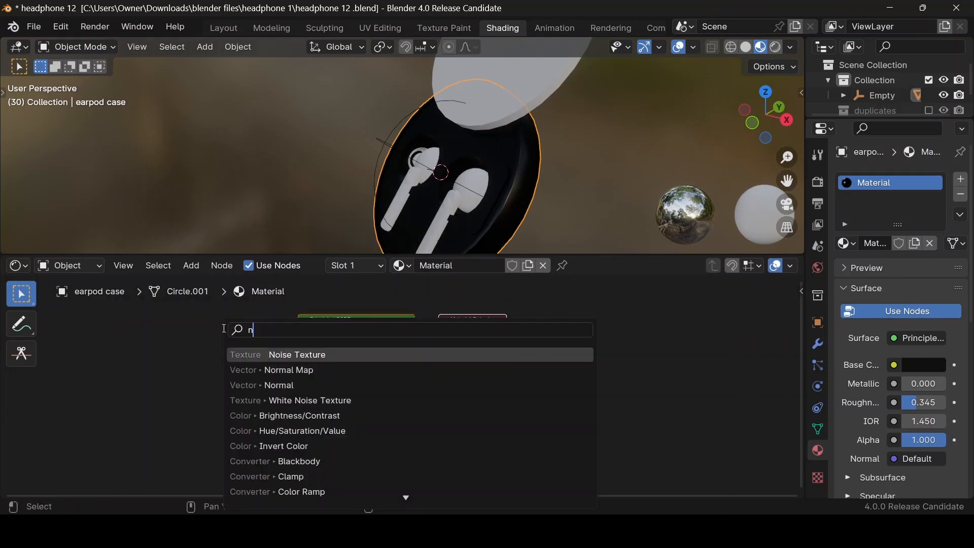
pyautogui.write('oise')
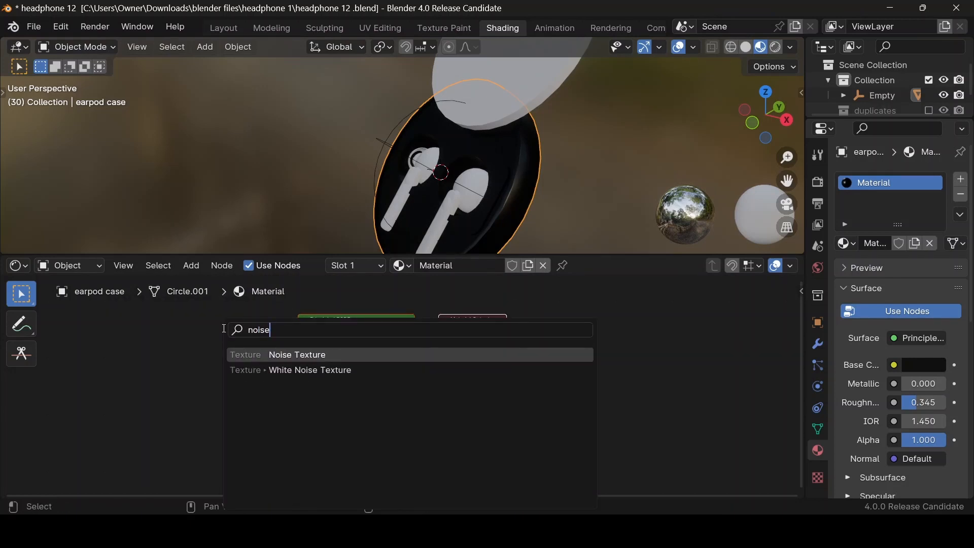
pyautogui.press('Return')
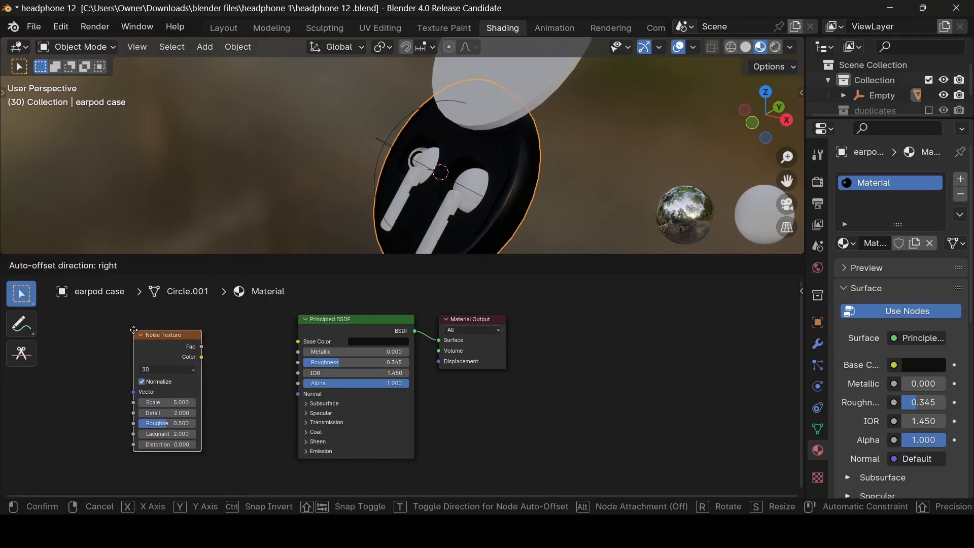
pyautogui.click(133, 330)
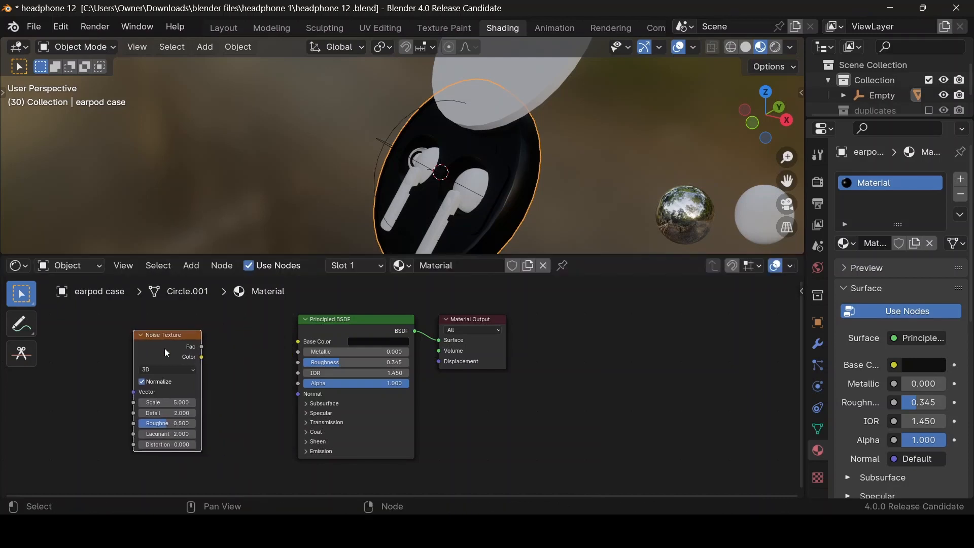
# Step: Add Texture Coordinate and Mapping nodes to the Noise Texture and feed the Mapping vector from Object coordinates
pyautogui.hotkey('ctrl', 't')
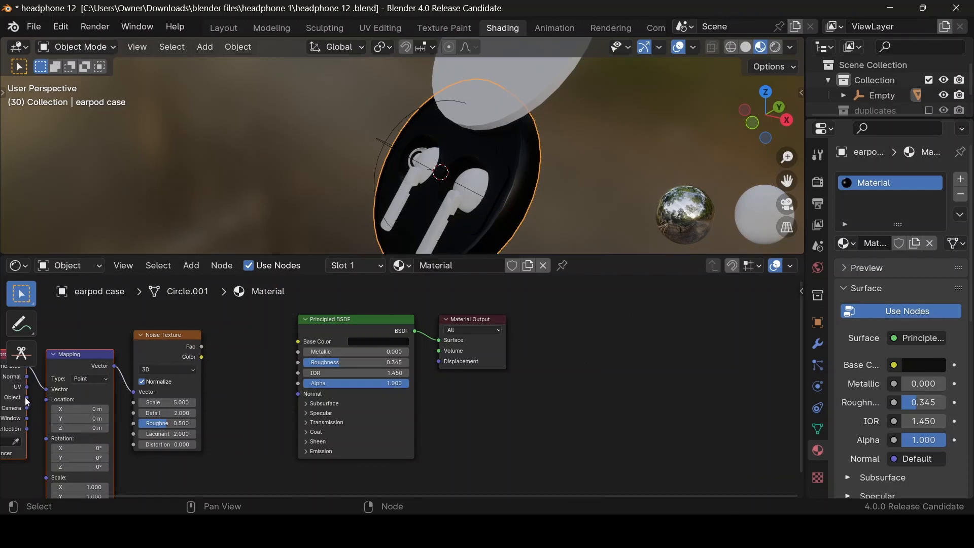
pyautogui.moveTo(28, 399); pyautogui.dragTo(46, 389)
pyautogui.press('Home')
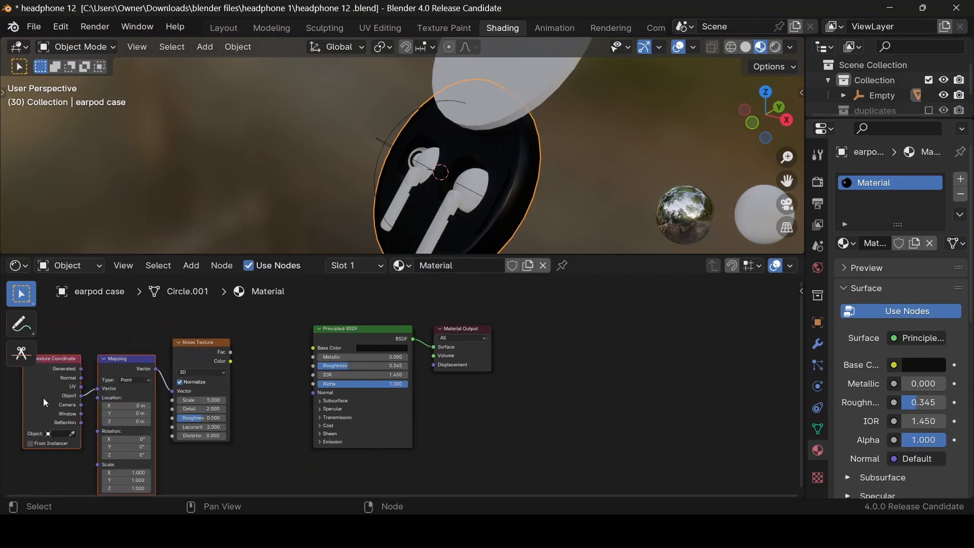
pyautogui.scroll(1, 127, 385)
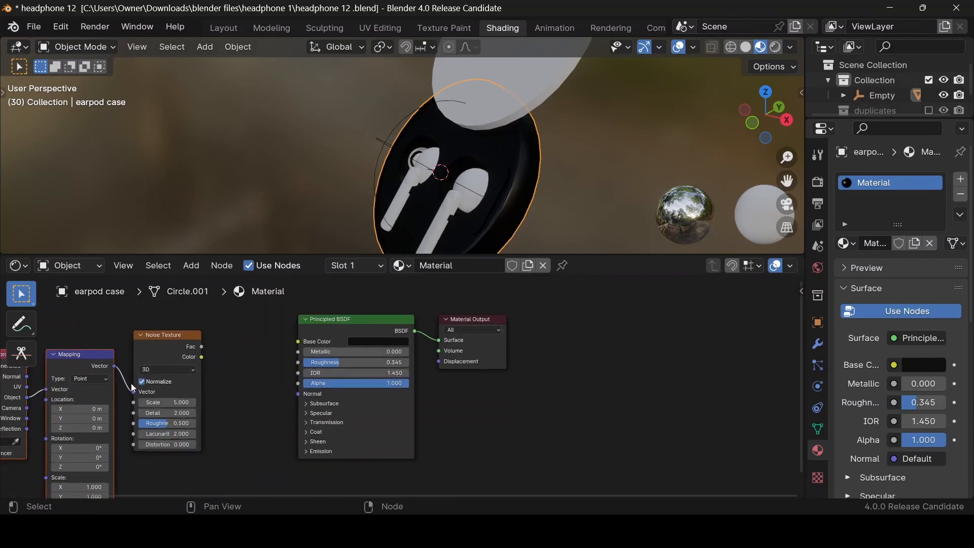
pyautogui.scroll(-1, 144, 381)
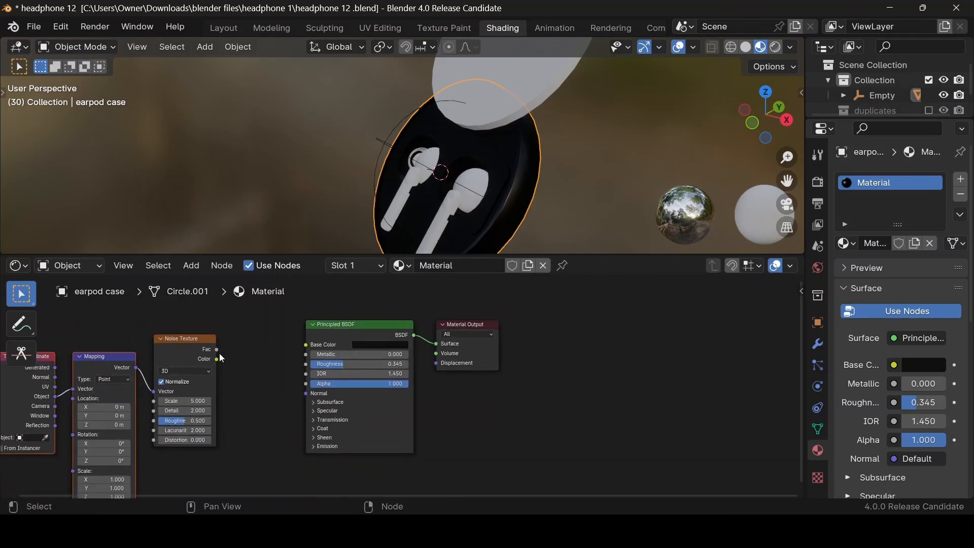
# Step: Connect the Noise Texture's Fac output to Base Color and insert a Mix Color node on that link
pyautogui.moveTo(218, 350); pyautogui.dragTo(304, 346)
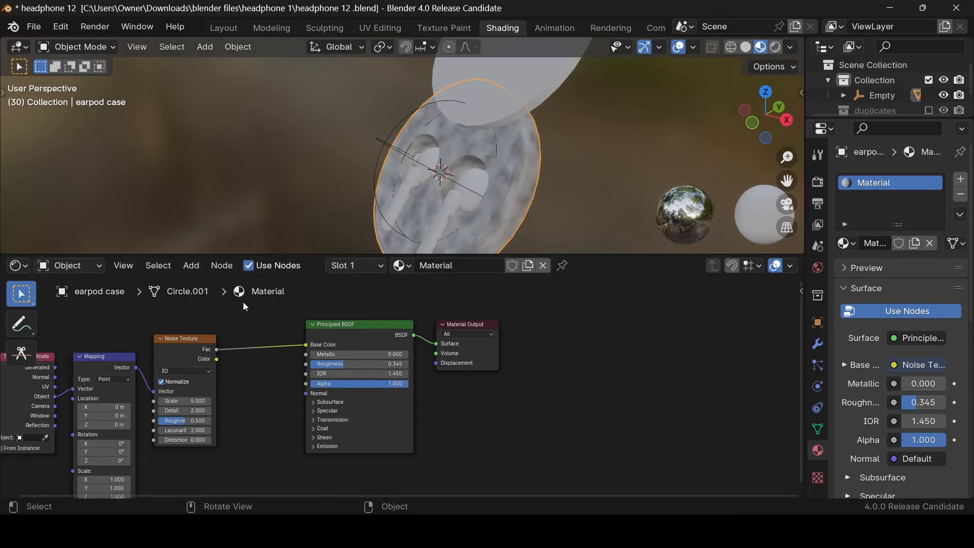
pyautogui.hotkey('shift', 'a')
pyautogui.moveTo(235, 353)
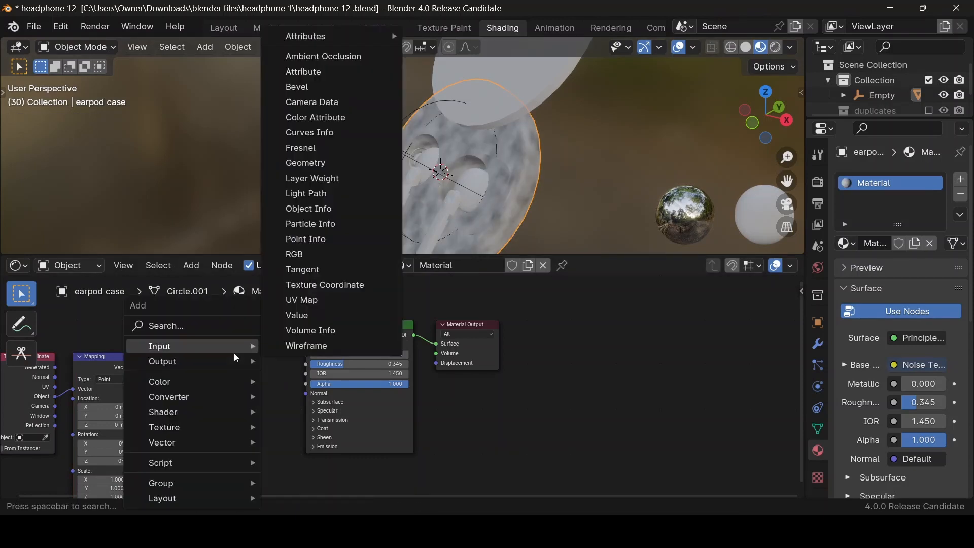
pyautogui.write('mi')
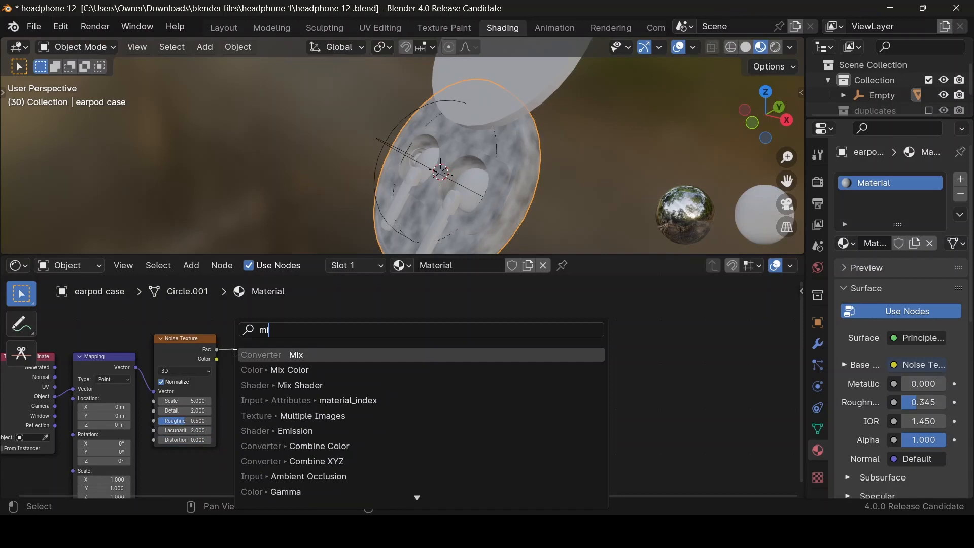
pyautogui.click(277, 370)
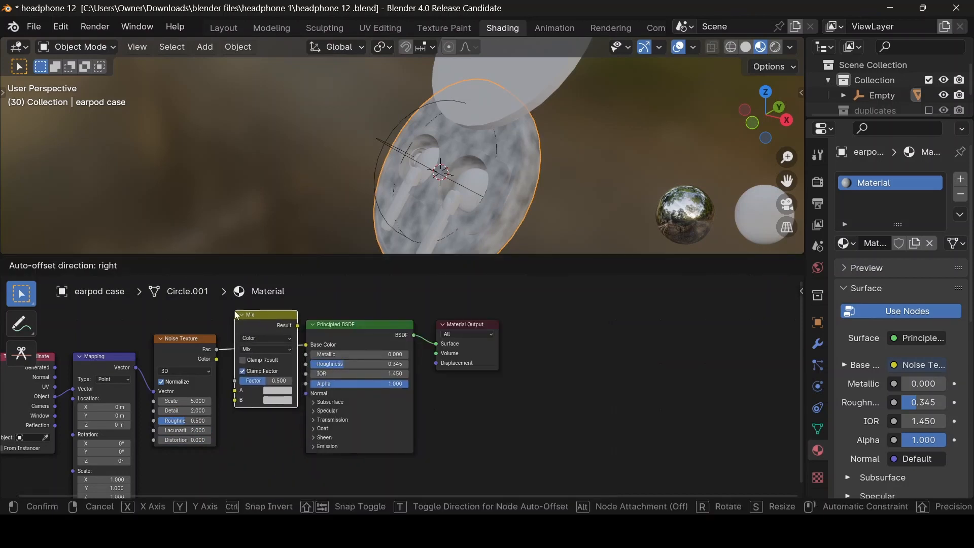
pyautogui.click(236, 315)
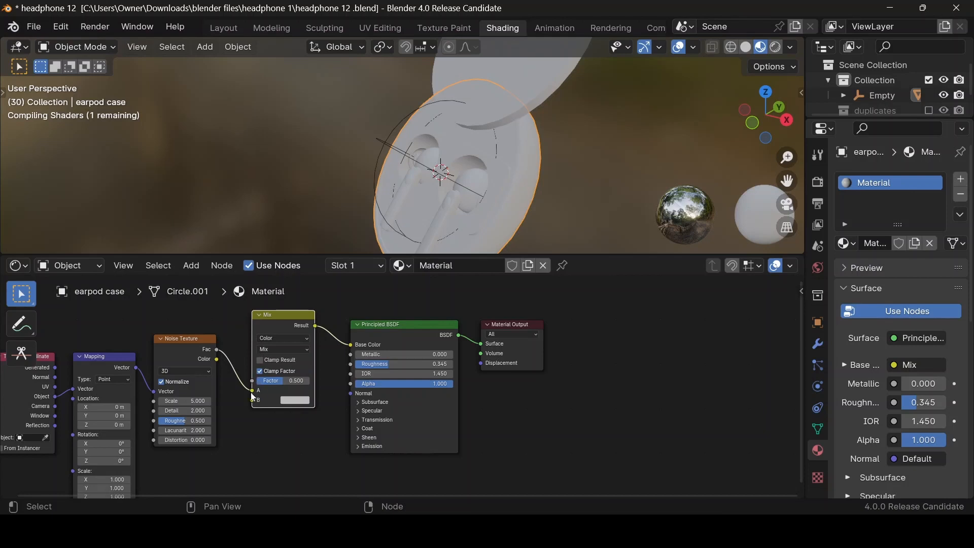
# Step: Move the noise link to the Mix node's B input and set the mix factor to 0.342
pyautogui.moveTo(252, 391)
pyautogui.mouseDown()
pyautogui.moveTo(232, 385)
pyautogui.moveTo(254, 401)
pyautogui.mouseUp()
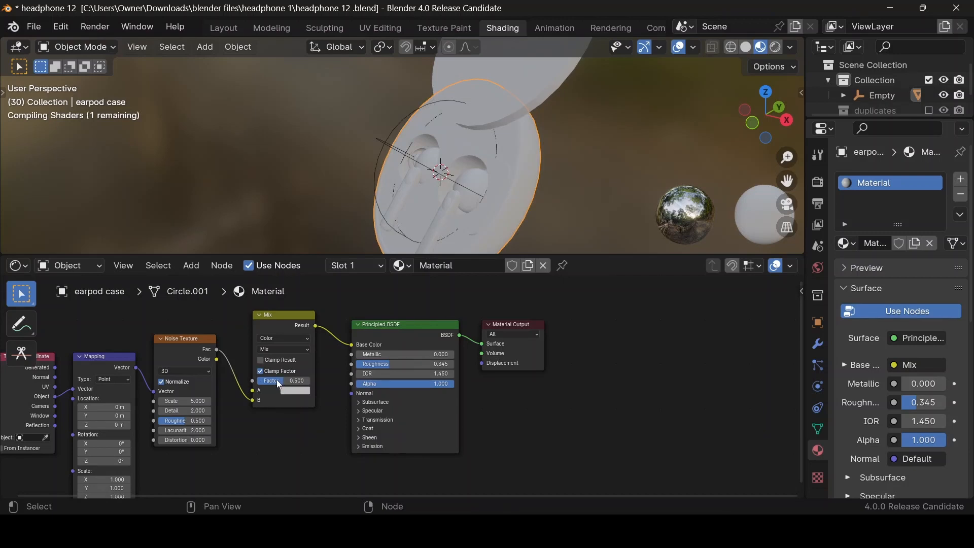
pyautogui.moveTo(279, 379); pyautogui.dragTo(274, 380)
# Step: Preview the Noise Texture directly on the case, set its scale to 200, and reconnect the Principled BSDF to the output
pyautogui.click(188, 358)
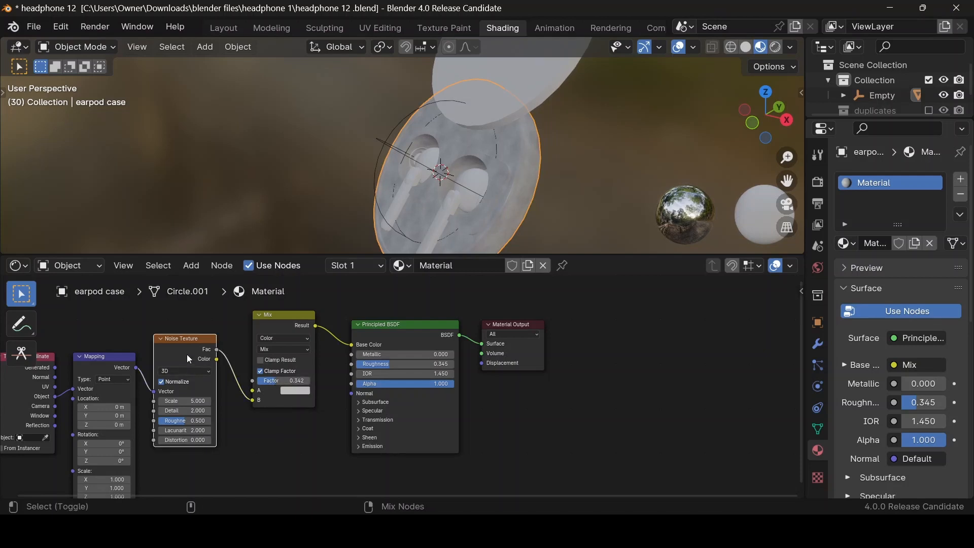
pyautogui.keyDown('ctrl'); pyautogui.keyDown('shift'); pyautogui.click(188, 359); pyautogui.keyUp('shift'); pyautogui.keyUp('ctrl')
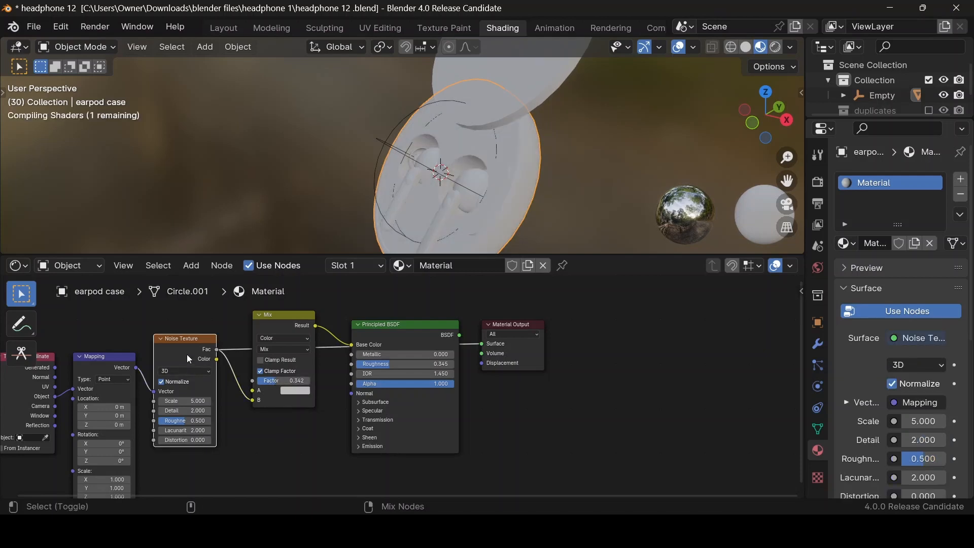
pyautogui.click(178, 401)
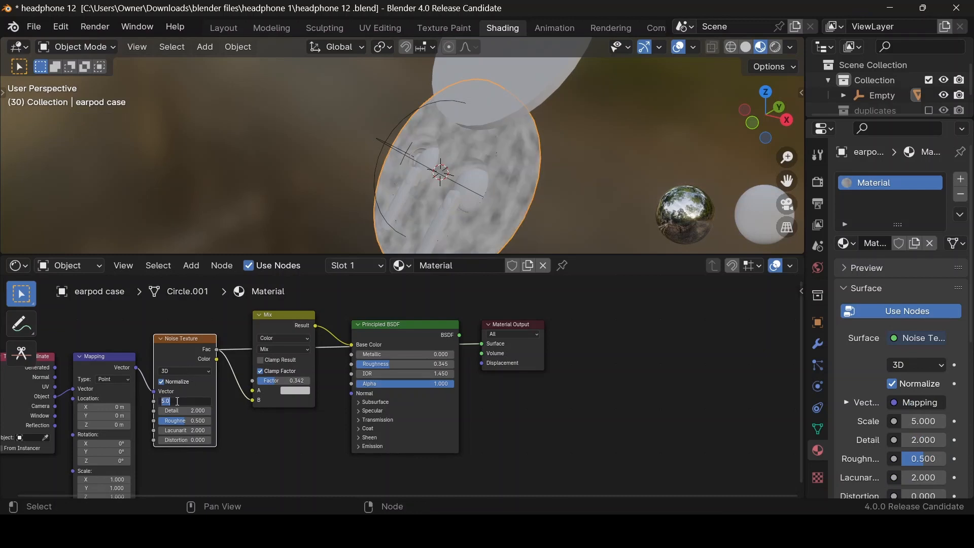
pyautogui.write('200')
pyautogui.press('Return')
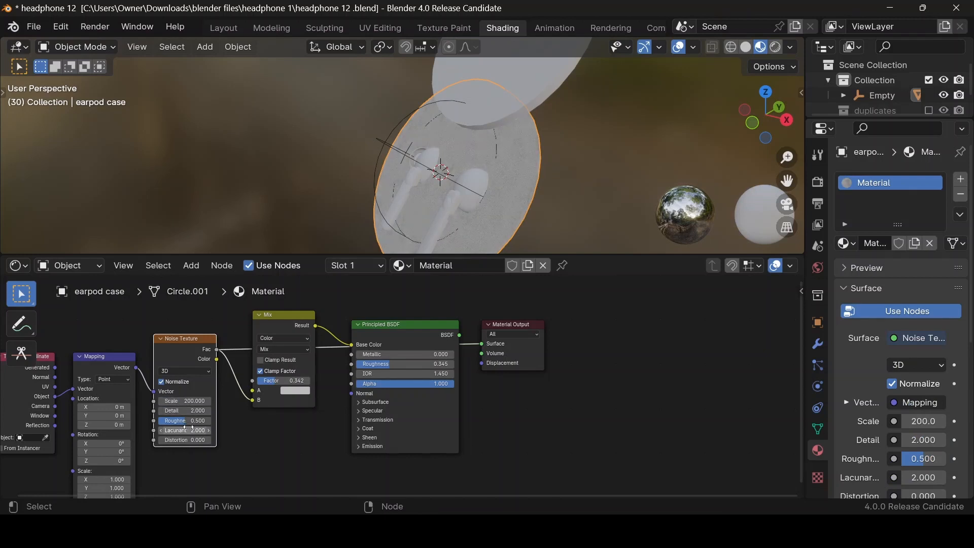
pyautogui.keyDown('ctrl'); pyautogui.keyDown('shift'); pyautogui.click(396, 327); pyautogui.keyUp('shift'); pyautogui.keyUp('ctrl')
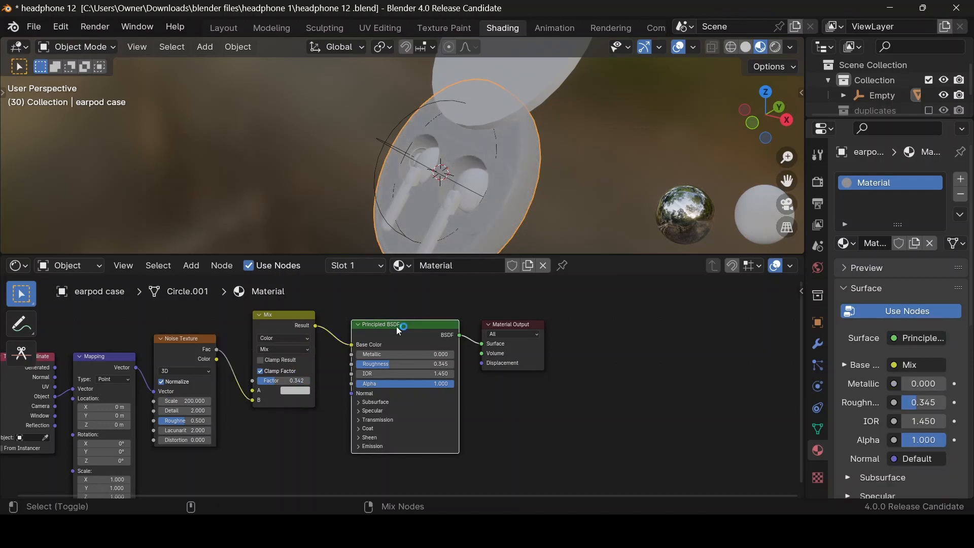
# Step: Set the Mix node to Add blending with a factor of 0.265 and darken its A colour to value 0.016
pyautogui.click(294, 347)
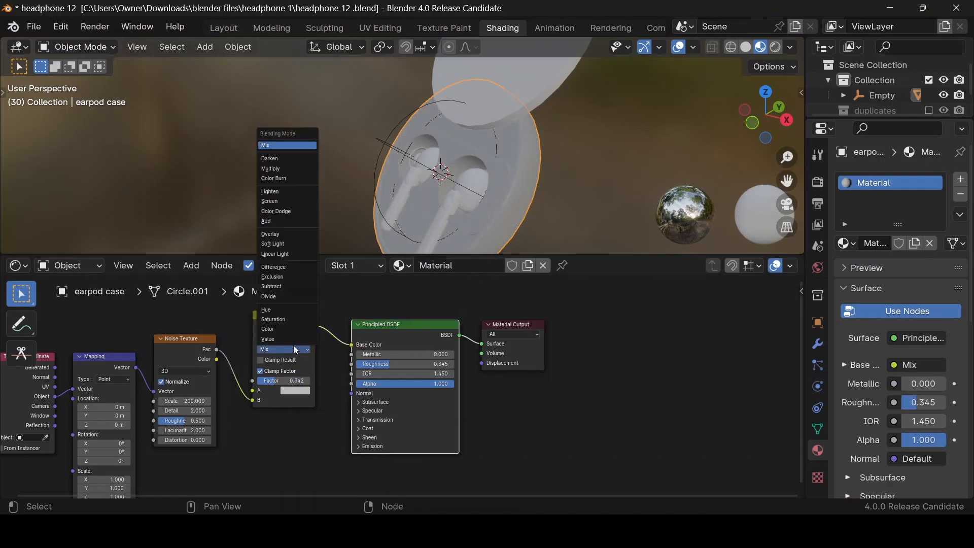
pyautogui.click(285, 222)
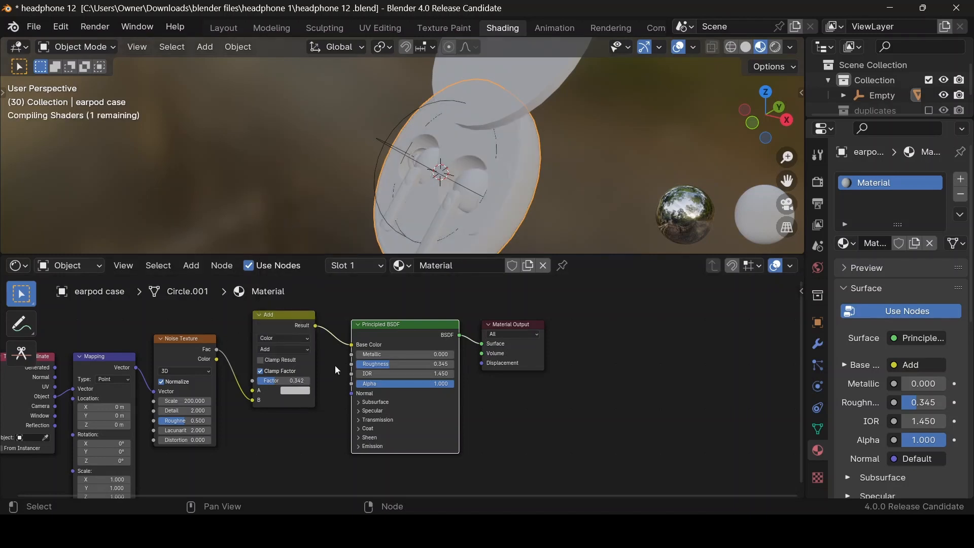
pyautogui.click(295, 395)
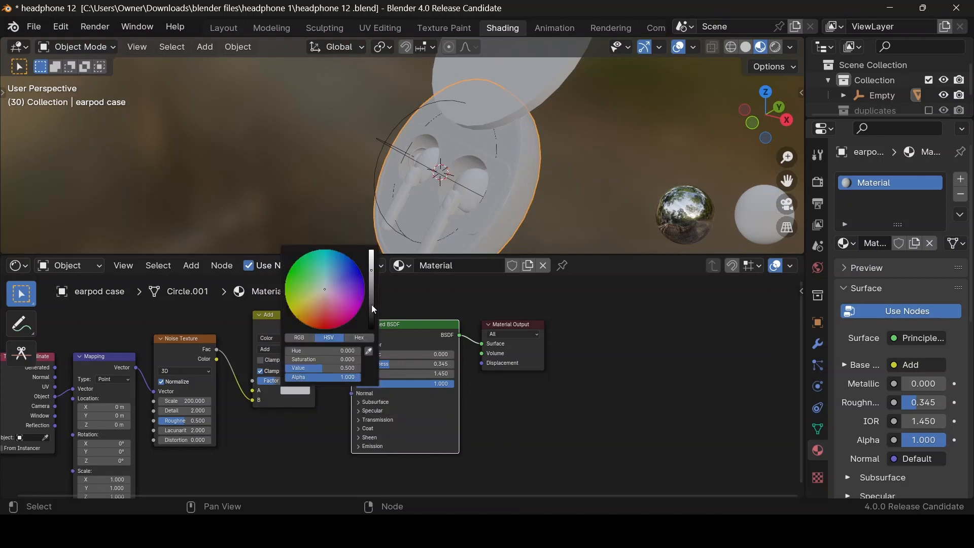
pyautogui.moveTo(371, 304); pyautogui.dragTo(371, 319)
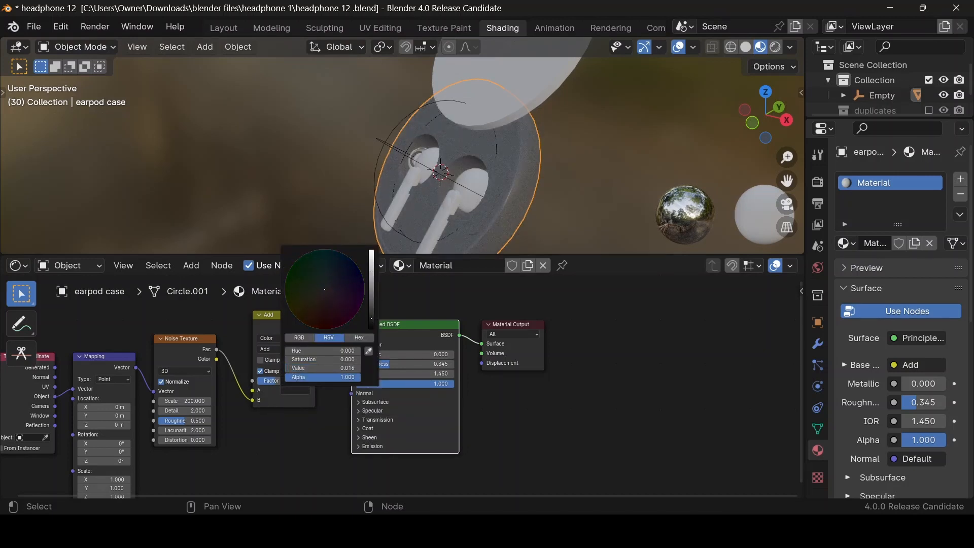
pyautogui.click(271, 427)
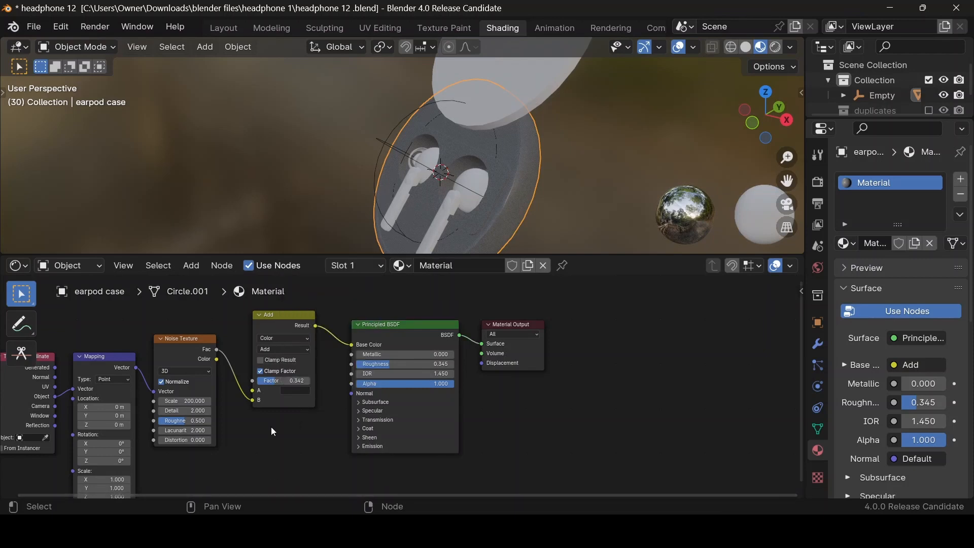
pyautogui.moveTo(275, 383)
pyautogui.mouseDown()
pyautogui.moveTo(292, 380)
pyautogui.moveTo(272, 381)
pyautogui.mouseUp()
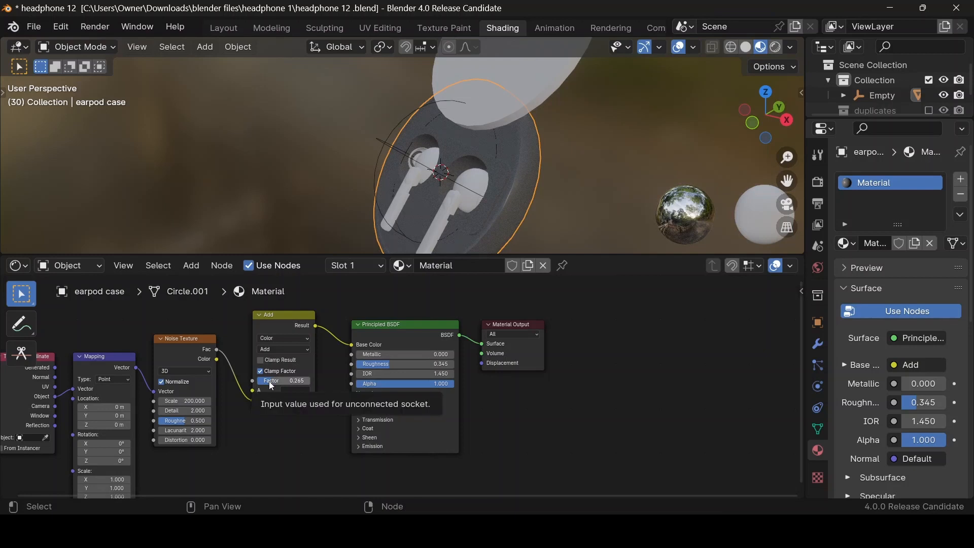
pyautogui.scroll(-1, 359, 378)
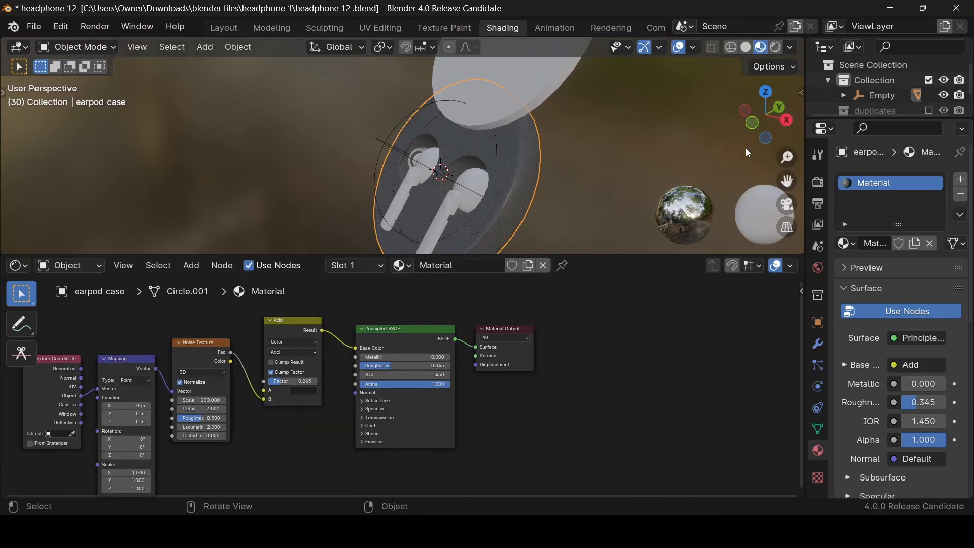
# Step: Switch the scene's render engine to Cycles
pyautogui.click(818, 181)
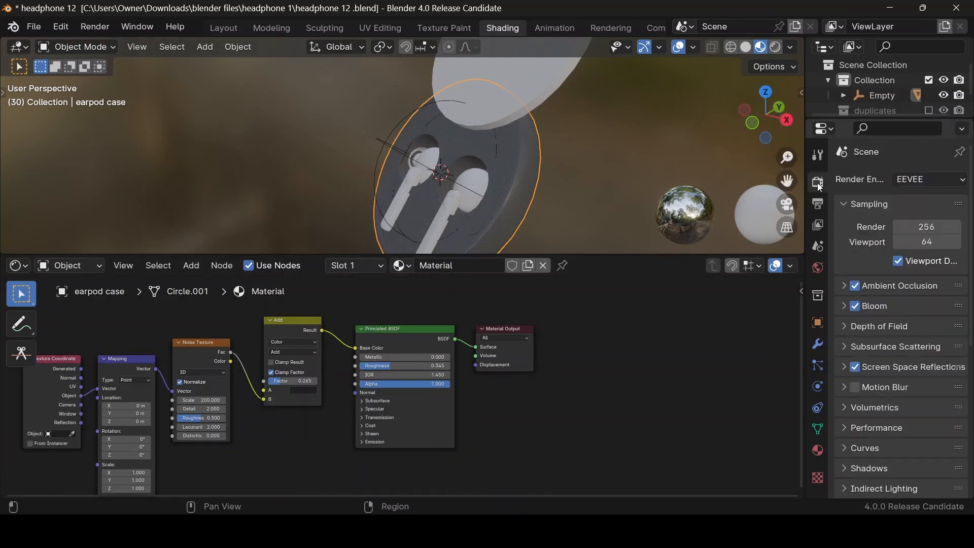
pyautogui.click(946, 180)
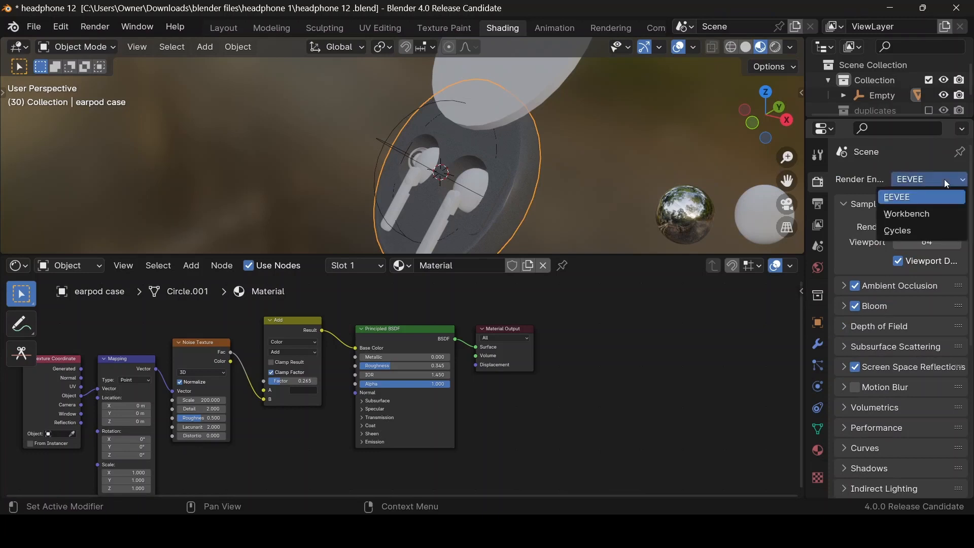
pyautogui.click(915, 230)
# Step: Set the Noise Texture scale to 500 and inspect the finer grain on the case
pyautogui.scroll(5, 557, 203)
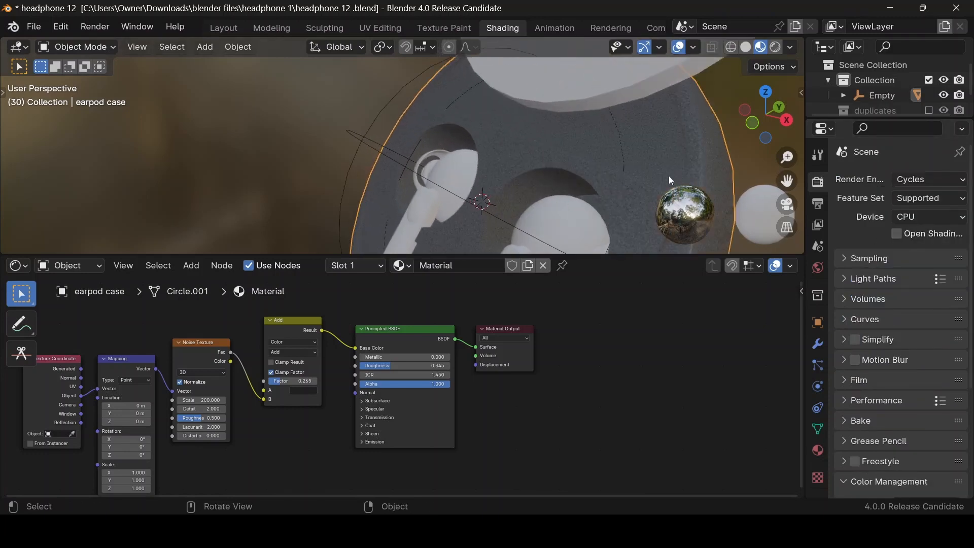
pyautogui.moveTo(788, 179); pyautogui.dragTo(746, 162)
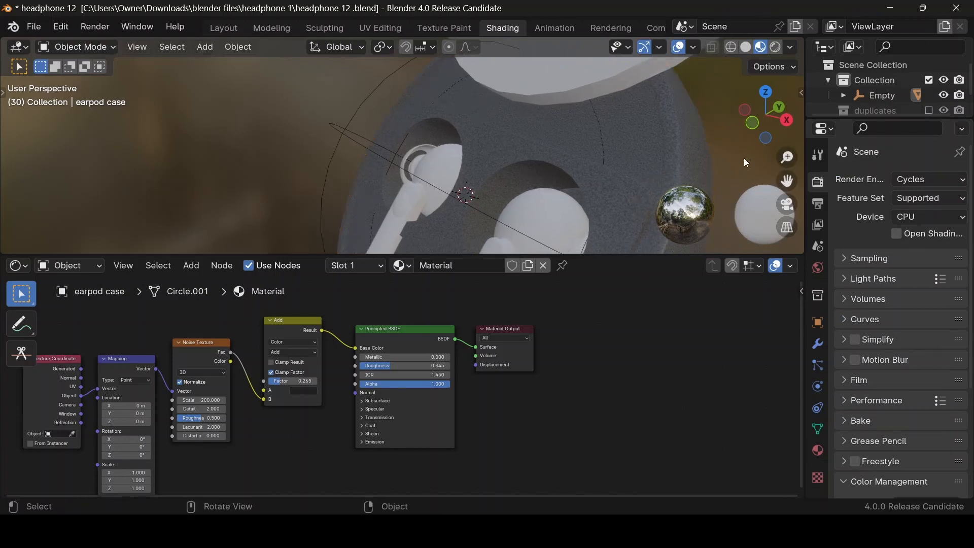
pyautogui.click(211, 400)
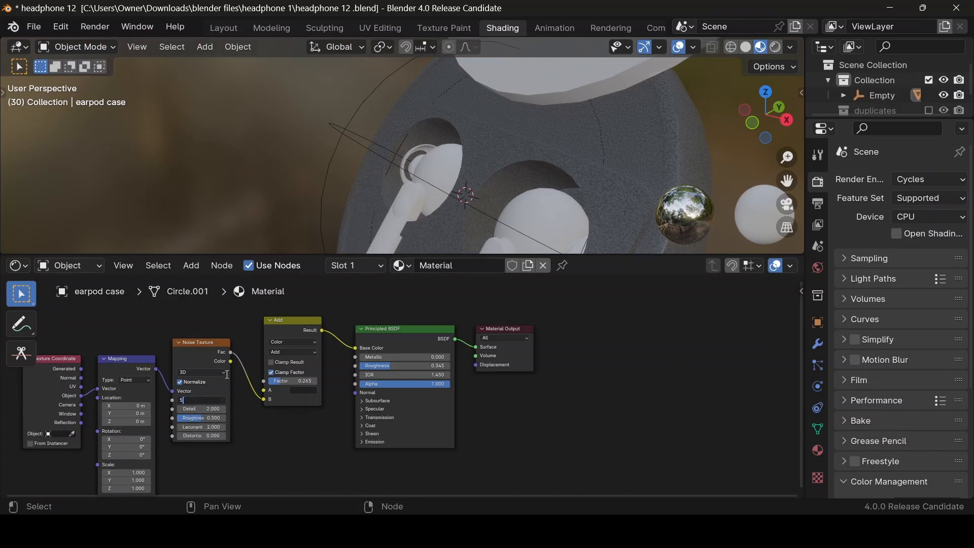
pyautogui.write('500')
pyautogui.press('Return')
pyautogui.moveTo(438, 181); pyautogui.dragTo(510, 162, button='middle')
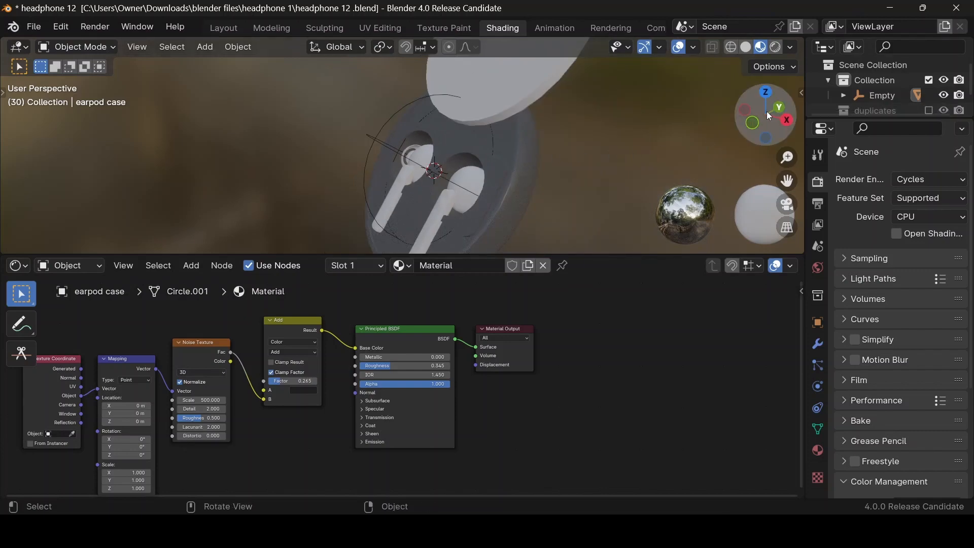
pyautogui.moveTo(766, 112)
pyautogui.mouseDown()
pyautogui.moveTo(642, 96)
pyautogui.moveTo(776, 105)
pyautogui.mouseUp()
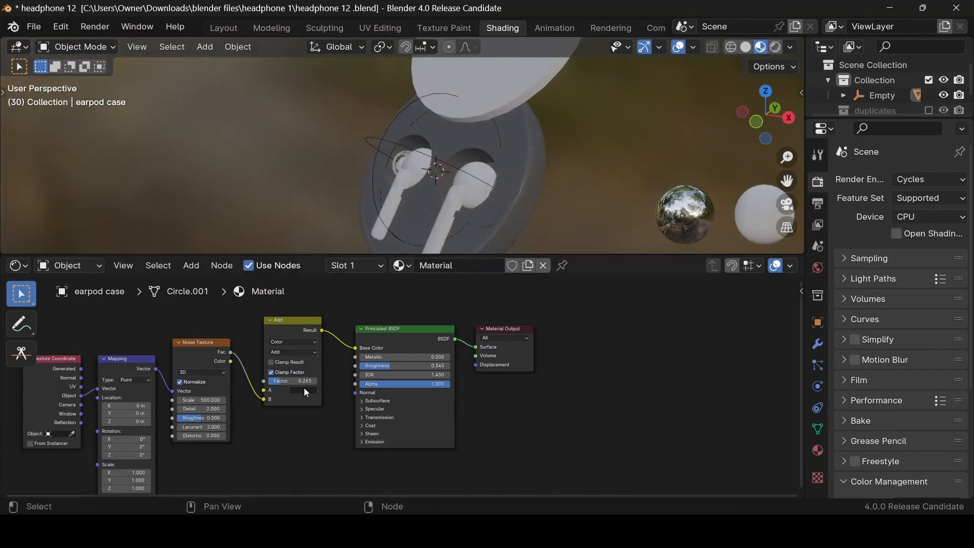
# Step: Lower the Principled BSDF roughness to 0.333, darken the blend node's A colour further, and set its blending mode back to Mix
pyautogui.scroll(1, 403, 392)
pyautogui.moveTo(406, 366); pyautogui.dragTo(400, 366)
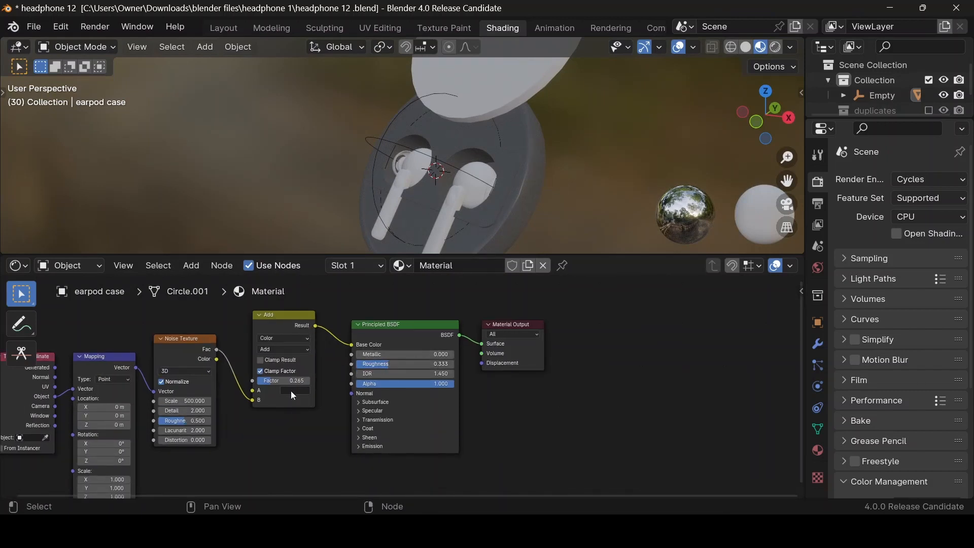
pyautogui.click(294, 391)
pyautogui.moveTo(370, 322); pyautogui.dragTo(370, 325)
pyautogui.click(295, 347)
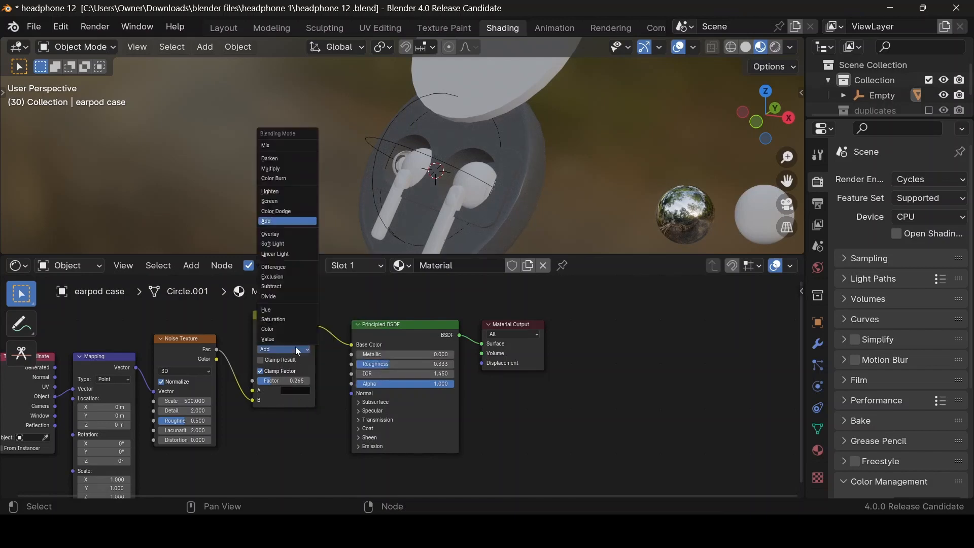
pyautogui.click(274, 146)
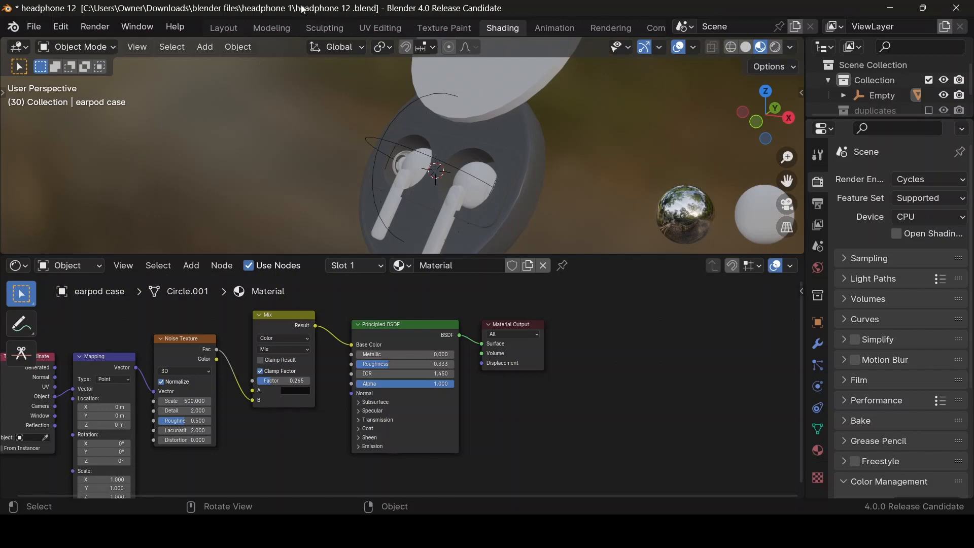
# Step: Switch to the Layout workspace and split the 3D viewport into two side by side, hiding the sidebar in the larger one
pyautogui.click(223, 28)
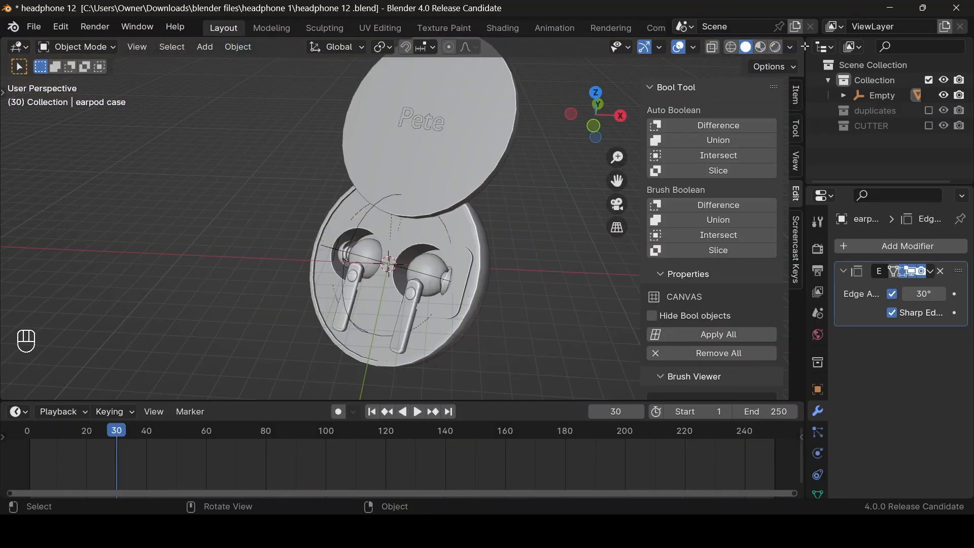
pyautogui.moveTo(781, 55)
pyautogui.mouseDown()
pyautogui.moveTo(765, 60)
pyautogui.moveTo(786, 58)
pyautogui.moveTo(766, 45)
pyautogui.moveTo(805, 46)
pyautogui.moveTo(770, 50)
pyautogui.moveTo(785, 37)
pyautogui.moveTo(803, 42)
pyautogui.moveTo(775, 47)
pyautogui.mouseUp()
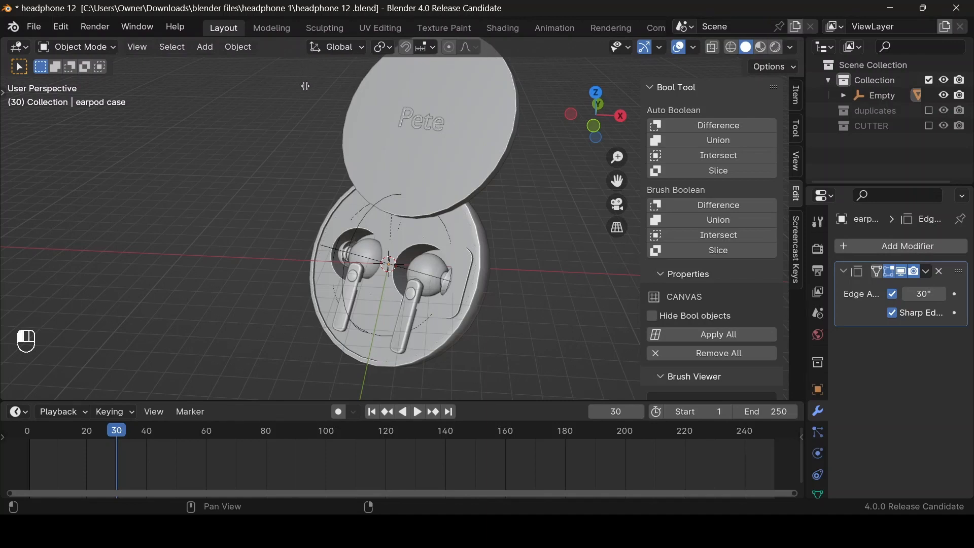
pyautogui.moveTo(306, 86); pyautogui.dragTo(159, 249)
pyautogui.press('n')
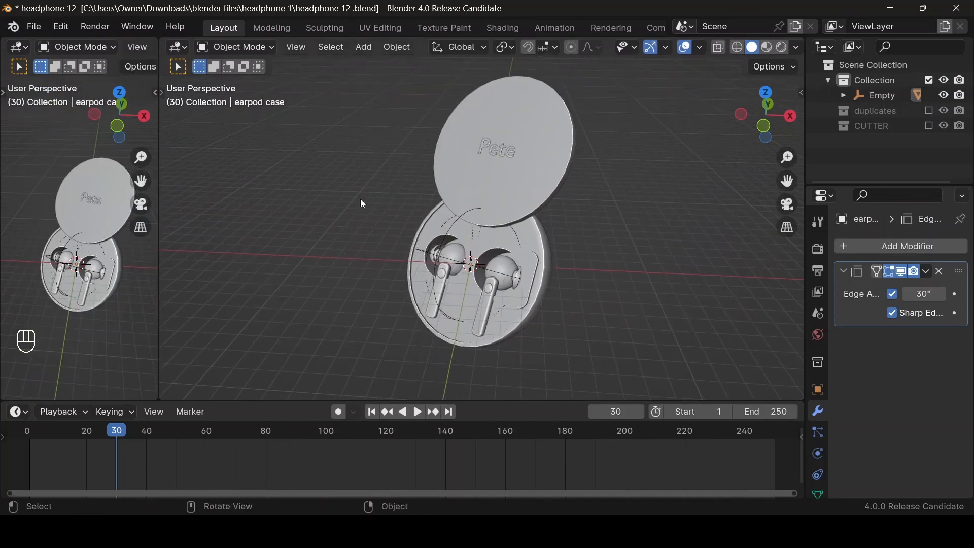
# Step: Give one viewport rendered shading in front view, widen the solid-shaded one beside it and hide its sidebar
pyautogui.click(783, 50)
pyautogui.moveTo(160, 208)
pyautogui.mouseDown()
pyautogui.moveTo(419, 211)
pyautogui.moveTo(407, 208)
pyautogui.mouseUp()
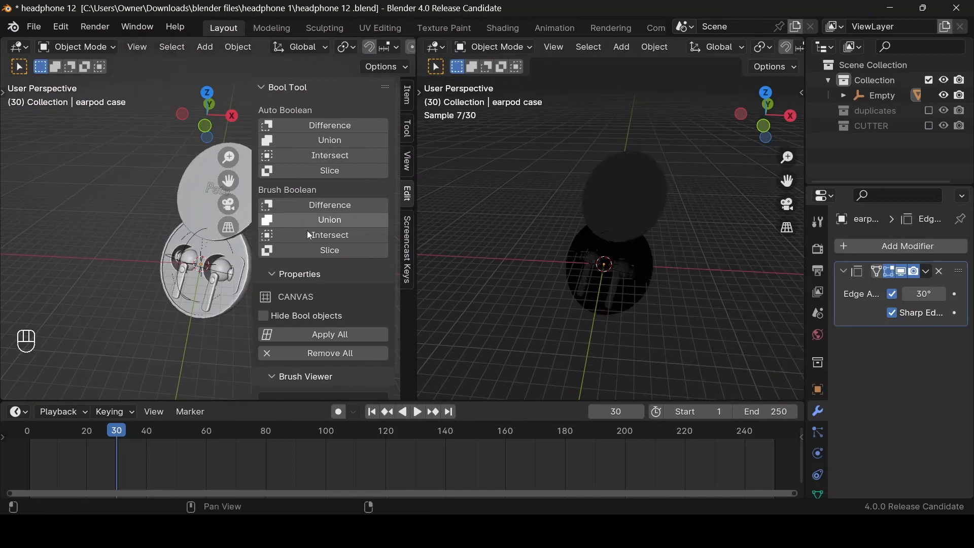
pyautogui.press('n')
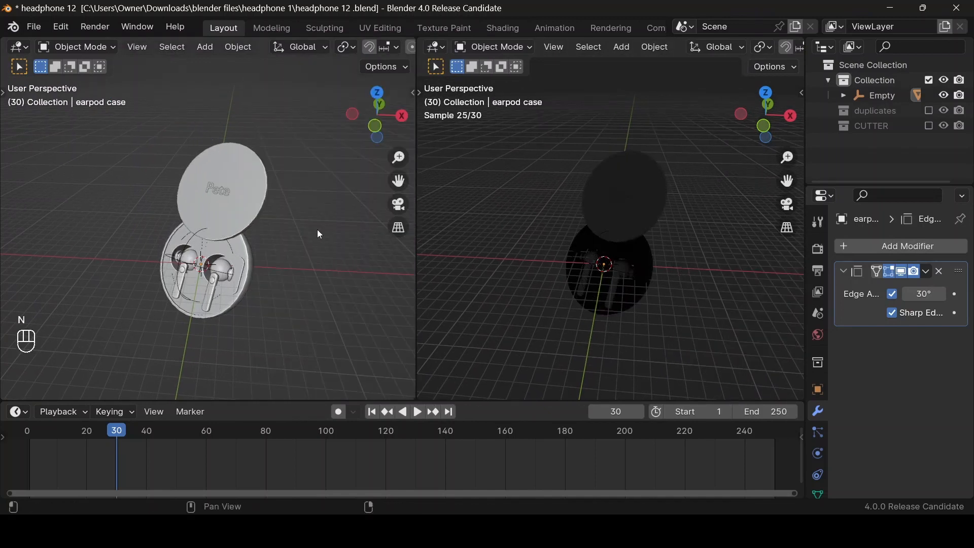
pyautogui.click(757, 127)
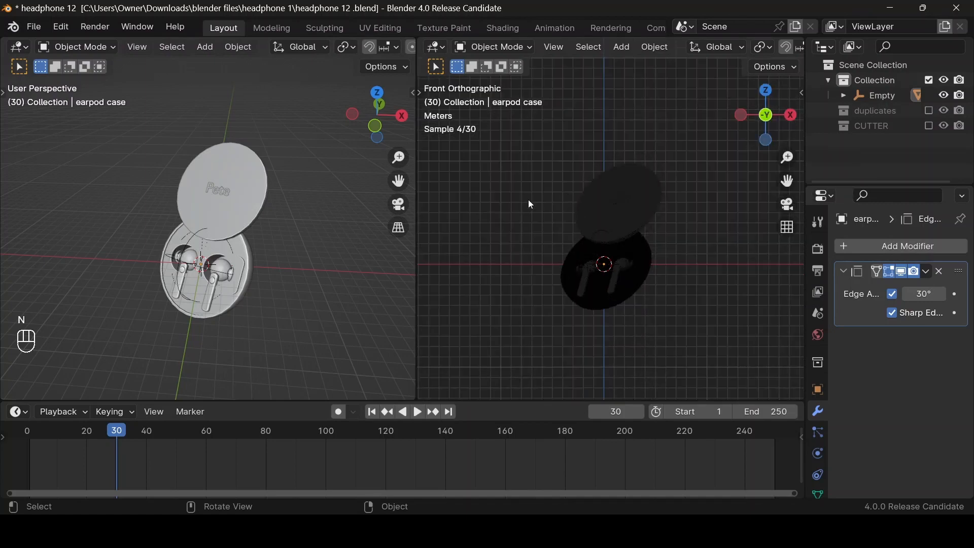
pyautogui.scroll(3, 338, 148)
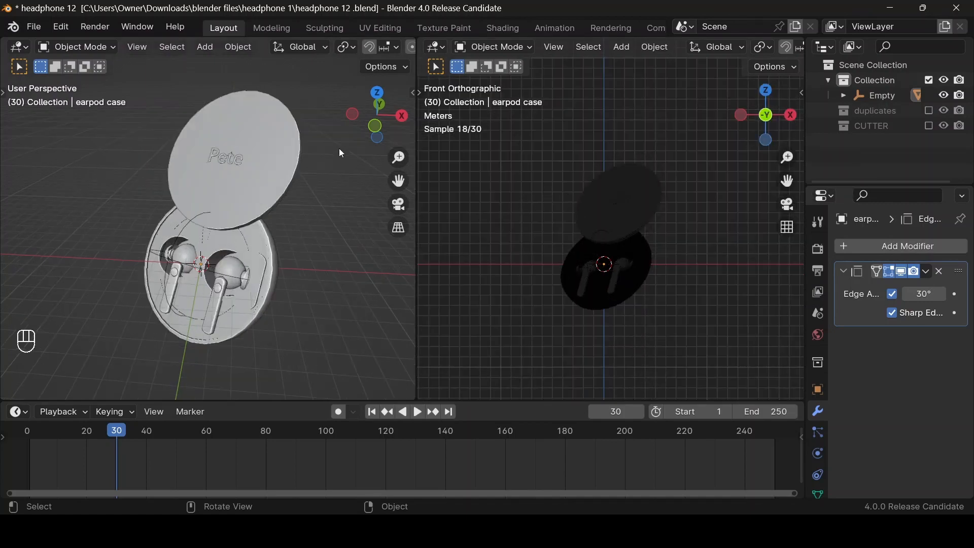
# Step: Rotate the parent Empty freely to about -29.8°, 2.22° and -11.6° so the open case faces forward like the reference image
pyautogui.moveTo(372, 125); pyautogui.dragTo(447, 248)
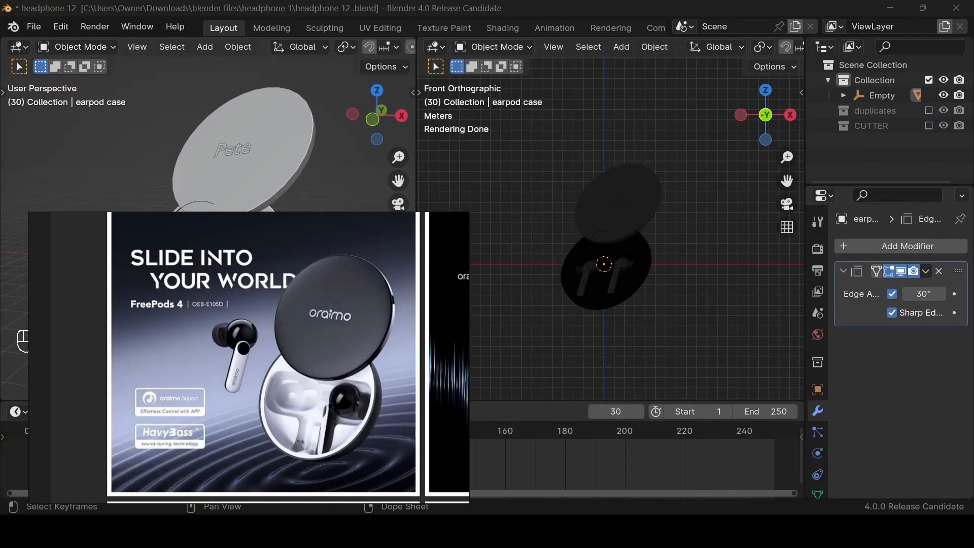
pyautogui.click(191, 244)
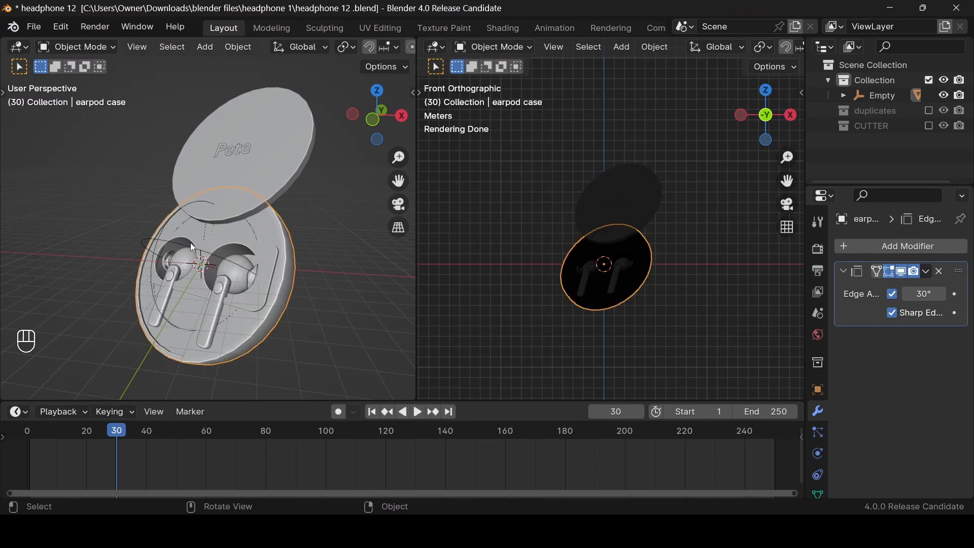
pyautogui.press('r')
pyautogui.press('r')
pyautogui.click(201, 264)
pyautogui.click(237, 265)
pyautogui.press('r')
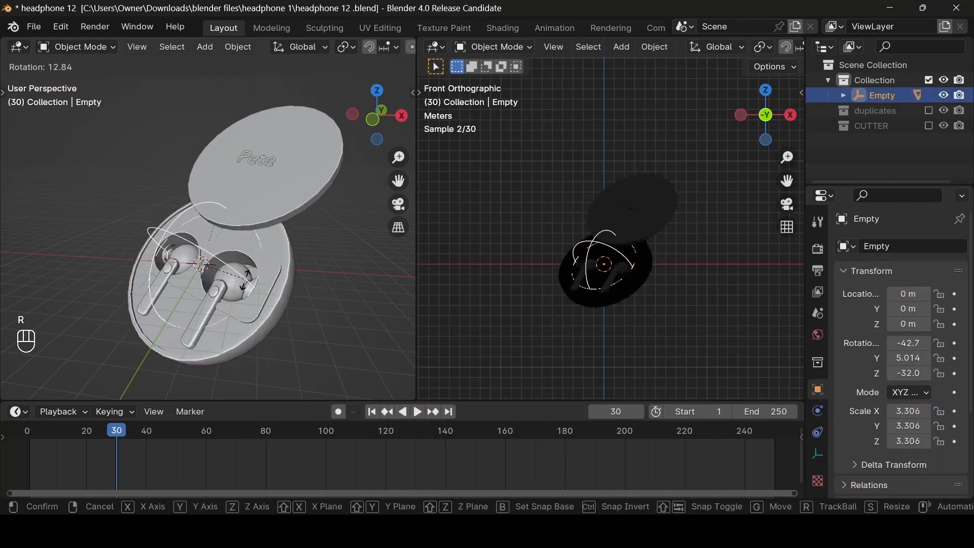
pyautogui.press('r')
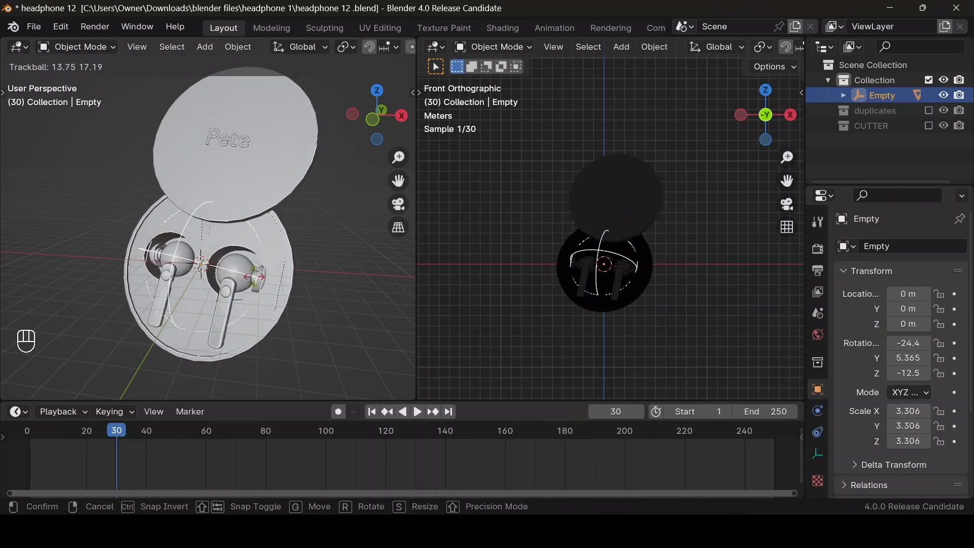
pyautogui.click(327, 202)
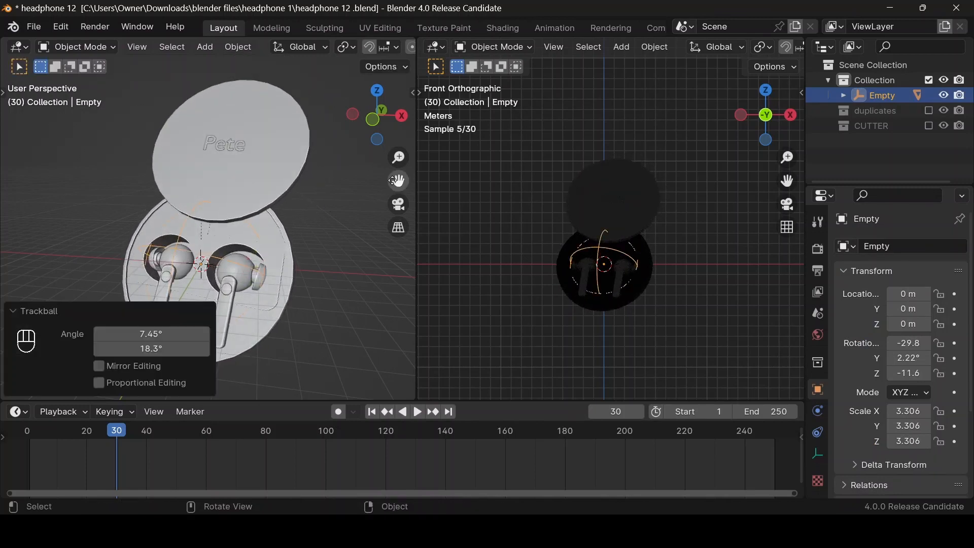
# Step: Add a camera to the scene and align it to the current view of the open case
pyautogui.moveTo(392, 180); pyautogui.dragTo(424, 178)
pyautogui.hotkey('shift', 'a')
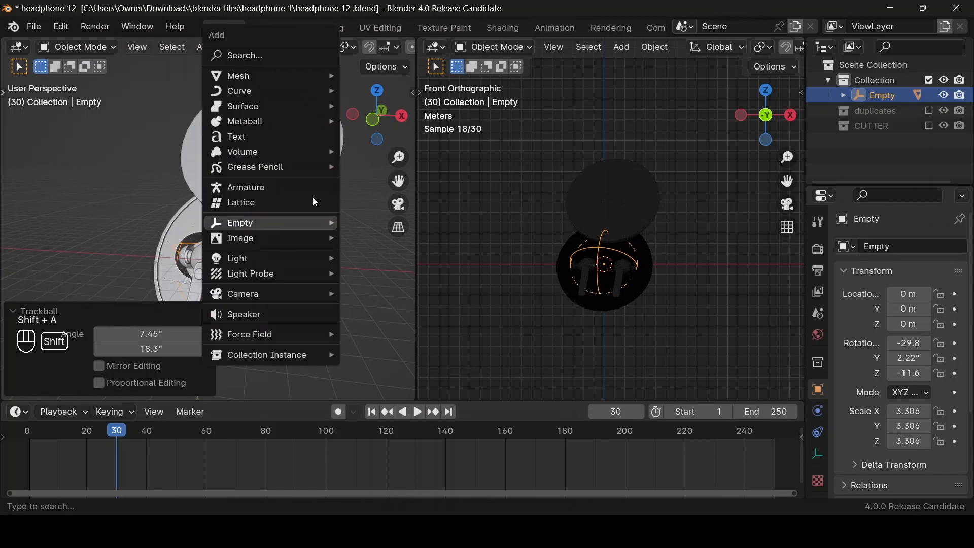
pyautogui.write('ca')
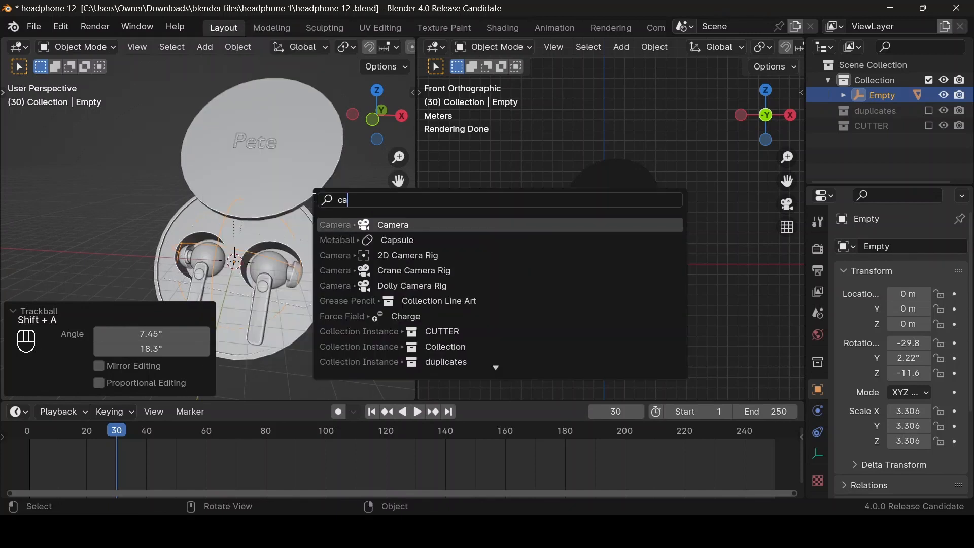
pyautogui.press('Return')
pyautogui.scroll(-3, 312, 199)
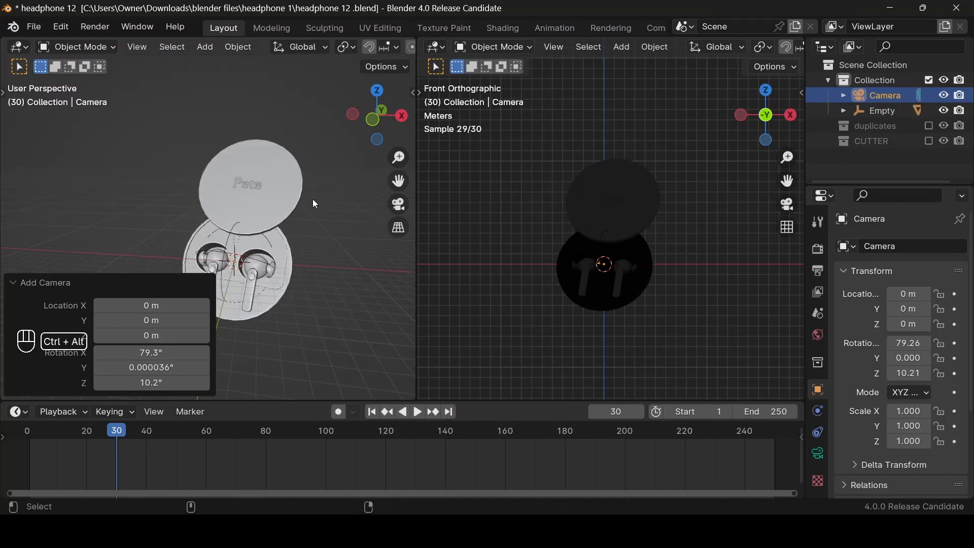
pyautogui.press('ctrl+alt+KP_0')
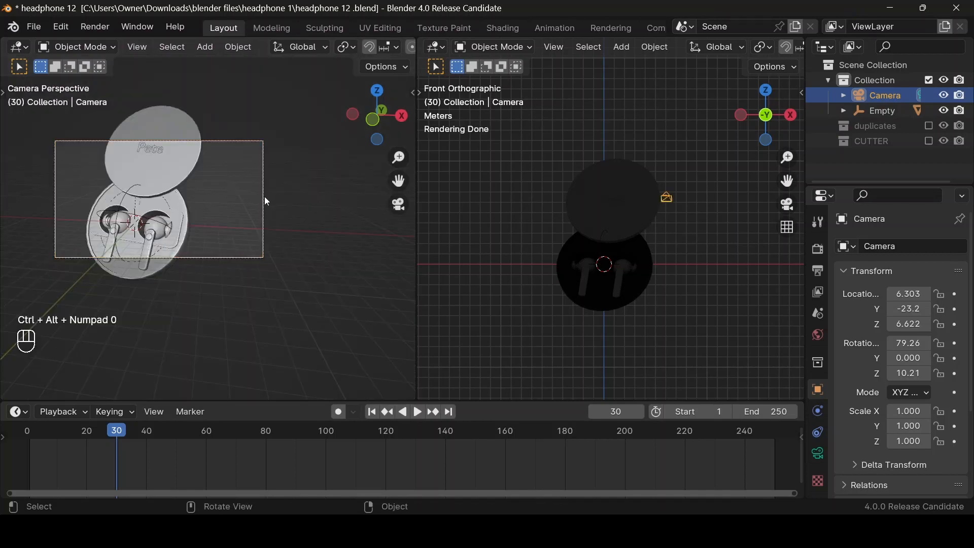
# Step: Pull the camera back about 19.2 m along its local Z axis and shift it sideways to frame the whole open case
pyautogui.press('g')
pyautogui.click(219, 195)
pyautogui.press('g')
pyautogui.press('z')
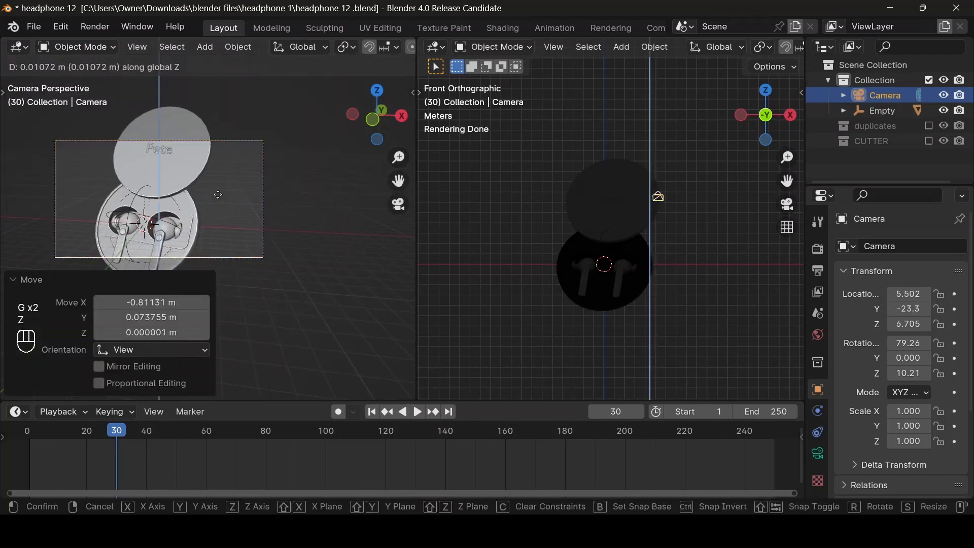
pyautogui.press('z')
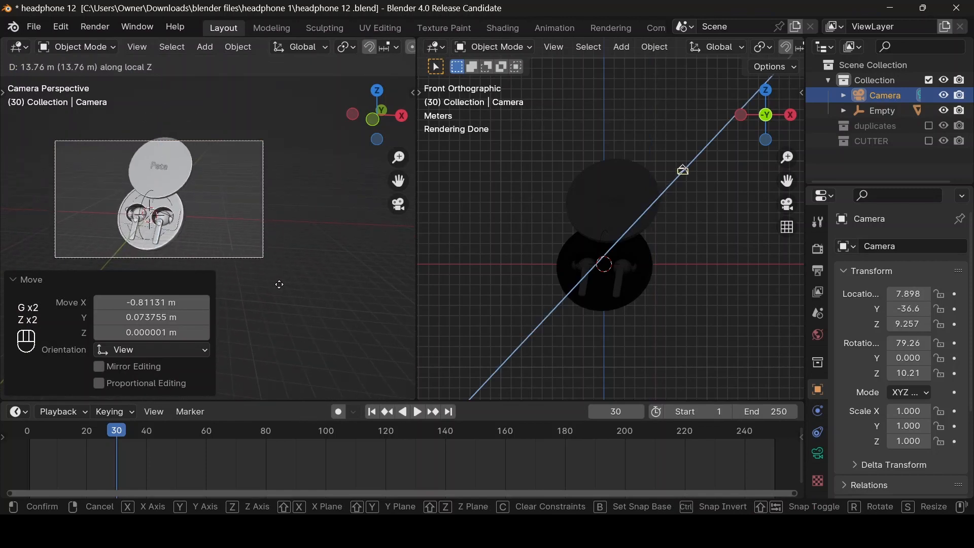
pyautogui.click(290, 298)
pyautogui.press('g')
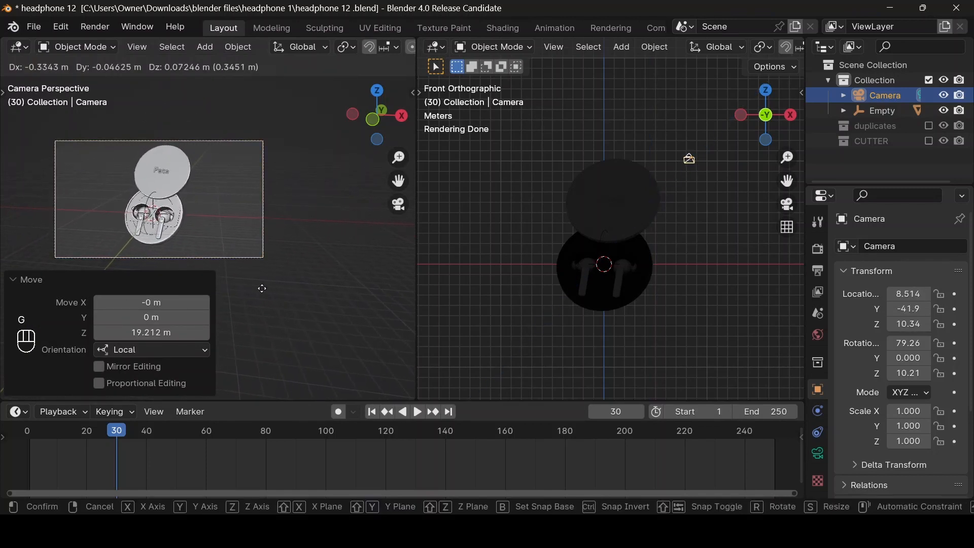
pyautogui.click(253, 286)
# Step: Show the rendered viewport through the camera, enlarge its frame, and check the composition against the reference image
pyautogui.click(788, 205)
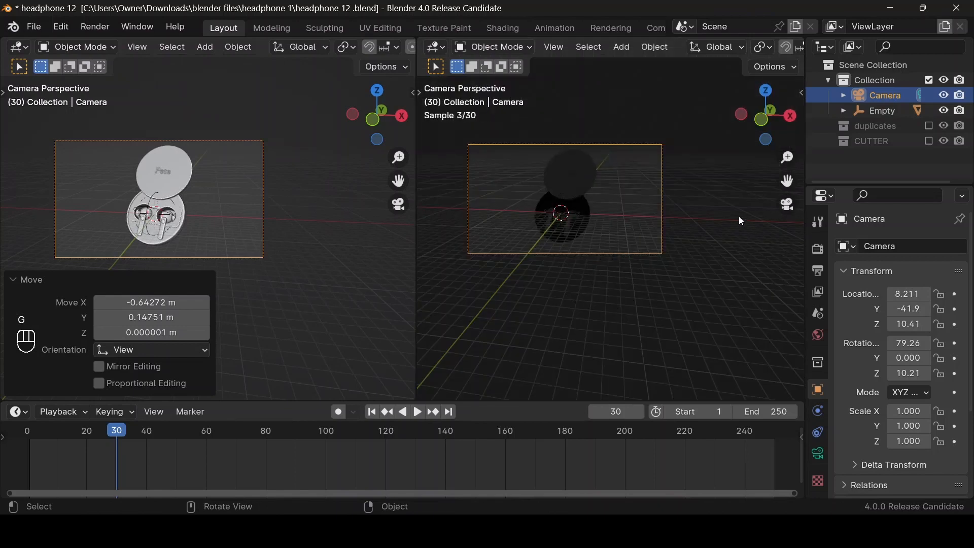
pyautogui.scroll(2, 756, 205)
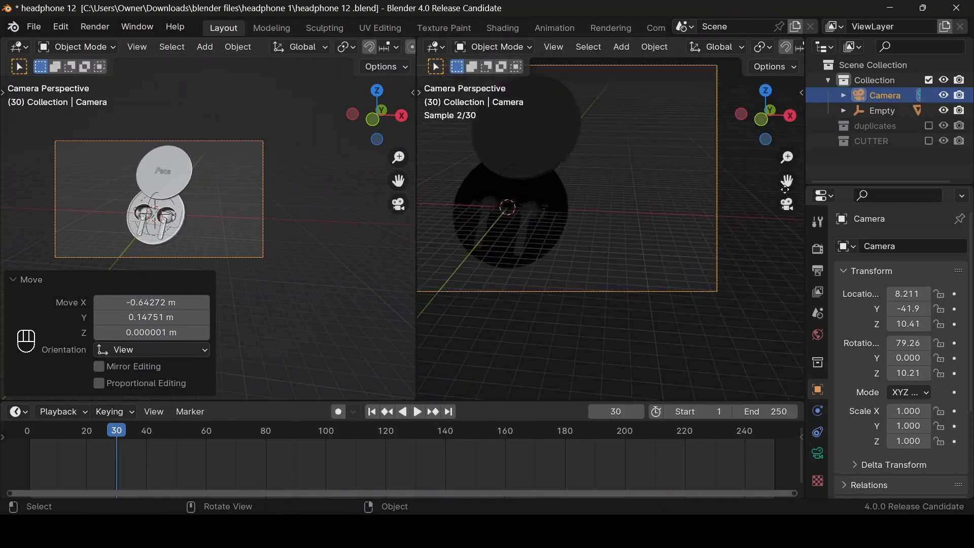
pyautogui.moveTo(787, 180); pyautogui.dragTo(815, 191)
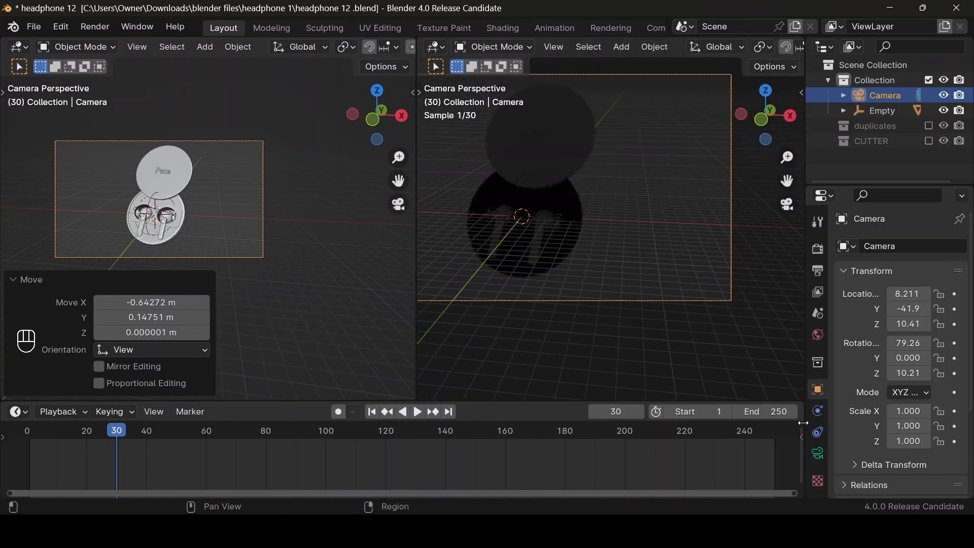
pyautogui.hotkey('alt', 'Tab')
pyautogui.hotkey('alt', 'Tab')
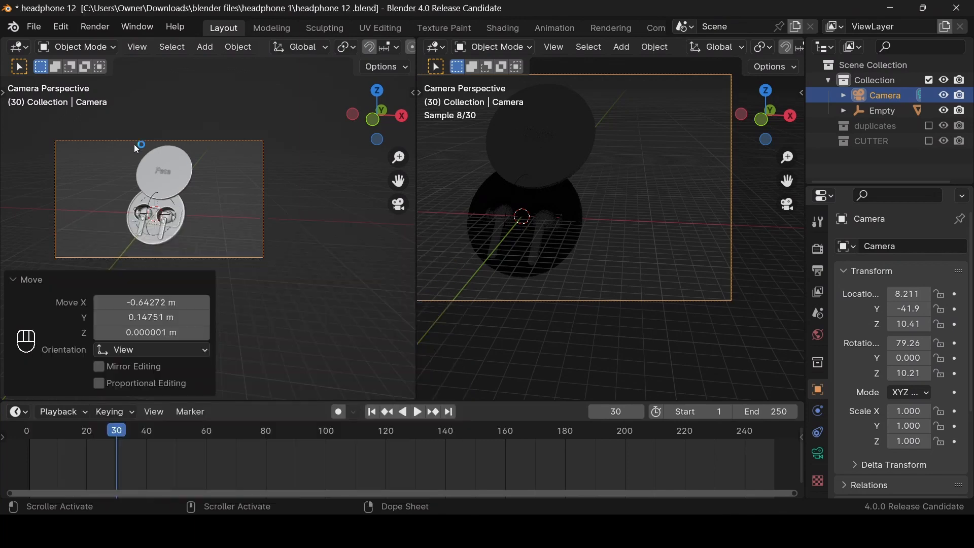
# Step: Move the camera about 0.371 m upward along the global Z axis
pyautogui.press('g')
pyautogui.press('z')
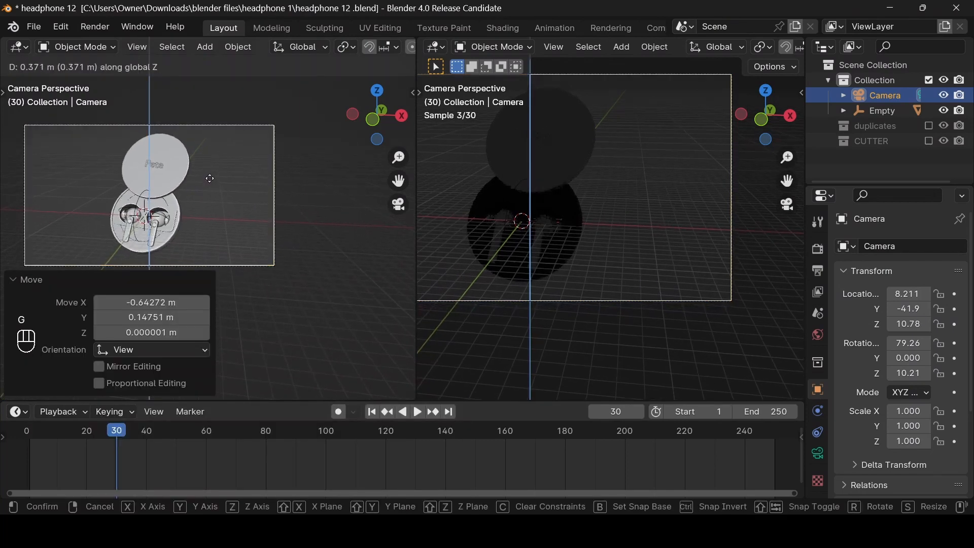
pyautogui.click(210, 178)
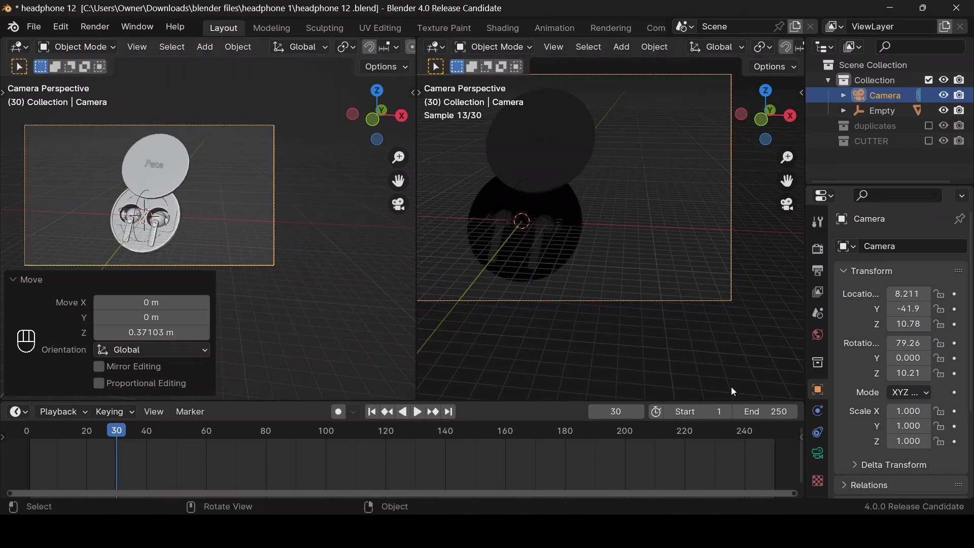
# Step: Set the camera's passepartout opacity to 1.000 in its viewport display settings
pyautogui.click(817, 452)
pyautogui.scroll(-5, 872, 434)
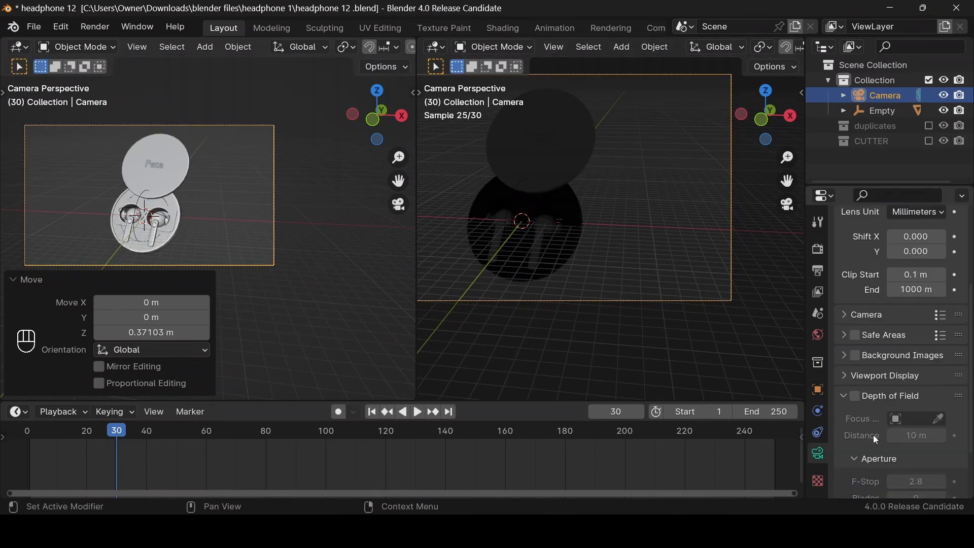
pyautogui.scroll(-3, 873, 436)
pyautogui.click(848, 308)
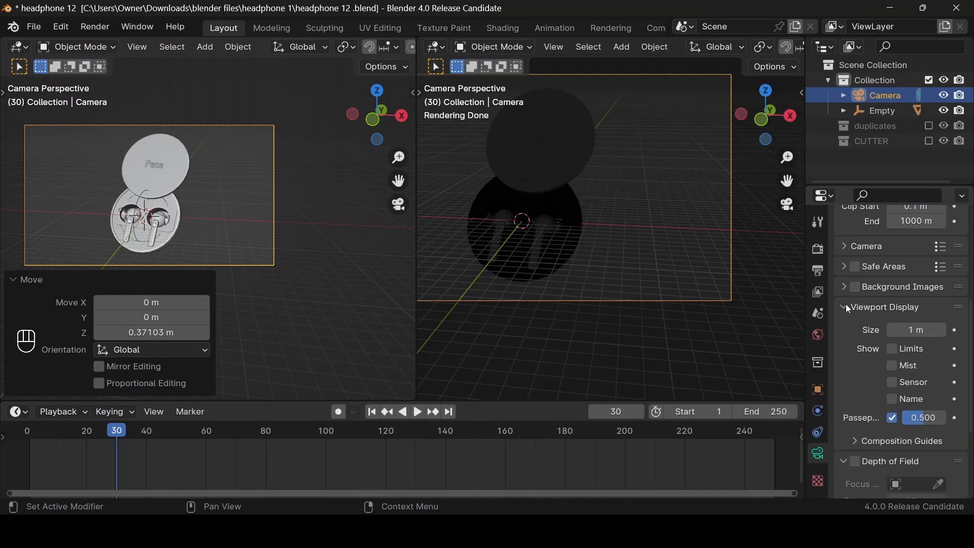
pyautogui.moveTo(915, 415); pyautogui.dragTo(953, 415)
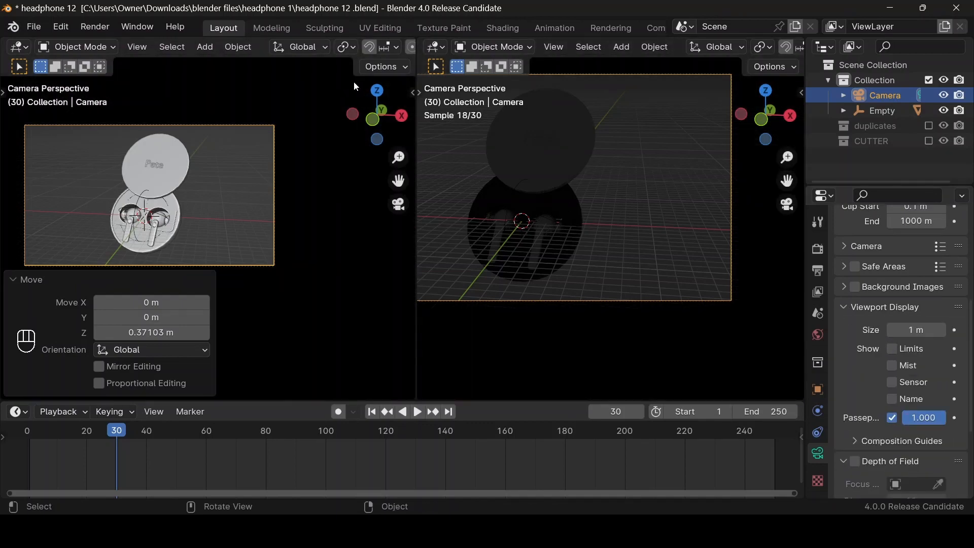
# Step: Leave camera view in the solid-shaded viewport and switch the other viewport to Material Preview shading
pyautogui.moveTo(374, 116)
pyautogui.mouseDown()
pyautogui.moveTo(376, 132)
pyautogui.moveTo(376, 111)
pyautogui.mouseUp()
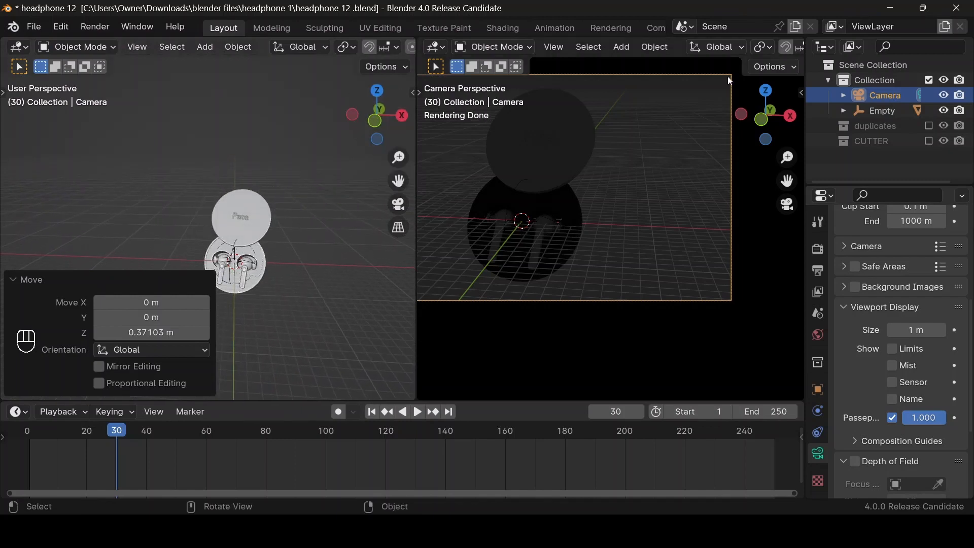
pyautogui.moveTo(417, 143); pyautogui.dragTo(113, 147)
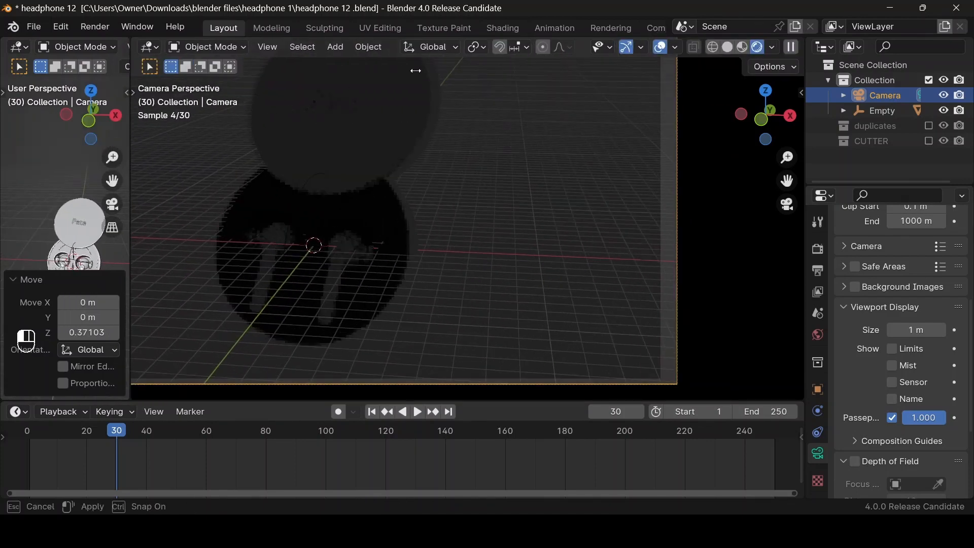
pyautogui.click(747, 49)
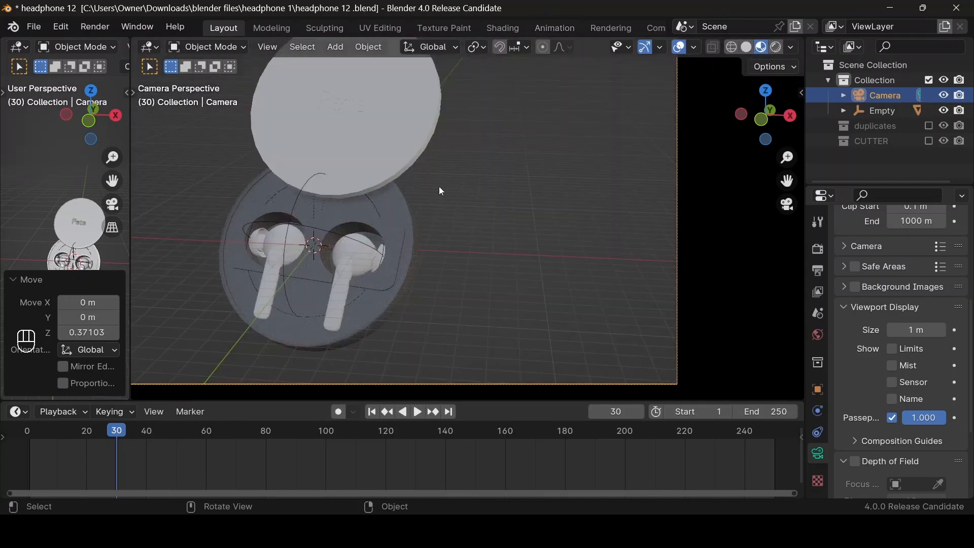
pyautogui.scroll(-2, 202, 184)
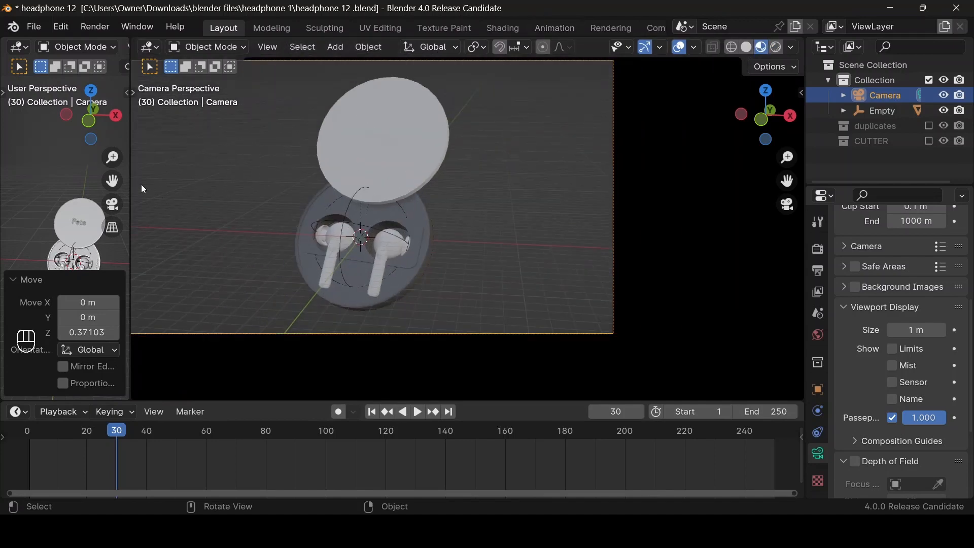
pyautogui.moveTo(131, 185); pyautogui.dragTo(404, 184)
pyautogui.scroll(2, 568, 187)
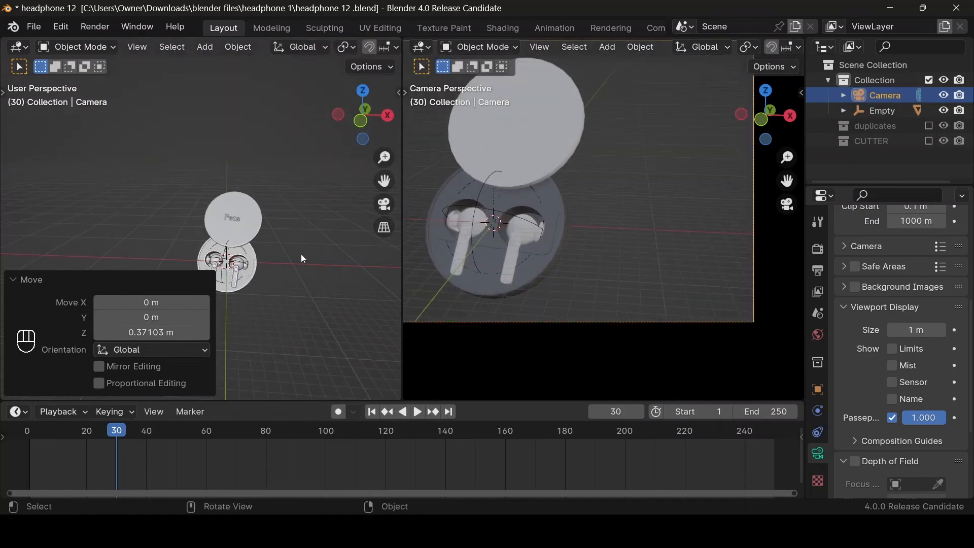
# Step: Enlarge the timeline area, deselect the camera, and change that area to the Shader Editor
pyautogui.scroll(6, 303, 258)
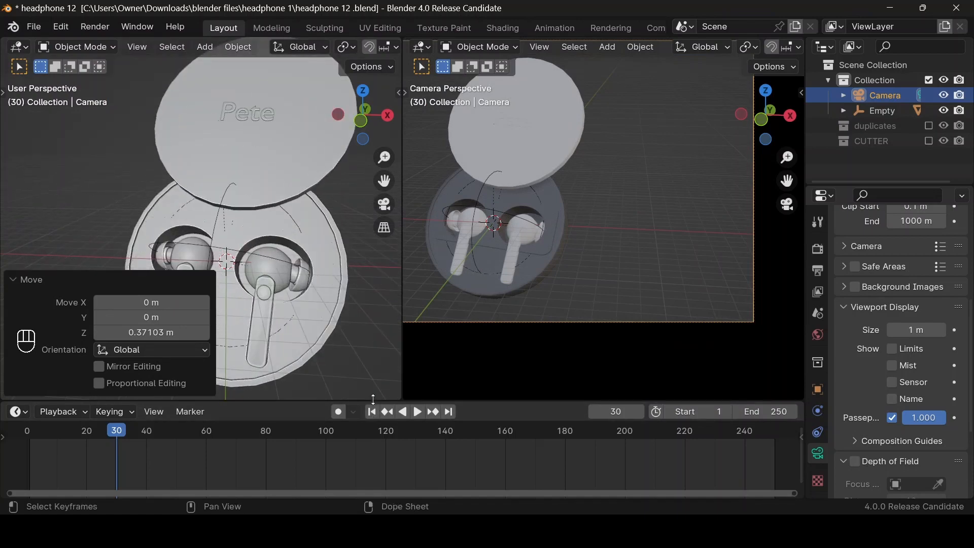
pyautogui.moveTo(374, 399); pyautogui.dragTo(375, 293)
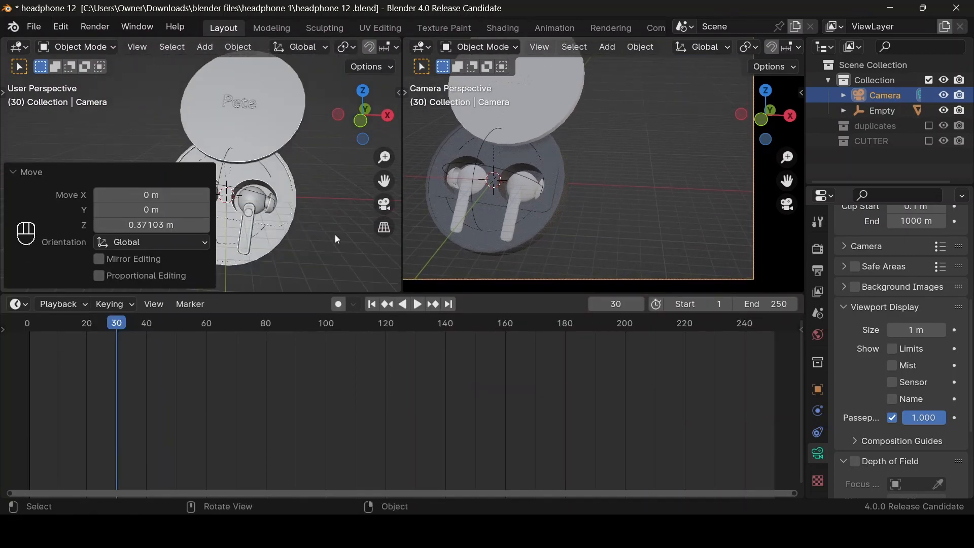
pyautogui.scroll(-2, 334, 236)
pyautogui.scroll(1, 333, 236)
pyautogui.click(304, 236)
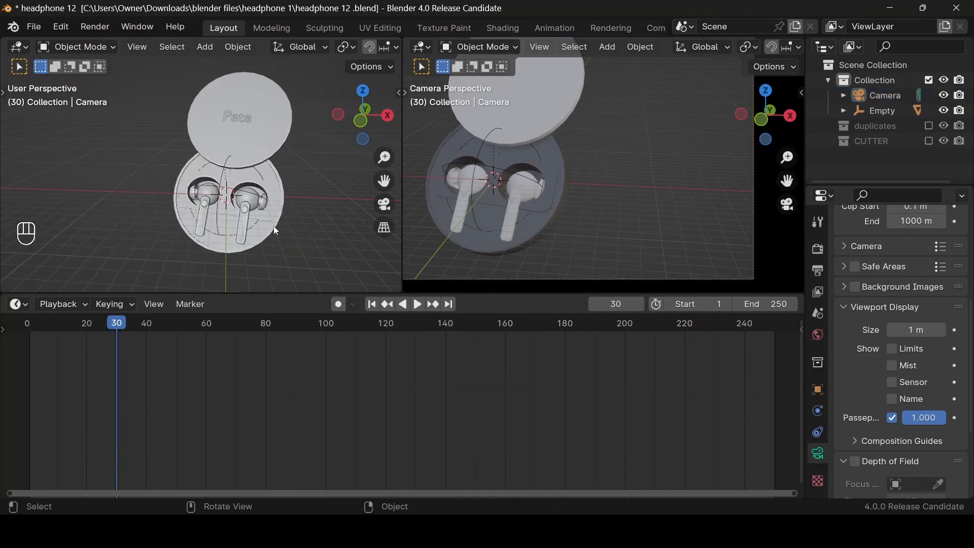
pyautogui.click(27, 305)
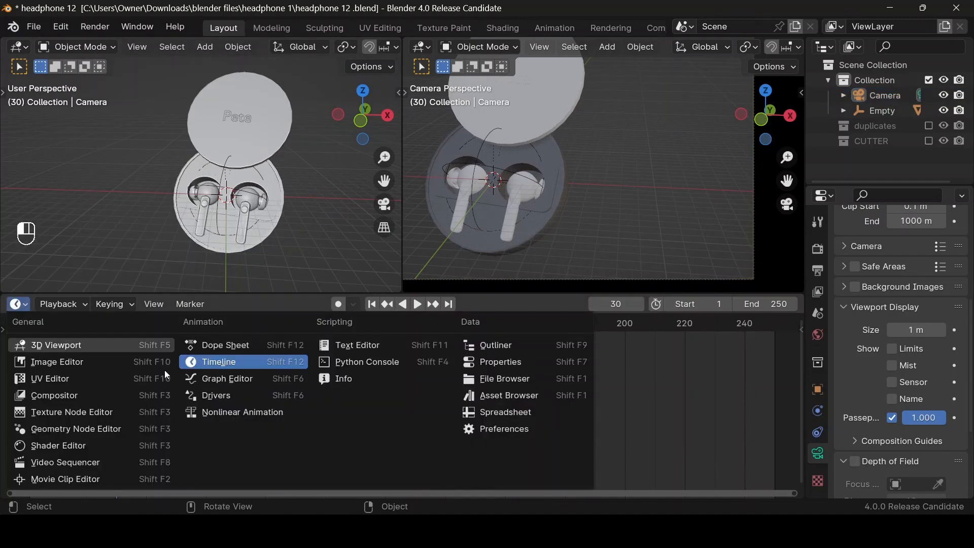
pyautogui.click(111, 443)
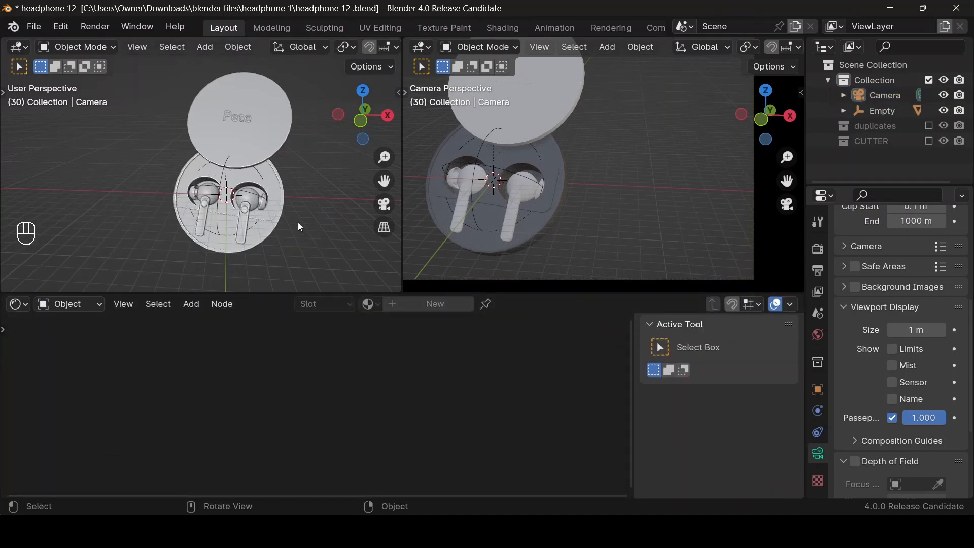
# Step: Select the earpod case and duplicate the Noise Texture node in its material, placing the copy below the original
pyautogui.click(270, 231)
pyautogui.press('Home')
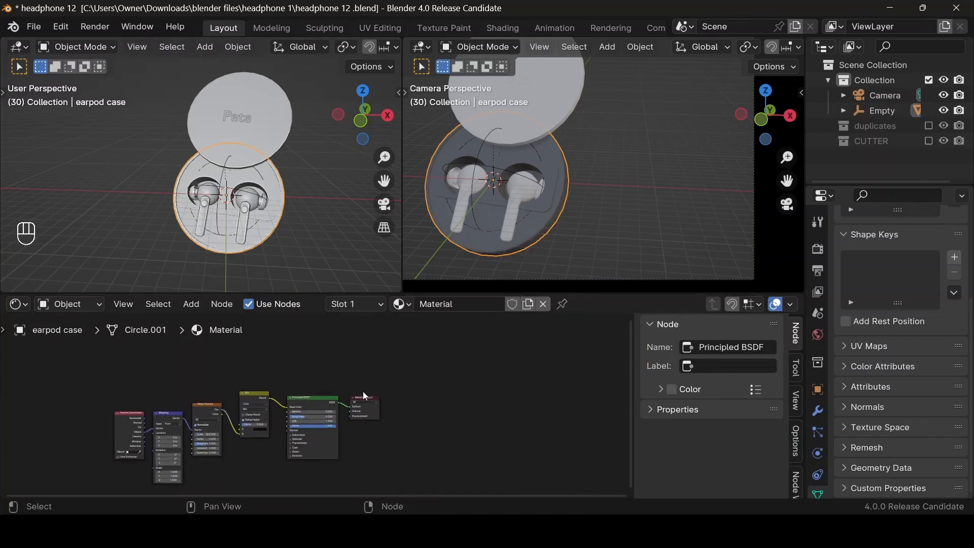
pyautogui.scroll(3, 372, 383)
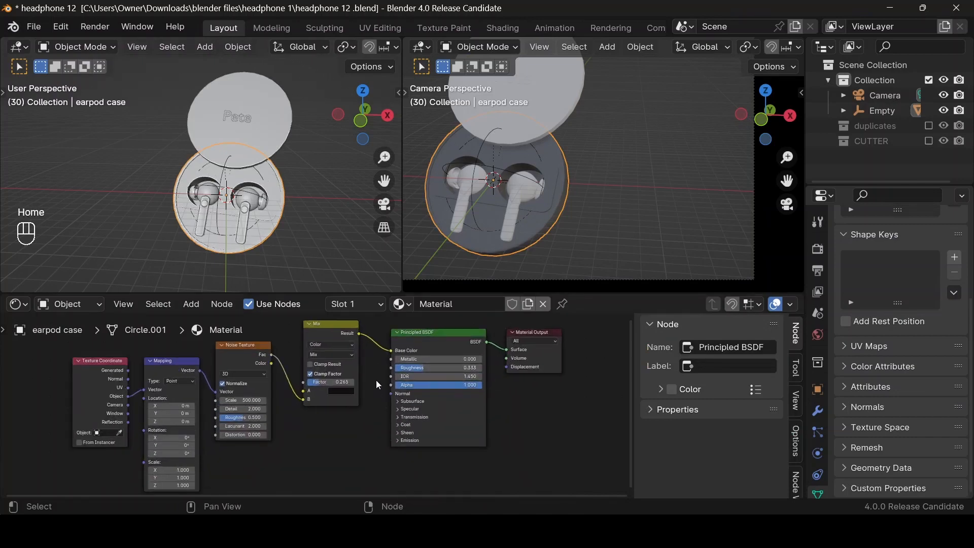
pyautogui.scroll(2, 379, 387)
pyautogui.scroll(-3, 379, 384)
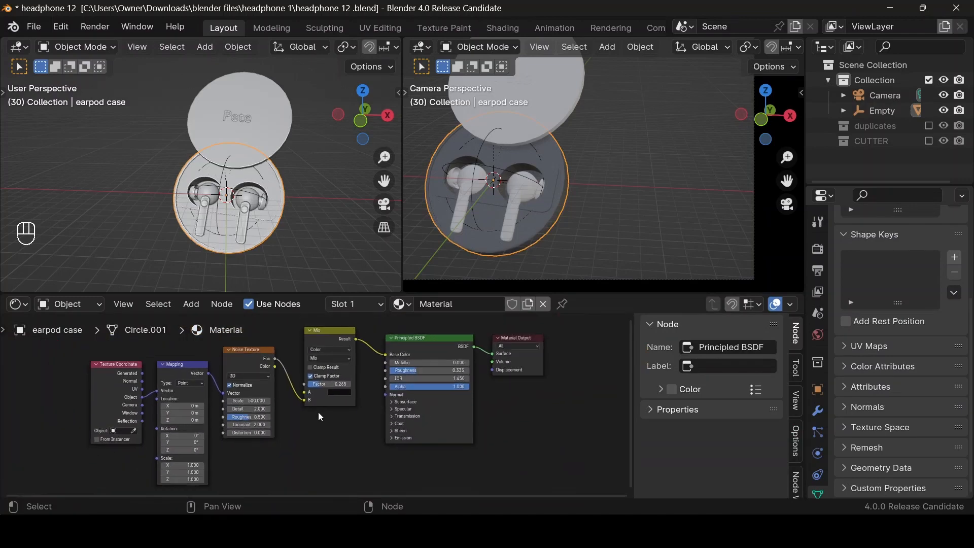
pyautogui.scroll(1, 312, 407)
pyautogui.click(233, 351)
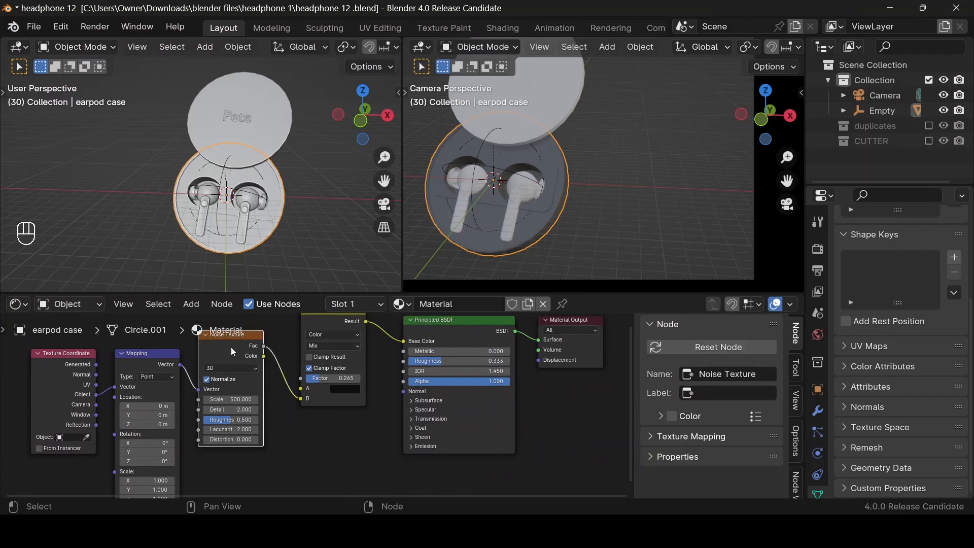
pyautogui.hotkey('shift', 'd')
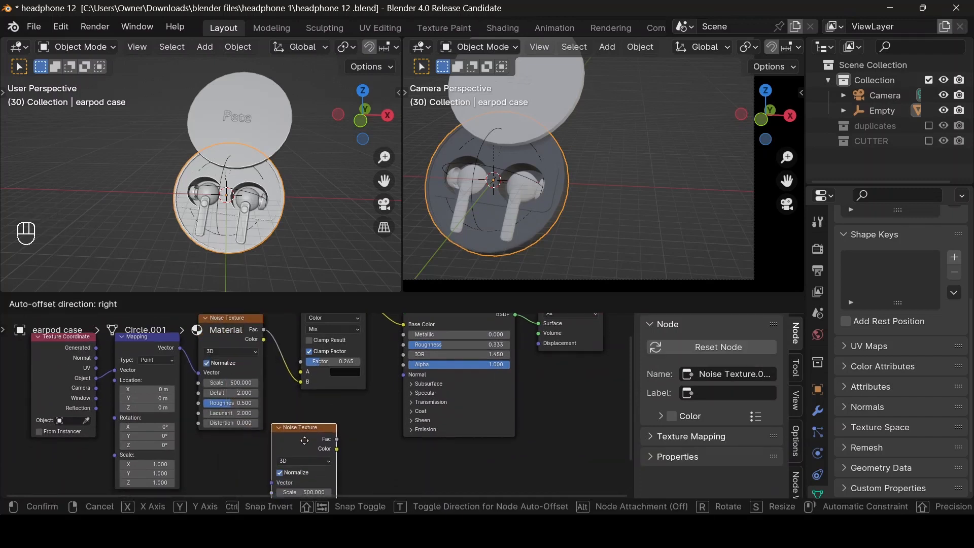
pyautogui.click(305, 435)
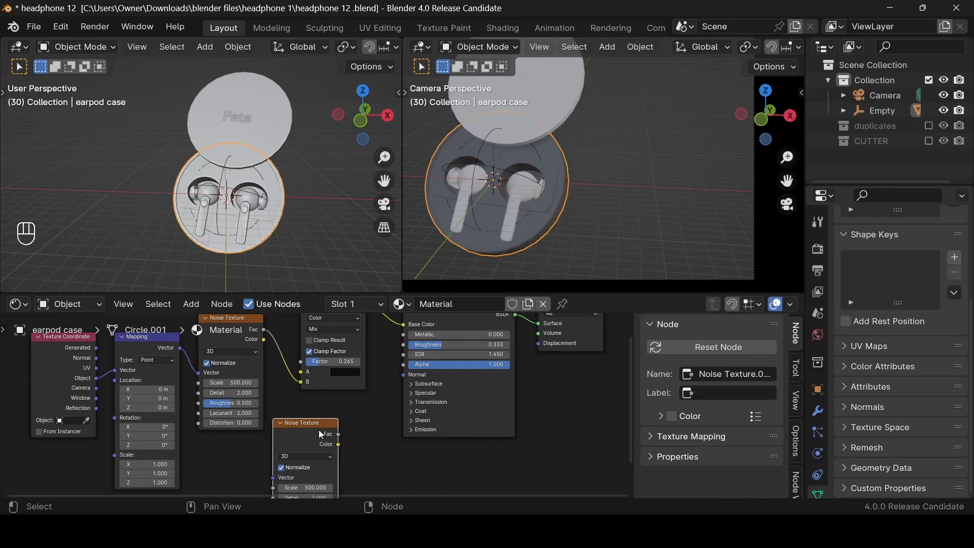
# Step: Connect the Mapping node's Vector output to the duplicated Noise Texture's Vector input and reposition the copy
pyautogui.moveTo(180, 348); pyautogui.dragTo(277, 401)
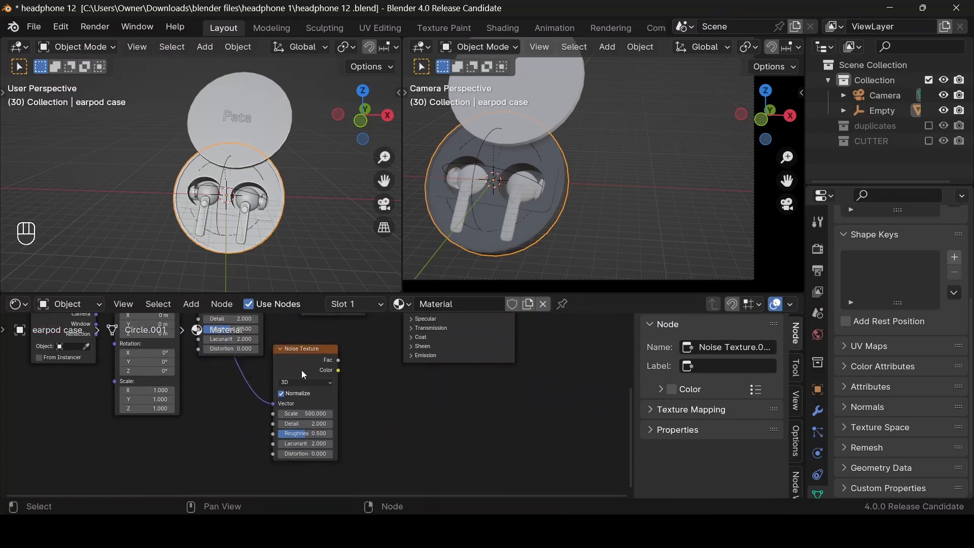
pyautogui.scroll(-2, 301, 370)
pyautogui.scroll(3, 304, 367)
pyautogui.moveTo(309, 358); pyautogui.dragTo(288, 379)
# Step: Add a Bump node linking the duplicated Noise Texture's Fac, through Bump's Normal input, to the Principled BSDF's Normal
pyautogui.hotkey('shift', 'a')
pyautogui.moveTo(286, 375)
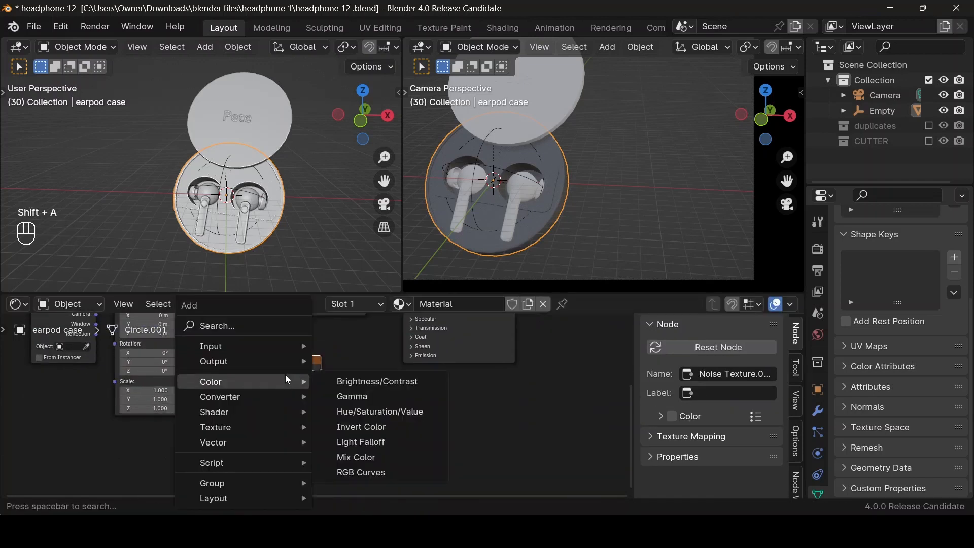
pyautogui.write('bu')
pyautogui.press('Return')
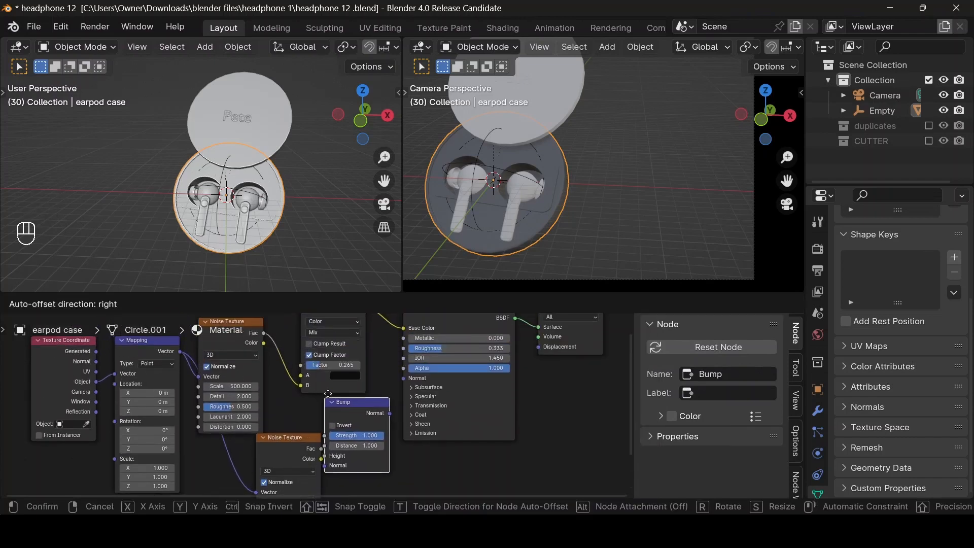
pyautogui.click(329, 433)
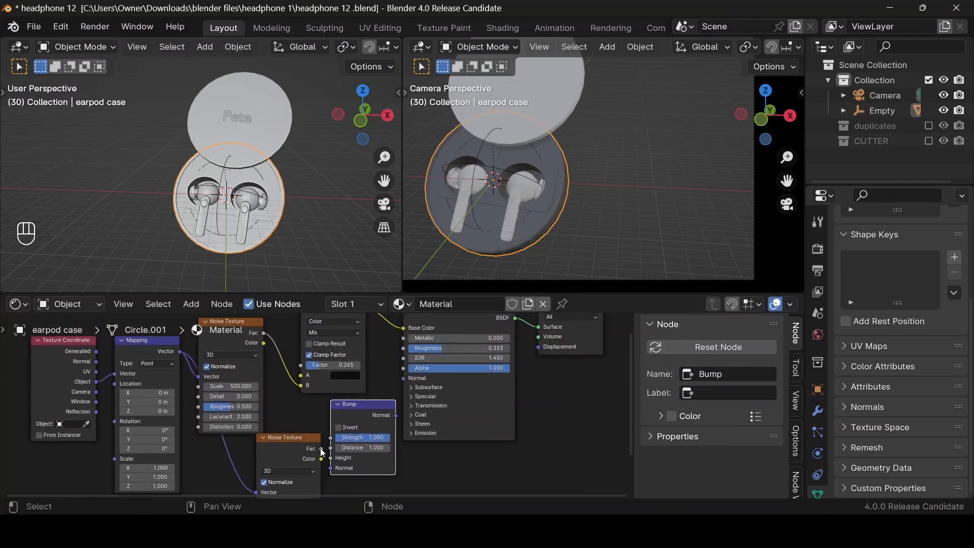
pyautogui.moveTo(321, 448); pyautogui.dragTo(331, 468)
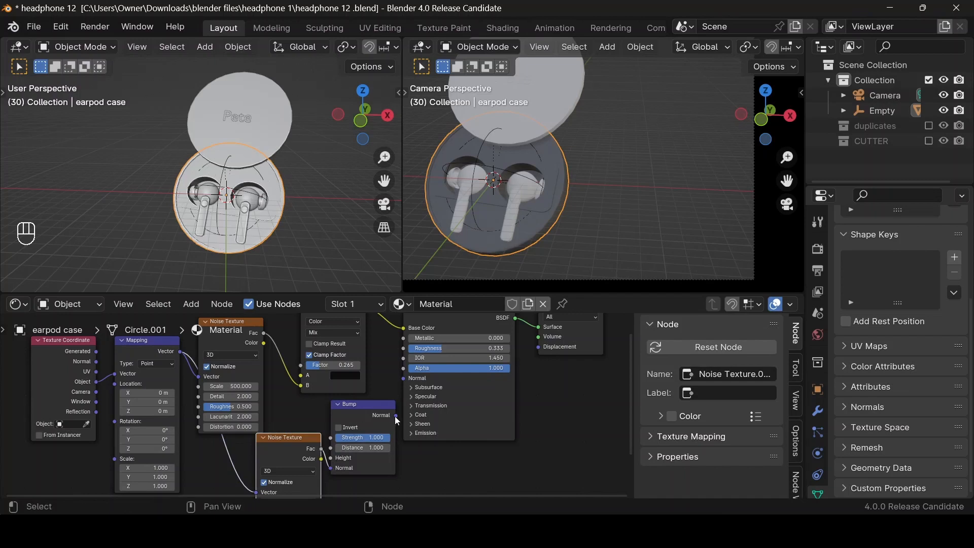
pyautogui.moveTo(396, 416); pyautogui.dragTo(394, 376)
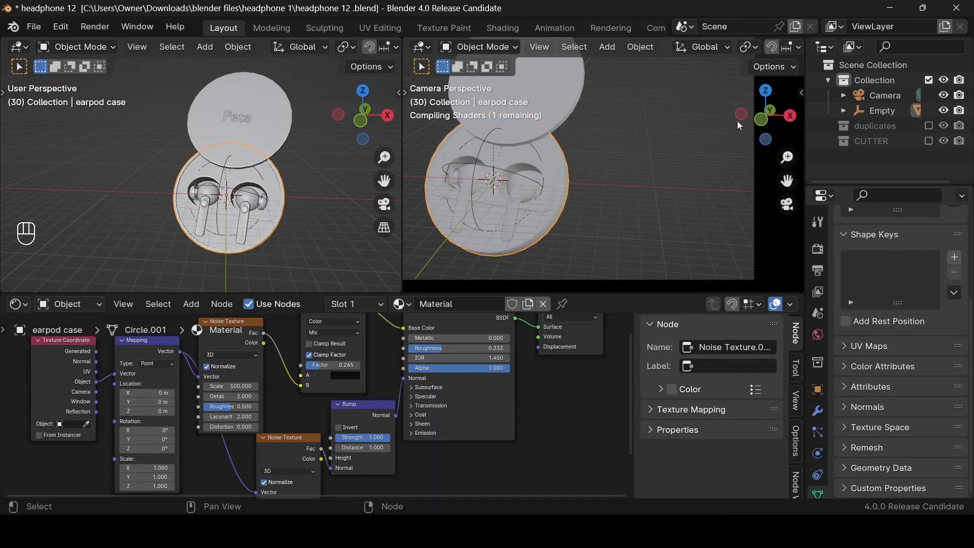
# Step: Leave camera view in the Material Preview viewport, inspect the earpod case up close, and switch that viewport to Rendered shading
pyautogui.press('KP_0')
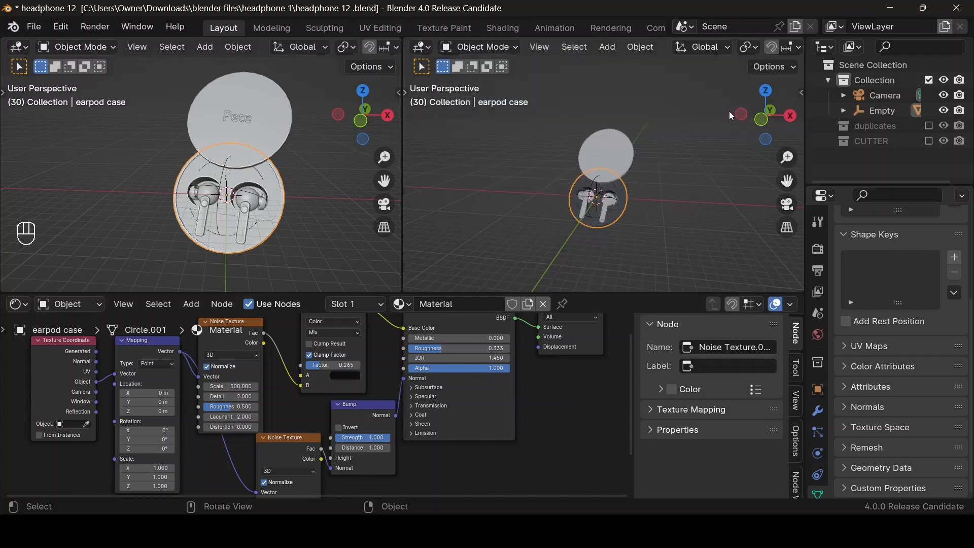
pyautogui.scroll(6, 599, 165)
pyautogui.scroll(3, 599, 170)
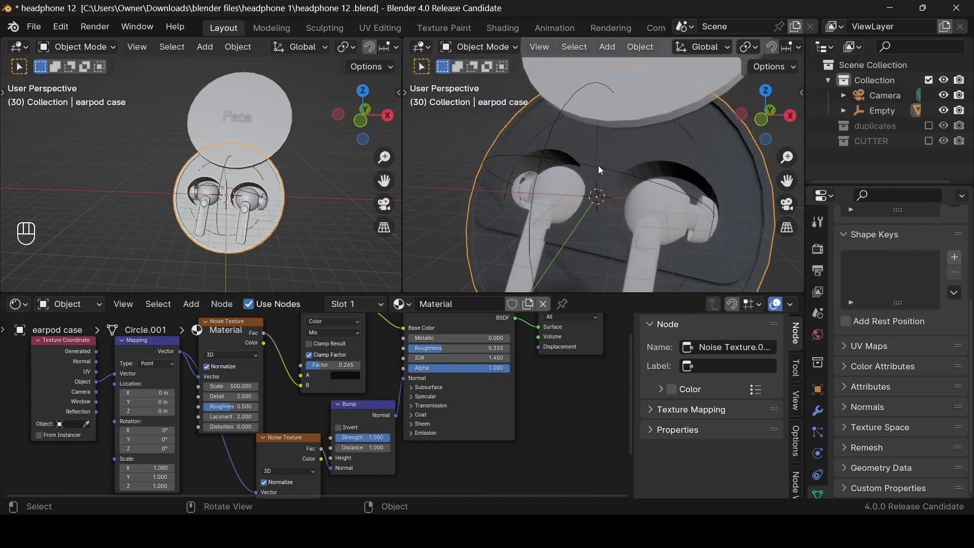
pyautogui.scroll(-4, 599, 169)
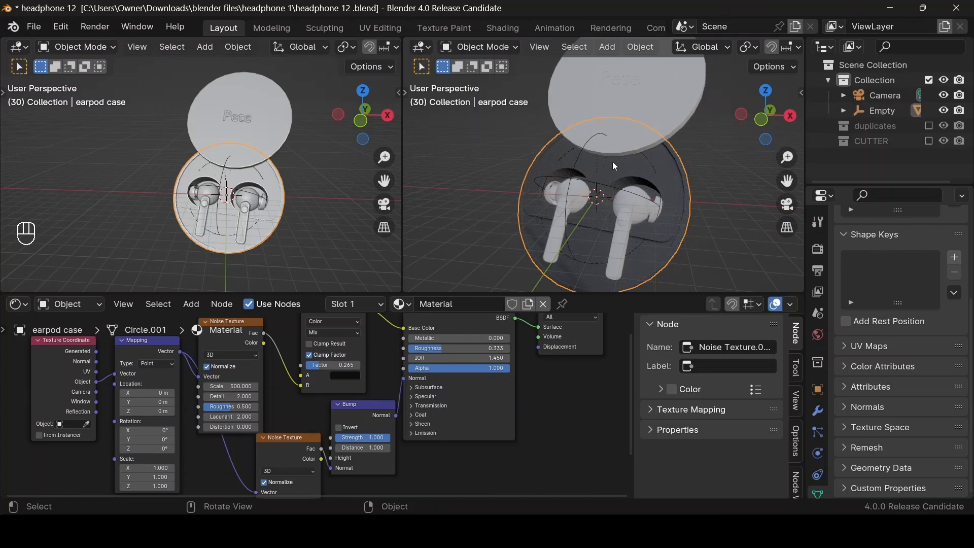
pyautogui.moveTo(402, 142); pyautogui.dragTo(112, 152)
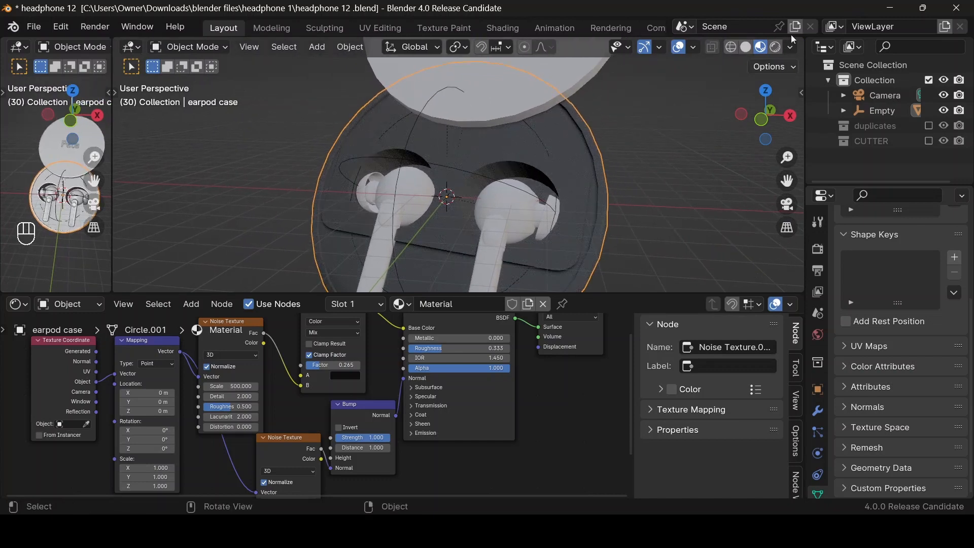
pyautogui.click(775, 47)
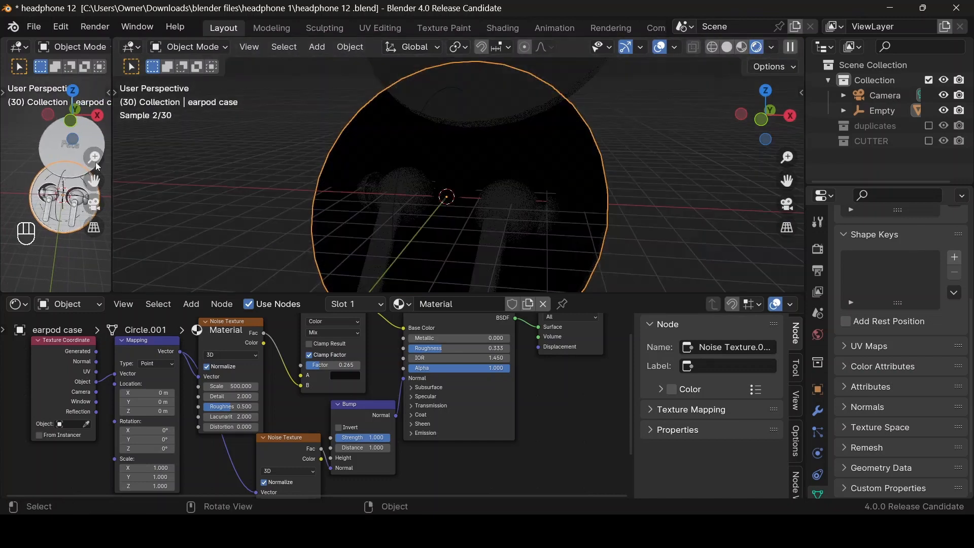
pyautogui.moveTo(111, 172); pyautogui.dragTo(242, 182)
# Step: Switch the Shader Editor to the World shader and frame all of its nodes
pyautogui.click(86, 310)
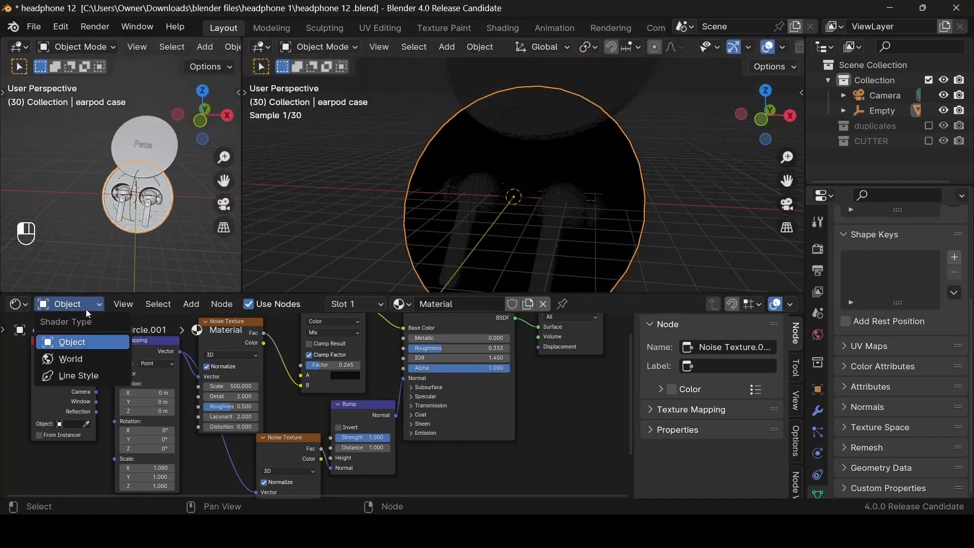
pyautogui.click(90, 357)
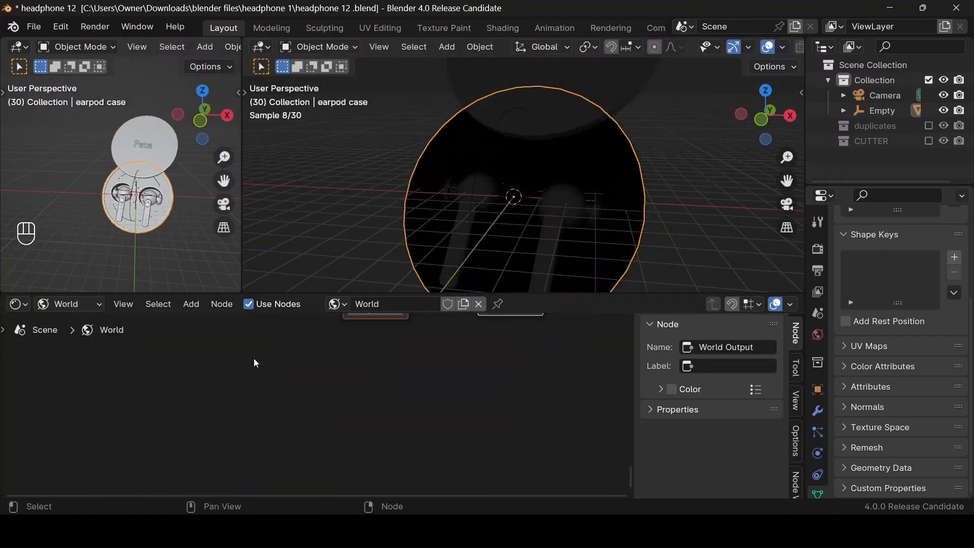
pyautogui.press('Home')
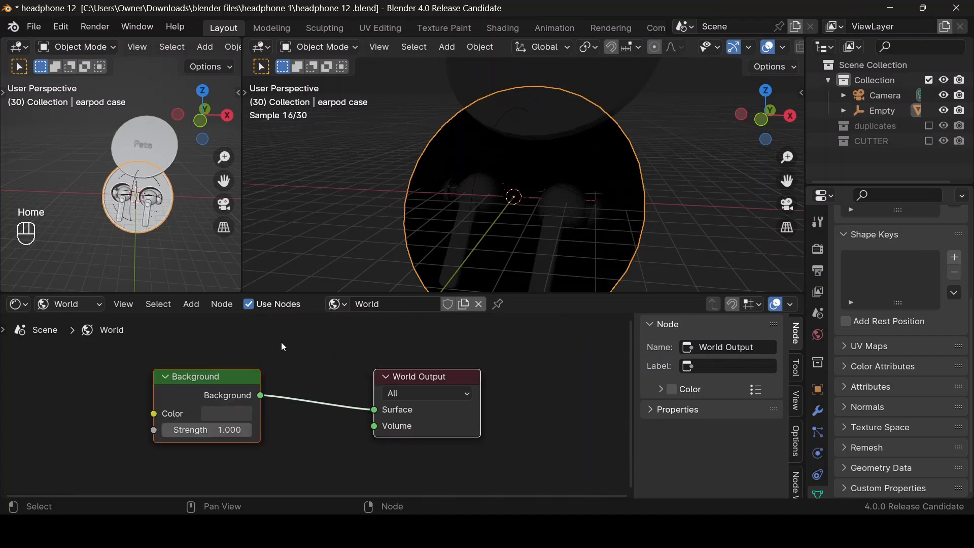
# Step: Add an Environment Texture with Mapping and Texture Coordinate nodes to the World's Background node
pyautogui.click(248, 367)
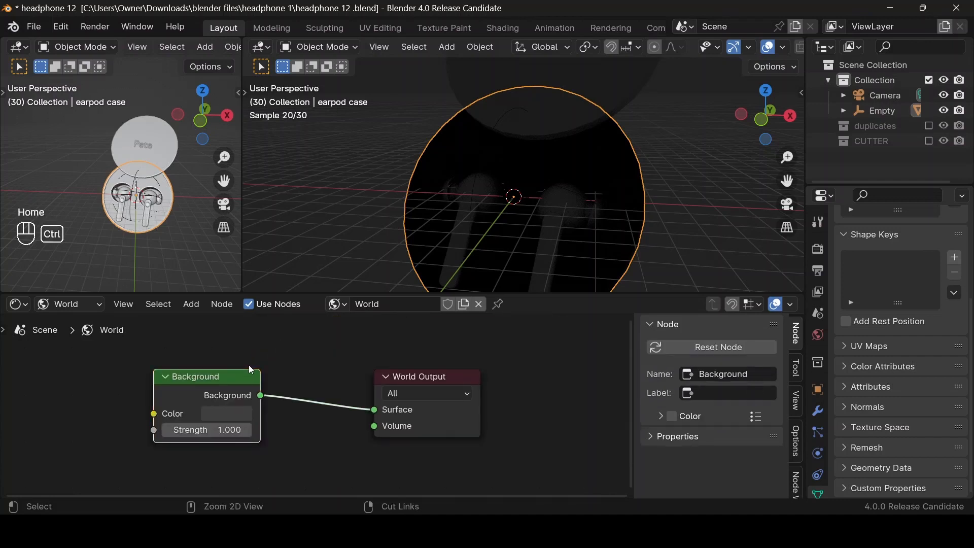
pyautogui.hotkey('ctrl', 't')
pyautogui.scroll(-4, 147, 382)
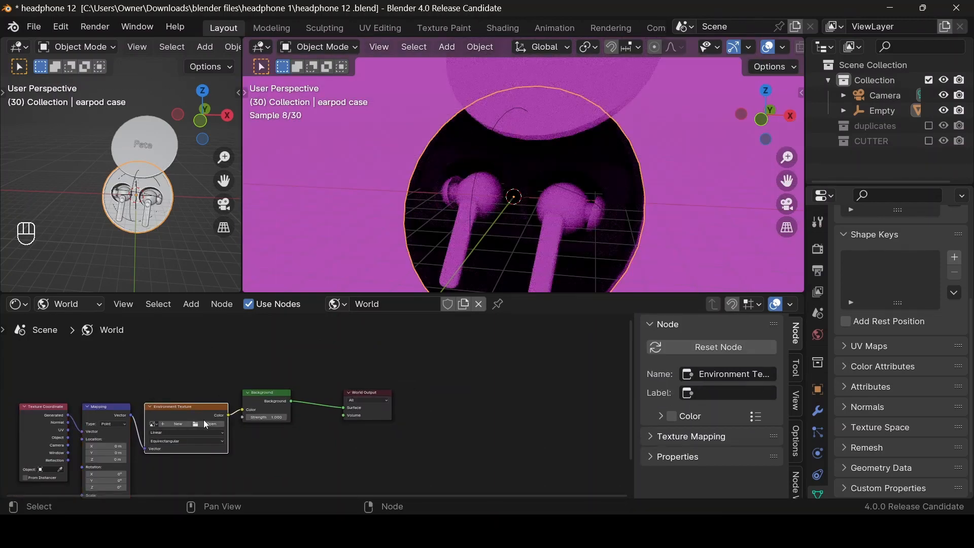
# Step: Load abandoned_slipway_4k.exr from the HDRI Haven folder in Downloads into the Environment Texture node
pyautogui.click(207, 424)
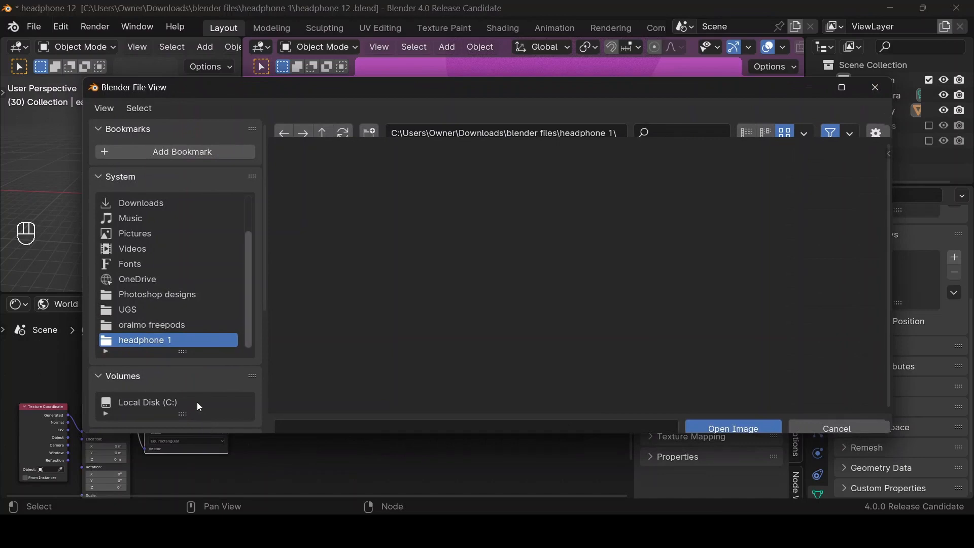
pyautogui.scroll(-1, 160, 293)
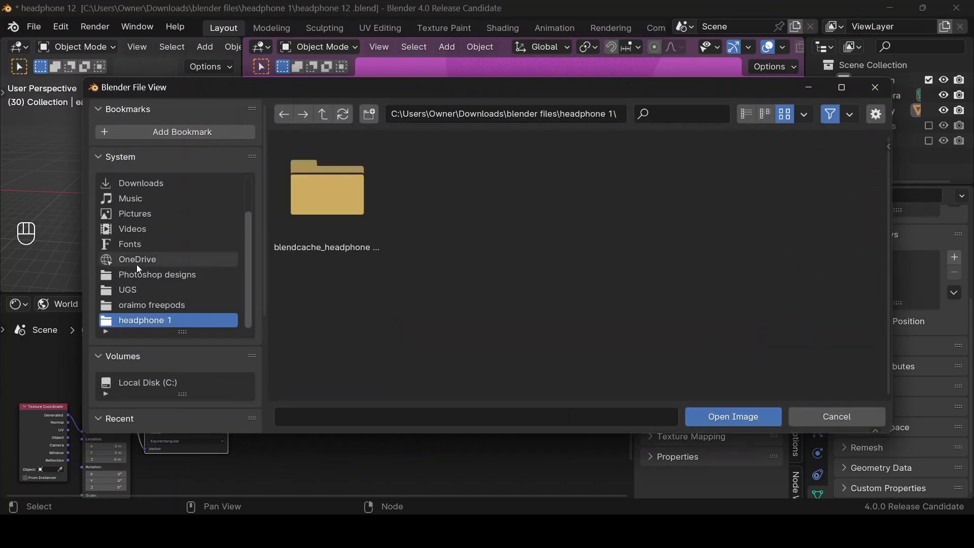
pyautogui.scroll(3, 131, 275)
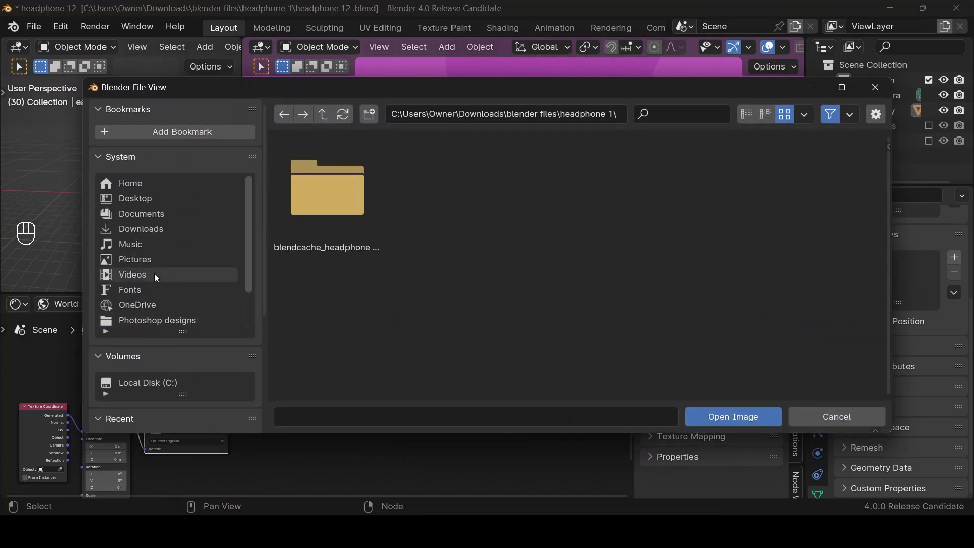
pyautogui.click(106, 332)
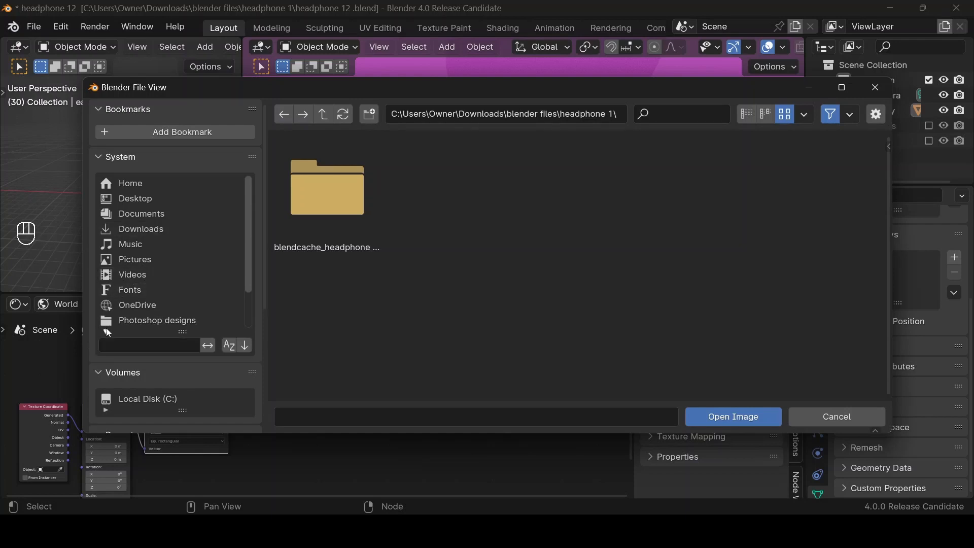
pyautogui.click(139, 229)
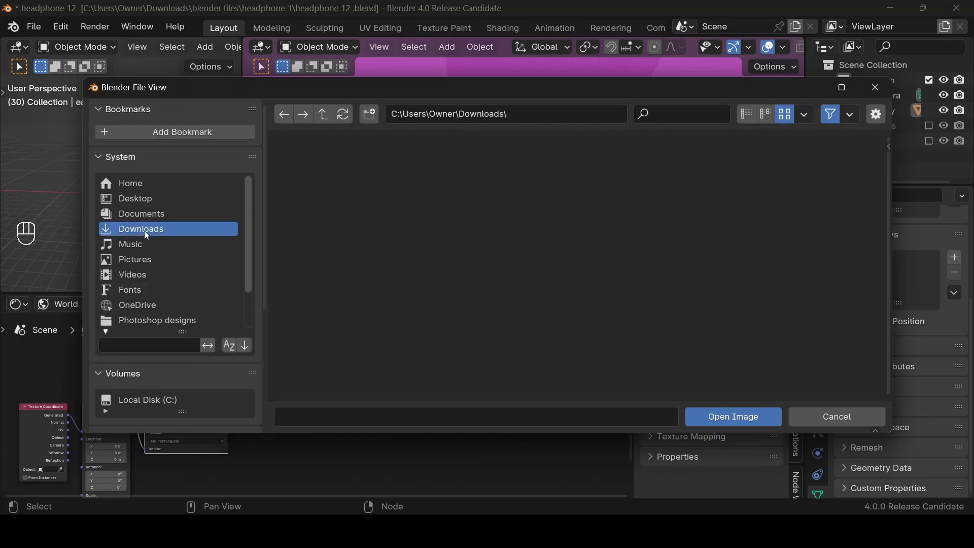
pyautogui.click(658, 114)
pyautogui.write('hdr')
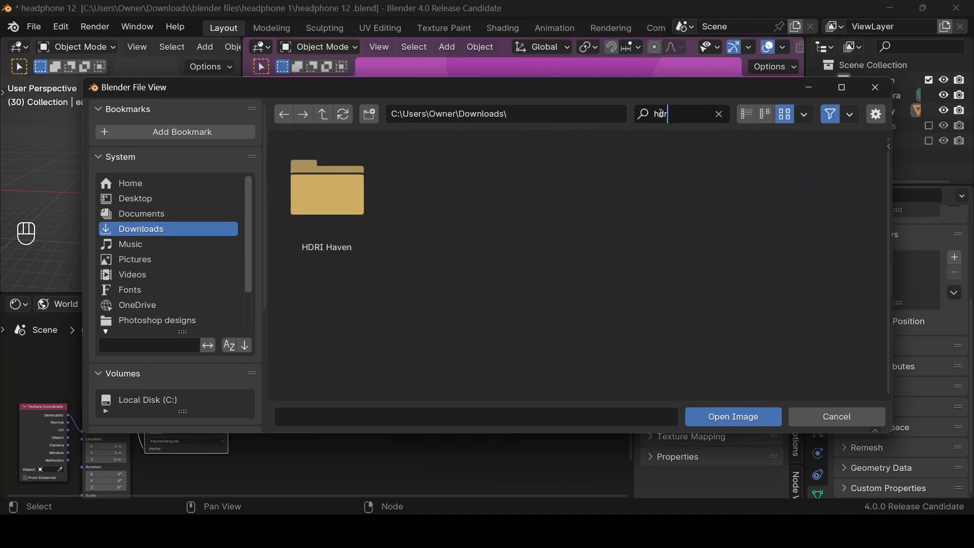
pyautogui.doubleClick(327, 223)
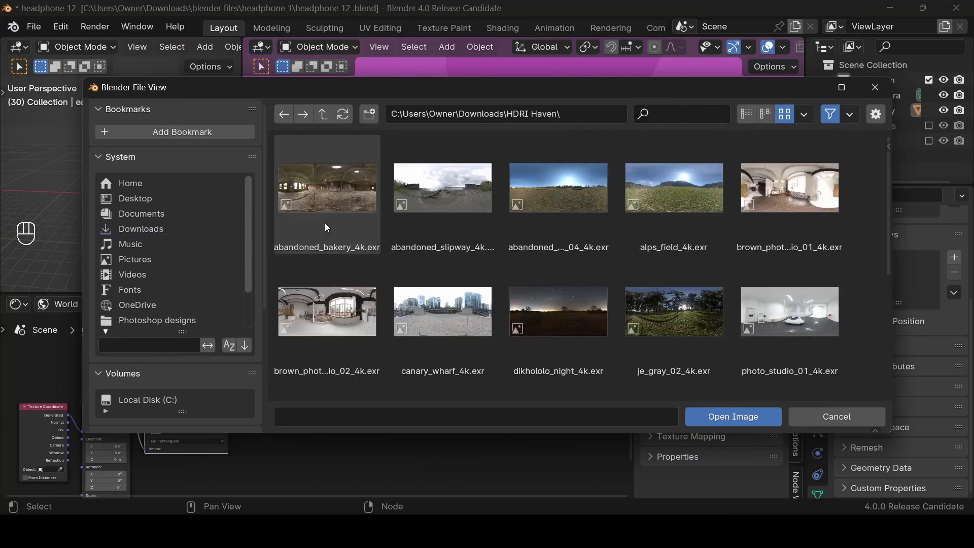
pyautogui.click(482, 200)
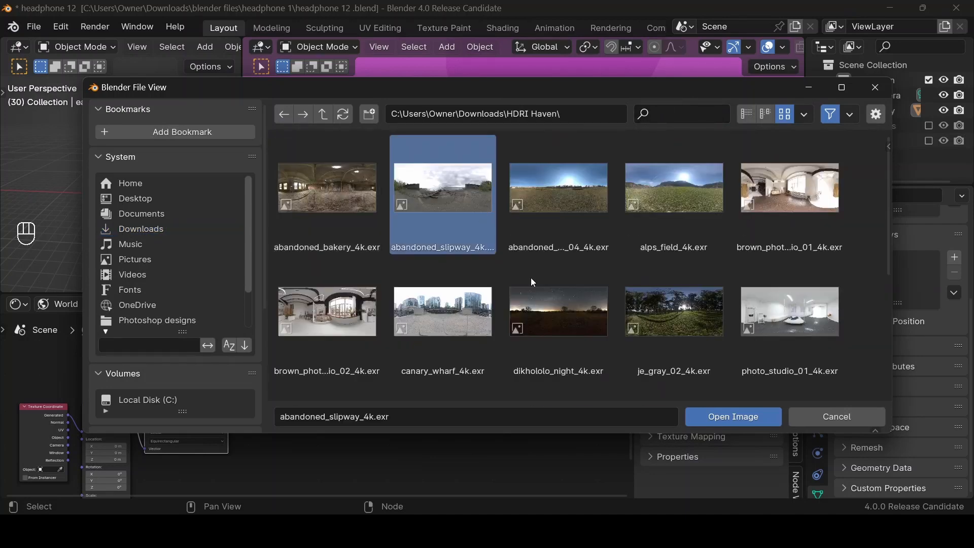
pyautogui.click(747, 419)
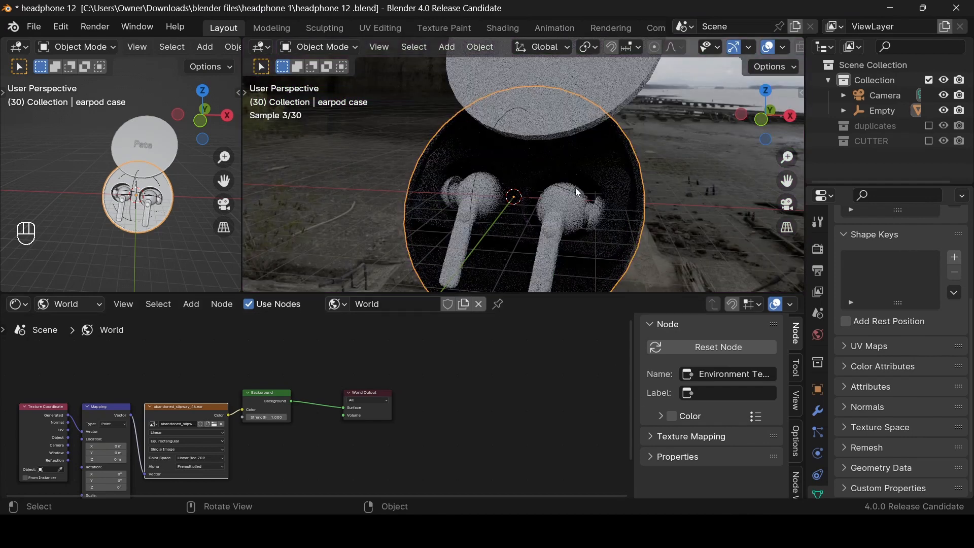
# Step: Return the rendered viewport to camera view with the case centred, and widen the solid-shaded viewport to about equal width
pyautogui.click(787, 204)
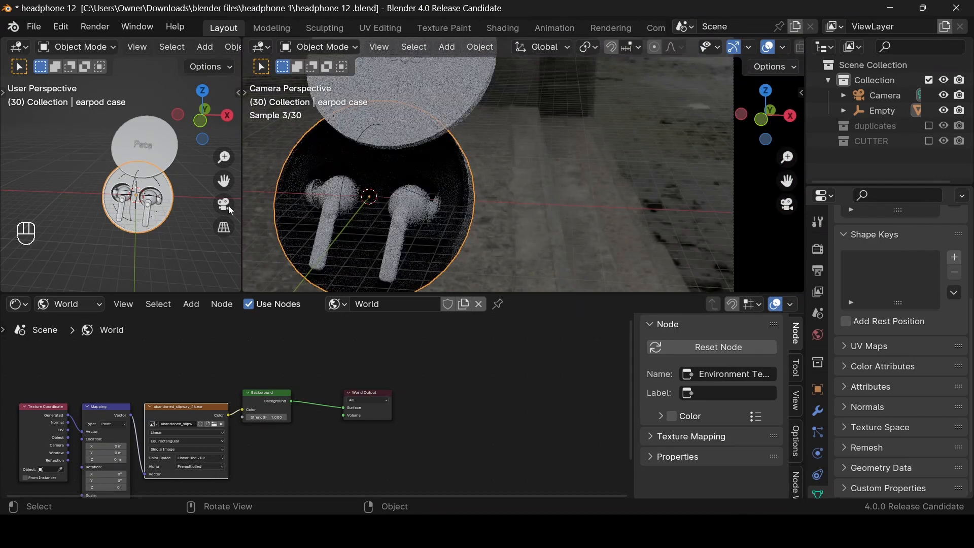
pyautogui.moveTo(242, 203); pyautogui.dragTo(447, 216)
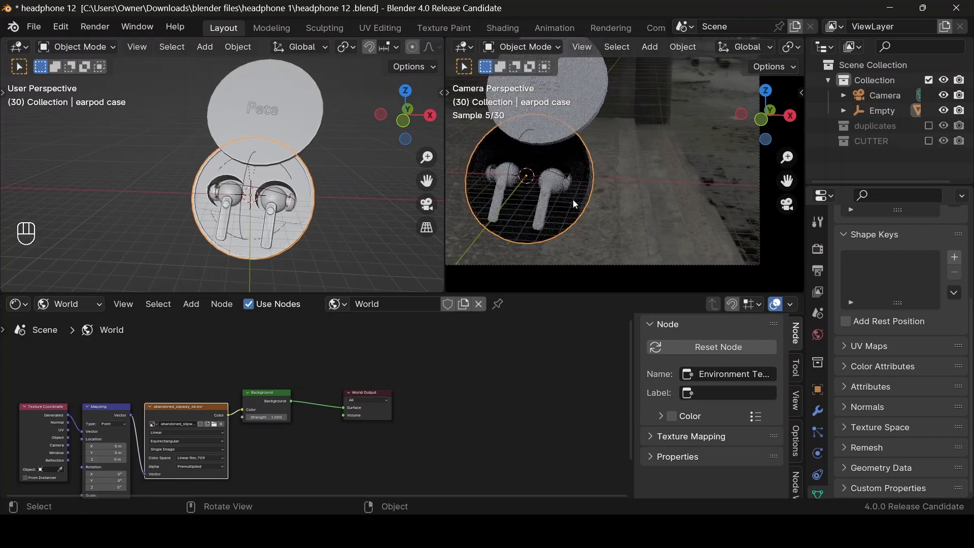
pyautogui.scroll(-2, 573, 199)
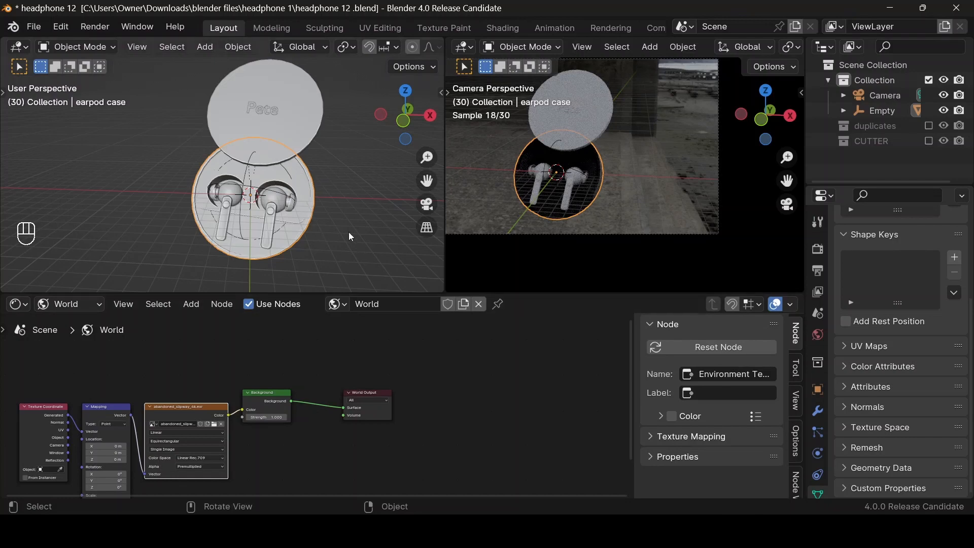
pyautogui.scroll(3, 573, 169)
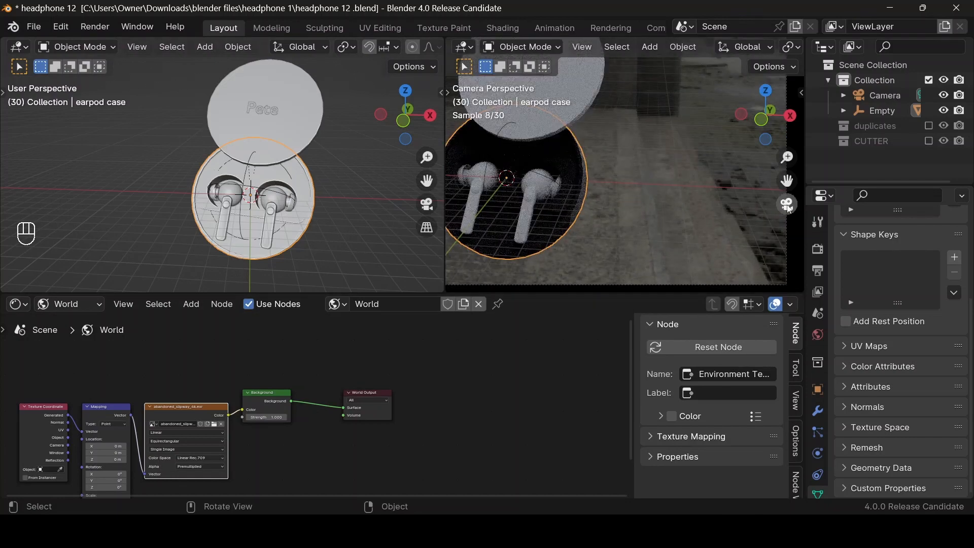
pyautogui.moveTo(787, 180); pyautogui.dragTo(879, 192)
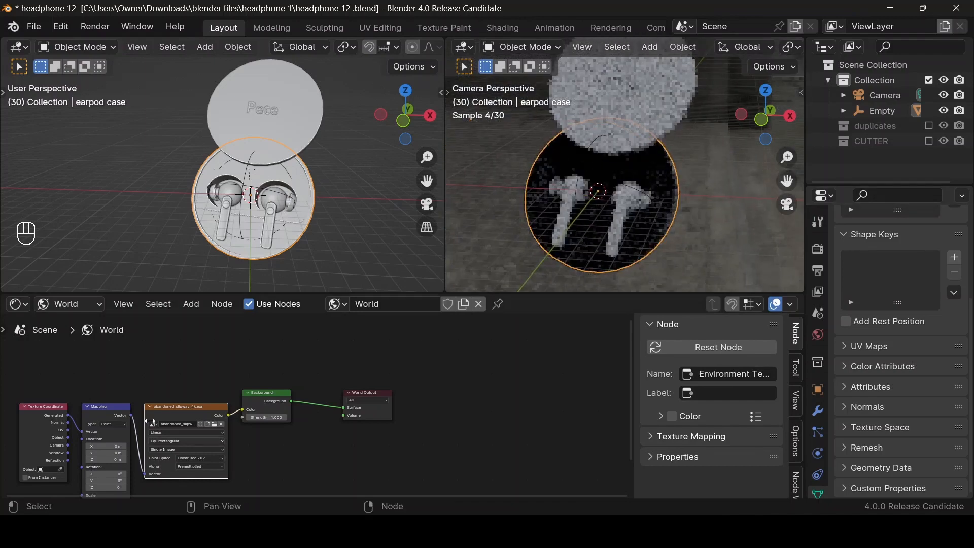
# Step: Switch the Shader Editor back to the Object shader and bring the earpod case's Mix and Bump nodes into view
pyautogui.click(66, 304)
pyautogui.click(71, 341)
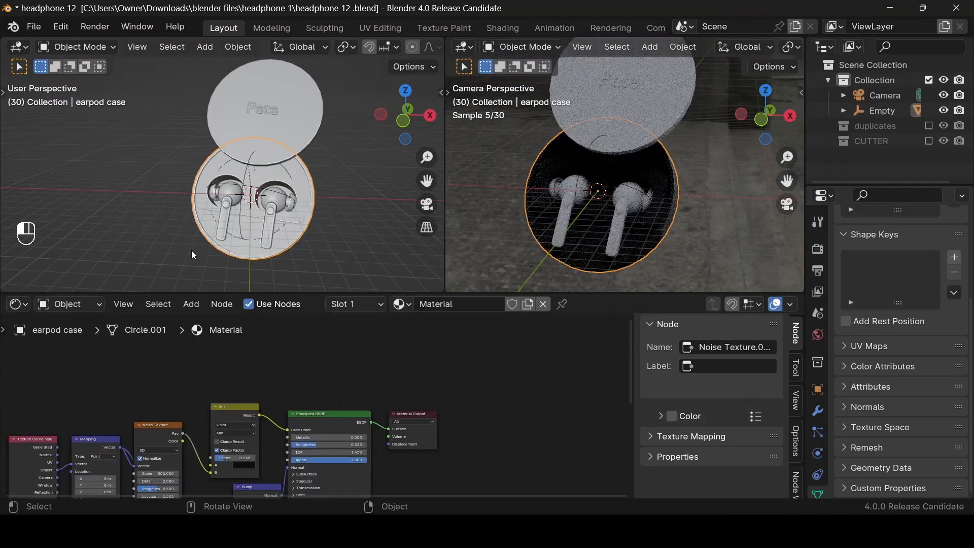
pyautogui.press('Home')
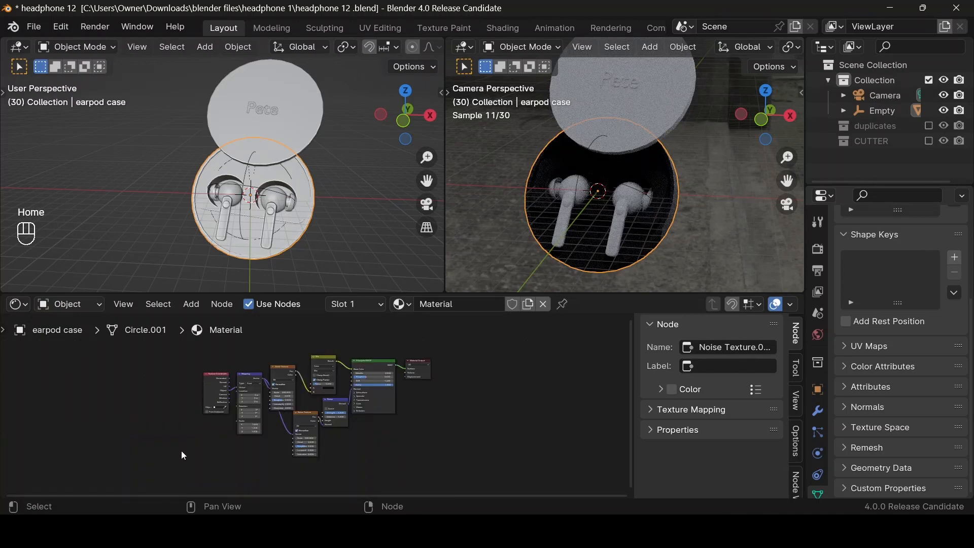
pyautogui.scroll(4, 272, 419)
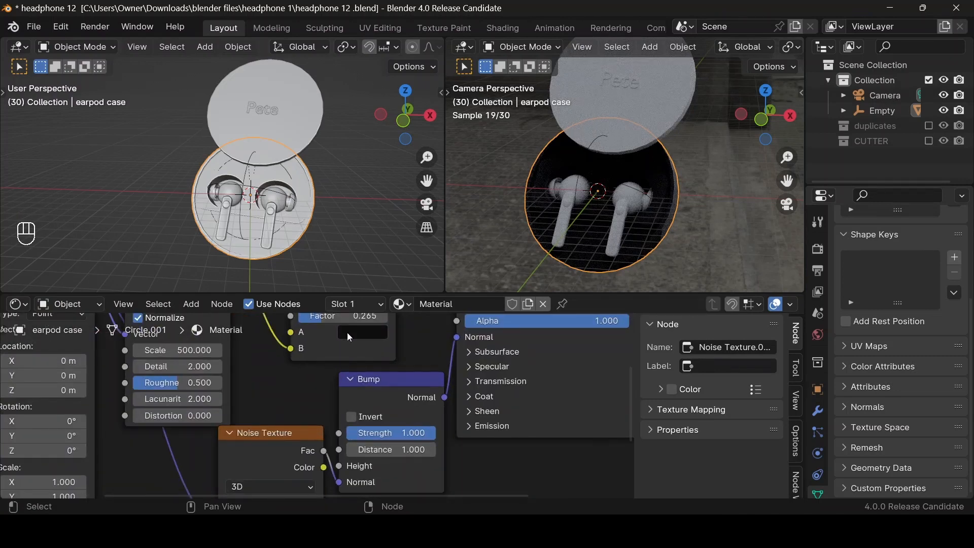
# Step: Lighten the Mix node's A color slightly and set its Factor to 0.369
pyautogui.click(348, 334)
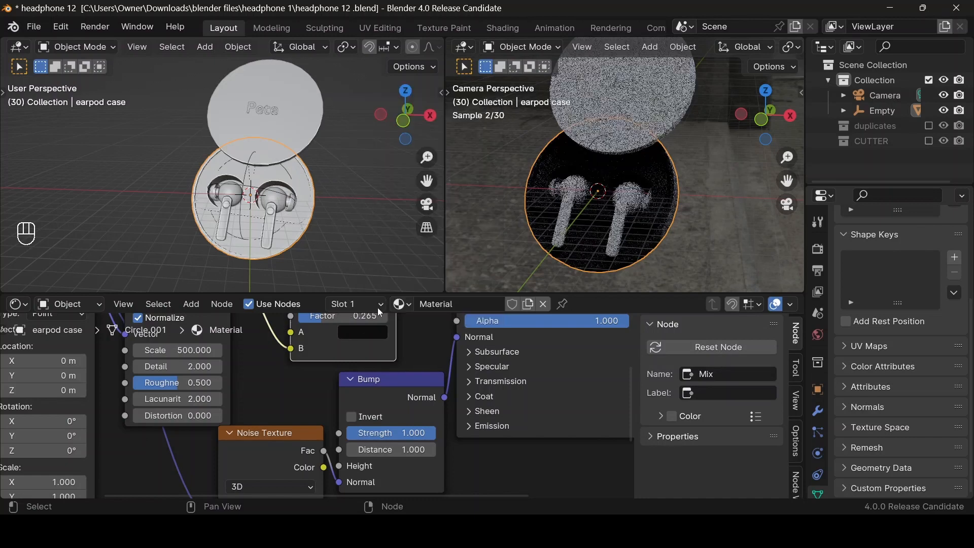
pyautogui.click(381, 332)
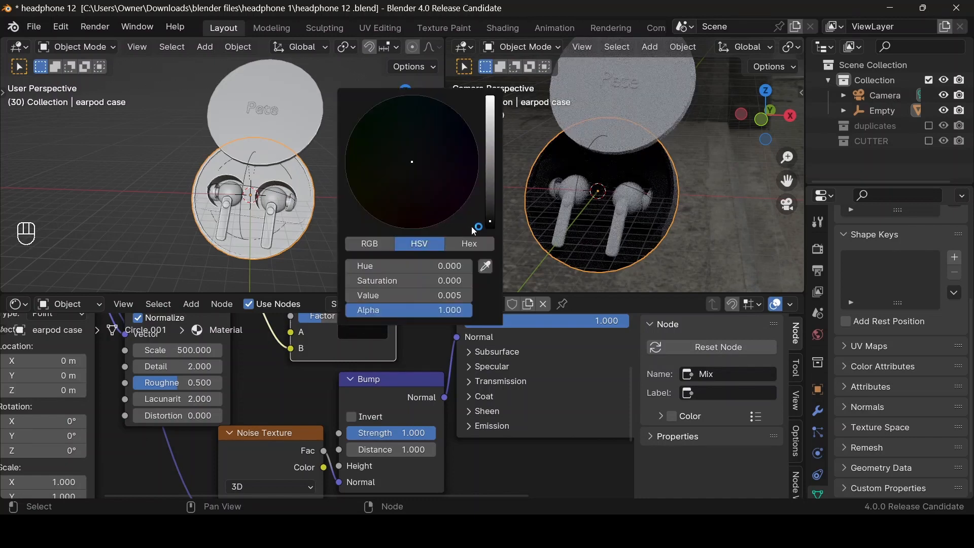
pyautogui.click(489, 207)
pyautogui.moveTo(490, 207); pyautogui.dragTo(490, 199)
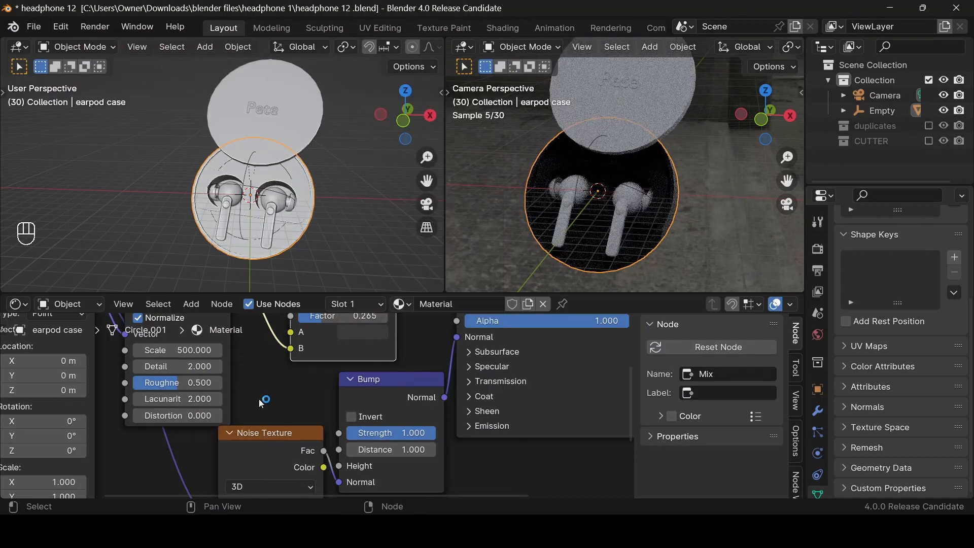
pyautogui.scroll(-1, 259, 398)
pyautogui.moveTo(317, 338); pyautogui.dragTo(332, 338)
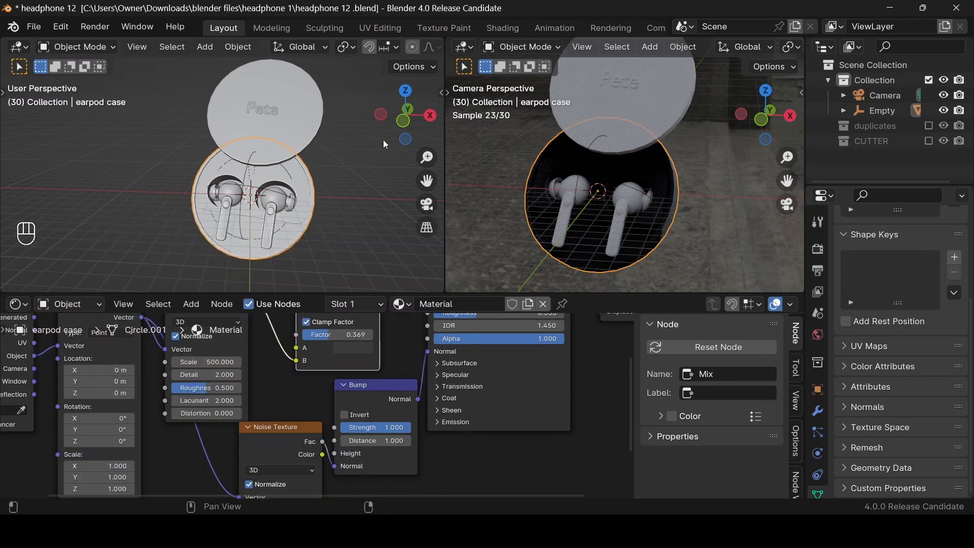
# Step: Assign the existing Material to the earpod case's lid
pyautogui.click(290, 118)
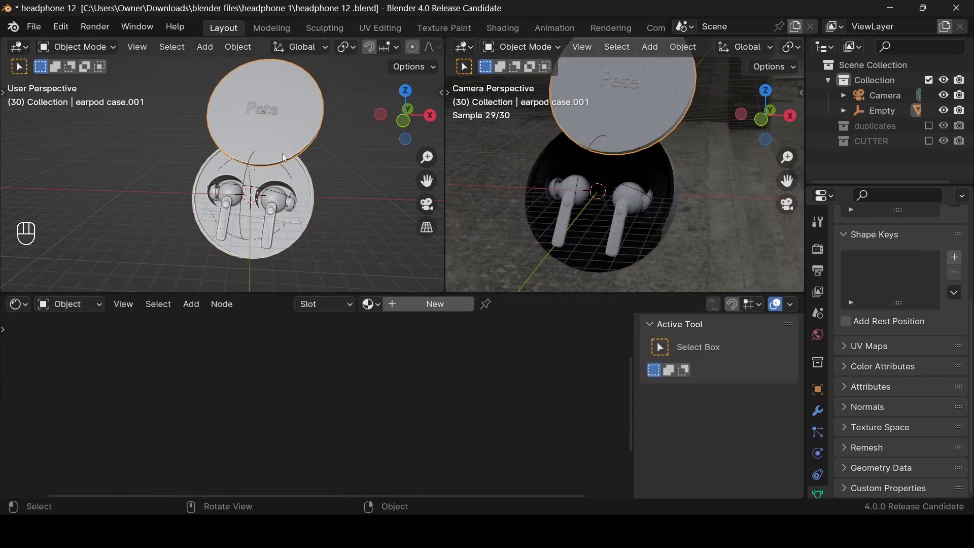
pyautogui.click(377, 302)
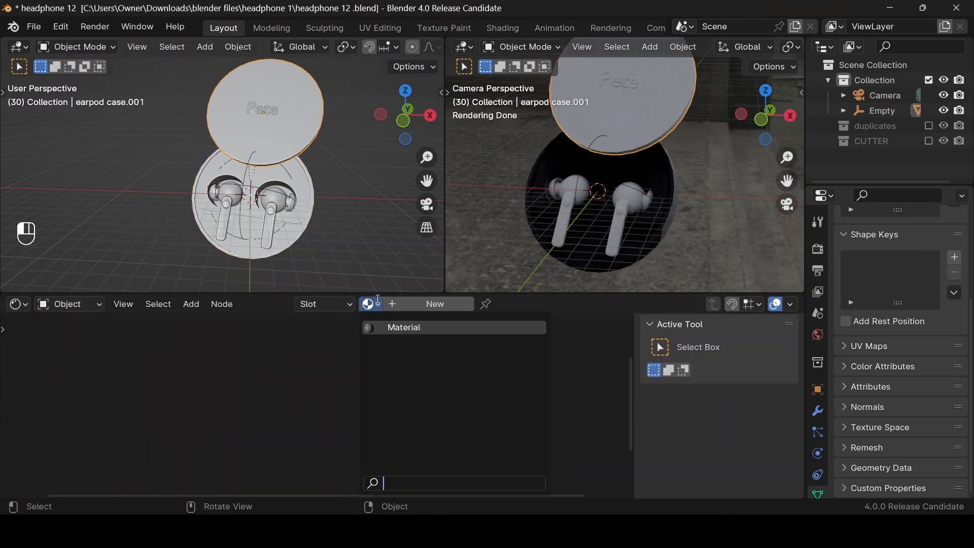
pyautogui.click(380, 332)
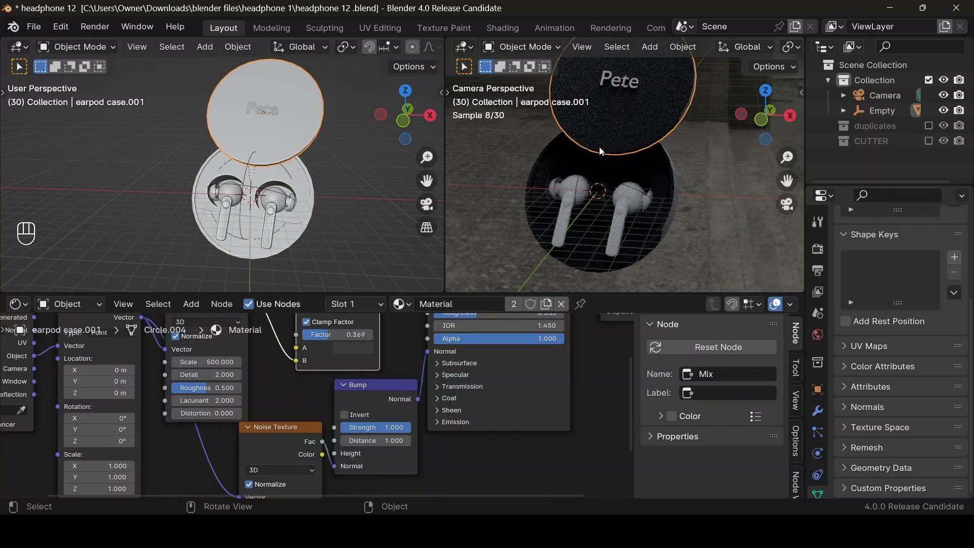
# Step: Set the Bump node's Strength to 0.913 and Distance to 0.900, and return the rendered viewport to camera view
pyautogui.moveTo(765, 116); pyautogui.dragTo(746, 131)
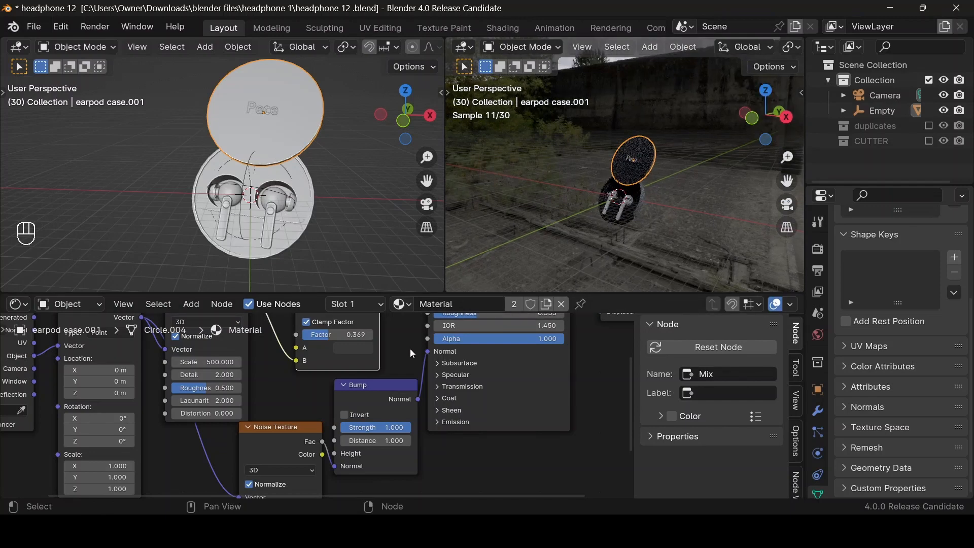
pyautogui.scroll(-1, 410, 348)
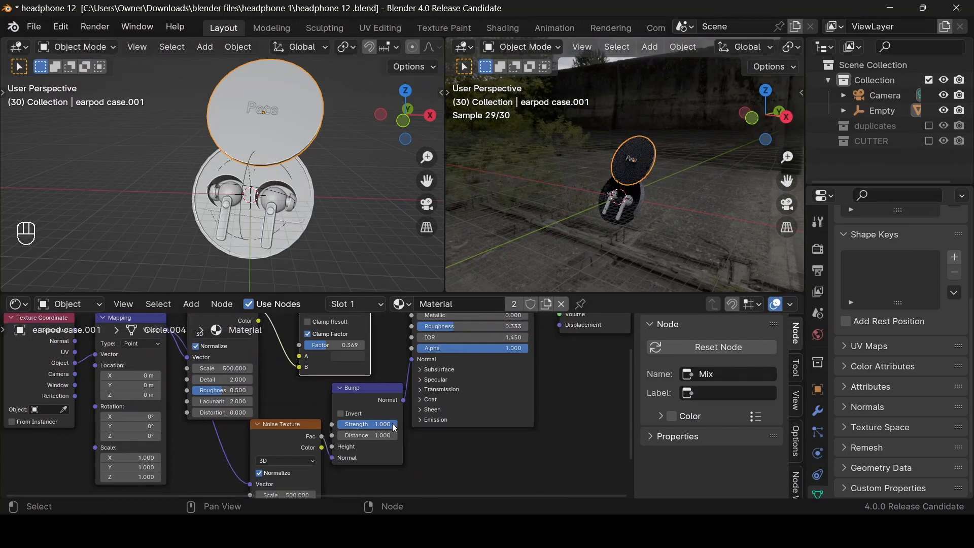
pyautogui.moveTo(390, 423)
pyautogui.mouseDown()
pyautogui.moveTo(354, 423)
pyautogui.moveTo(388, 423)
pyautogui.moveTo(347, 435)
pyautogui.moveTo(384, 435)
pyautogui.moveTo(374, 423)
pyautogui.mouseUp()
pyautogui.click(786, 205)
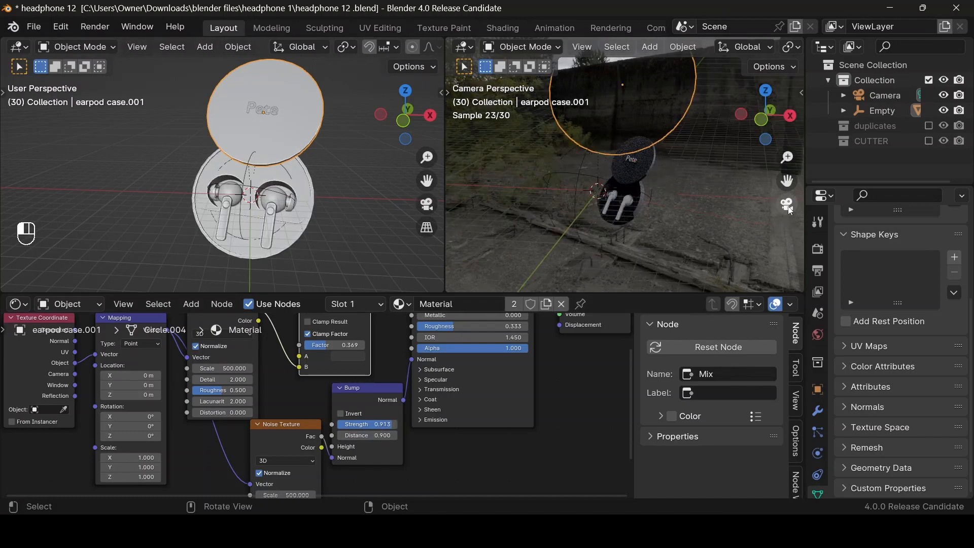
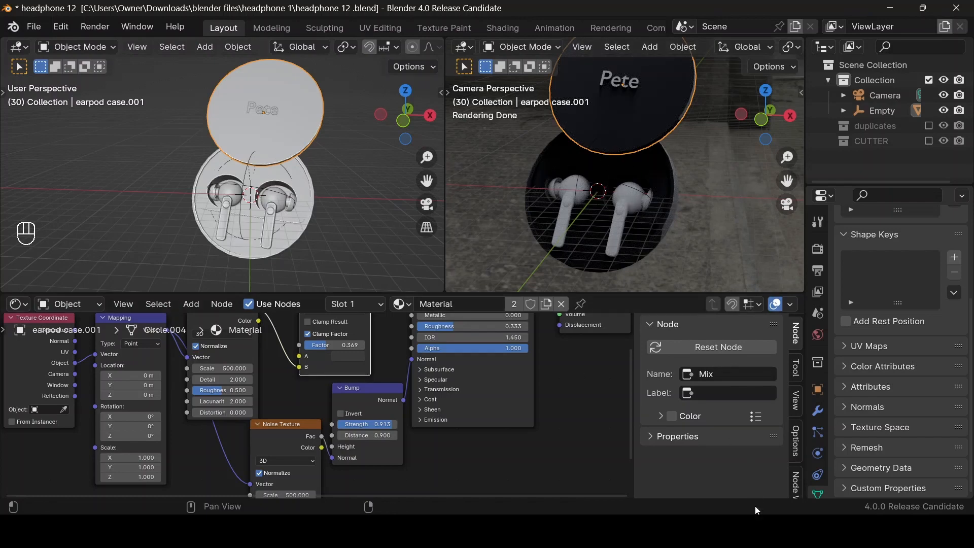
# Step: Check the product reference, then add a second material slot with a new material to the earpod case's base in Edit Mode
pyautogui.click(761, 531)
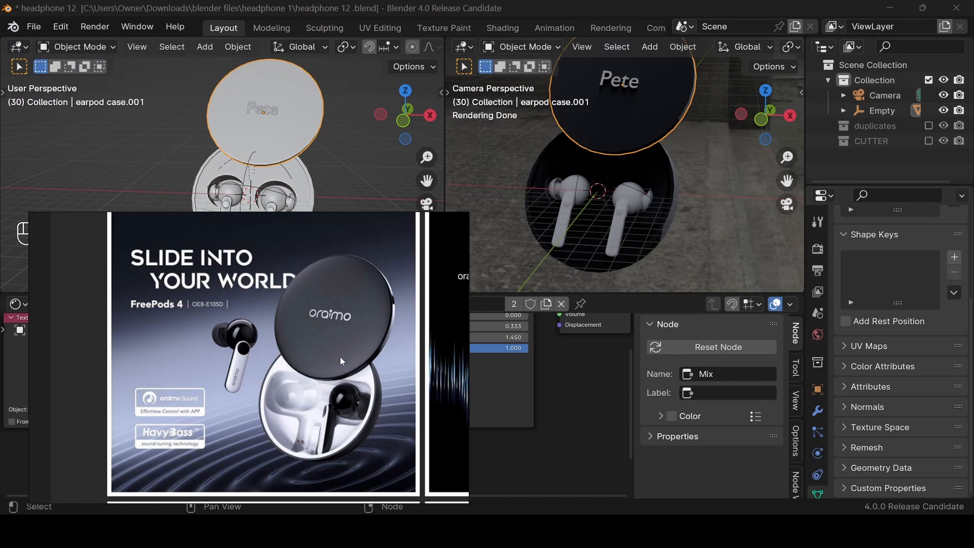
pyautogui.click(299, 172)
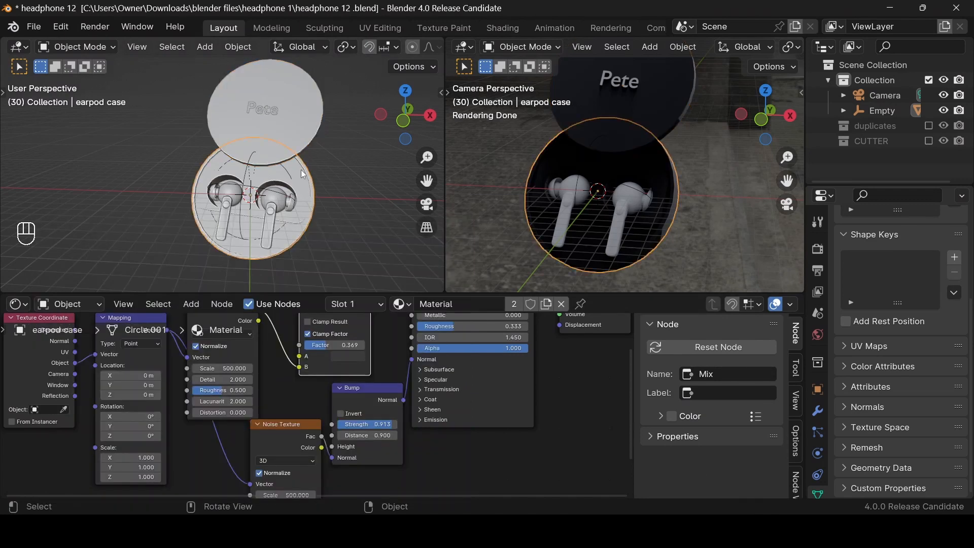
pyautogui.press('Tab')
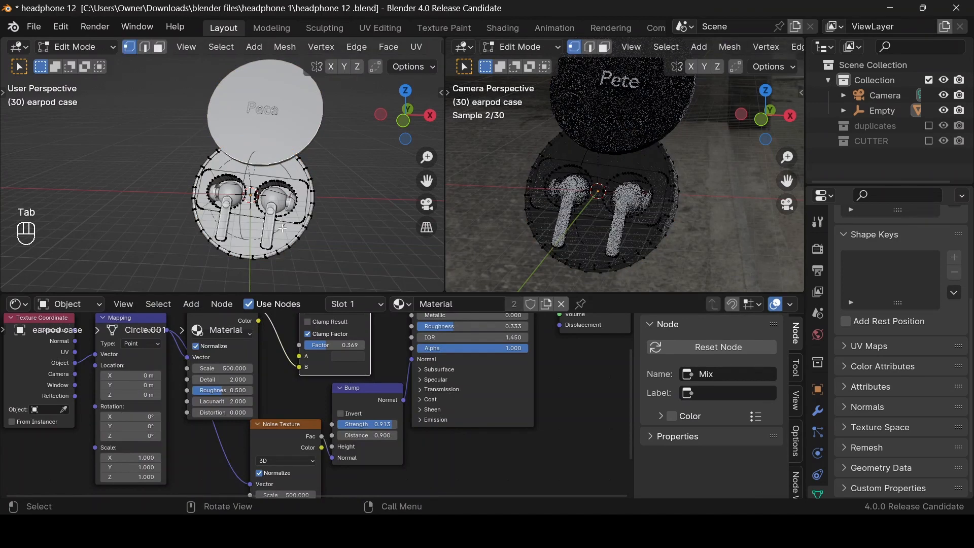
pyautogui.scroll(2, 248, 193)
pyautogui.scroll(-3, 272, 378)
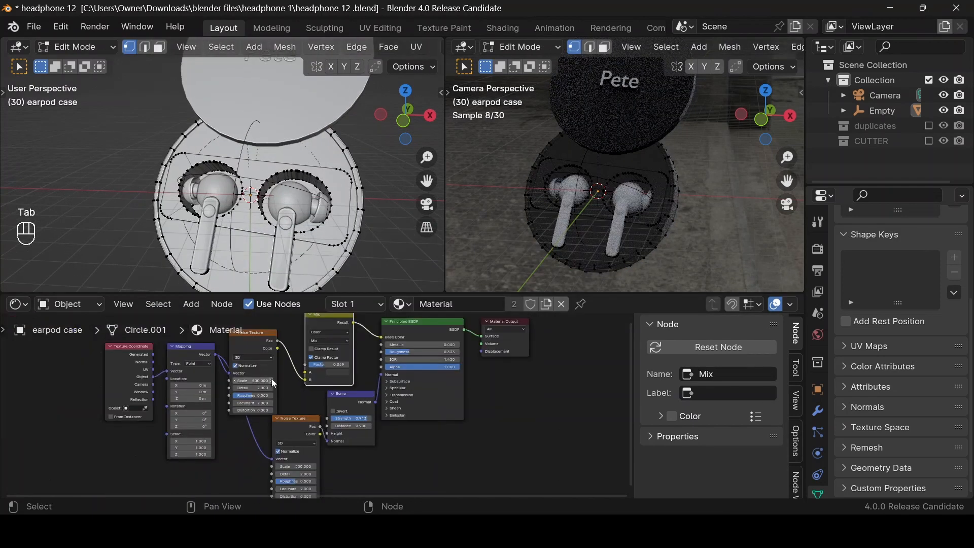
pyautogui.click(354, 303)
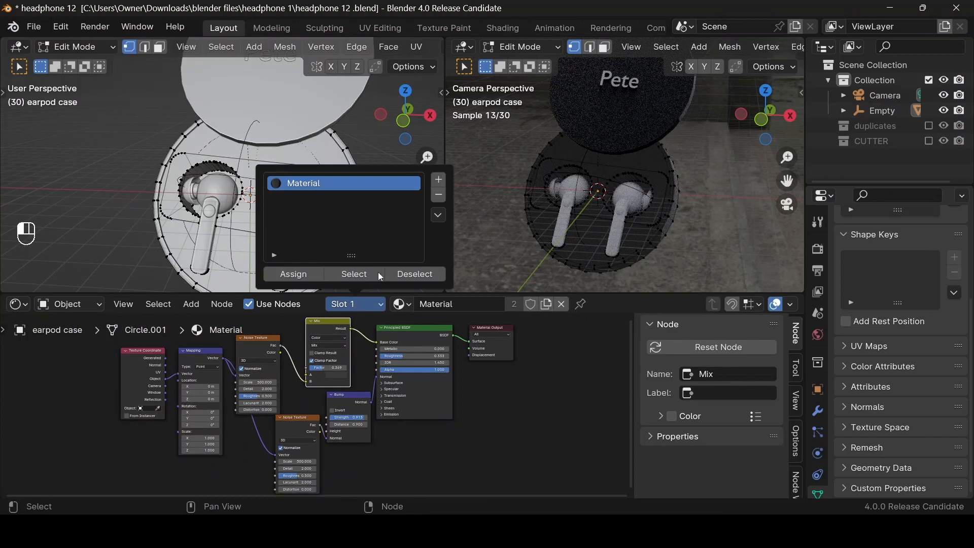
pyautogui.click(440, 181)
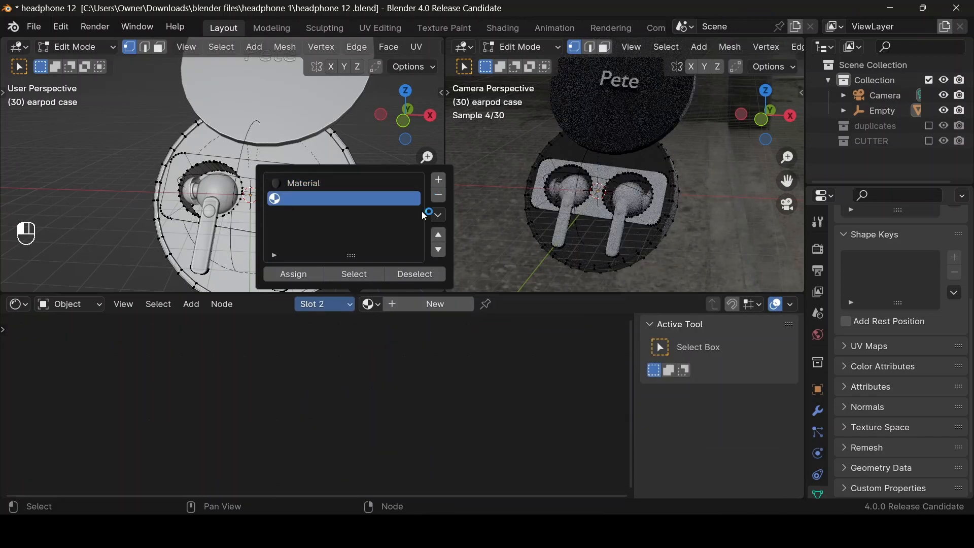
pyautogui.click(400, 306)
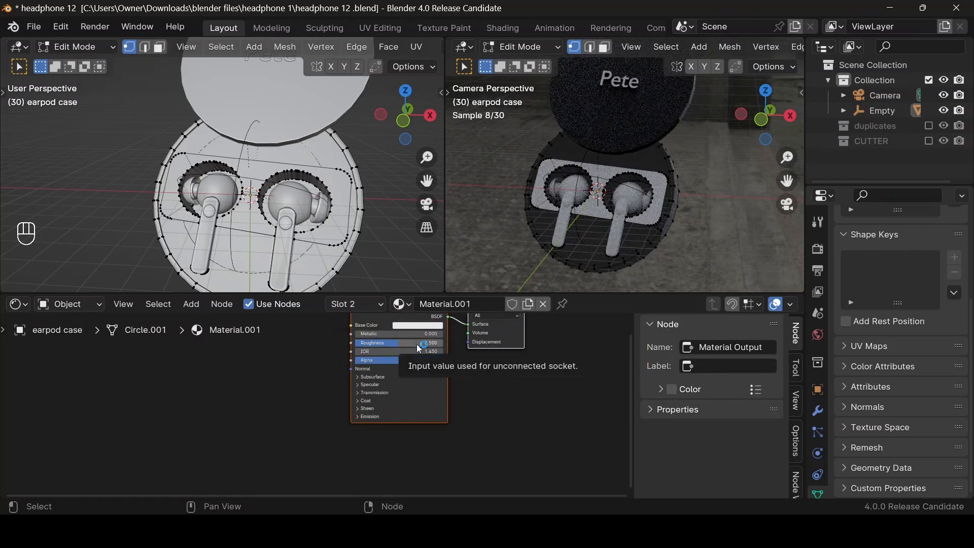
# Step: Set the new material's Roughness to 0.205 and brighten its Base Color to pure white
pyautogui.press('Home')
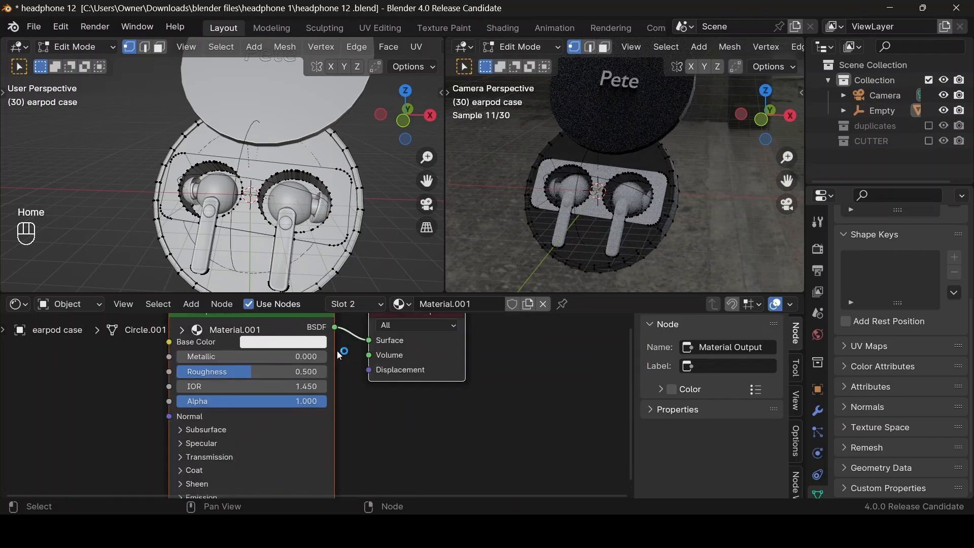
pyautogui.moveTo(252, 372); pyautogui.dragTo(200, 372)
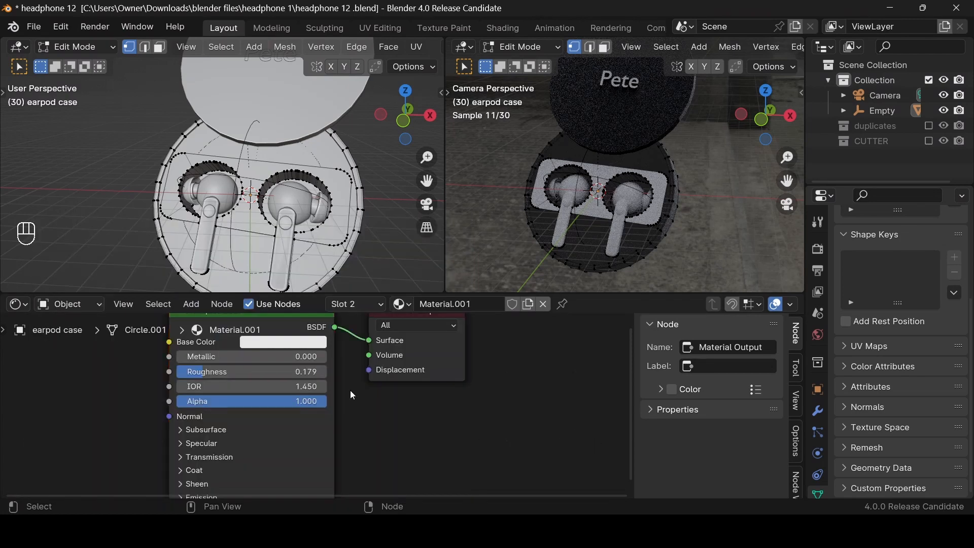
pyautogui.moveTo(203, 371); pyautogui.dragTo(207, 371)
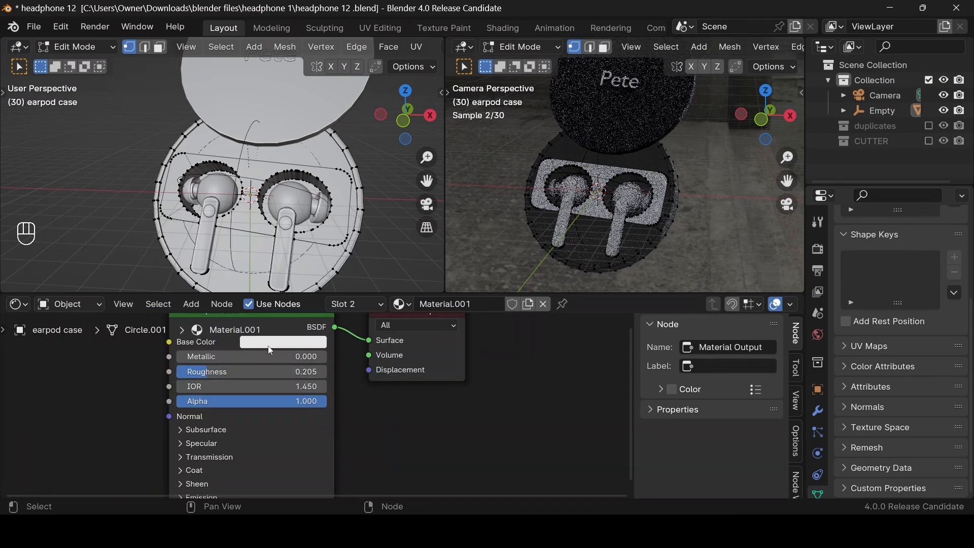
pyautogui.click(271, 349)
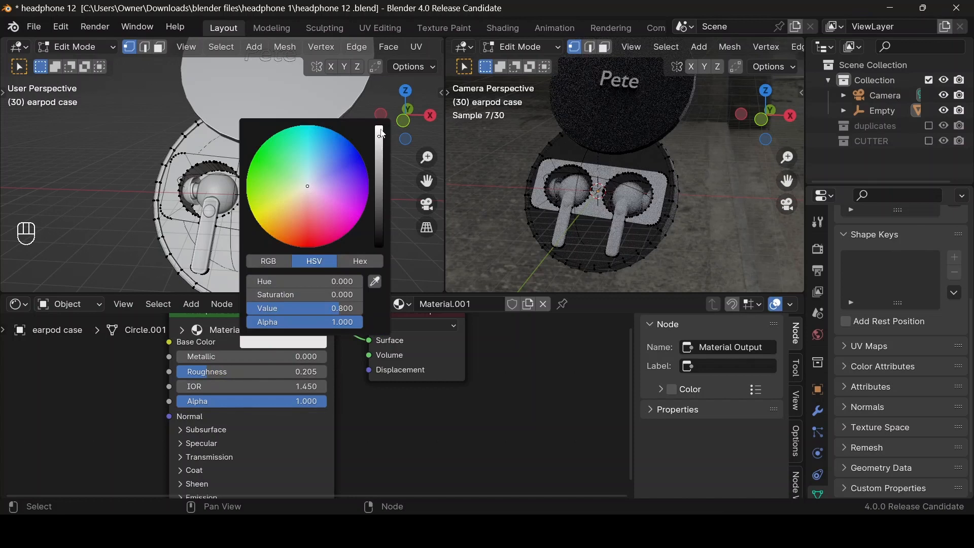
pyautogui.moveTo(379, 135); pyautogui.dragTo(379, 126)
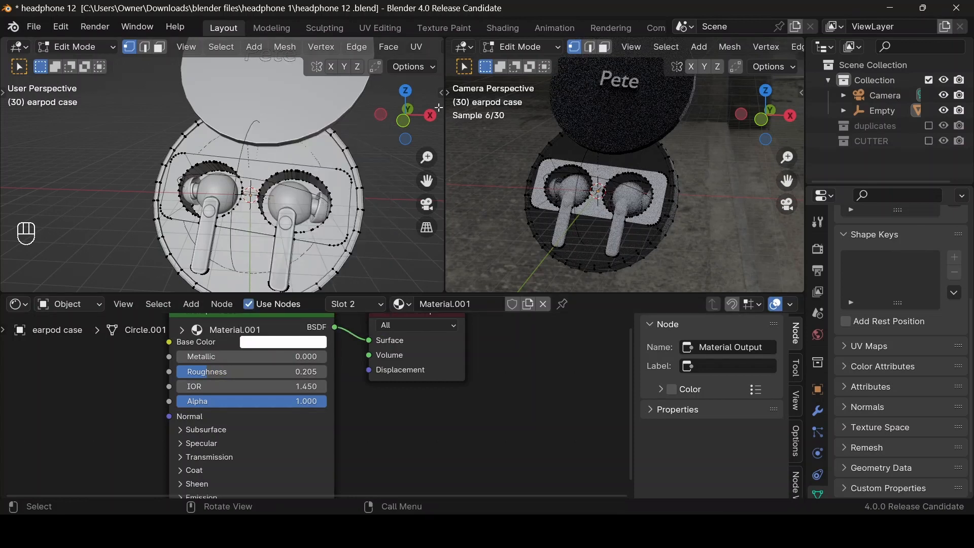
# Step: Select the inner tray faces of the case base in face select mode, including the walls of both earbud recesses
pyautogui.moveTo(393, 108); pyautogui.dragTo(451, 105)
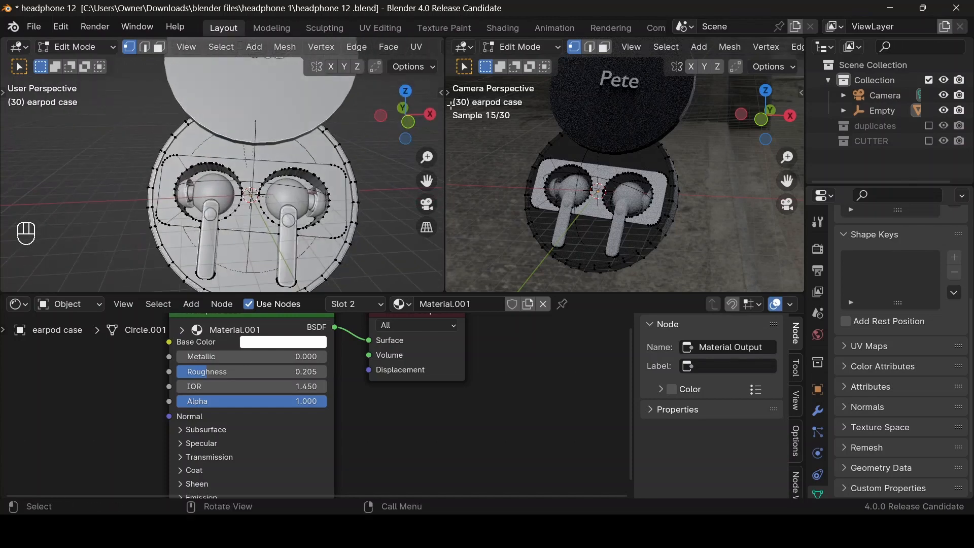
pyautogui.click(415, 117)
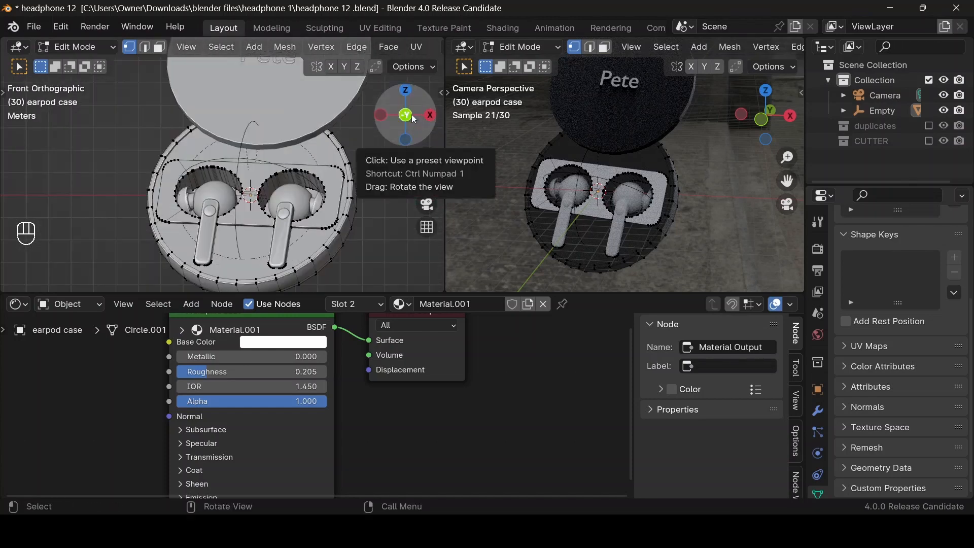
pyautogui.moveTo(414, 133); pyautogui.dragTo(357, 148)
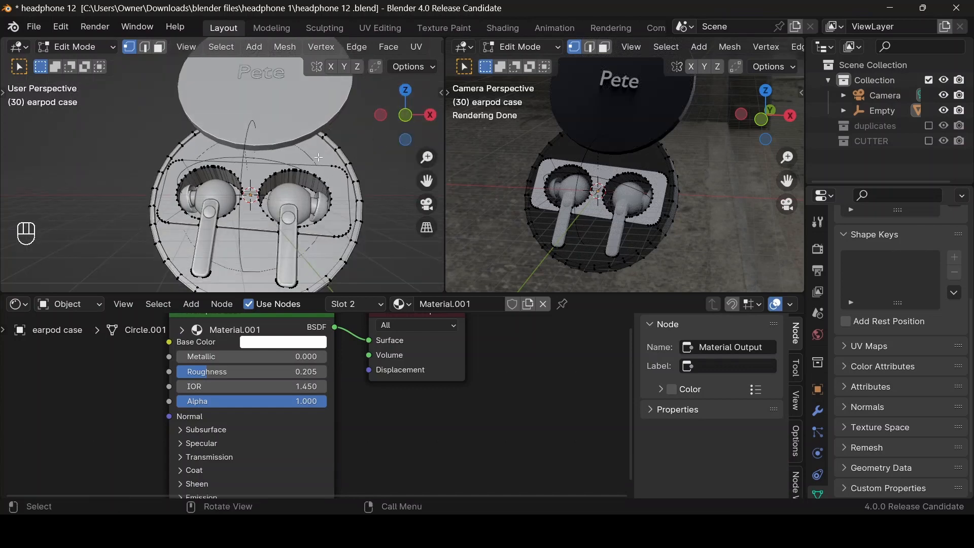
pyautogui.press('3')
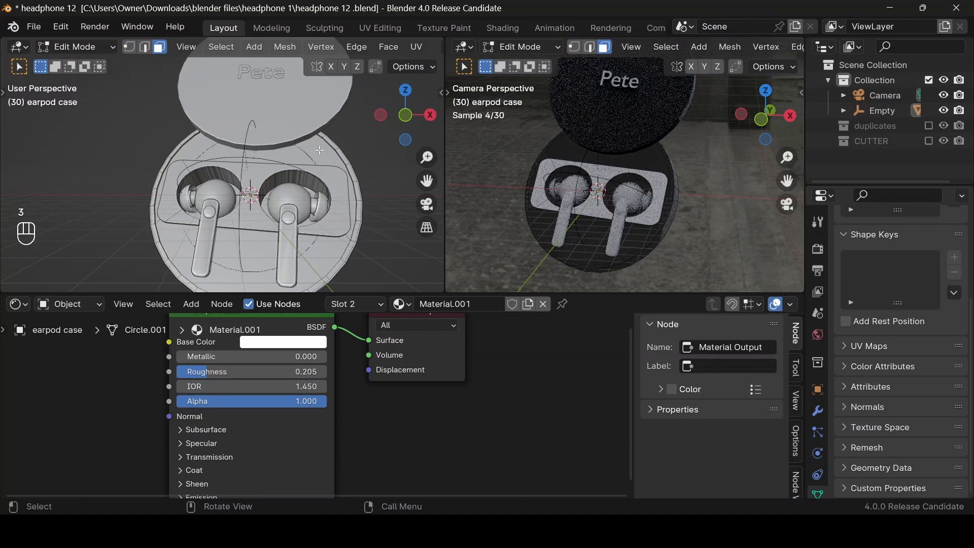
pyautogui.click(409, 117)
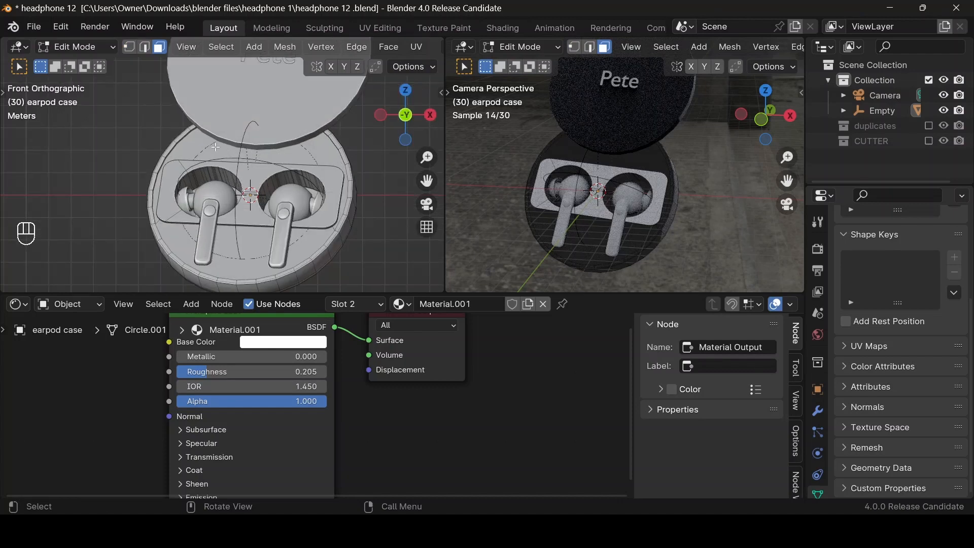
pyautogui.moveTo(210, 142); pyautogui.dragTo(291, 266)
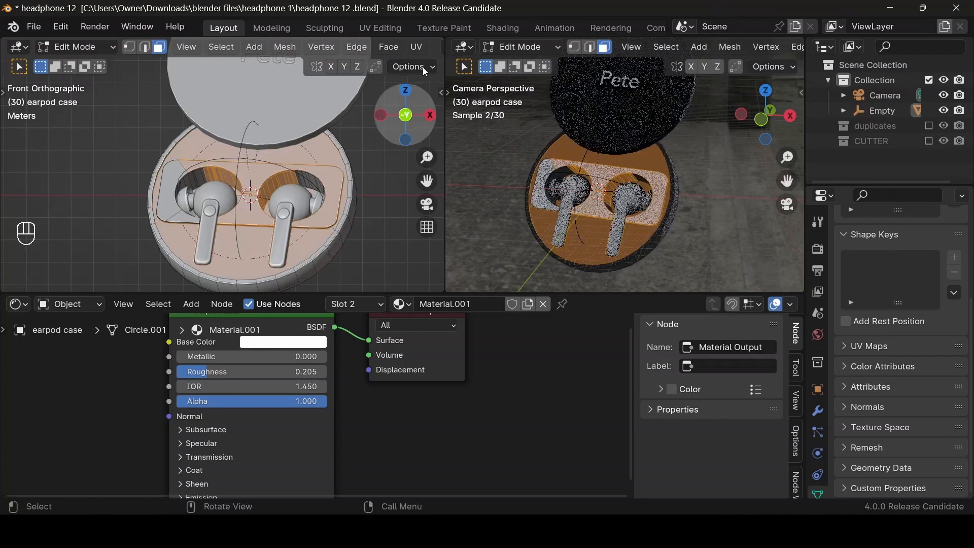
pyautogui.moveTo(407, 114); pyautogui.dragTo(410, 133)
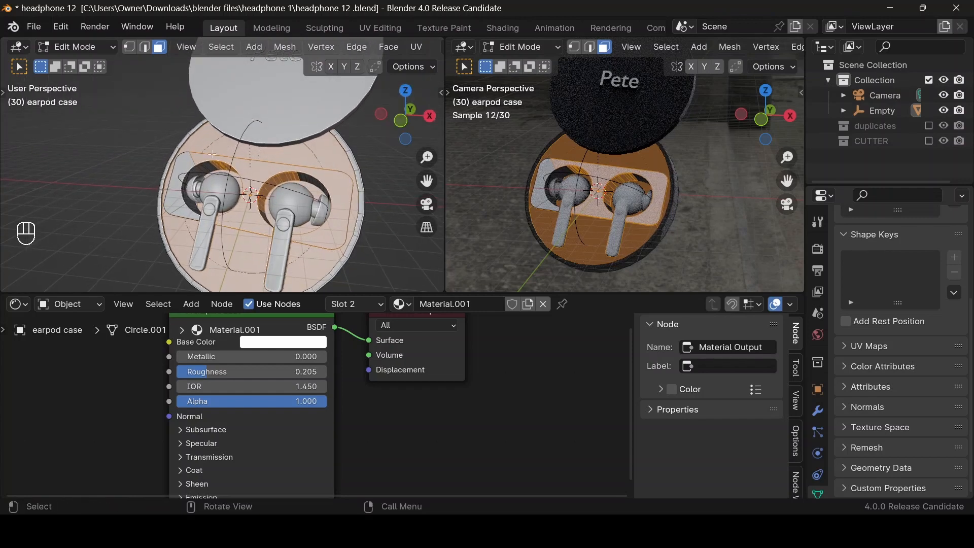
pyautogui.hotkey('alt', 'z')
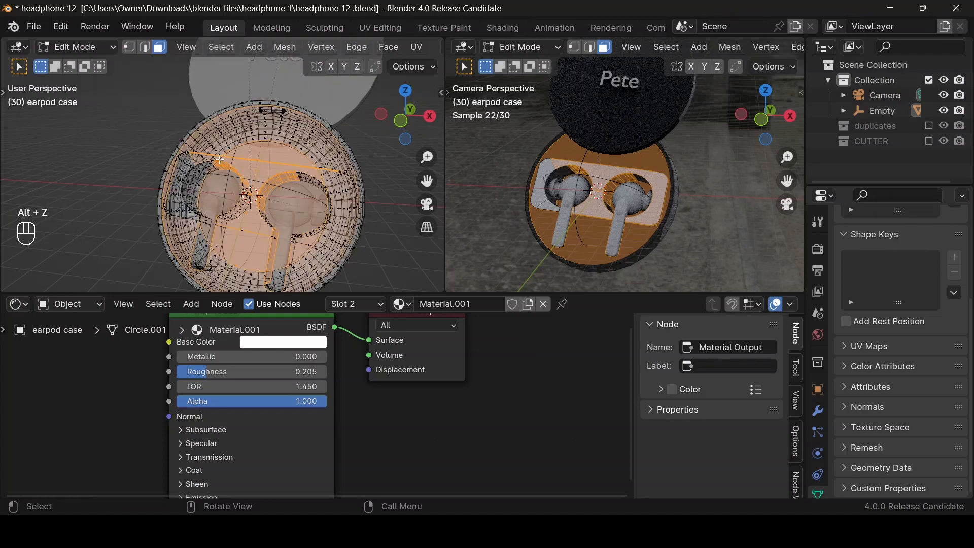
pyautogui.hotkey('alt', 'z')
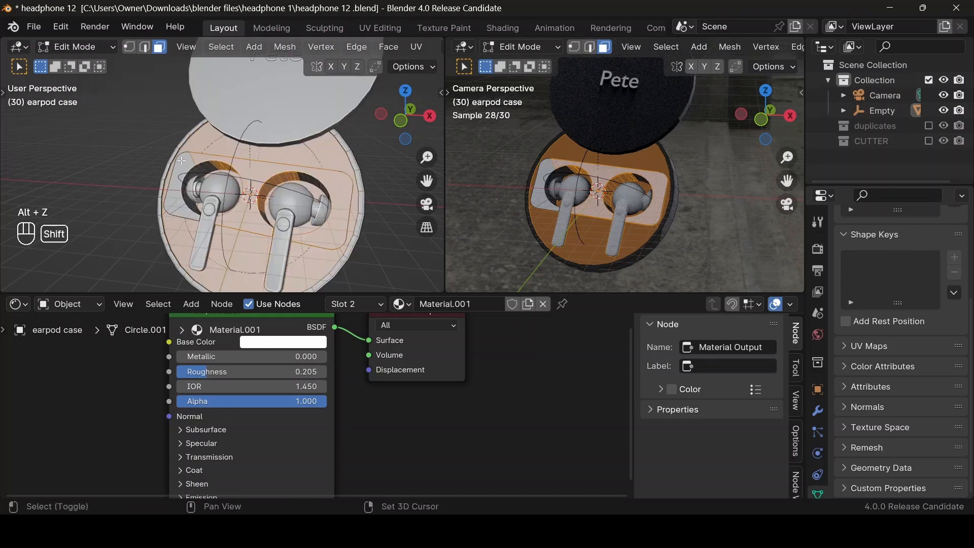
pyautogui.keyDown('shift'); pyautogui.moveTo(181, 161); pyautogui.dragTo(216, 221); pyautogui.keyUp('shift')
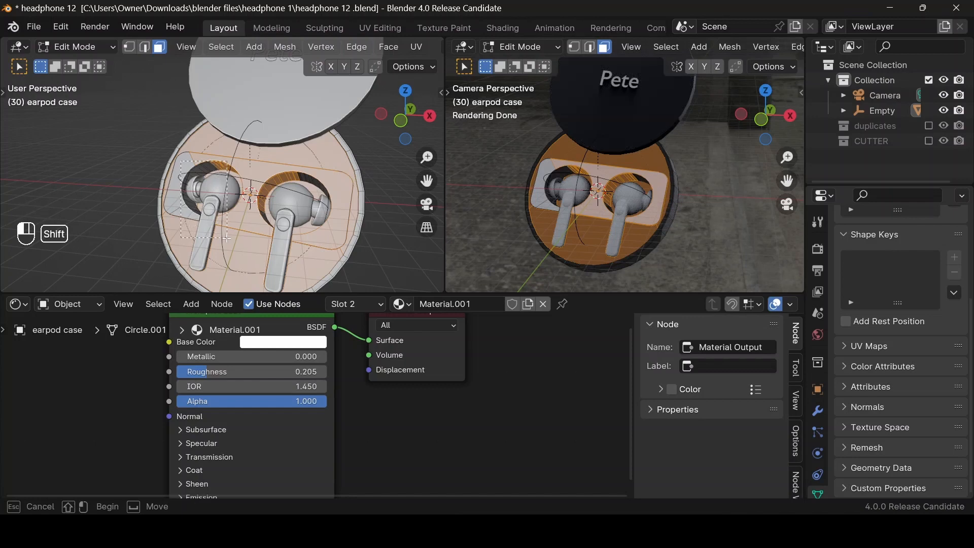
pyautogui.keyDown('shift'); pyautogui.moveTo(284, 150); pyautogui.dragTo(340, 232); pyautogui.keyUp('shift')
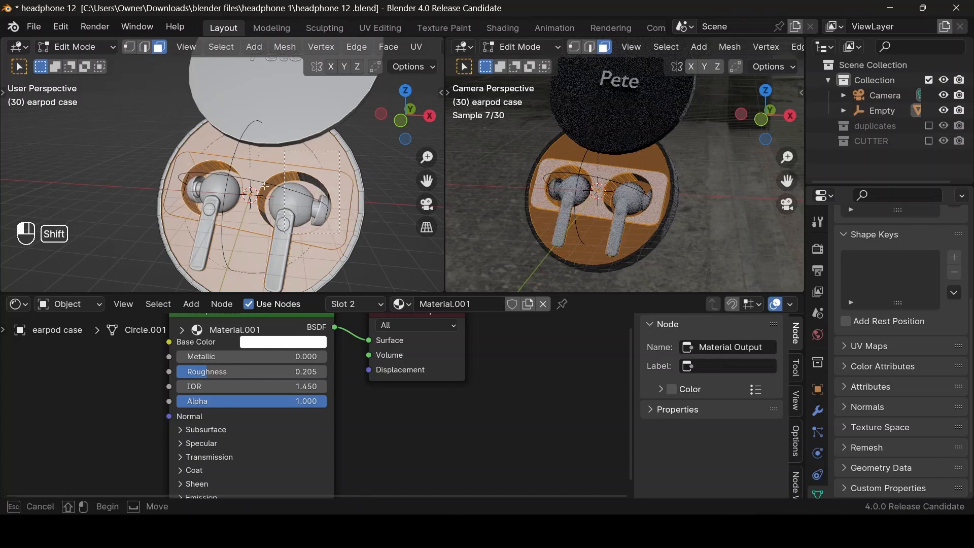
pyautogui.keyDown('shift'); pyautogui.moveTo(264, 185); pyautogui.dragTo(288, 254); pyautogui.keyUp('shift')
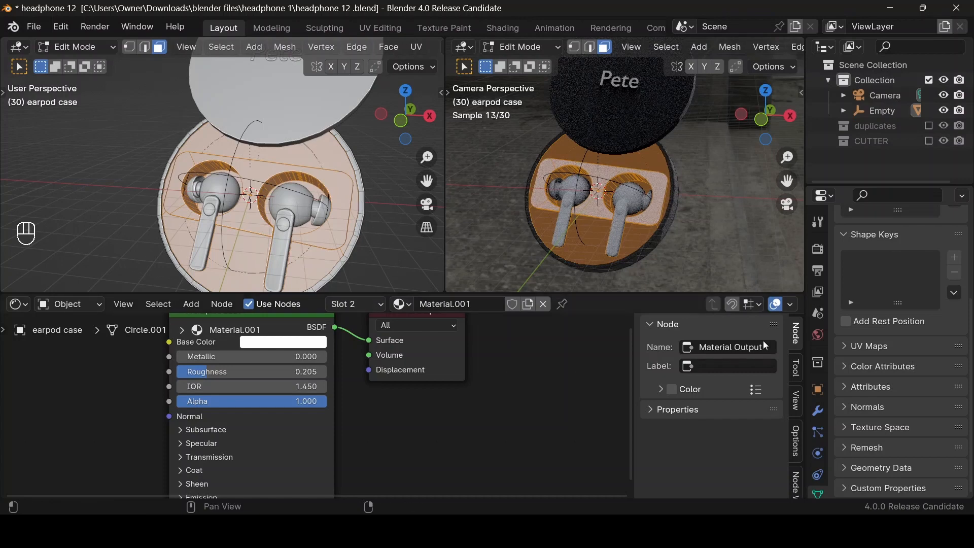
# Step: Assign Material.001 to the selected inner faces and return to Object Mode
pyautogui.scroll(-2, 819, 431)
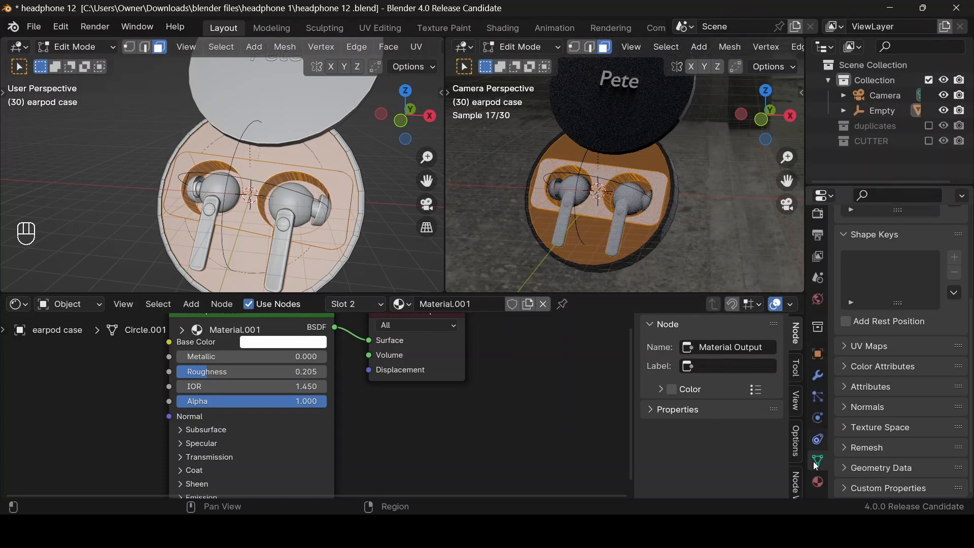
pyautogui.click(817, 480)
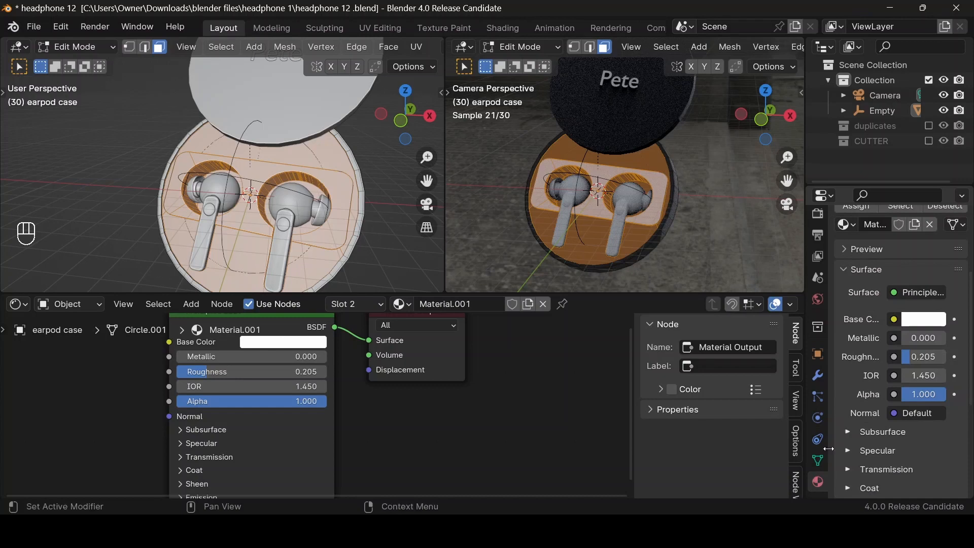
pyautogui.click(864, 209)
pyautogui.press('Tab')
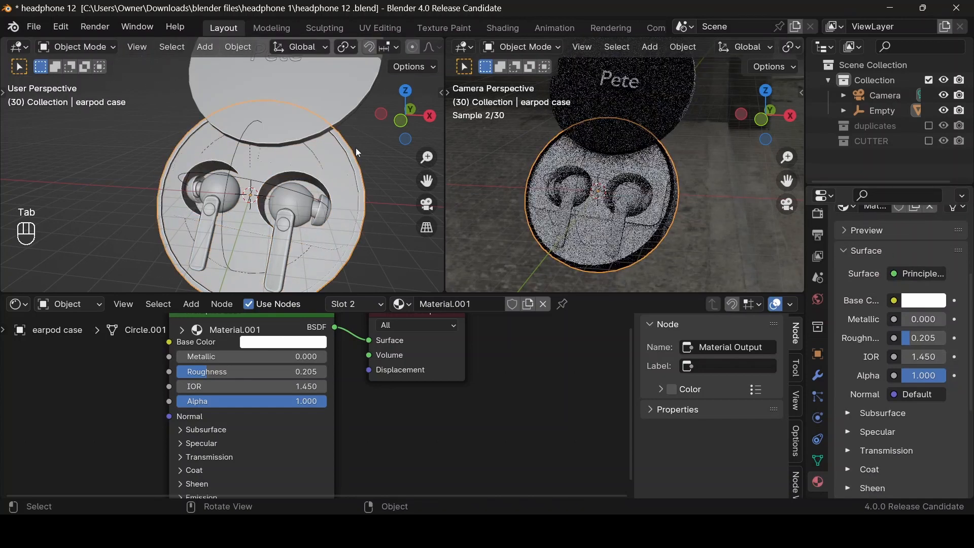
# Step: Hide the earpods and inspect the empty recesses up close in the rendered viewport
pyautogui.click(287, 227)
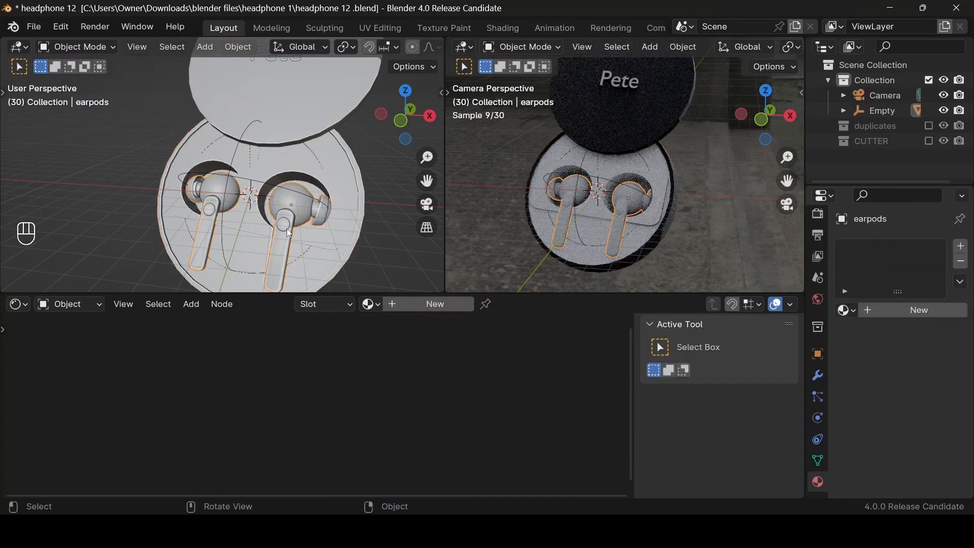
pyautogui.press('h')
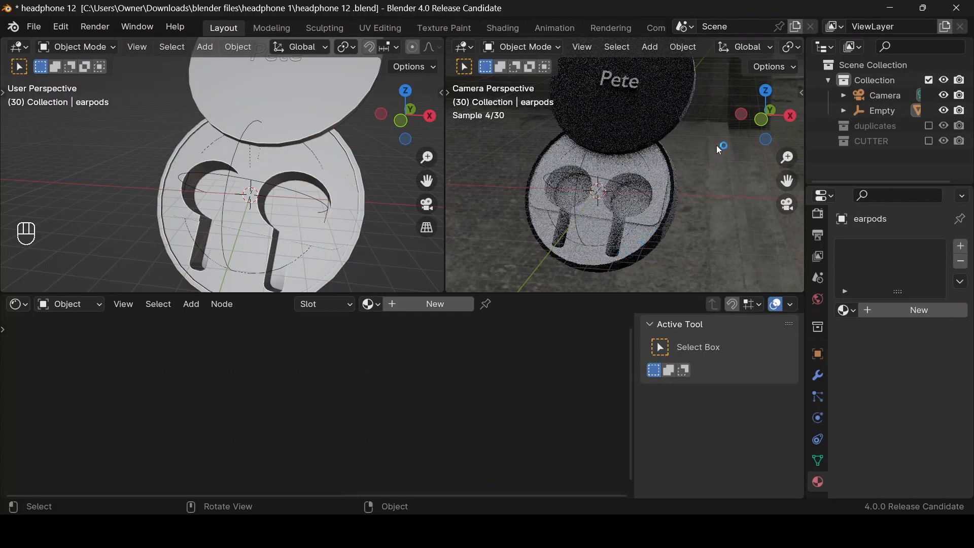
pyautogui.moveTo(751, 127); pyautogui.dragTo(761, 124)
pyautogui.scroll(5, 666, 247)
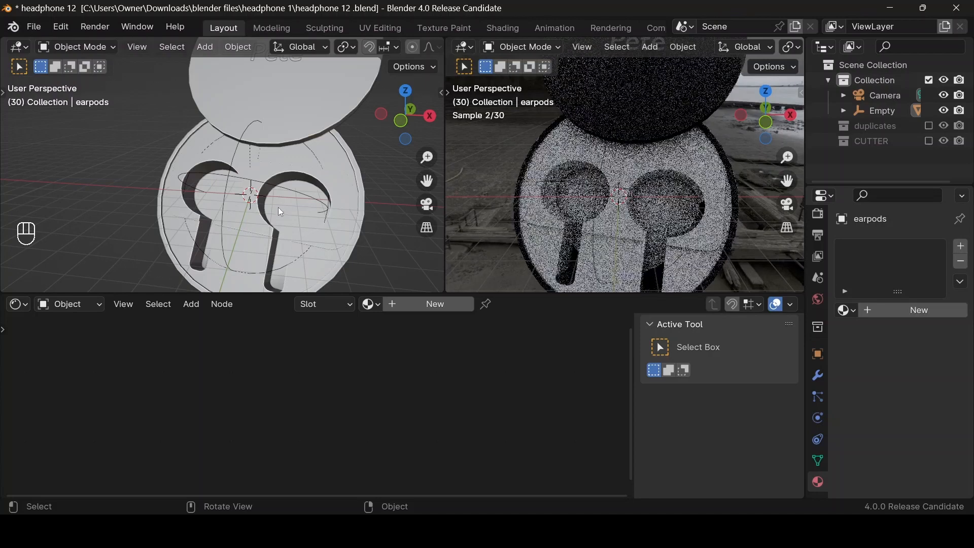
# Step: In Edit Mode on the earpod case, add the missed wall and stem-end faces of the left earbud recess to the face selection
pyautogui.press('Tab')
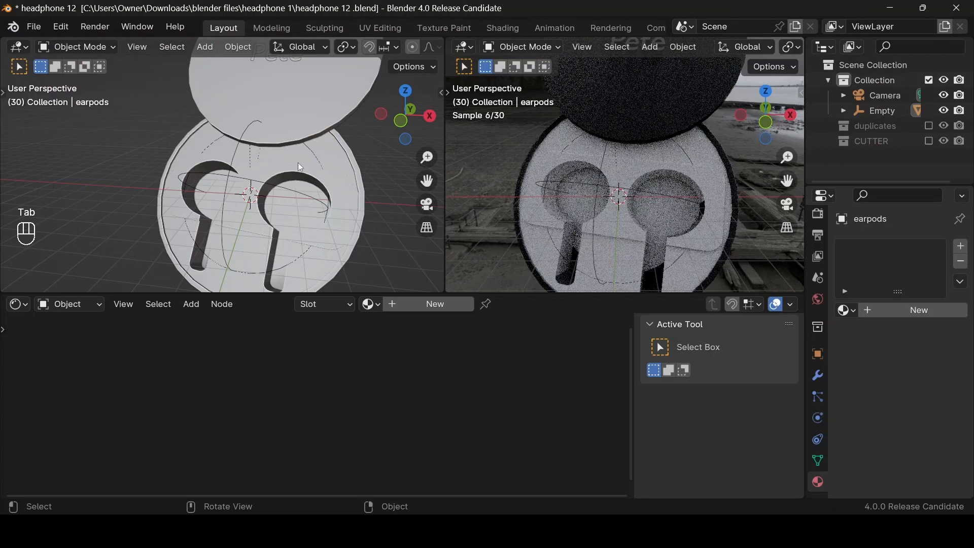
pyautogui.click(298, 166)
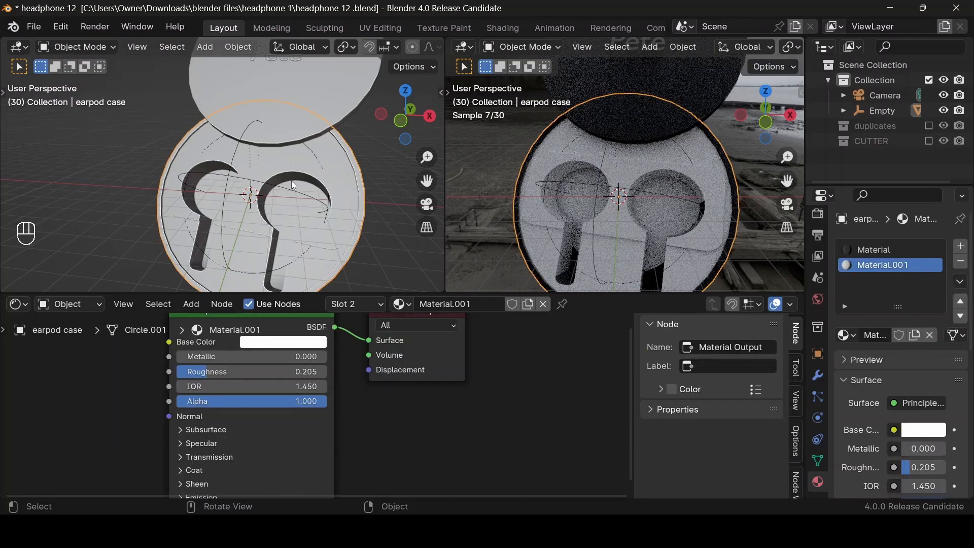
pyautogui.press('Tab')
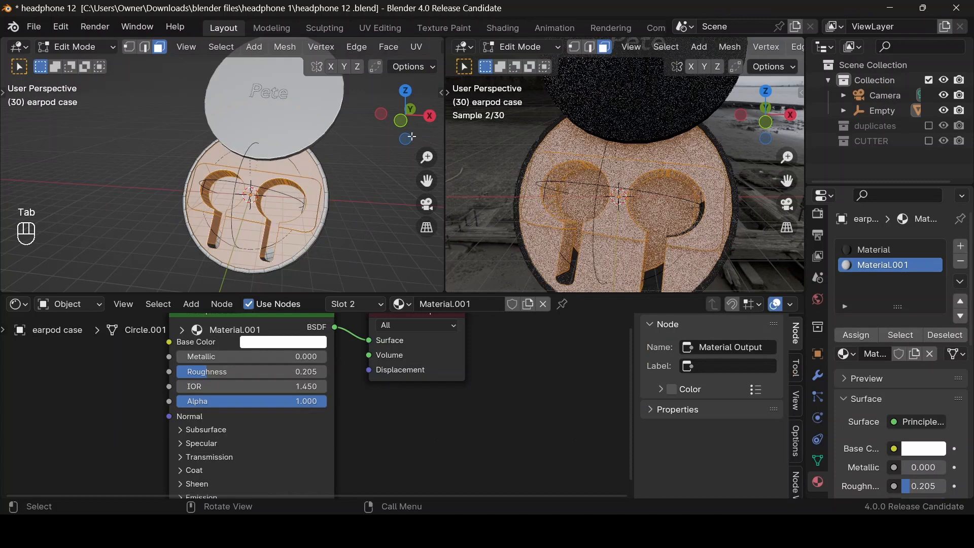
pyautogui.moveTo(409, 131); pyautogui.dragTo(283, 237)
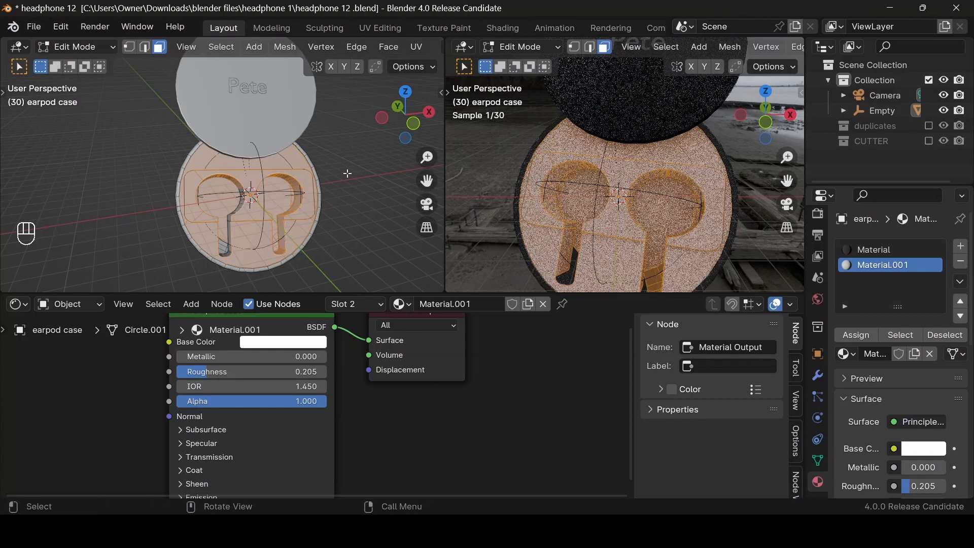
pyautogui.moveTo(405, 116); pyautogui.dragTo(444, 123)
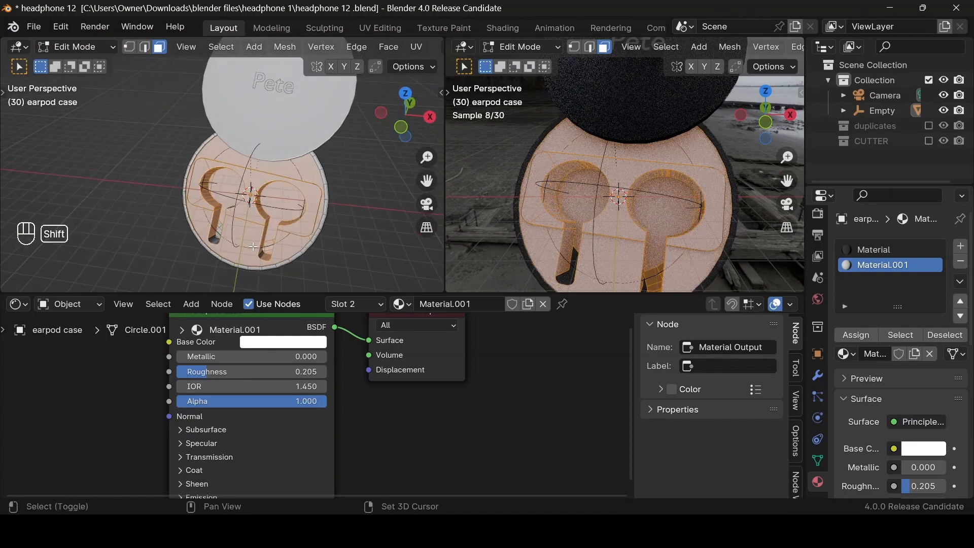
pyautogui.keyDown('shift'); pyautogui.moveTo(253, 247); pyautogui.dragTo(270, 261); pyautogui.keyUp('shift')
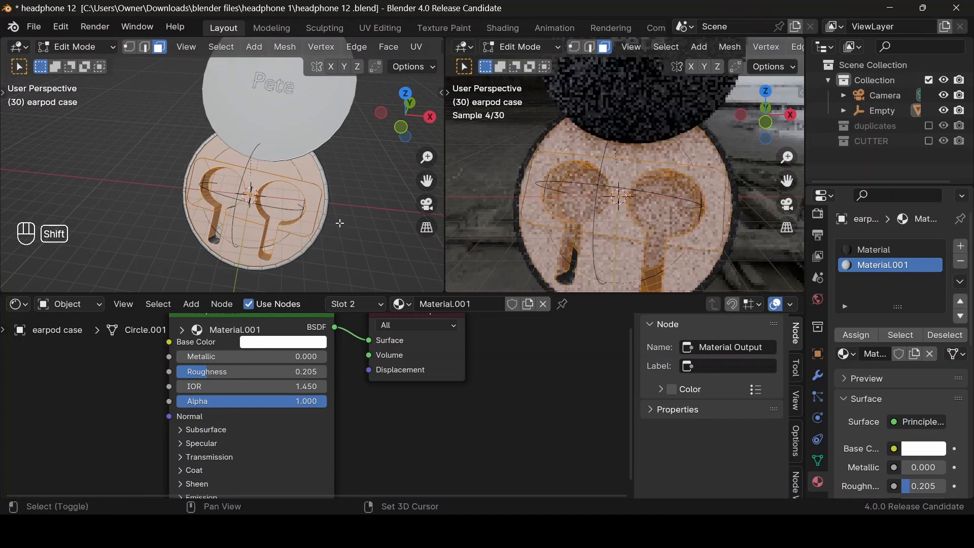
pyautogui.moveTo(406, 131); pyautogui.dragTo(412, 133)
pyautogui.scroll(3, 259, 223)
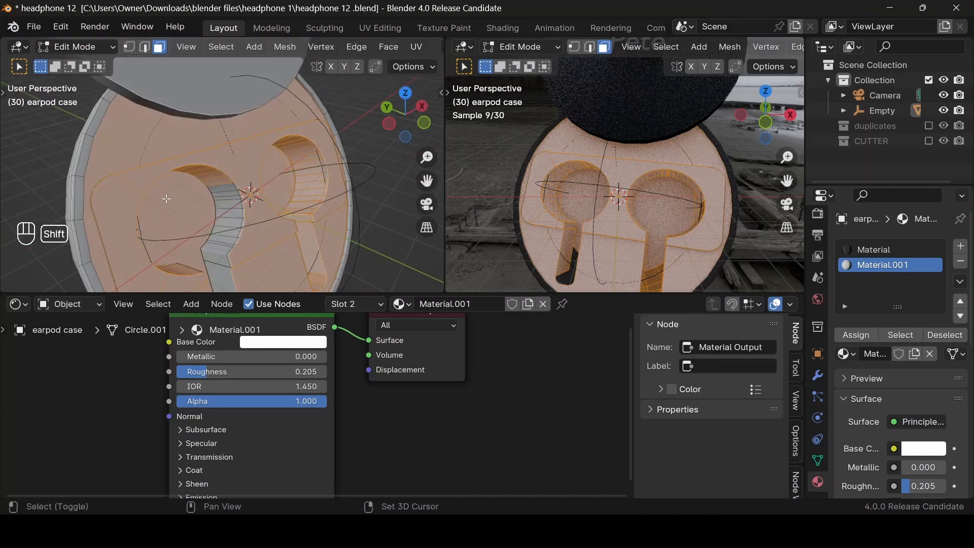
pyautogui.keyDown('shift'); pyautogui.moveTo(185, 176); pyautogui.dragTo(247, 271); pyautogui.keyUp('shift')
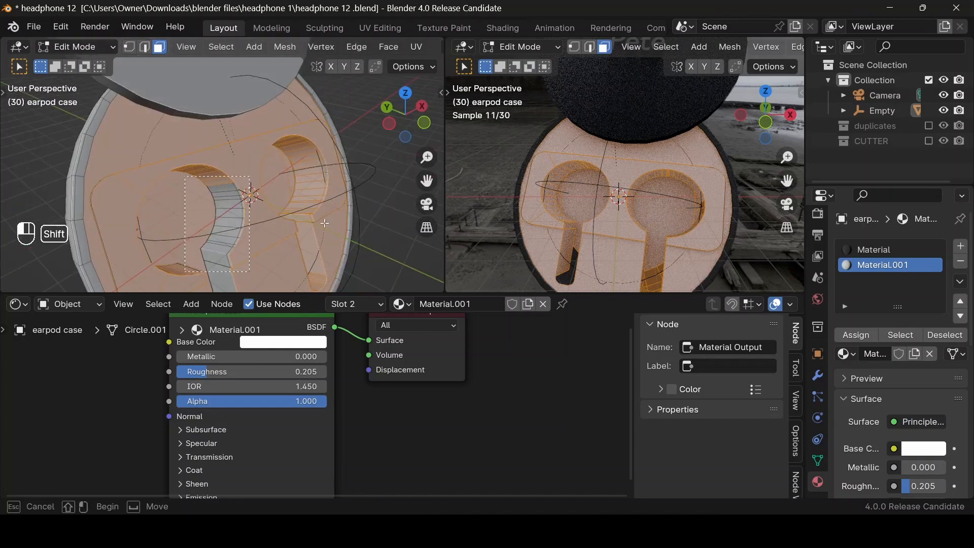
pyautogui.moveTo(406, 121)
pyautogui.mouseDown()
pyautogui.moveTo(421, 127)
pyautogui.moveTo(397, 127)
pyautogui.mouseUp()
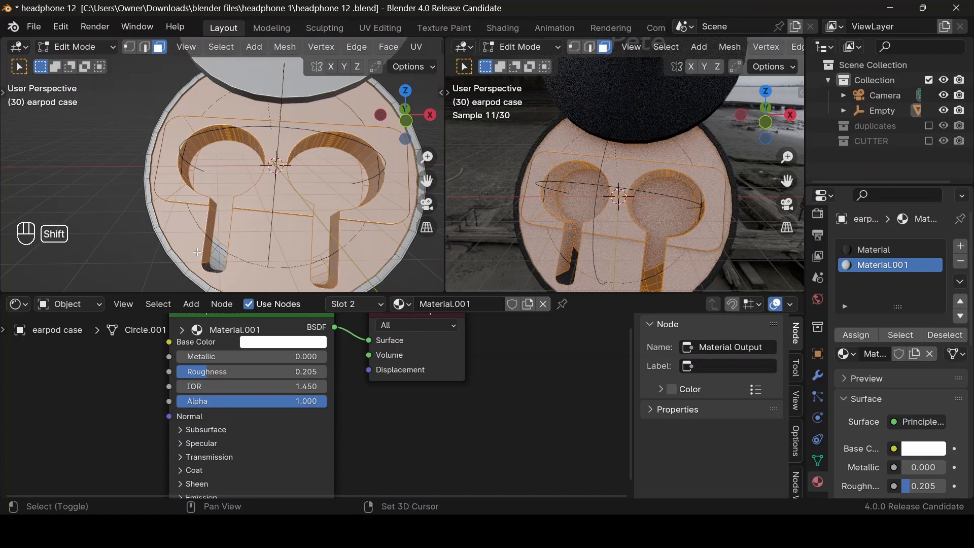
pyautogui.keyDown('shift'); pyautogui.moveTo(198, 252); pyautogui.dragTo(233, 274); pyautogui.keyUp('shift')
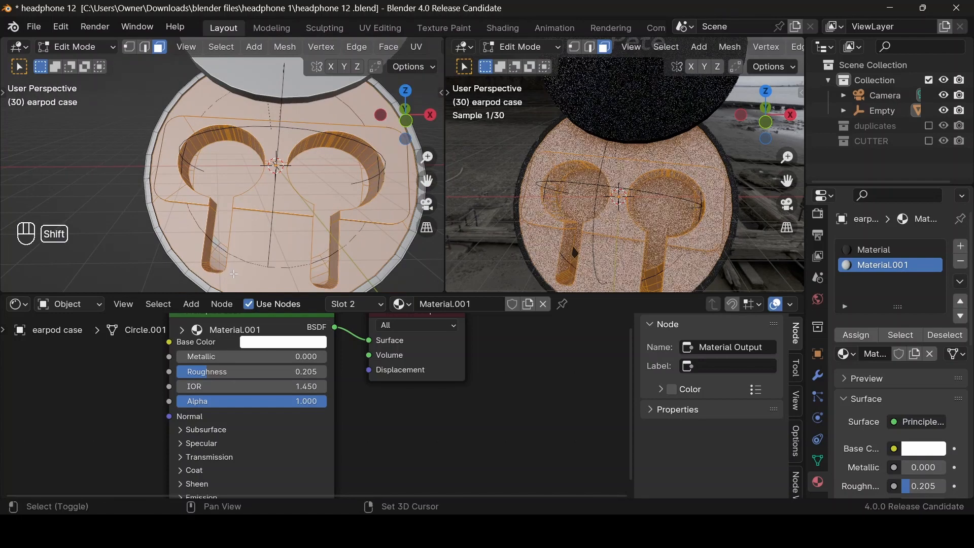
# Step: Add the remaining dark stem-end recess faces to the selection, assign Material.001 to it and return to Object Mode
pyautogui.keyDown('shift'); pyautogui.moveTo(563, 238); pyautogui.dragTo(586, 261); pyautogui.keyUp('shift')
pyautogui.moveTo(587, 261); pyautogui.dragTo(571, 258, button='middle')
pyautogui.moveTo(740, 138); pyautogui.dragTo(741, 137)
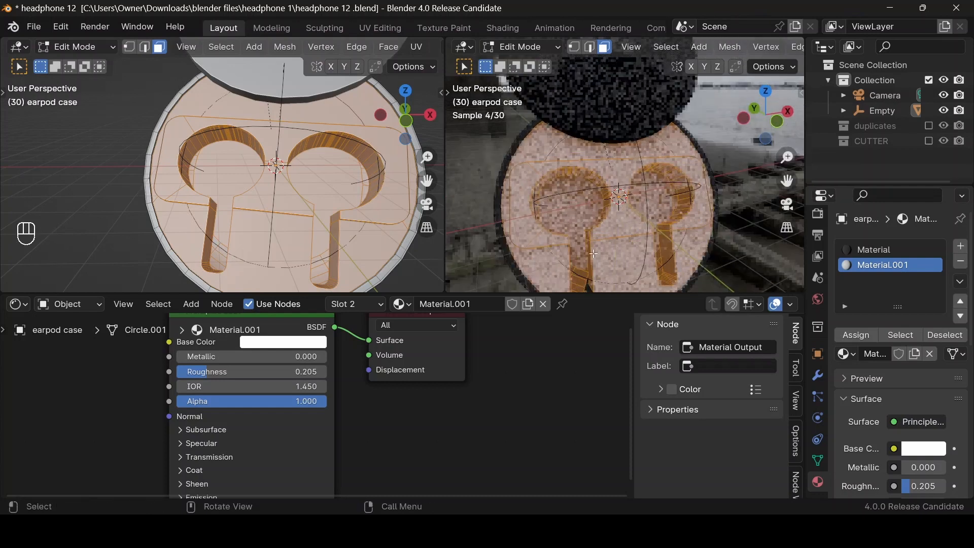
pyautogui.scroll(-1, 589, 261)
pyautogui.keyDown('shift'); pyautogui.moveTo(592, 259); pyautogui.dragTo(601, 270); pyautogui.keyUp('shift')
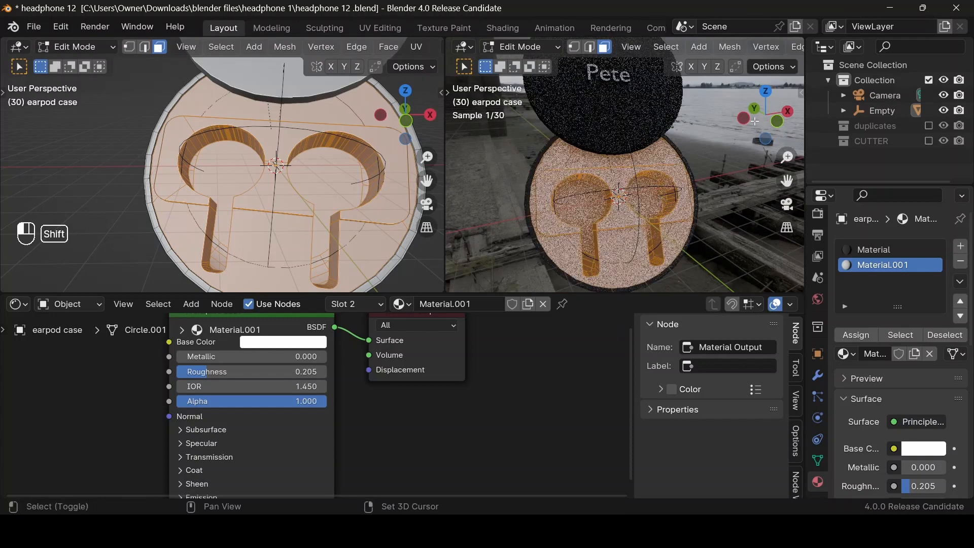
pyautogui.moveTo(755, 122); pyautogui.dragTo(725, 122)
pyautogui.hotkey('ctrl', 'z')
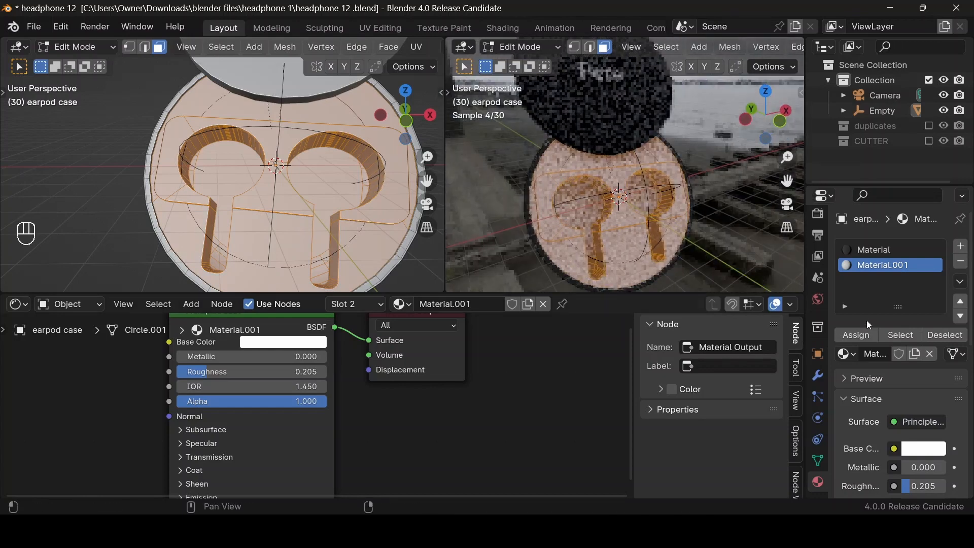
pyautogui.click(871, 336)
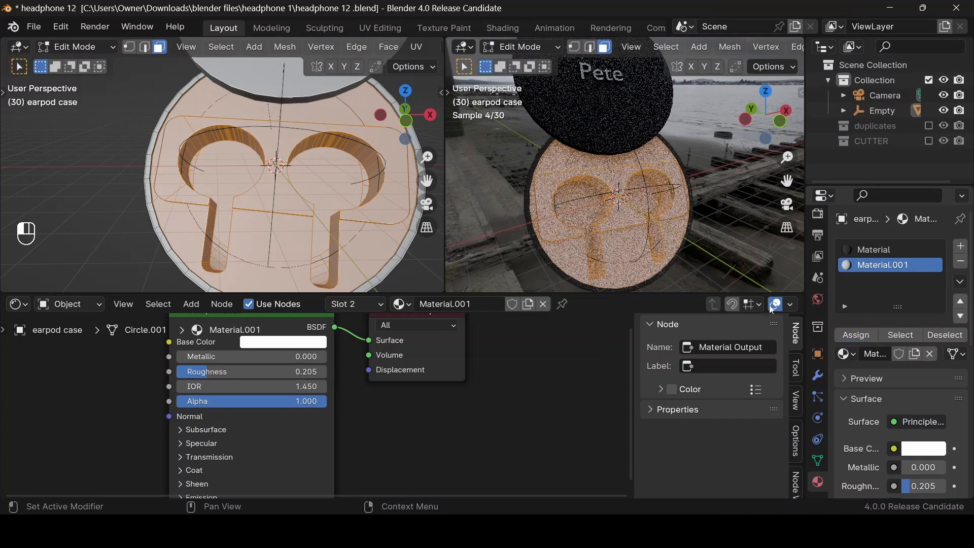
pyautogui.press('Tab')
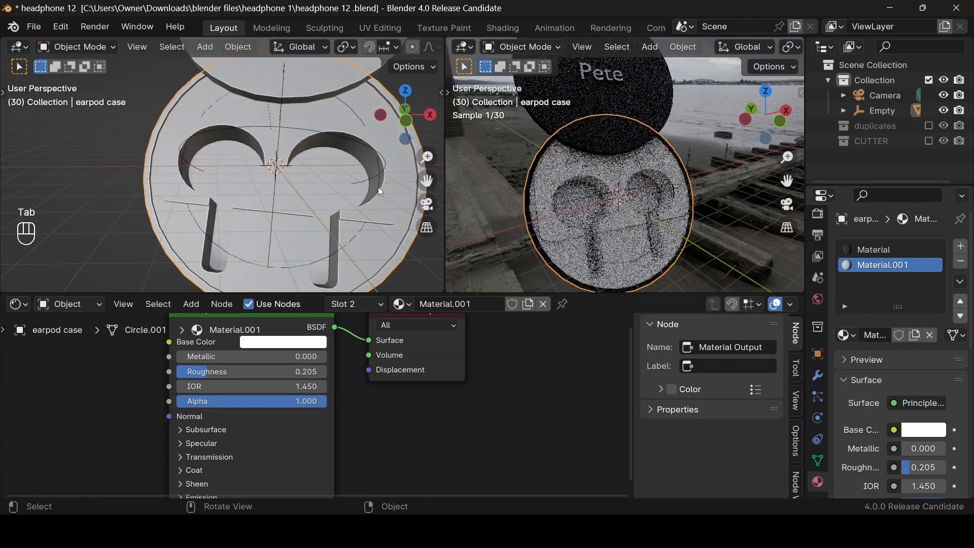
# Step: Unhide the earpods and compare the rendered camera view with the product reference image
pyautogui.press('alt')
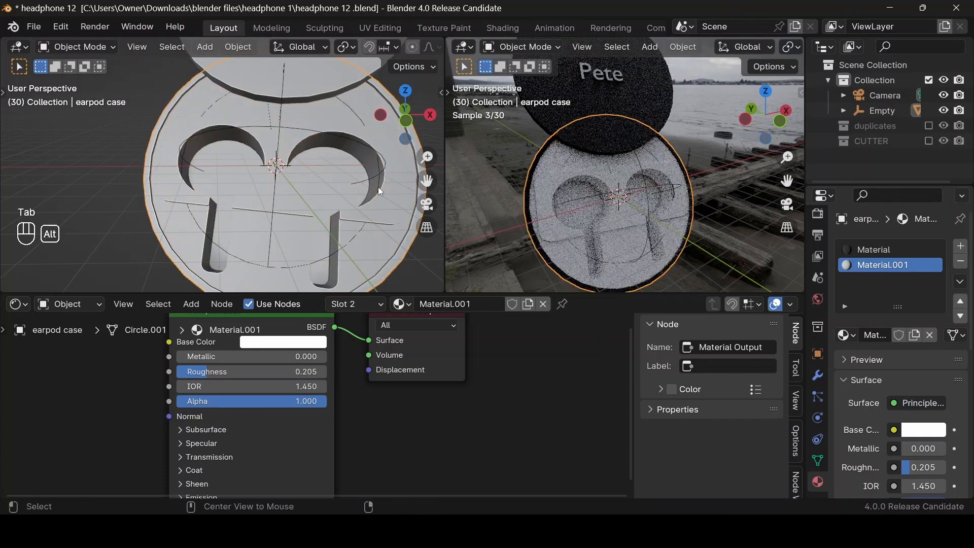
pyautogui.hotkey('alt', 'h')
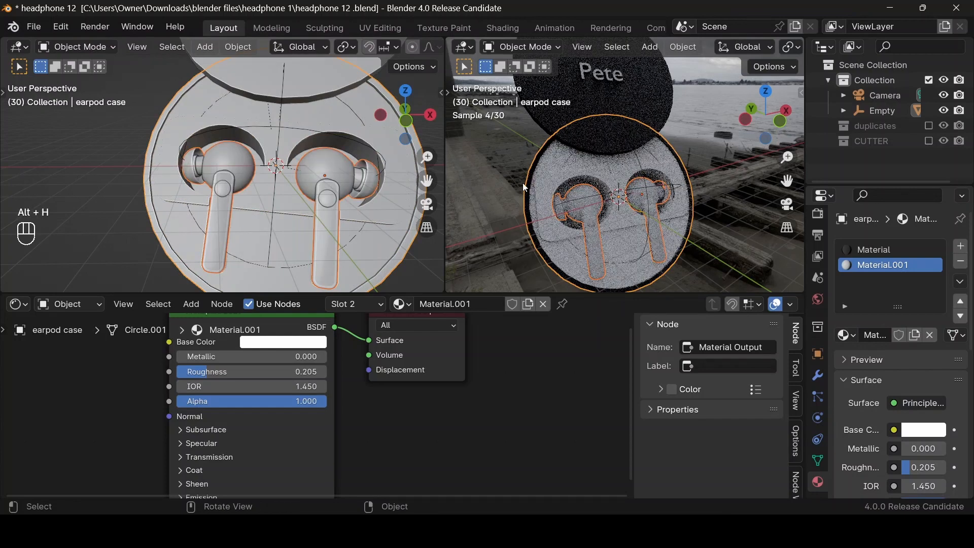
pyautogui.click(786, 206)
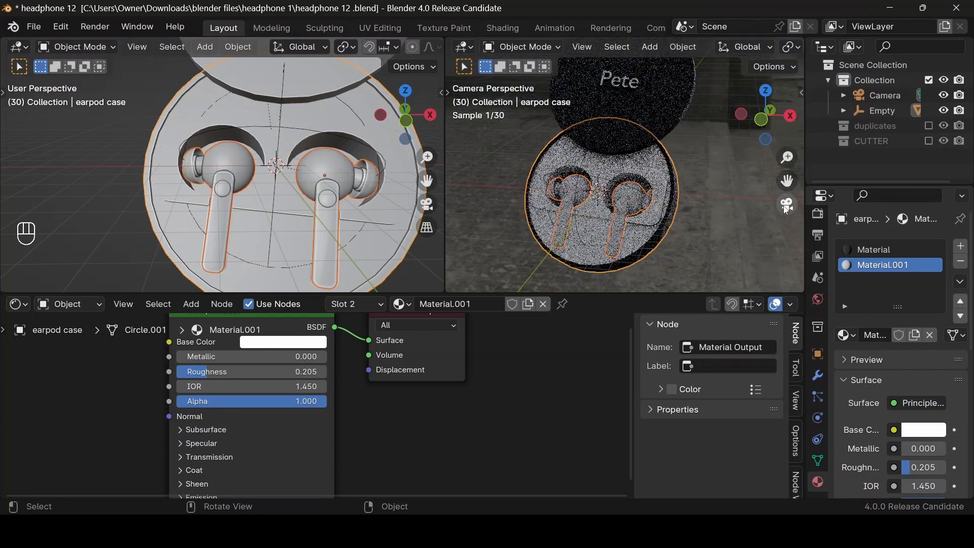
pyautogui.press('shift')
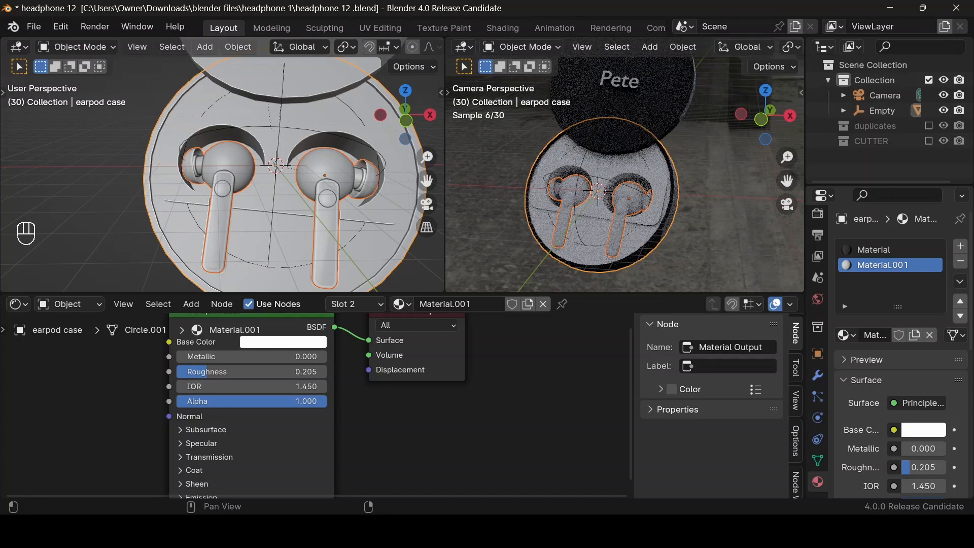
pyautogui.hotkey('alt', 'Tab')
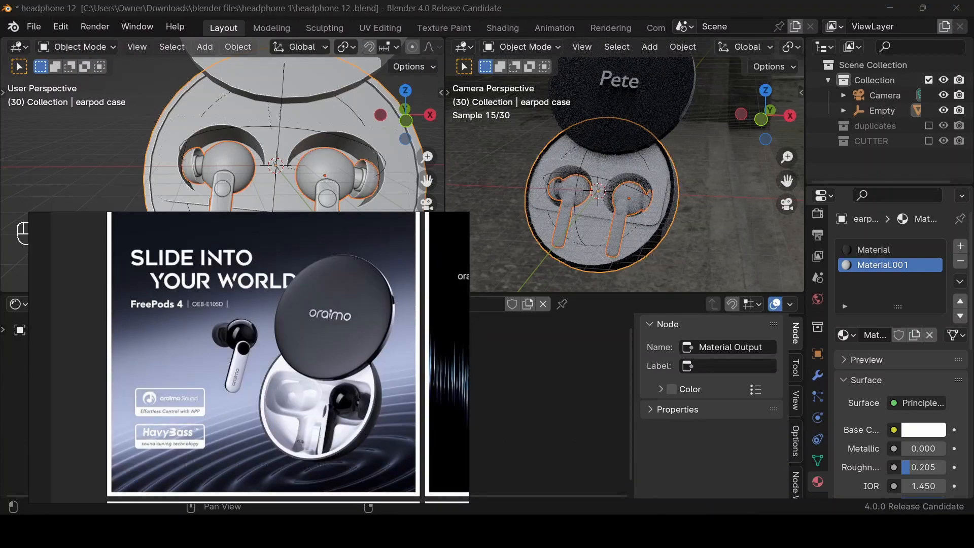
pyautogui.hotkey('alt', 'Tab')
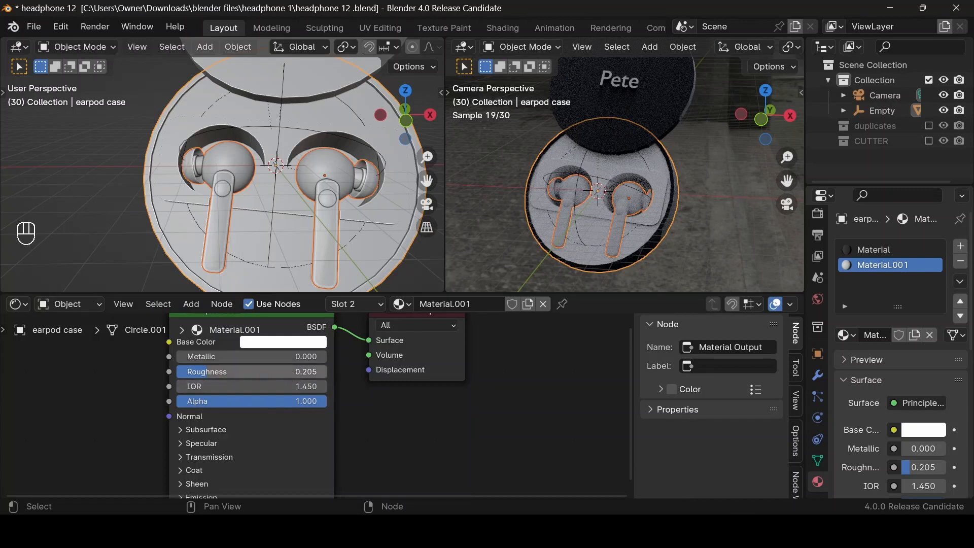
# Step: Switch to the case's first material slot and examine the full node setup of the dark material
pyautogui.click(251, 372)
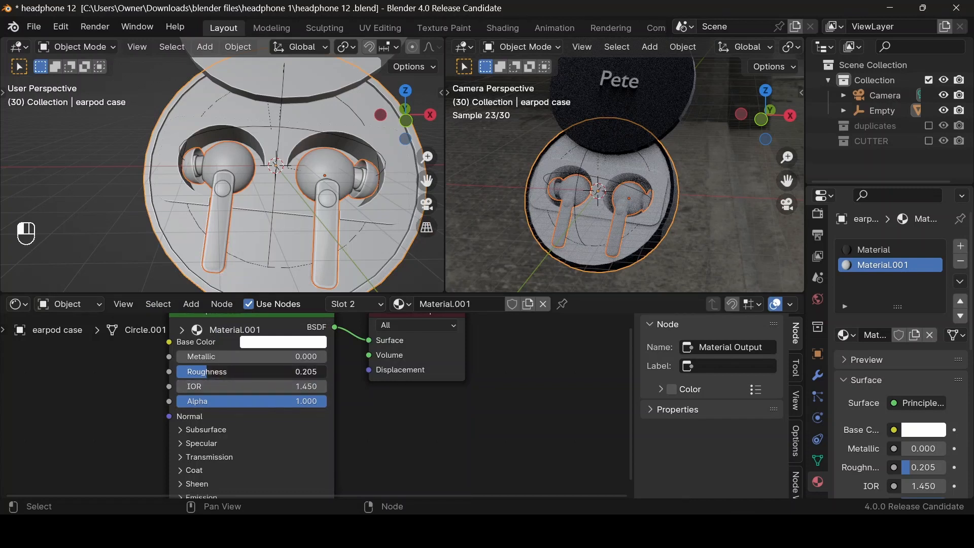
pyautogui.click(208, 372)
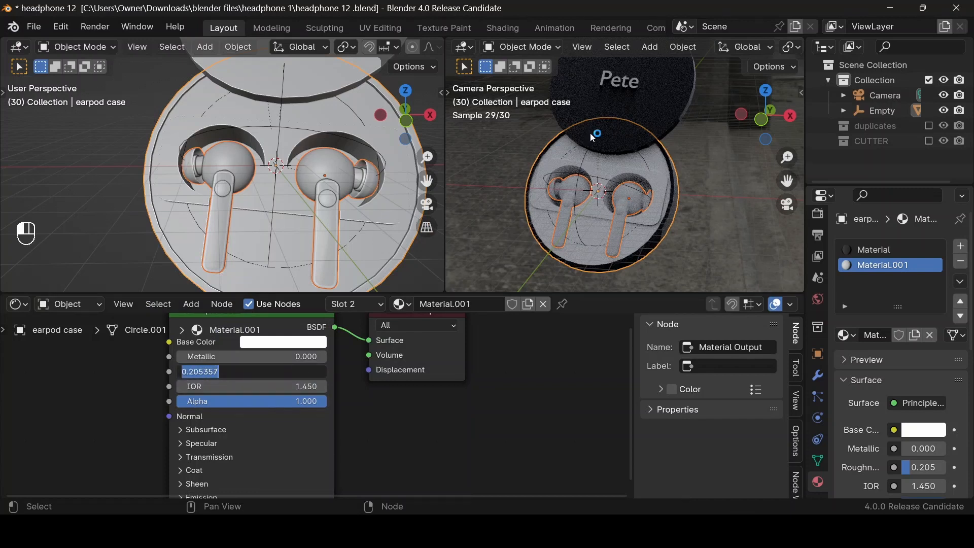
pyautogui.click(357, 303)
pyautogui.click(299, 202)
pyautogui.scroll(-2, 200, 359)
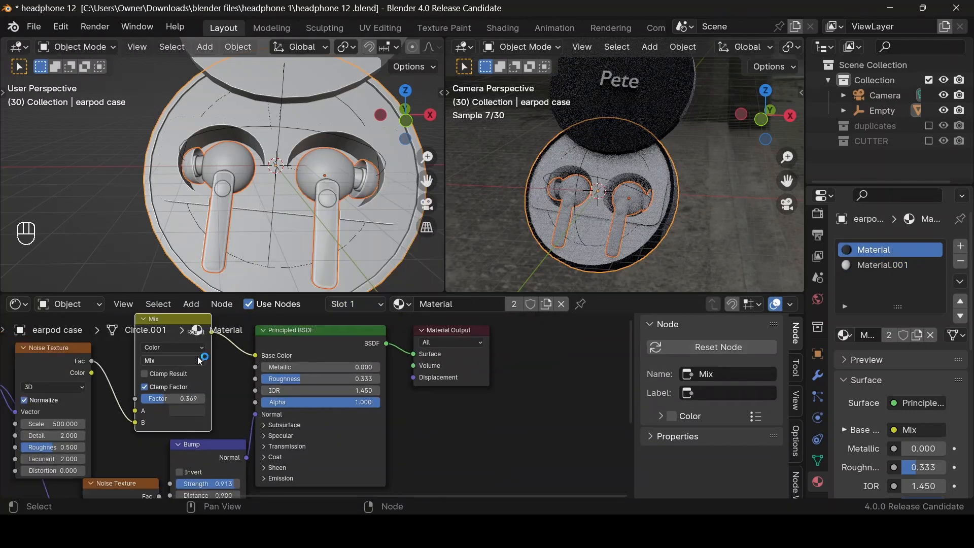
pyautogui.scroll(-3, 201, 359)
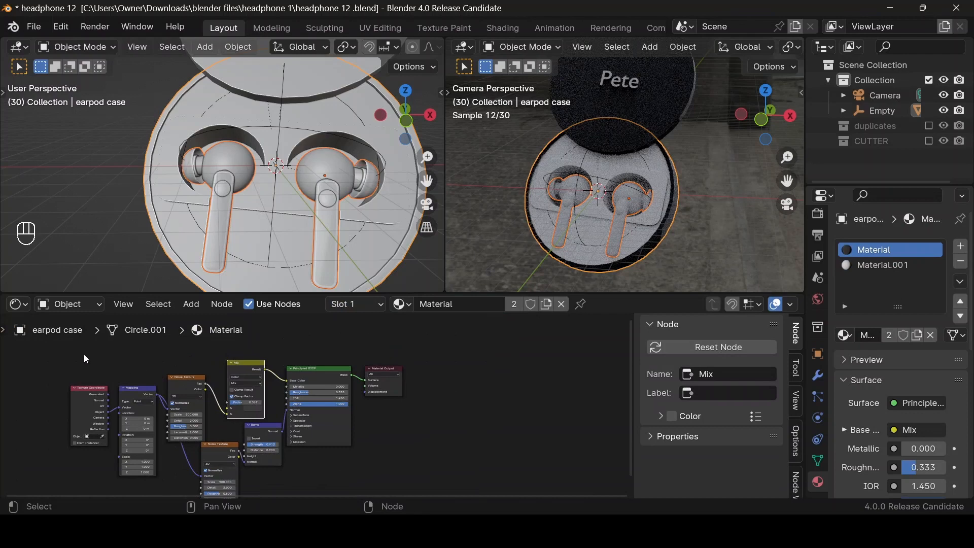
pyautogui.moveTo(84, 354); pyautogui.dragTo(114, 359)
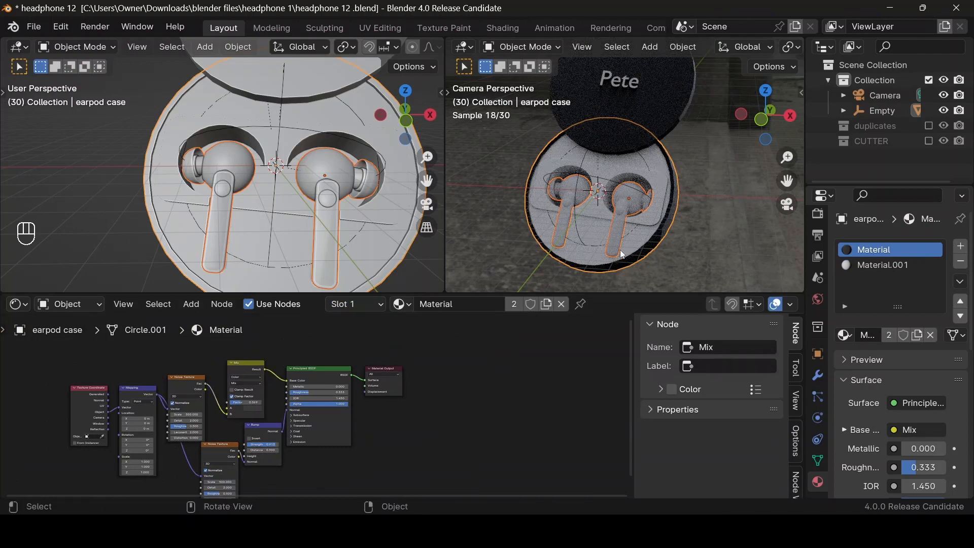
# Step: Select the earpods and give them a first material slot with a new material
pyautogui.click(631, 241)
pyautogui.click(325, 263)
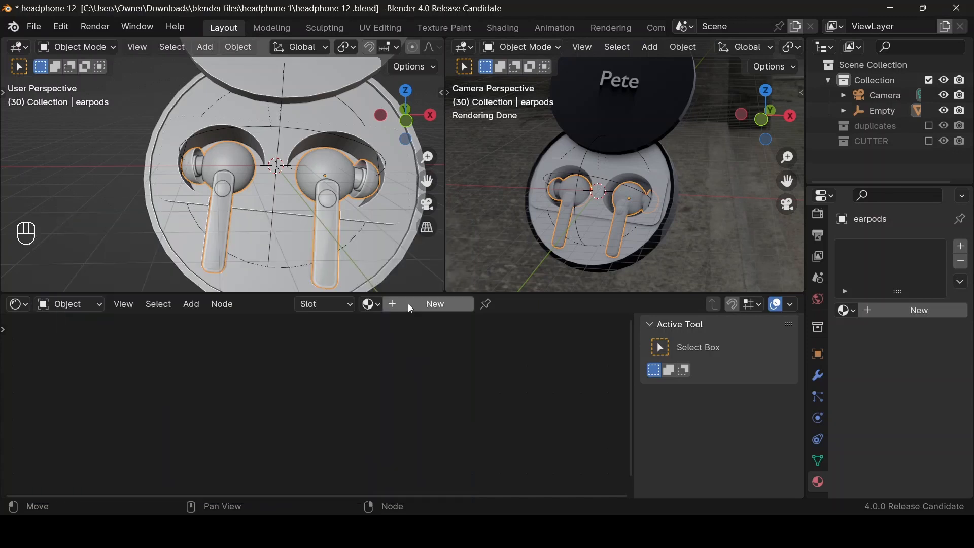
pyautogui.click(349, 304)
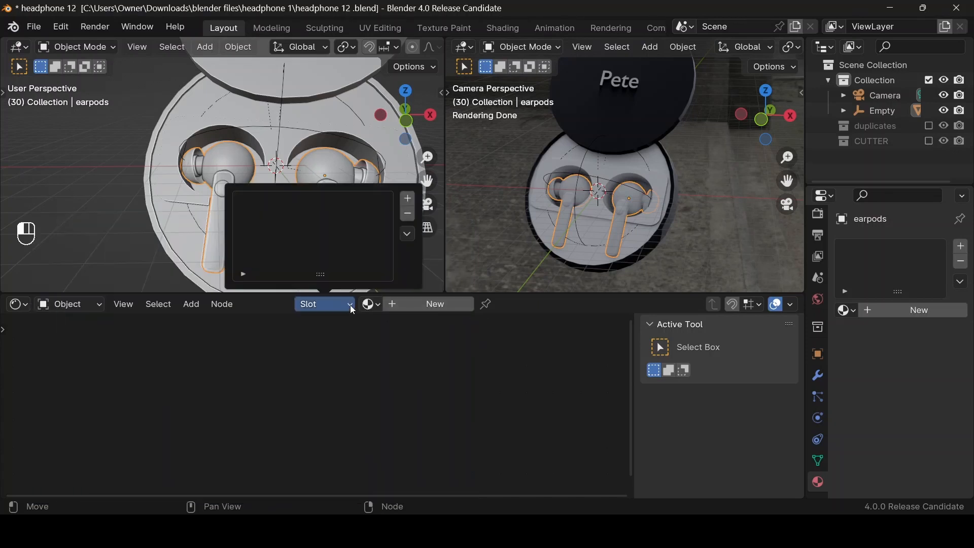
pyautogui.click(407, 199)
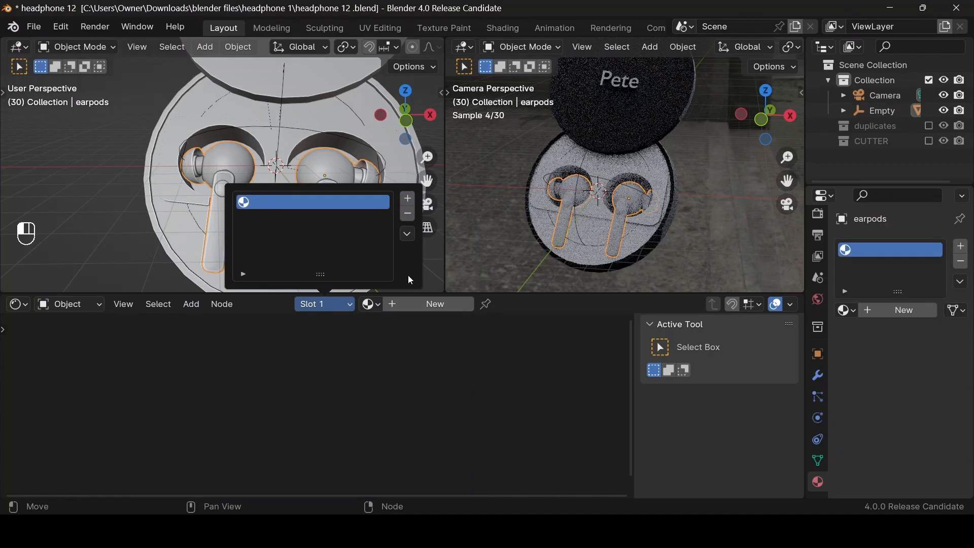
pyautogui.click(412, 305)
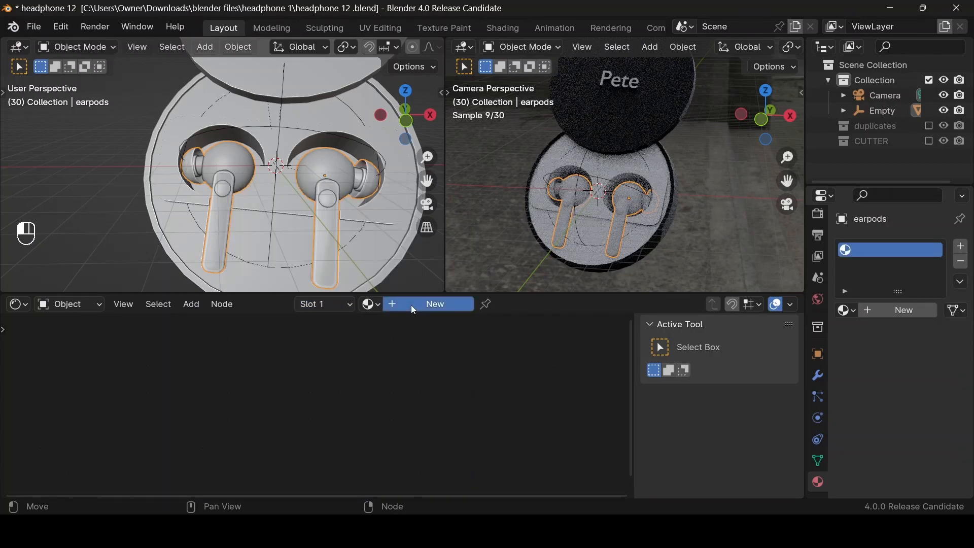
# Step: Add second and third material slots to the earpods, each with its own new material
pyautogui.click(374, 300)
pyautogui.click(368, 301)
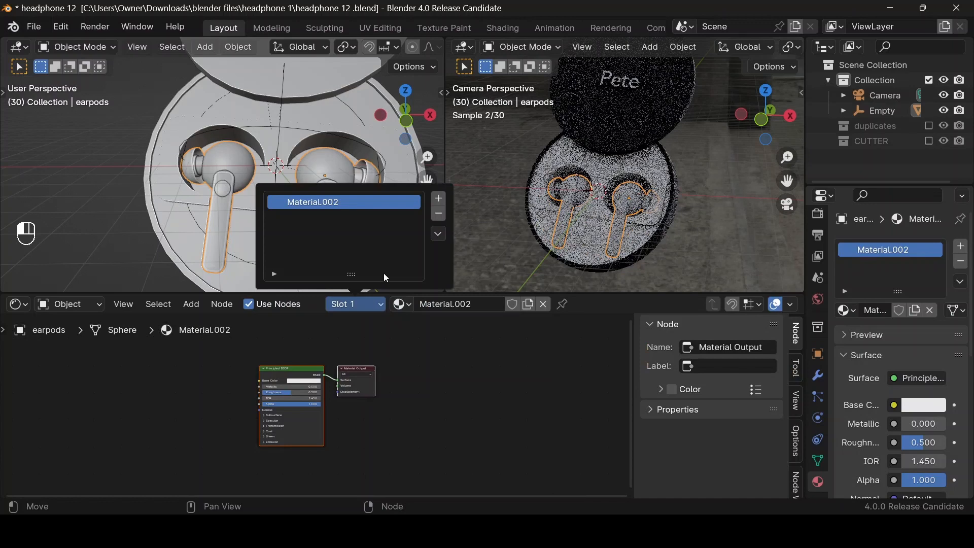
pyautogui.click(439, 198)
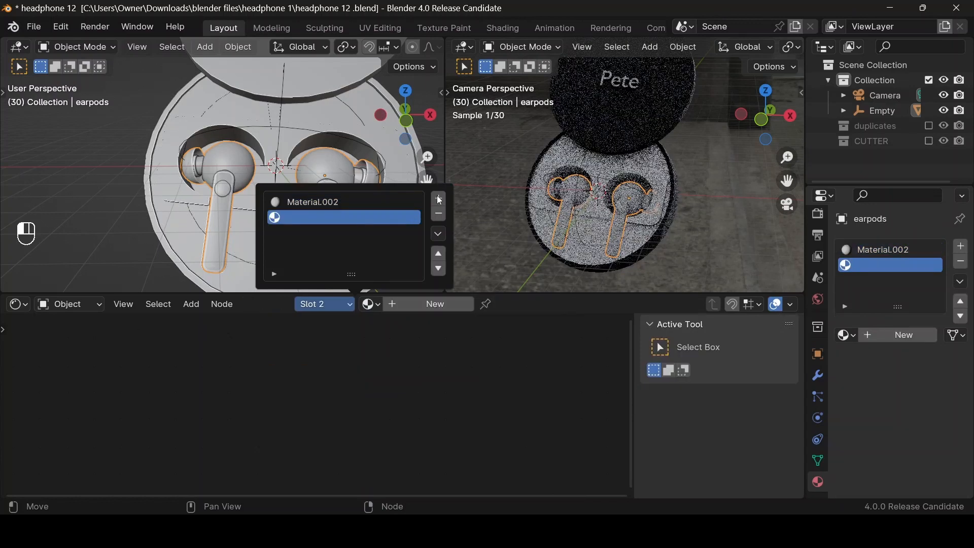
pyautogui.click(412, 307)
pyautogui.click(381, 304)
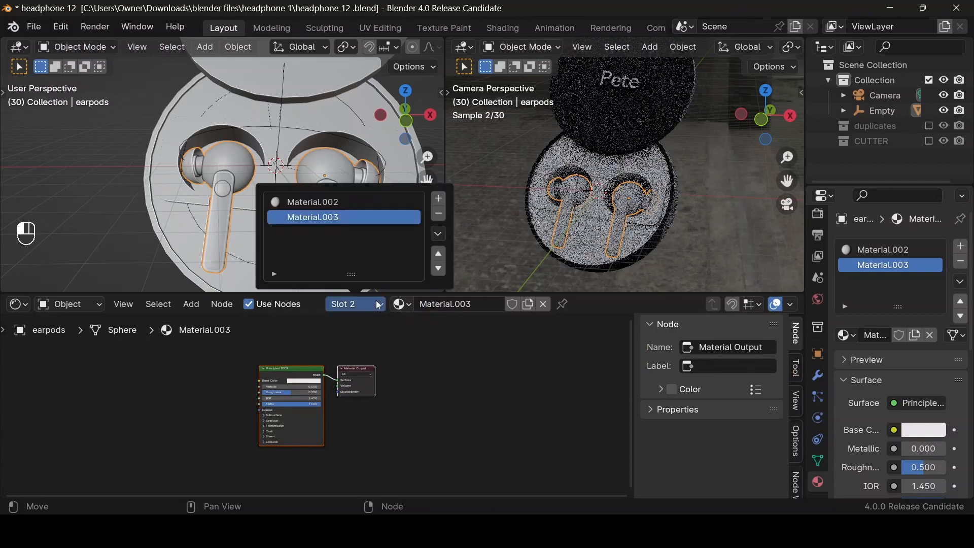
pyautogui.click(442, 203)
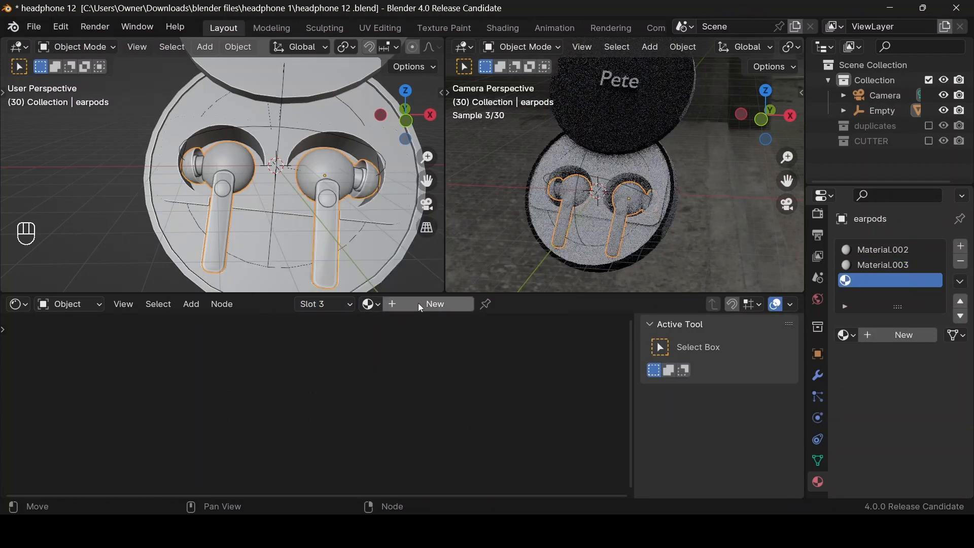
pyautogui.click(419, 304)
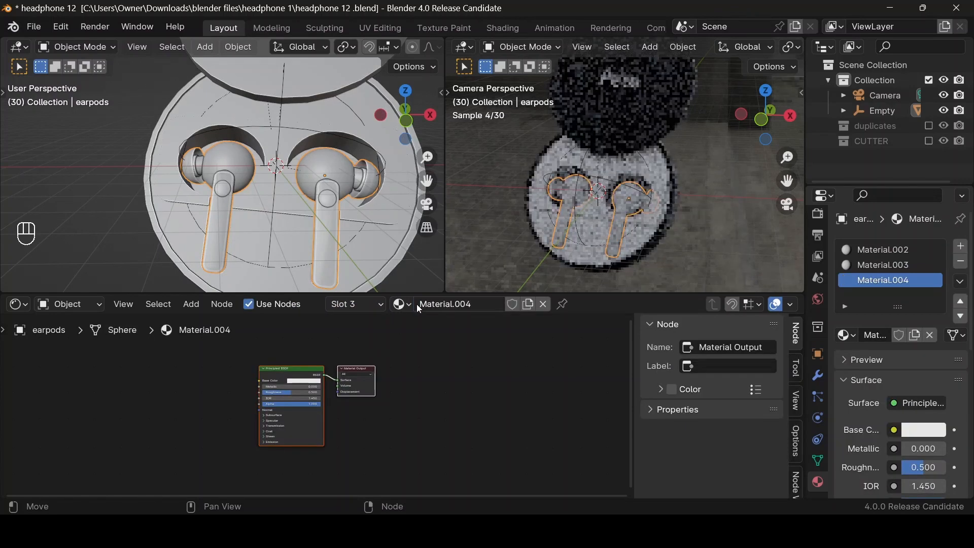
# Step: Switch to the earpods' first material slot, darken Material.002's base color to near black and set its roughness to 0.155
pyautogui.click(357, 304)
pyautogui.click(356, 201)
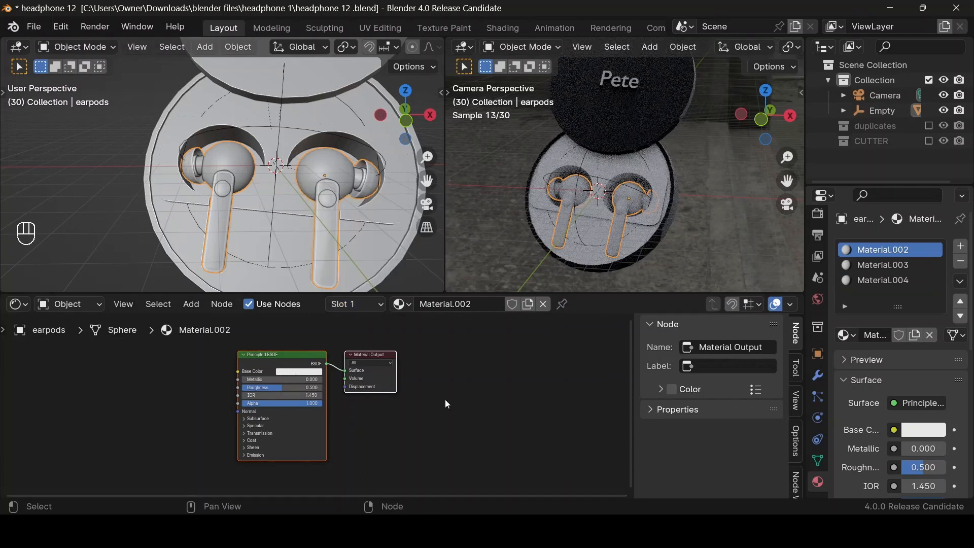
pyautogui.scroll(2, 343, 363)
pyautogui.click(288, 350)
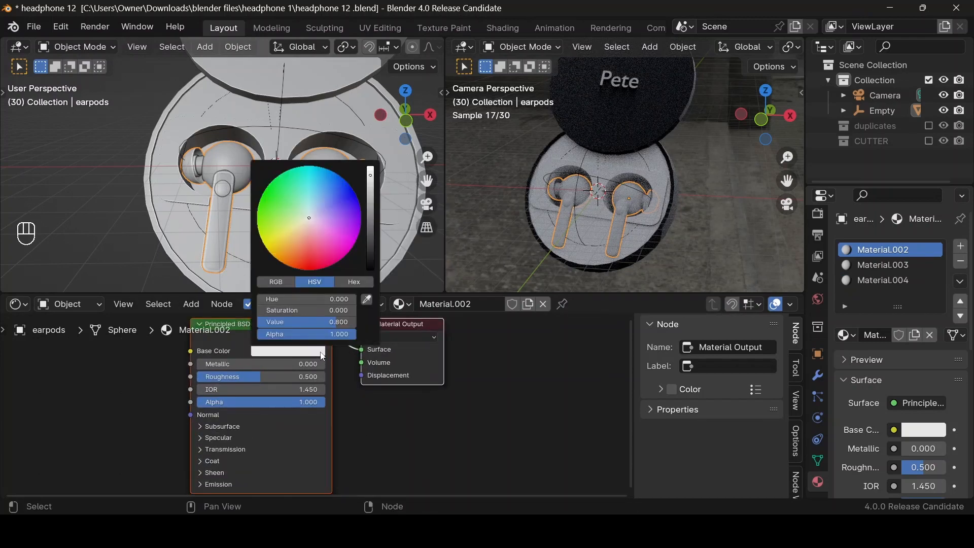
pyautogui.click(370, 260)
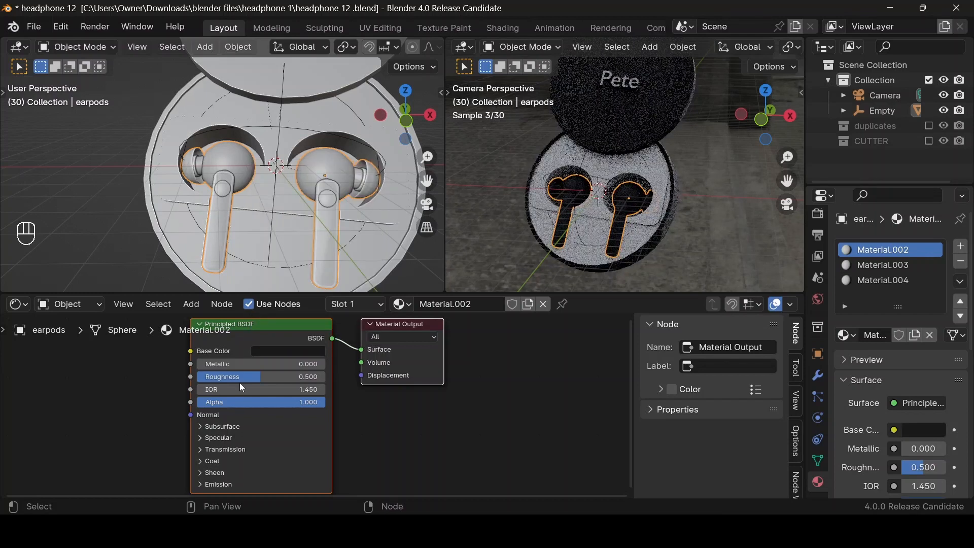
pyautogui.moveTo(257, 375); pyautogui.dragTo(217, 376)
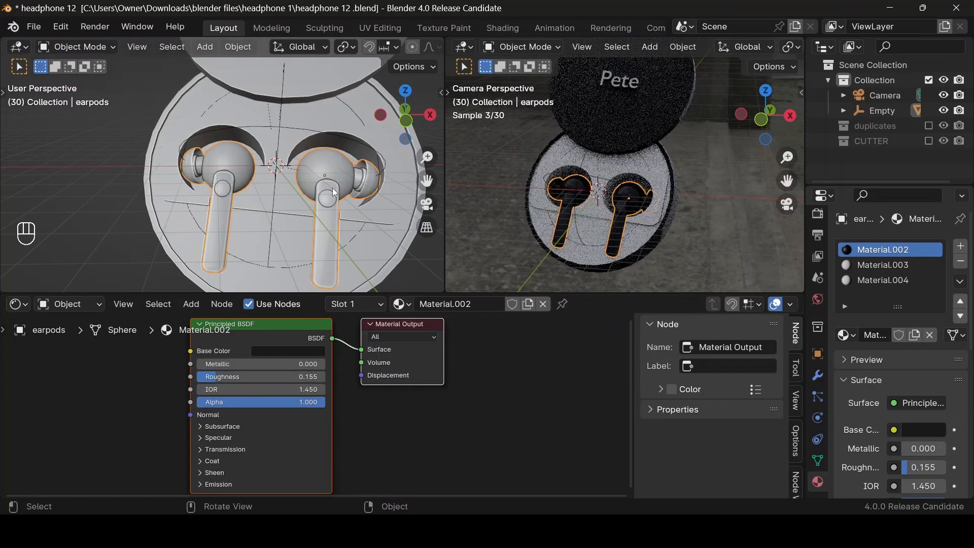
# Step: Assign the dark Material.002 to the linked sphere meshes of both earpods
pyautogui.press('Tab')
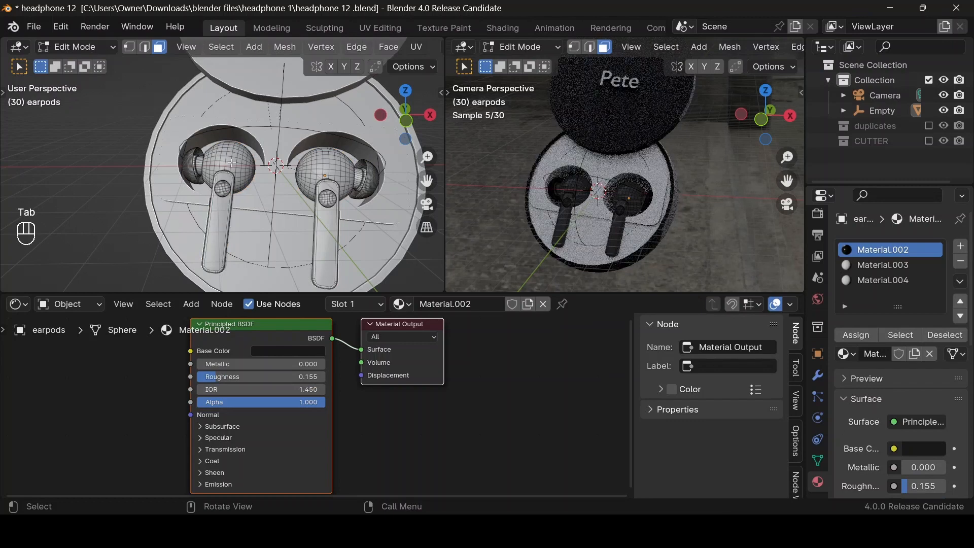
pyautogui.press('l')
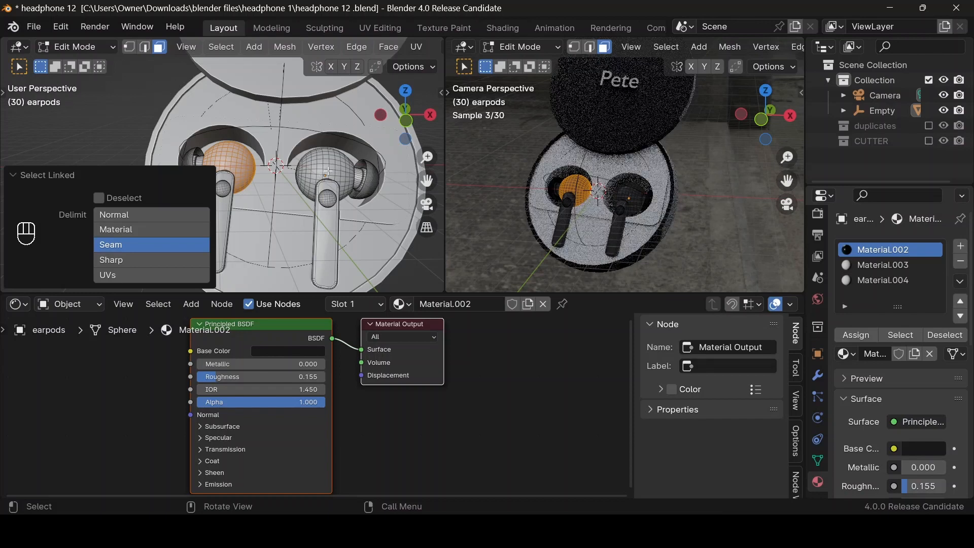
pyautogui.press('l')
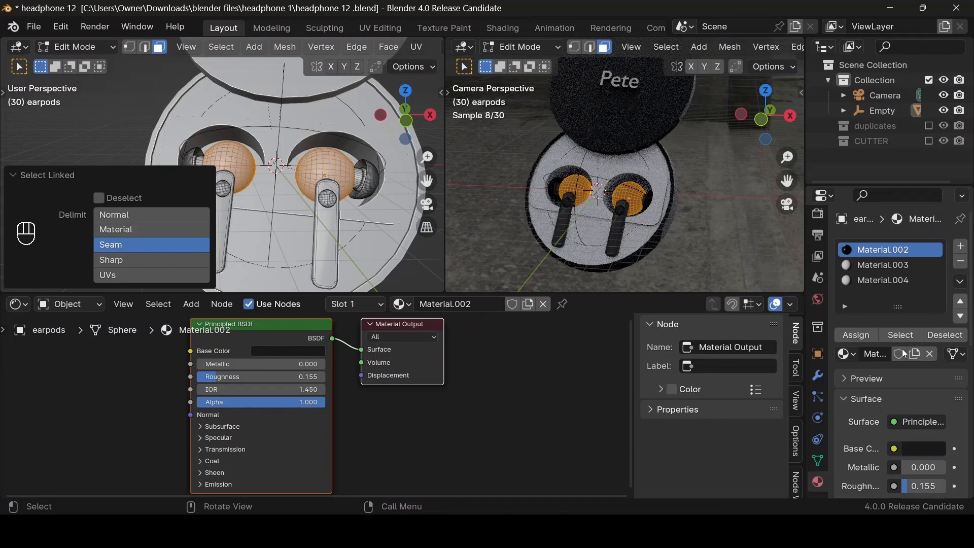
pyautogui.click(869, 336)
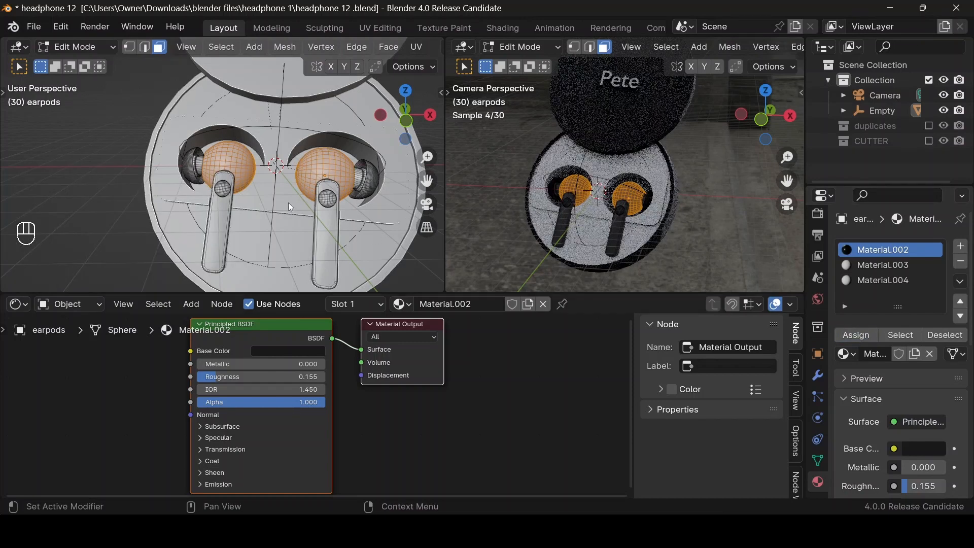
pyautogui.press('Tab')
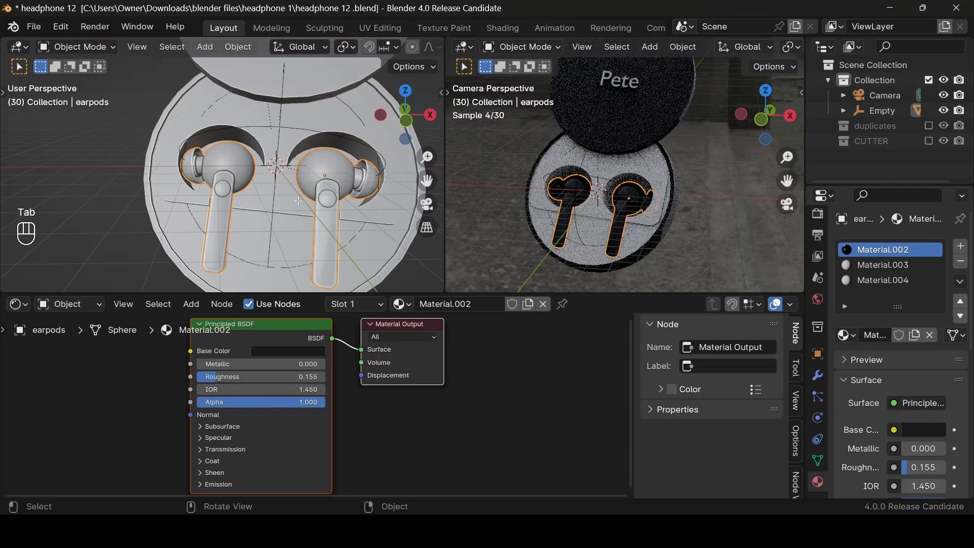
# Step: Try to assign Material.003 to the entire linked stems of both earpods
pyautogui.press('Tab')
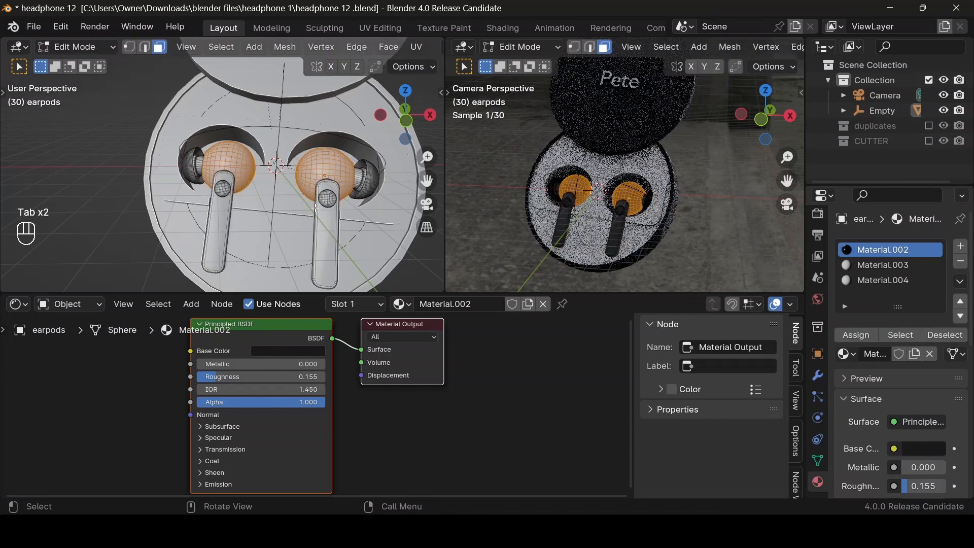
pyautogui.click(218, 249)
pyautogui.press('l')
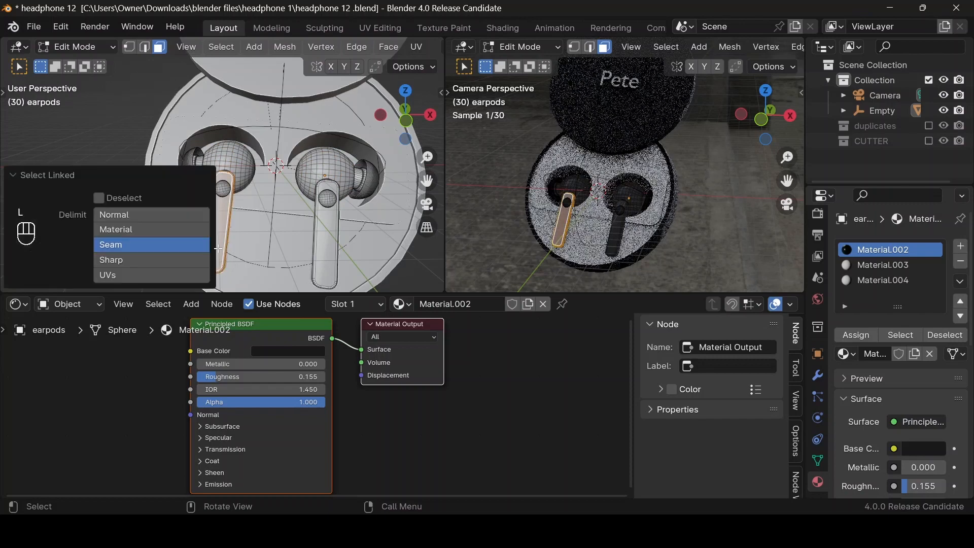
pyautogui.press('l')
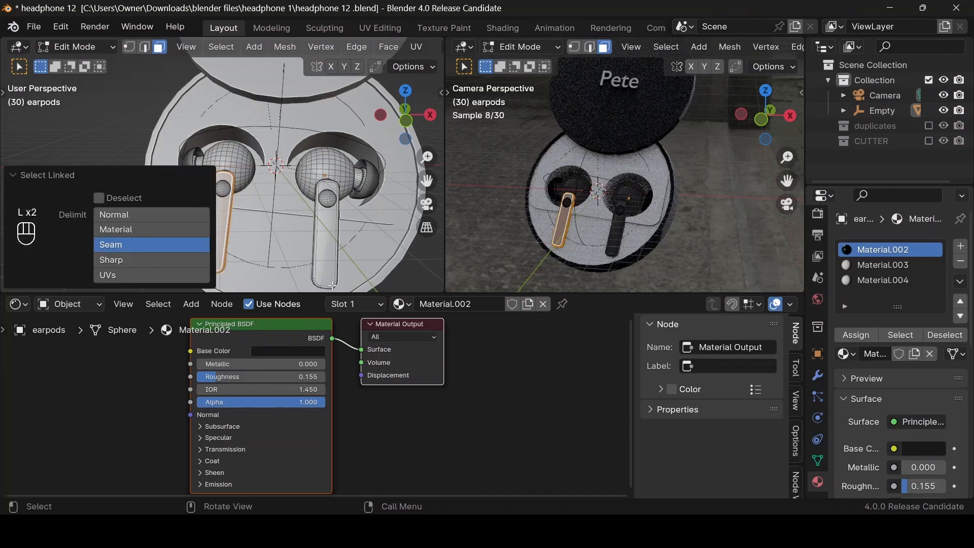
pyautogui.press('l')
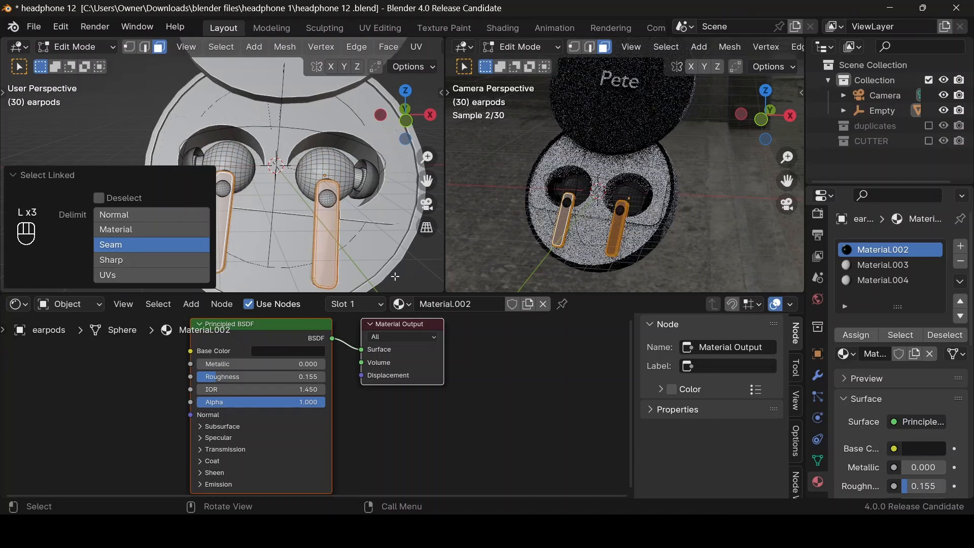
pyautogui.click(376, 306)
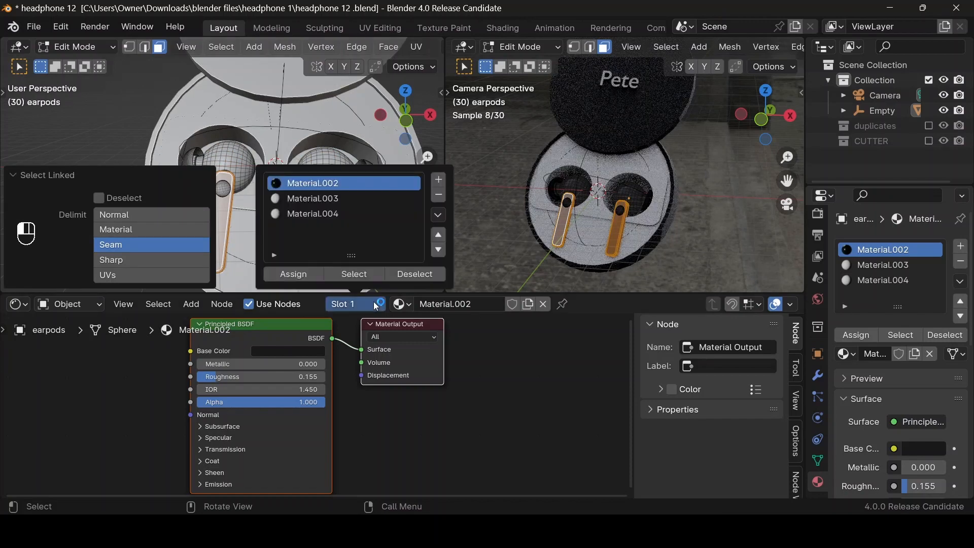
pyautogui.click(316, 201)
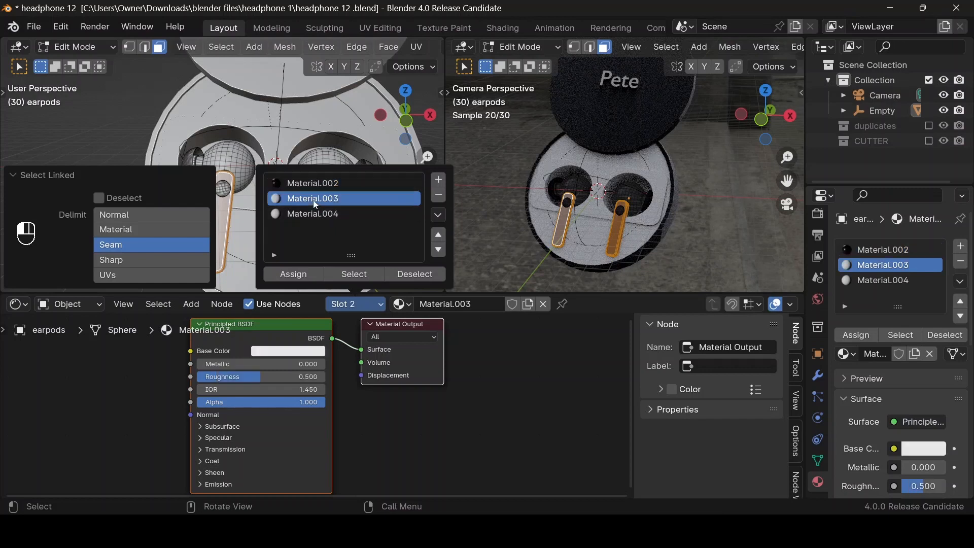
pyautogui.click(303, 272)
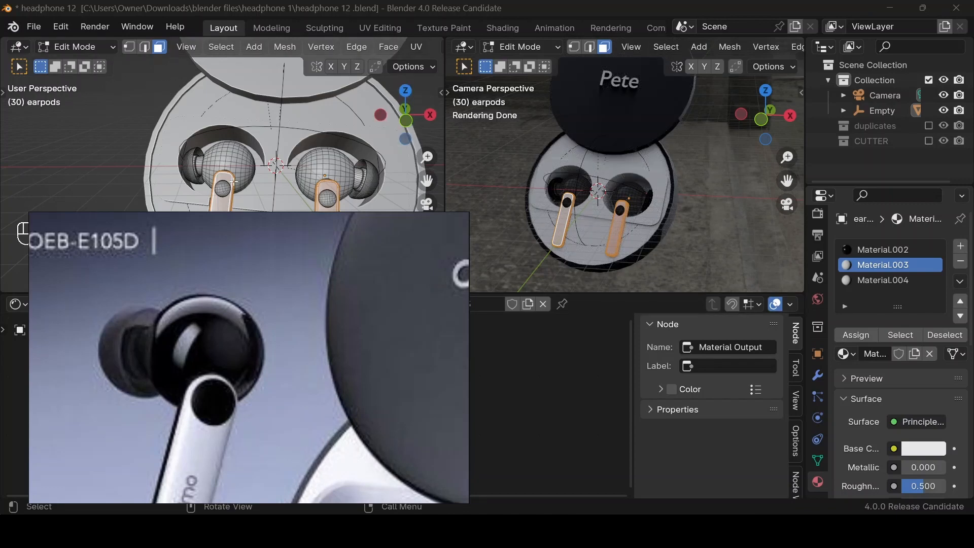
# Step: Undo the Material.003 assignment and the selection of both stems
pyautogui.hotkey('ctrl', 'z')
pyautogui.scroll(5, 258, 189)
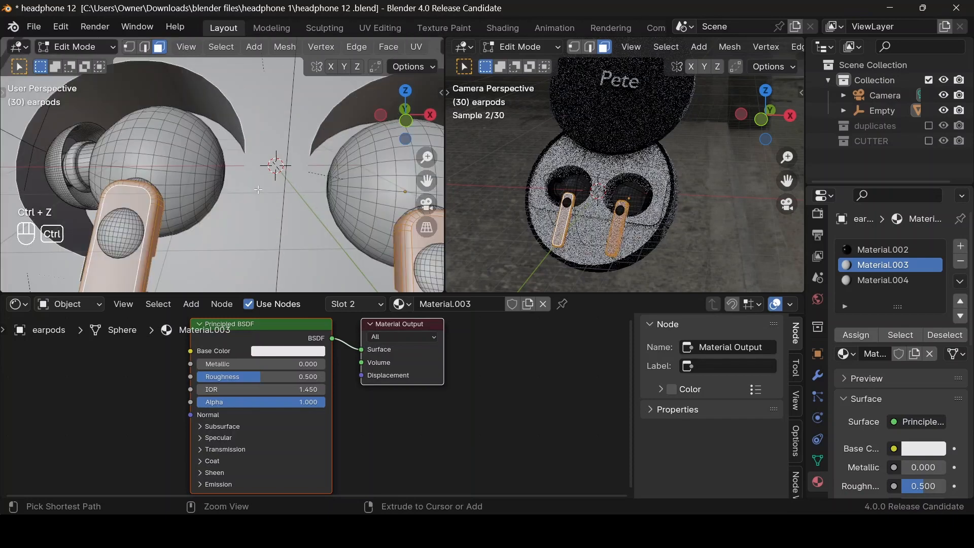
pyautogui.hotkey('ctrl', 'z')
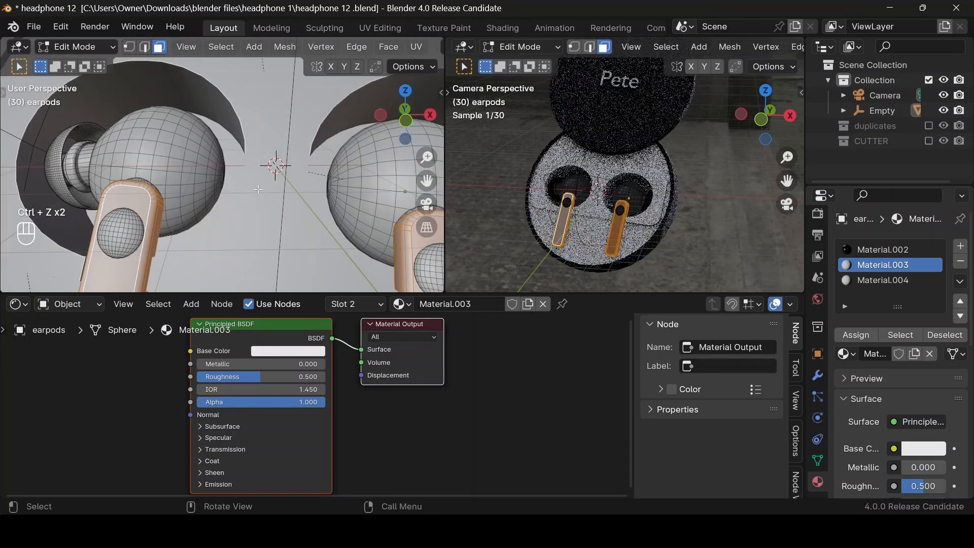
pyautogui.hotkey('ctrl', 'z')
pyautogui.hotkey('ctrl', 'z')
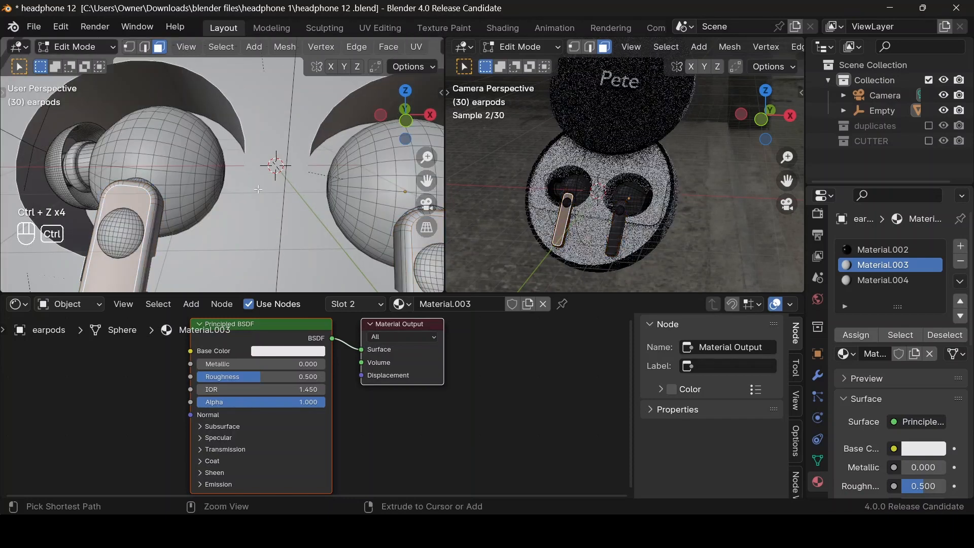
pyautogui.hotkey('ctrl', 'z')
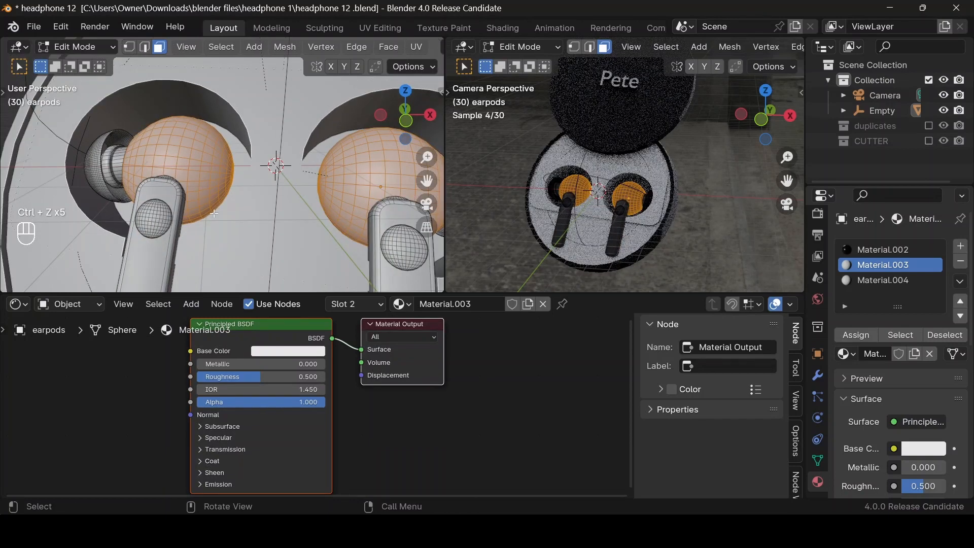
# Step: Assign Material.003 to only the flat front faces of both earpod stems
pyautogui.click(148, 251)
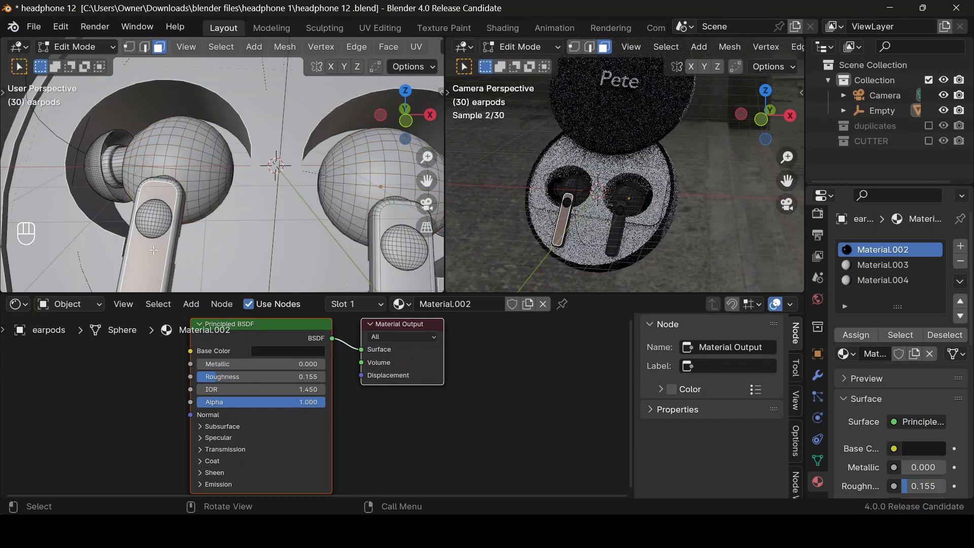
pyautogui.keyDown('shift'); pyautogui.click(398, 273); pyautogui.keyUp('shift')
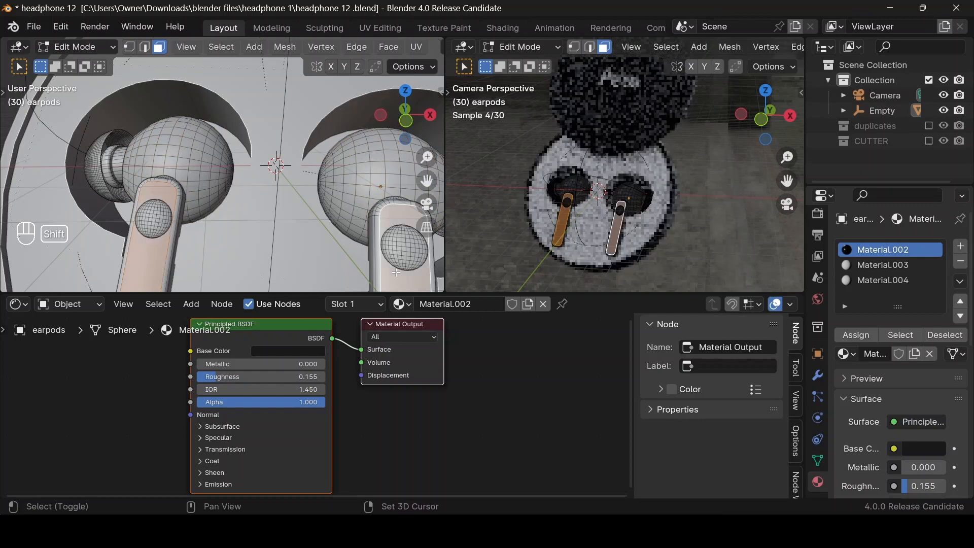
pyautogui.click(875, 264)
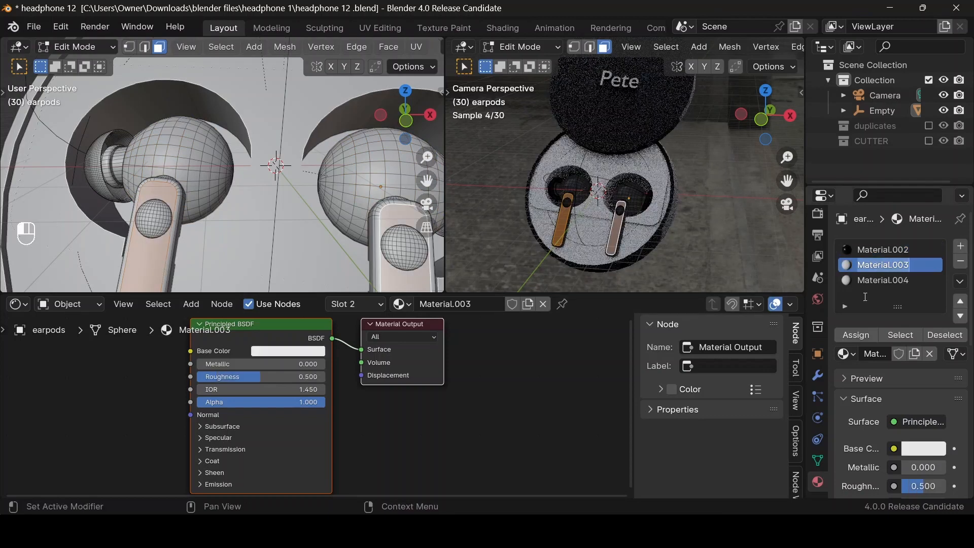
pyautogui.click(854, 334)
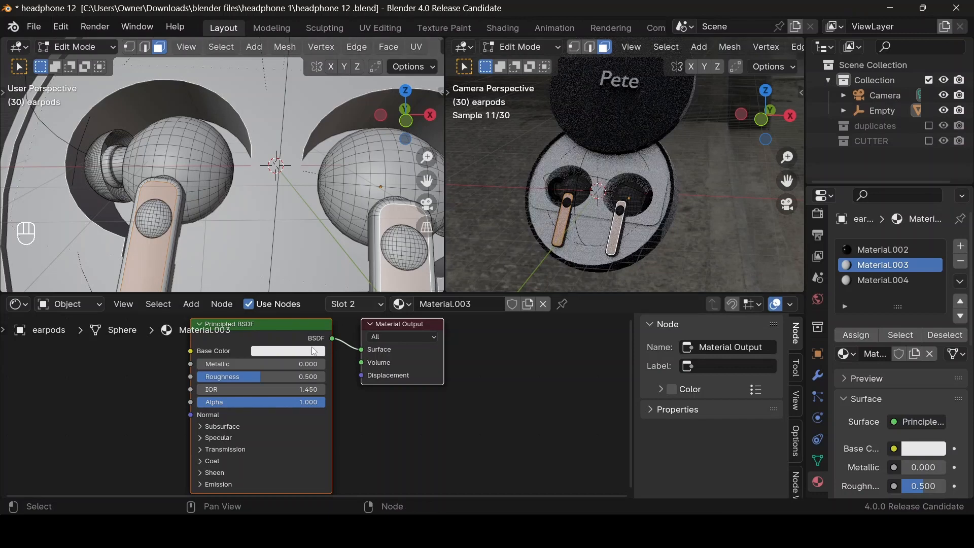
# Step: Set Material.003's roughness to 0.232 and check the earpods up close in the rendered camera view
pyautogui.moveTo(262, 375); pyautogui.dragTo(226, 374)
pyautogui.press('Tab')
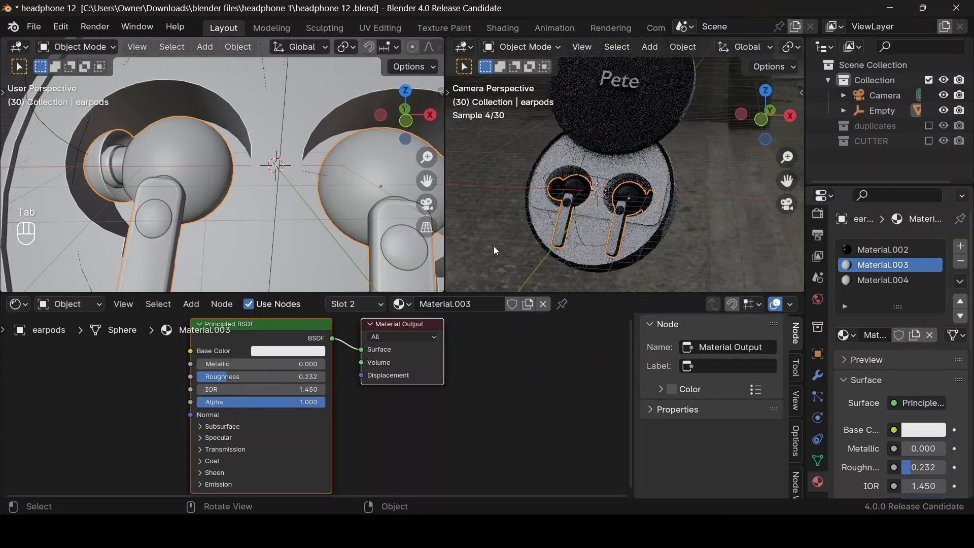
pyautogui.scroll(2, 648, 228)
pyautogui.scroll(4, 648, 228)
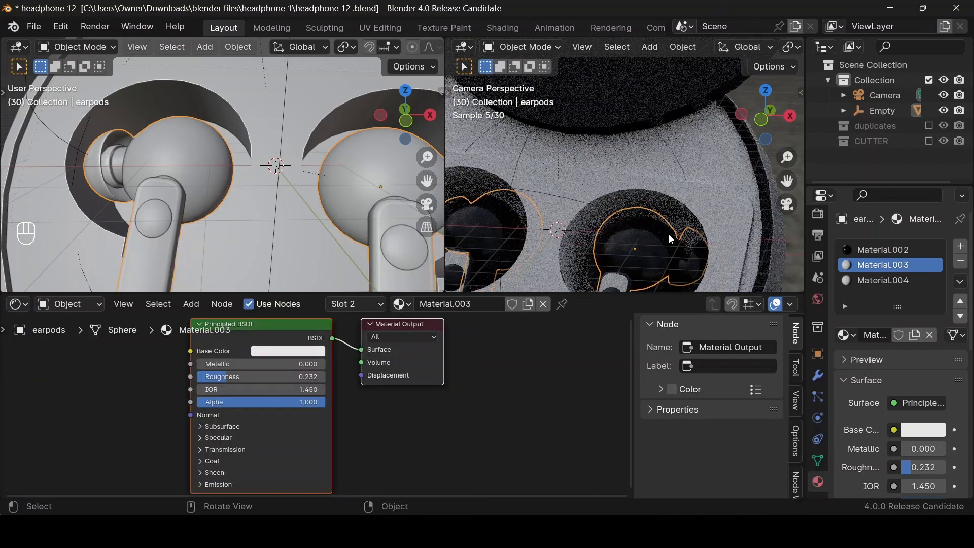
pyautogui.scroll(-2, 668, 233)
pyautogui.scroll(-4, 668, 233)
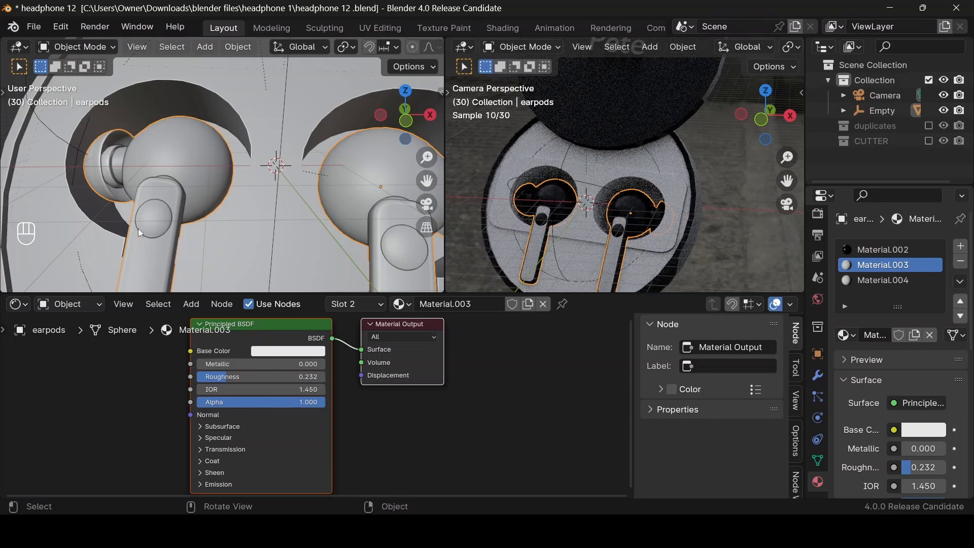
# Step: Assign Material.004 to the linked round buttons on the front of both earpod stems
pyautogui.press('Tab')
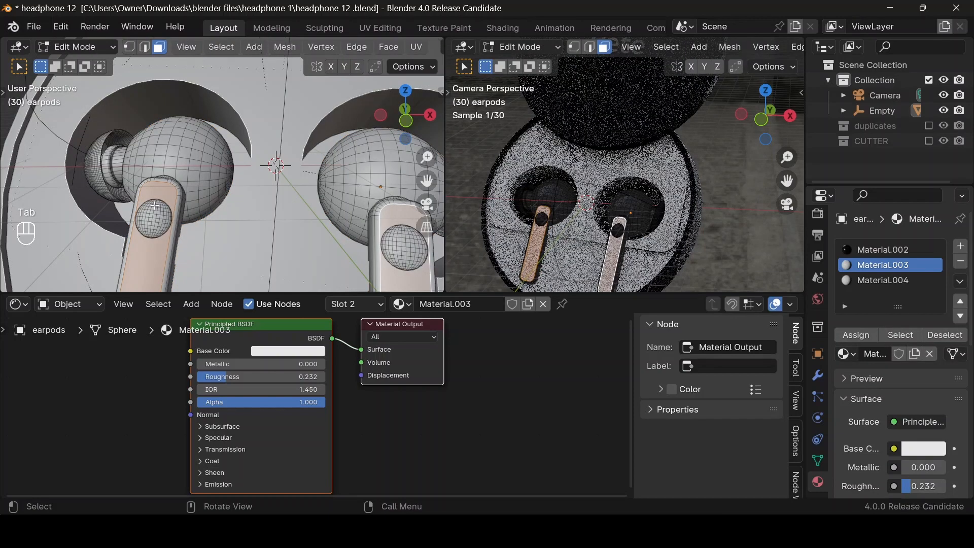
pyautogui.click(150, 216)
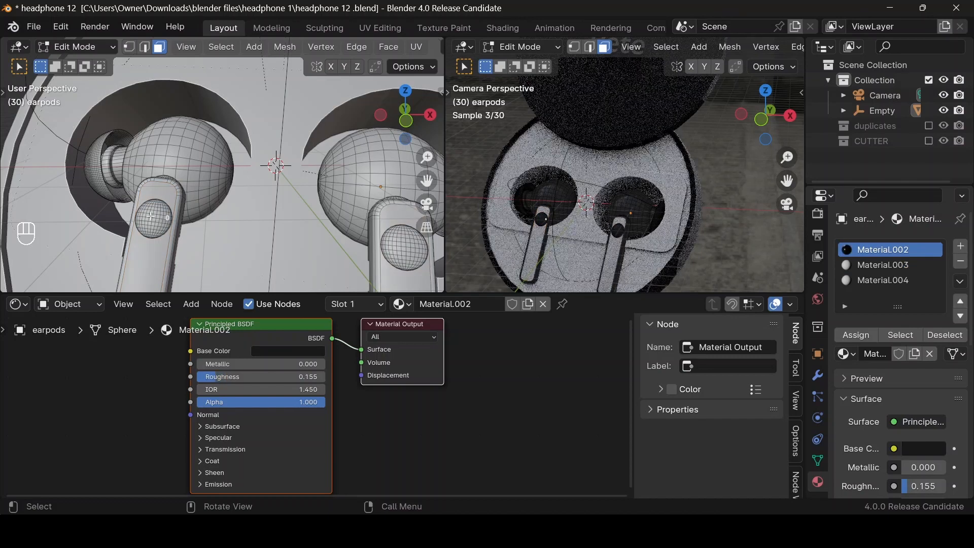
pyautogui.press('l')
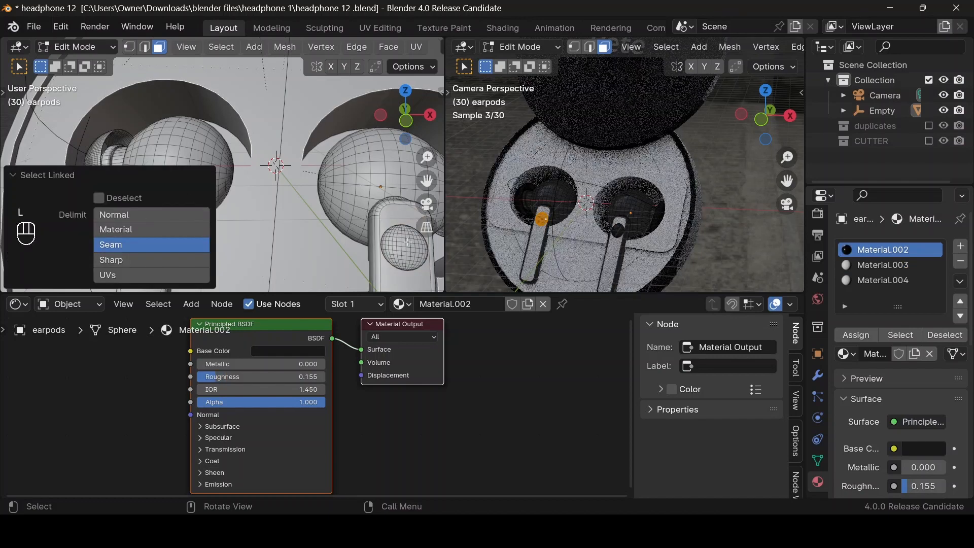
pyautogui.press('l')
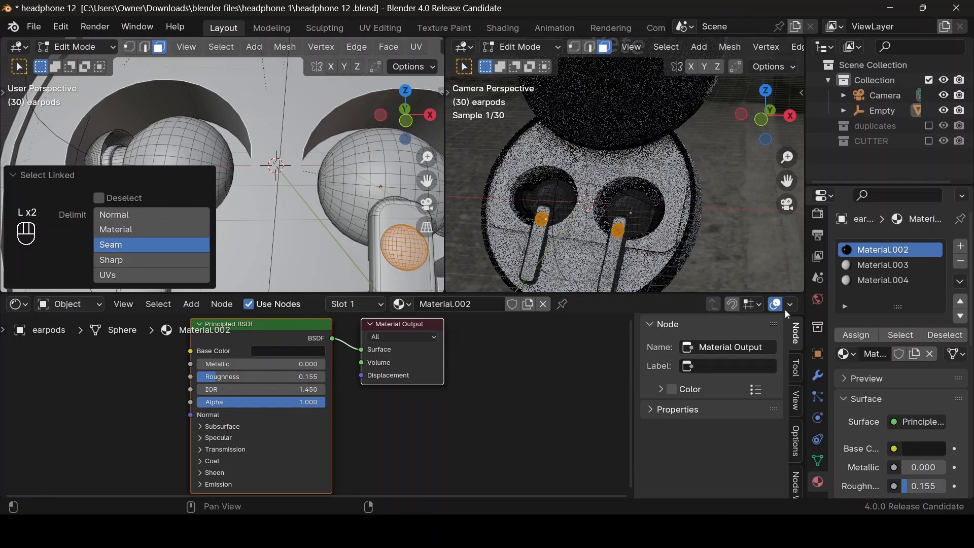
pyautogui.click(861, 280)
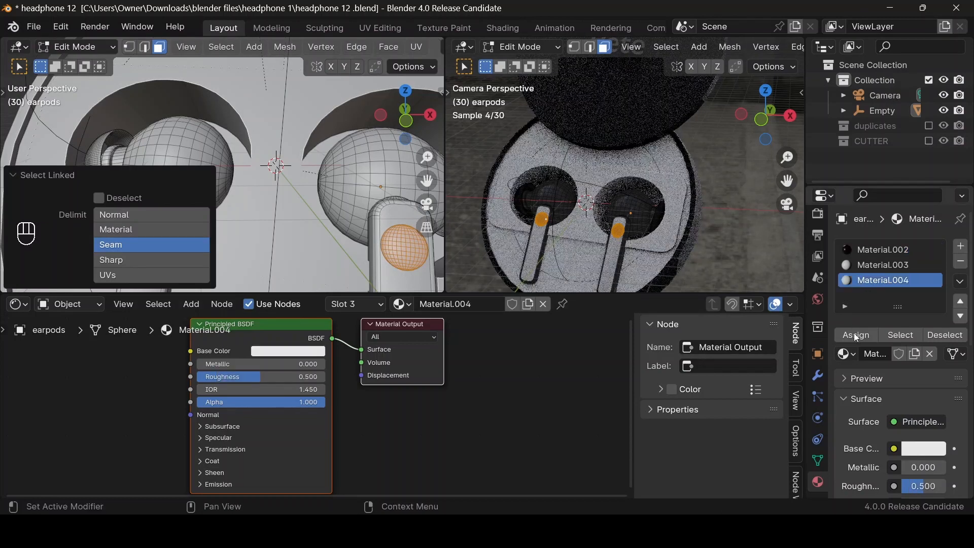
pyautogui.click(856, 335)
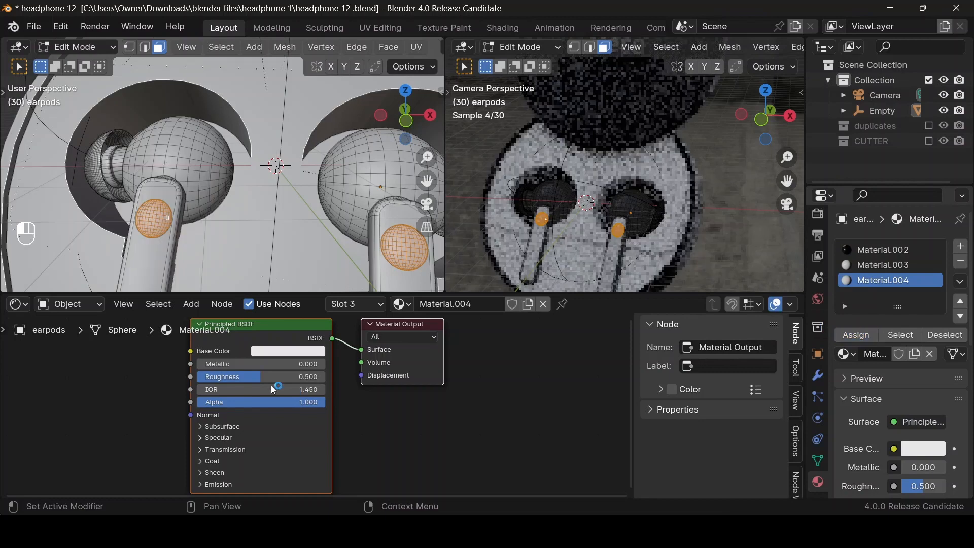
# Step: Set Material.004's roughness to 0.676 and darken its base color to an HSV value of 0.016
pyautogui.moveTo(255, 373); pyautogui.dragTo(277, 374)
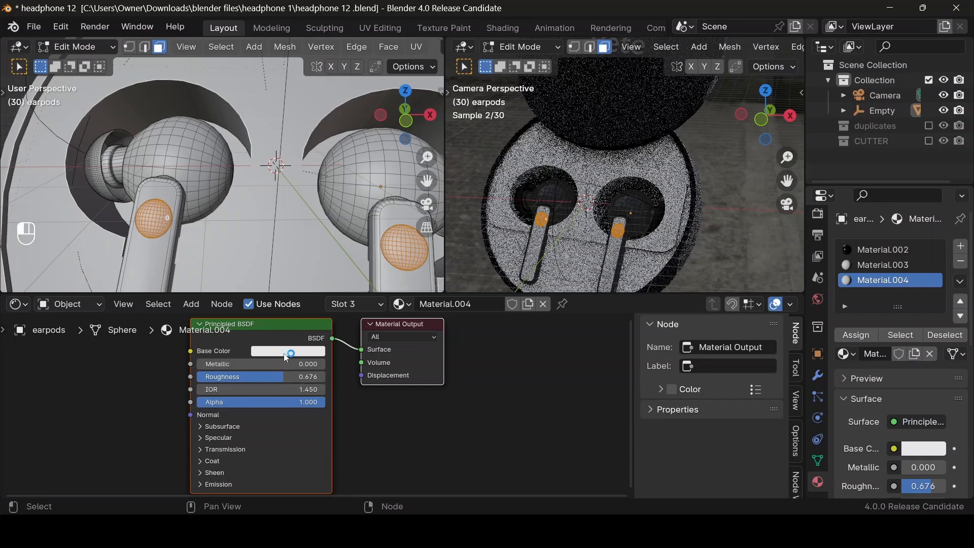
pyautogui.click(288, 351)
pyautogui.moveTo(306, 321); pyautogui.dragTo(236, 320)
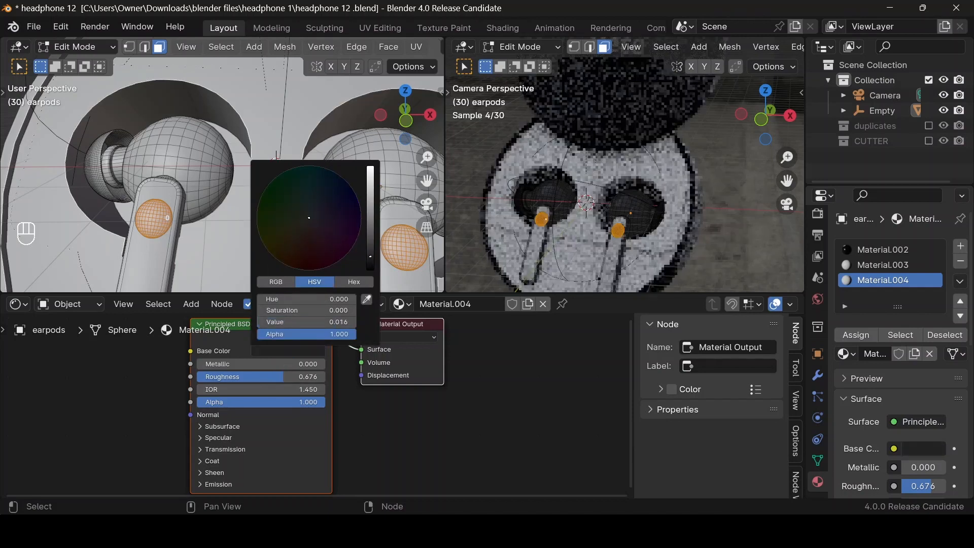
# Step: Assign Material.004 to the linked outer ear tips of both earpods along with the round stem buttons
pyautogui.click(862, 335)
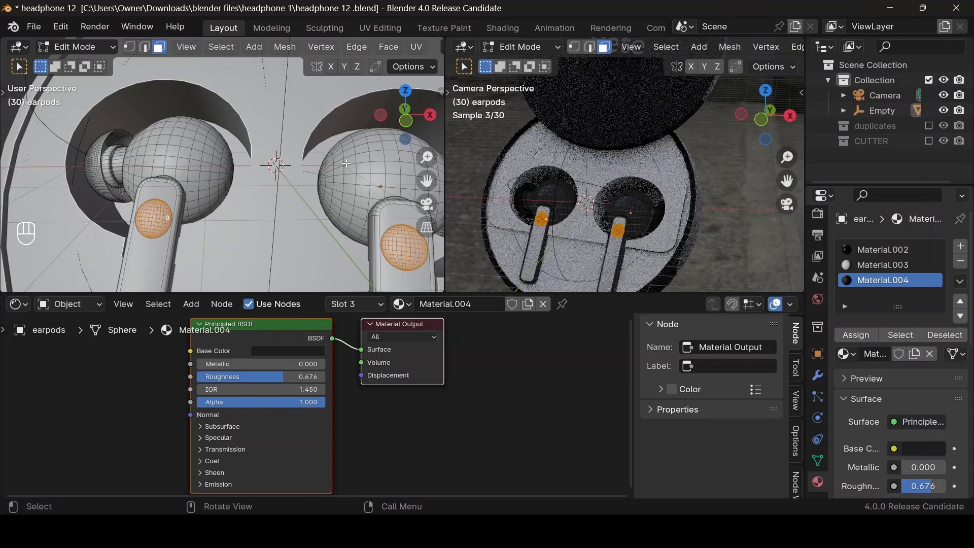
pyautogui.press('l')
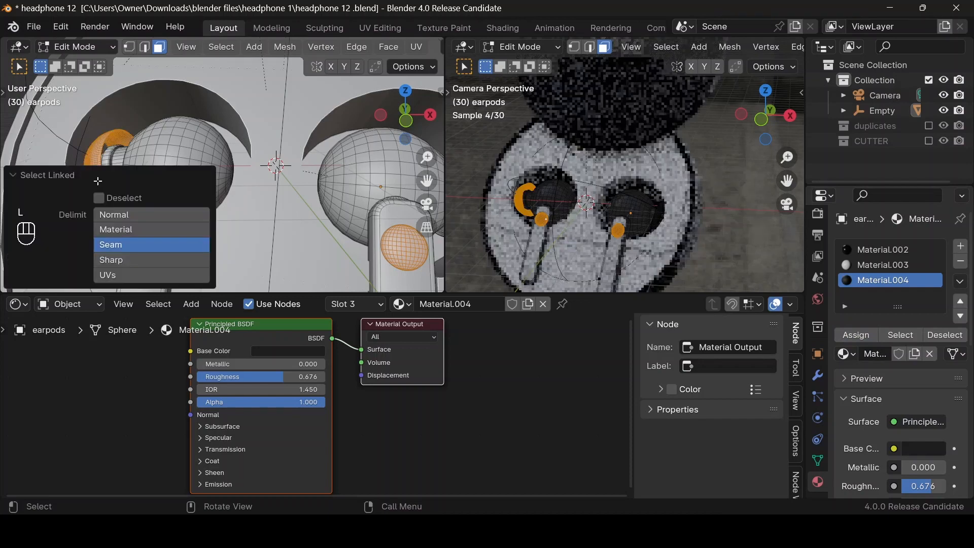
pyautogui.scroll(-4, 159, 185)
pyautogui.press('l')
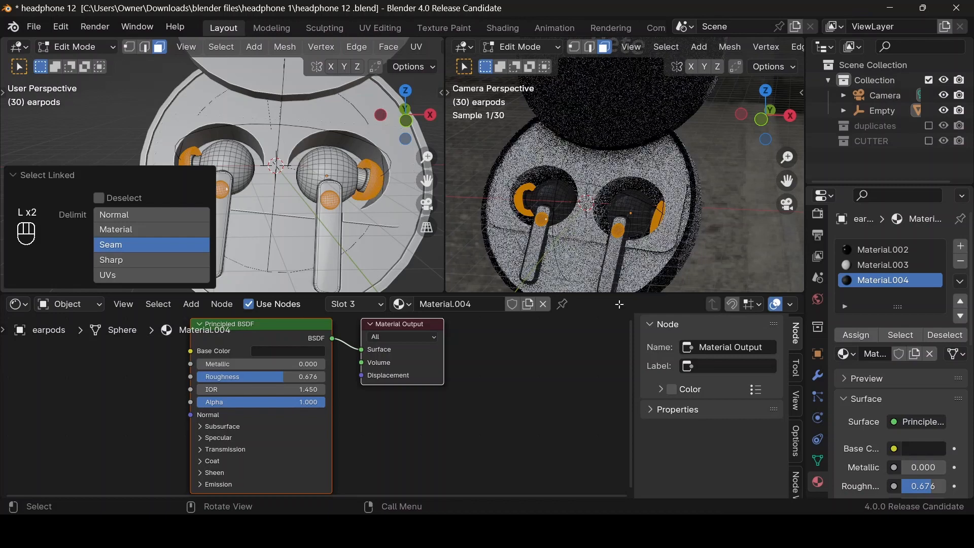
pyautogui.click(856, 336)
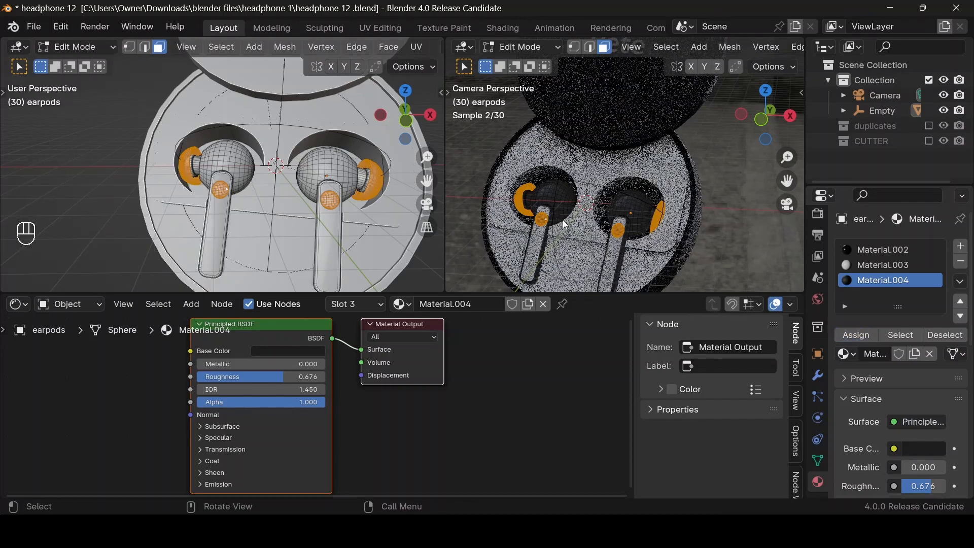
pyautogui.press('Tab')
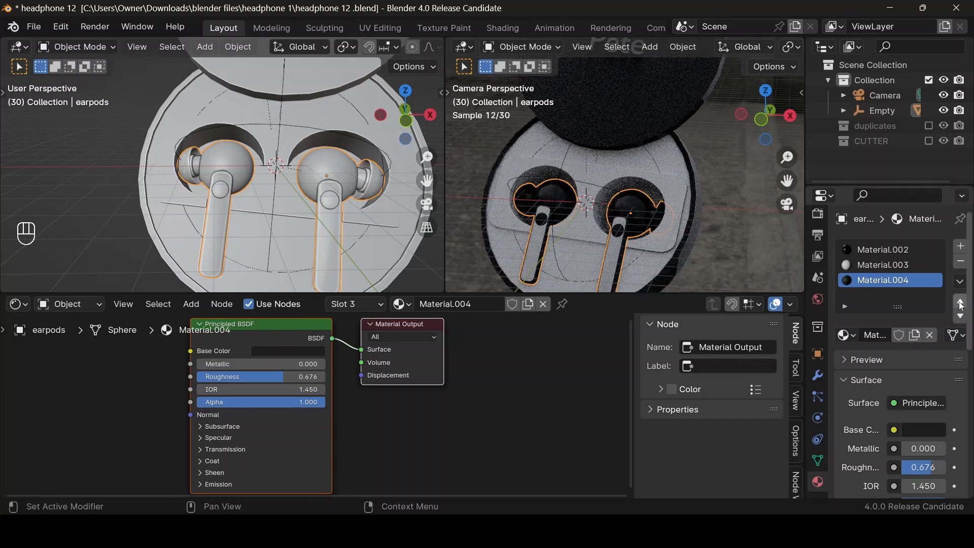
# Step: Add a fourth material slot to the earpods and create a new material in it
pyautogui.click(352, 303)
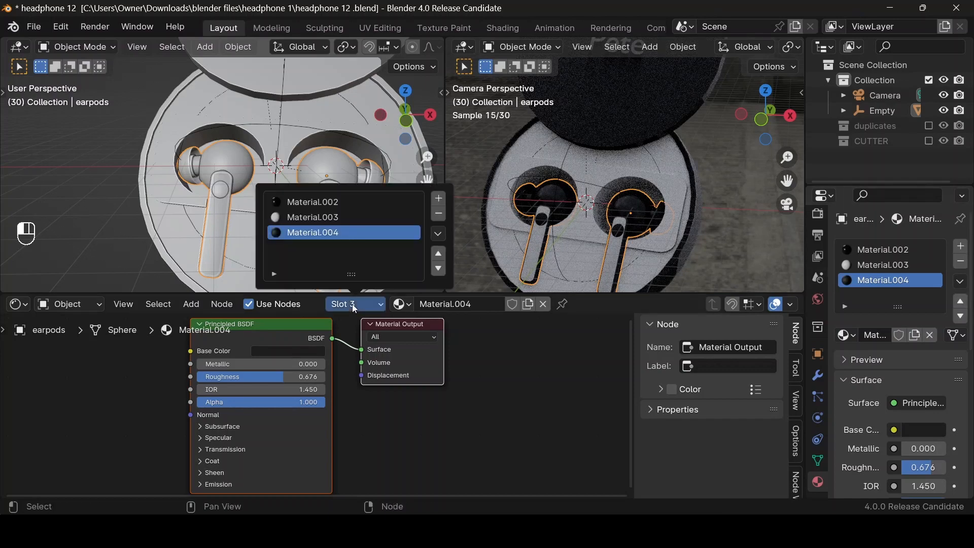
pyautogui.click(438, 199)
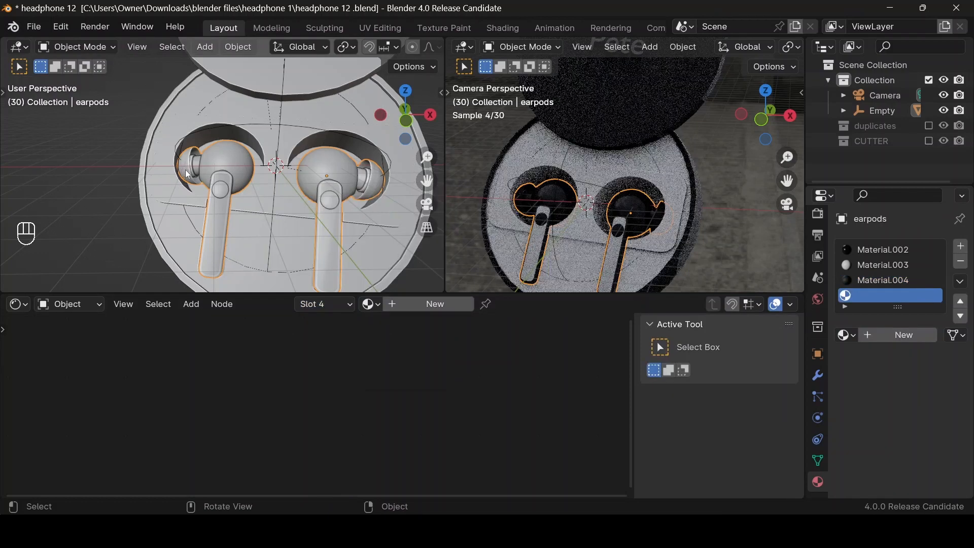
pyautogui.click(411, 308)
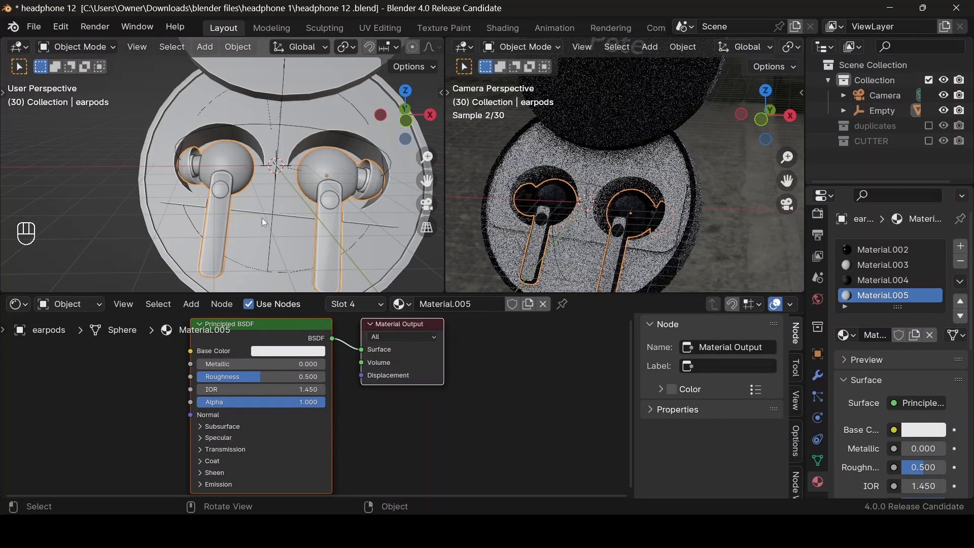
# Step: Assign Material.005 to the linked inner nozzle pieces behind the ear tips on both earpods
pyautogui.press('Tab')
pyautogui.click(191, 173)
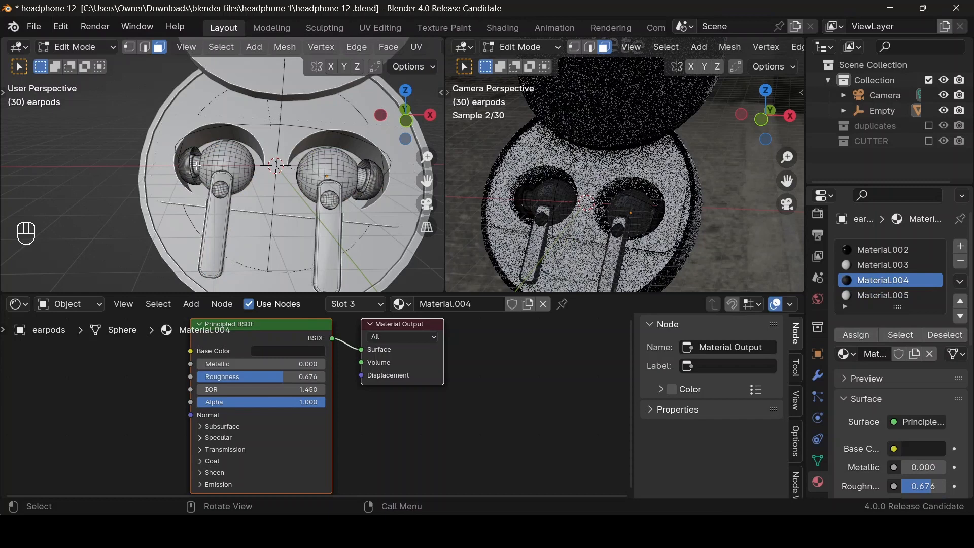
pyautogui.press('l')
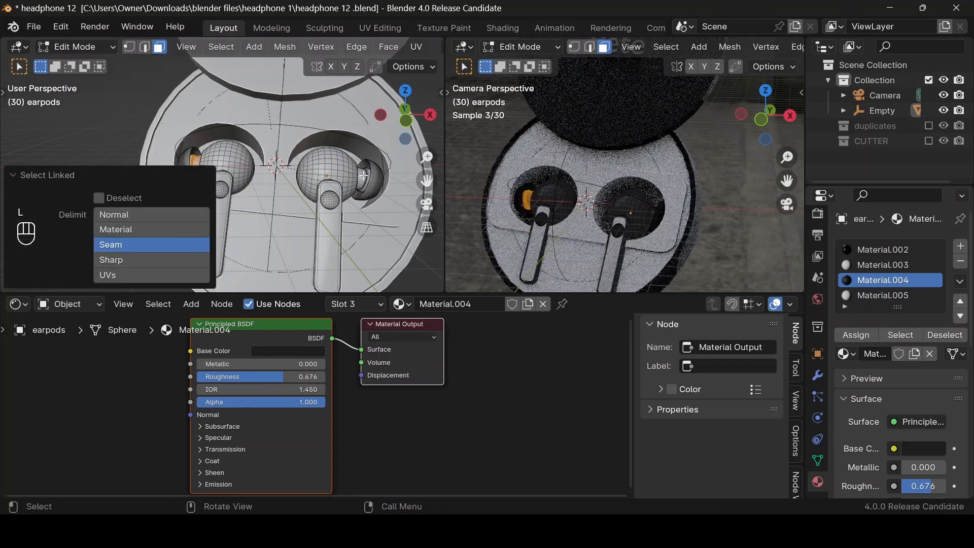
pyautogui.press('l')
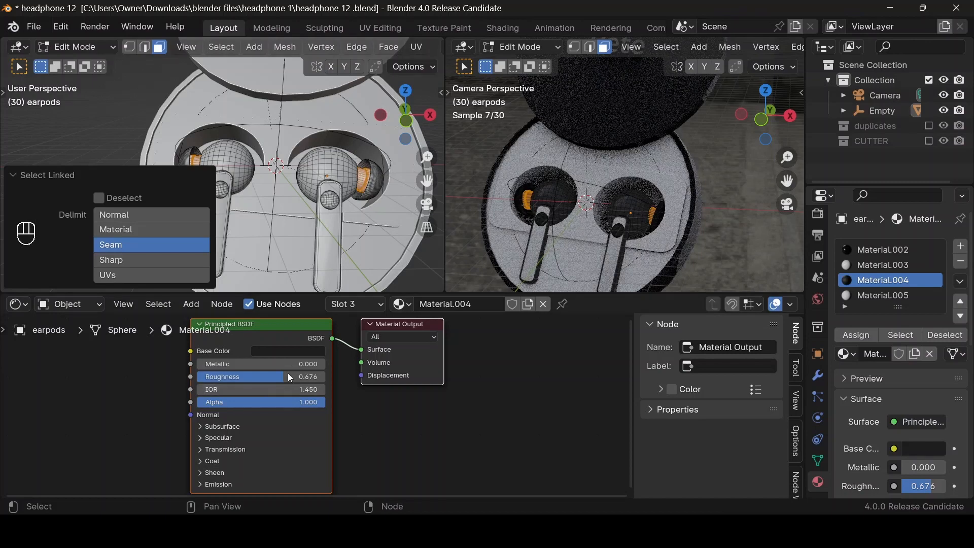
pyautogui.click(860, 296)
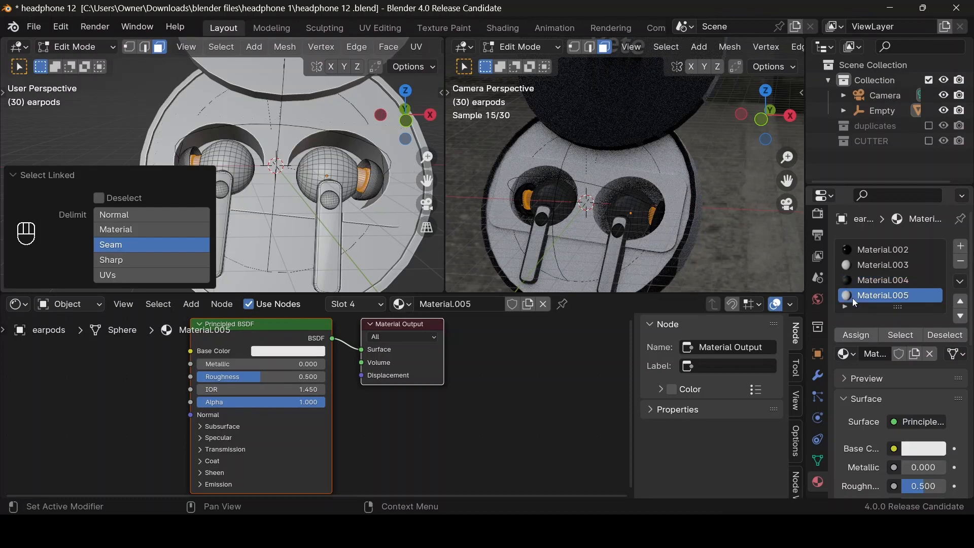
pyautogui.click(856, 336)
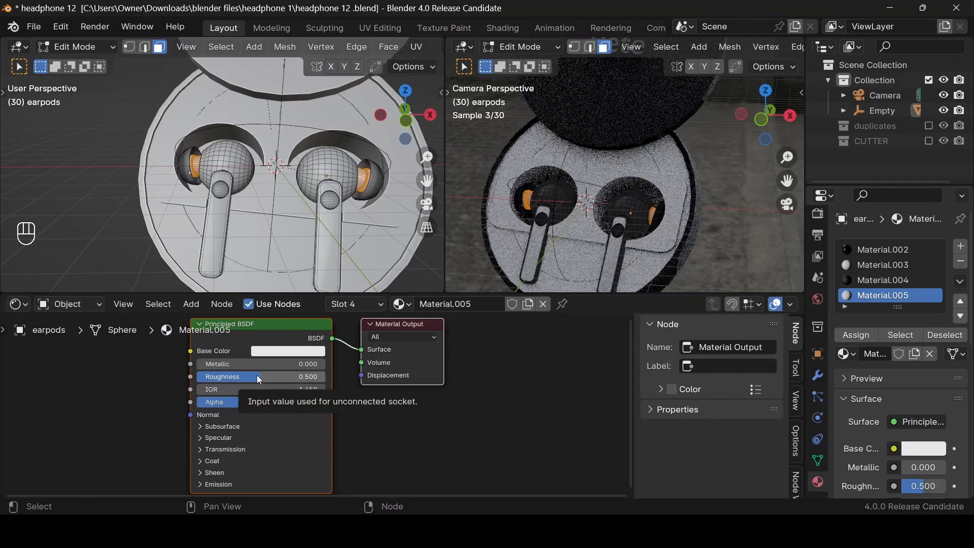
# Step: Set Material.005's roughness to 0.595, darken its base color to an HSV value of 0.013, and reassign it to the nozzle pieces
pyautogui.moveTo(257, 377); pyautogui.dragTo(248, 377)
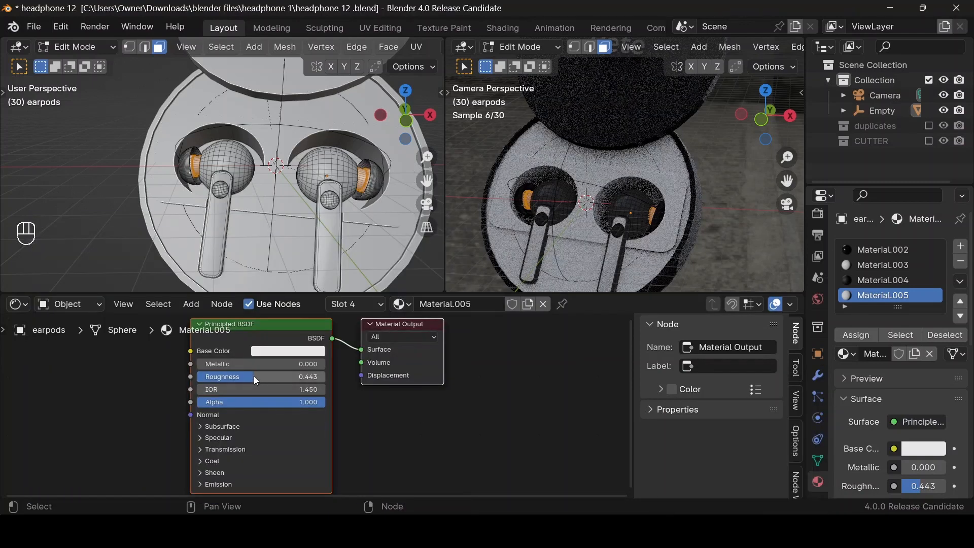
pyautogui.moveTo(254, 376); pyautogui.dragTo(272, 375)
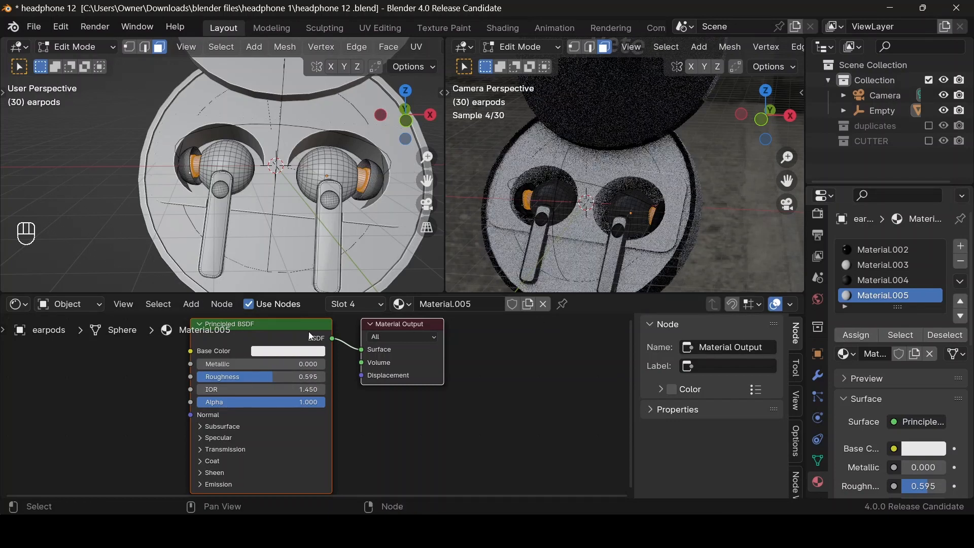
pyautogui.click(304, 351)
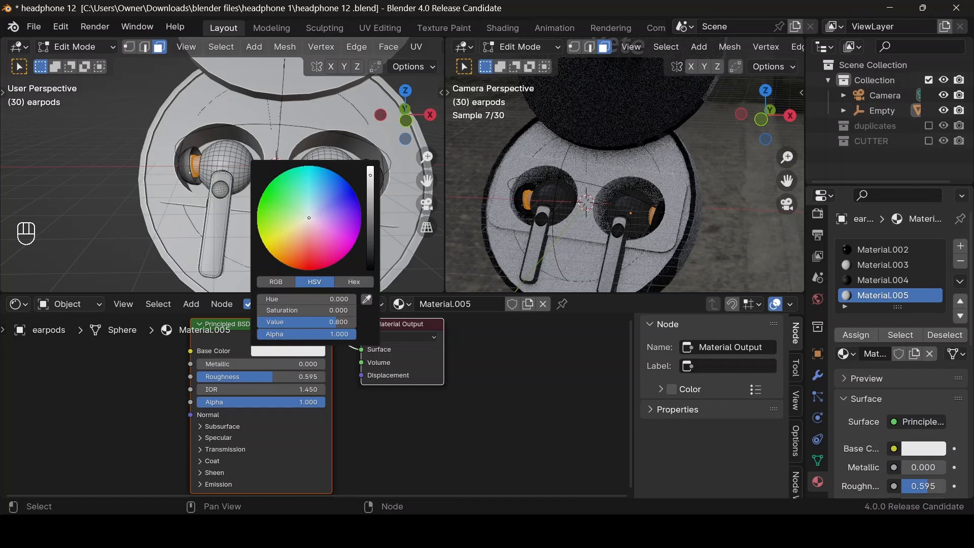
pyautogui.moveTo(371, 175); pyautogui.dragTo(370, 258)
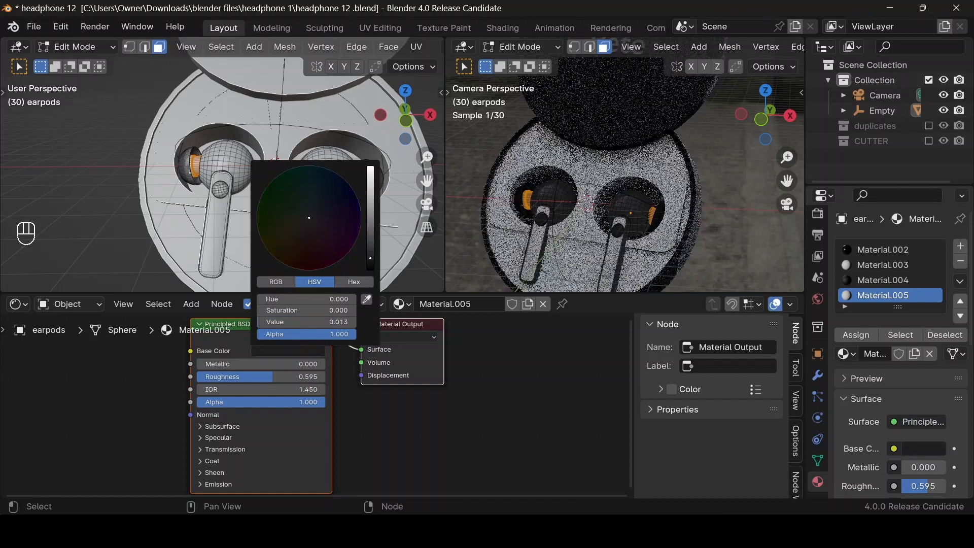
pyautogui.click(856, 336)
pyautogui.click(858, 339)
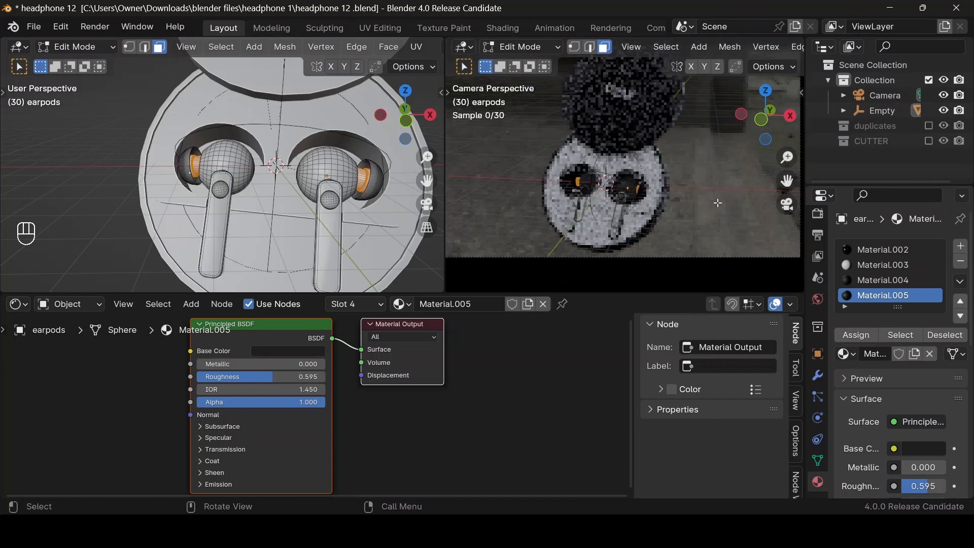
# Step: Leave mesh editing of the earpods and give the raised text on the case lid a new material
pyautogui.scroll(-4, 617, 161)
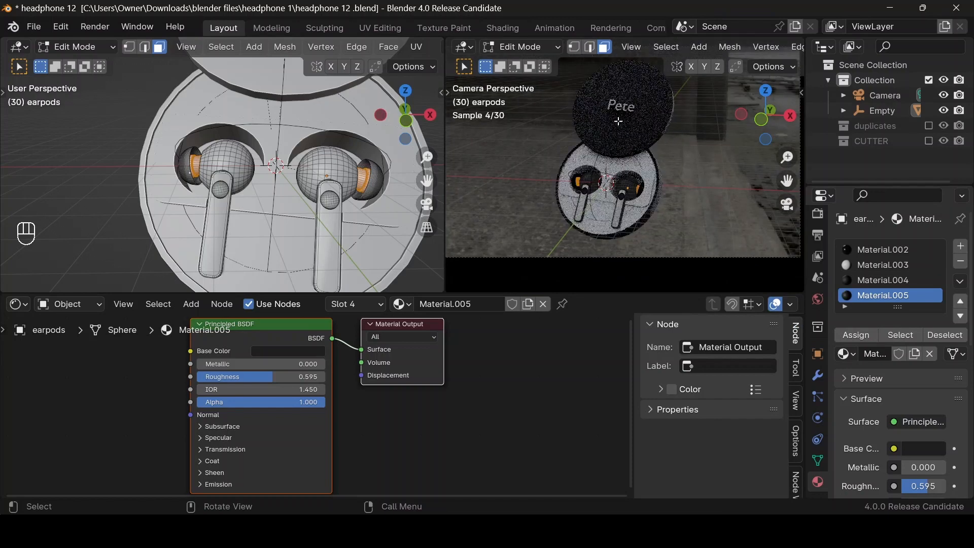
pyautogui.scroll(-5, 282, 87)
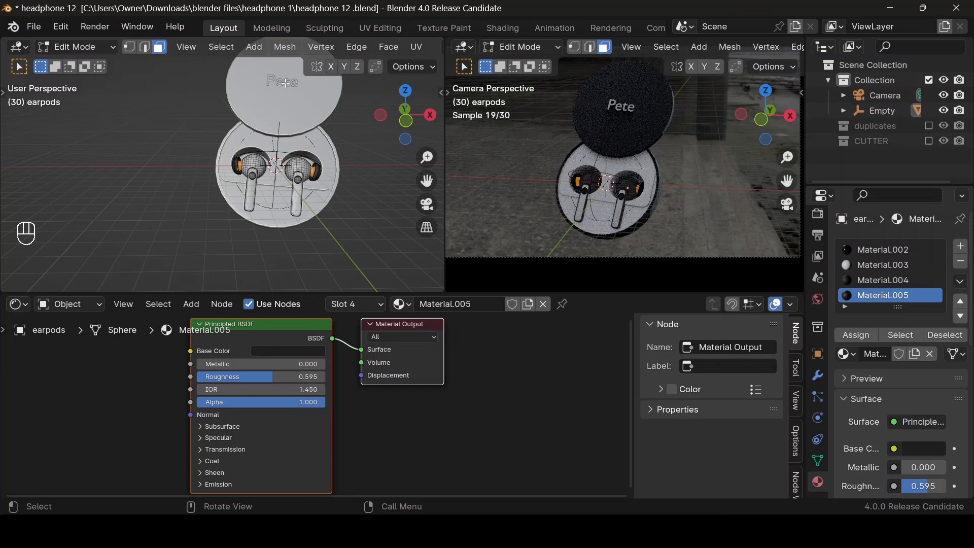
pyautogui.click(253, 166)
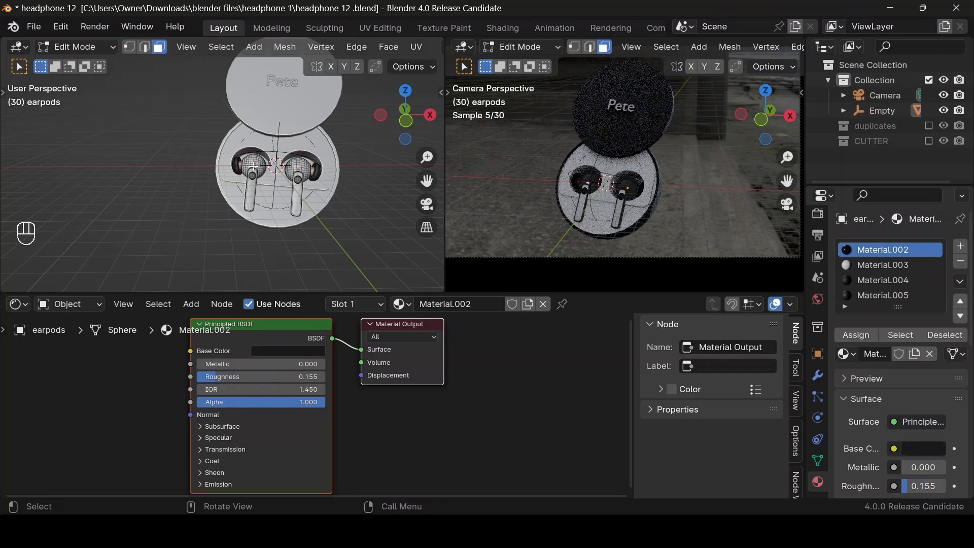
pyautogui.press('Tab')
pyautogui.moveTo(426, 180); pyautogui.dragTo(428, 232)
pyautogui.click(285, 138)
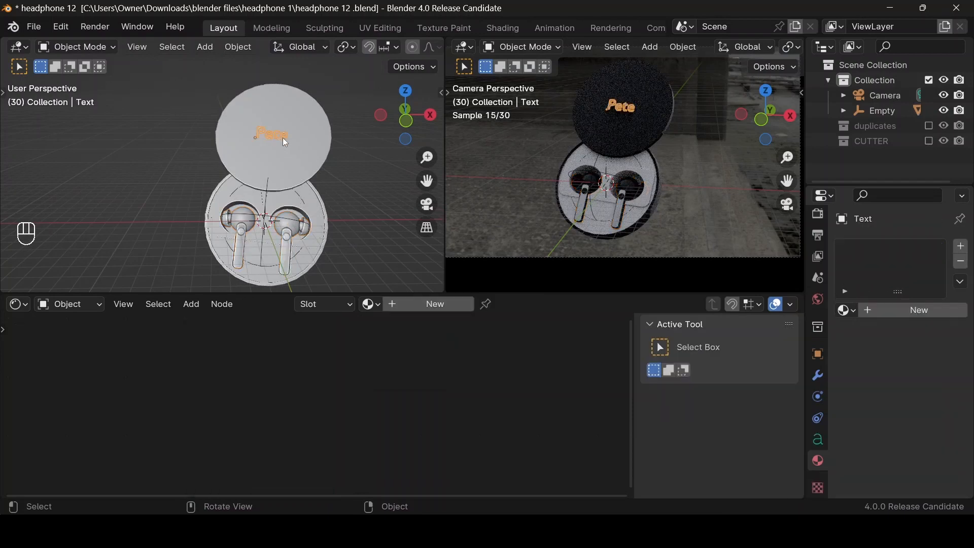
pyautogui.click(412, 302)
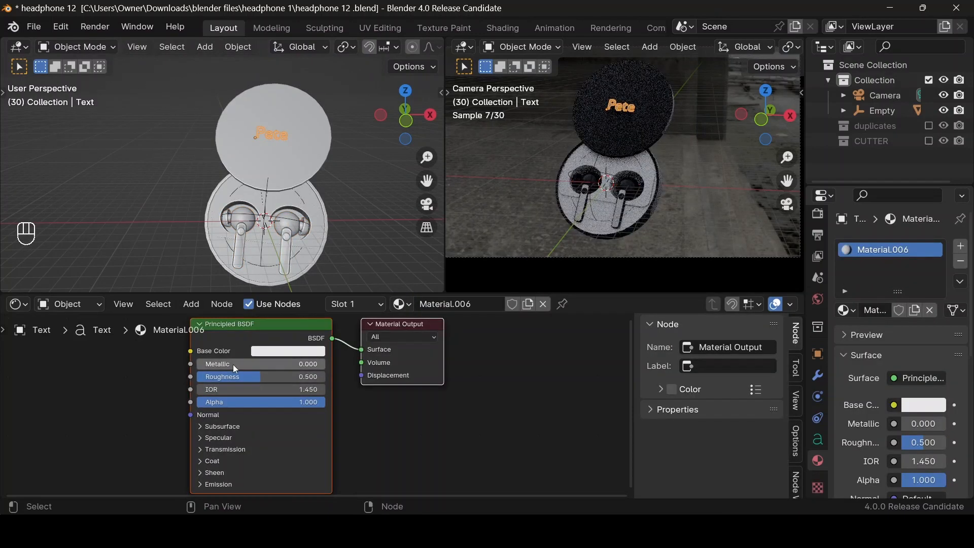
# Step: Set the lid text material's metallic value to 1.000 and adjust its roughness
pyautogui.moveTo(261, 363); pyautogui.dragTo(295, 363)
pyautogui.moveTo(232, 364); pyautogui.dragTo(292, 364)
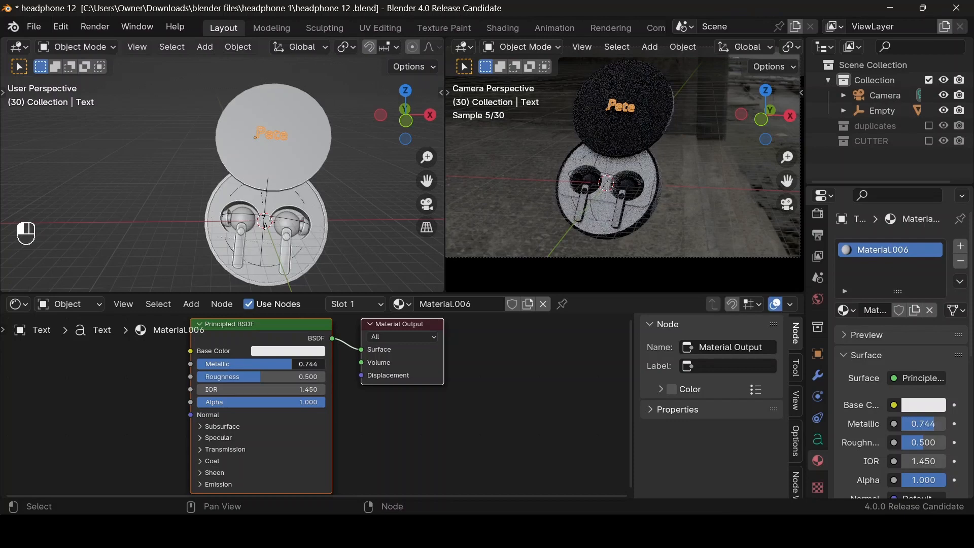
pyautogui.moveTo(292, 363); pyautogui.dragTo(327, 364)
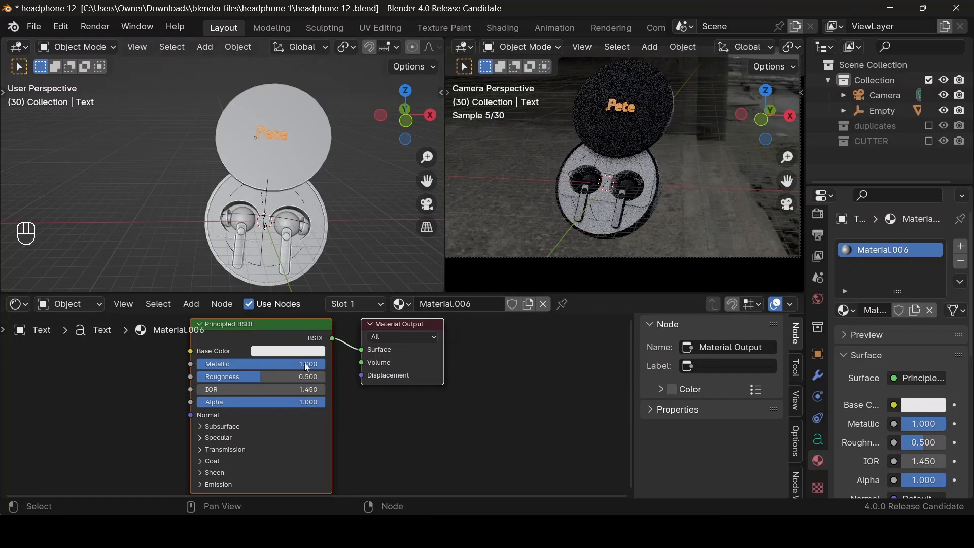
pyautogui.moveTo(291, 377); pyautogui.dragTo(256, 376)
# Step: Hide the HDRI background from the camera by disabling the world's Camera ray visibility
pyautogui.moveTo(406, 114); pyautogui.dragTo(457, 104)
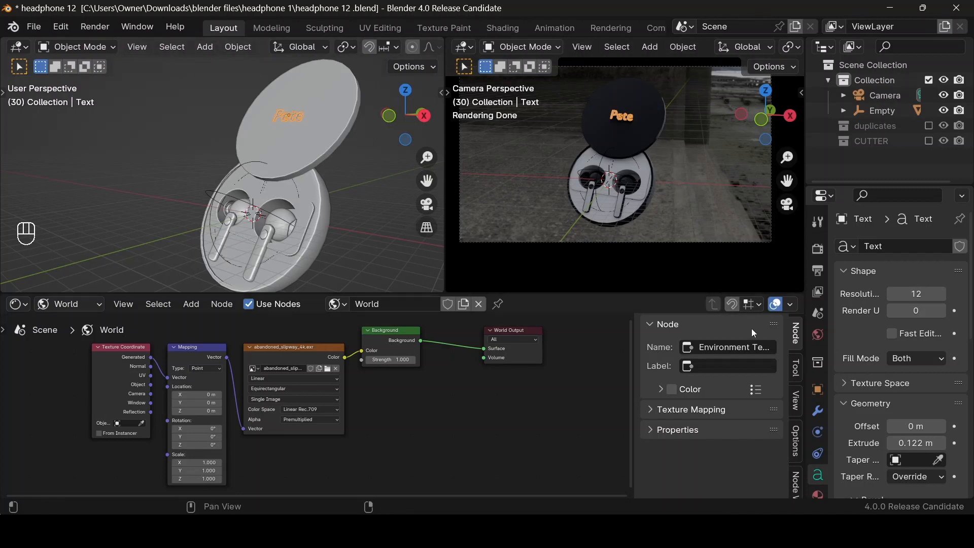
pyautogui.click(816, 341)
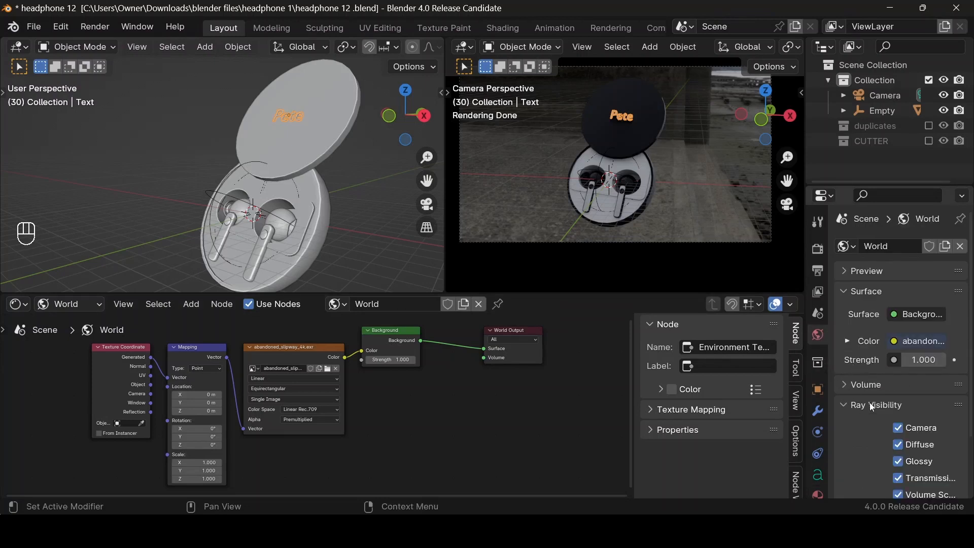
pyautogui.click(899, 428)
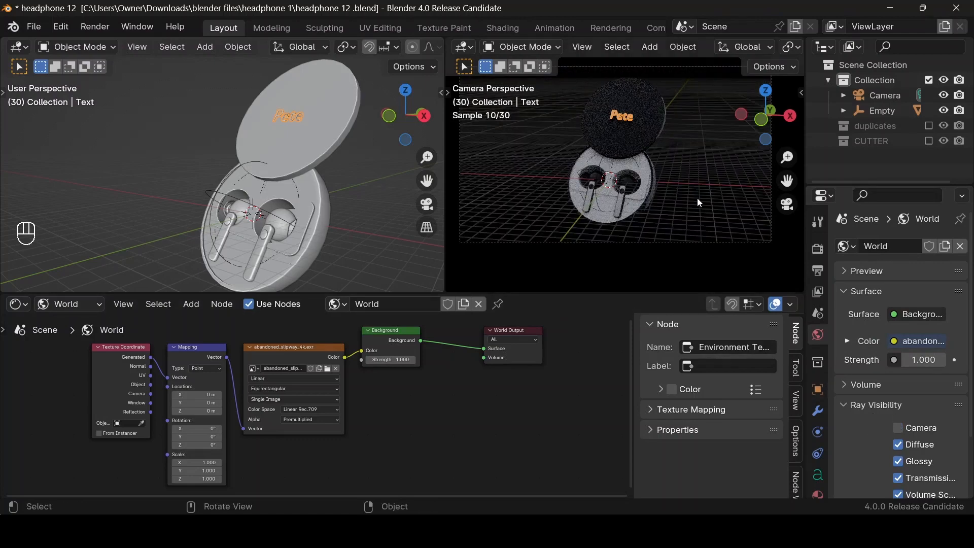
# Step: Add a Subdivision Surface modifier to the earpod case lid and set its viewport level to 2
pyautogui.click(332, 138)
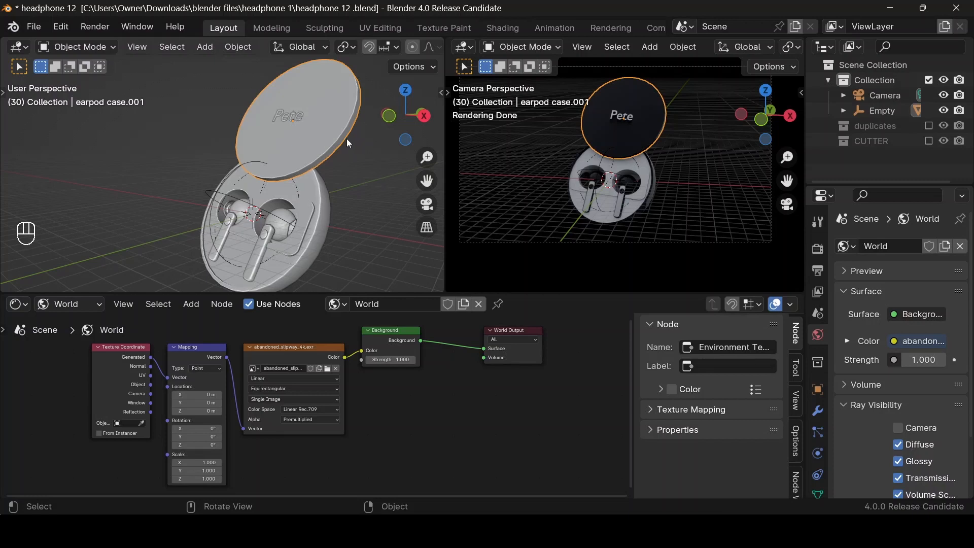
pyautogui.click(817, 411)
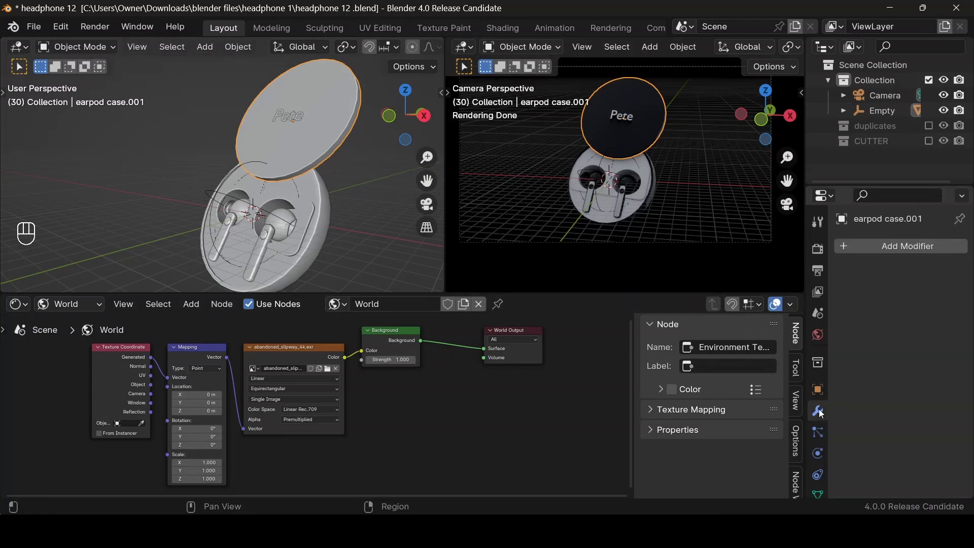
pyautogui.click(857, 252)
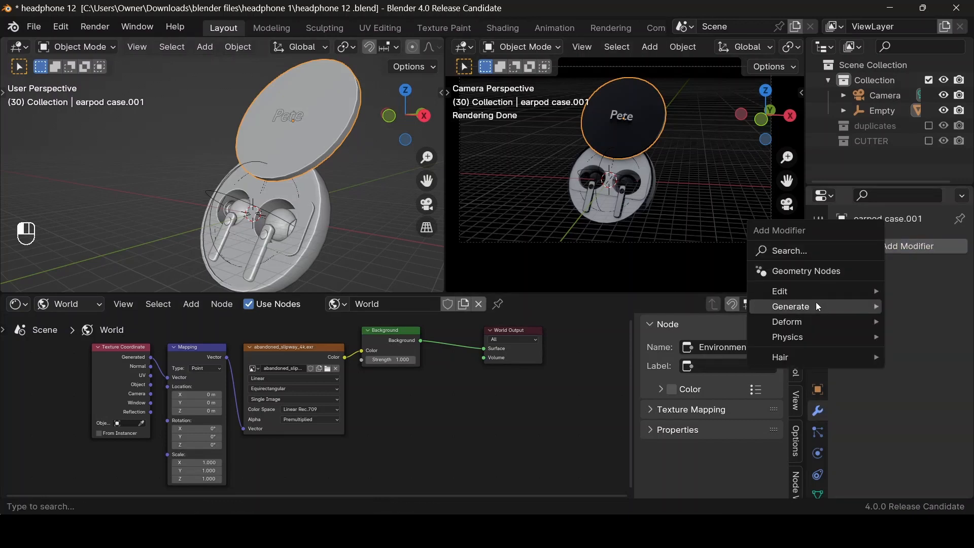
pyautogui.moveTo(815, 302)
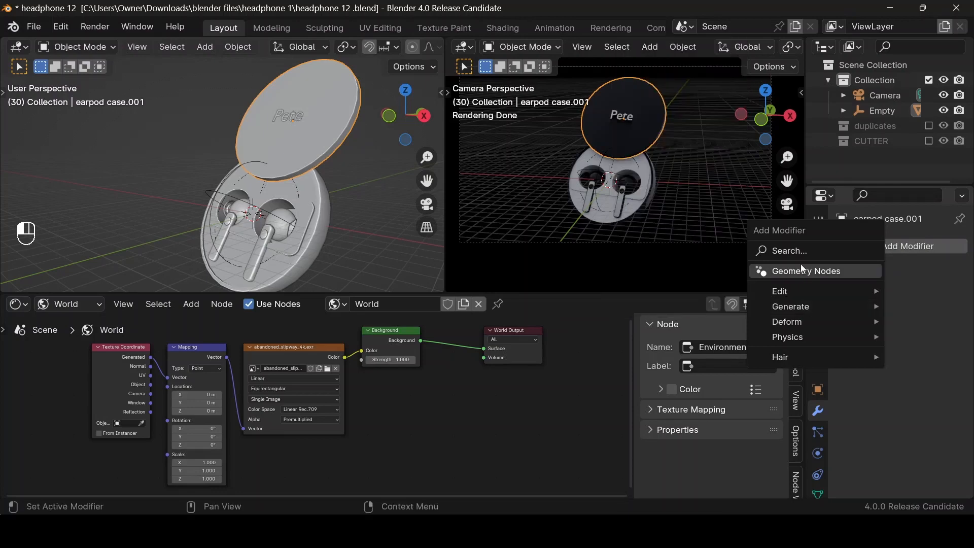
pyautogui.write('su')
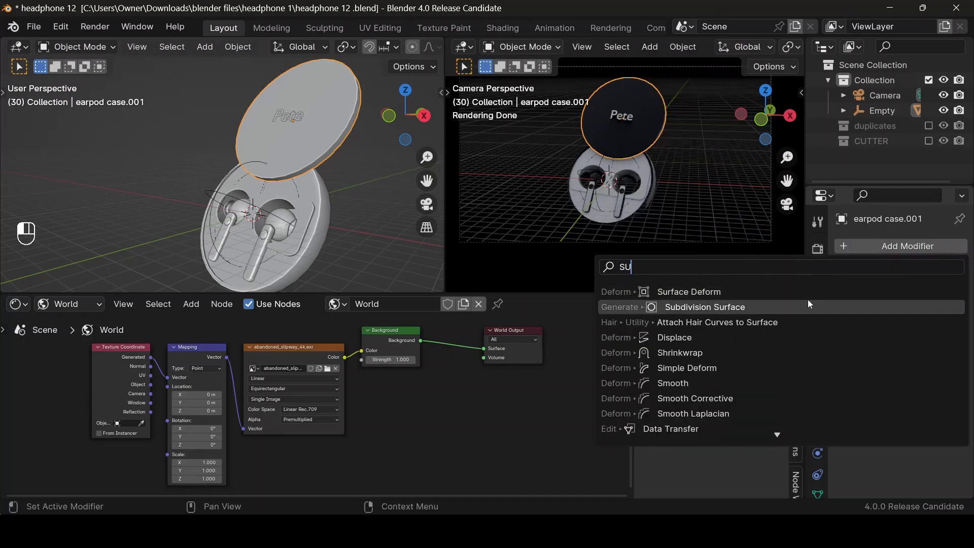
pyautogui.click(808, 305)
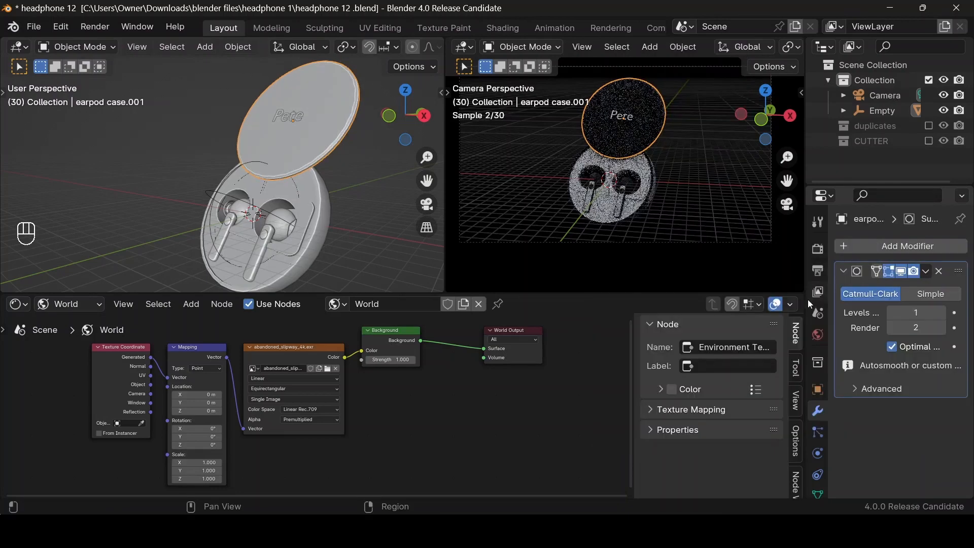
pyautogui.click(941, 314)
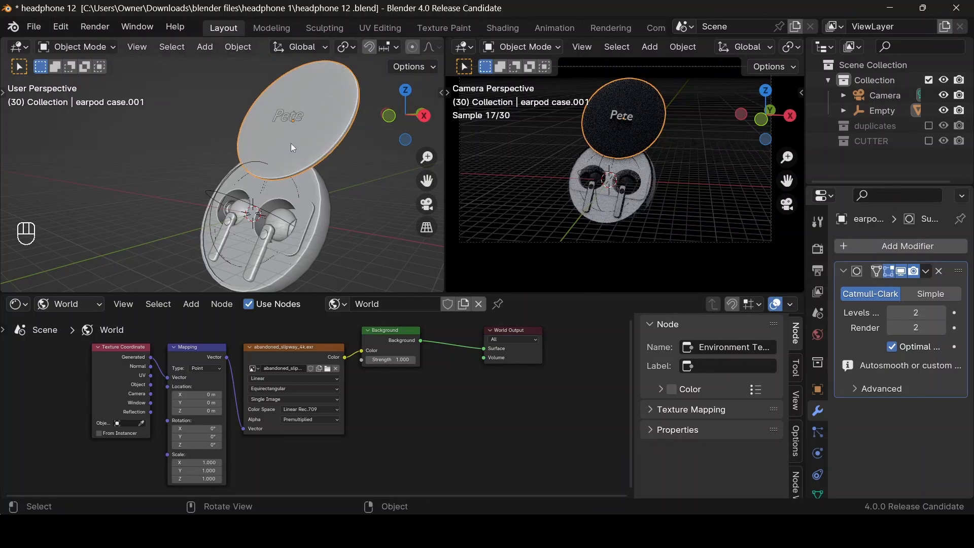
# Step: Inset the large face on the underside of the case lid with a thickness of 0 m, and return to Object Mode
pyautogui.moveTo(400, 130); pyautogui.dragTo(494, 121)
pyautogui.press('Tab')
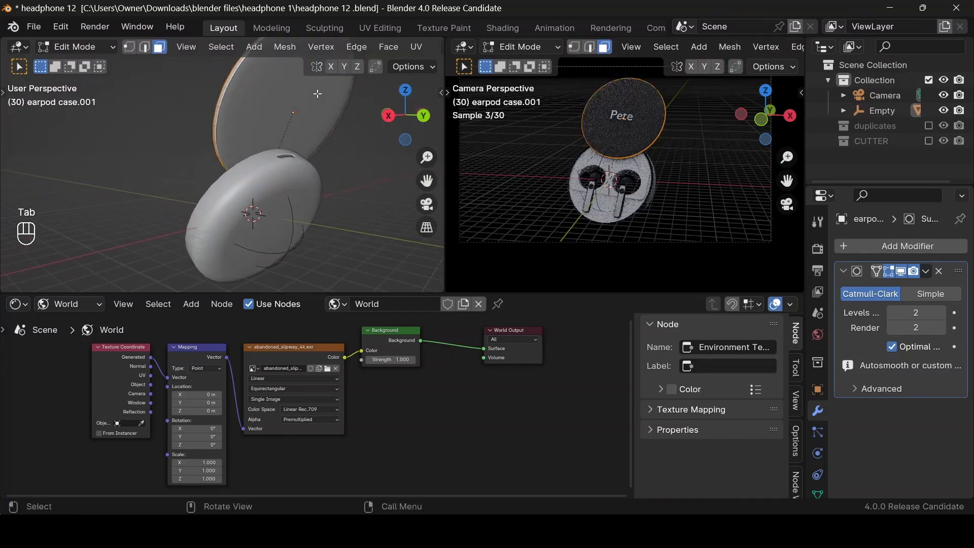
pyautogui.press('3')
pyautogui.click(313, 97)
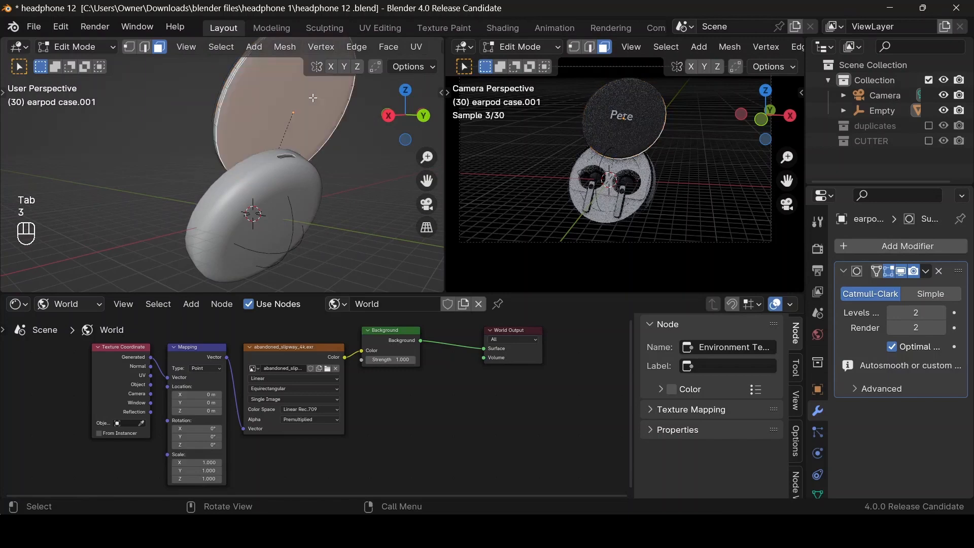
pyautogui.press('i')
pyautogui.click(398, 105)
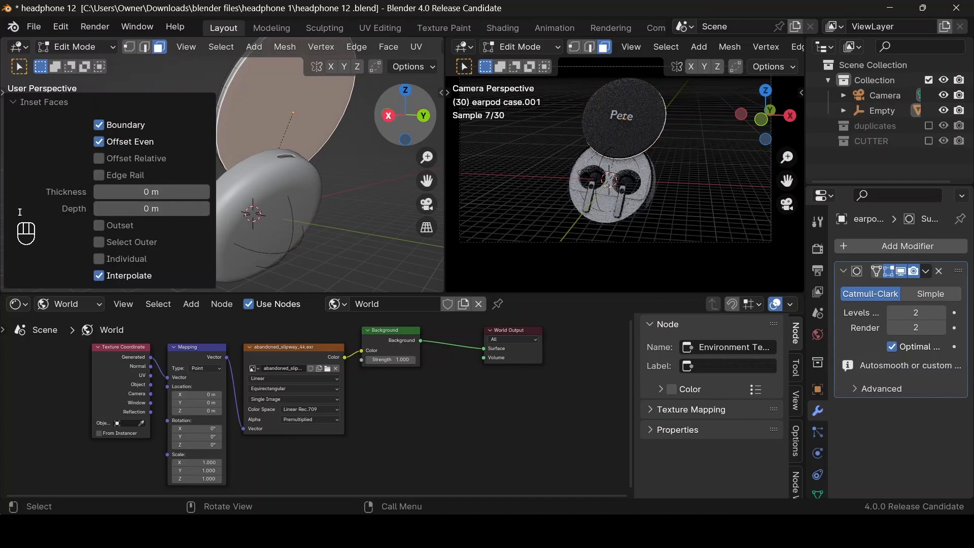
pyautogui.moveTo(400, 109); pyautogui.dragTo(366, 113)
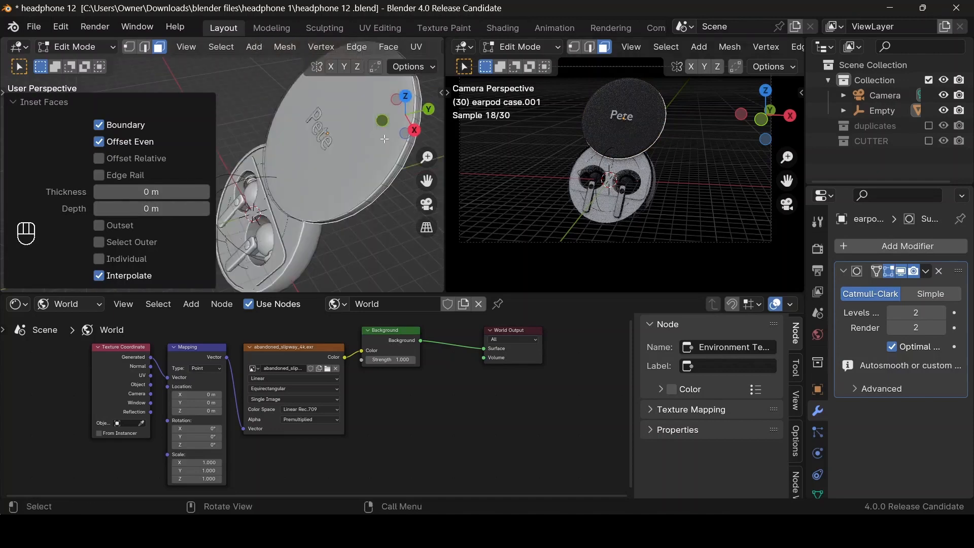
pyautogui.press('Tab')
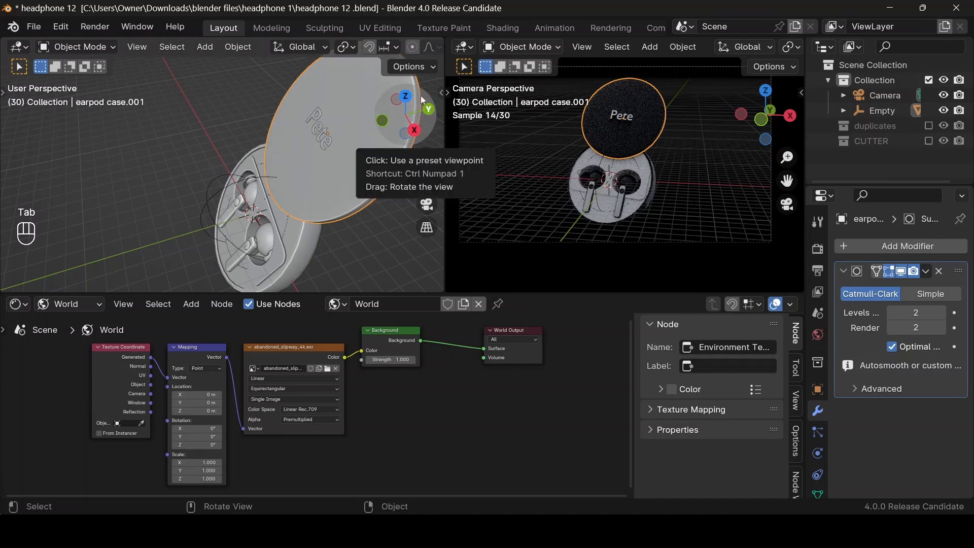
# Step: Add a point light and move it about 6.2 m along the Y axis, behind the earpod case
pyautogui.moveTo(383, 122); pyautogui.dragTo(324, 122)
pyautogui.click(406, 95)
pyautogui.click(395, 123)
pyautogui.hotkey('shift', 'a')
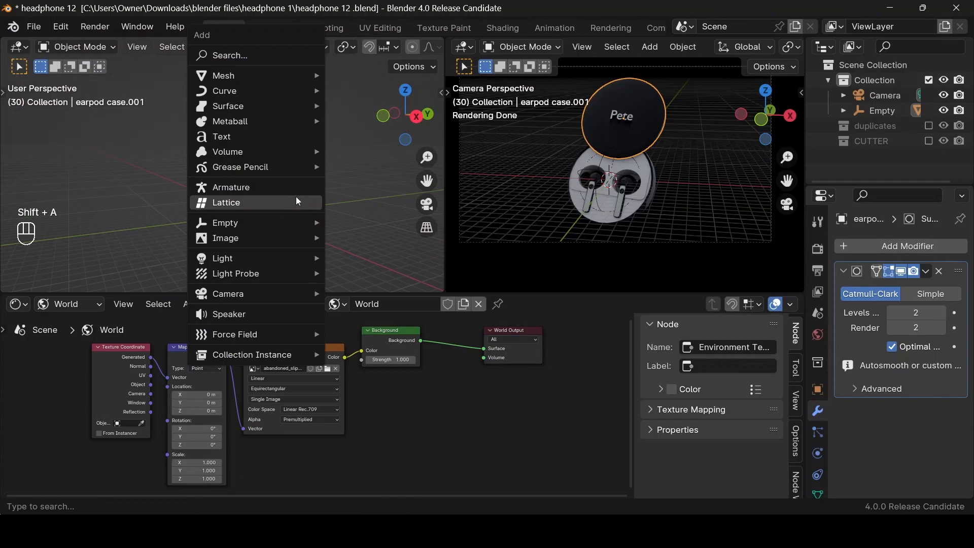
pyautogui.write('PO')
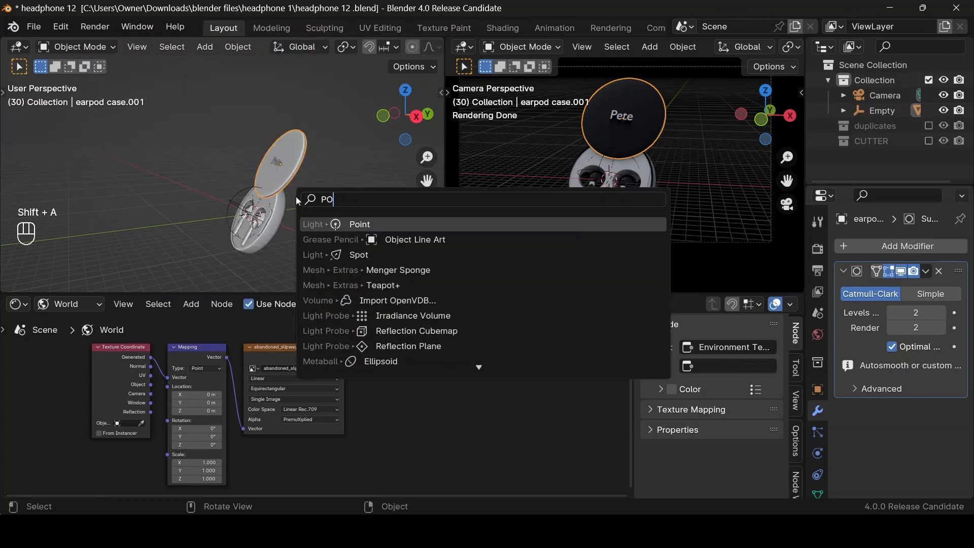
pyautogui.press('Return')
pyautogui.press('g')
pyautogui.press('y')
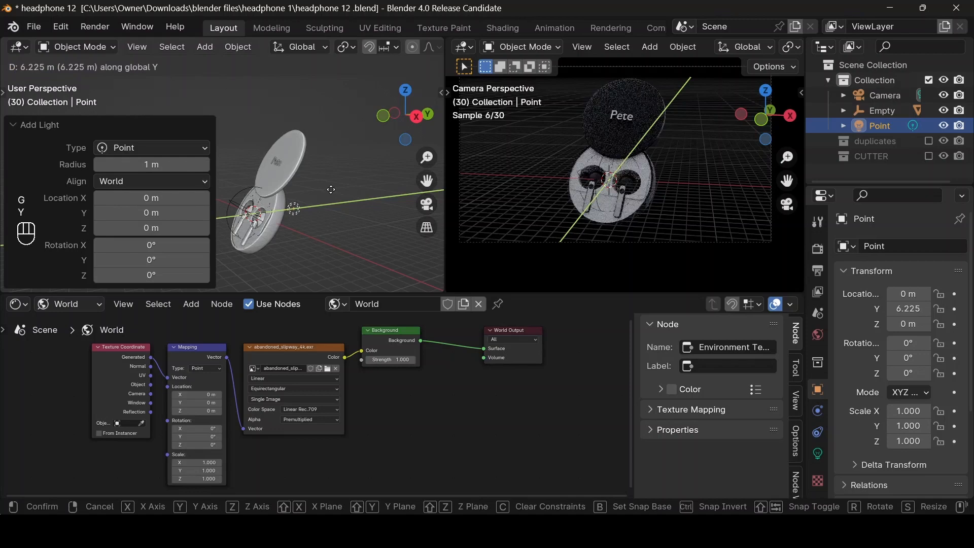
pyautogui.click(331, 190)
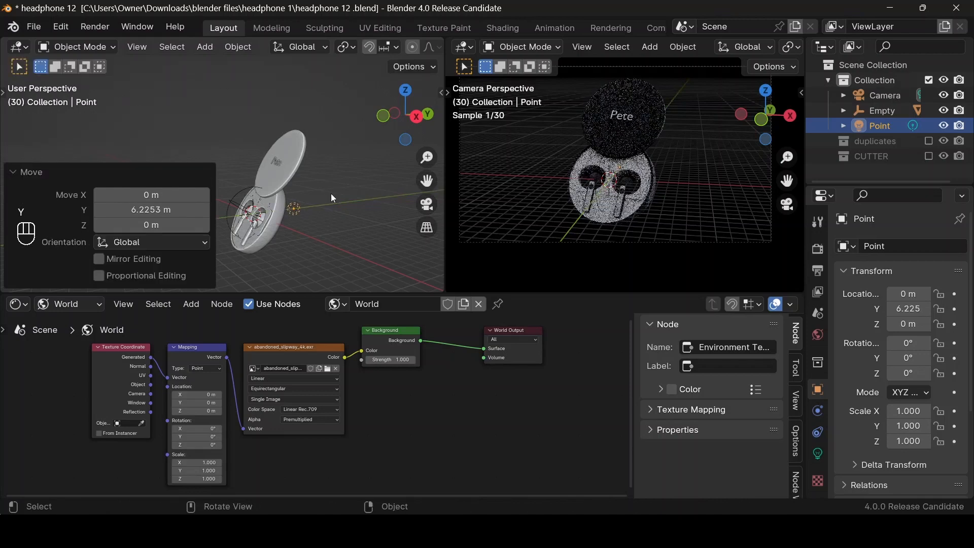
# Step: Set the point light's radius to 40 m, and raise it gradually to about 41.3 m
pyautogui.click(817, 453)
pyautogui.doubleClick(916, 354)
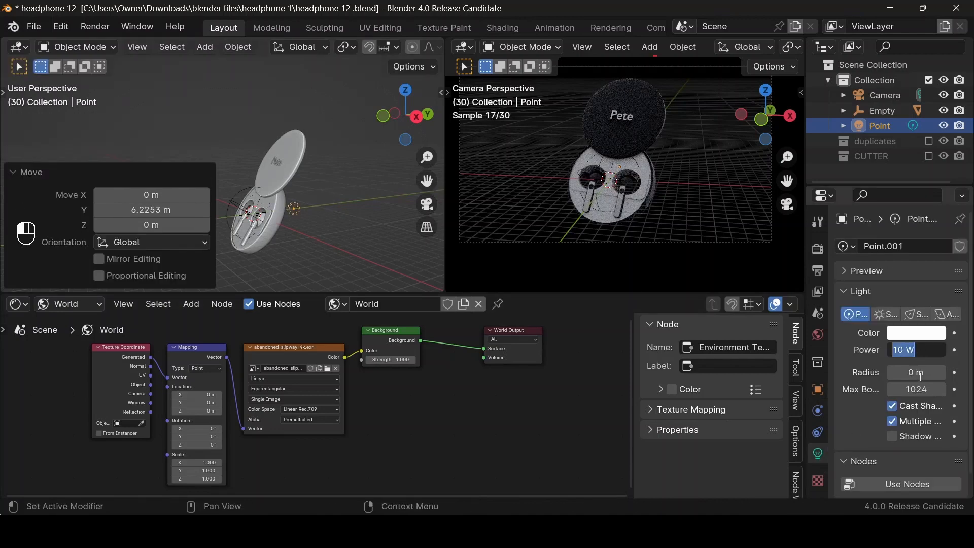
pyautogui.doubleClick(917, 374)
pyautogui.write('4')
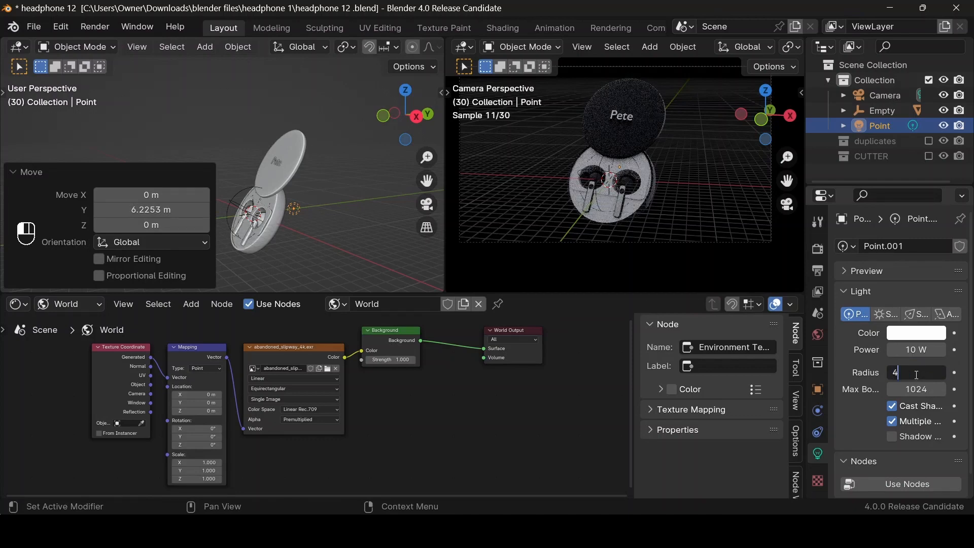
pyautogui.write('0')
pyautogui.press('Return')
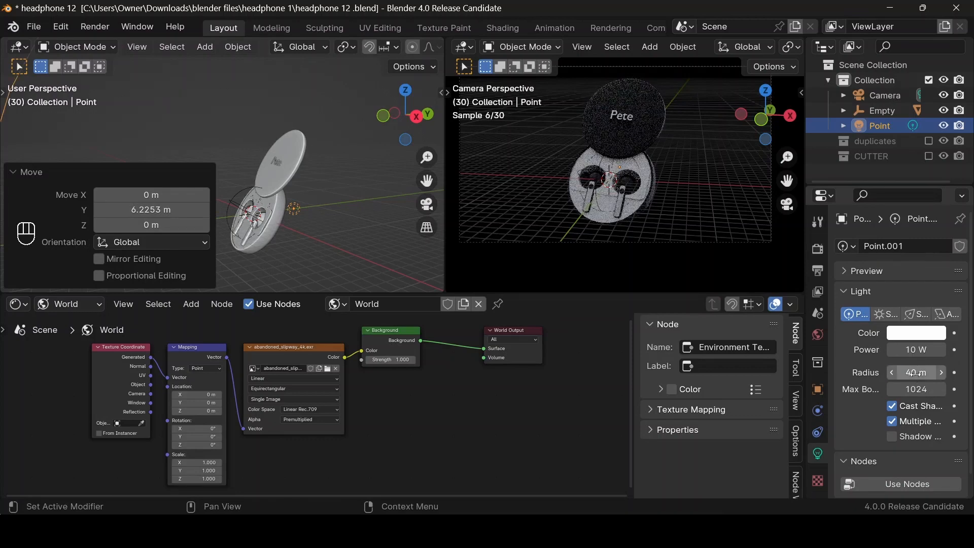
pyautogui.moveTo(915, 373); pyautogui.dragTo(920, 373)
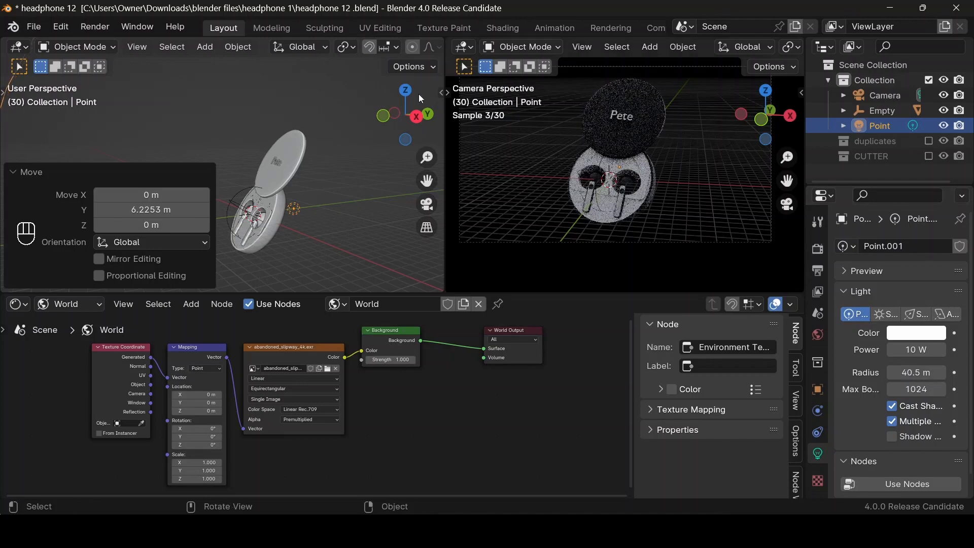
pyautogui.moveTo(419, 93); pyautogui.dragTo(387, 98)
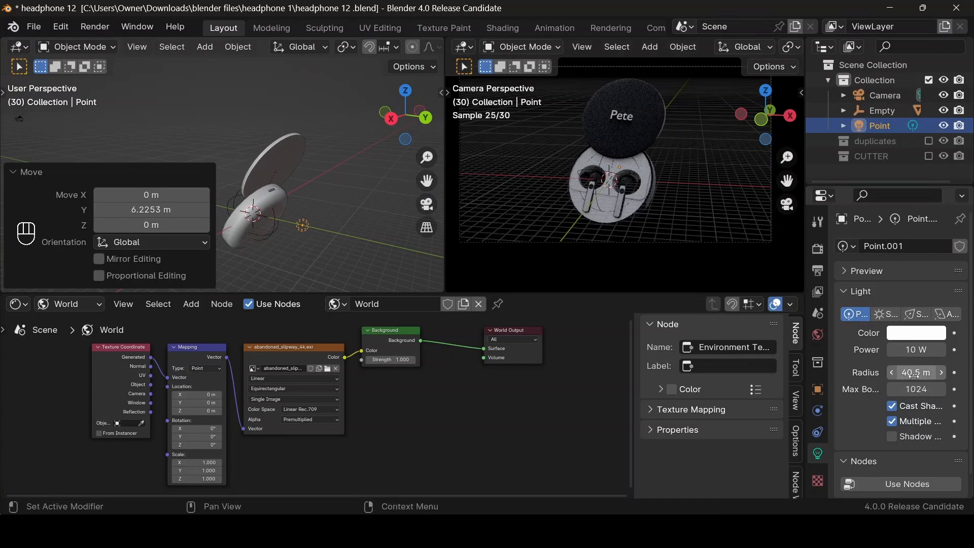
pyautogui.moveTo(914, 375); pyautogui.dragTo(919, 374)
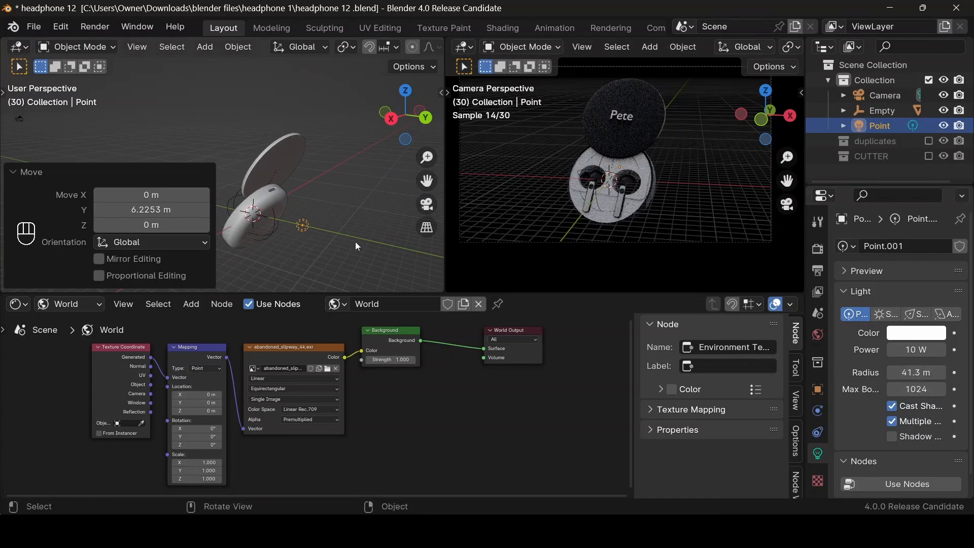
# Step: Delete the point light from behind the earpod case
pyautogui.scroll(4, 385, 162)
pyautogui.moveTo(398, 124); pyautogui.dragTo(414, 117)
pyautogui.scroll(-1, 351, 190)
pyautogui.press('Delete')
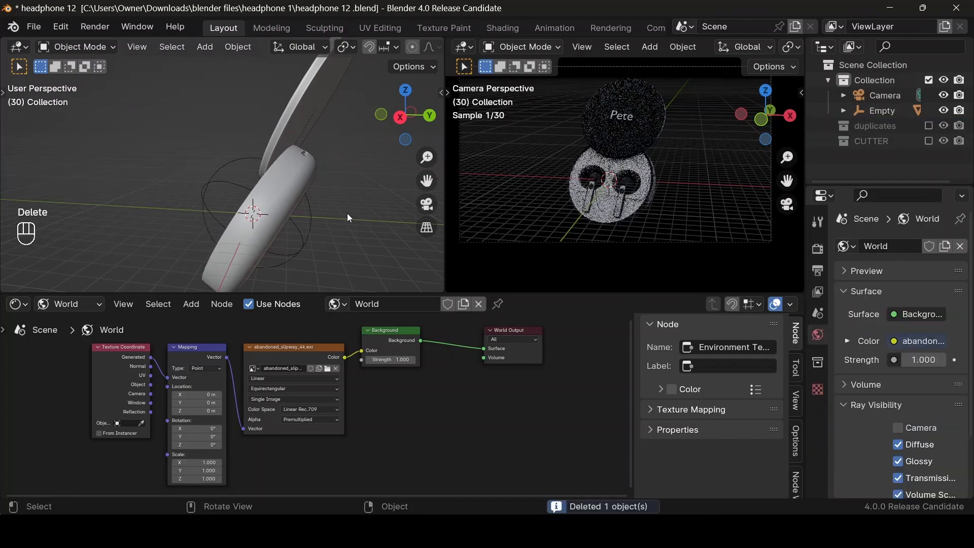
# Step: Add a new point light and move it about 6.1 m along the Y axis, behind the case
pyautogui.hotkey('shift', 'a')
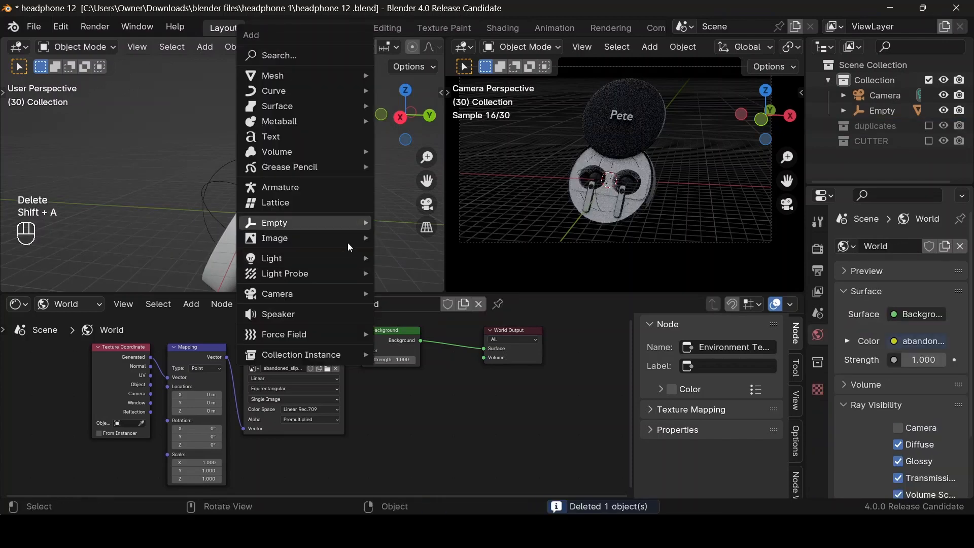
pyautogui.moveTo(340, 257)
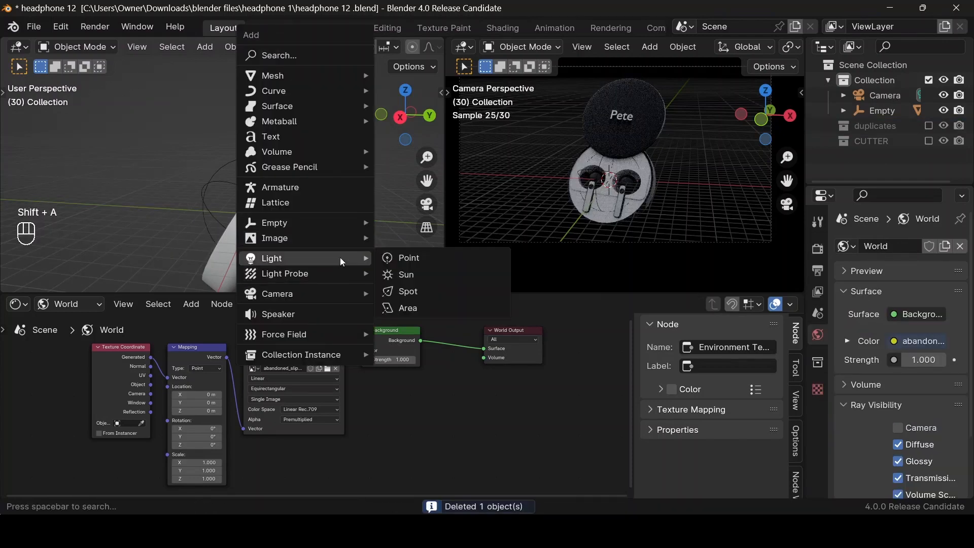
pyautogui.click(434, 260)
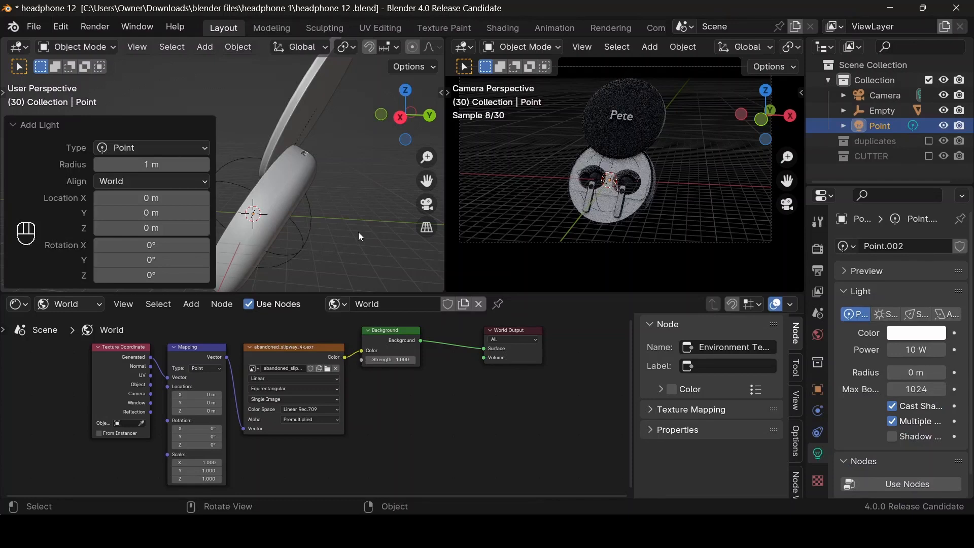
pyautogui.press('g')
pyautogui.press('y')
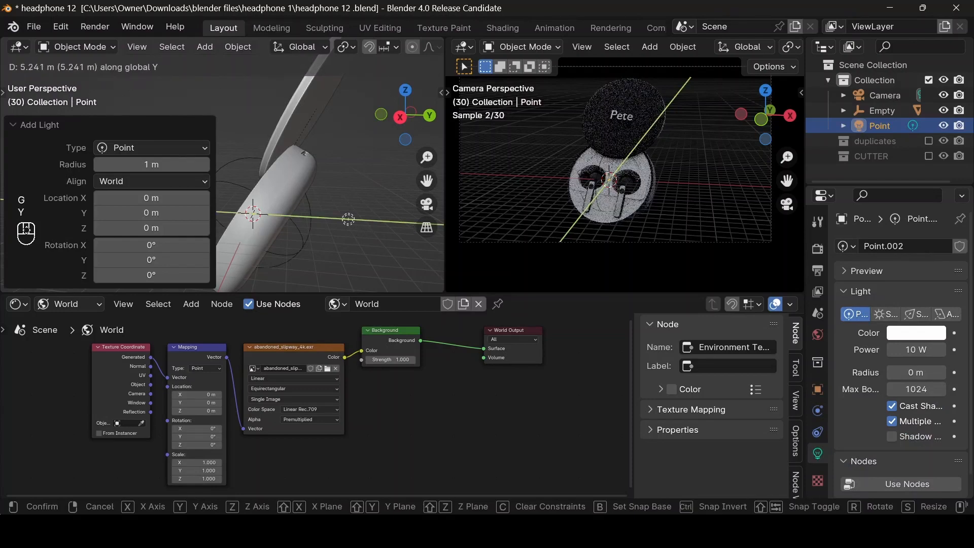
pyautogui.click(264, 235)
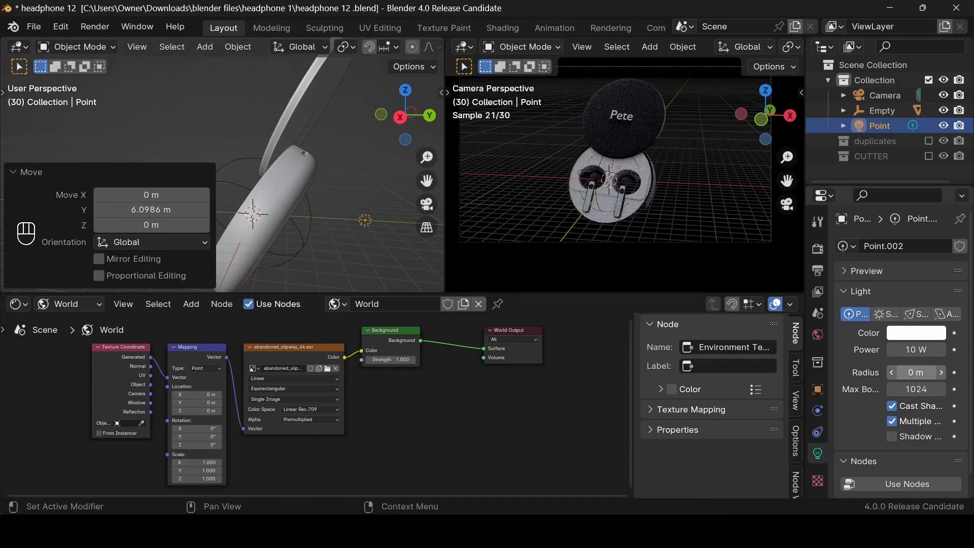
# Step: Set the point light's radius to 3.4 m and its power to 3000 W
pyautogui.moveTo(916, 372); pyautogui.dragTo(944, 372)
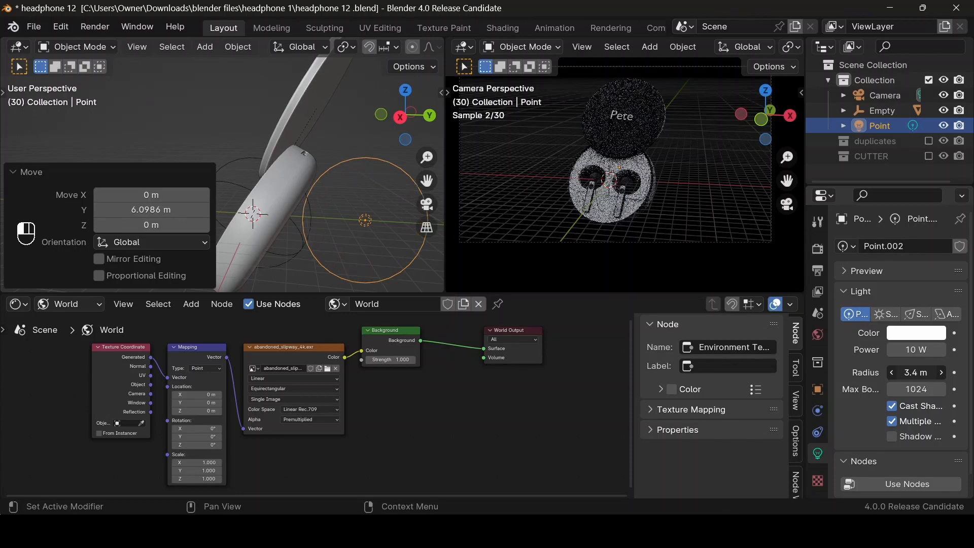
pyautogui.click(909, 349)
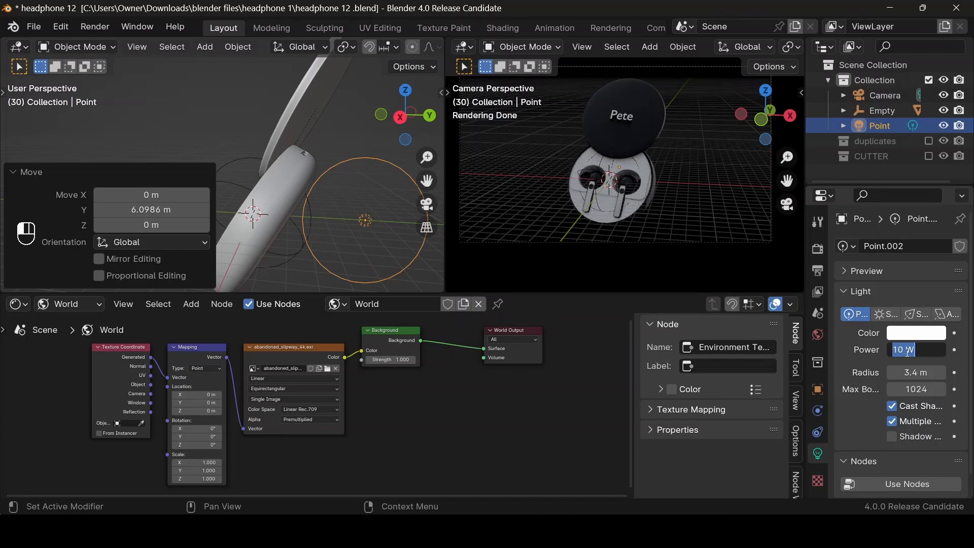
pyautogui.write('3000')
pyautogui.press('Return')
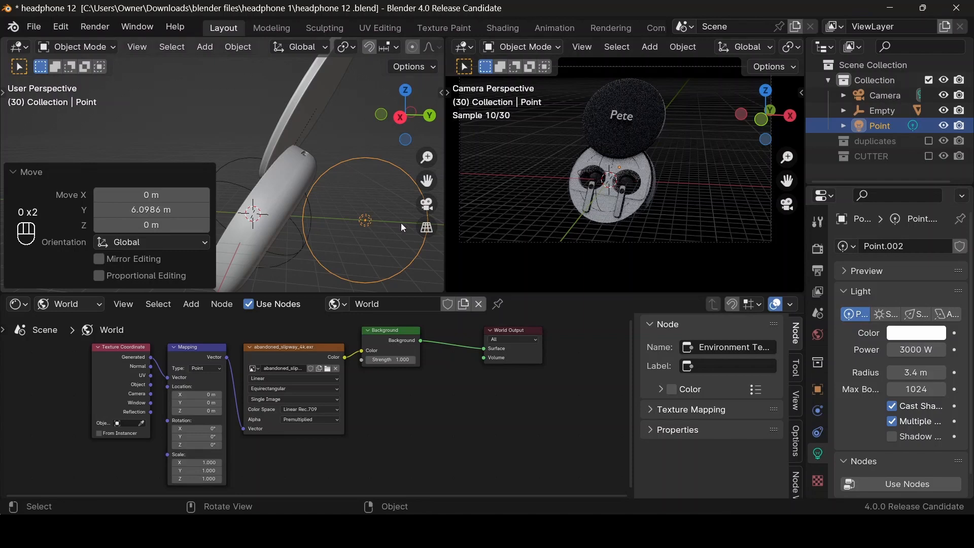
# Step: Move the point light about 3.26 m along X and a further 8.96 m along Y, and deselect it
pyautogui.moveTo(382, 112); pyautogui.dragTo(382, 150)
pyautogui.scroll(-3, 378, 147)
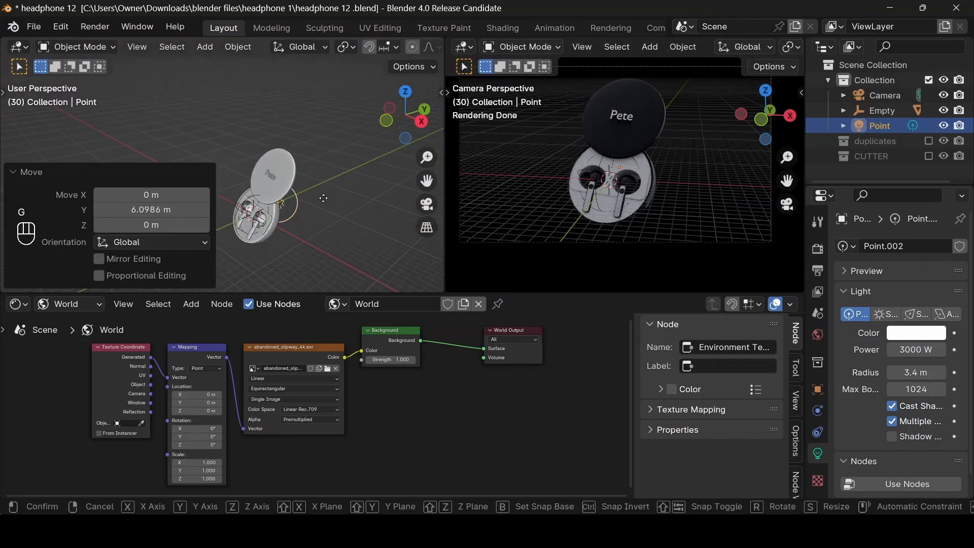
pyautogui.press('g')
pyautogui.press('x')
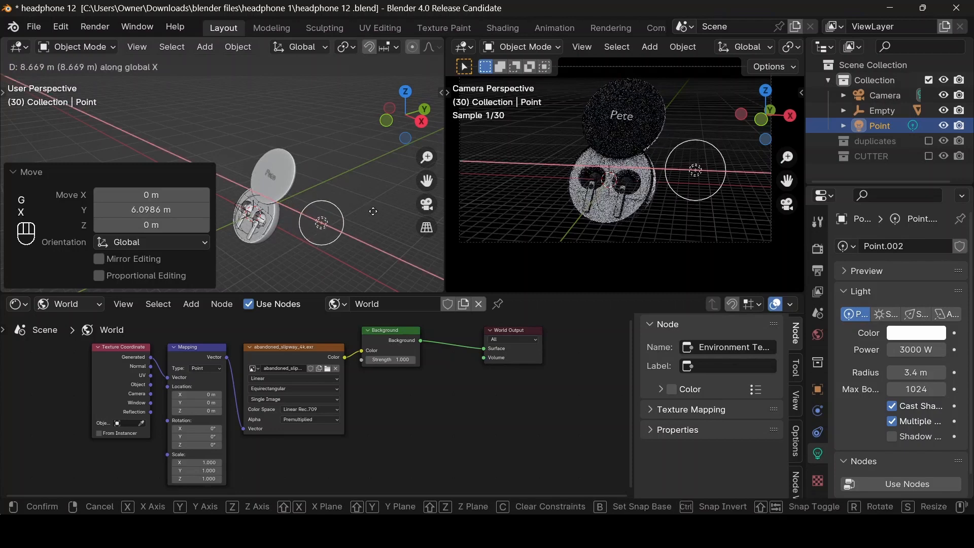
pyautogui.click(336, 201)
pyautogui.press('g')
pyautogui.press('y')
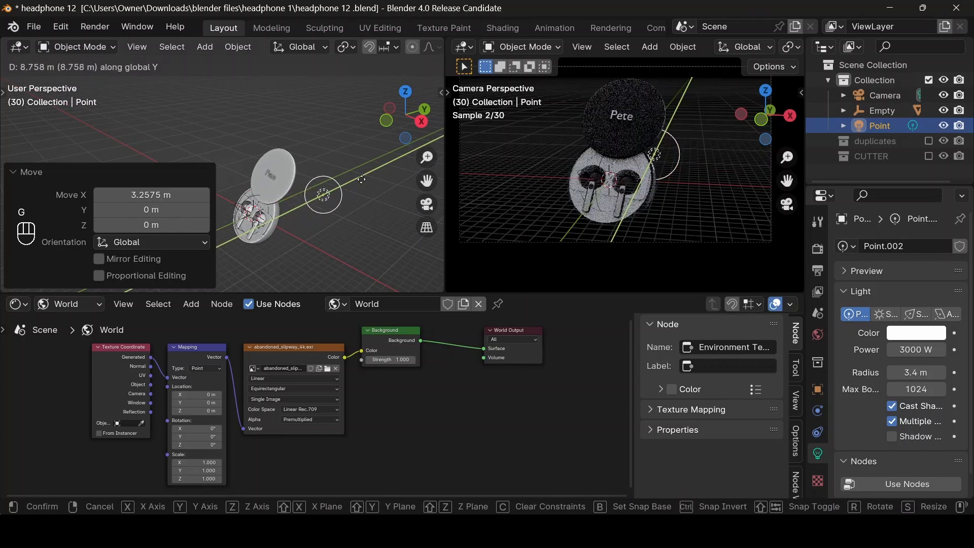
pyautogui.click(312, 197)
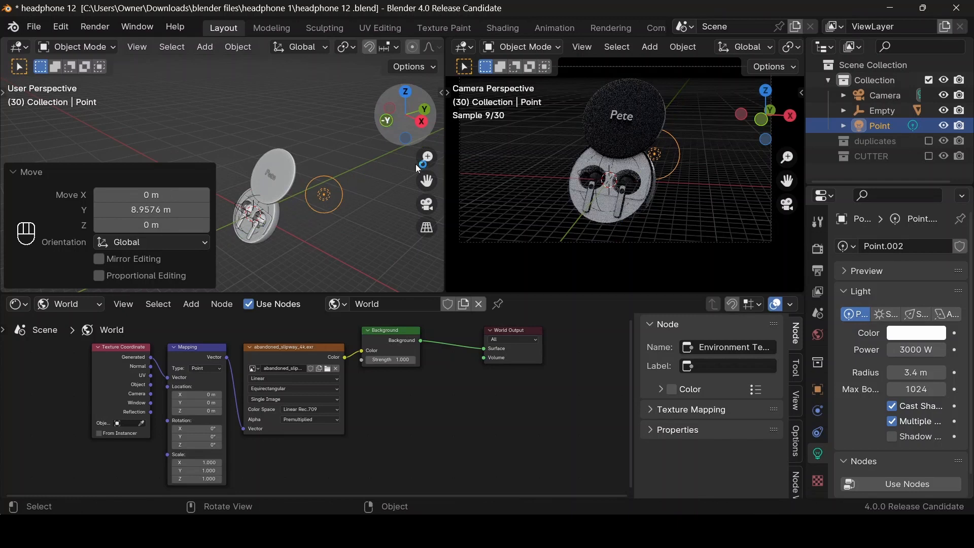
pyautogui.click(330, 234)
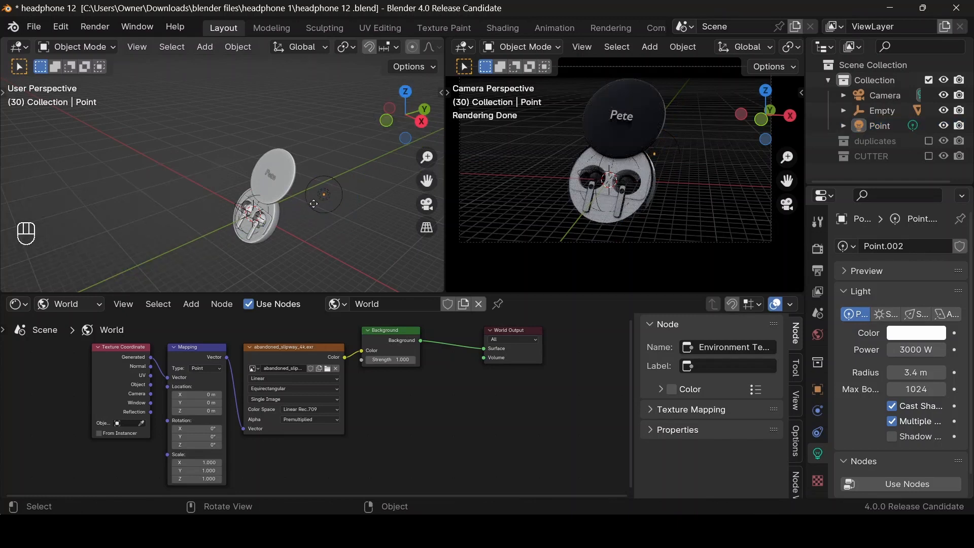
# Step: Add an area light and, in the right orthographic view, move it about -27.9 m in Y and 18.7 m in Z
pyautogui.press('shift')
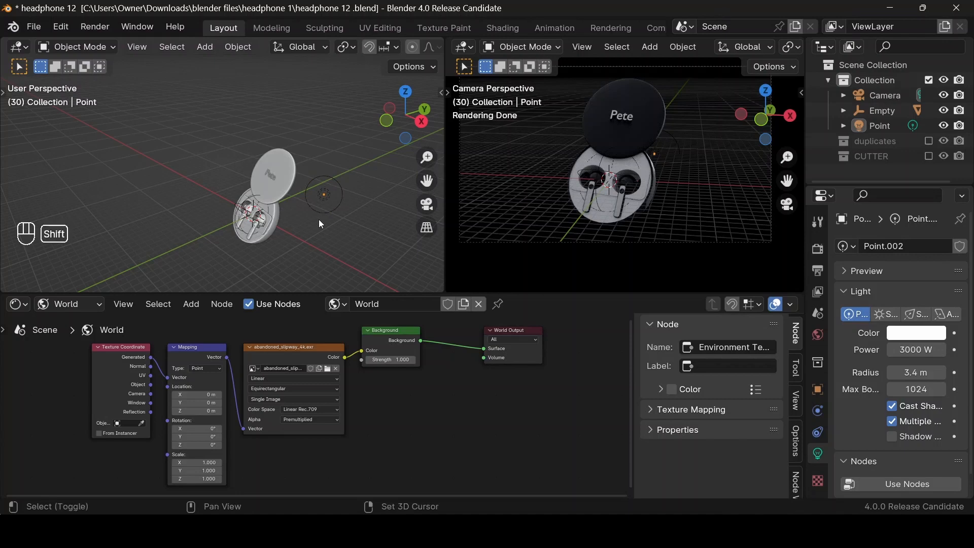
pyautogui.hotkey('shift', 'a')
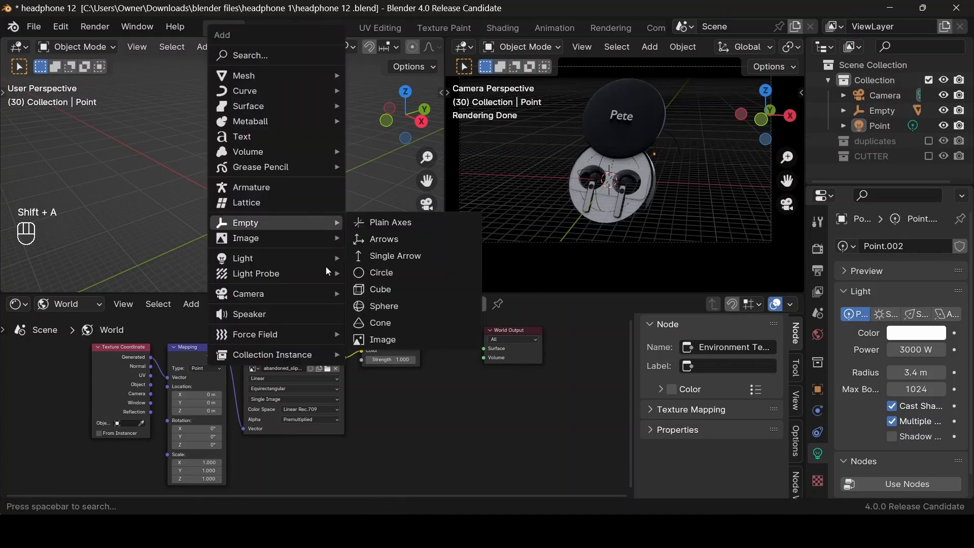
pyautogui.moveTo(319, 256)
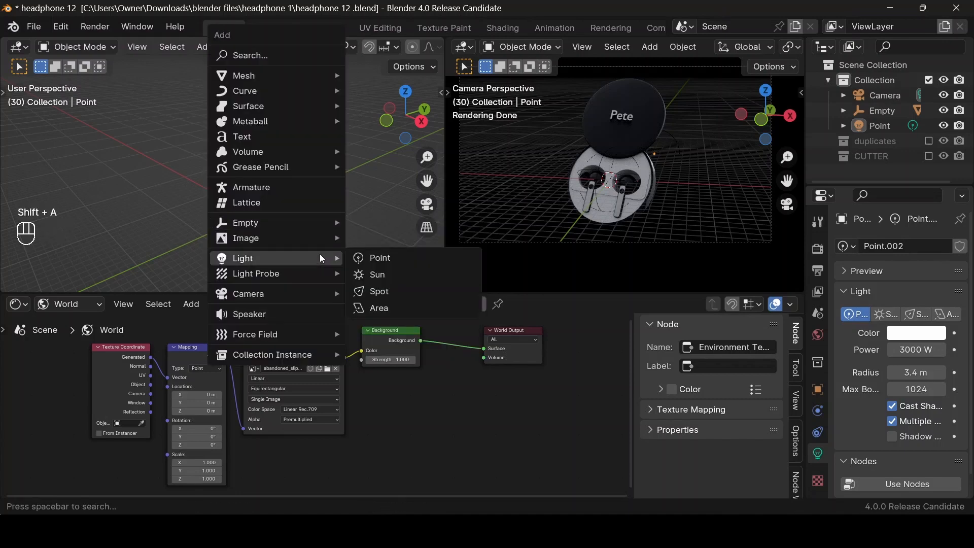
pyautogui.click(372, 308)
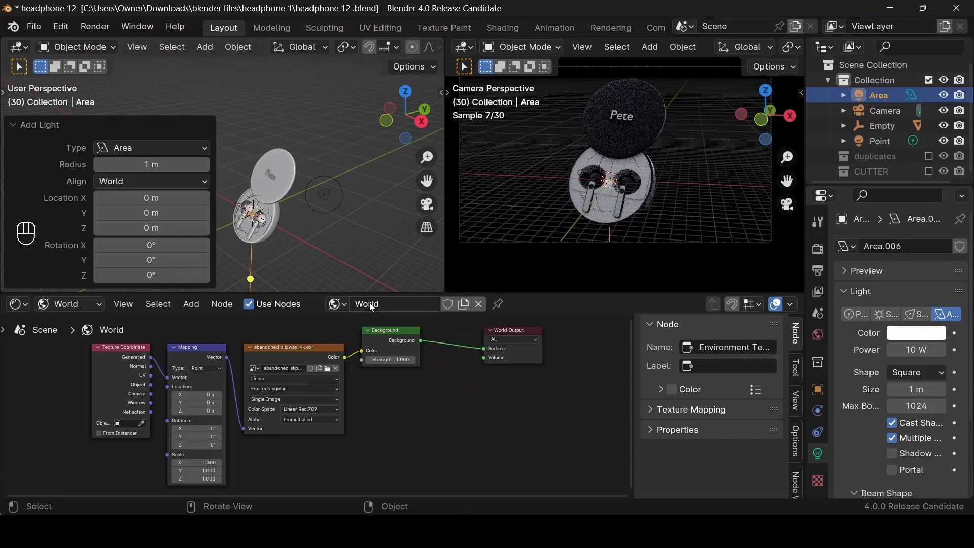
pyautogui.click(421, 124)
pyautogui.moveTo(426, 181); pyautogui.dragTo(462, 160)
pyautogui.scroll(-1, 357, 221)
pyautogui.scroll(-2, 354, 218)
pyautogui.press('g')
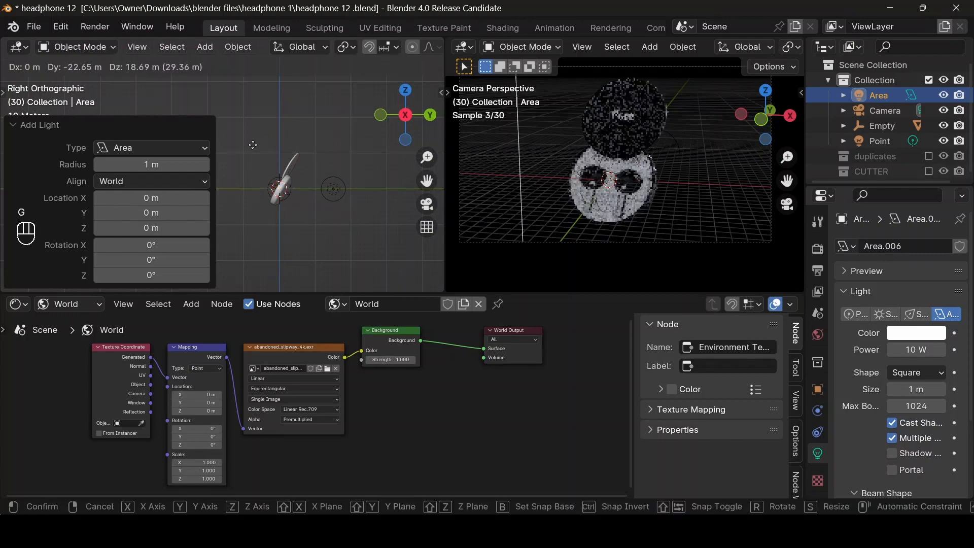
pyautogui.click(244, 151)
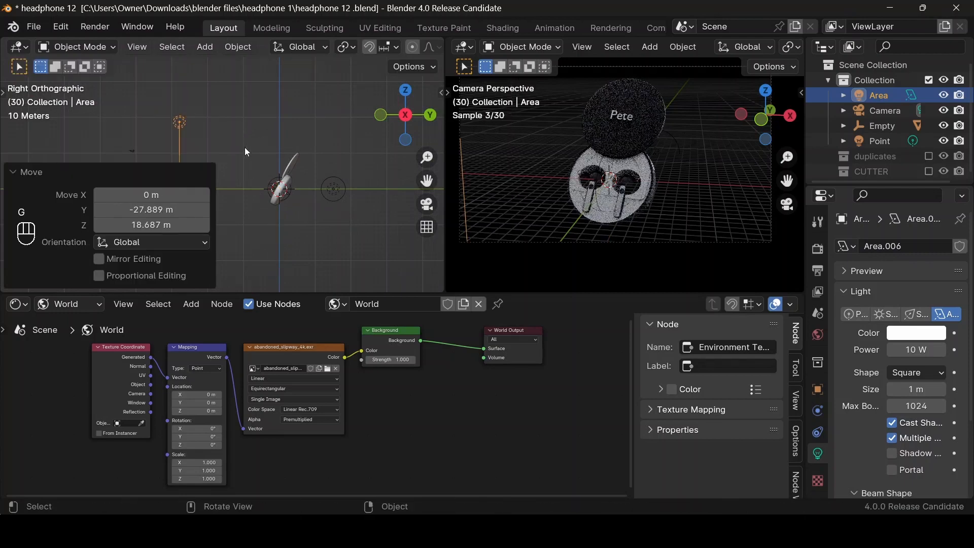
# Step: Rotate the area light about -51.3° in the right view and move it about -8.43 m along X
pyautogui.press('r')
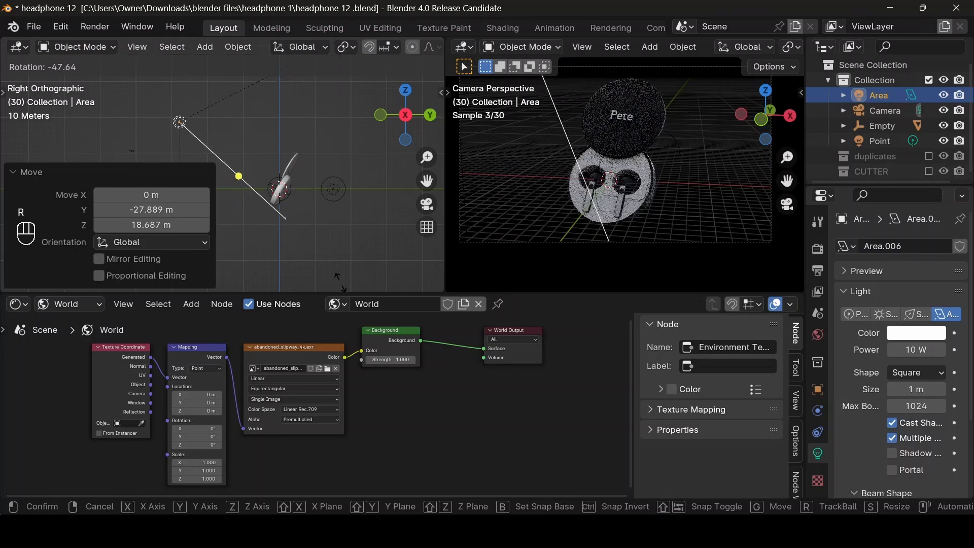
pyautogui.click(427, 255)
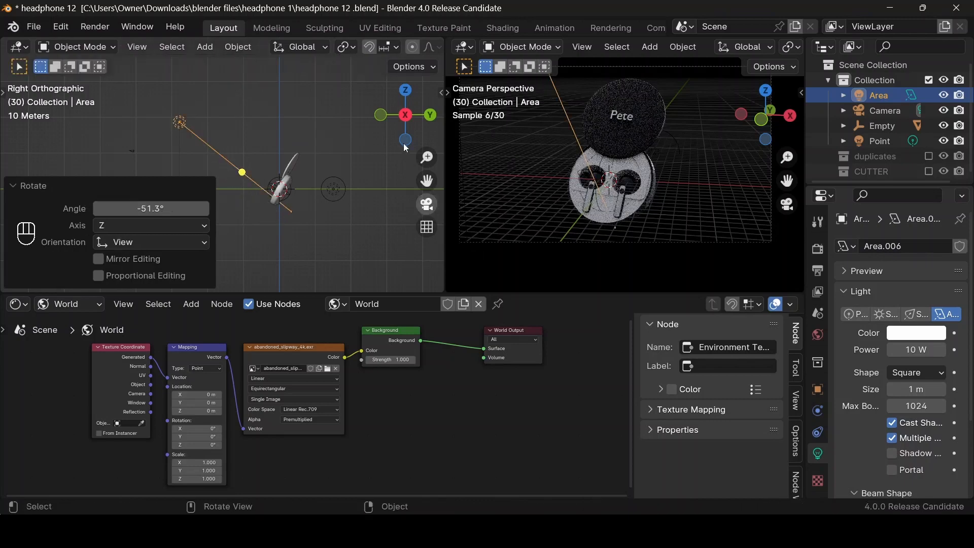
pyautogui.moveTo(395, 127); pyautogui.dragTo(375, 178)
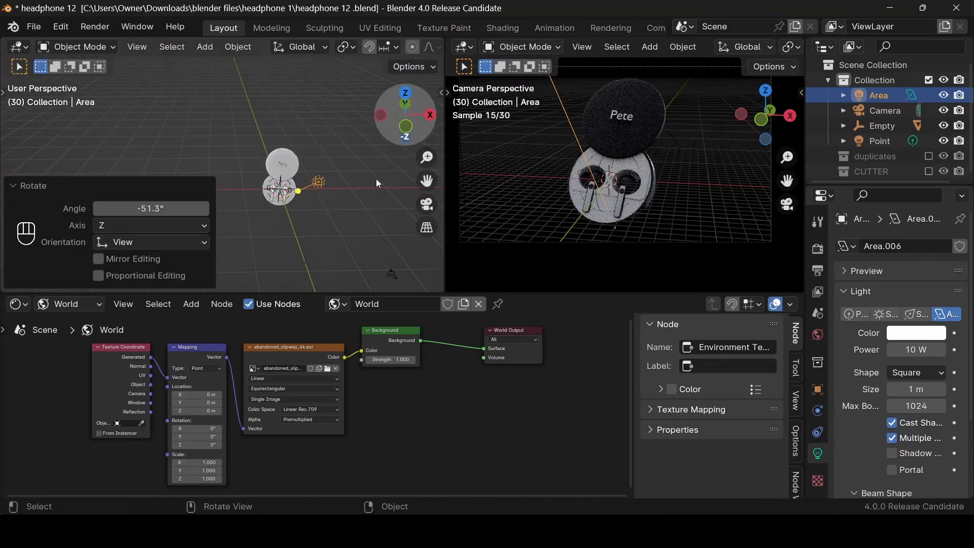
pyautogui.press('g')
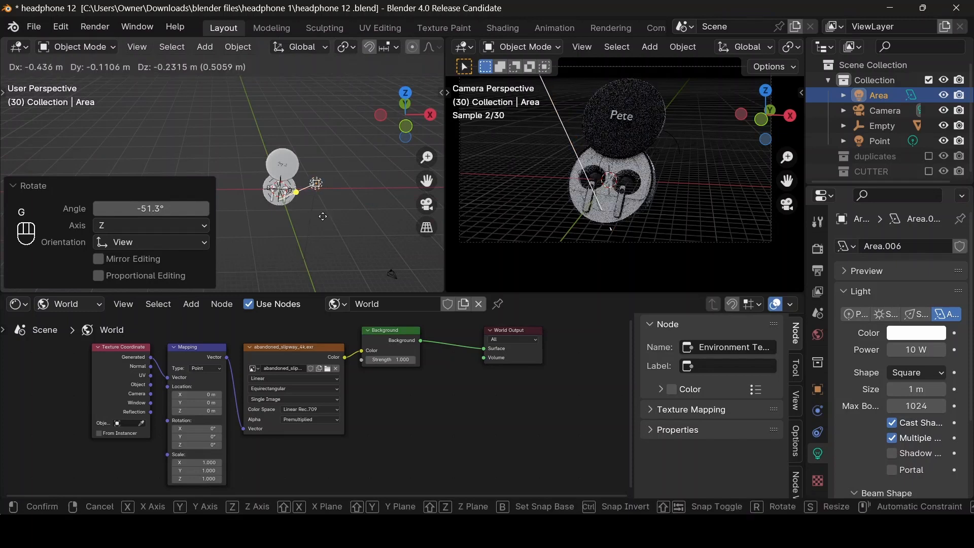
pyautogui.press('x')
pyautogui.click(309, 212)
# Step: Trackball-rotate the area light to aim it at the case and enlarge its square shape to about 13 m
pyautogui.press('r')
pyautogui.press('r')
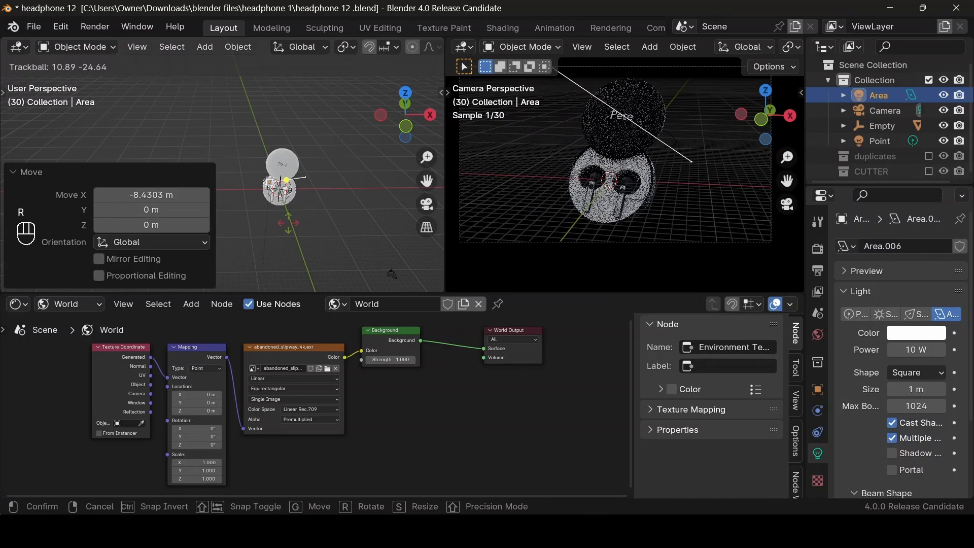
pyautogui.click(278, 217)
pyautogui.moveTo(270, 182); pyautogui.dragTo(316, 150)
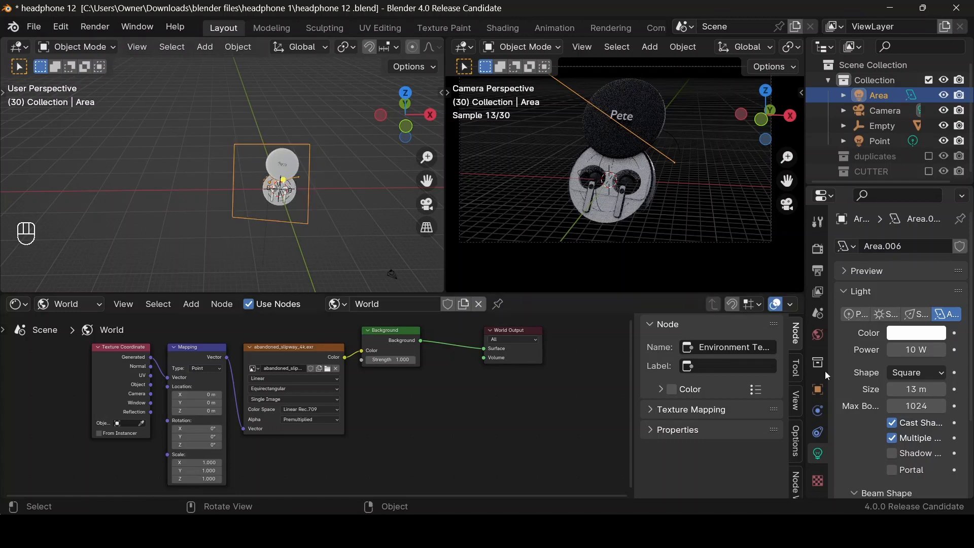
# Step: Change the area light's shape to Rectangle and resize it to about 12.9 m by 14 m
pyautogui.click(903, 373)
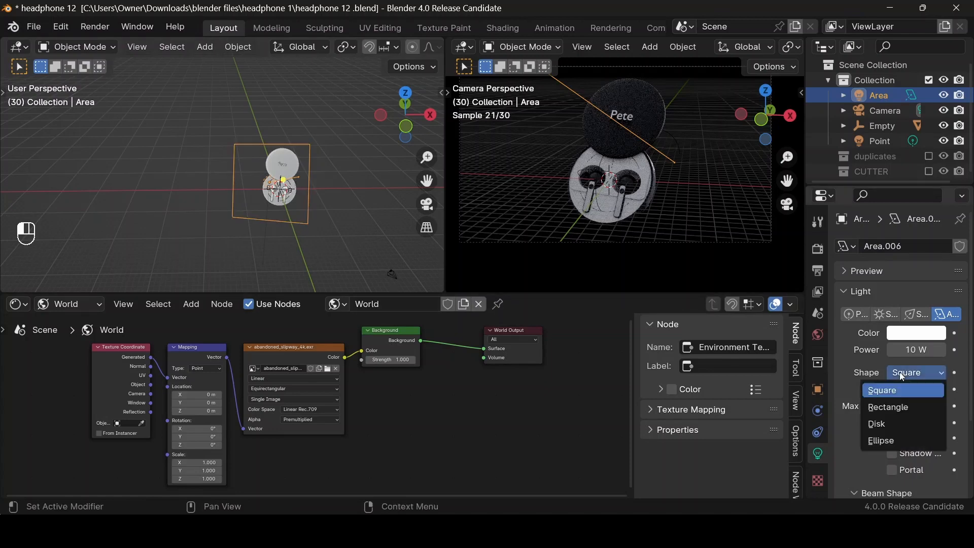
pyautogui.click(886, 408)
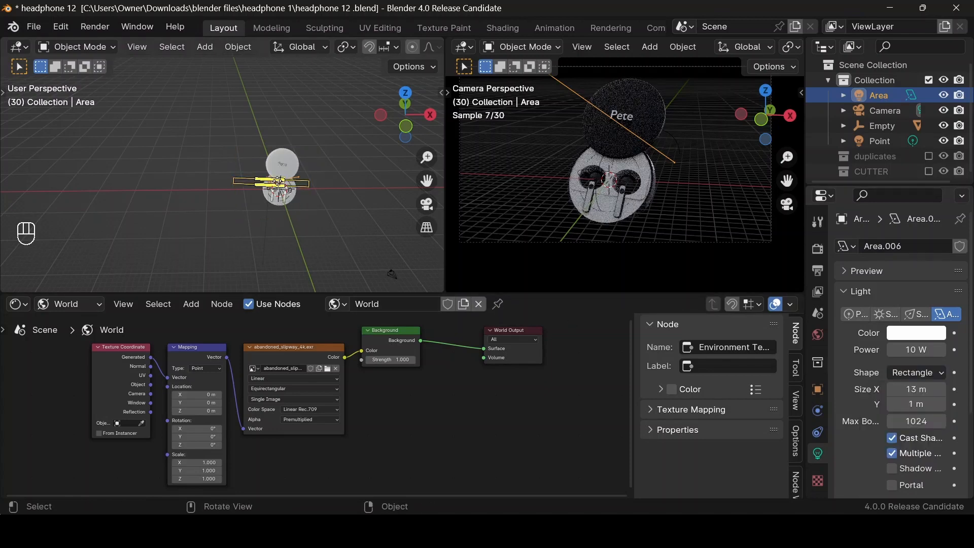
pyautogui.moveTo(282, 178); pyautogui.dragTo(279, 135)
pyautogui.moveTo(290, 173); pyautogui.dragTo(314, 185)
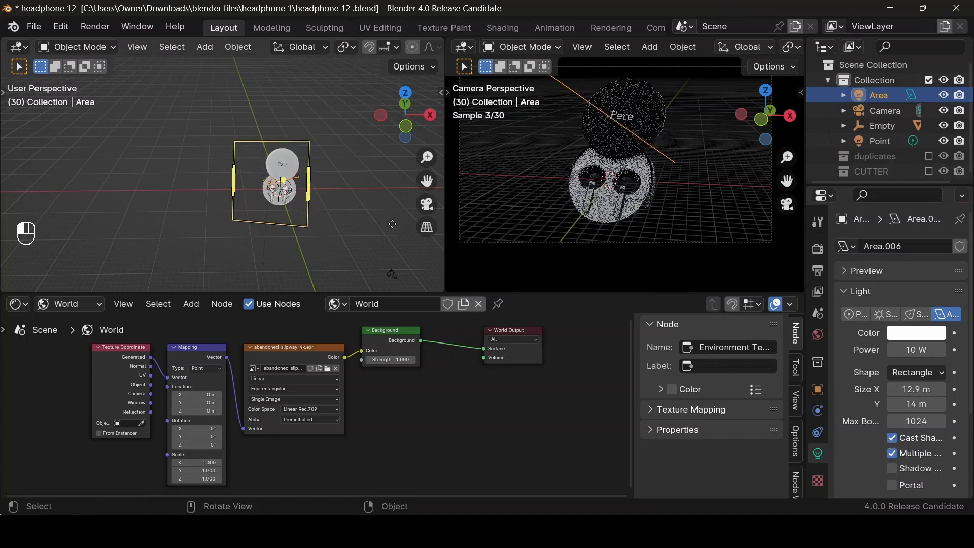
# Step: Set the area light's power to 15000 W and enlarge it to about 18.5 m by 17.1 m
pyautogui.click(908, 350)
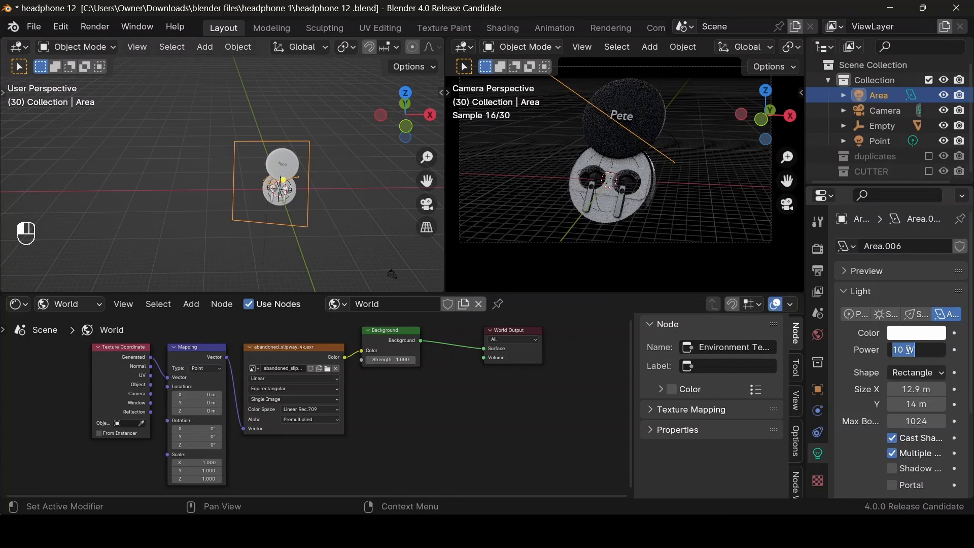
pyautogui.write('1')
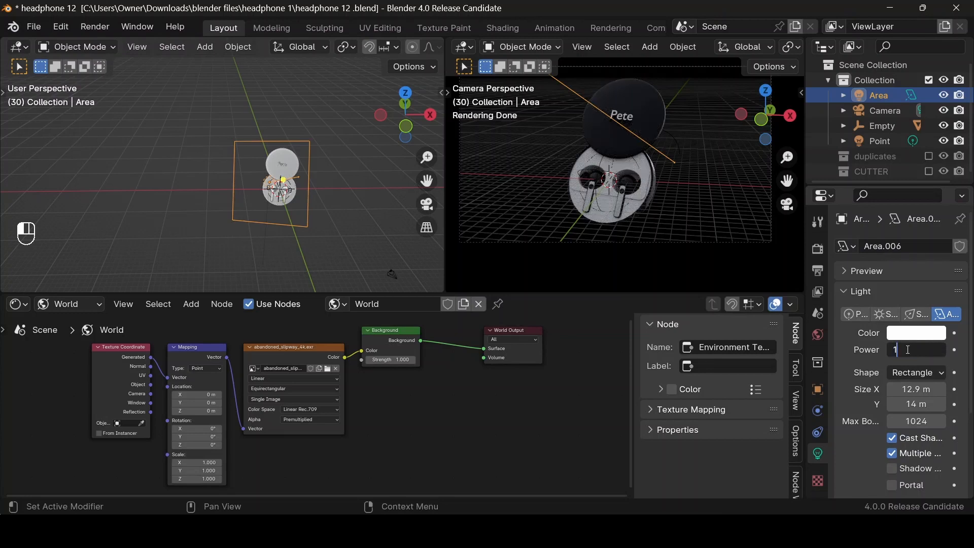
pyautogui.write('5000')
pyautogui.press('Return')
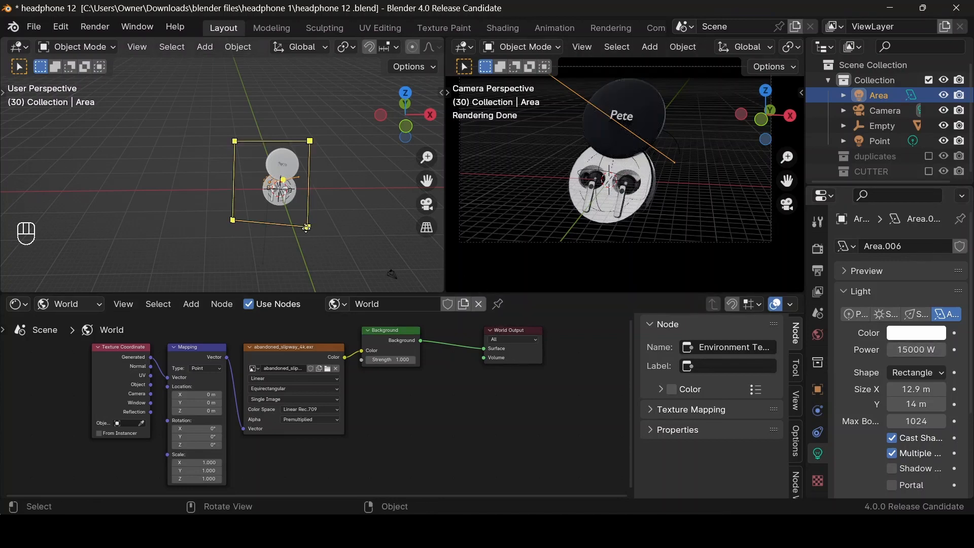
pyautogui.moveTo(319, 234); pyautogui.dragTo(326, 238)
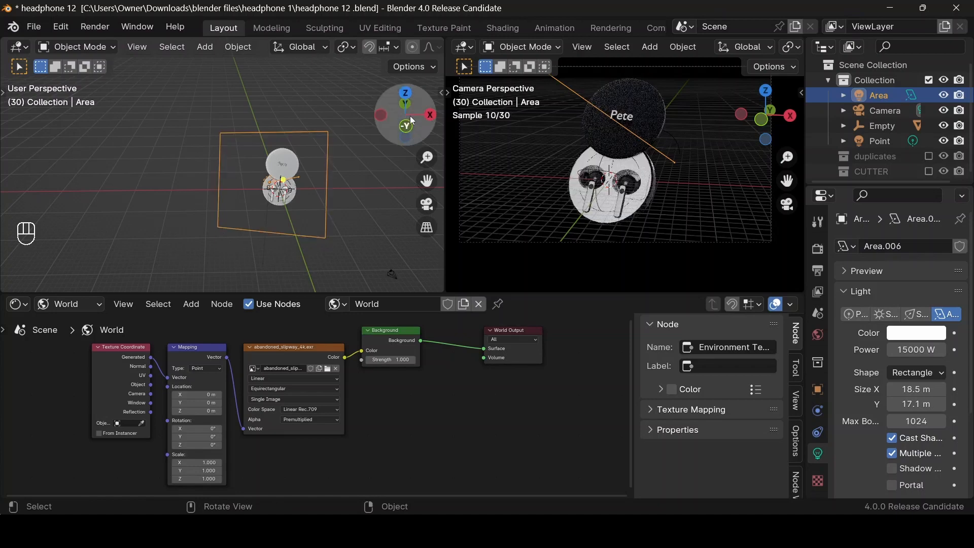
# Step: Duplicate the area light about 17.35 m along X and narrow the copy's X size to about 8.05 m
pyautogui.moveTo(409, 125); pyautogui.dragTo(368, 118)
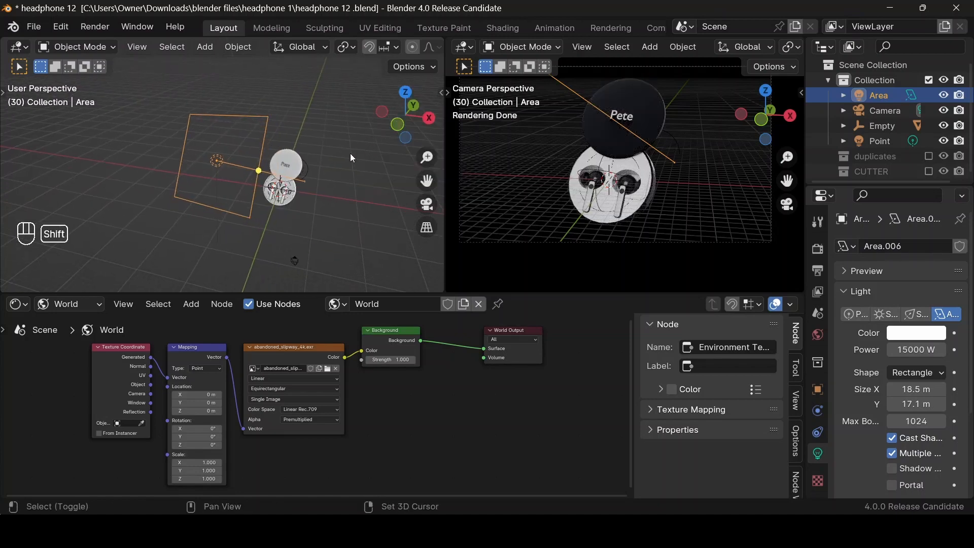
pyautogui.hotkey('shift', 'd')
pyautogui.press('x')
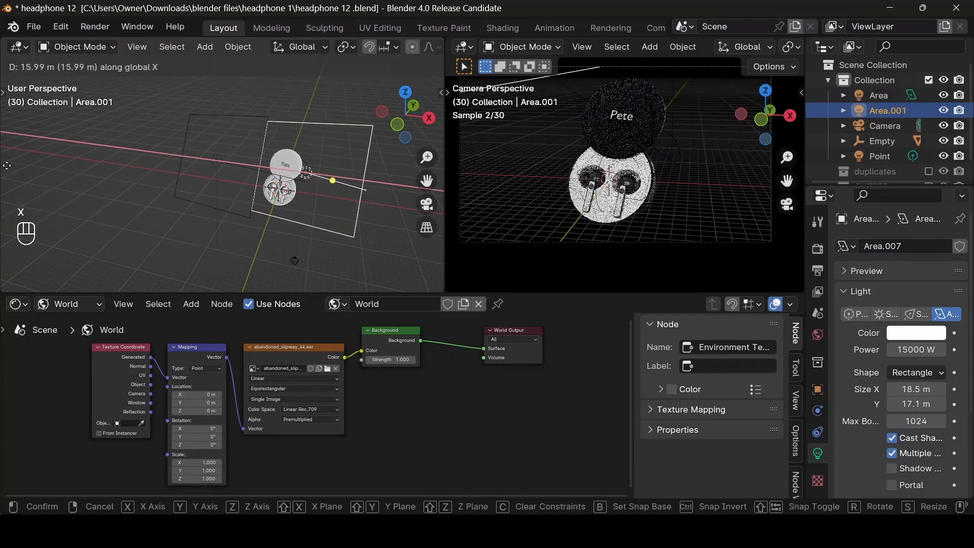
pyautogui.click(23, 115)
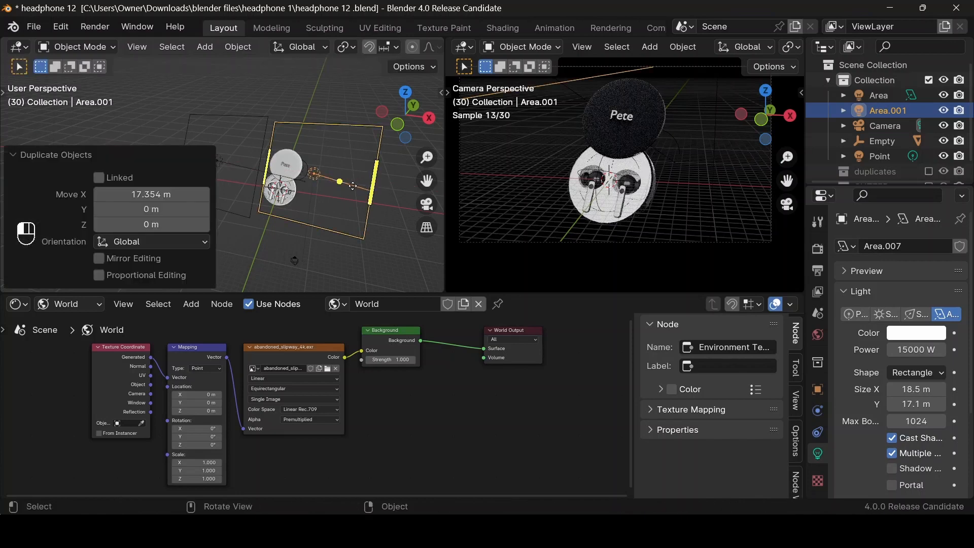
pyautogui.moveTo(353, 185); pyautogui.dragTo(338, 180)
# Step: Rotate the duplicated area light about the global Z axis toward the case and move it about -4.22 m in Z
pyautogui.press('r')
pyautogui.press('z')
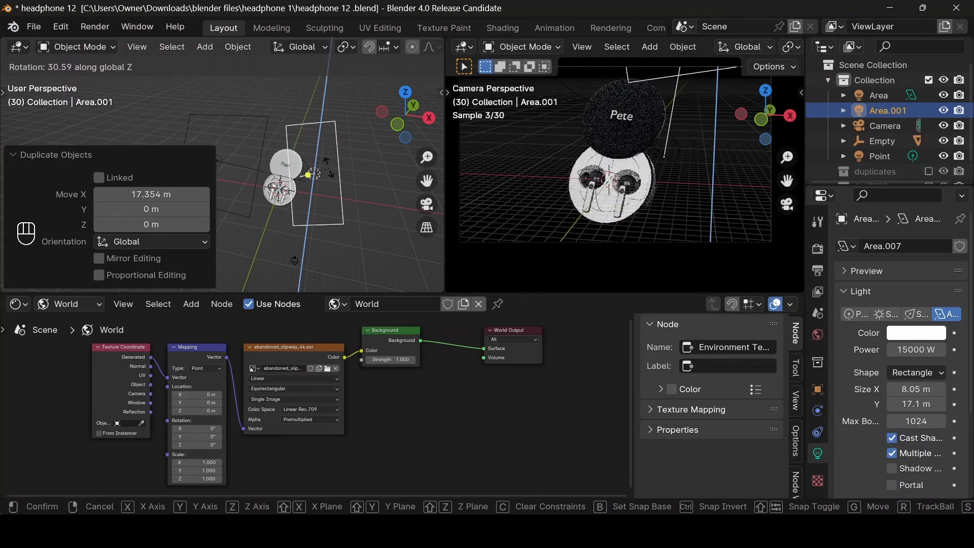
pyautogui.click(327, 173)
pyautogui.press('g')
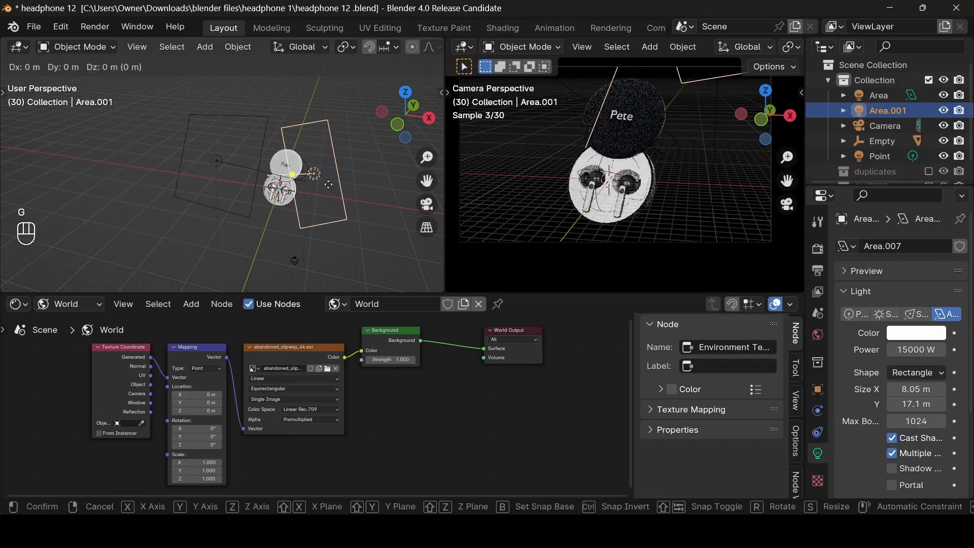
pyautogui.press('z')
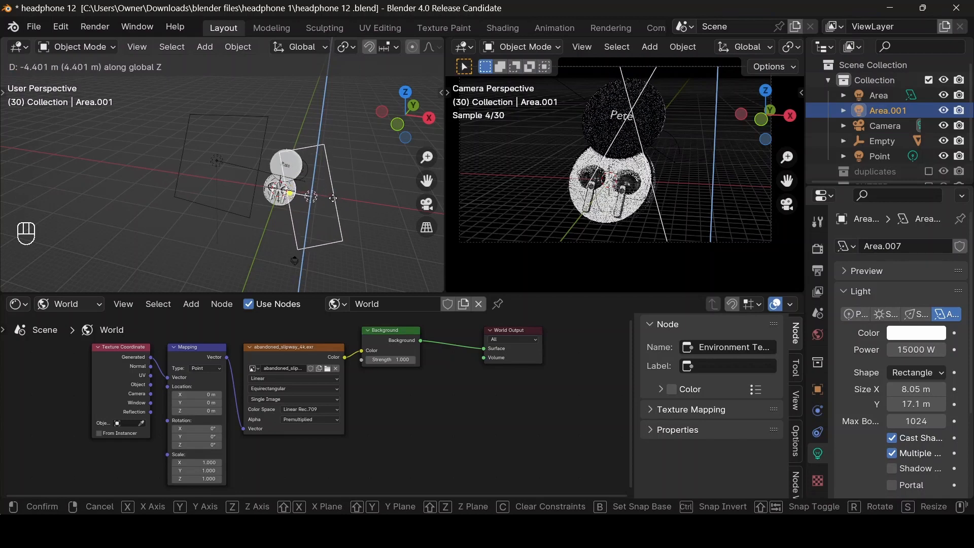
pyautogui.click(333, 198)
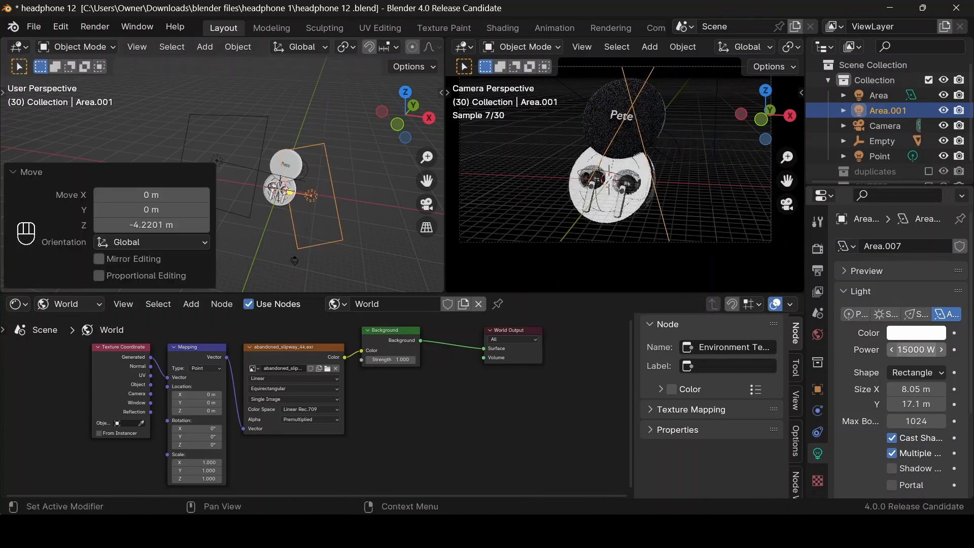
# Step: Set the duplicated area light's power to 5000 W
pyautogui.click(908, 349)
pyautogui.write('5000')
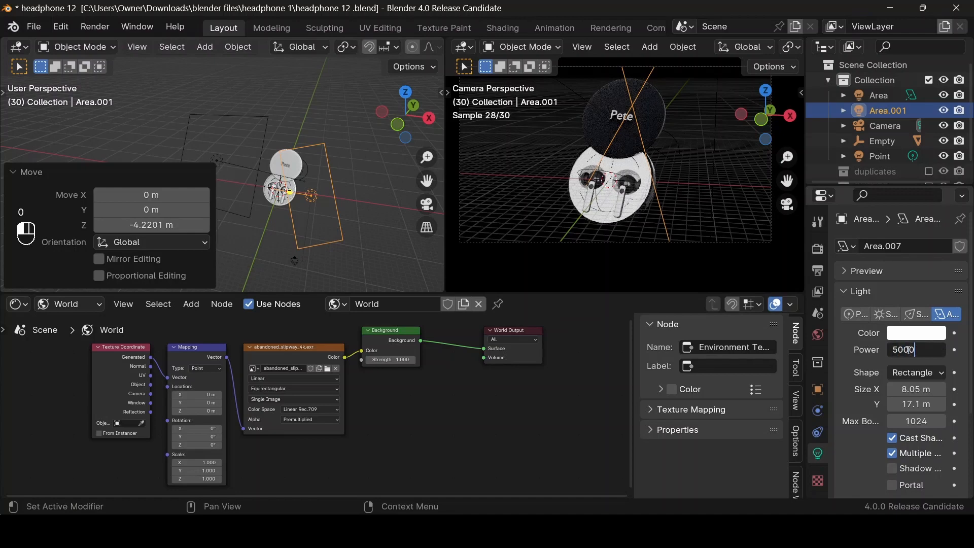
pyautogui.press('Return')
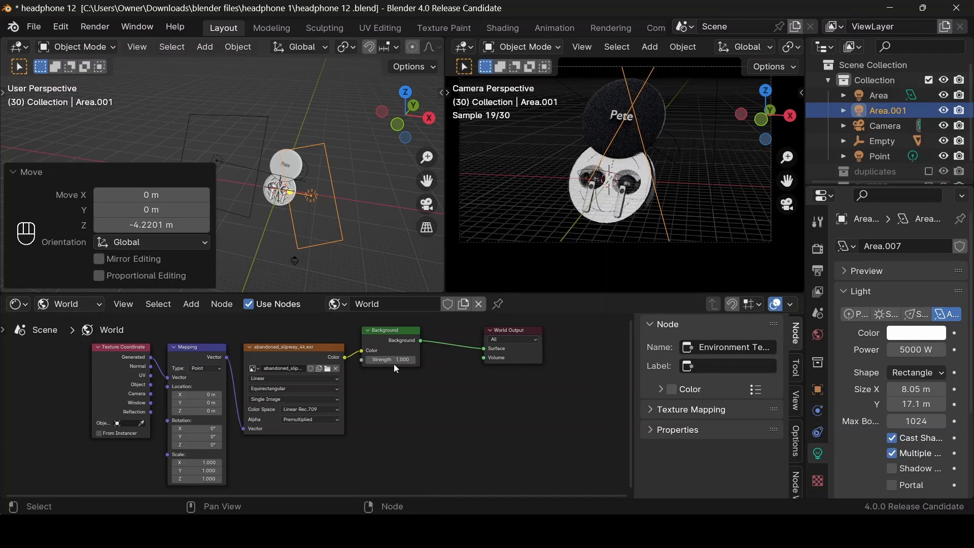
# Step: Try the world Background node with a strength of 0
pyautogui.scroll(4, 358, 397)
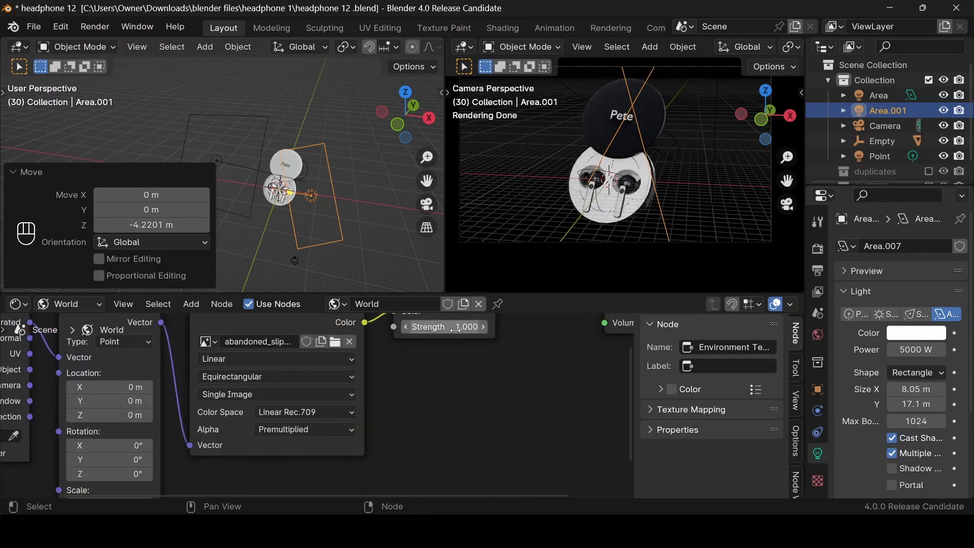
pyautogui.click(456, 328)
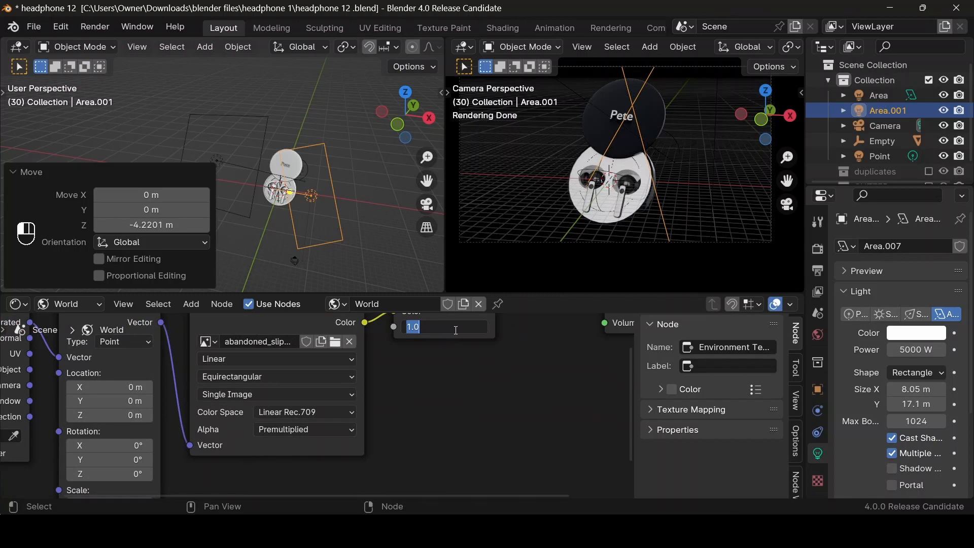
pyautogui.write('0')
pyautogui.press('Return')
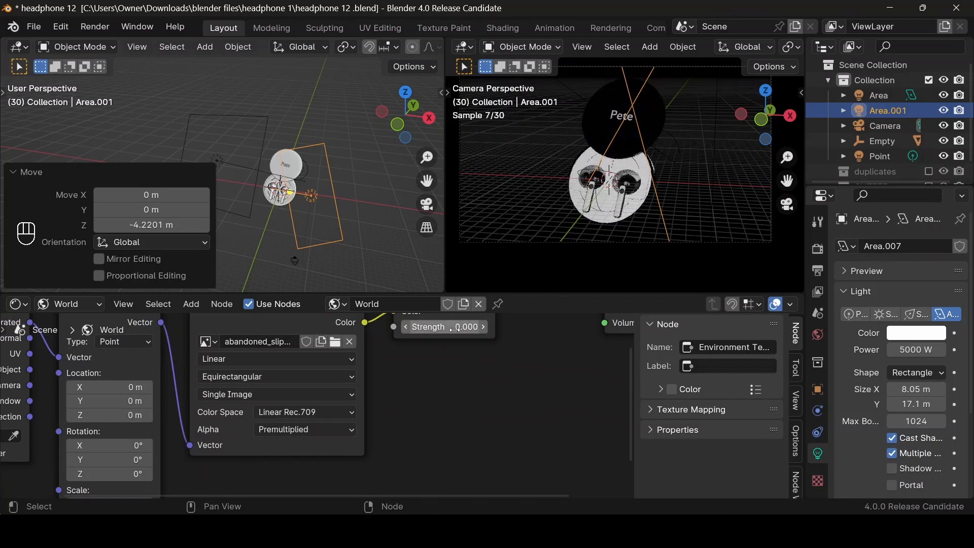
# Step: Set the world Background node's strength to 0.7
pyautogui.click(456, 328)
pyautogui.write('.')
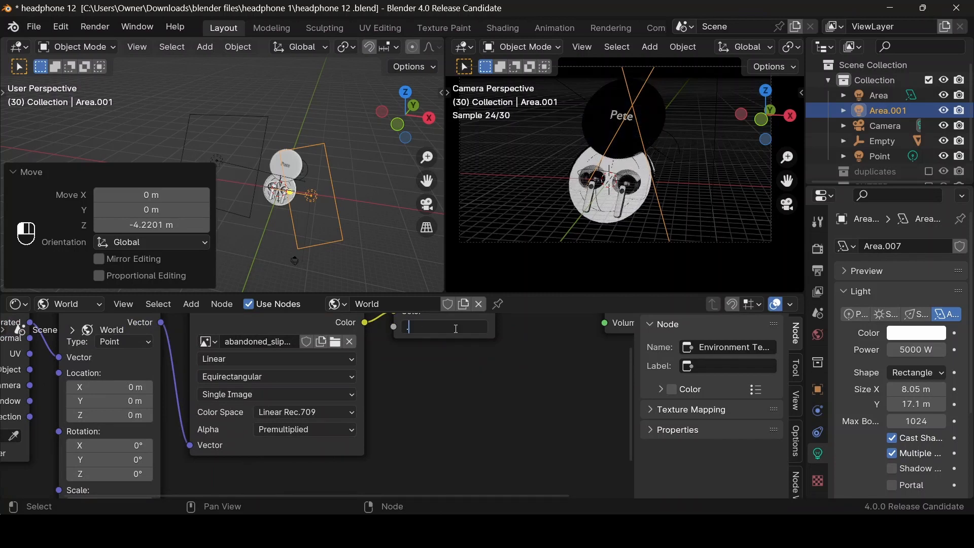
pyautogui.write('7')
pyautogui.press('Return')
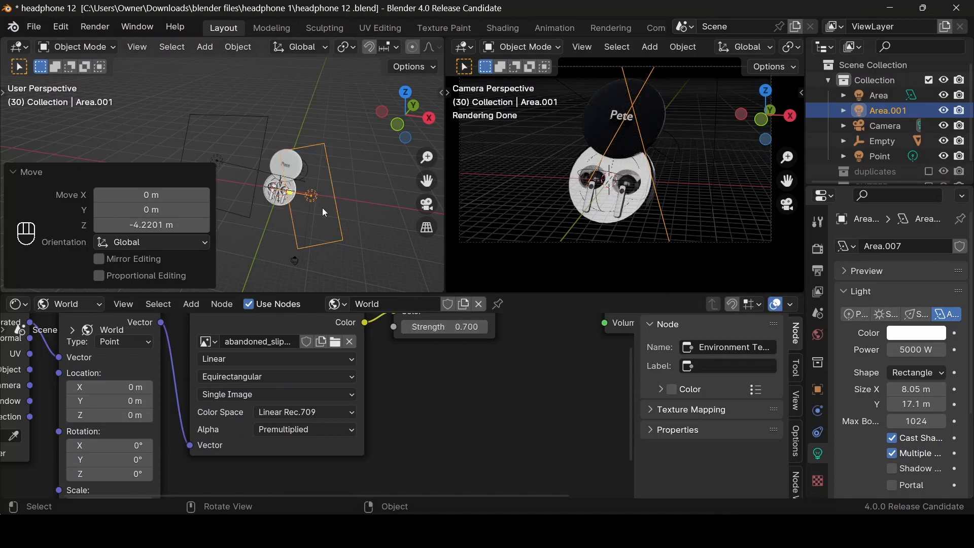
# Step: Duplicate the point light behind the case and move the copy about -31.5 m in Y and -6.27 m in Z
pyautogui.moveTo(304, 188); pyautogui.dragTo(319, 190, button='middle')
pyautogui.click(330, 186)
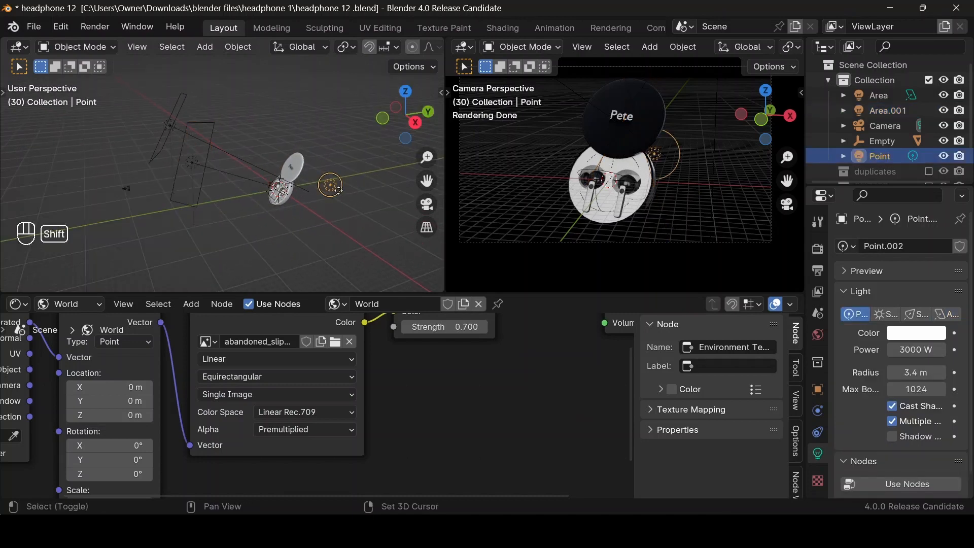
pyautogui.hotkey('shift', 'd')
pyautogui.press('y')
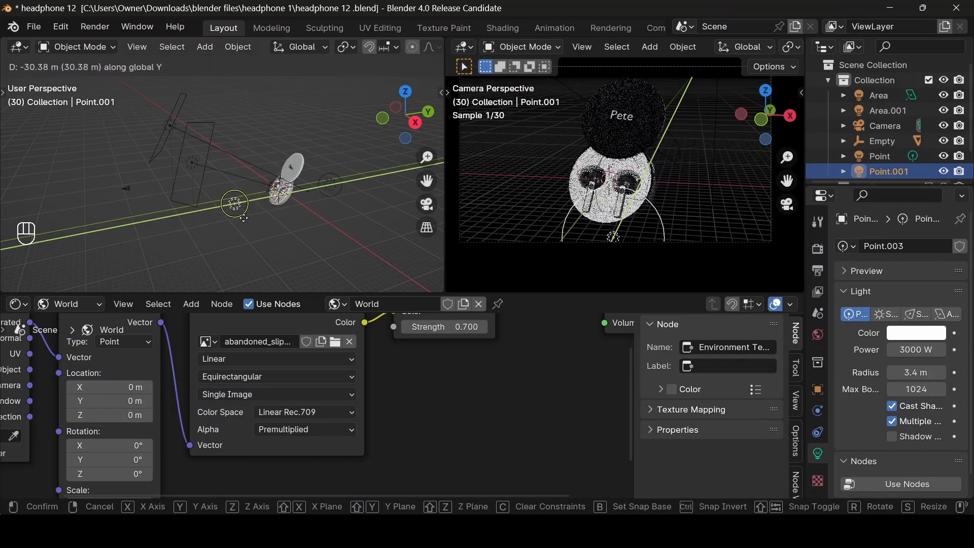
pyautogui.click(268, 217)
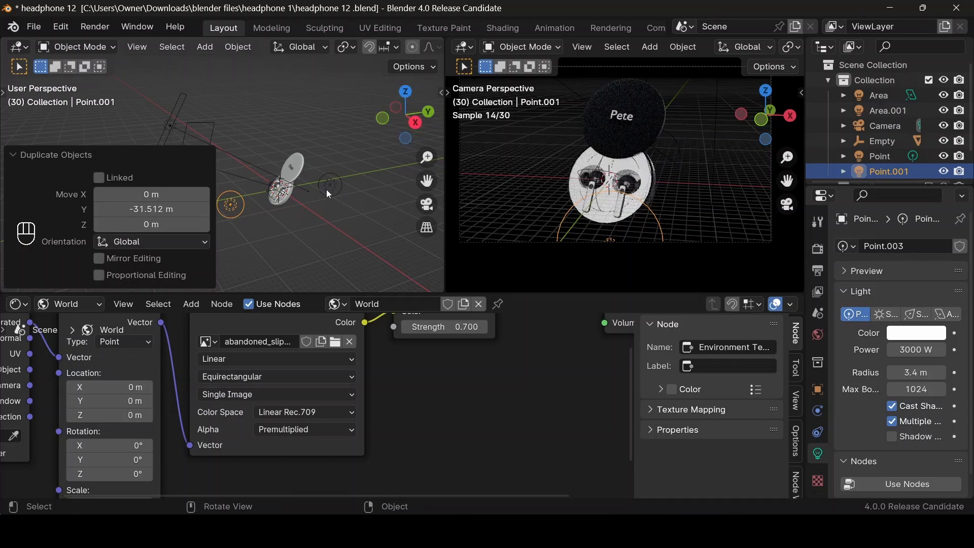
pyautogui.press('g')
pyautogui.press('z')
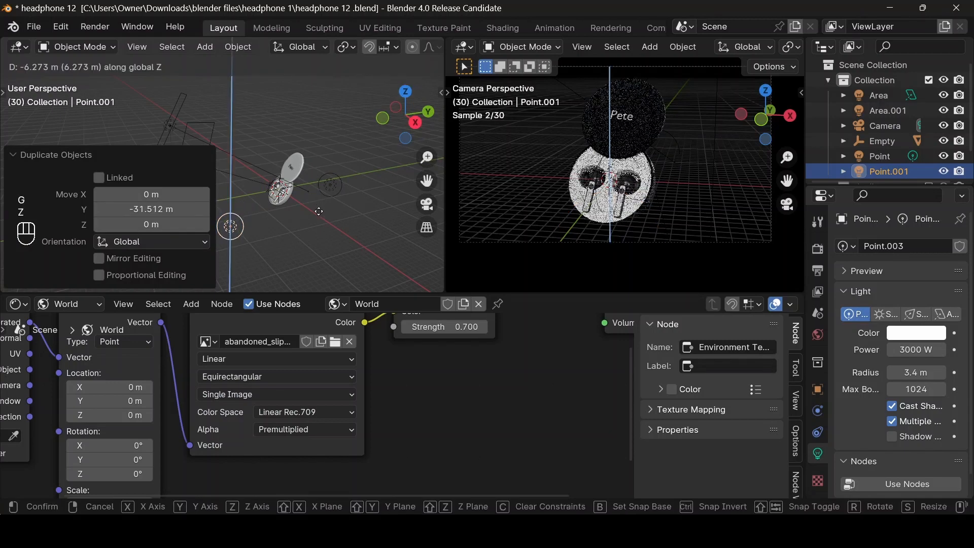
pyautogui.click(319, 211)
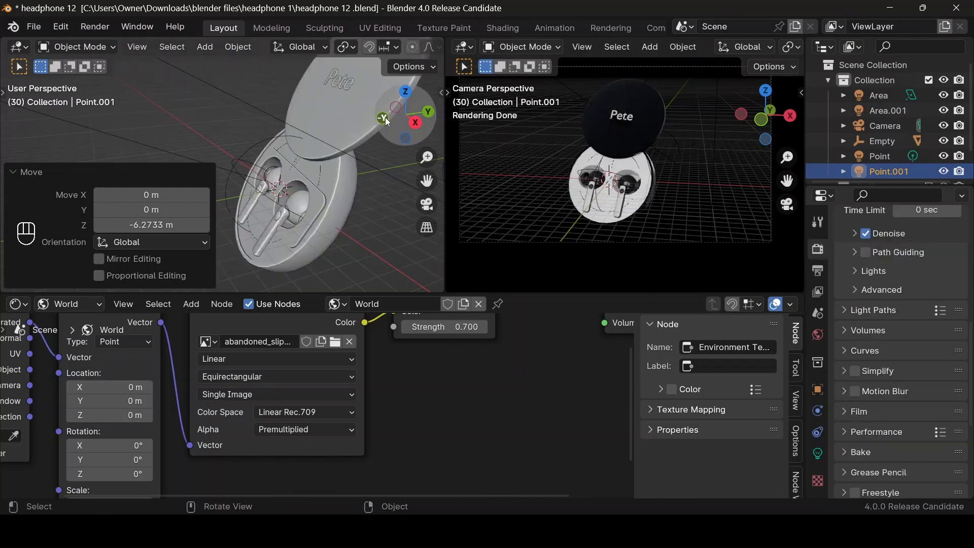
# Step: View the case from the front and compare it with the FreePods 4 poster in the reference image window
pyautogui.press('KP_1')
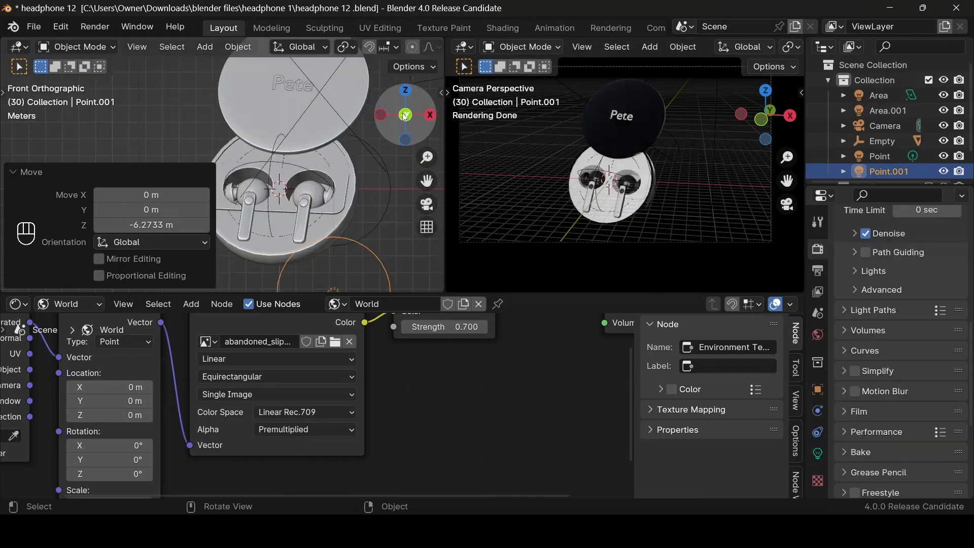
pyautogui.hotkey('alt', 'Tab')
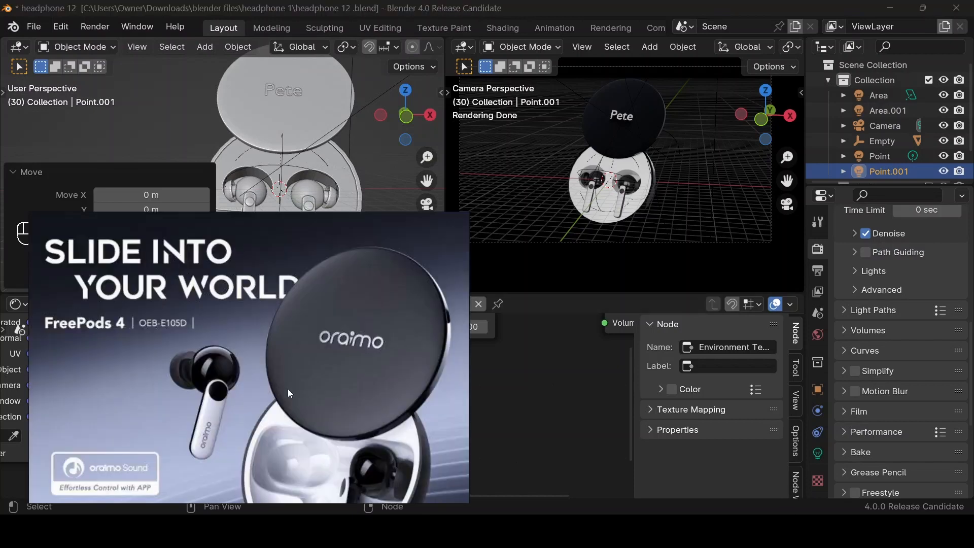
pyautogui.scroll(-3, 254, 392)
pyautogui.scroll(-2, 281, 390)
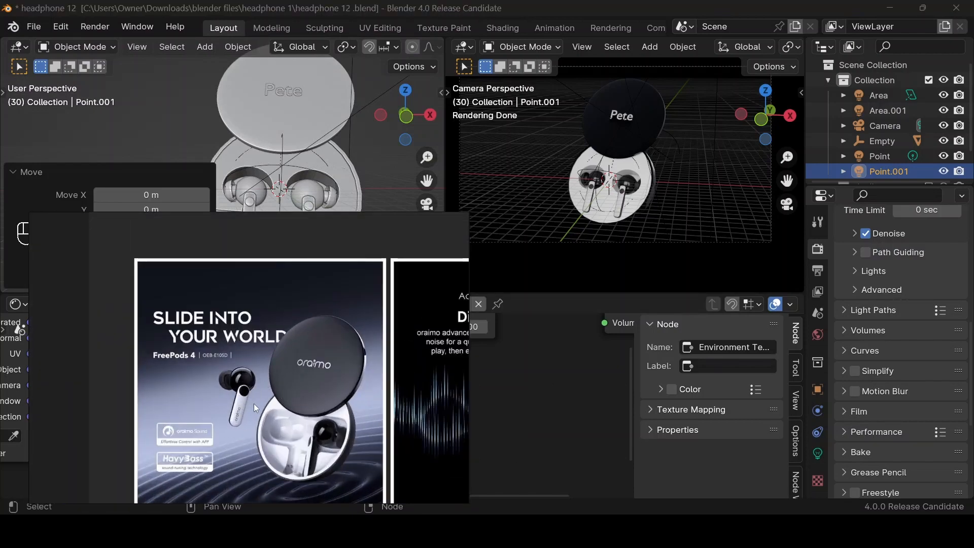
# Step: Separate the left earpod's geometry from the earpods mesh into its own object
pyautogui.moveTo(406, 115); pyautogui.dragTo(358, 130)
pyautogui.moveTo(355, 132); pyautogui.dragTo(384, 117)
pyautogui.click(256, 201)
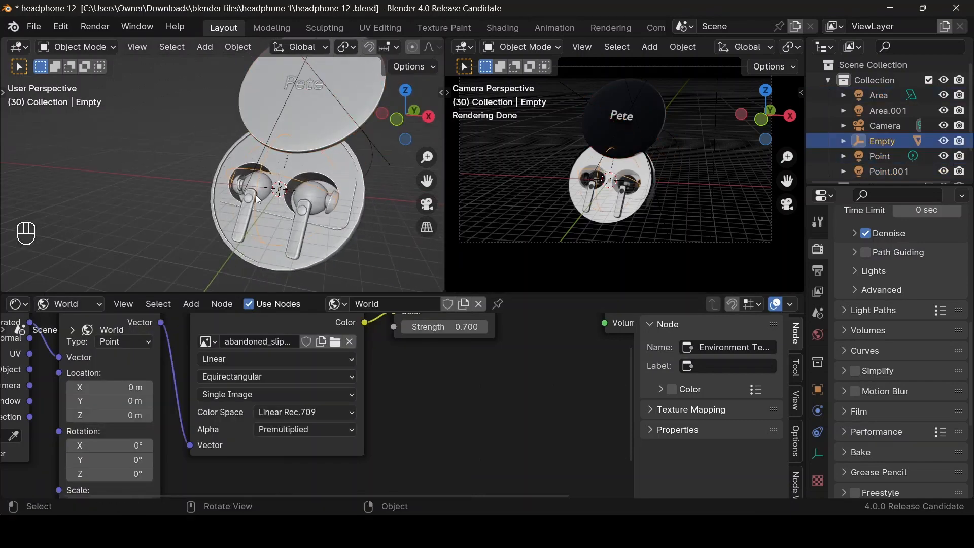
pyautogui.click(253, 204)
pyautogui.click(247, 214)
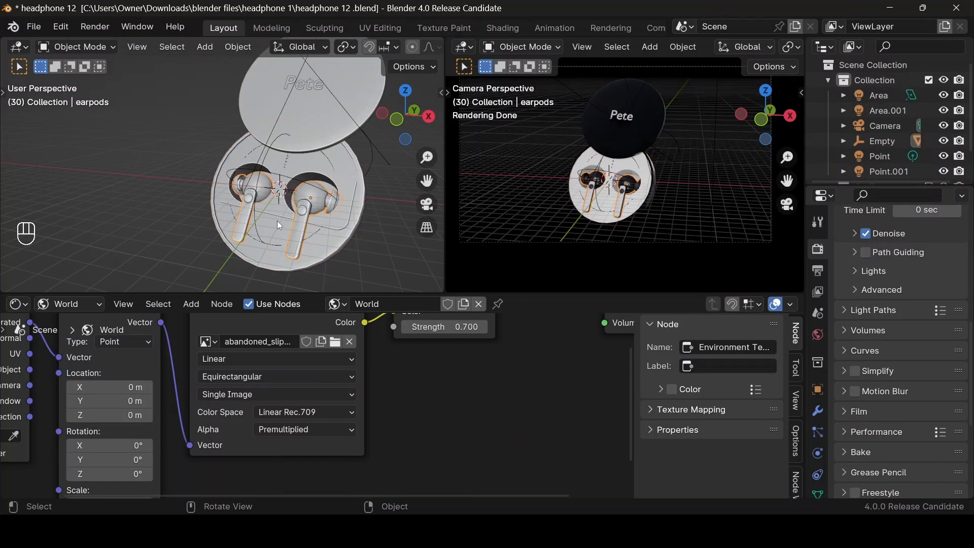
pyautogui.press('Tab')
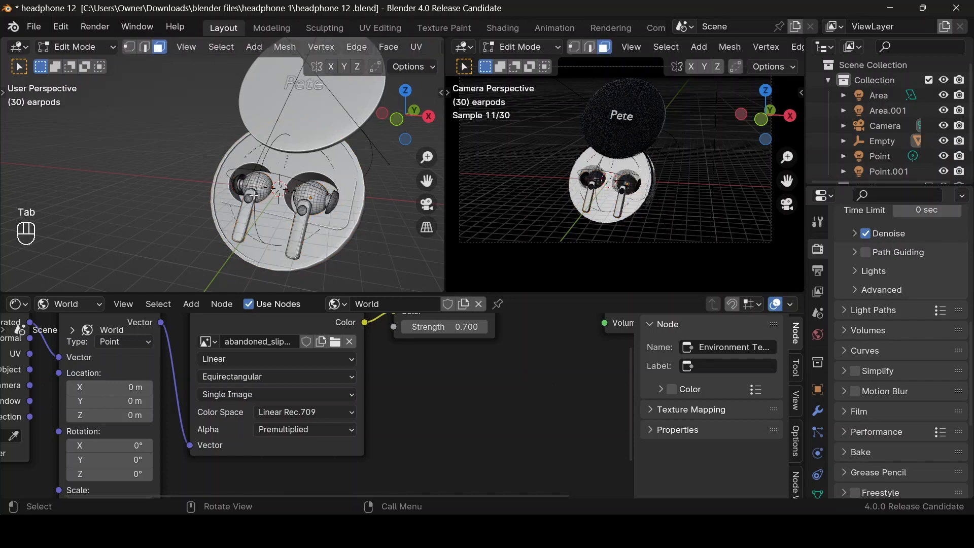
pyautogui.click(397, 120)
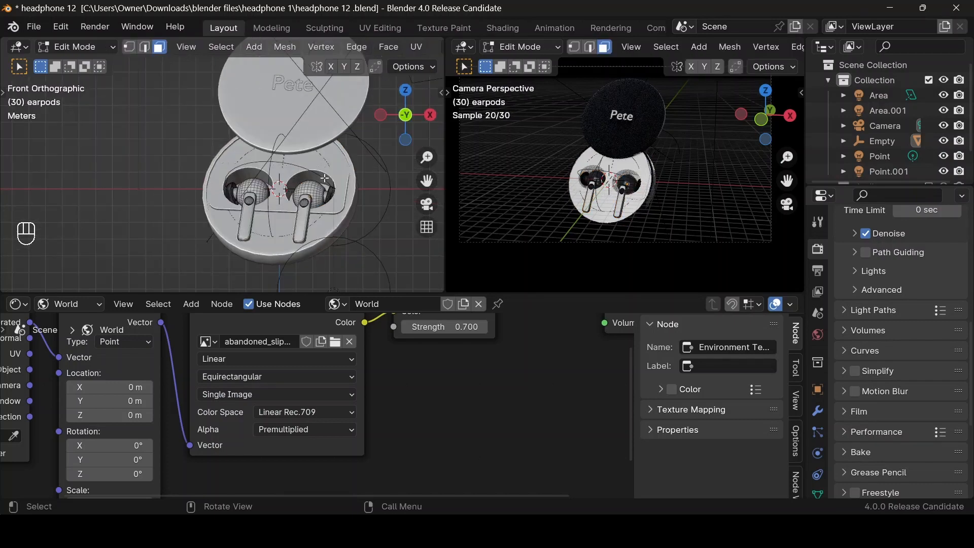
pyautogui.hotkey('alt', 'z')
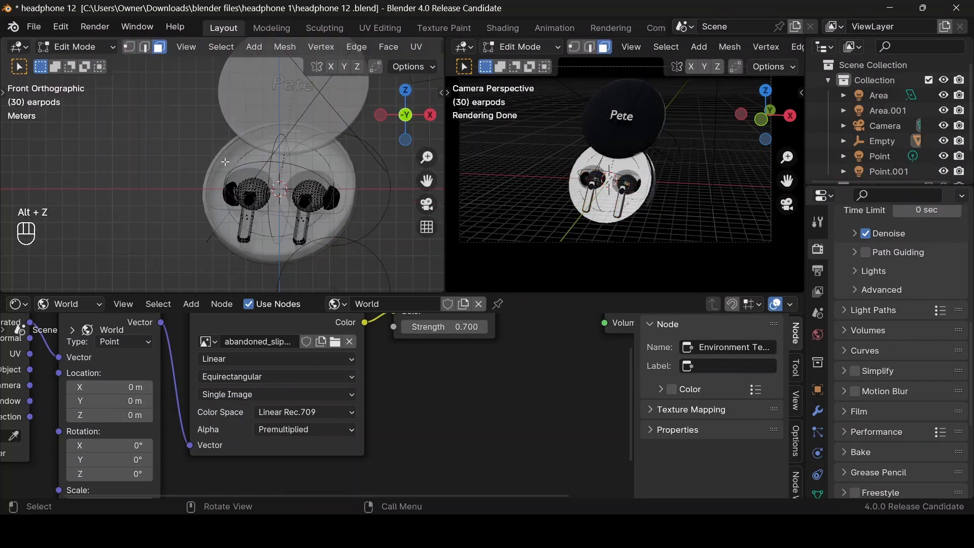
pyautogui.moveTo(205, 153); pyautogui.dragTo(269, 258)
pyautogui.hotkey('alt', 'z')
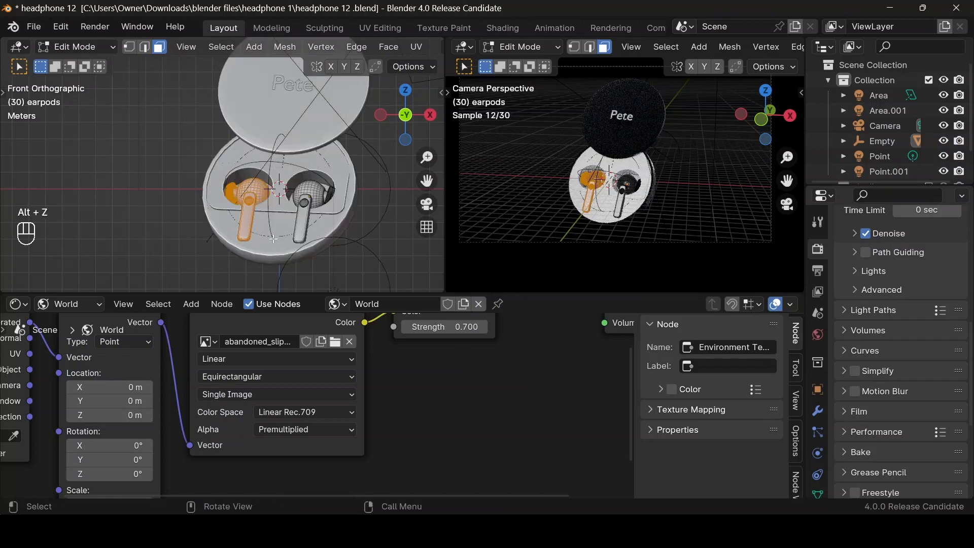
pyautogui.press('p')
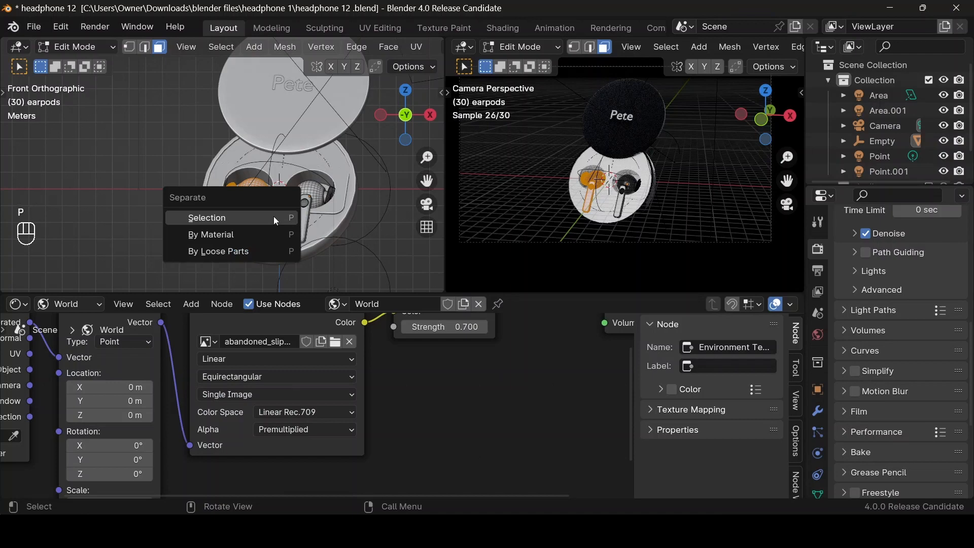
pyautogui.click(273, 216)
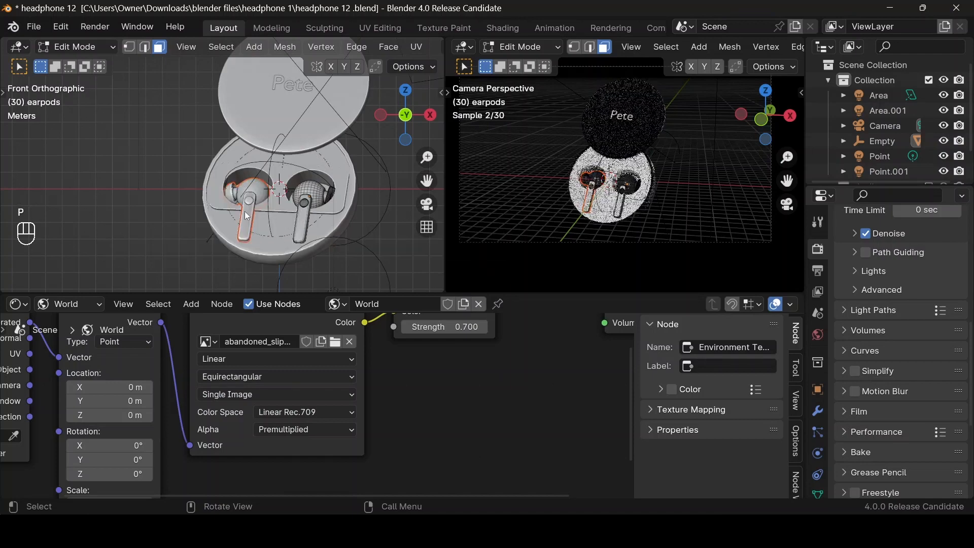
pyautogui.press('Tab')
# Step: Set the separated left earpod's origin to its geometry, using the median center
pyautogui.click(249, 218)
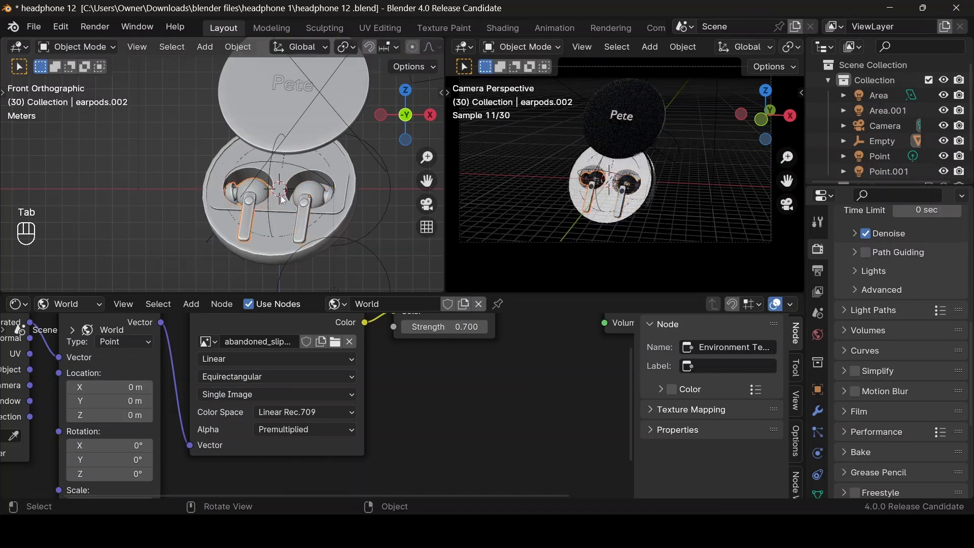
pyautogui.moveTo(385, 132); pyautogui.dragTo(393, 149)
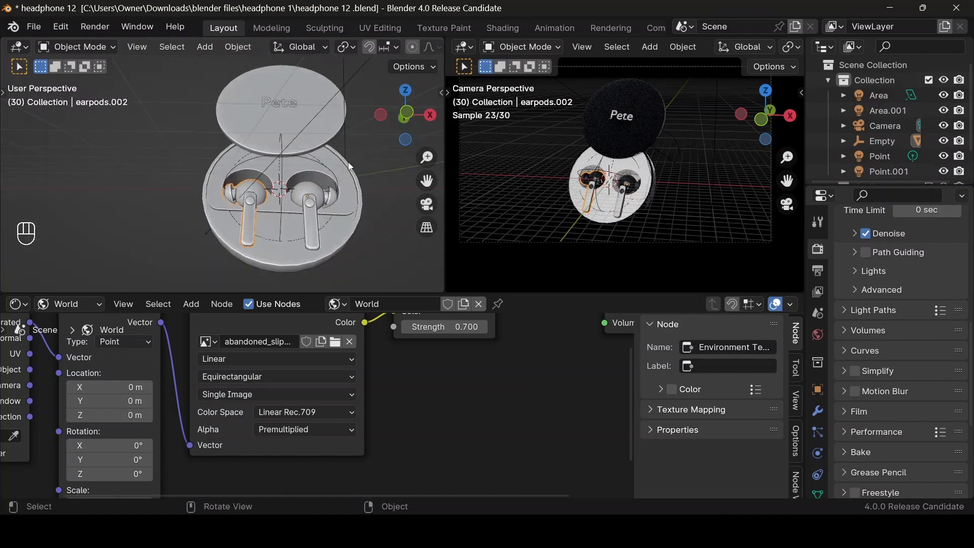
pyautogui.press('q')
pyautogui.click(328, 185)
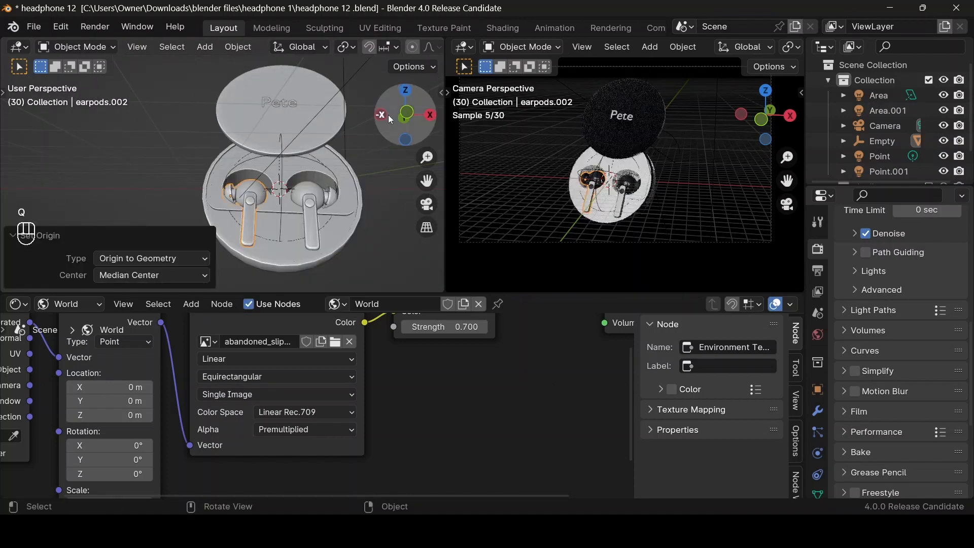
pyautogui.click(363, 130)
# Step: Lift the separated left earpod out of the case, moving it about -4.78 m in Y and 2.51 m in Z
pyautogui.moveTo(404, 115); pyautogui.dragTo(375, 145)
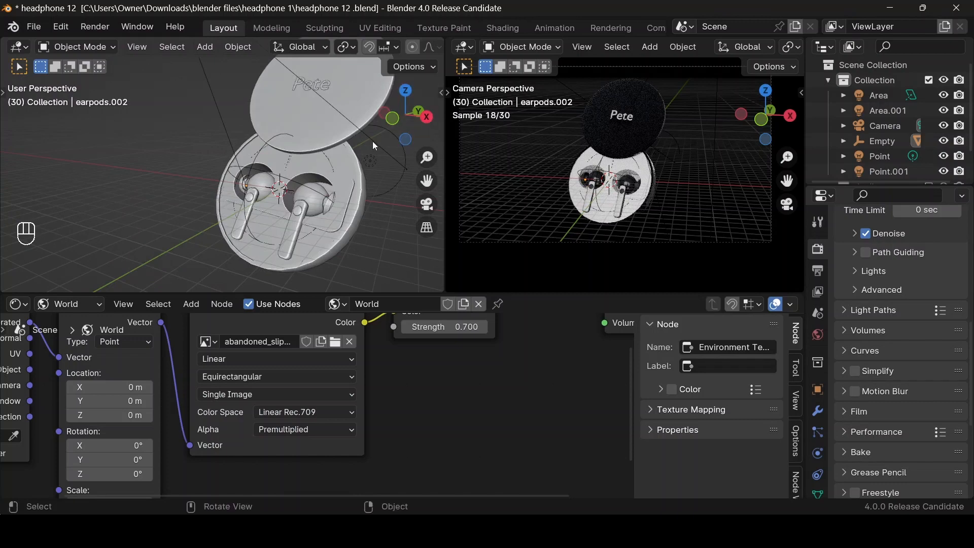
pyautogui.click(265, 196)
pyautogui.press('g')
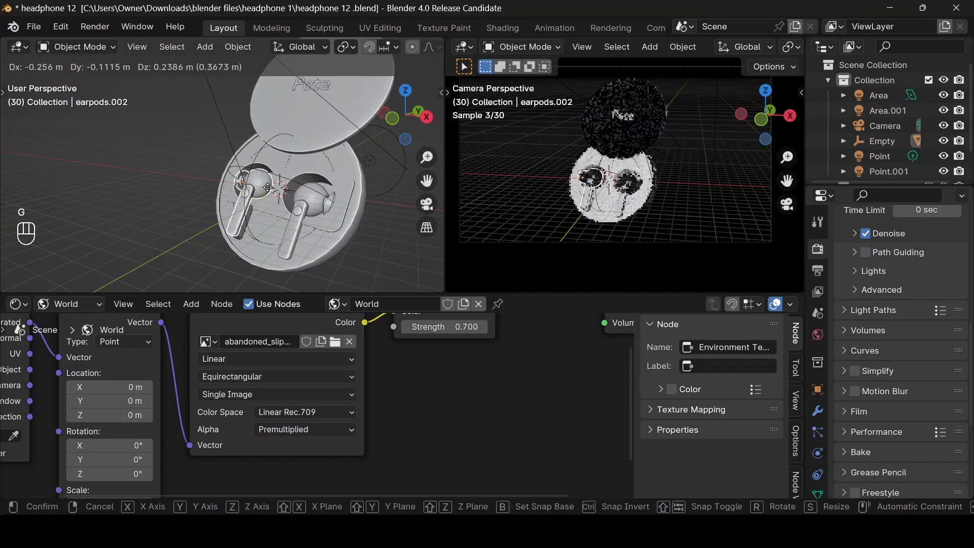
pyautogui.press('y')
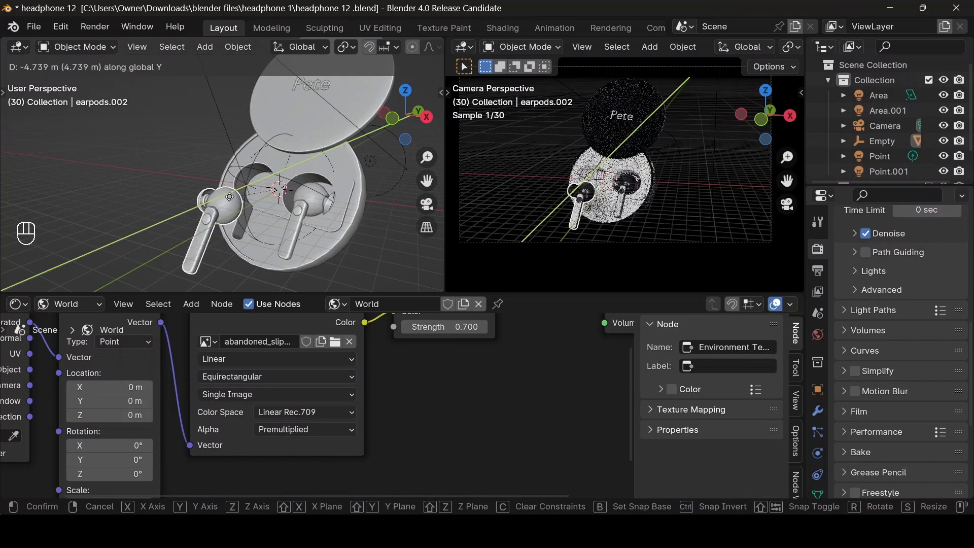
pyautogui.click(246, 201)
pyautogui.press('g')
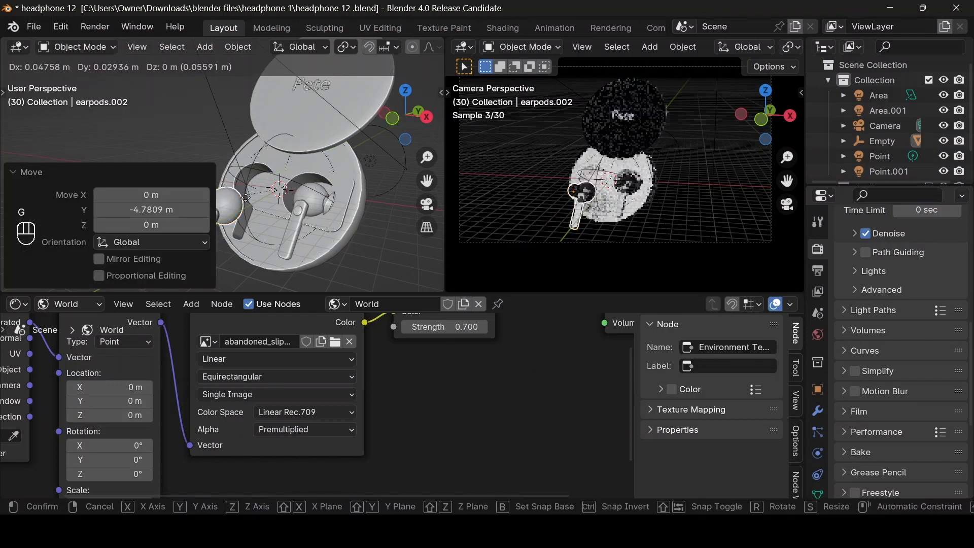
pyautogui.press('z')
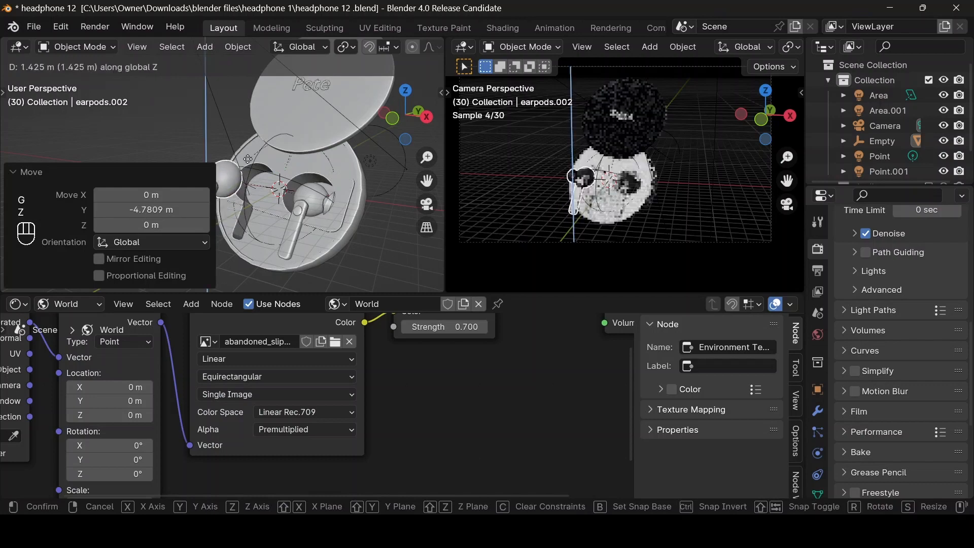
pyautogui.click(306, 135)
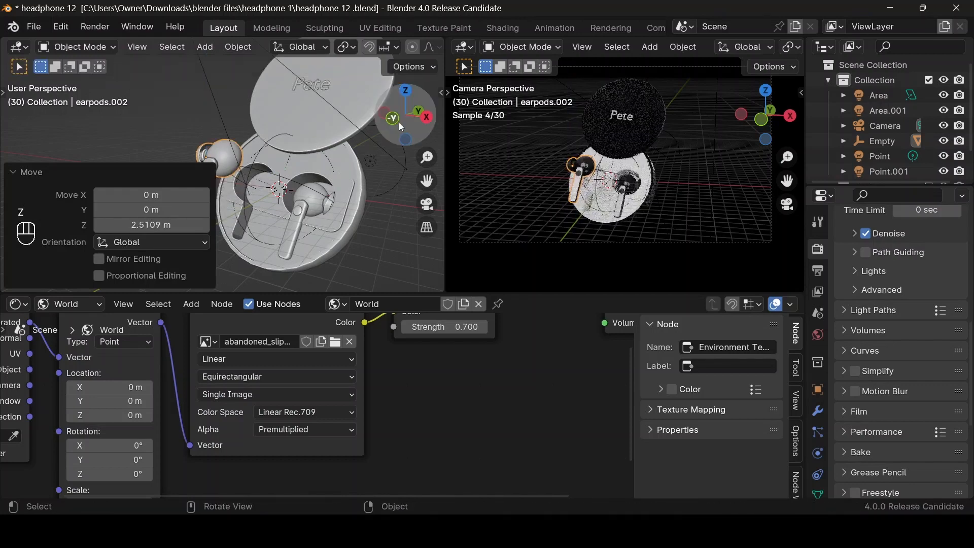
# Step: Shift the lifted earpod sideways away from the case, about -1.63 m along X
pyautogui.moveTo(399, 123); pyautogui.dragTo(351, 125)
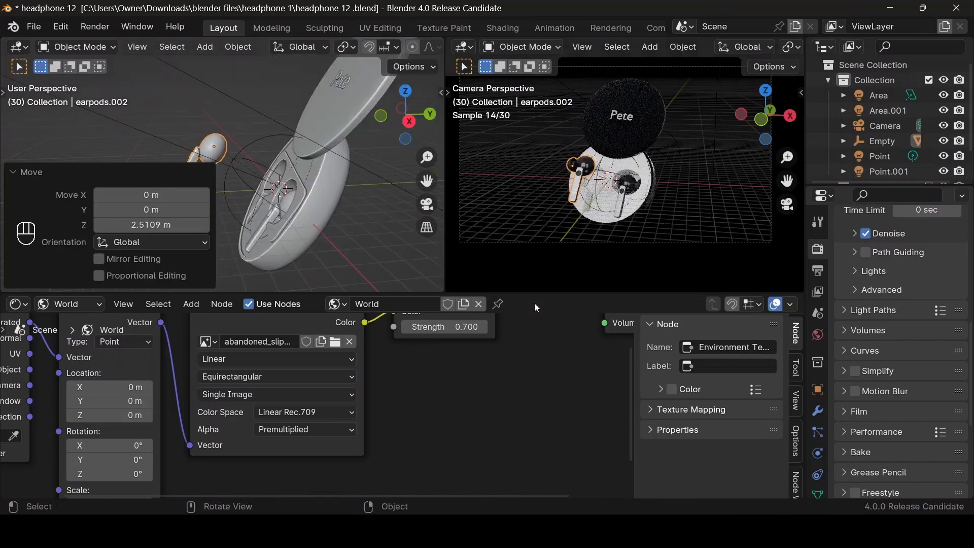
pyautogui.hotkey('alt', 'Tab')
pyautogui.click(690, 448)
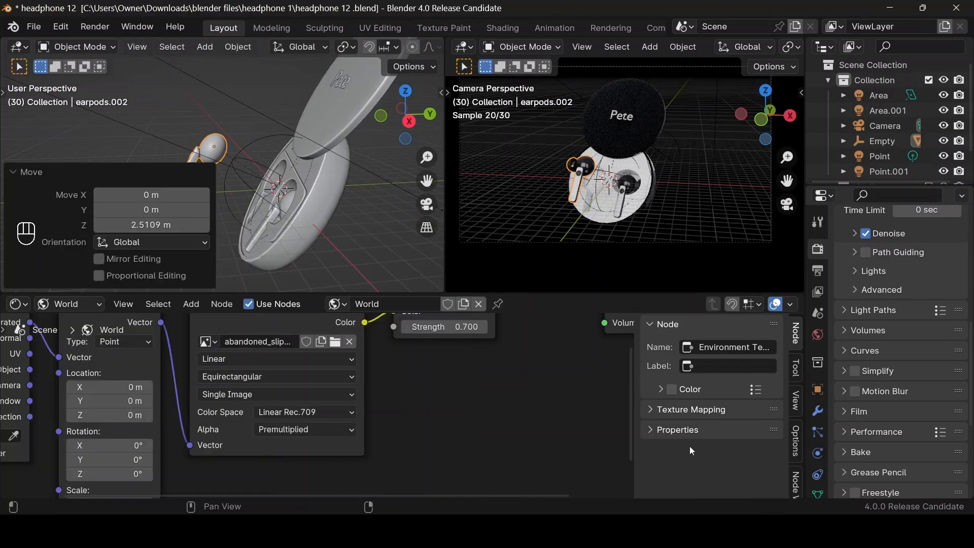
pyautogui.click(406, 92)
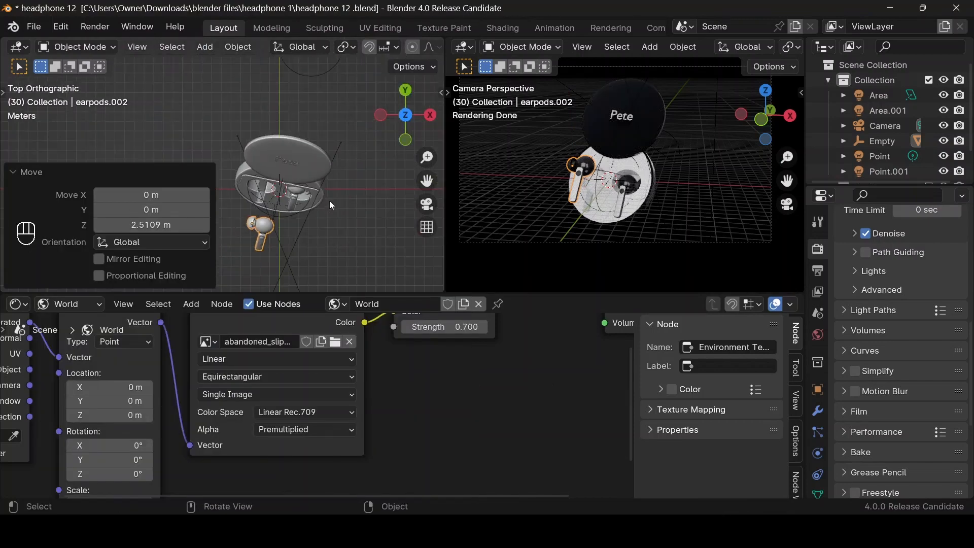
pyautogui.press('g')
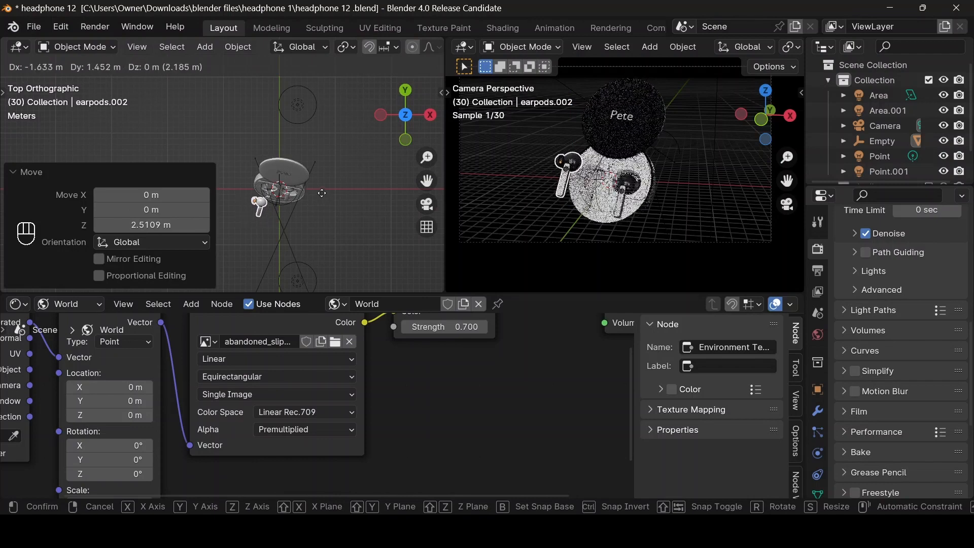
pyautogui.press('x')
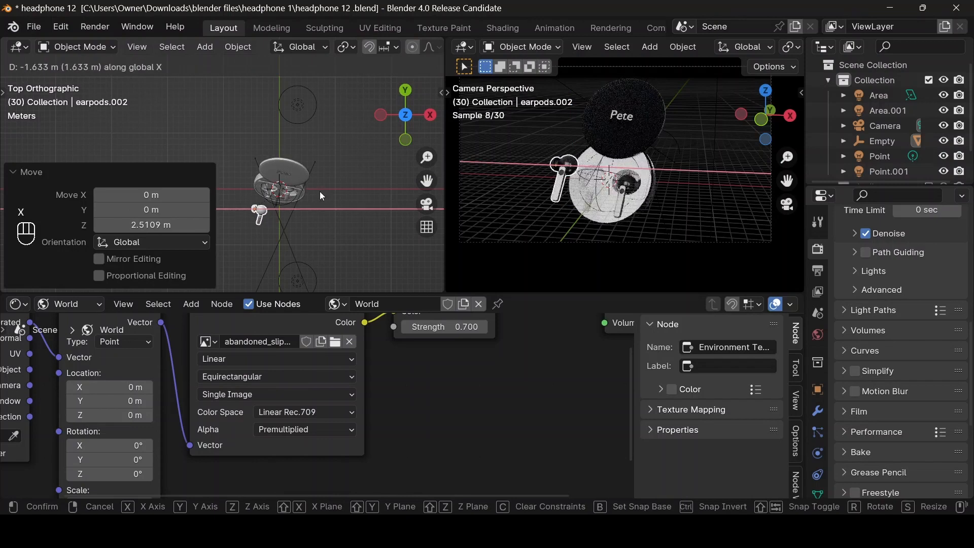
pyautogui.click(319, 191)
# Step: Rotate the lifted earpod about 31.8° around the global Z axis
pyautogui.press('r')
pyautogui.press('z')
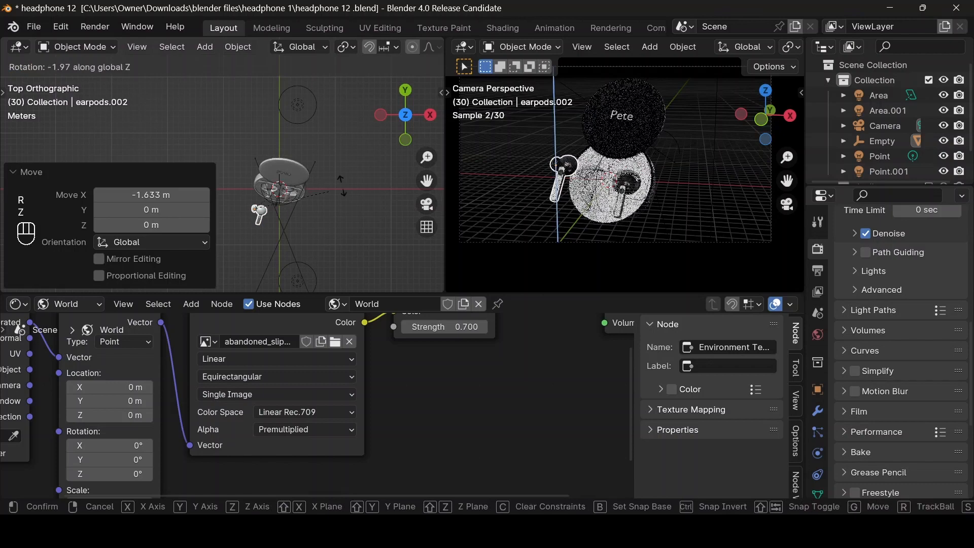
pyautogui.click(296, 165)
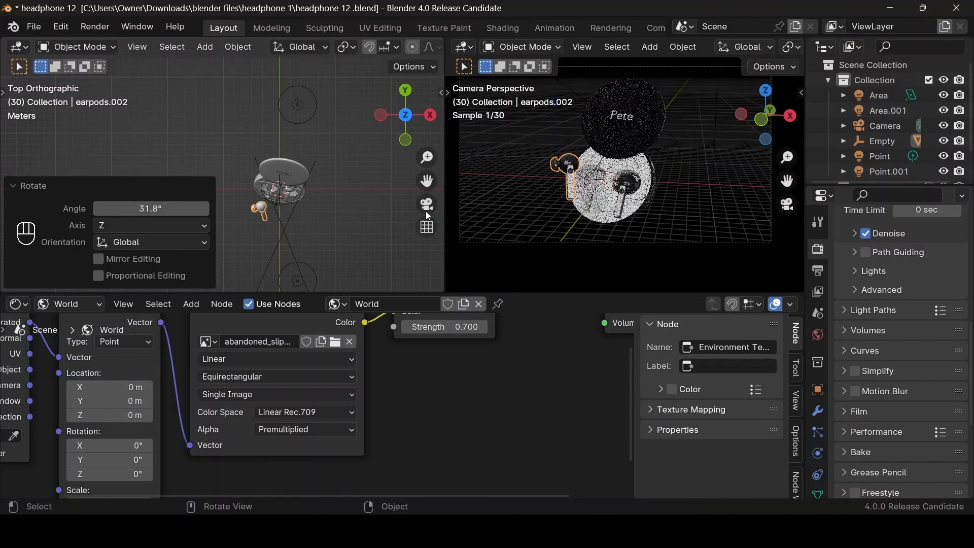
# Step: Move the lifted earpod back toward the case by about 2.28 m in Y, judging it through the camera
pyautogui.click(426, 205)
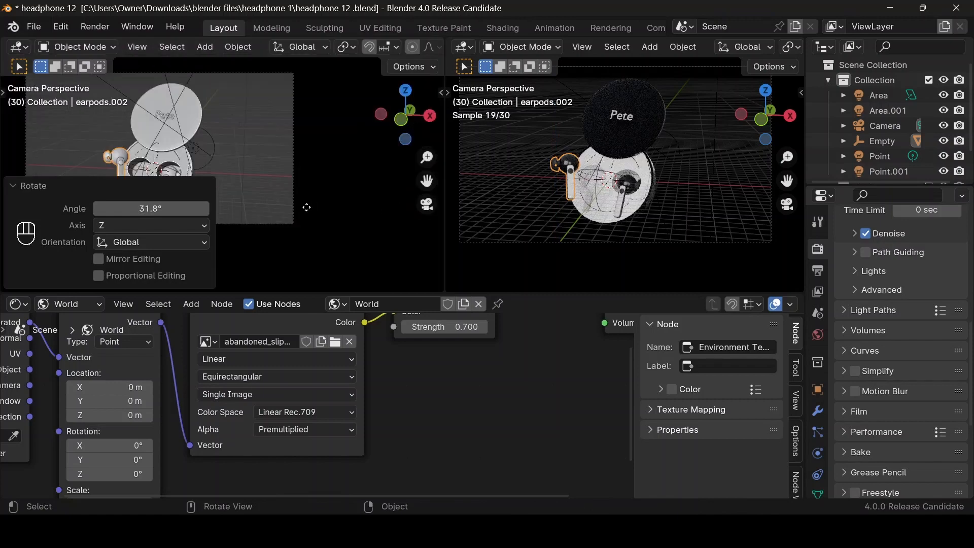
pyautogui.press('g')
pyautogui.press('x')
pyautogui.press('y')
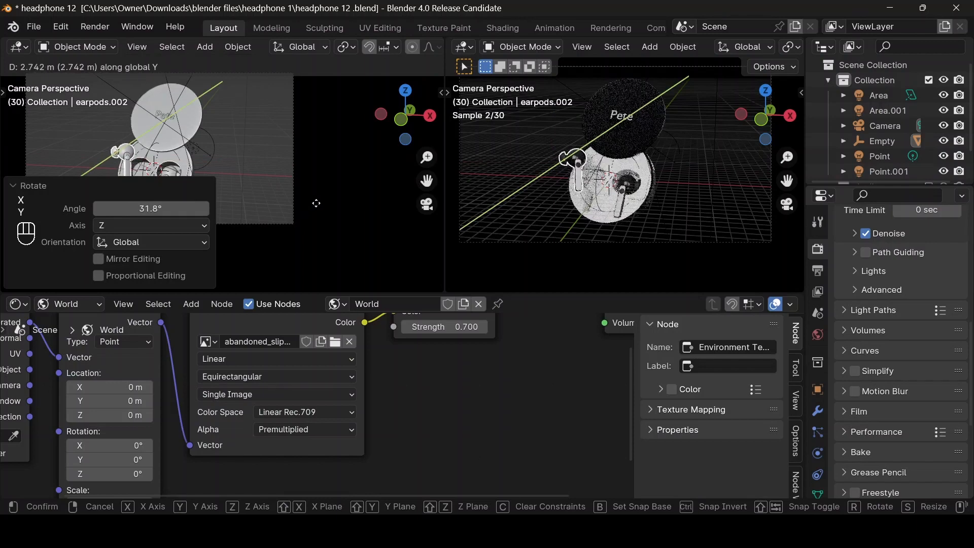
pyautogui.click(302, 188)
# Step: Fine-tune the lifted earpod's tilt in the camera view, rotating it about -4.62° around global Z and 3.58° around the view axis
pyautogui.moveTo(412, 124); pyautogui.dragTo(367, 122)
pyautogui.click(395, 119)
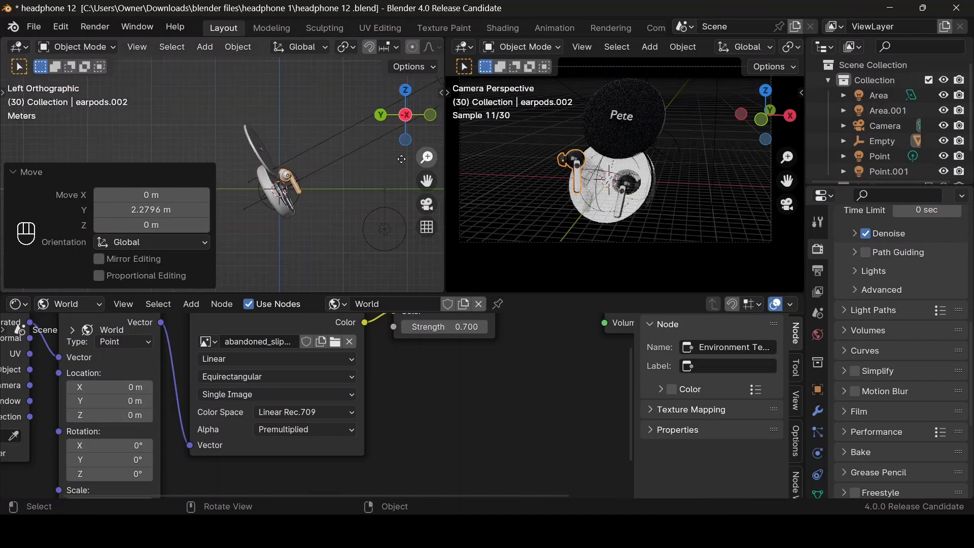
pyautogui.click(429, 114)
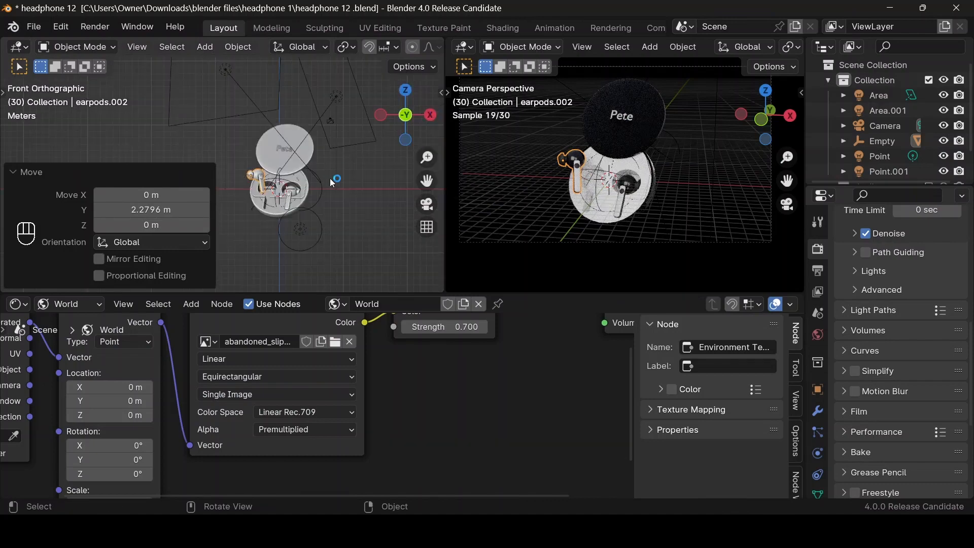
pyautogui.click(426, 204)
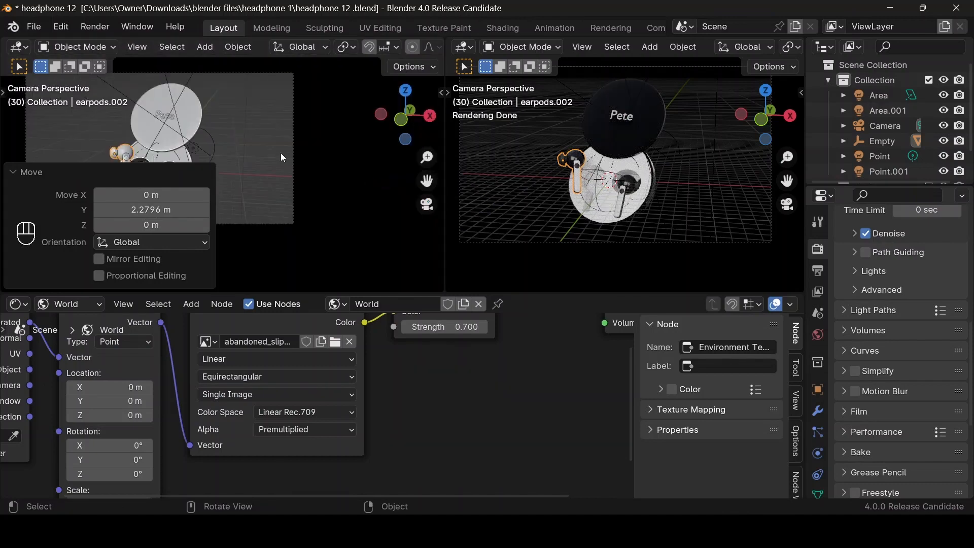
pyautogui.press('r')
pyautogui.press('z')
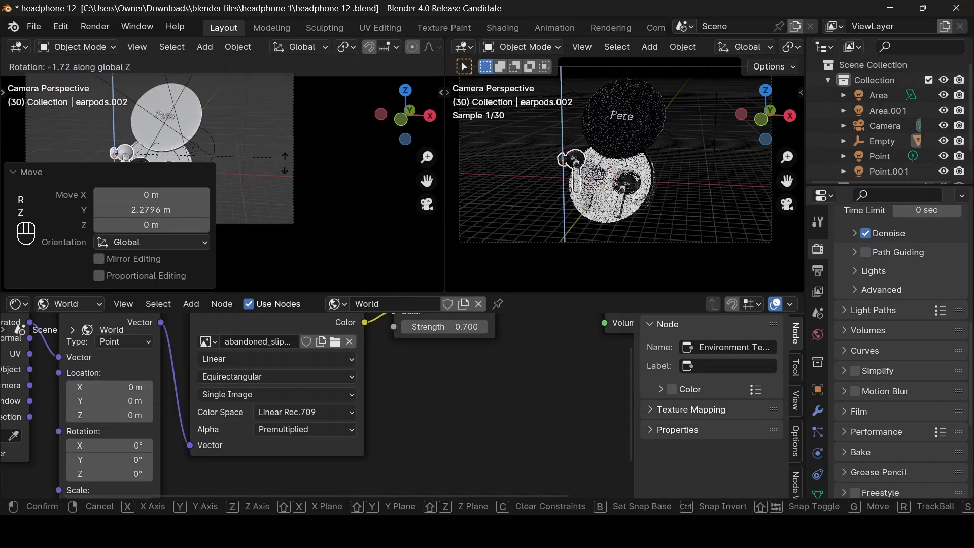
pyautogui.click(279, 165)
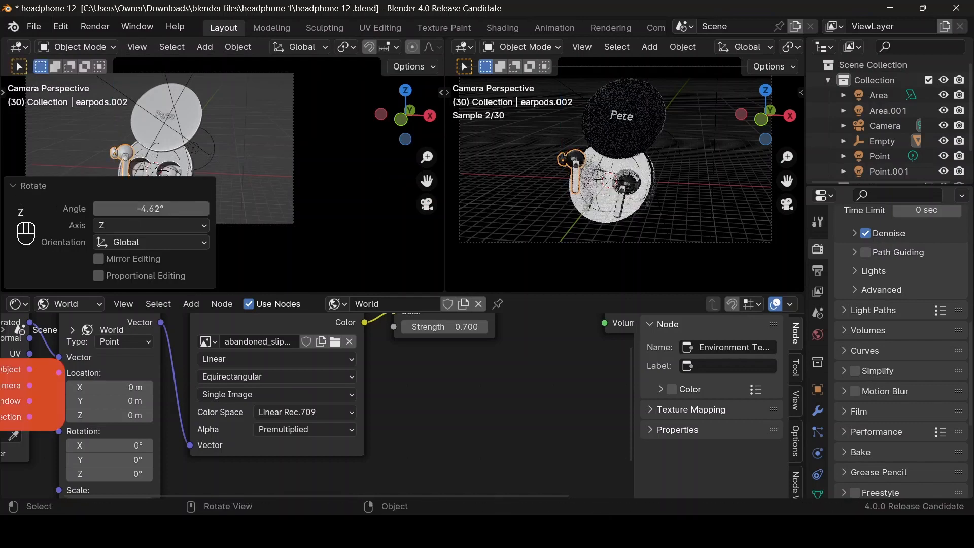
pyautogui.press('r')
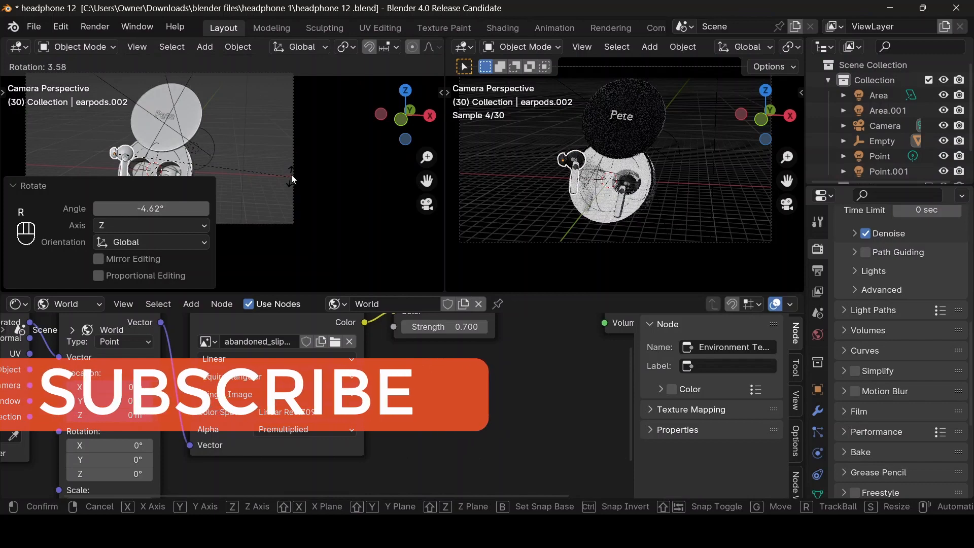
pyautogui.click(292, 174)
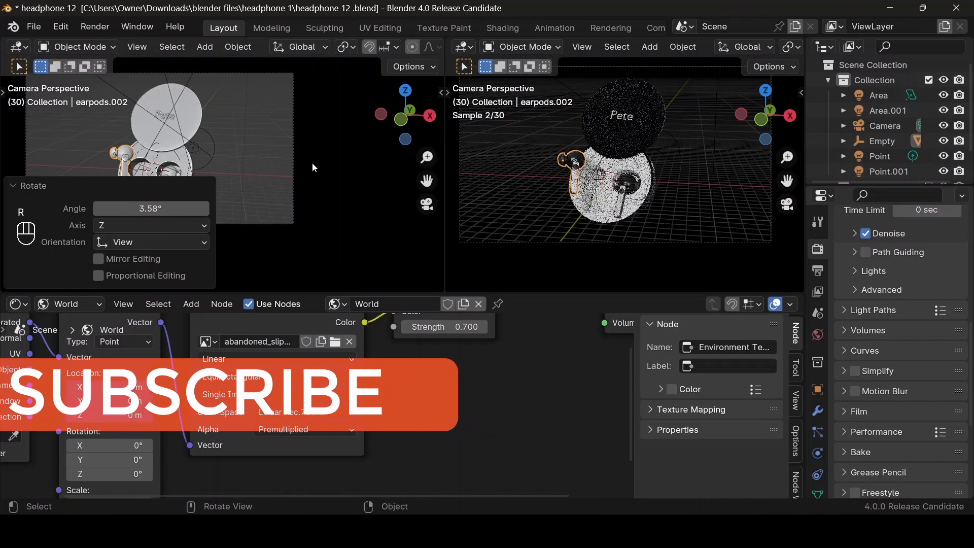
pyautogui.click(298, 239)
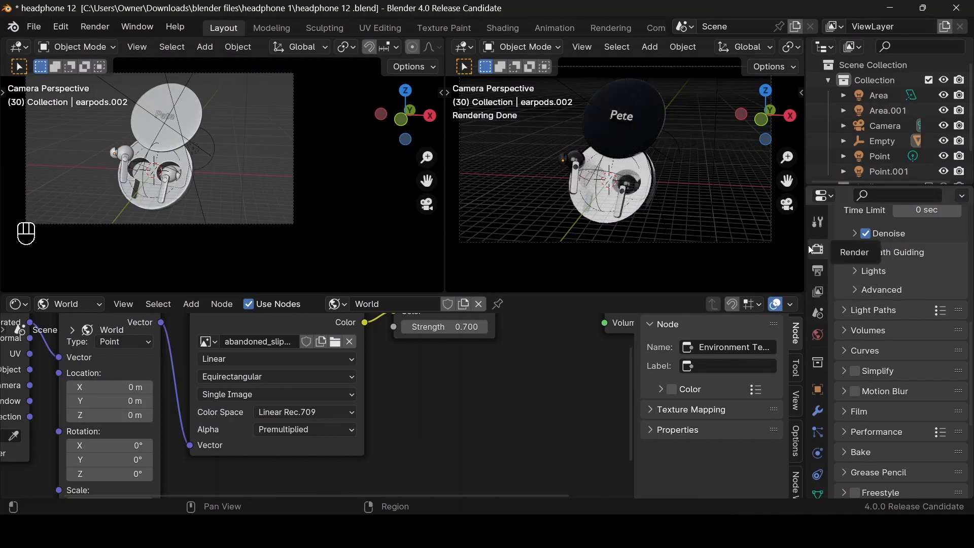
# Step: Check the view transform and look options in the render's color management settings
pyautogui.scroll(-5, 927, 313)
pyautogui.click(924, 321)
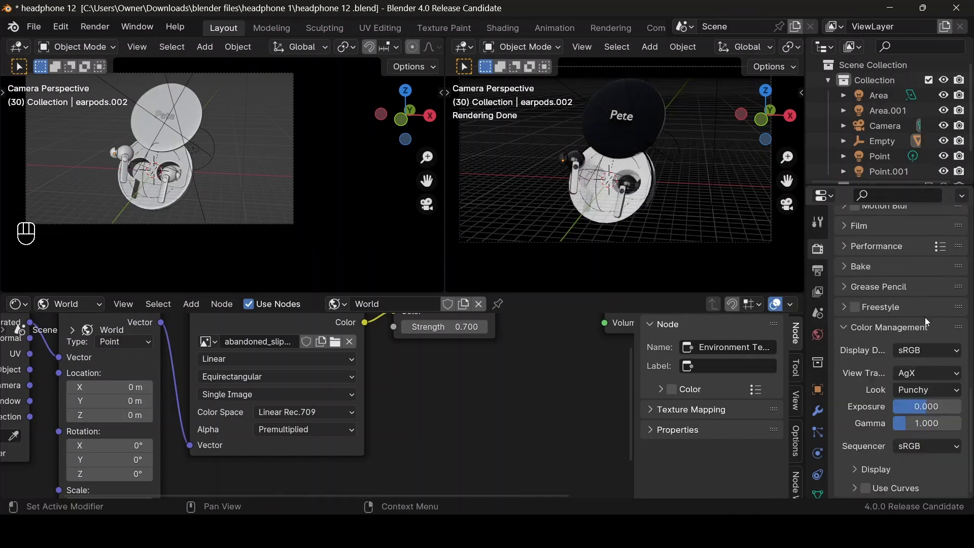
pyautogui.click(923, 371)
pyautogui.click(920, 408)
pyautogui.click(911, 389)
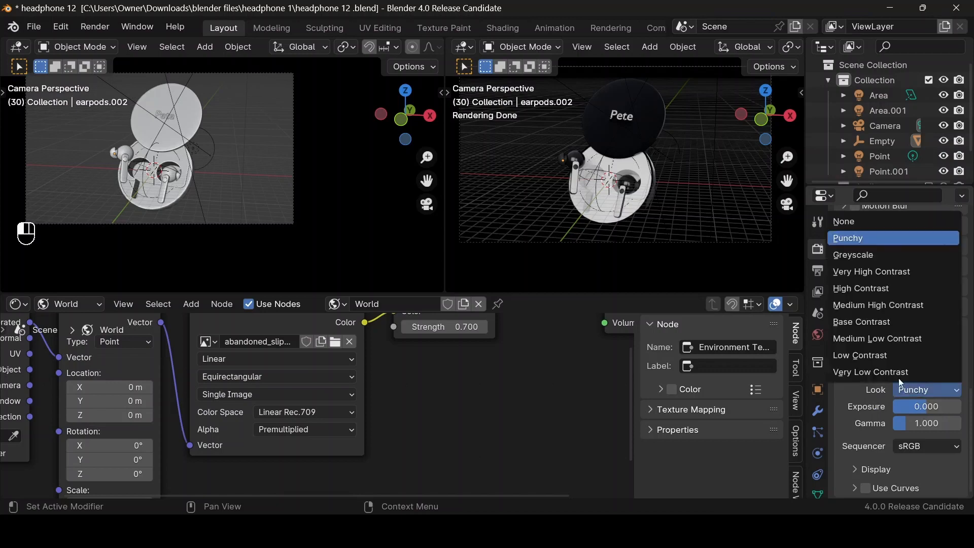
pyautogui.click(866, 239)
pyautogui.scroll(2, 896, 332)
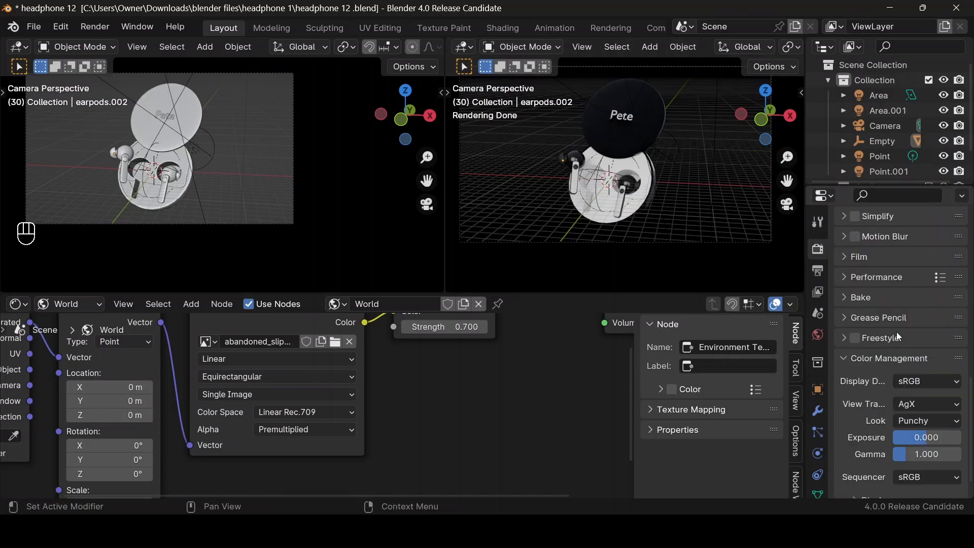
pyautogui.scroll(3, 896, 332)
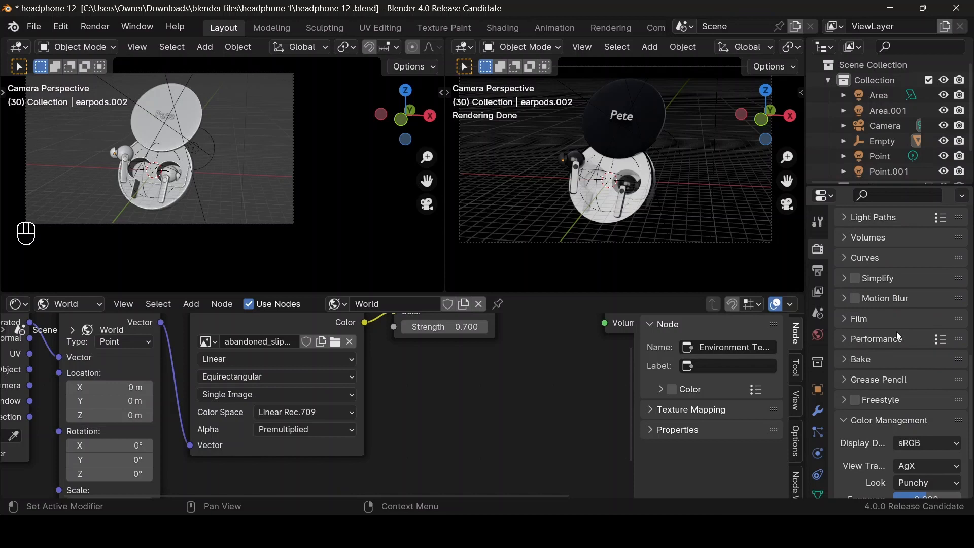